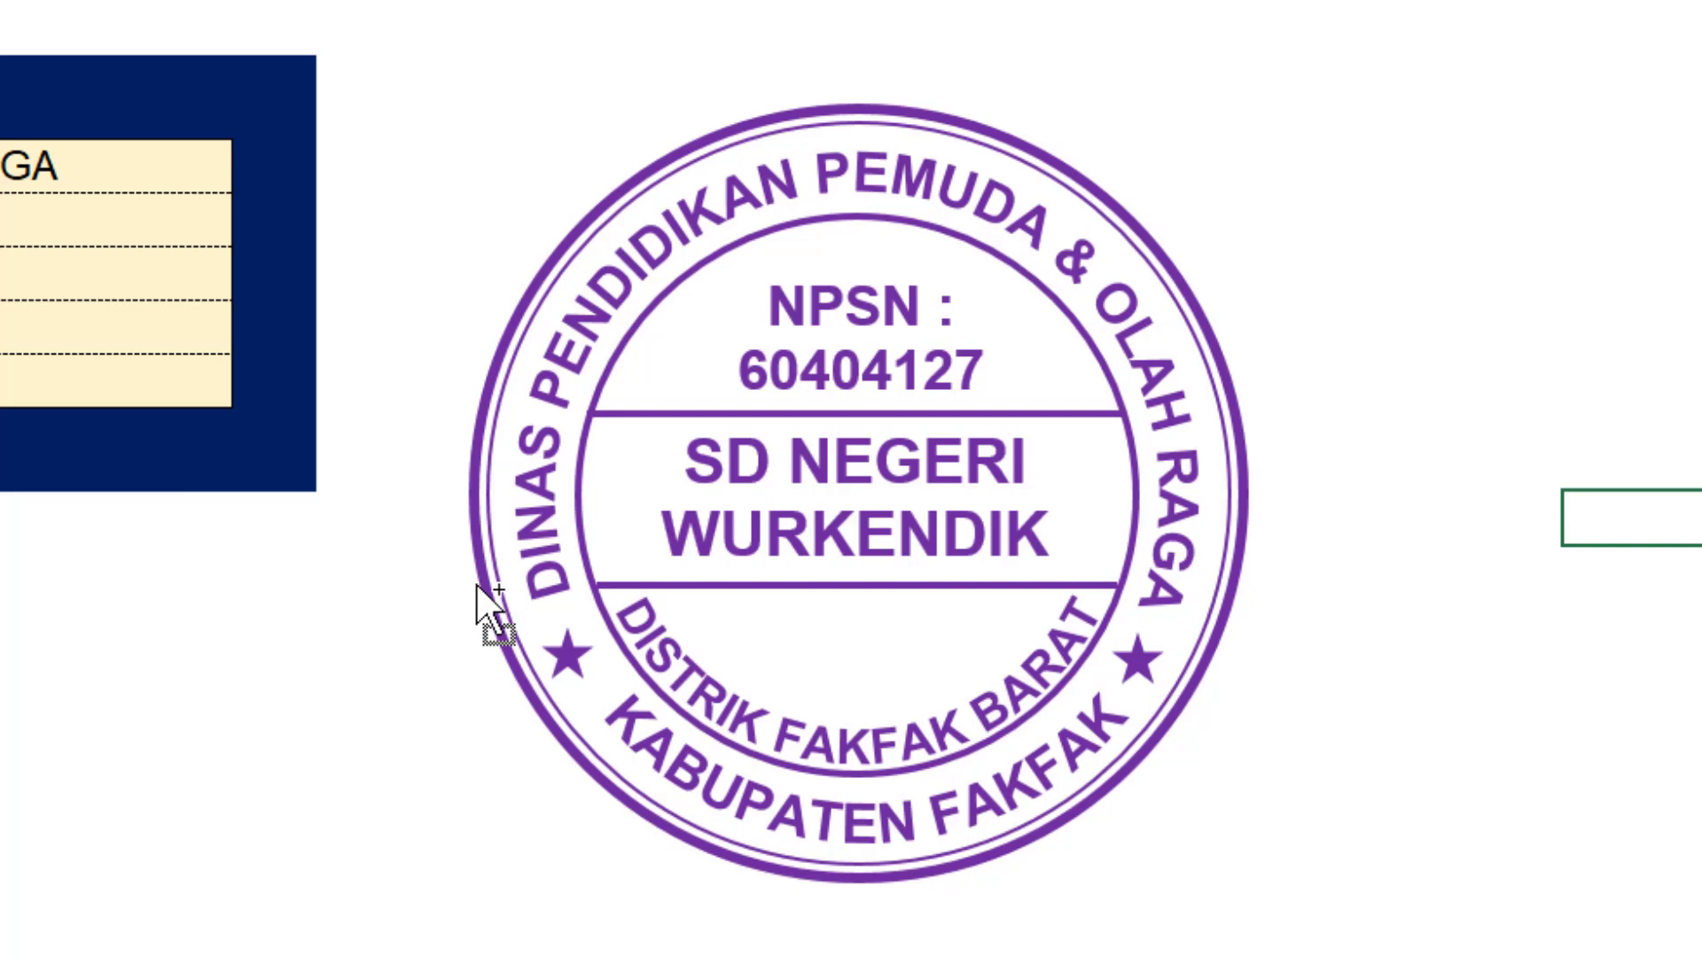
Select the stamp pieces and group them into a single object.
left_click_drag(476, 586, 493, 607)
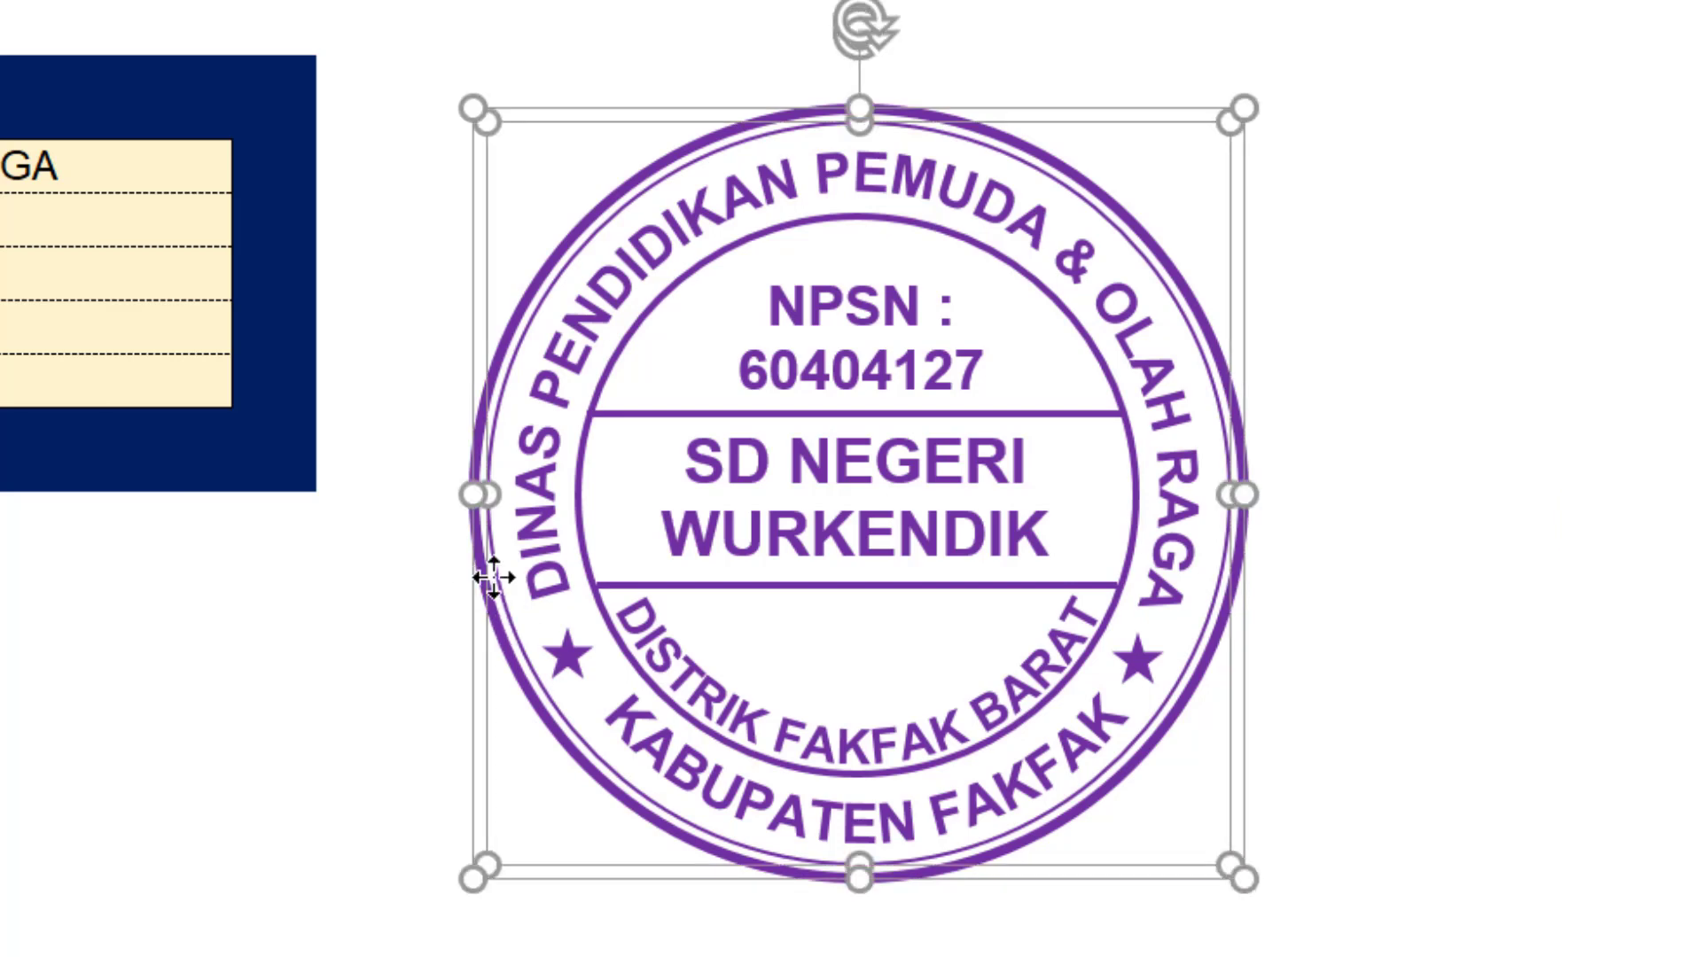
key("alt+Left")
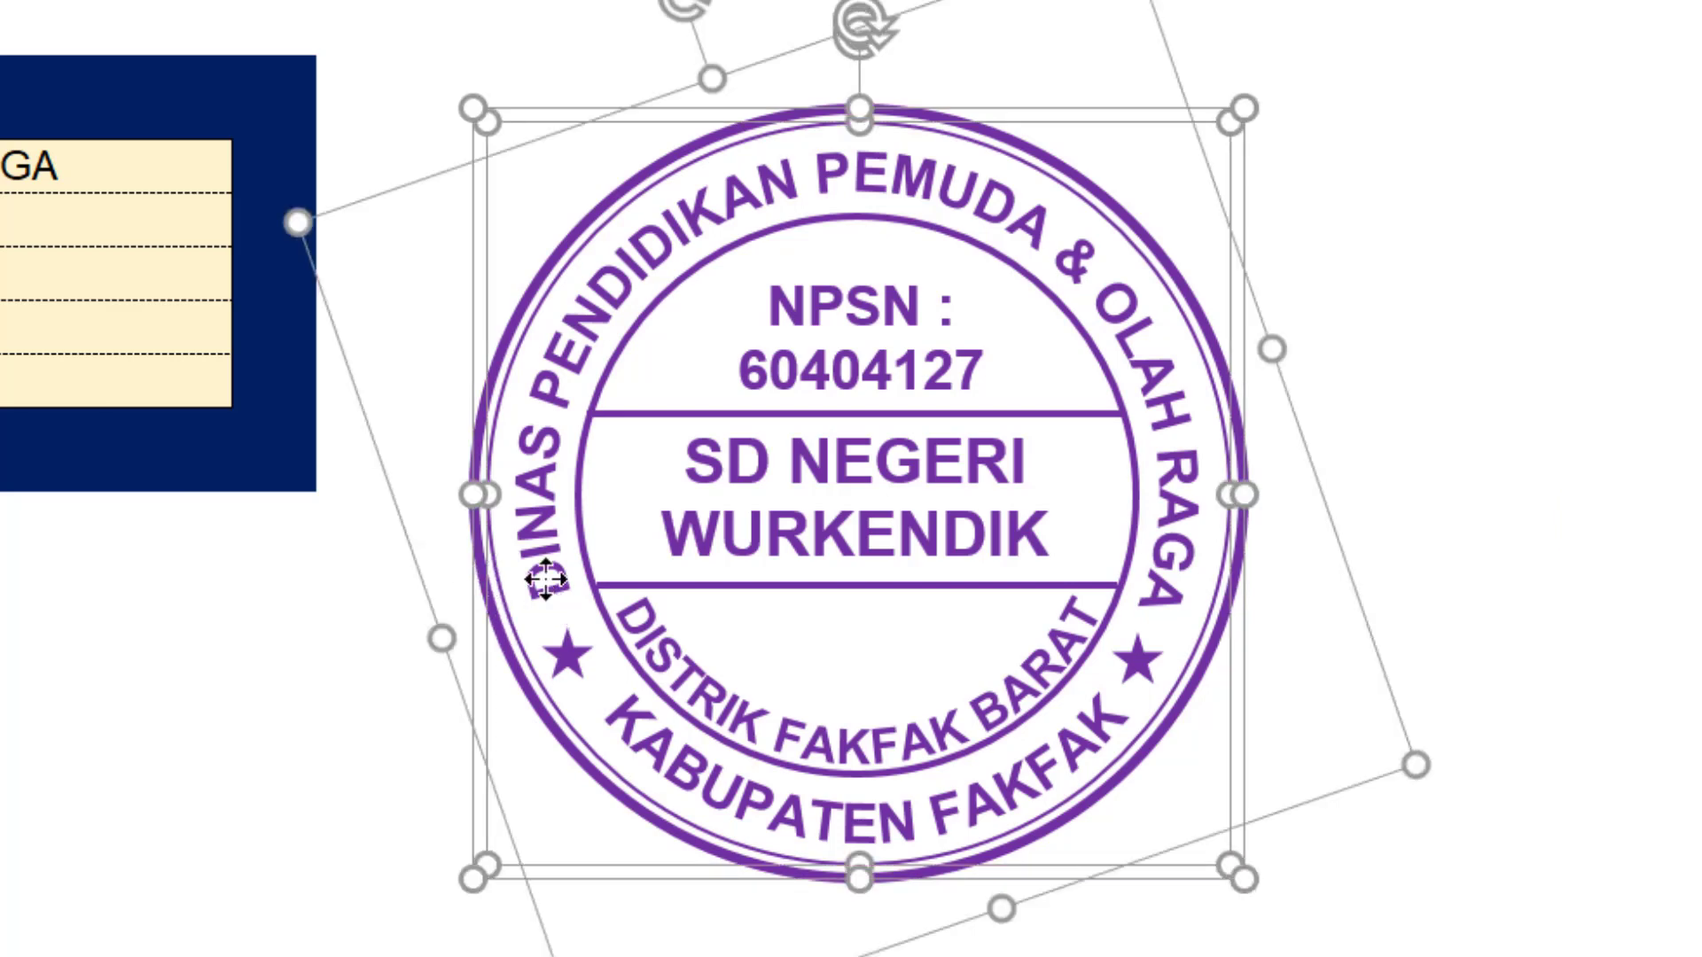
left_click_drag(545, 581, 583, 563)
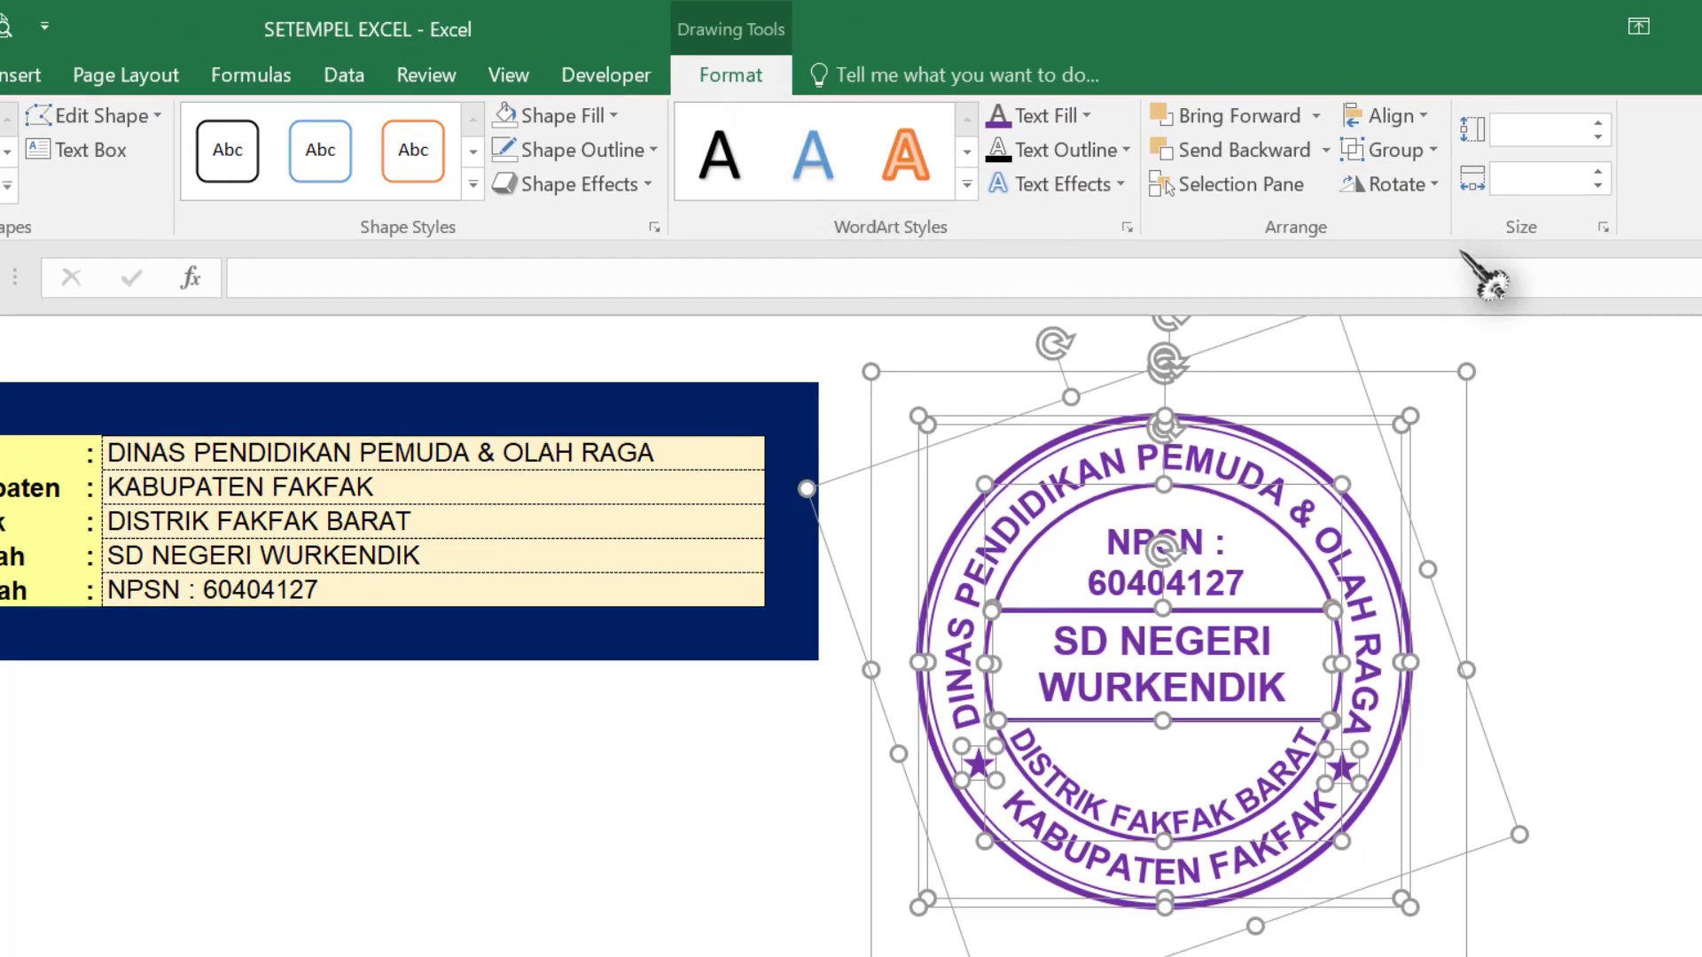
left_click(1435, 151)
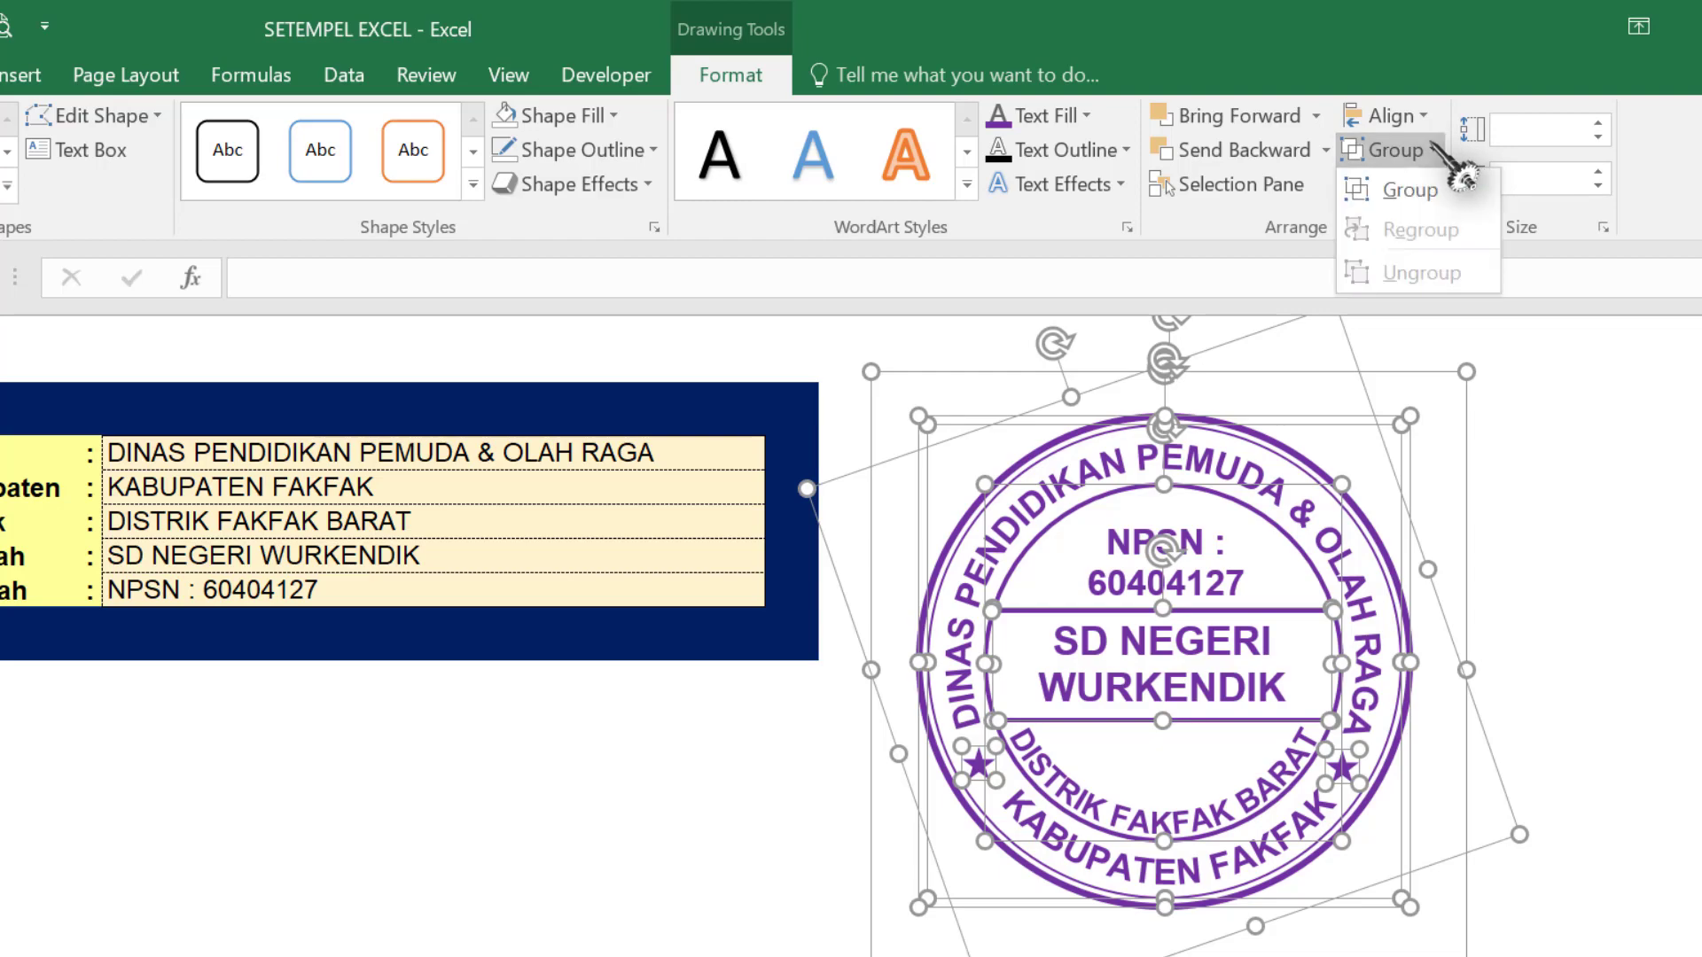
left_click(1418, 182)
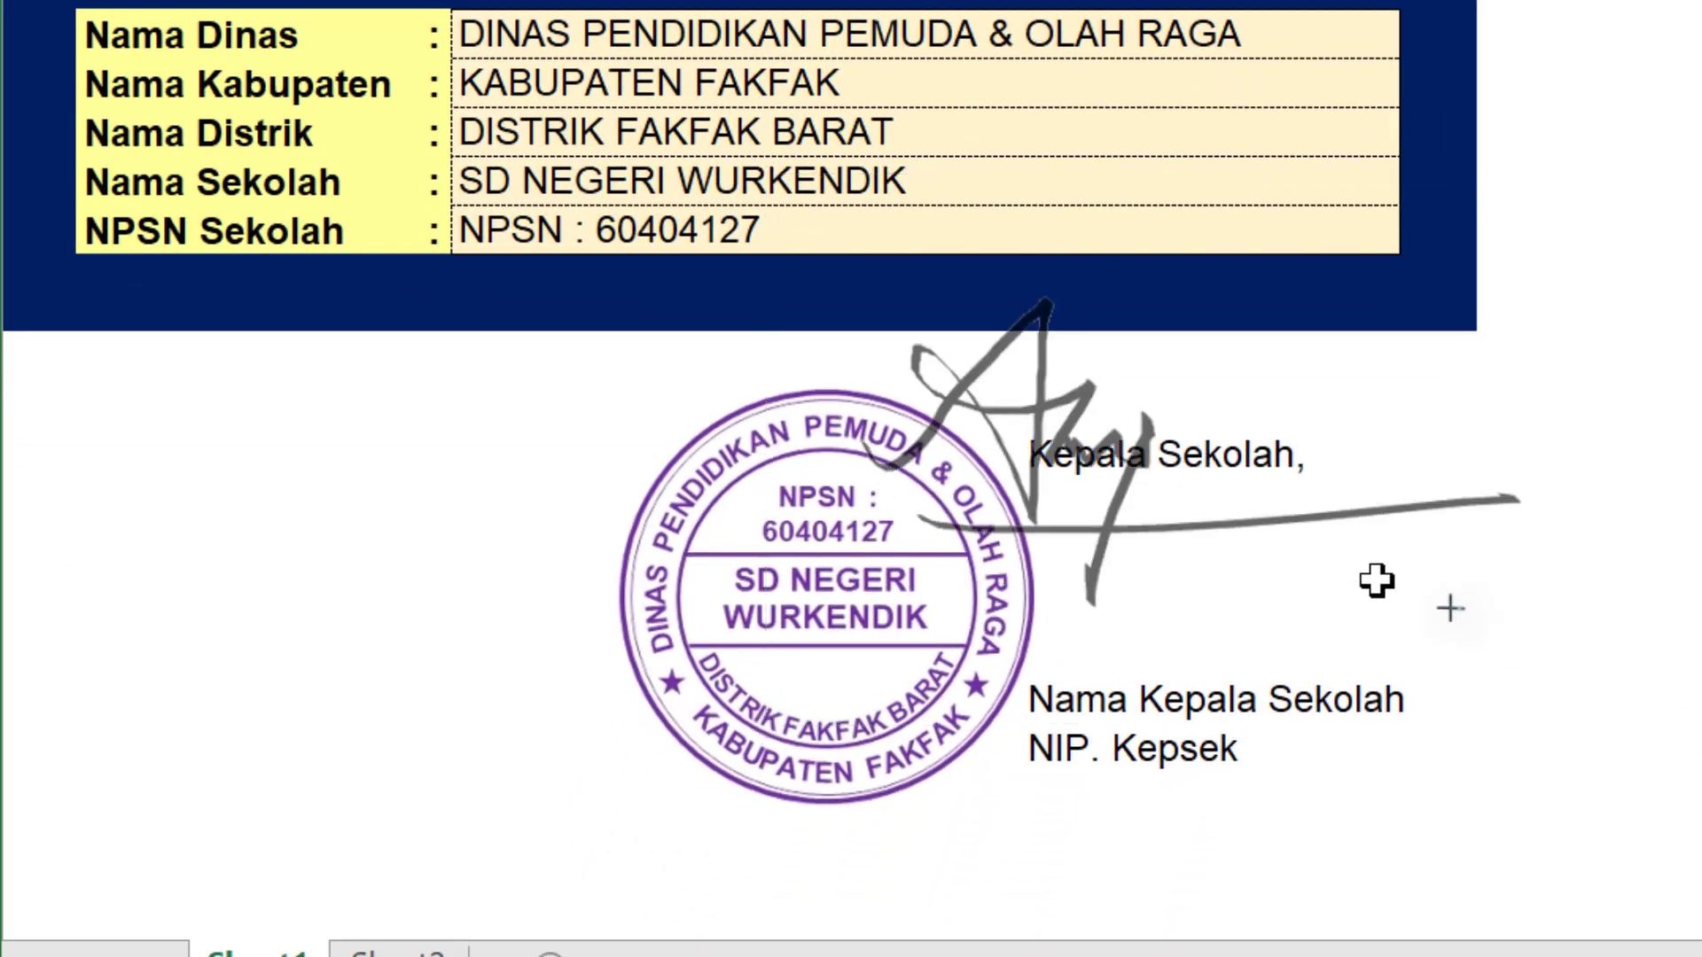
Shrink the signature and position the stamp just under it on the Kepala Sekolah block.
mouse_move(1697, 731)
left_mouse_down()
mouse_move(1293, 471)
mouse_move(1286, 692)
left_mouse_up()
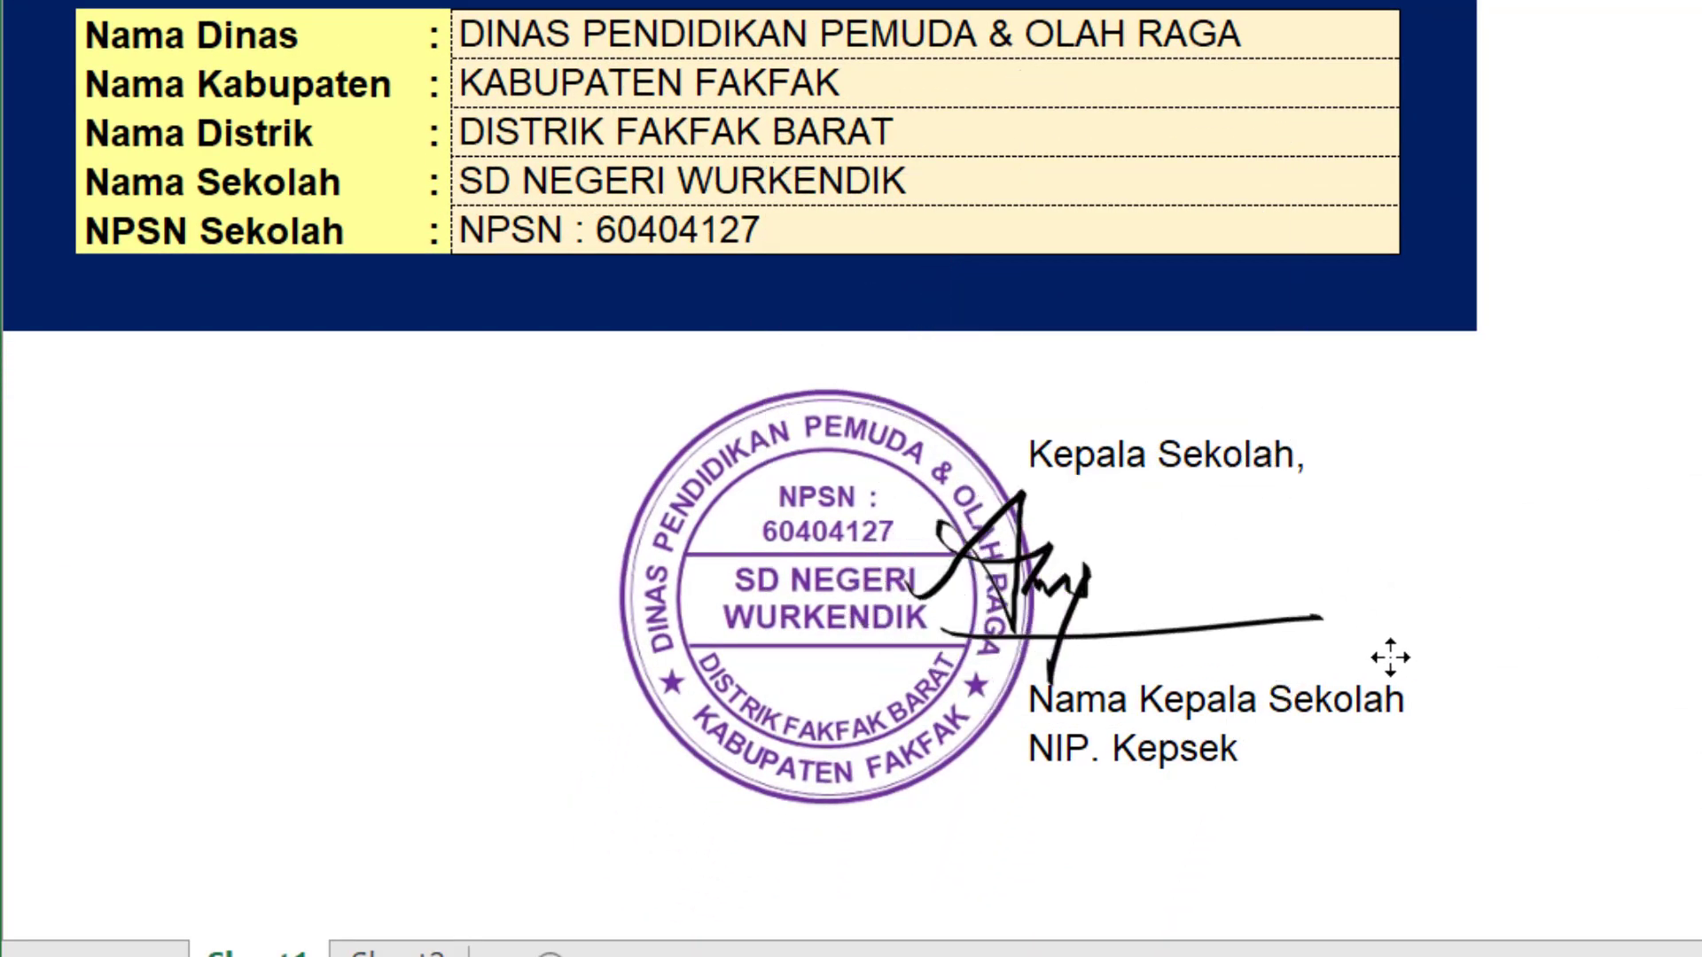
left_click(866, 797)
mouse_move(1022, 850)
left_mouse_down()
mouse_move(1137, 849)
mouse_move(1074, 784)
mouse_move(1106, 800)
left_mouse_up()
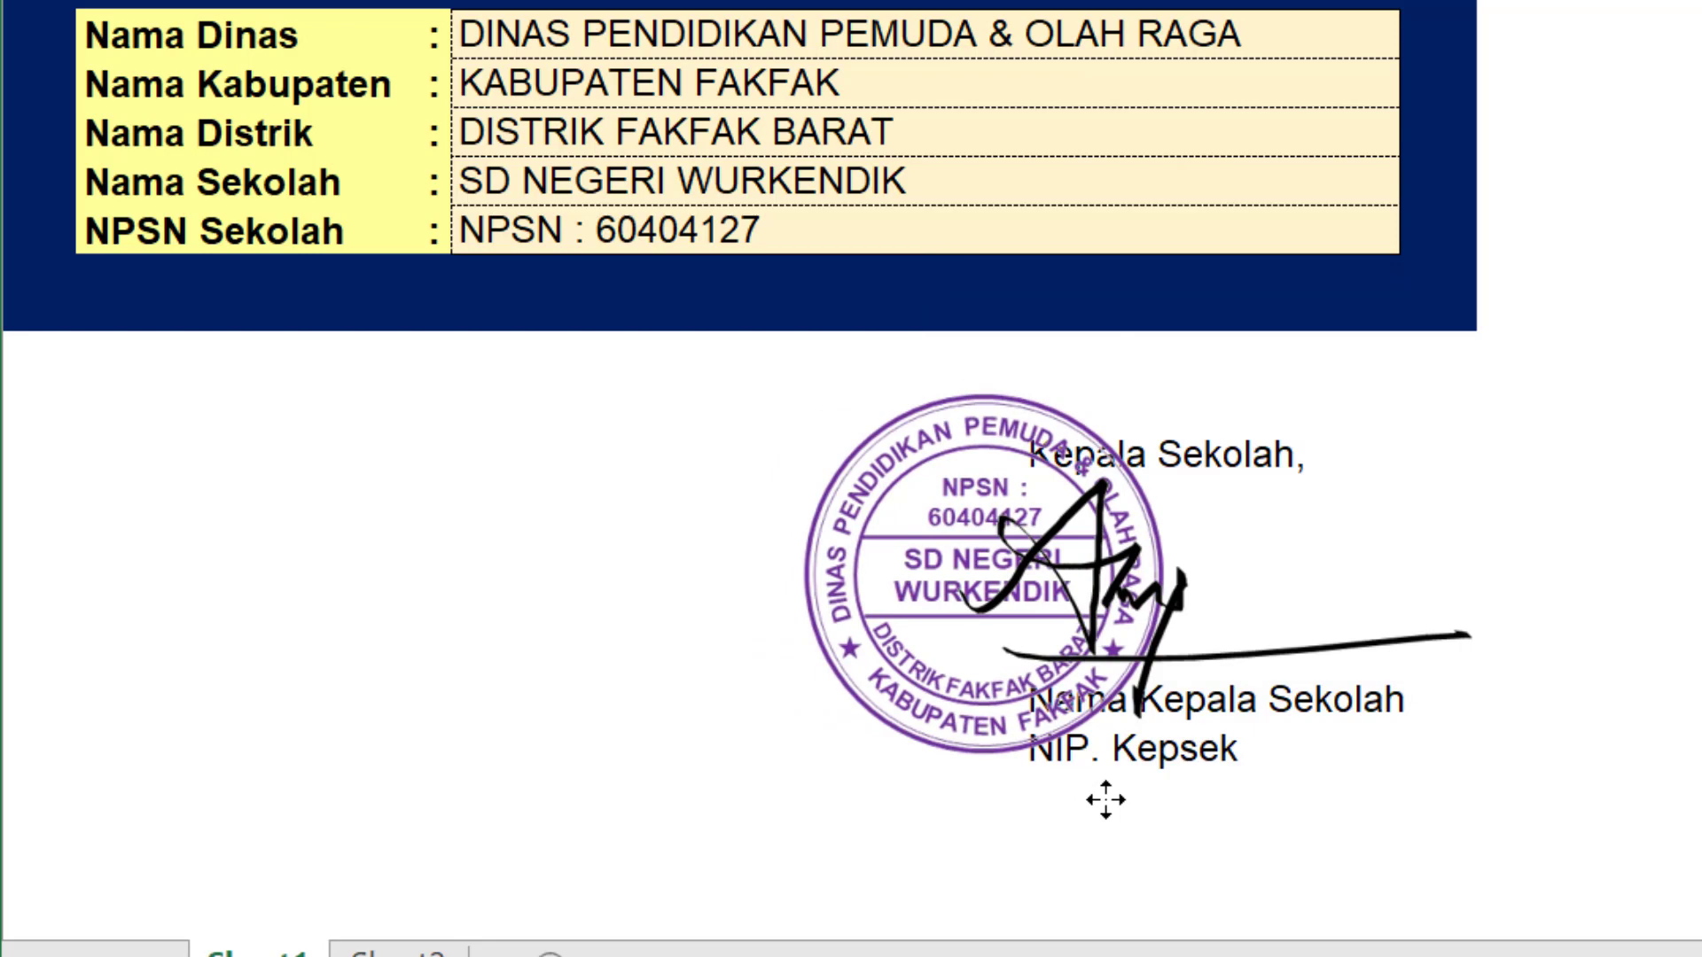
left_click(1162, 779)
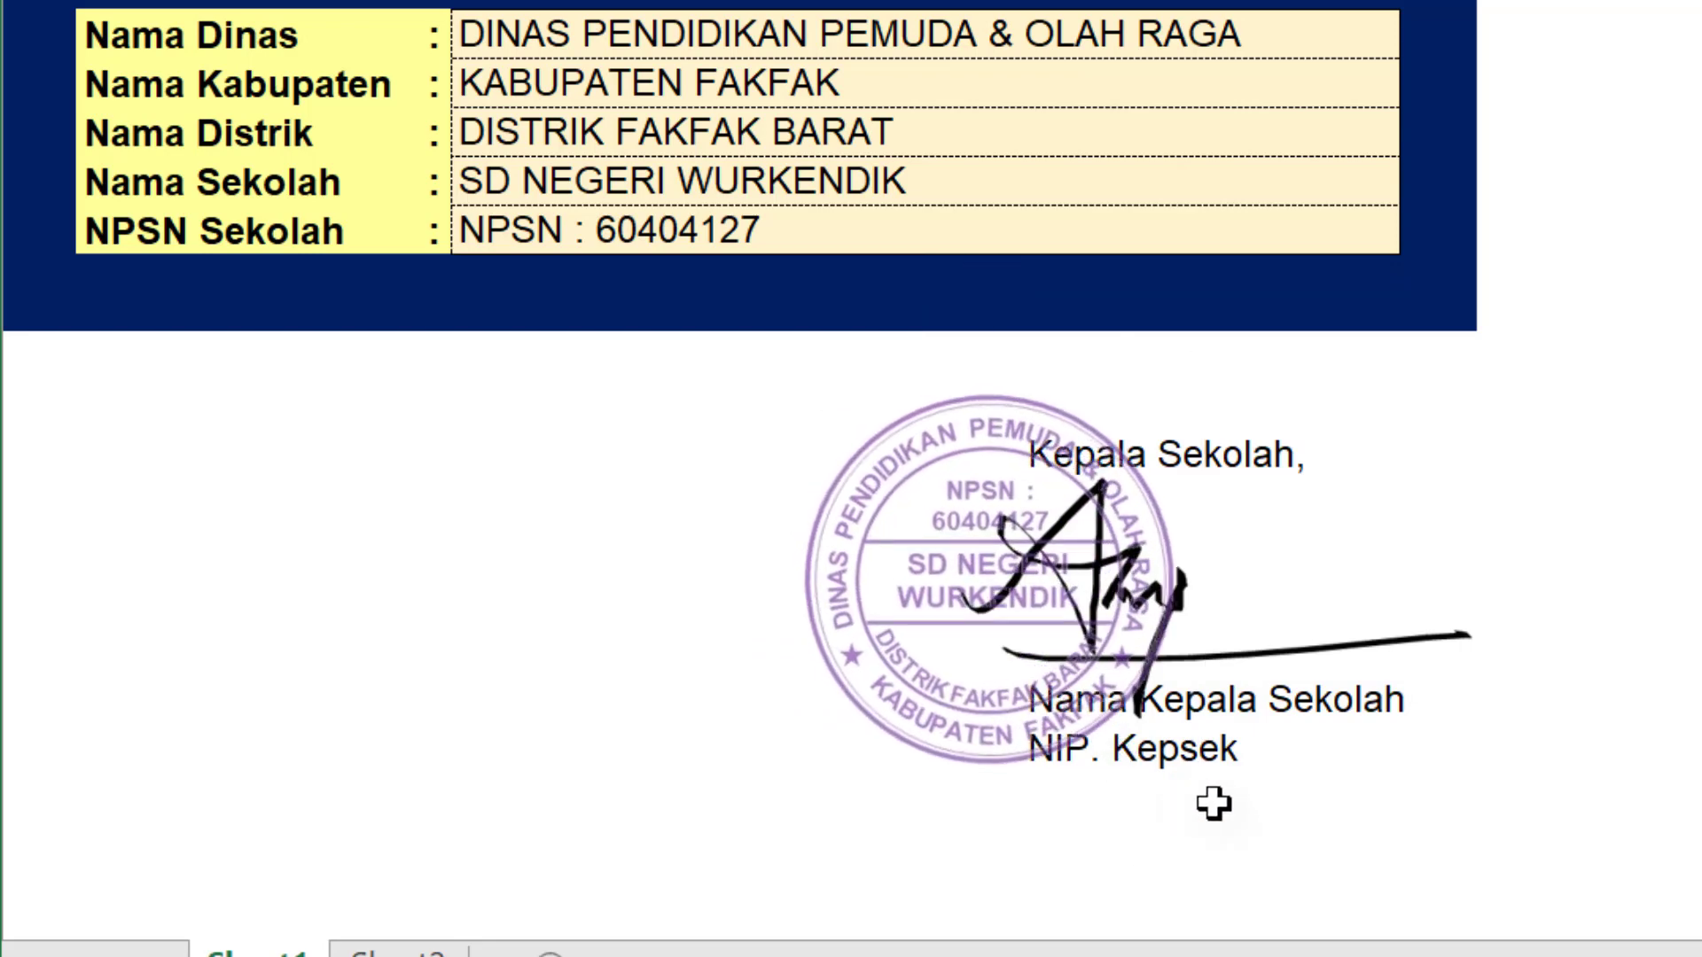
left_click(1145, 811)
left_click_drag(1145, 815, 1141, 805)
Deselect the stamp to check the result, then restore the SETEMPEL EXCEL workbook.
left_click(1656, 762)
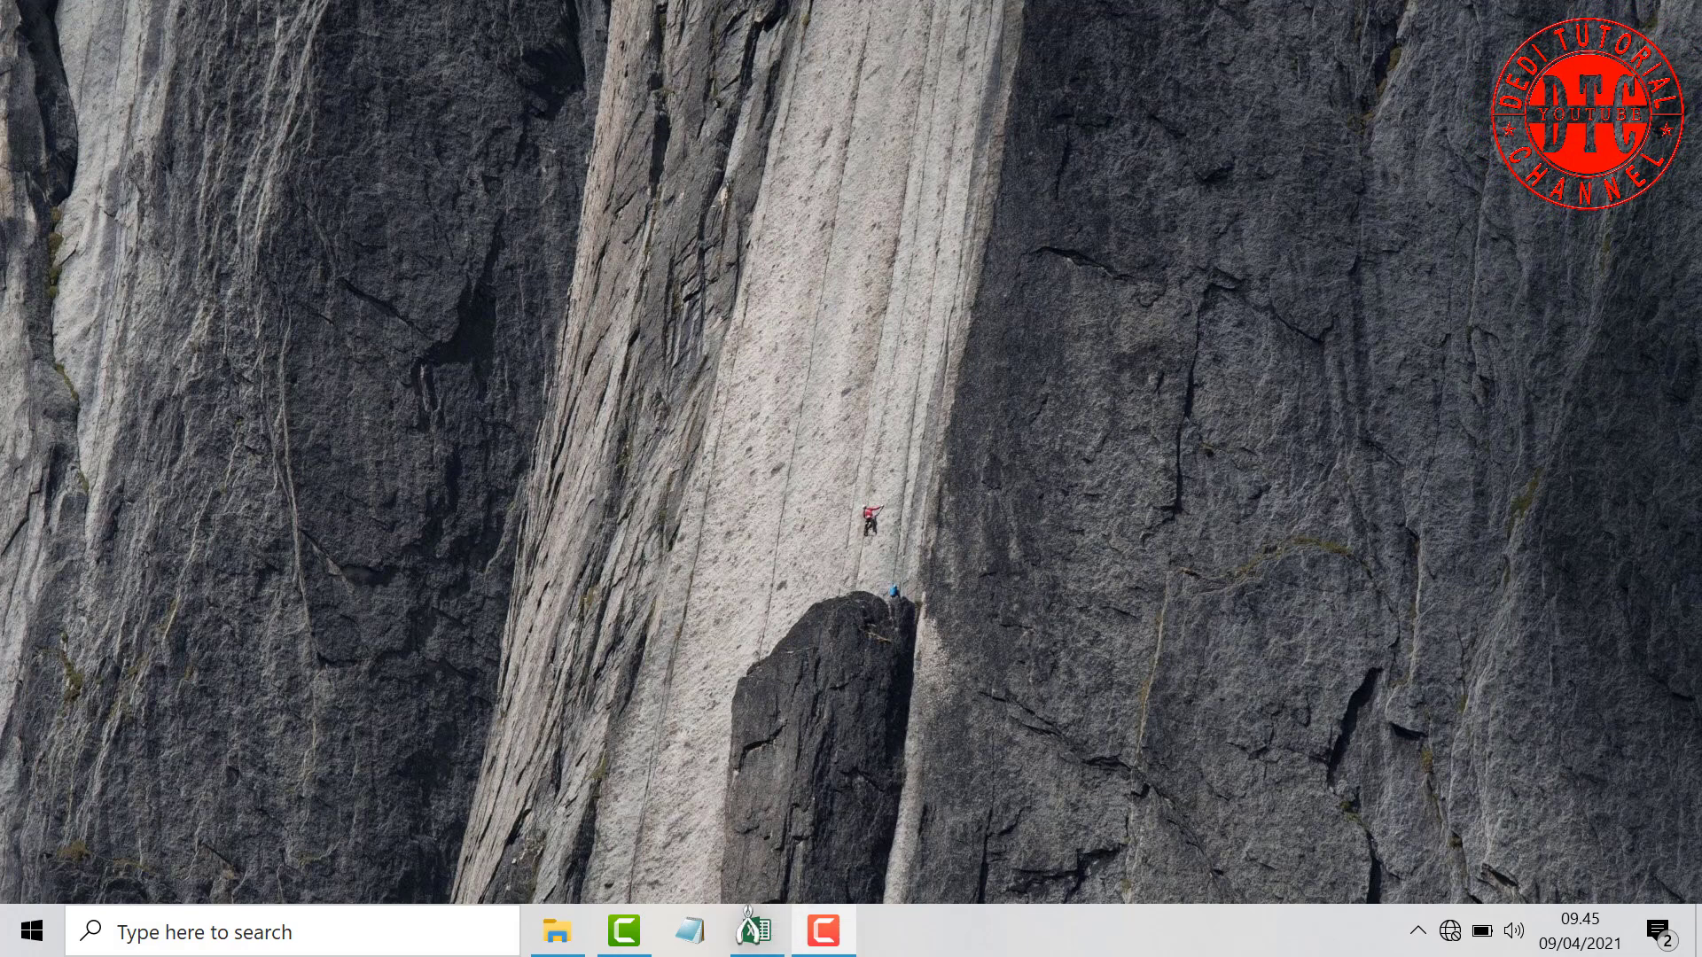
left_click(758, 936)
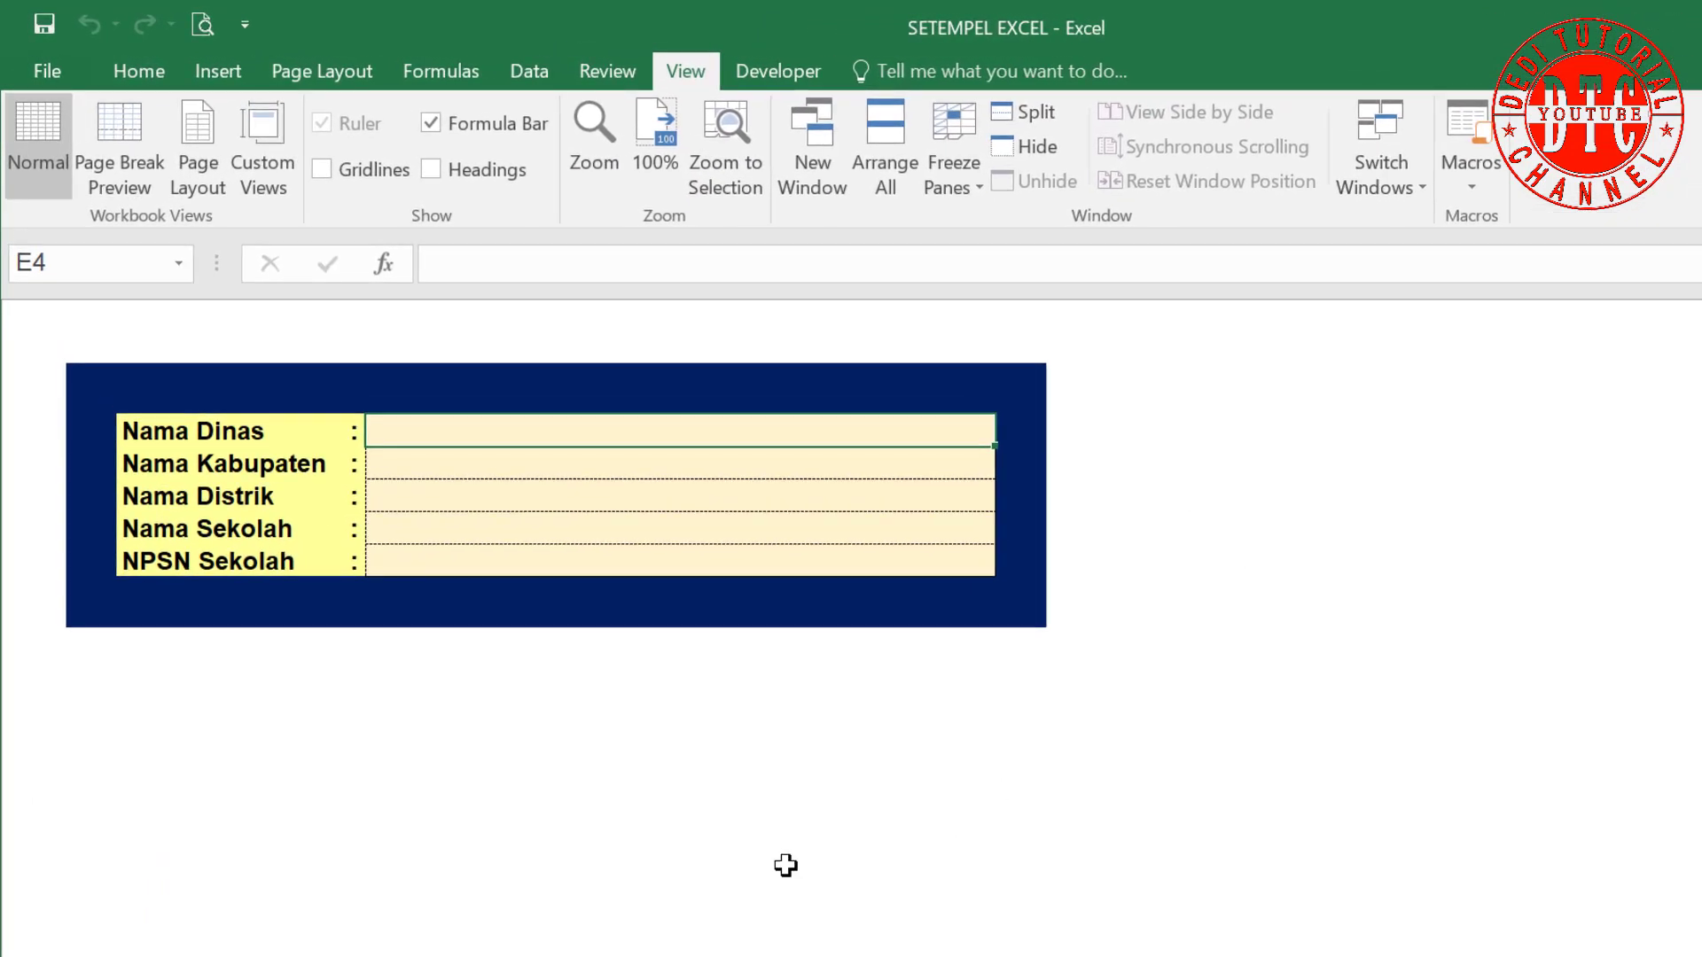
left_click(138, 435)
left_click(222, 470)
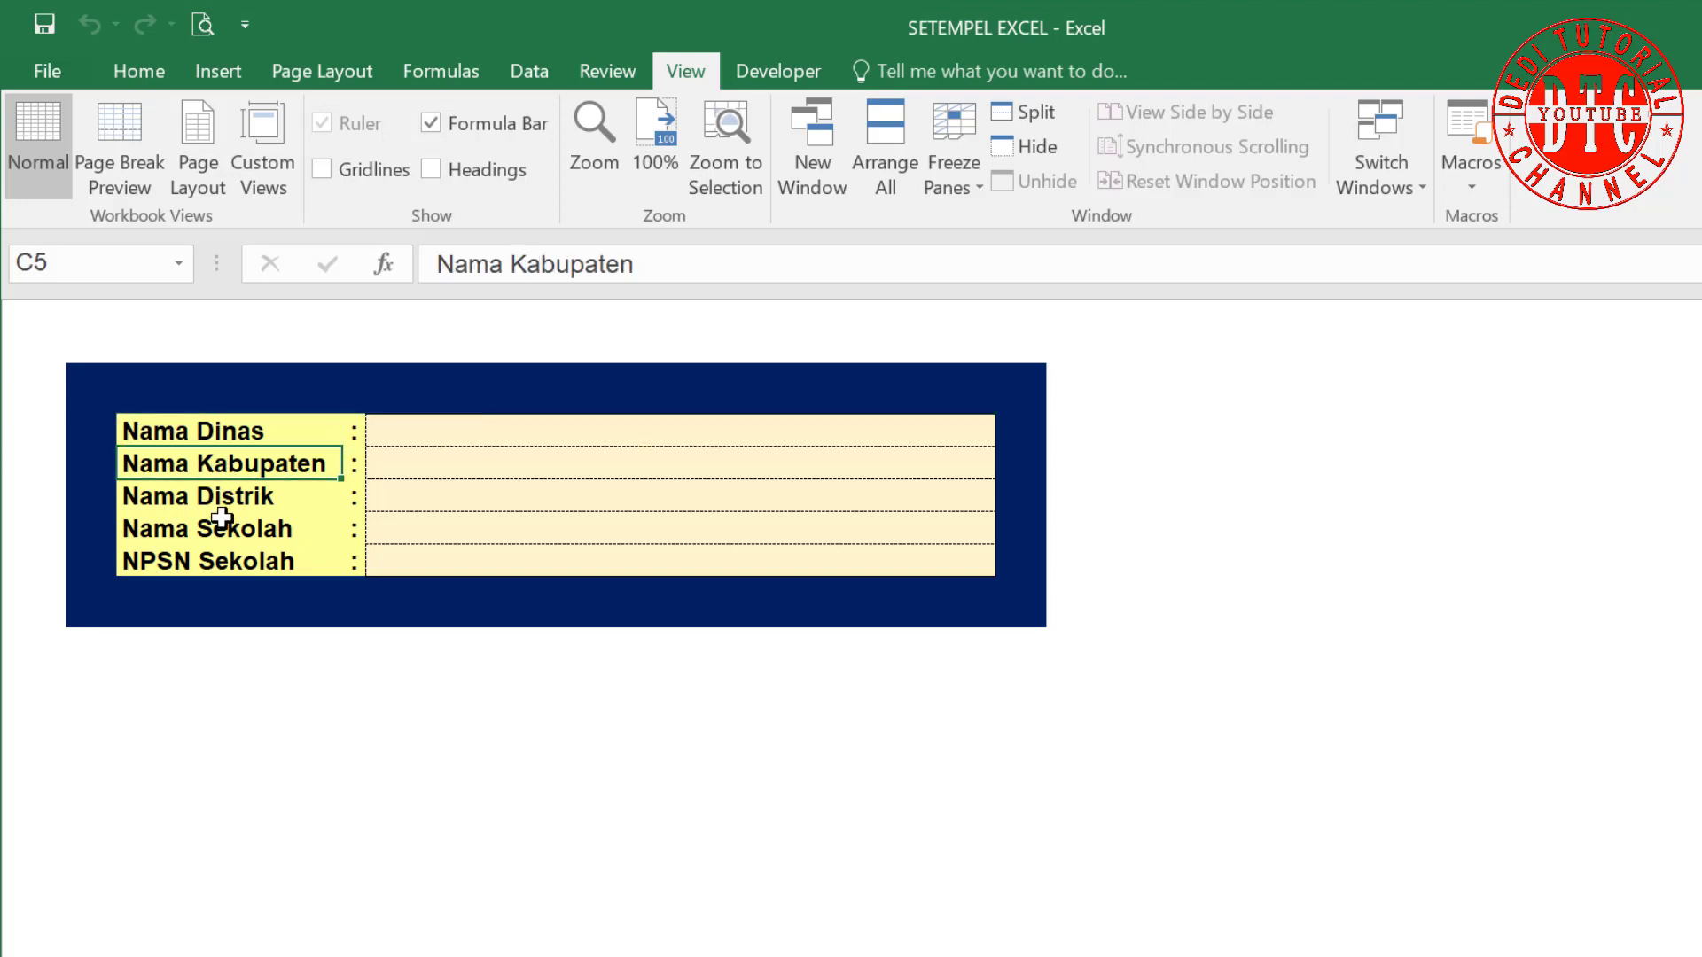
left_click(226, 497)
left_click(228, 530)
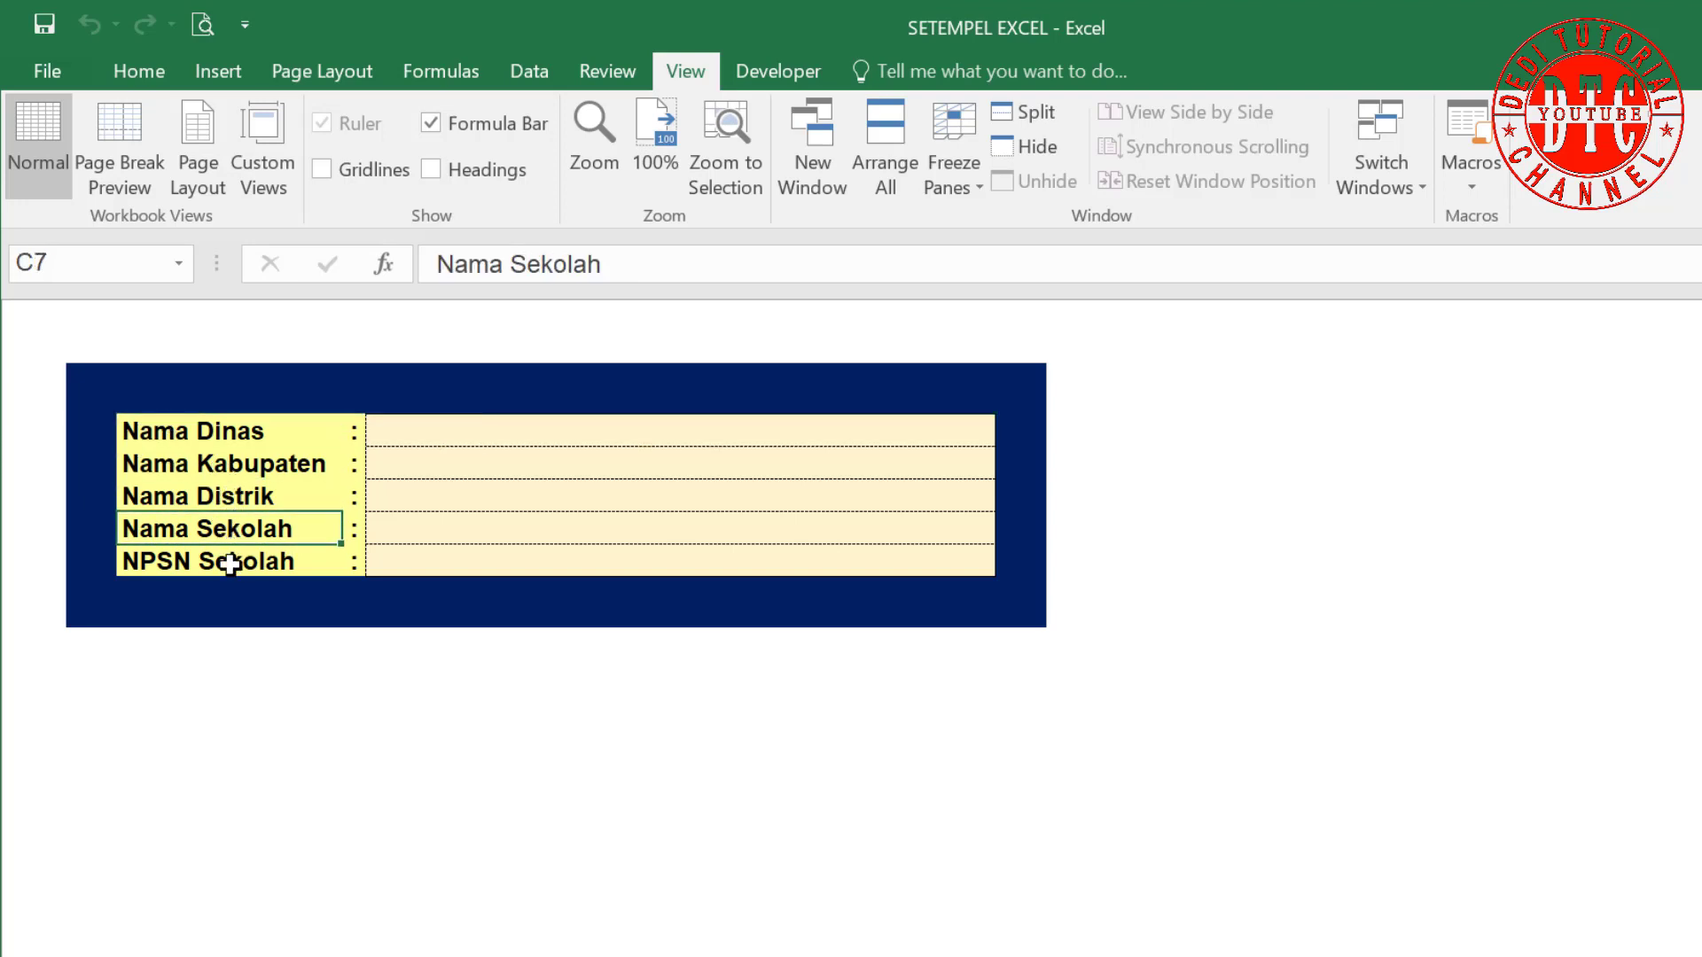
left_click(229, 564)
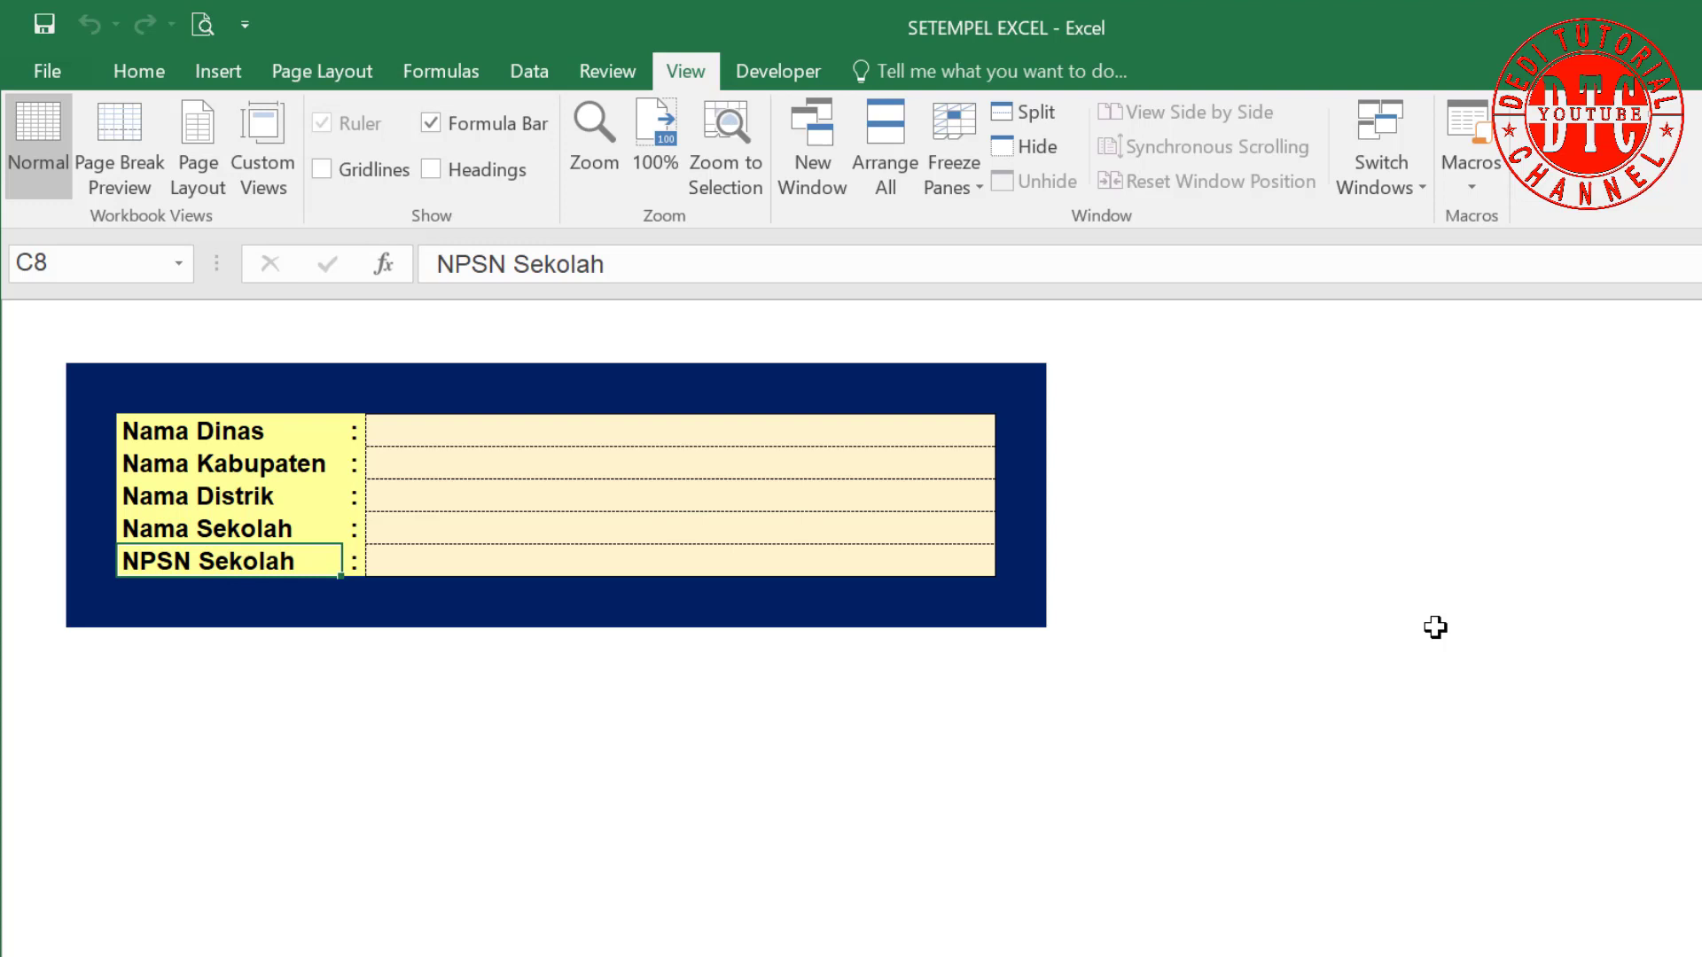
left_click(877, 704)
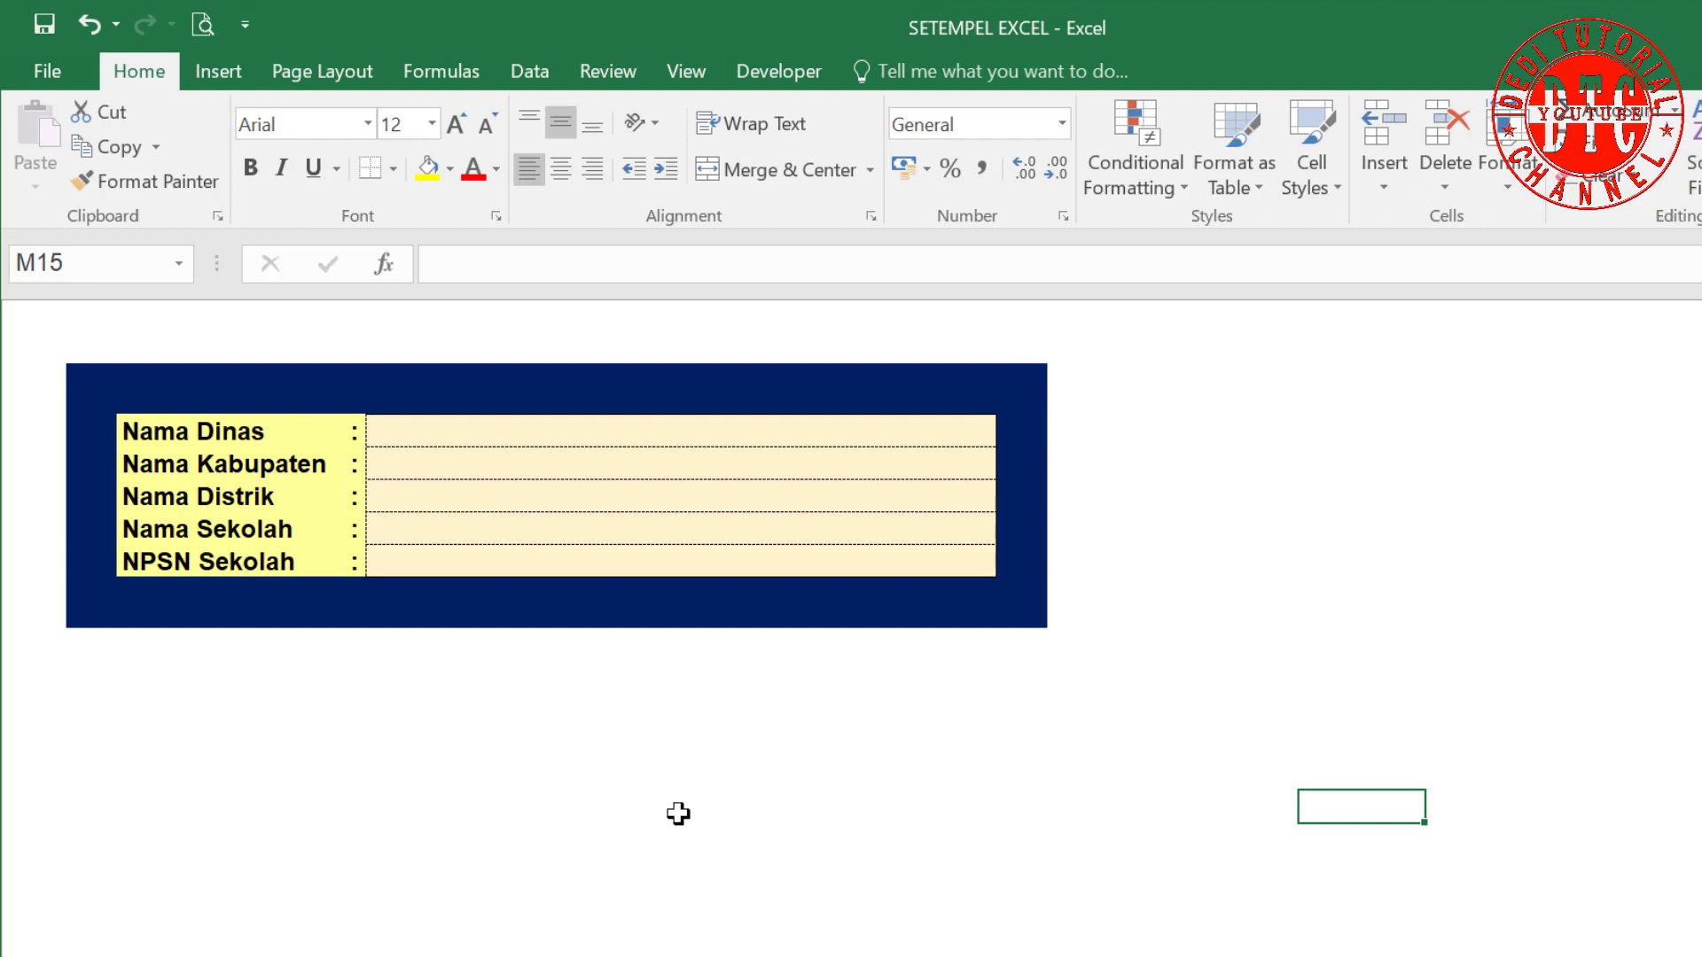
Draw a large oval circle to the right of the table.
left_click(222, 72)
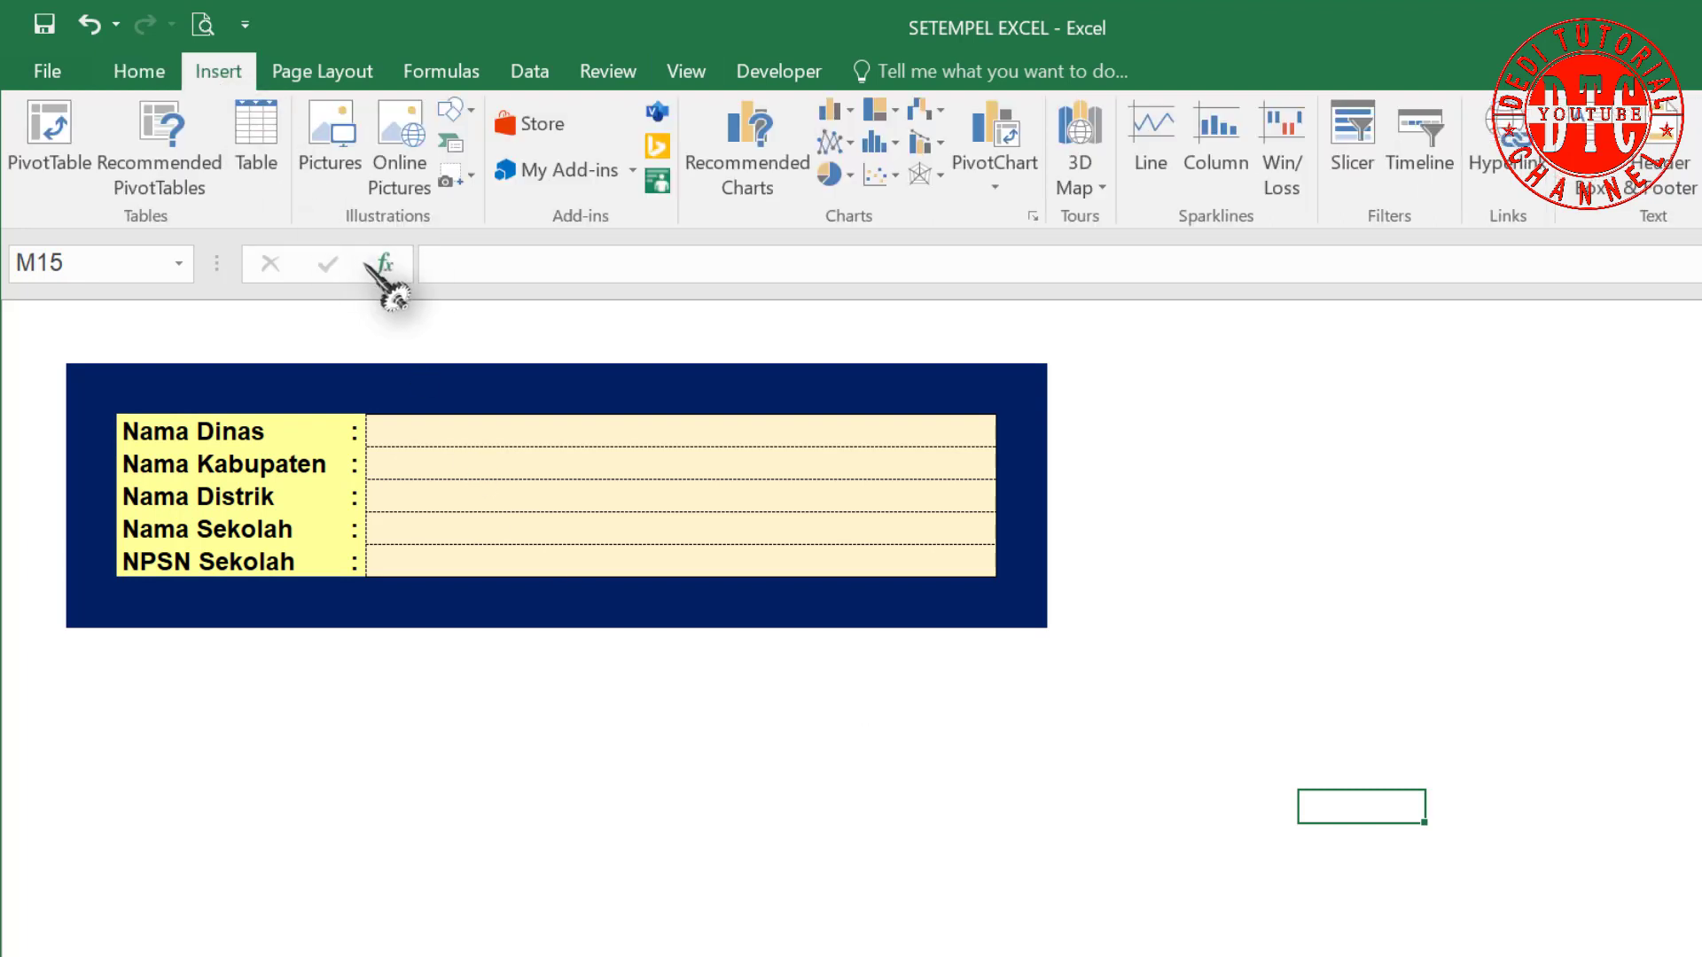
left_click(473, 113)
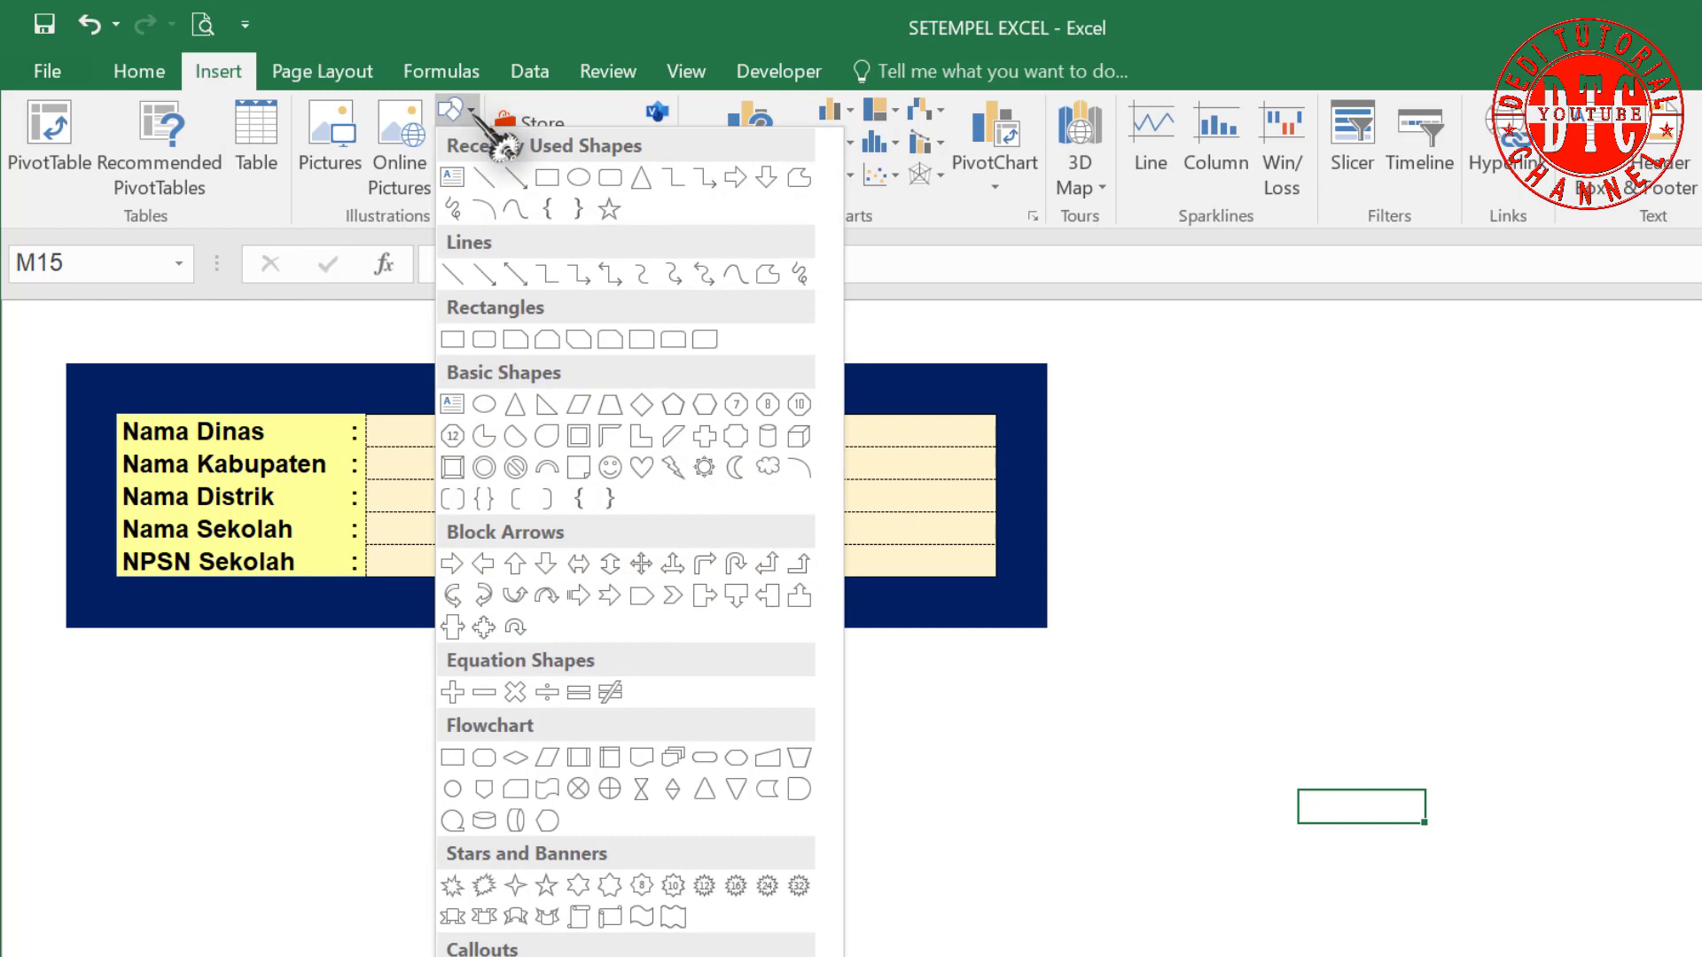
left_click(578, 177)
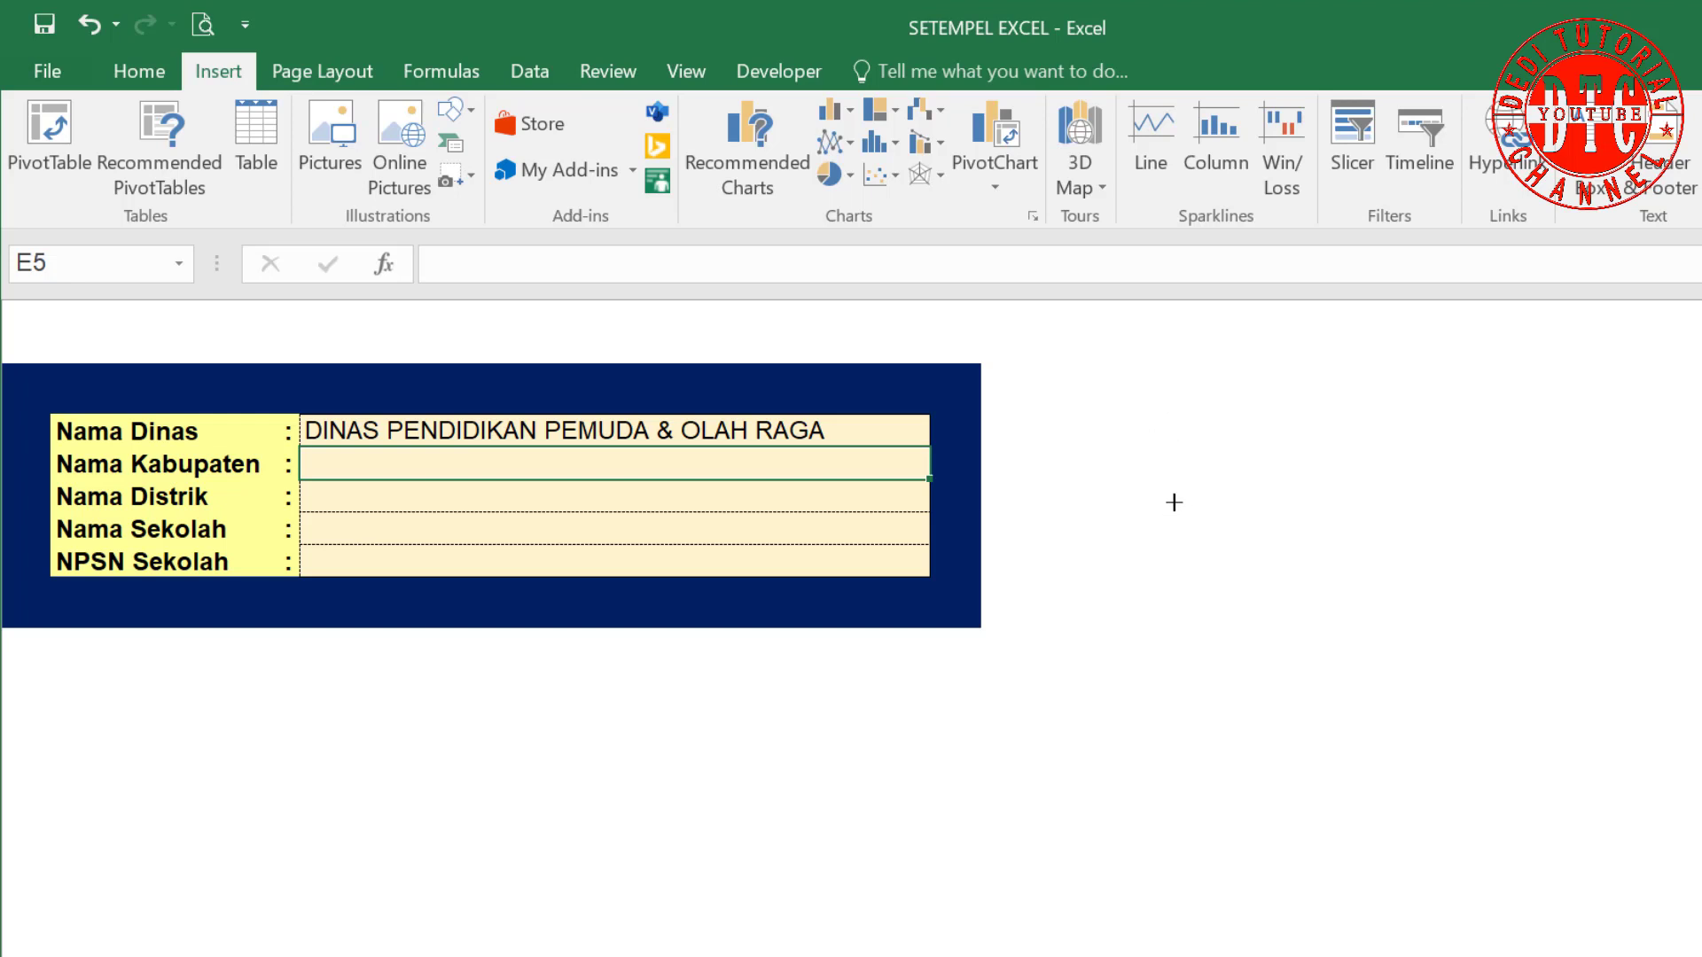
left_click_drag(1174, 502, 1317, 685)
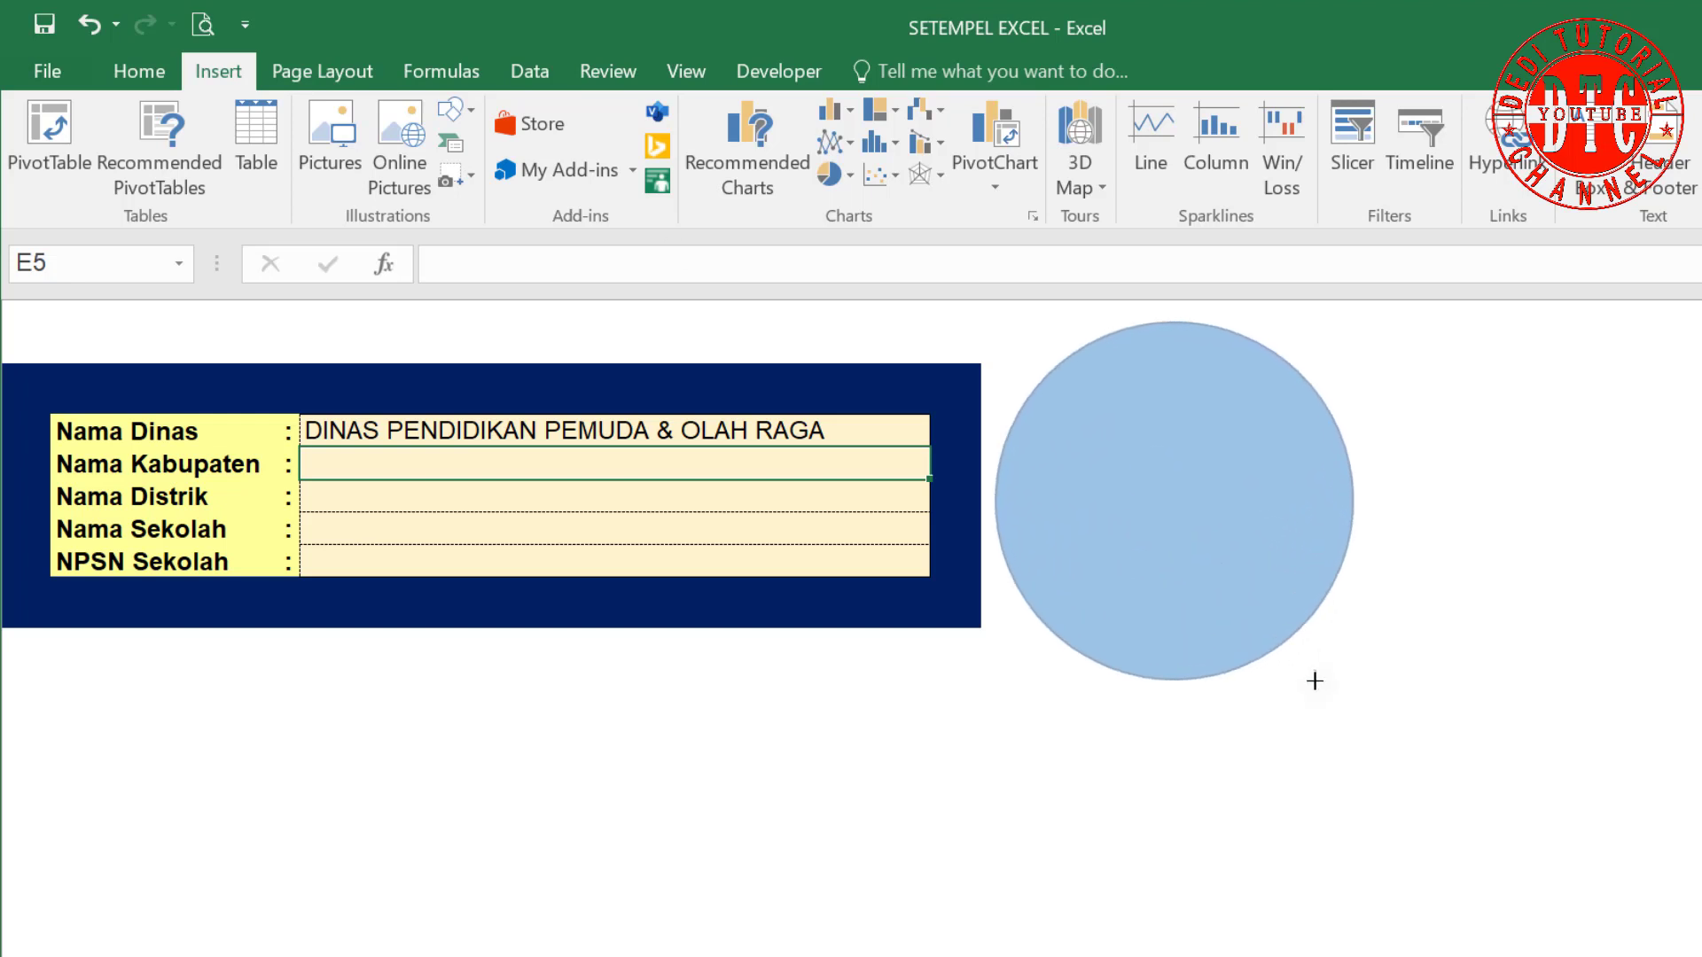
left_click_drag(1273, 582, 1338, 635)
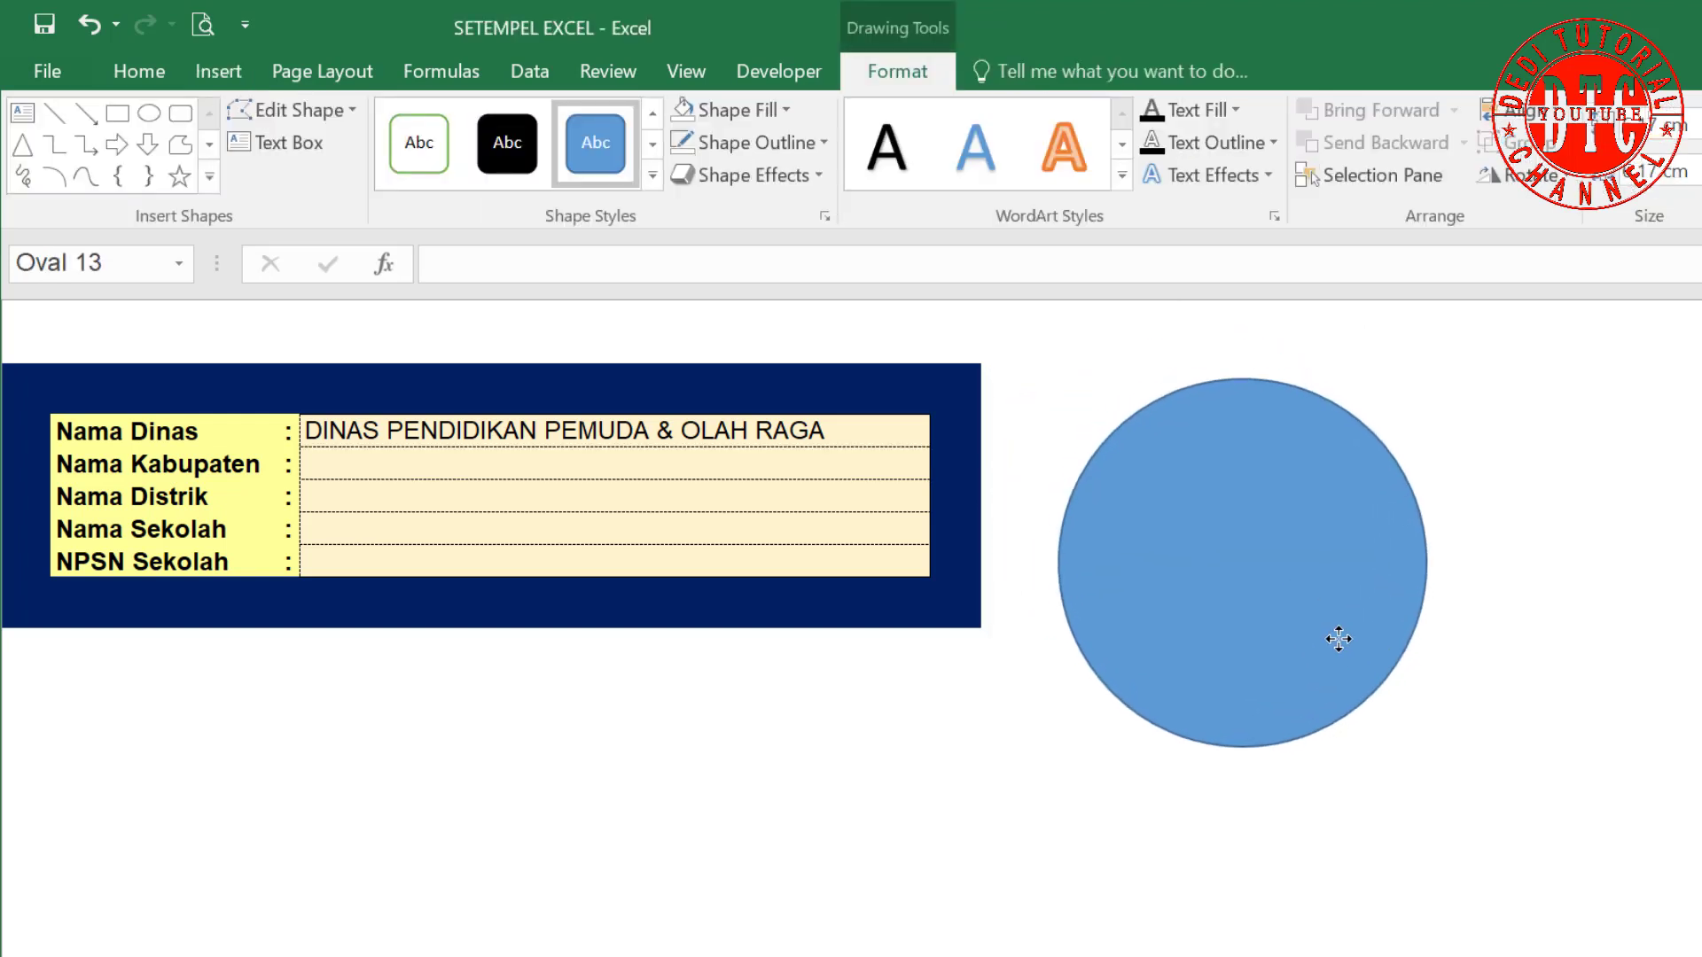
left_click_drag(1395, 721, 1481, 791)
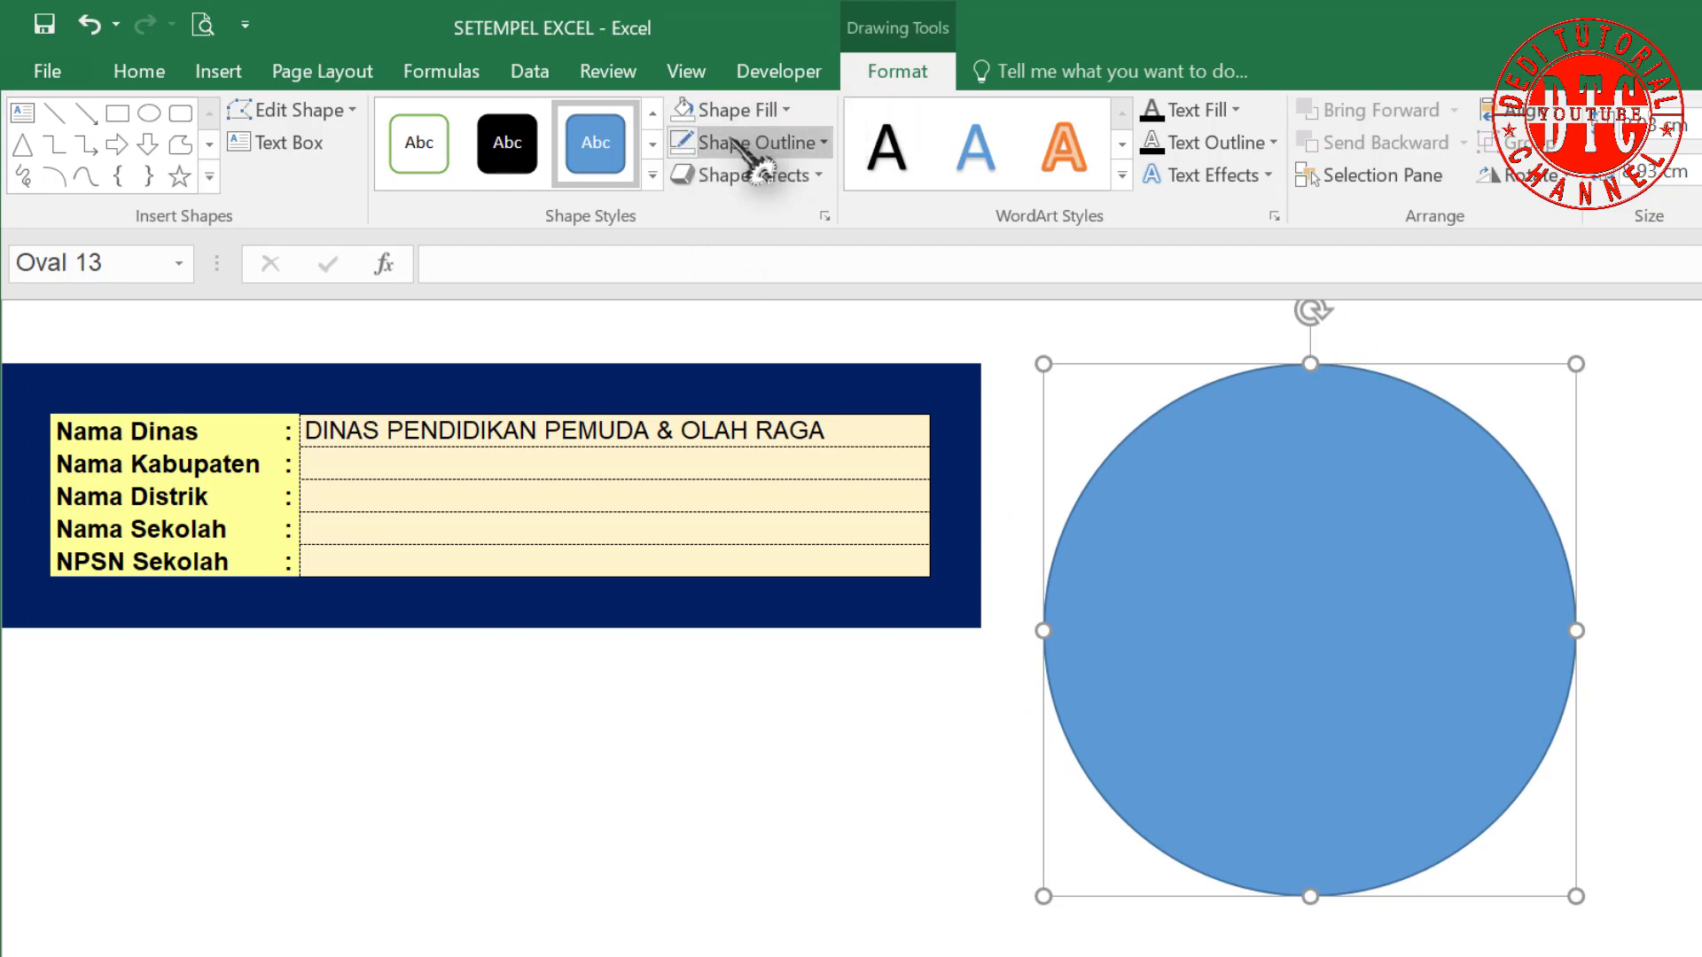
Give the circle No Fill and a purple outline.
left_click(785, 112)
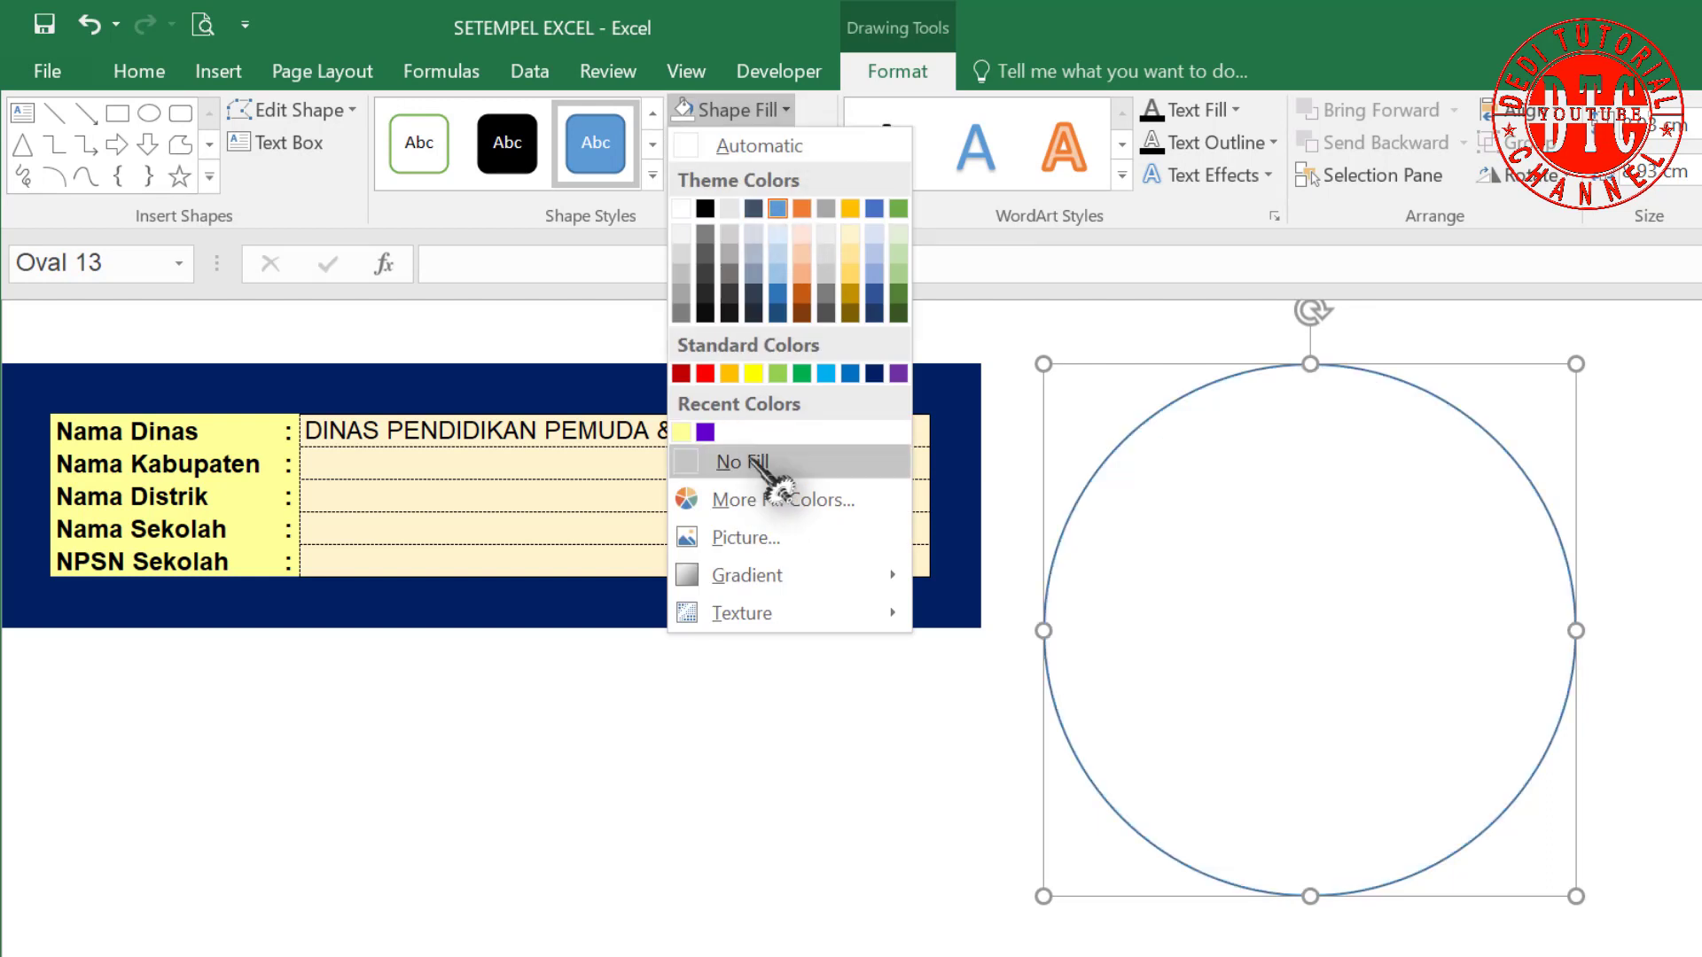
left_click(755, 463)
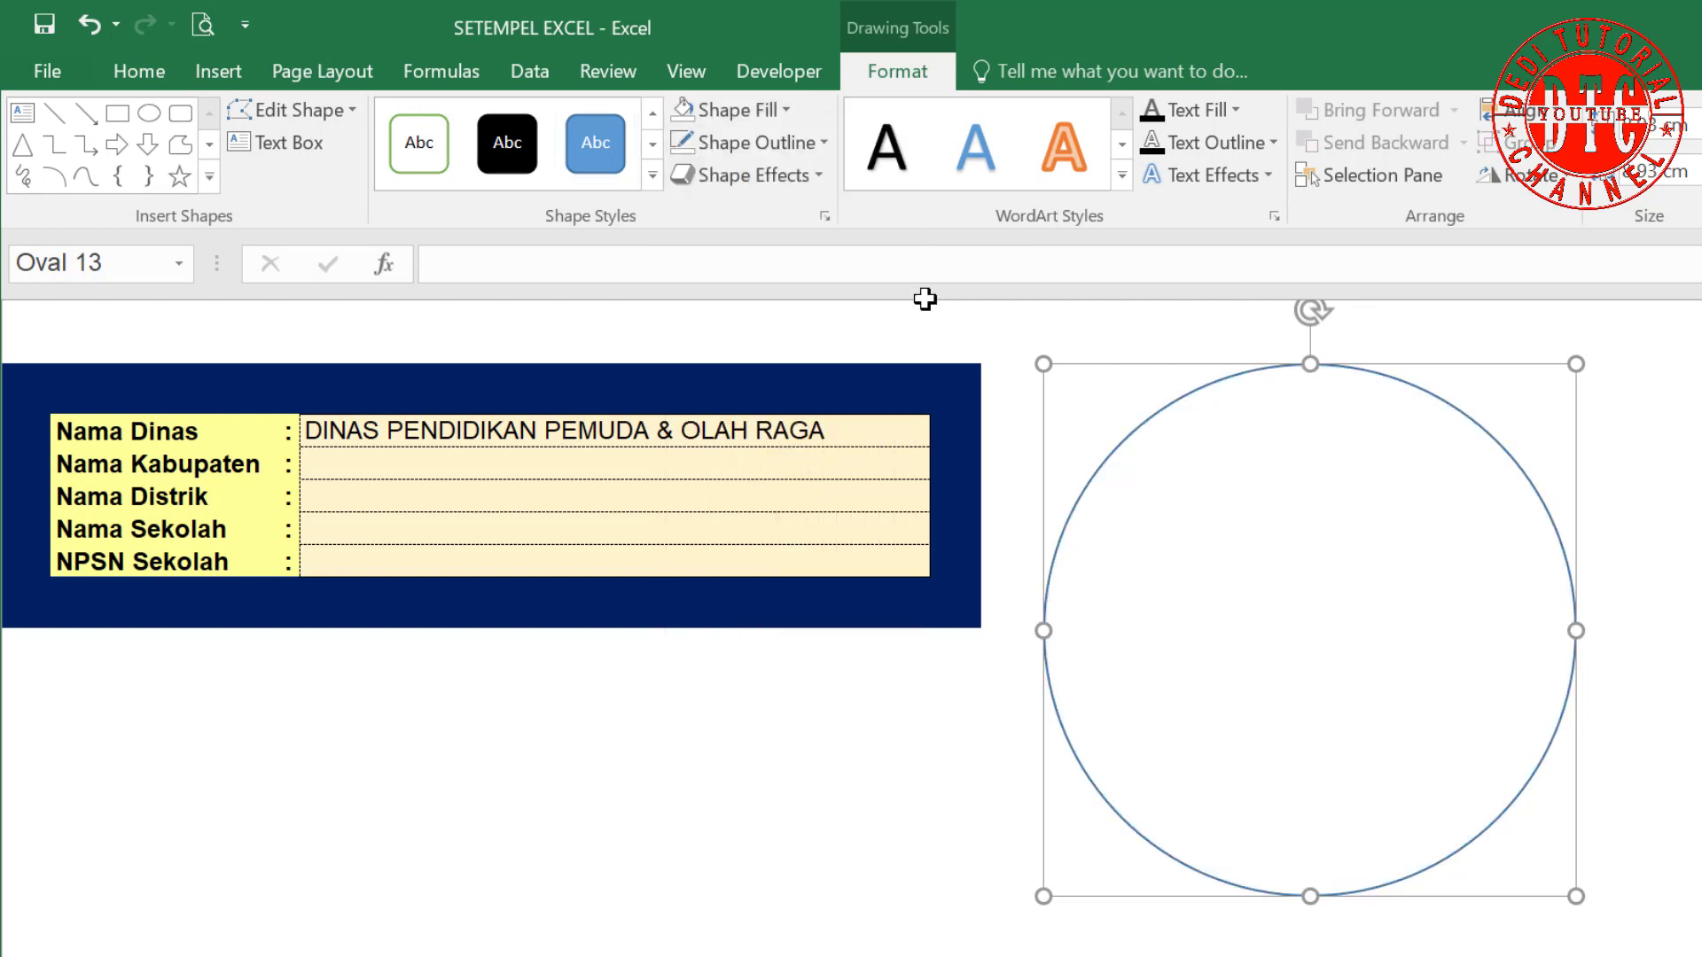
left_click(824, 142)
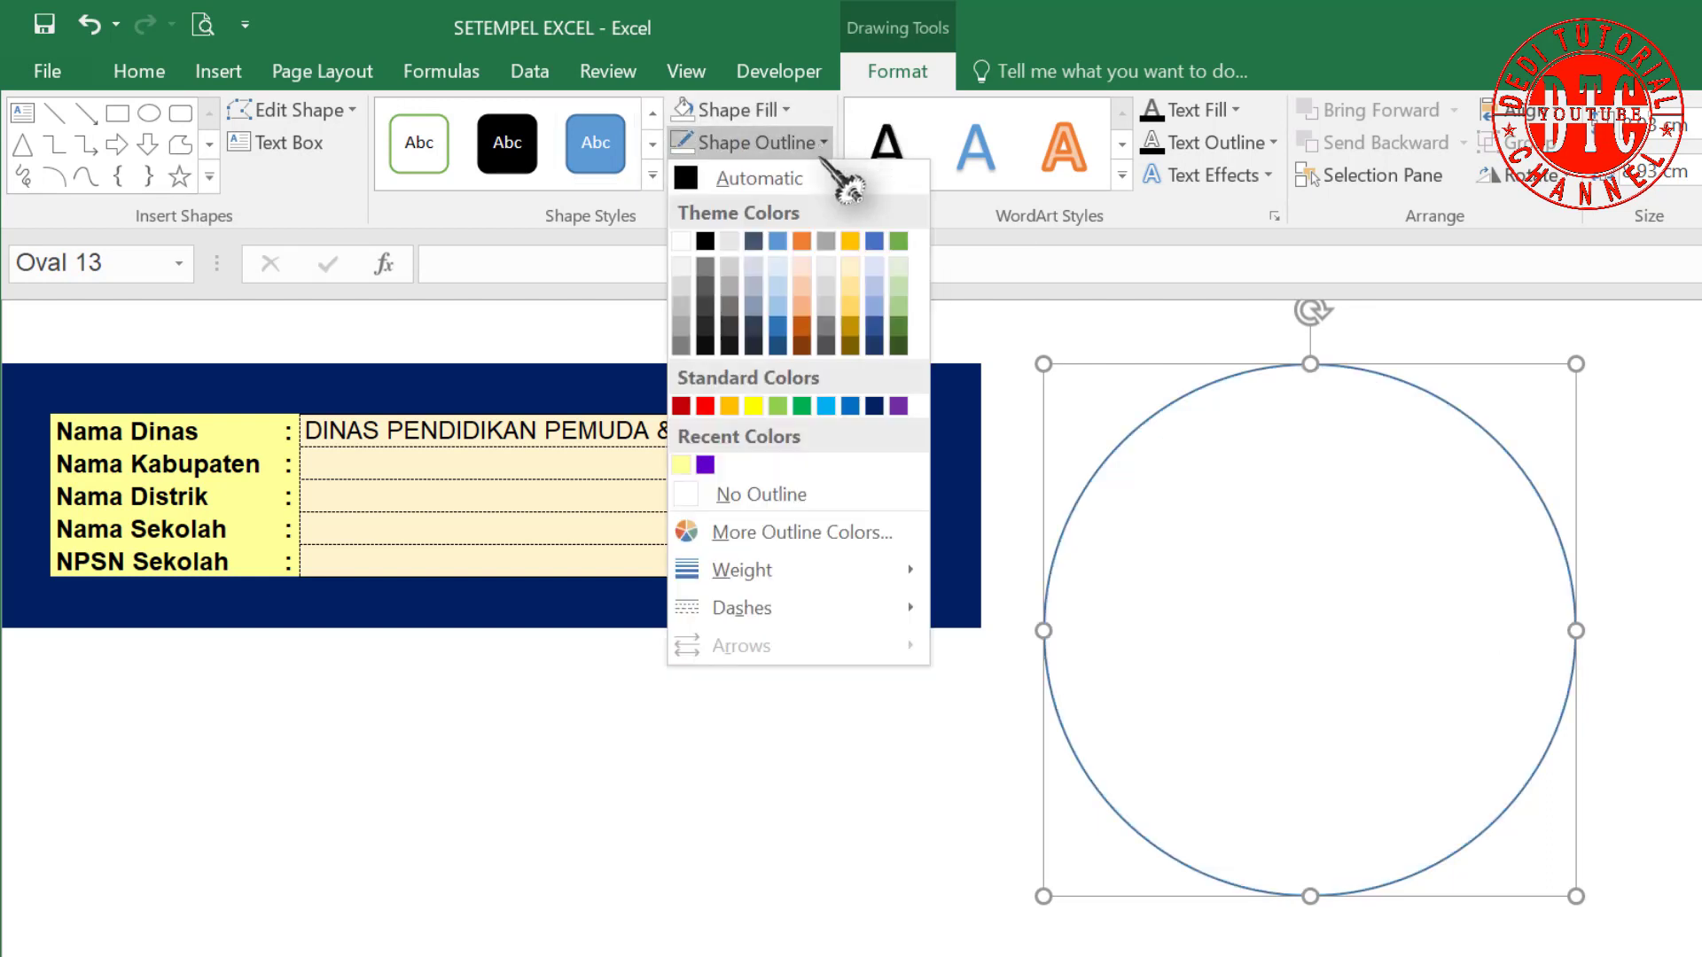
left_click(898, 405)
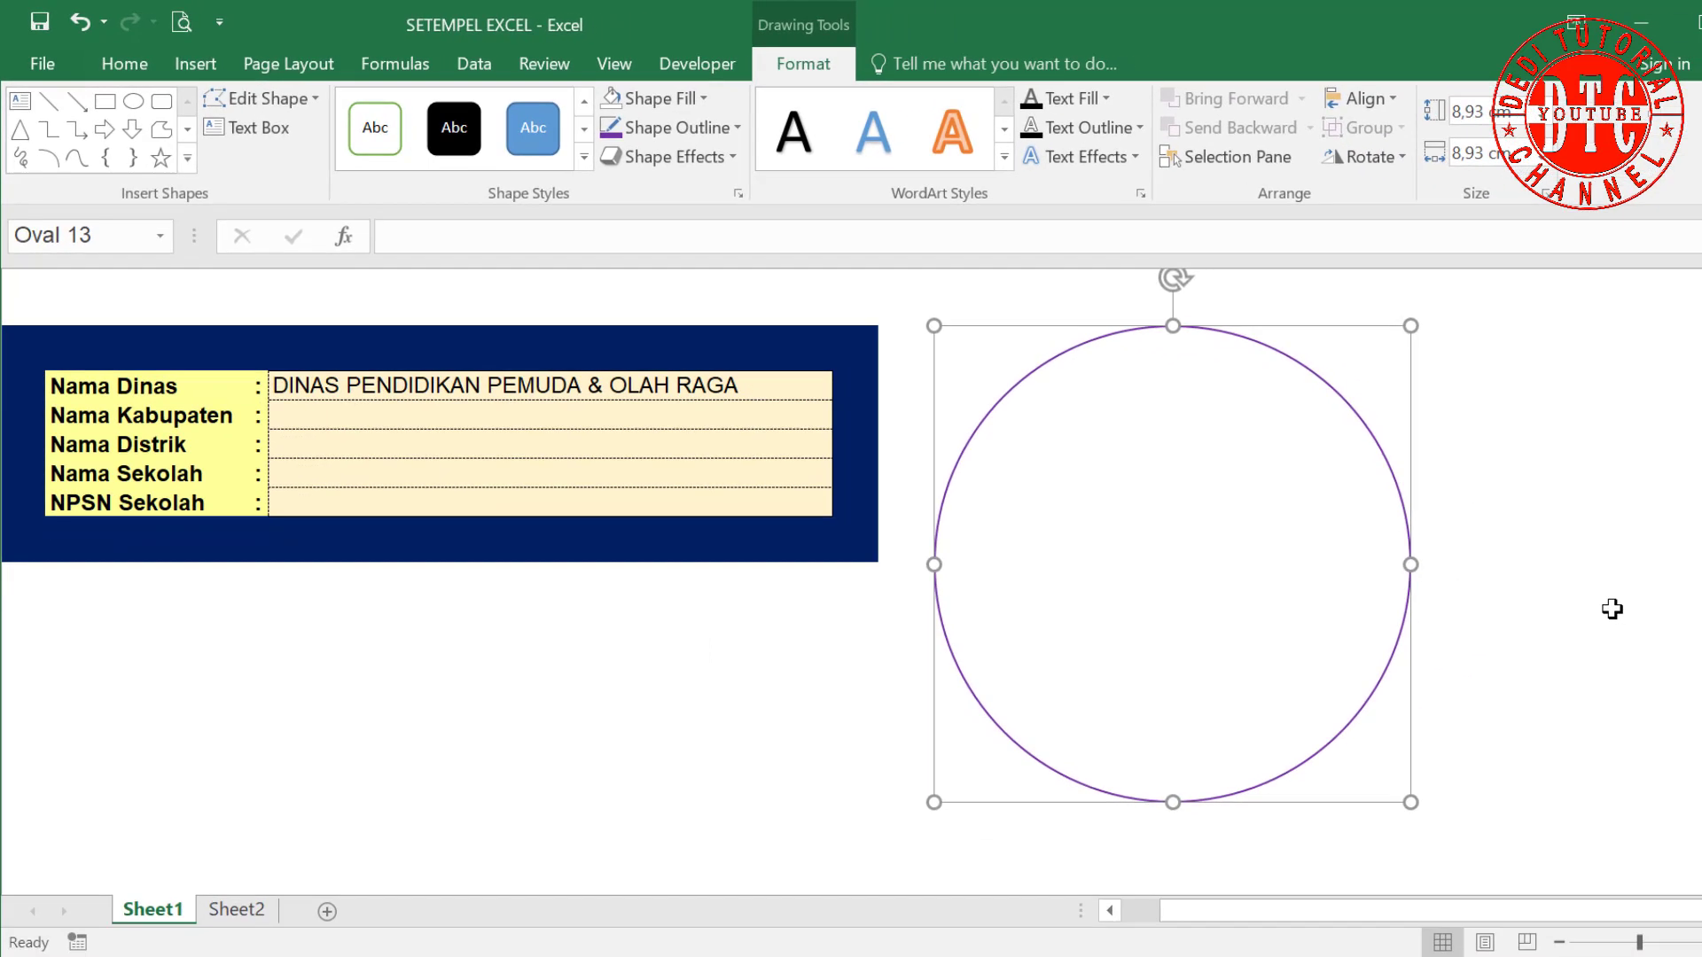
Duplicate the circle twice, move one copy left, and shrink another into an inner ring.
key("ctrl+d")
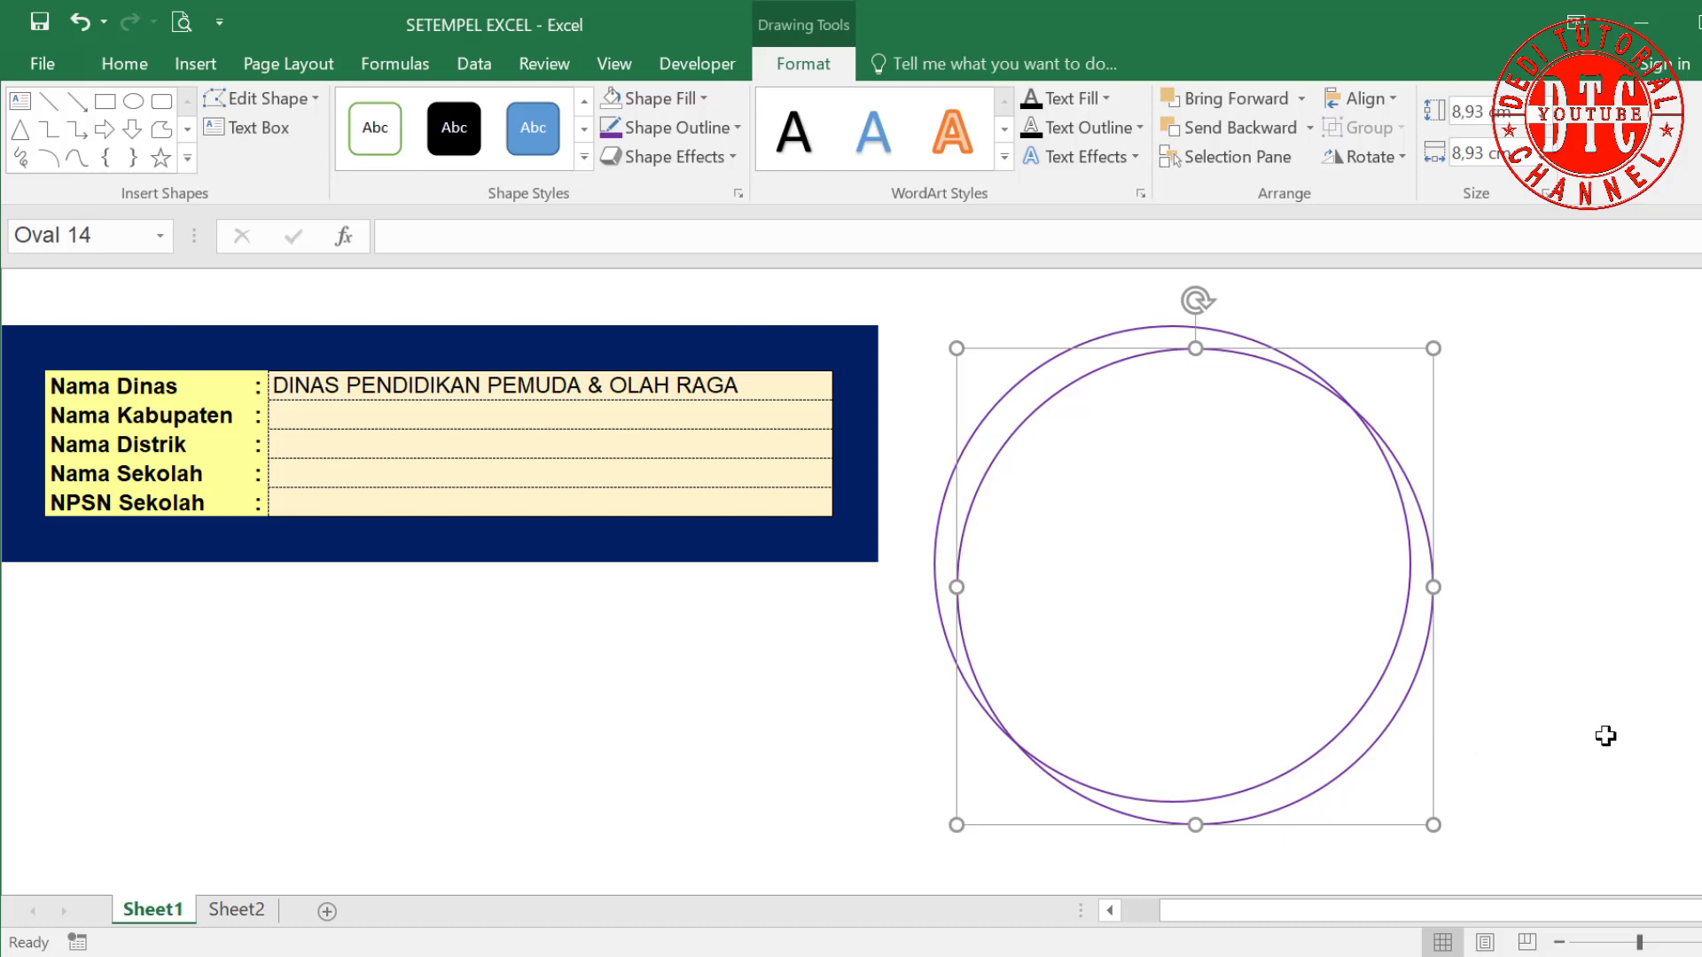
key("ctrl+d")
key("ctrl+d")
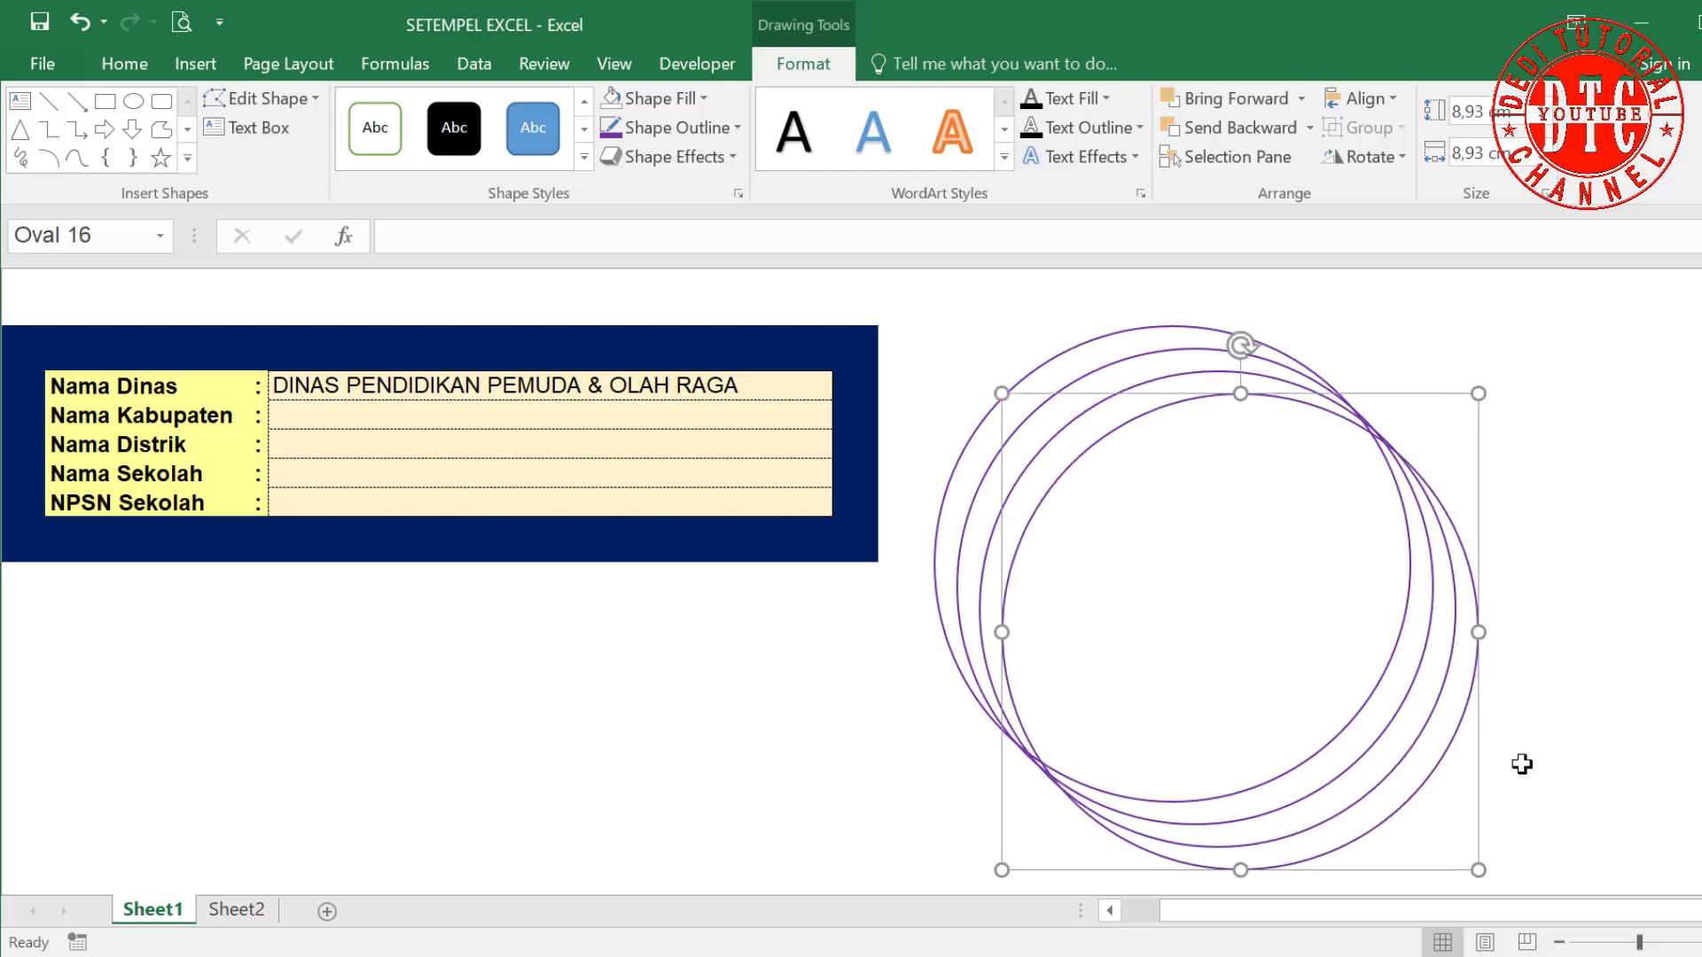
left_click_drag(1474, 784, 566, 814)
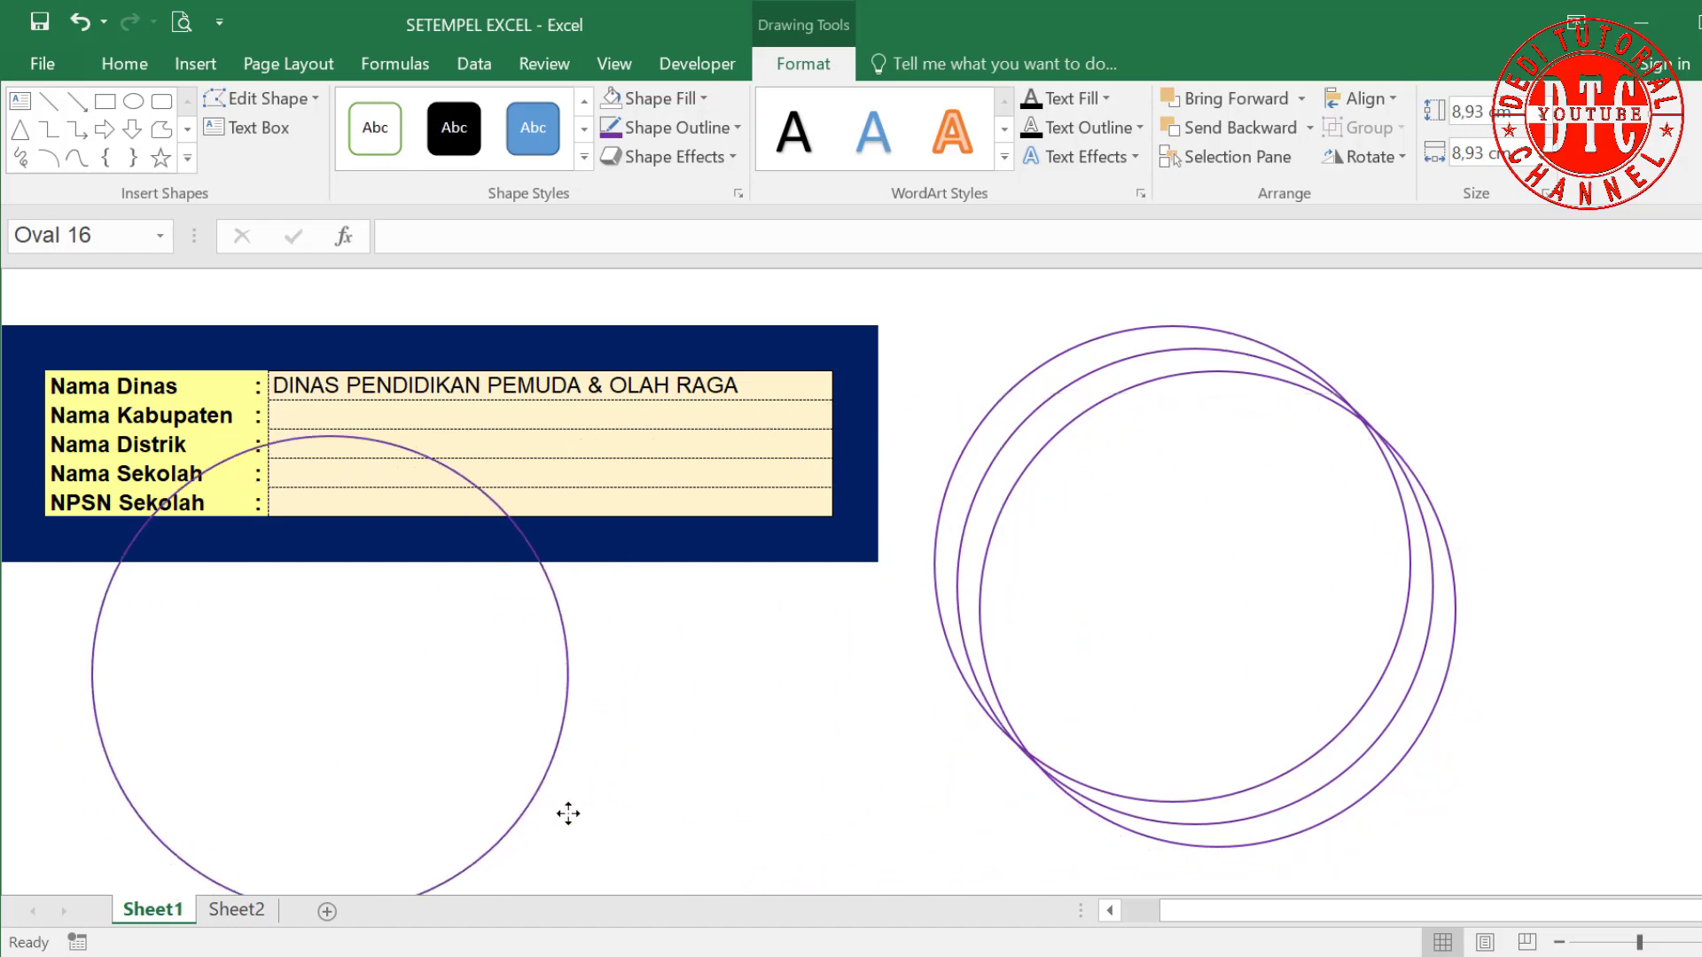
left_click(1429, 731)
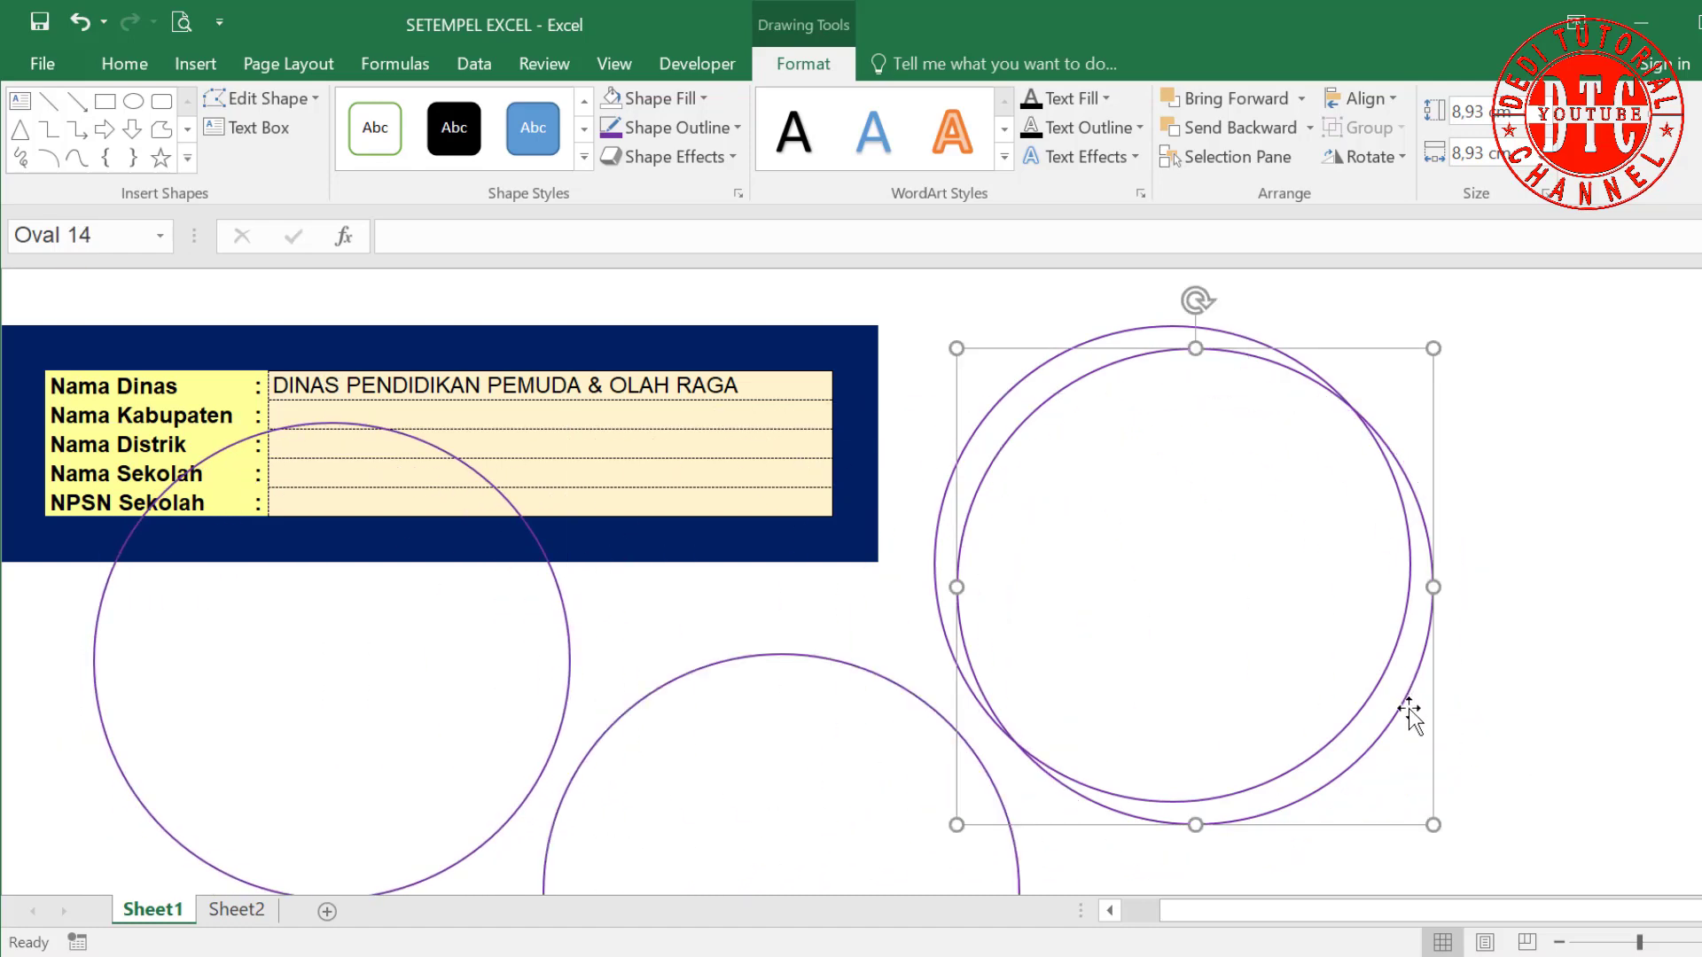
left_click_drag(1425, 694, 1416, 677)
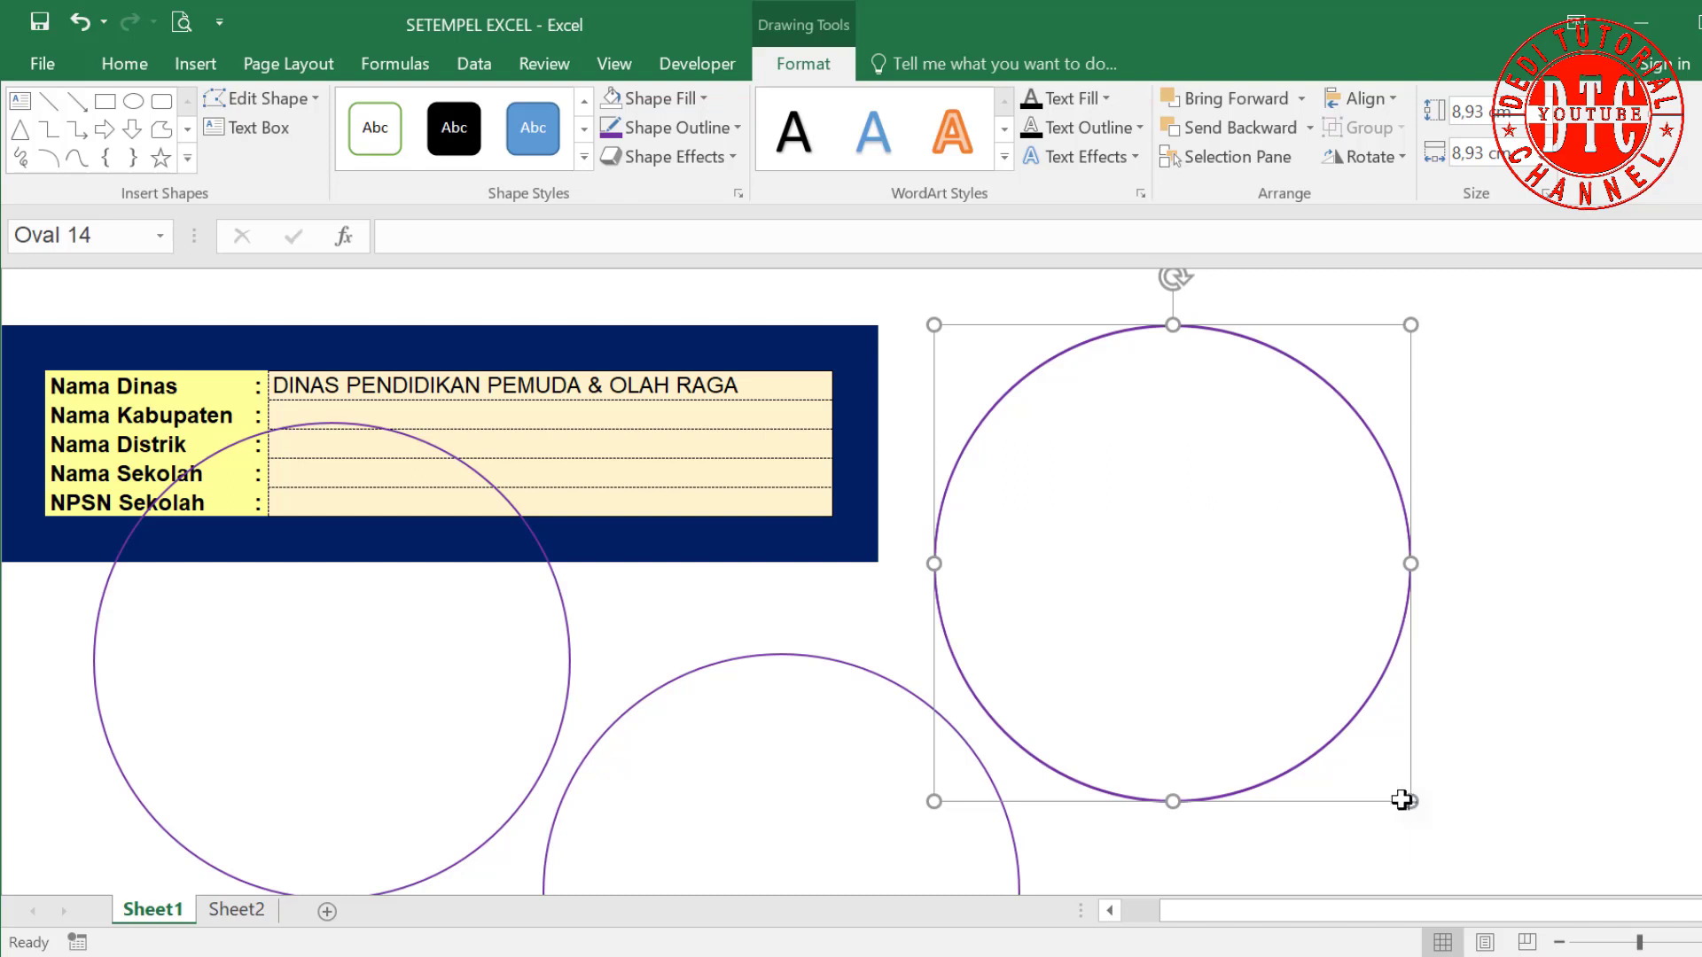
mouse_move(1409, 802)
left_mouse_down()
mouse_move(1352, 762)
mouse_move(1368, 787)
left_mouse_up()
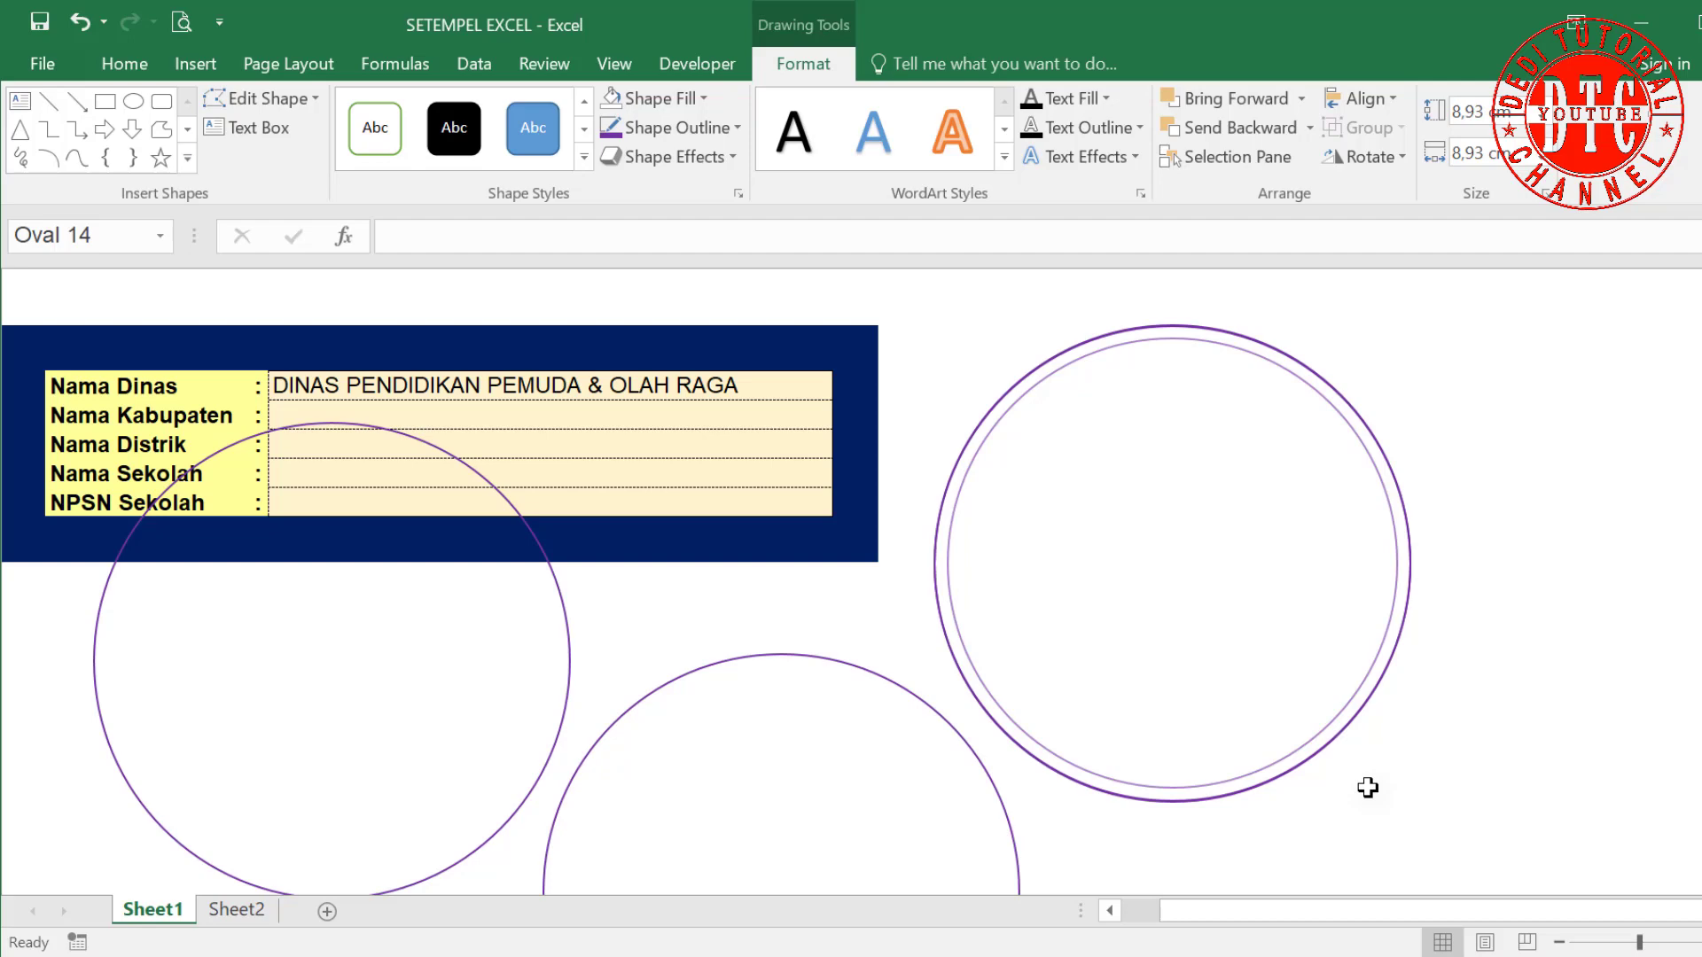
left_click(1557, 657)
Set the outer circle's line width to 3 pt in Format Shape.
left_click(1409, 562)
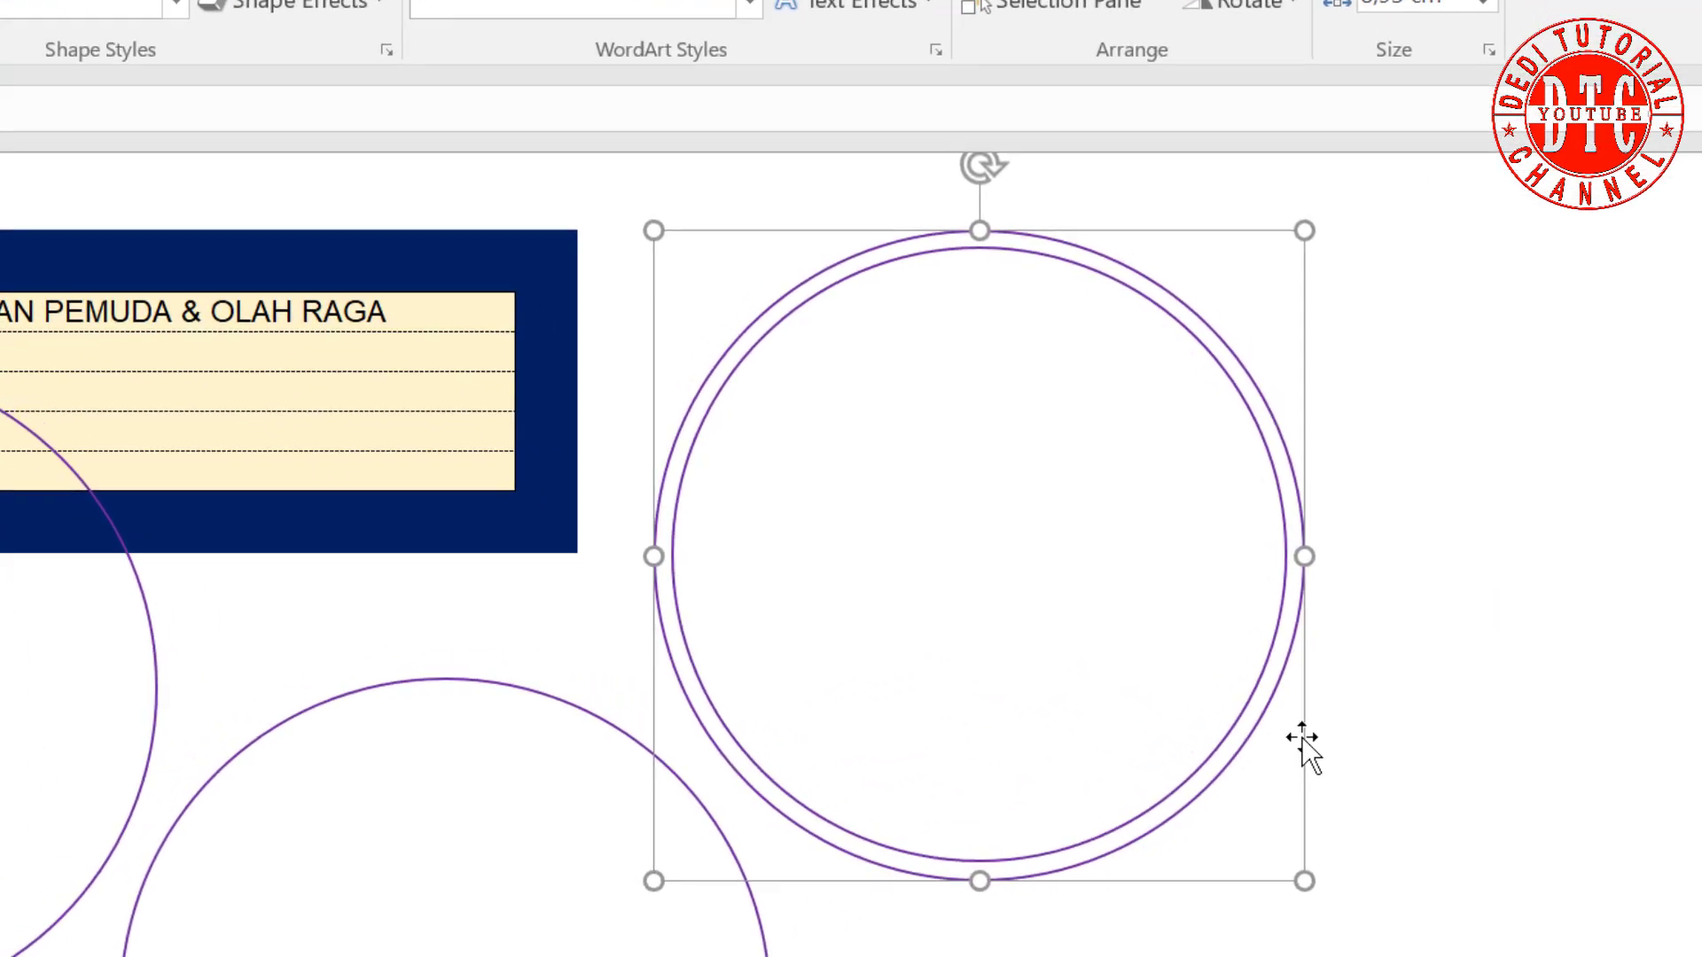
right_click(1299, 743)
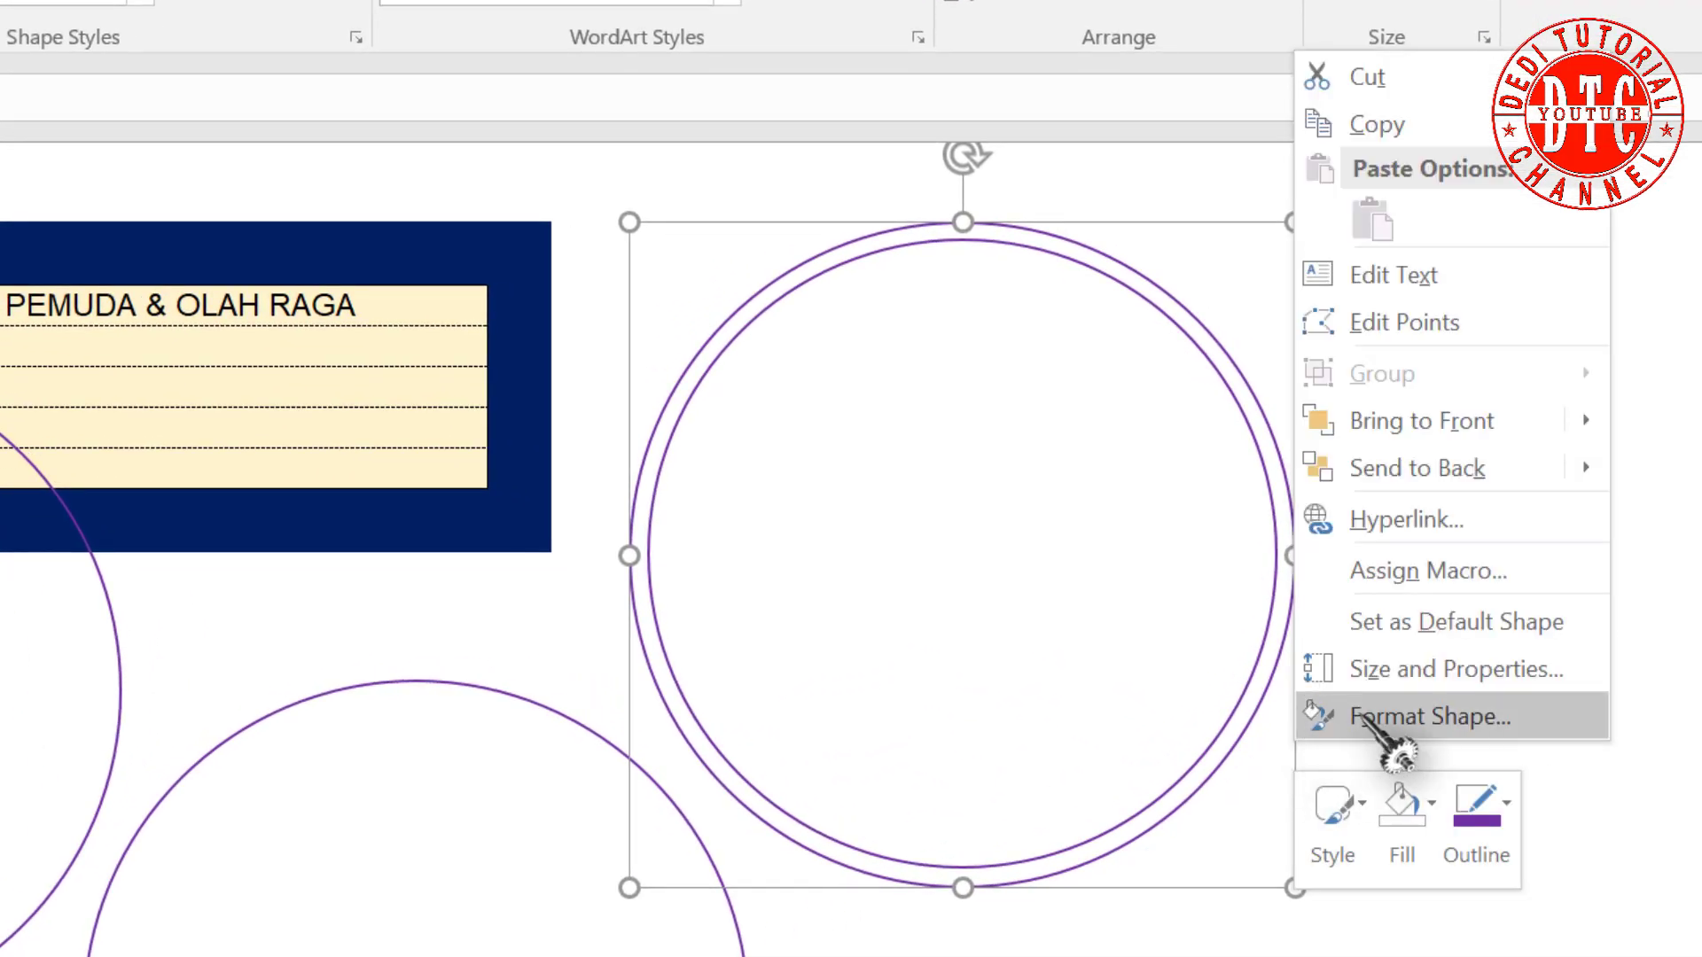
left_click(1384, 712)
left_click(1611, 648)
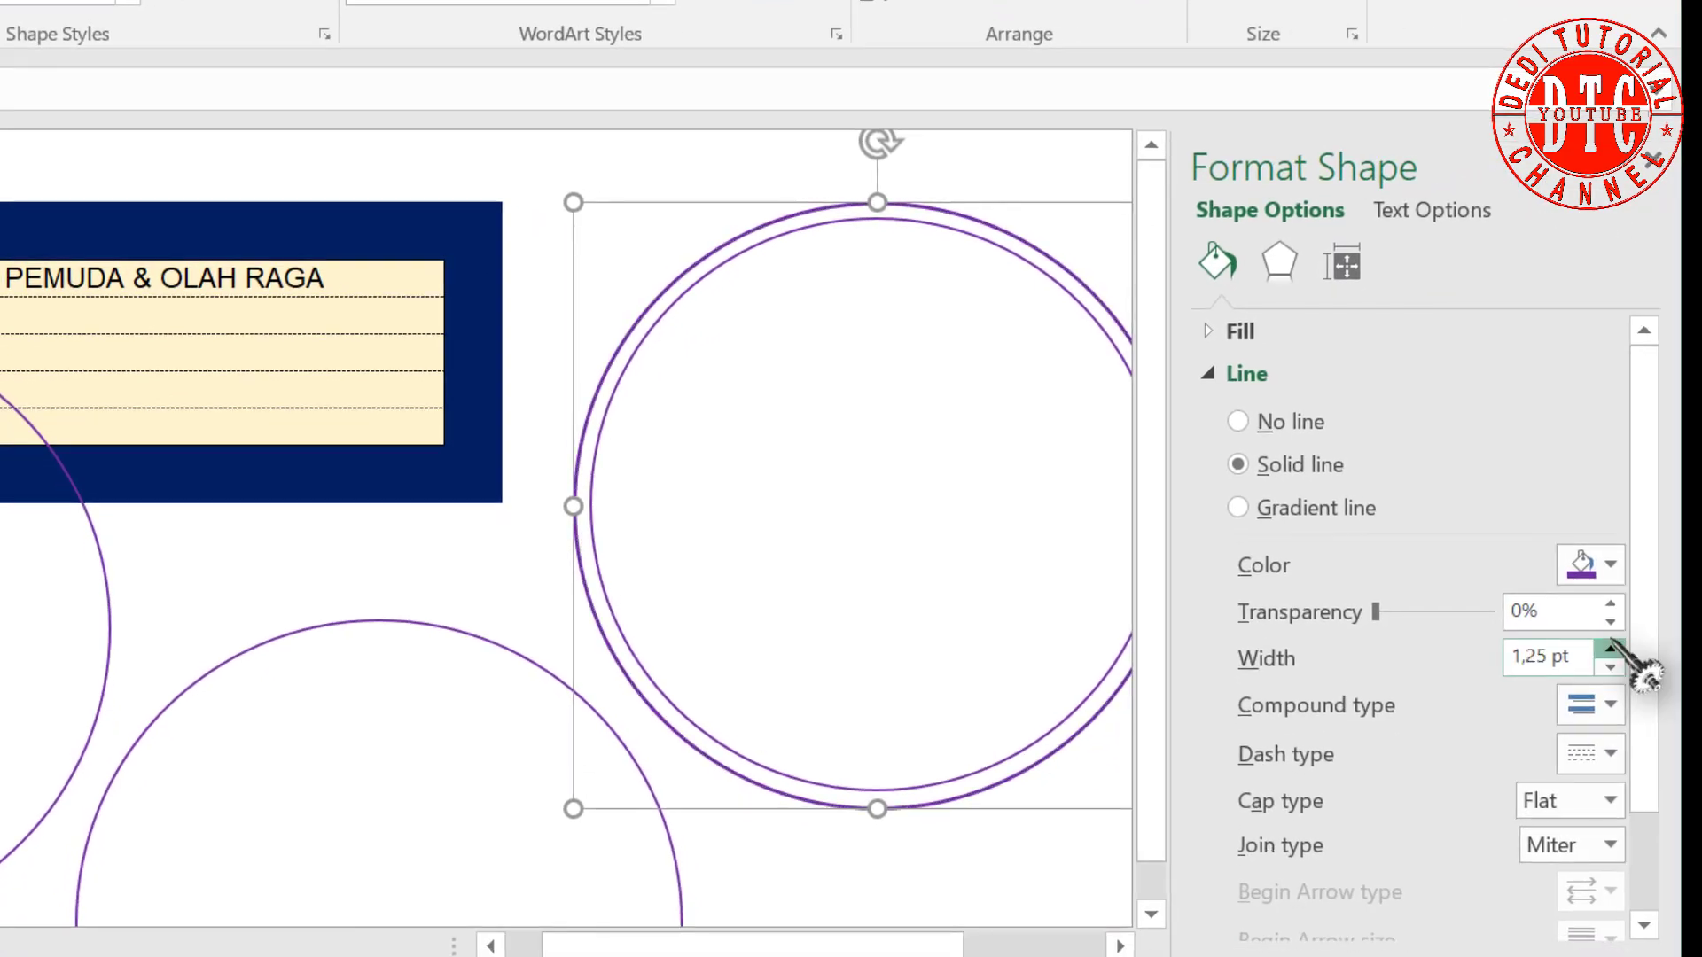
left_click(1611, 648)
left_click(1610, 649)
left_click(1611, 648)
left_click(1611, 648)
left_click(1610, 649)
left_click(1611, 648)
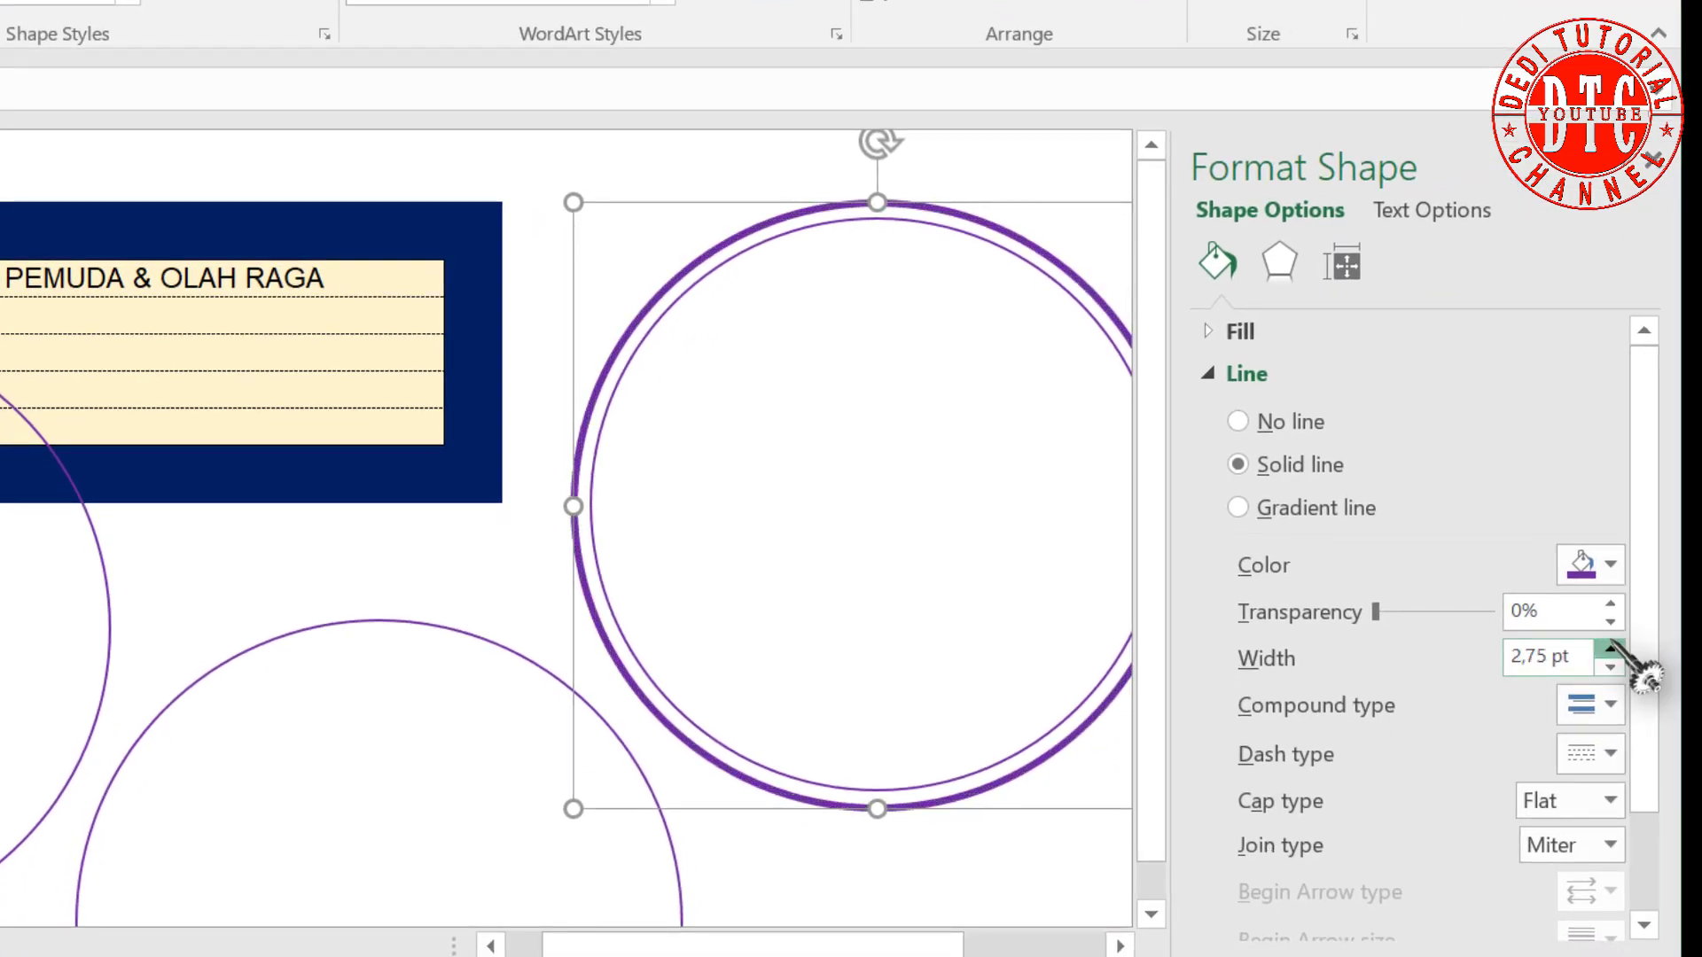
left_click(1611, 648)
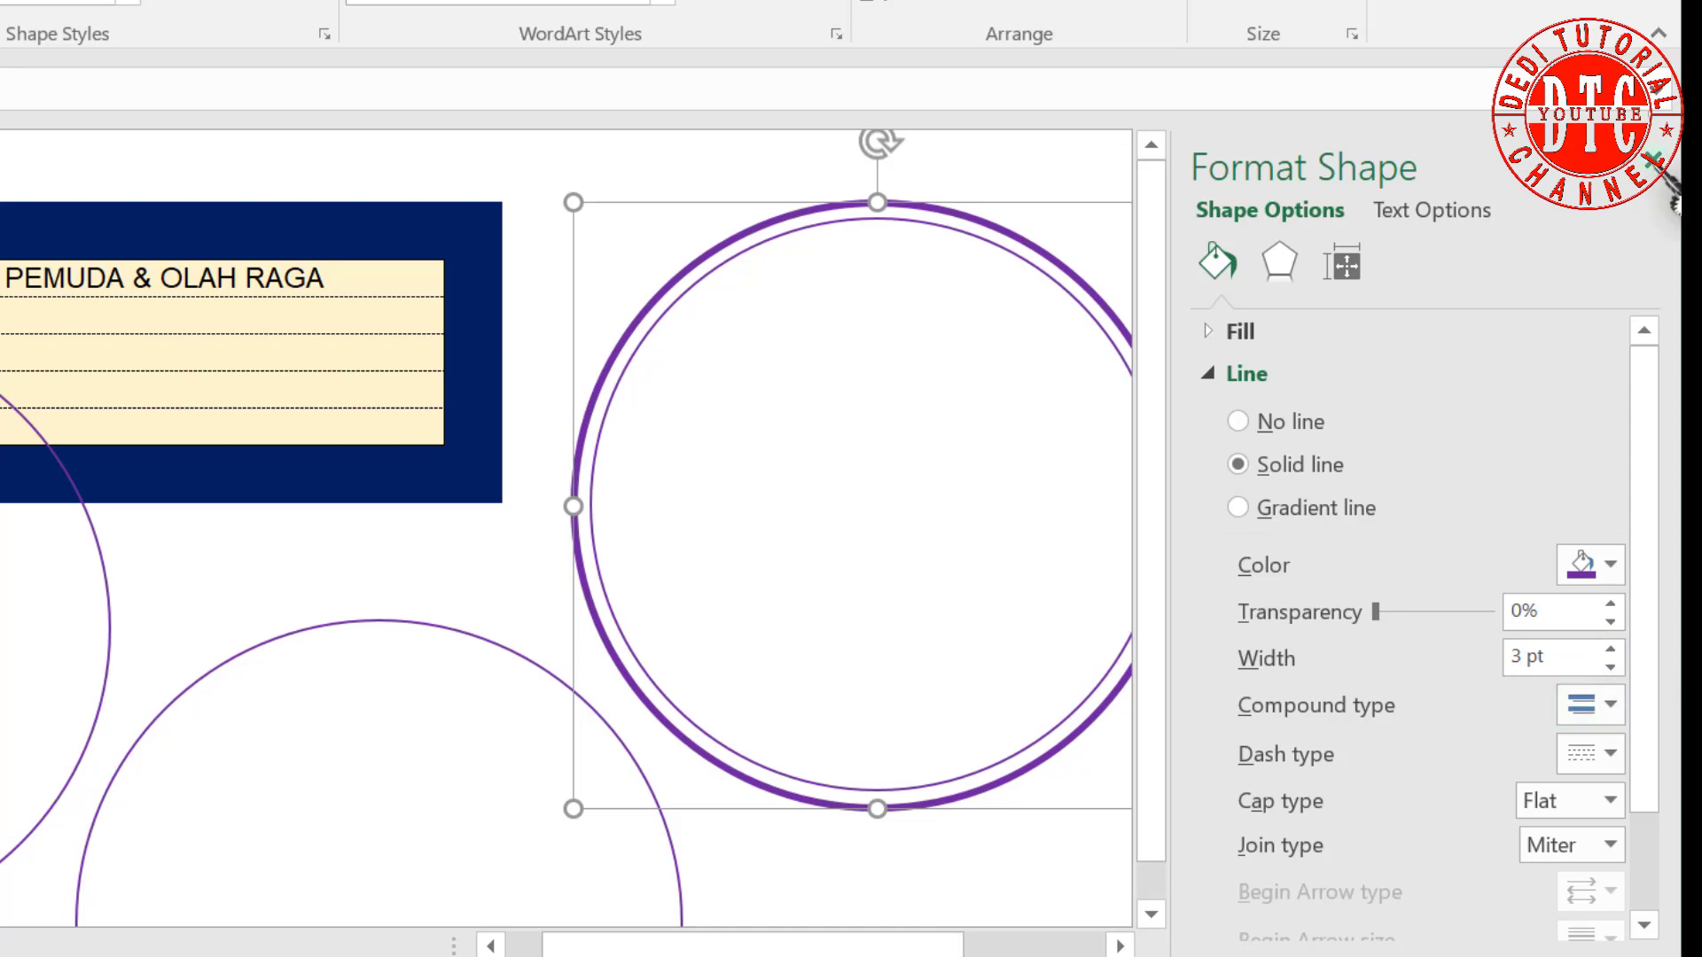
left_click(1653, 160)
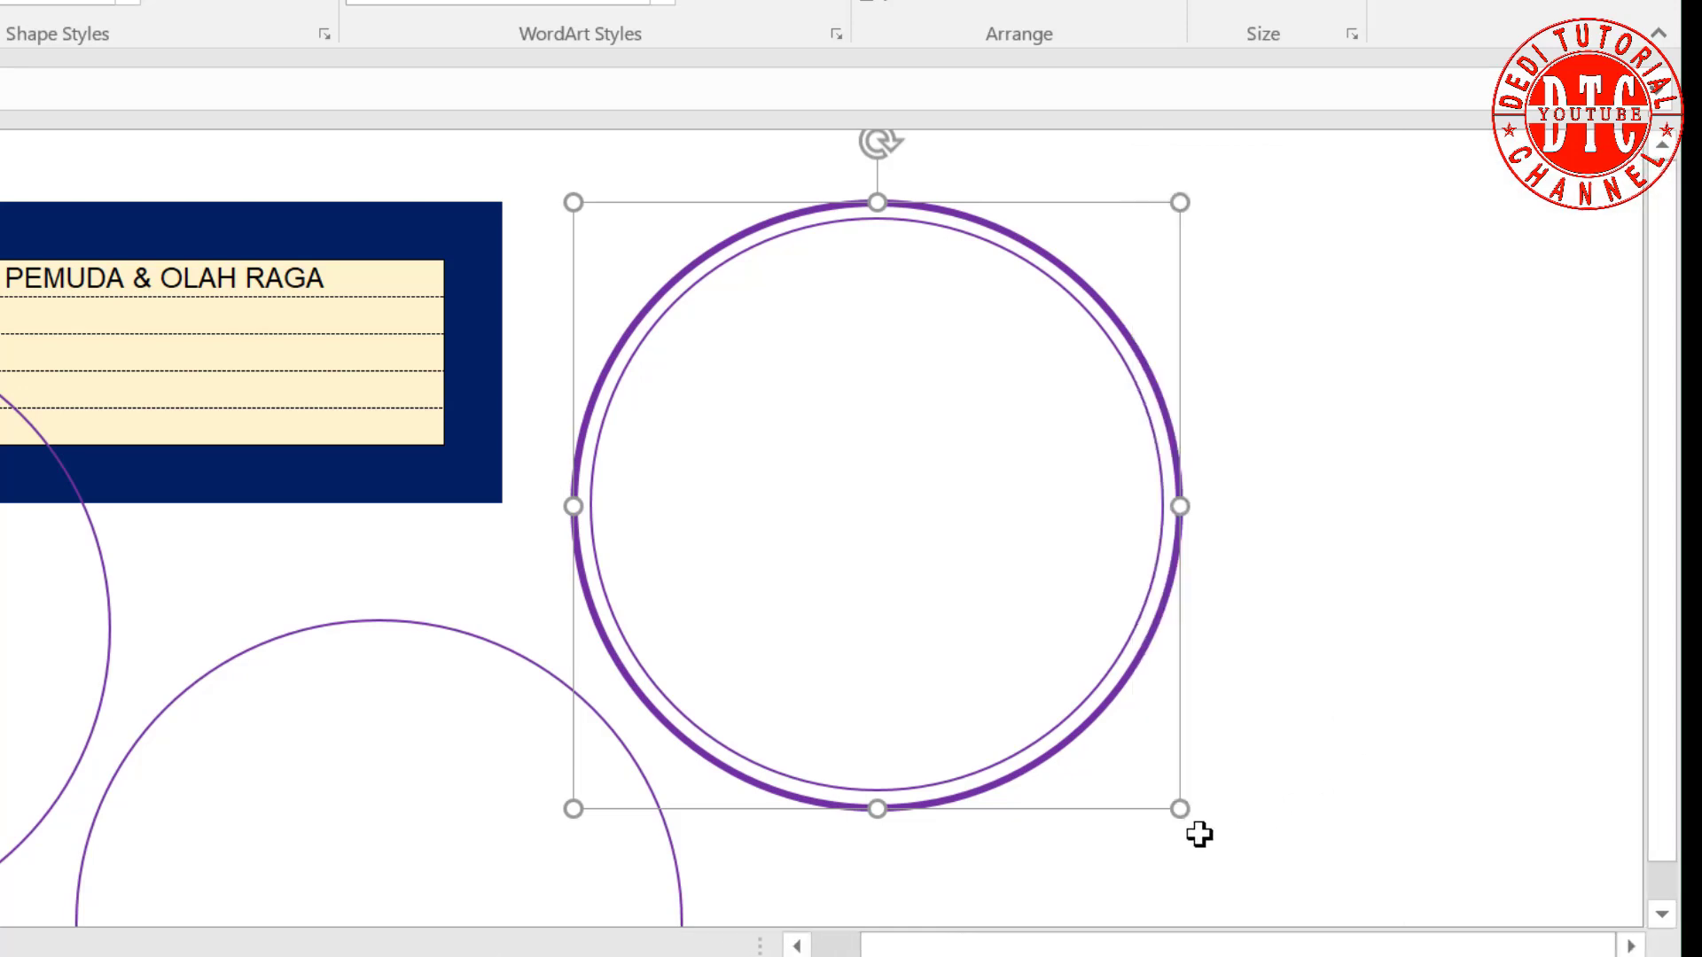
left_click(1179, 809)
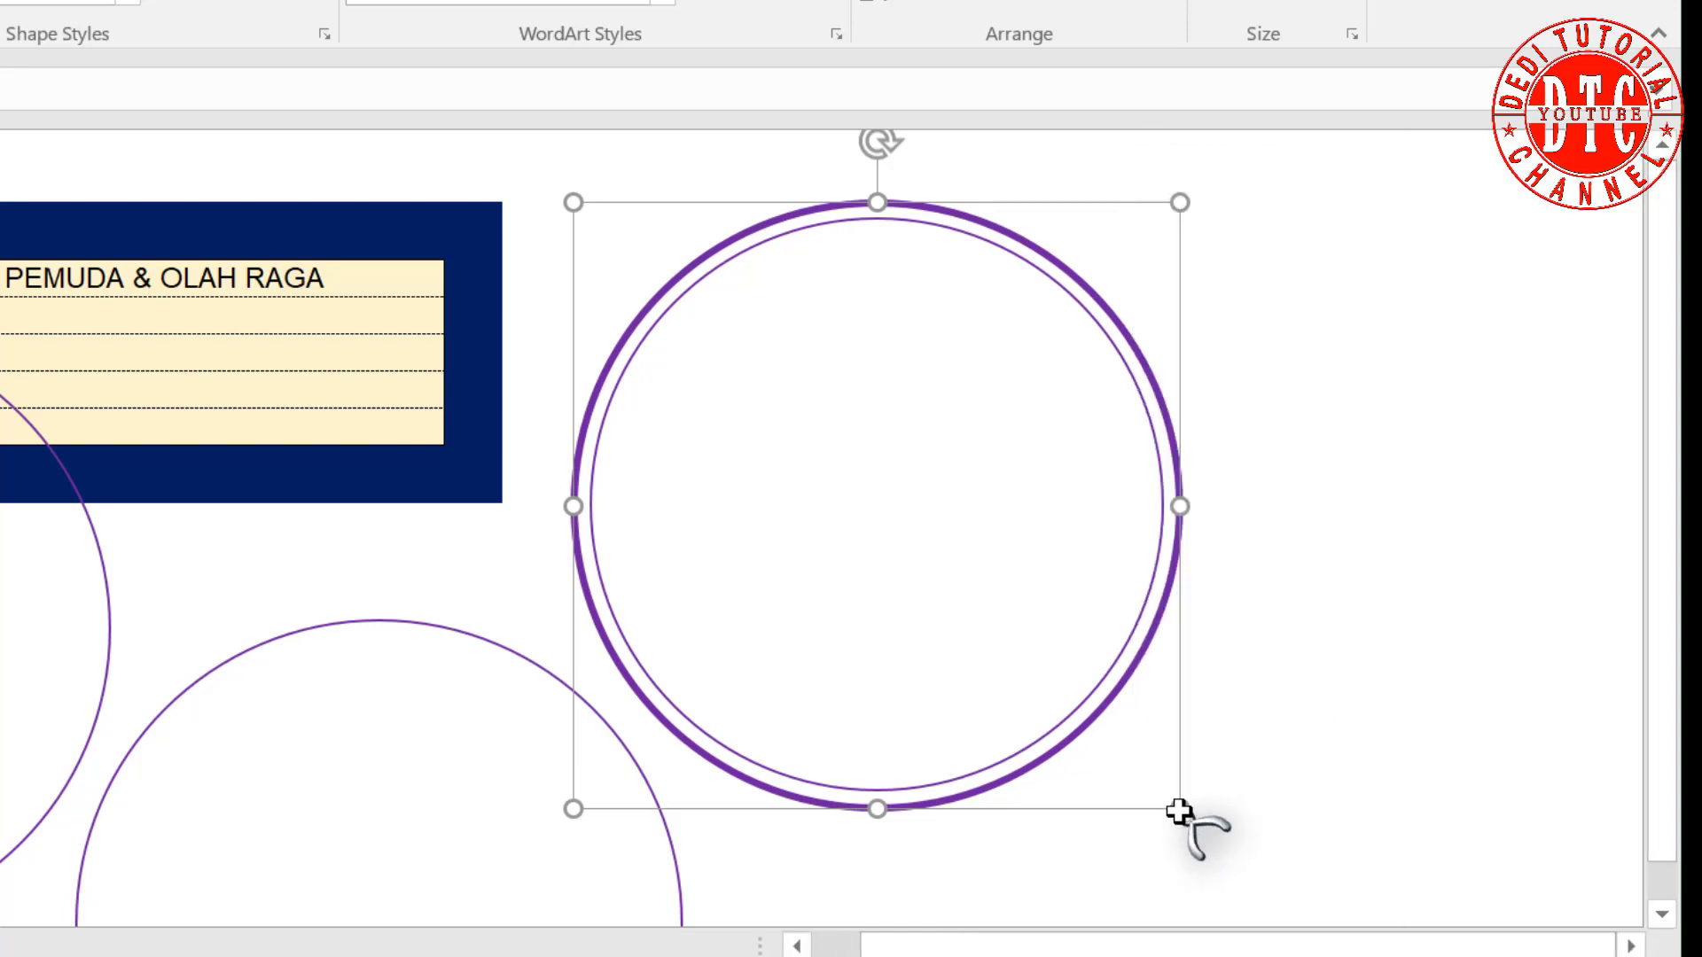
left_click(1176, 811)
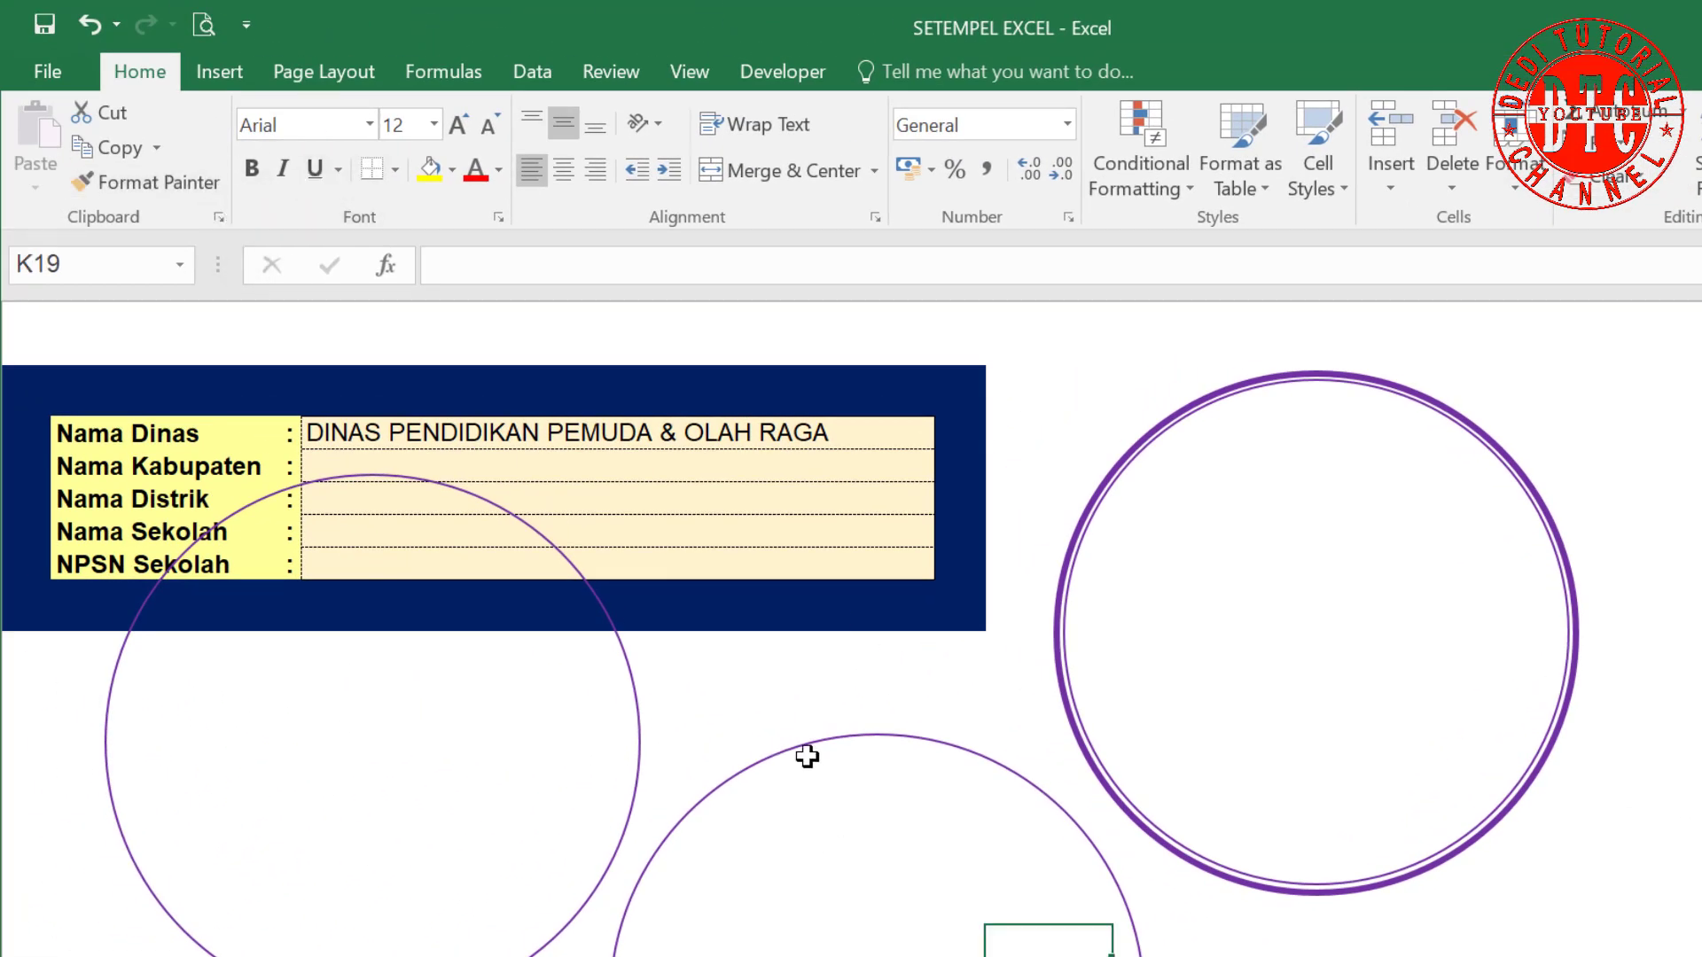
Move the bottom oval into the double ring and shrink it to fit centred inside.
left_click(807, 757)
left_click_drag(1124, 913, 1563, 543)
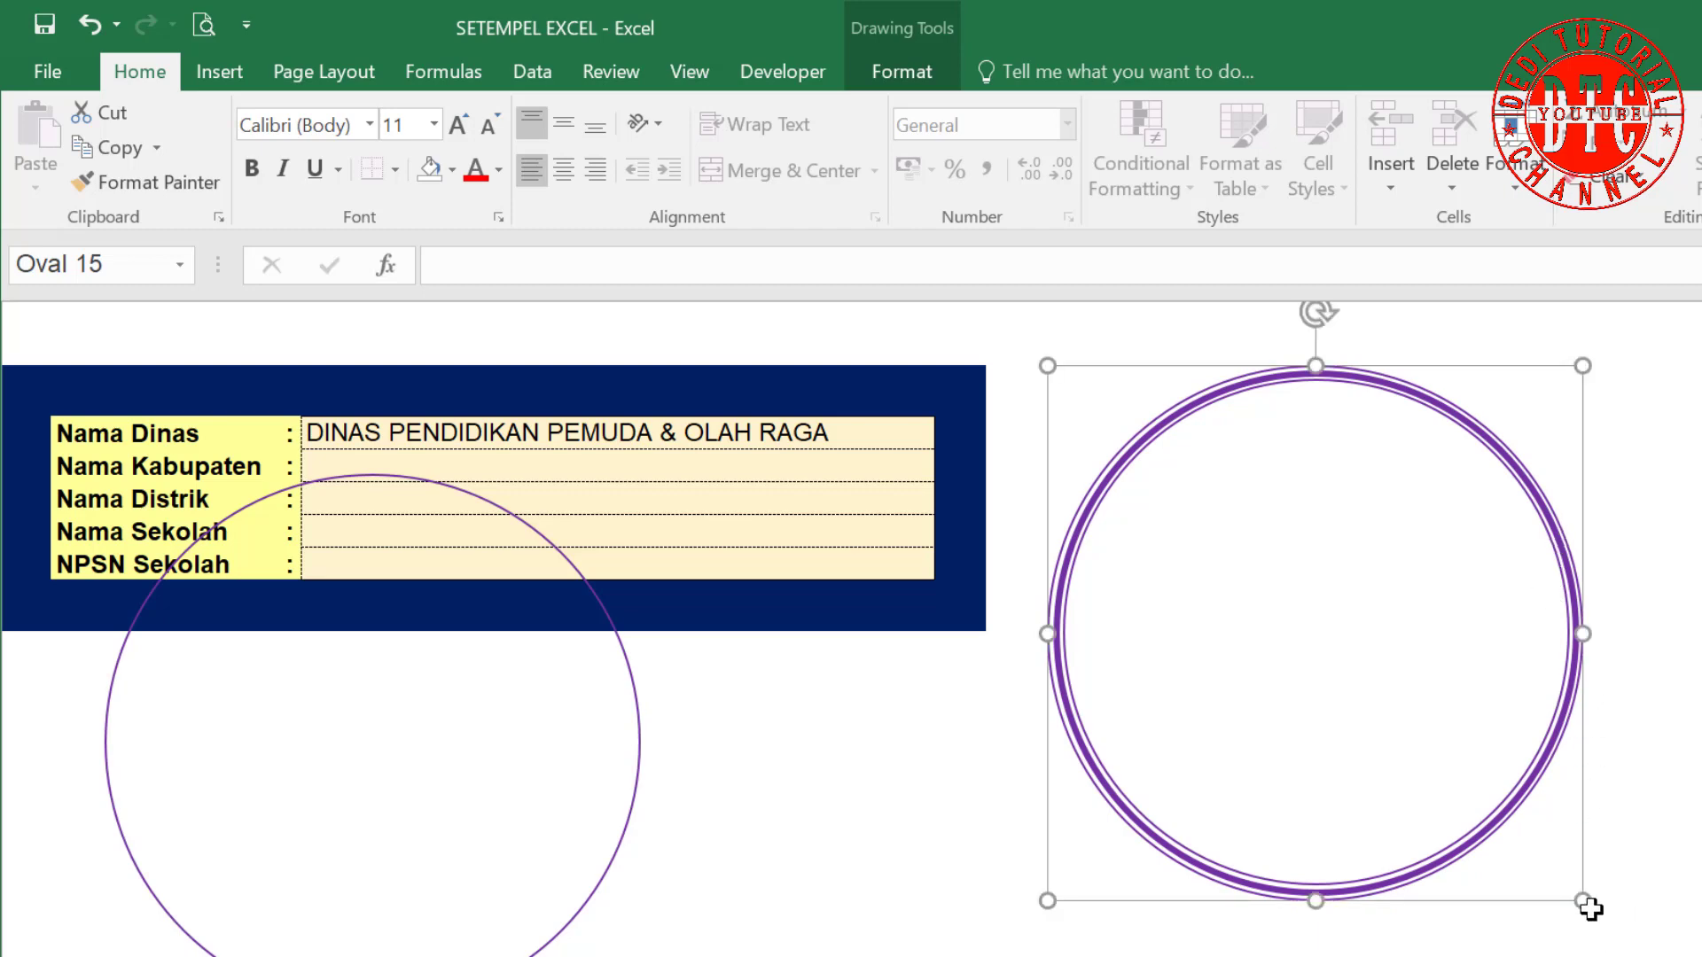
left_click_drag(1583, 901, 1485, 783)
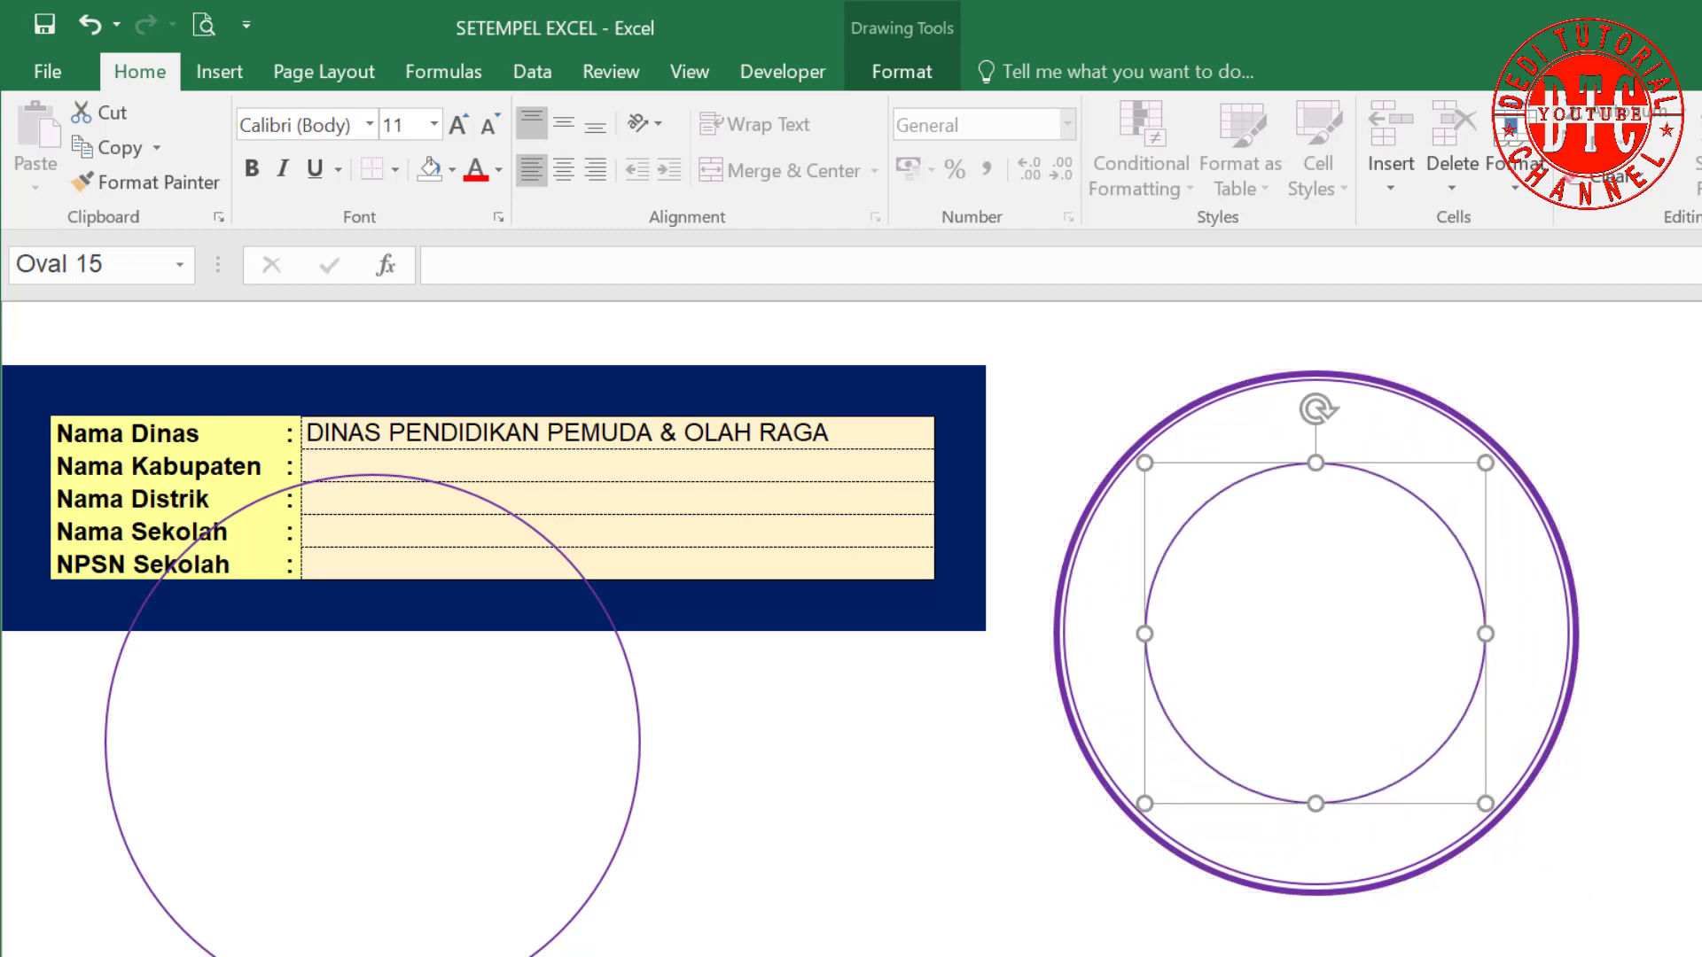
key("Escape")
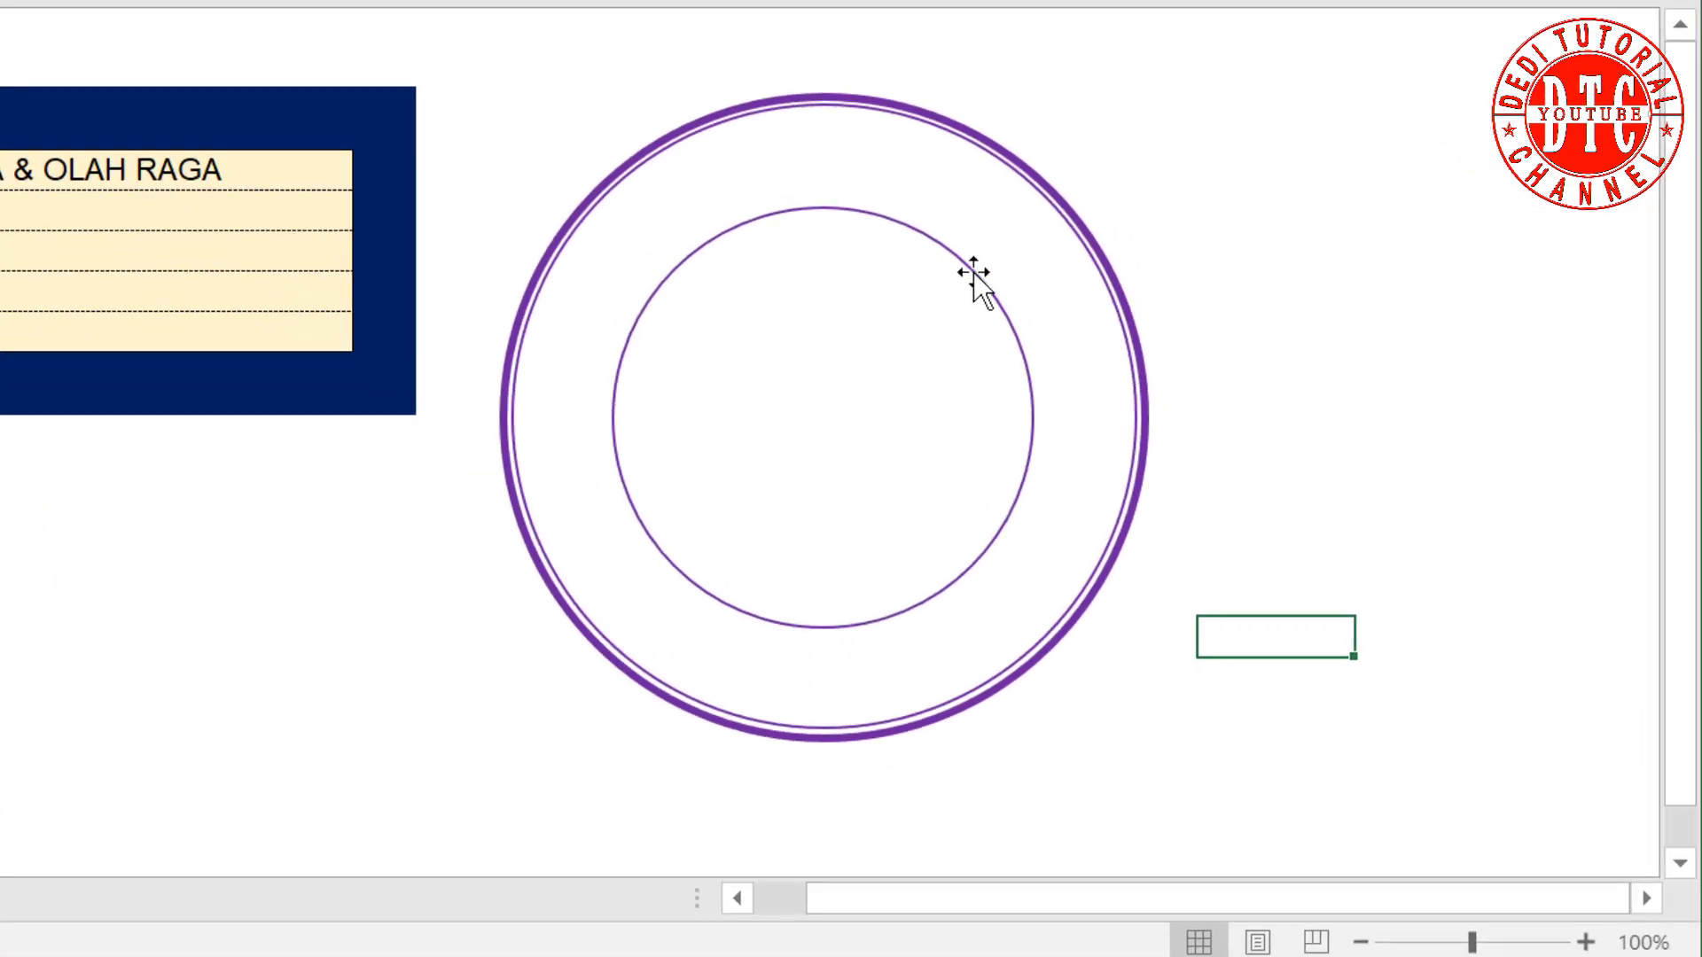
Set the inner circle's outline width to 2 pt in Format Shape.
left_click(975, 282)
right_click(975, 282)
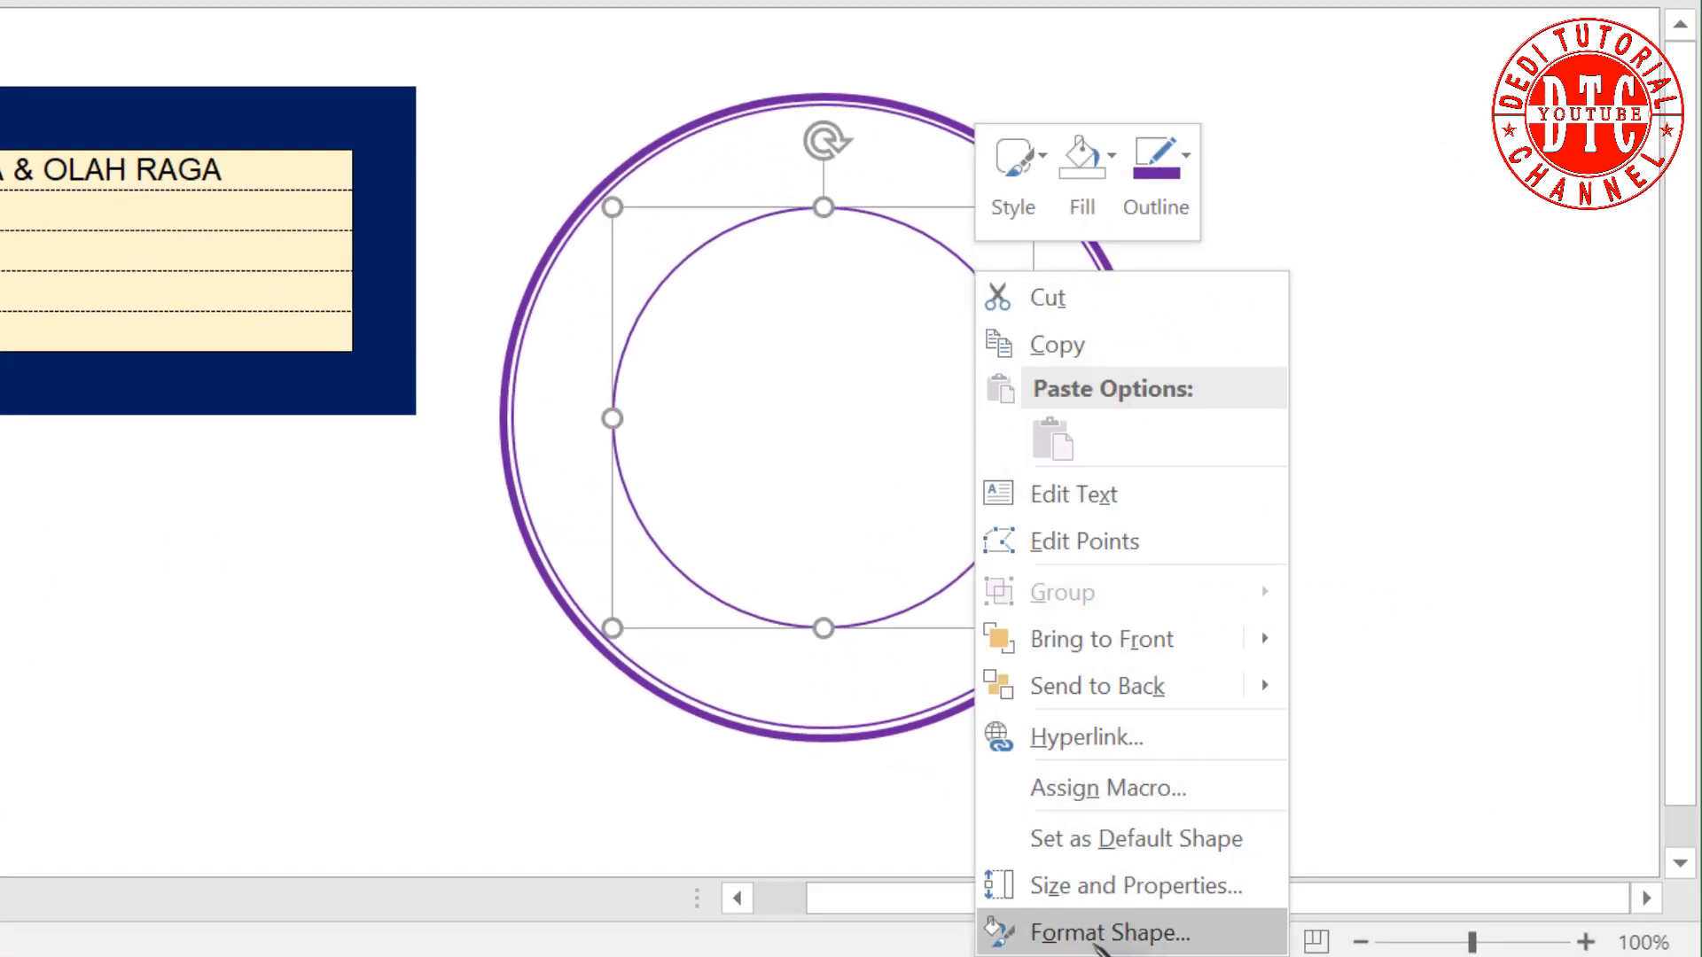
left_click(1108, 932)
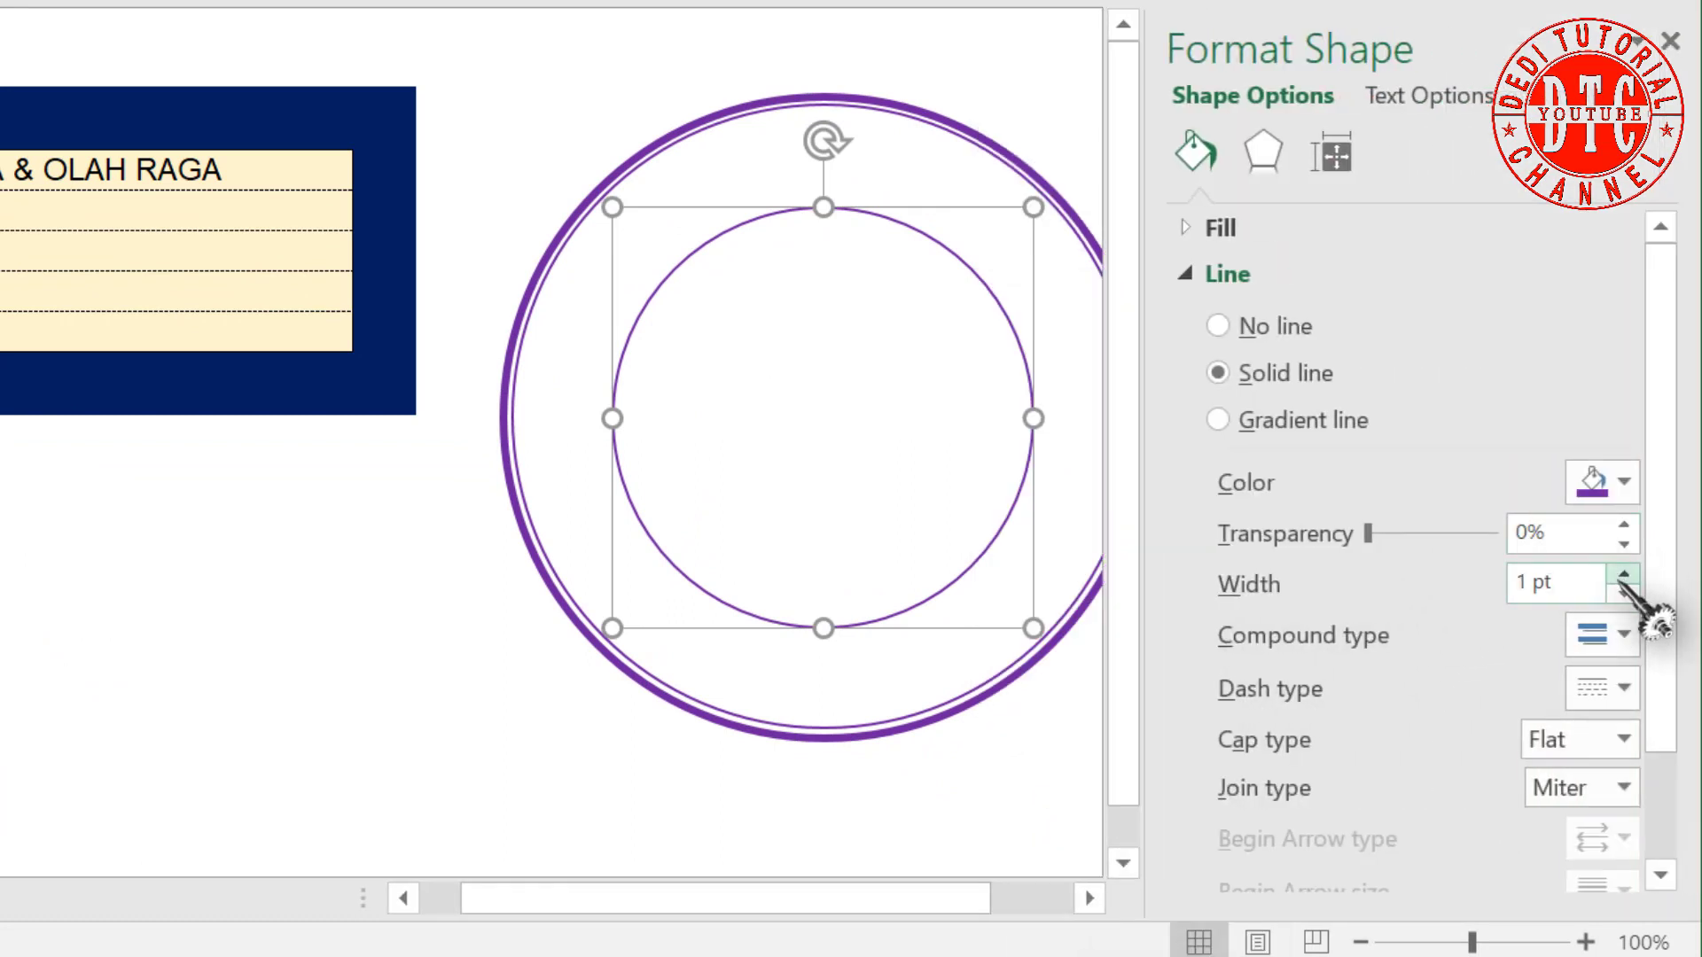
left_click(1623, 575)
left_click(1623, 575)
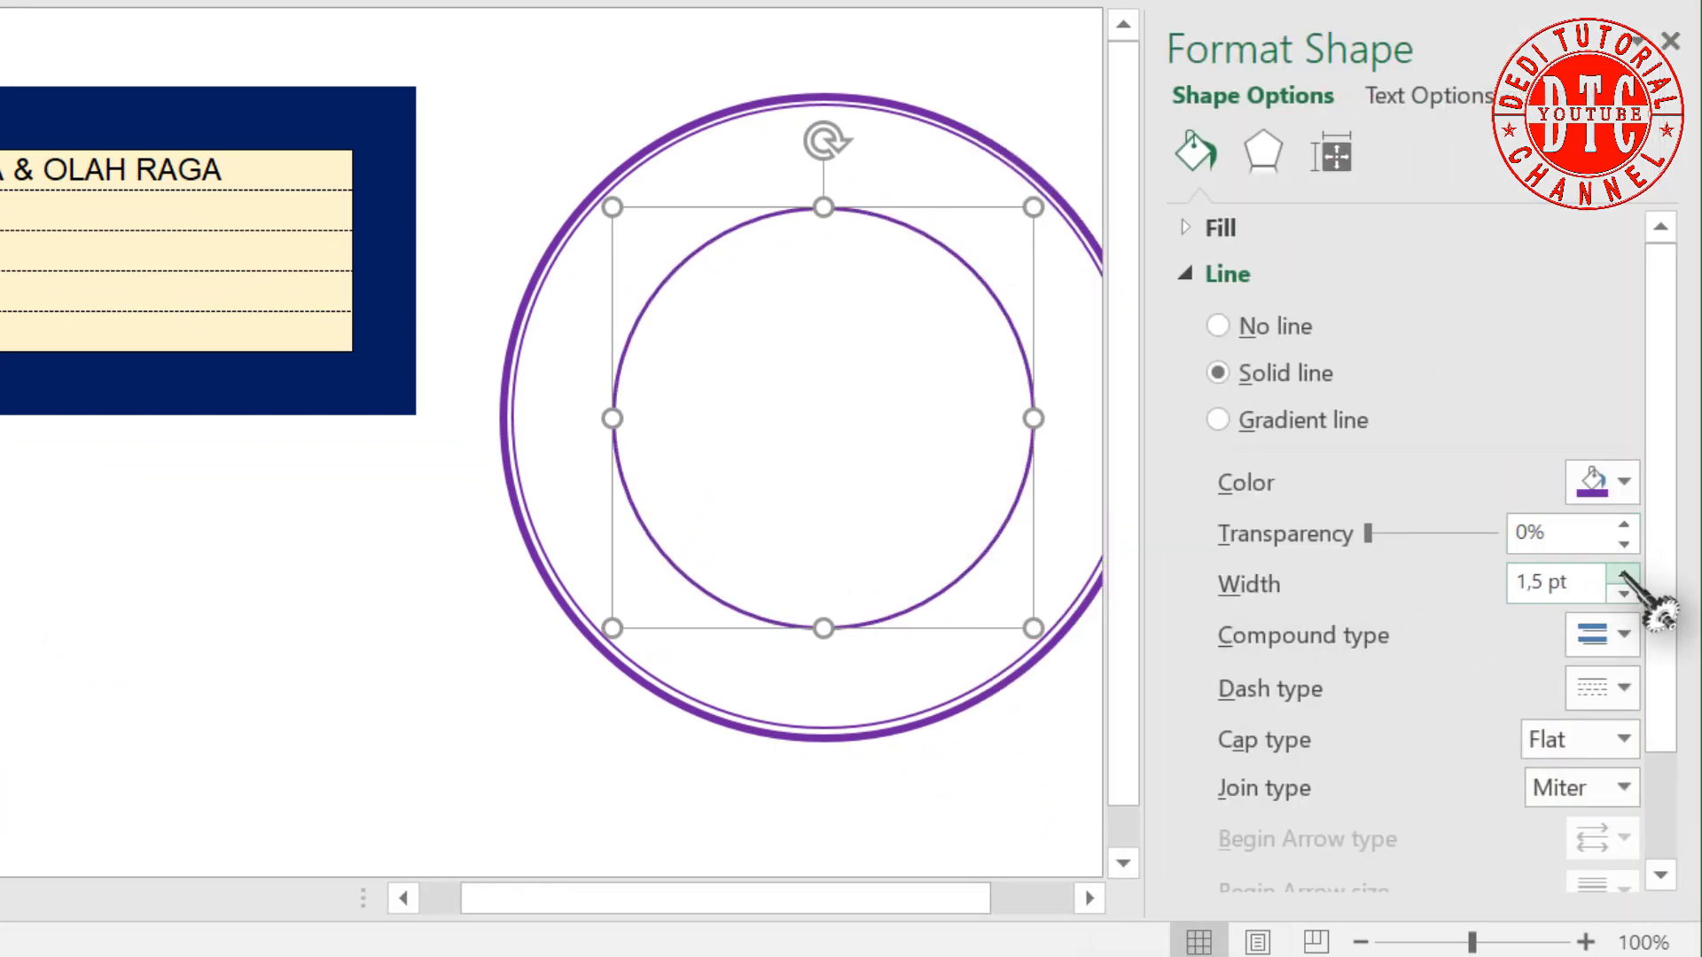
left_click(1623, 575)
left_click(1623, 575)
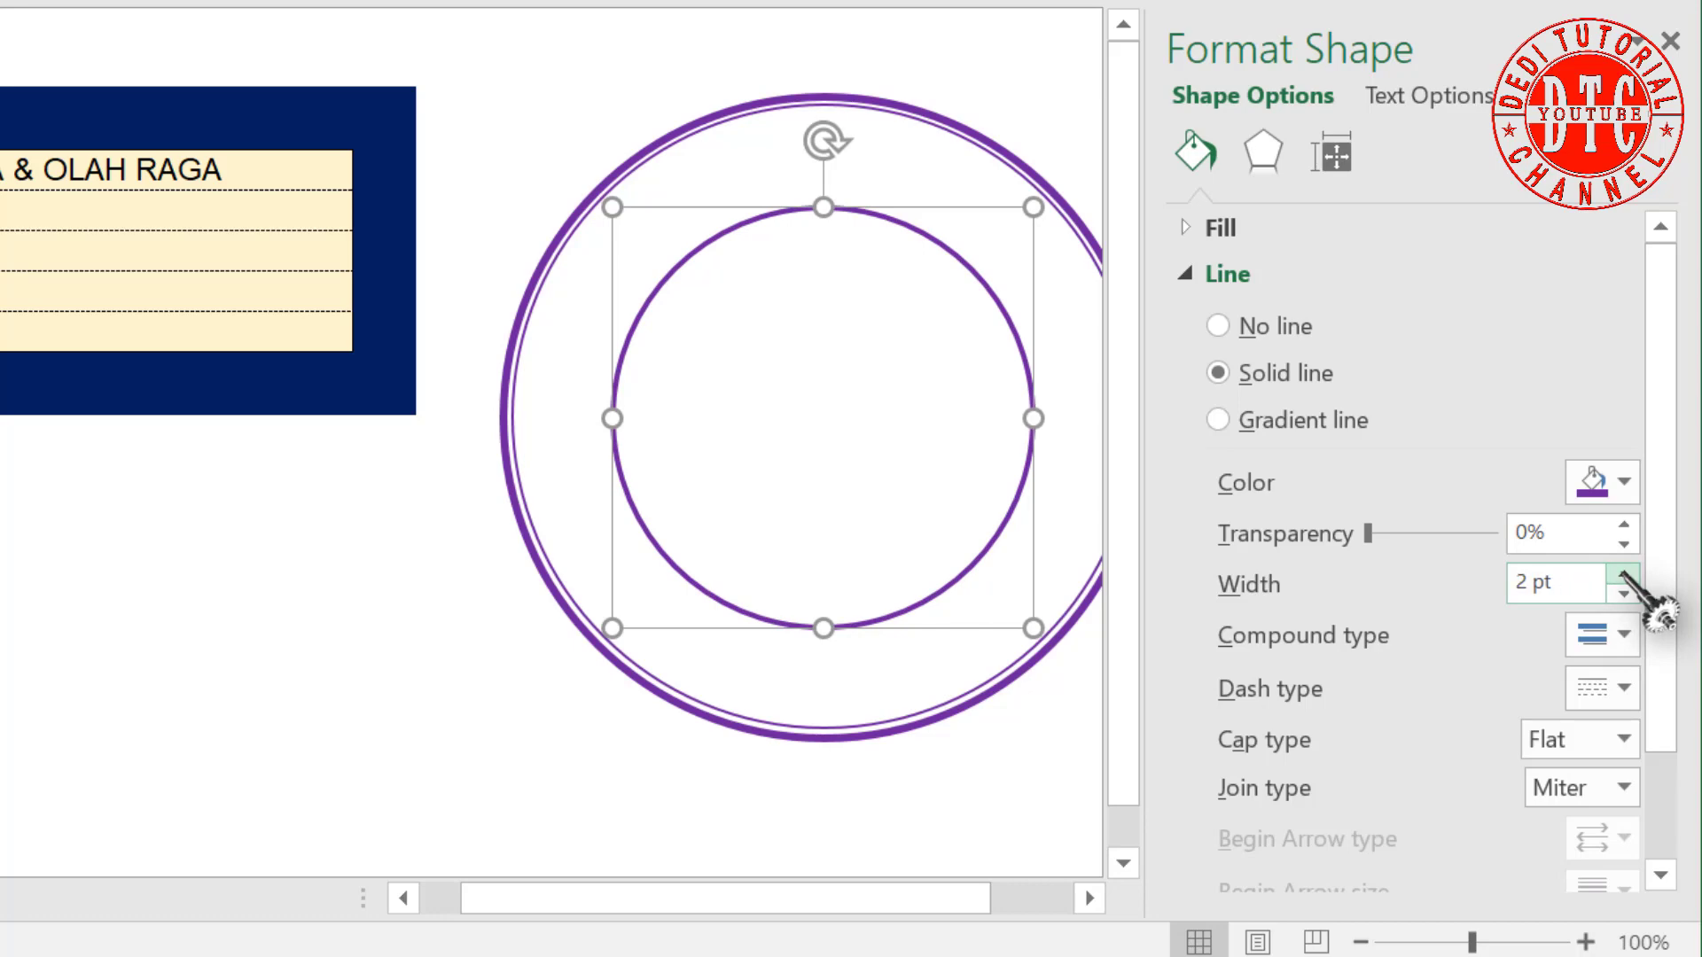
left_click(1671, 41)
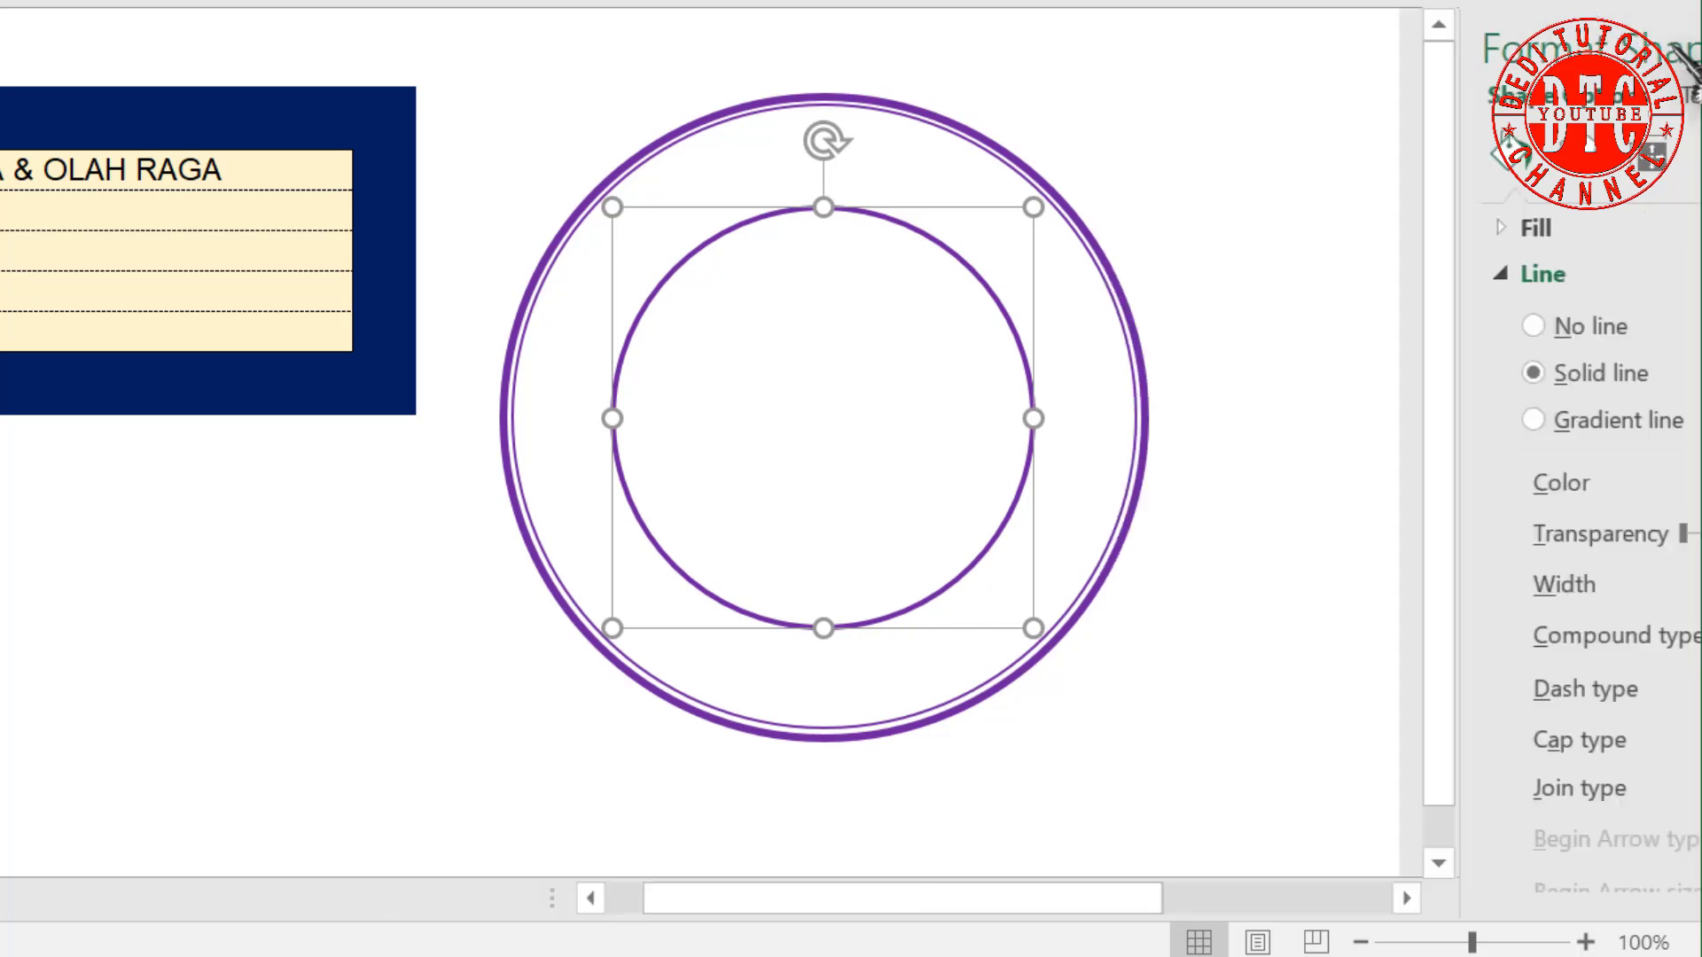
left_click(1390, 279)
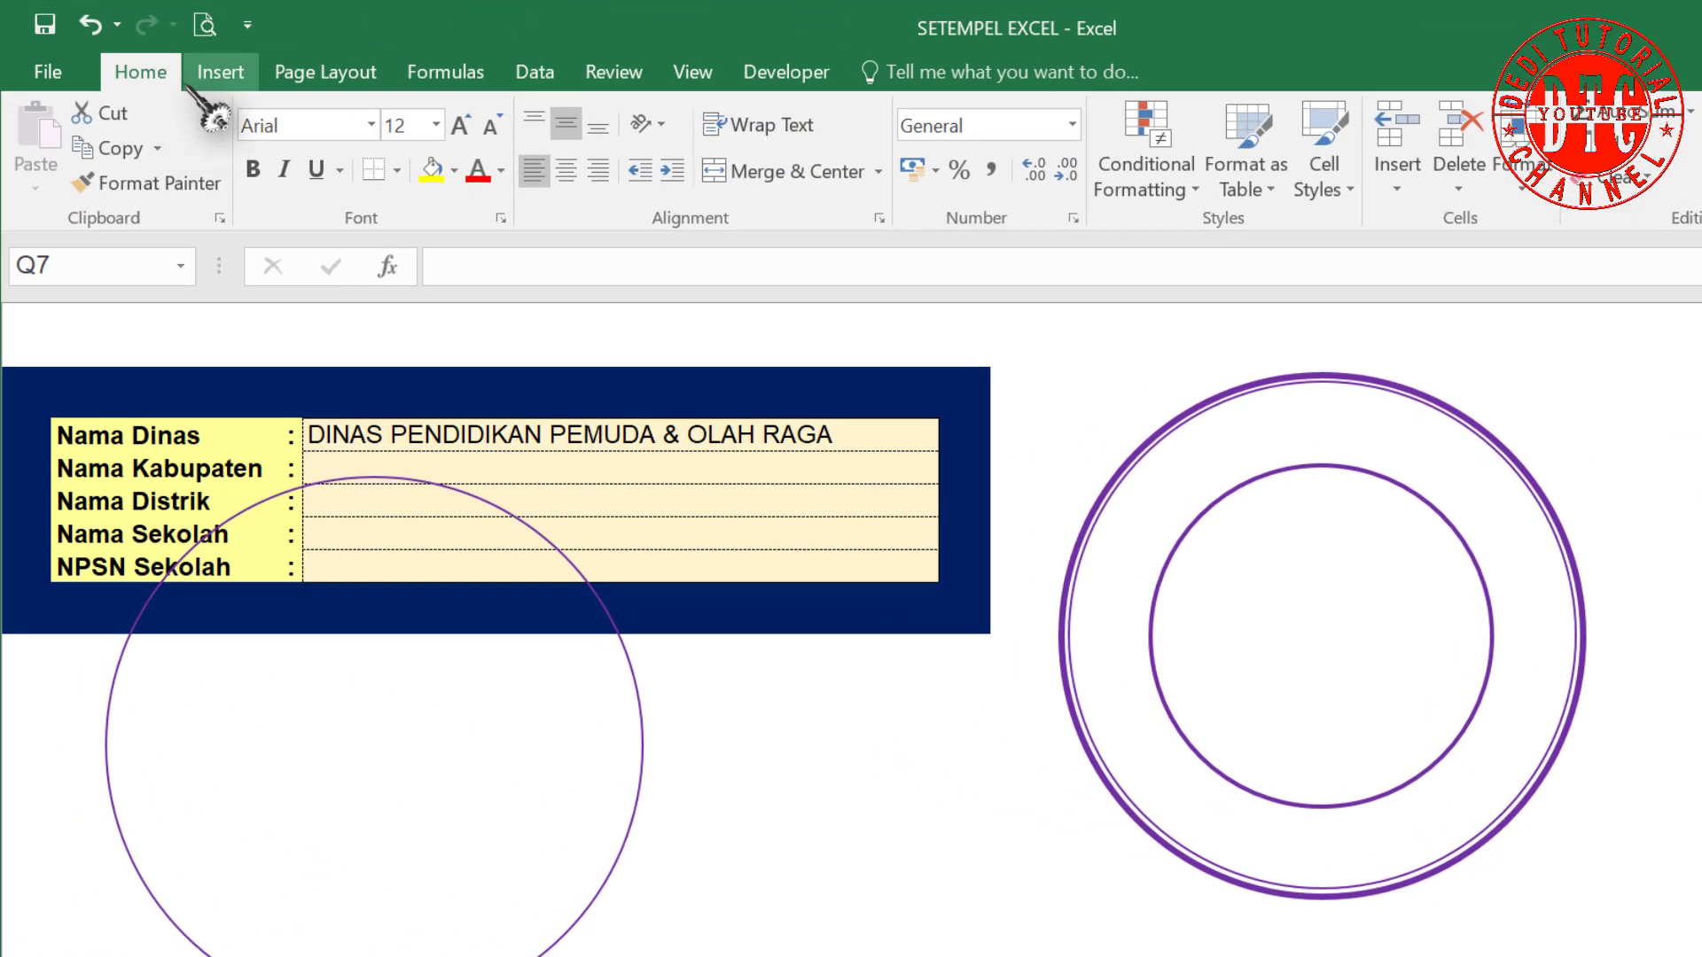
Draw a rectangle across the middle of the inner circle.
left_click(218, 71)
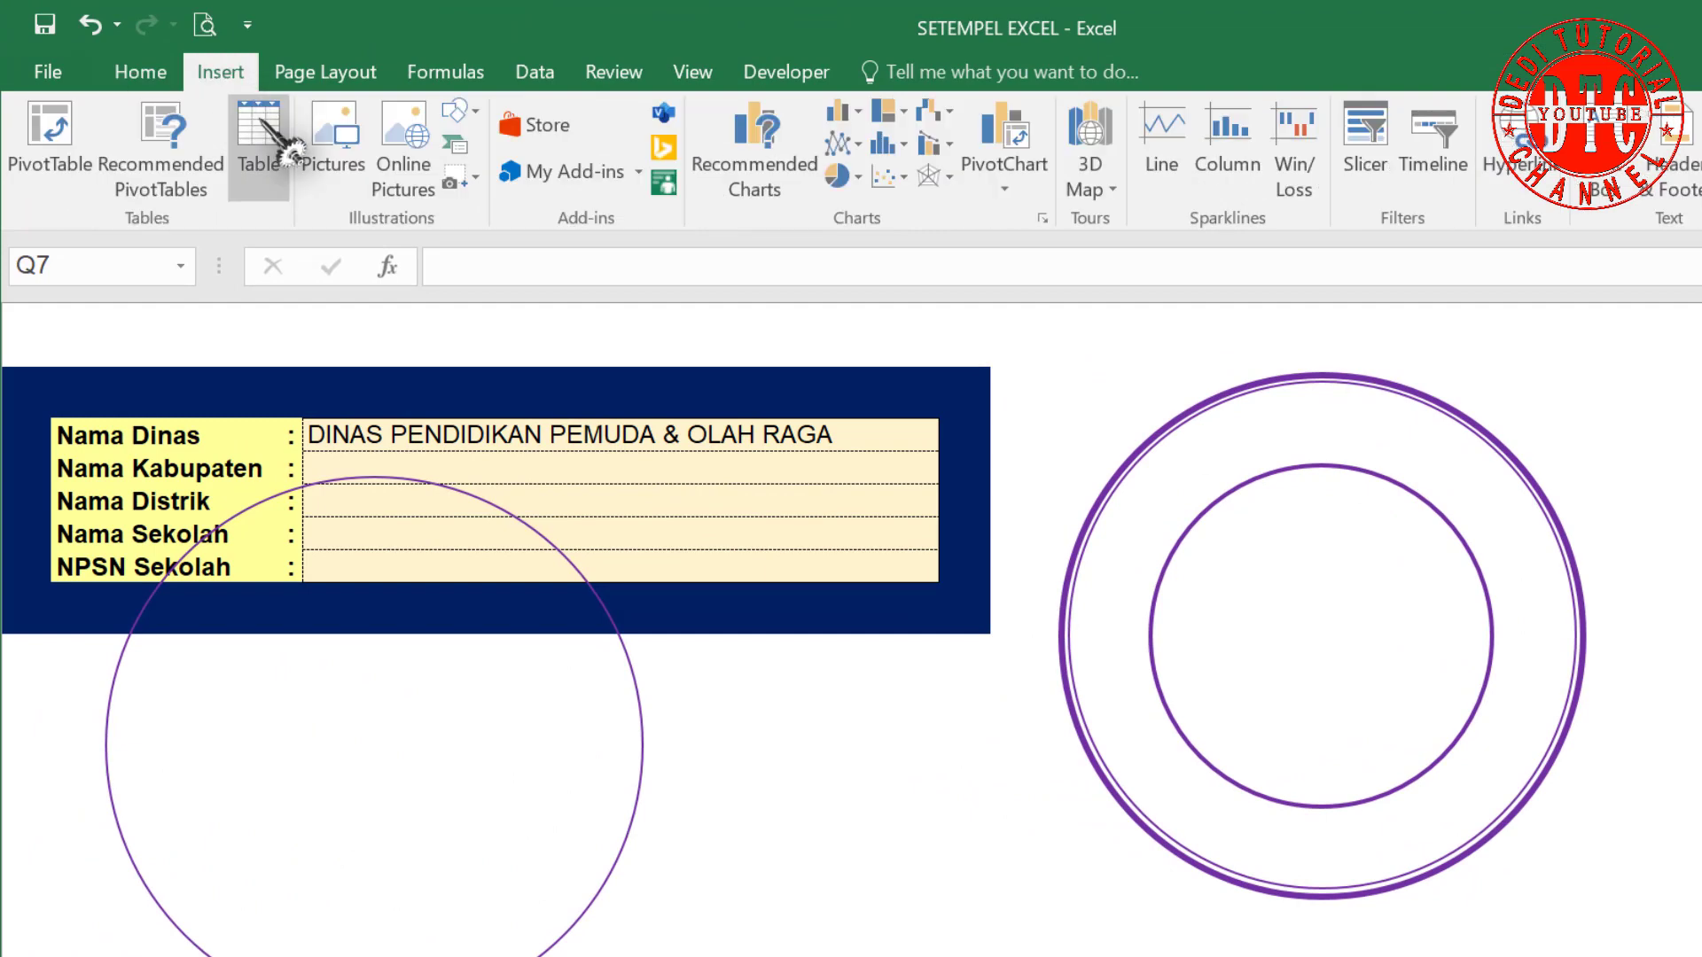
left_click(457, 111)
left_click(584, 179)
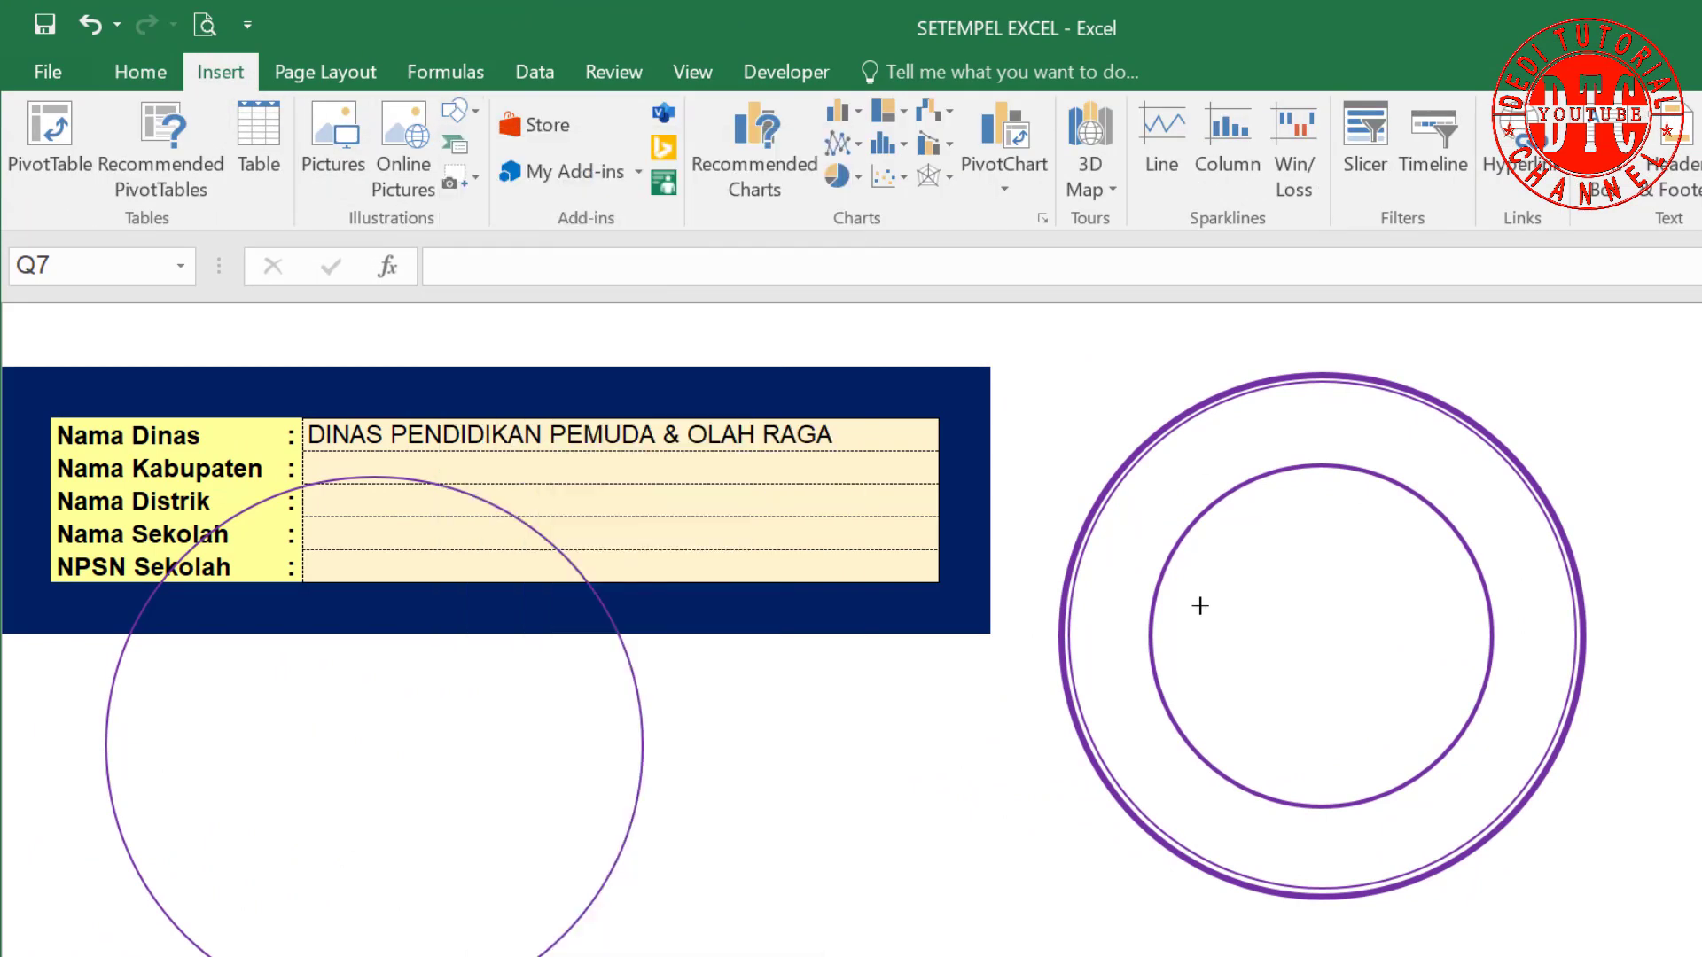
mouse_move(1163, 575)
left_mouse_down()
mouse_move(1487, 681)
mouse_move(1442, 667)
left_mouse_up()
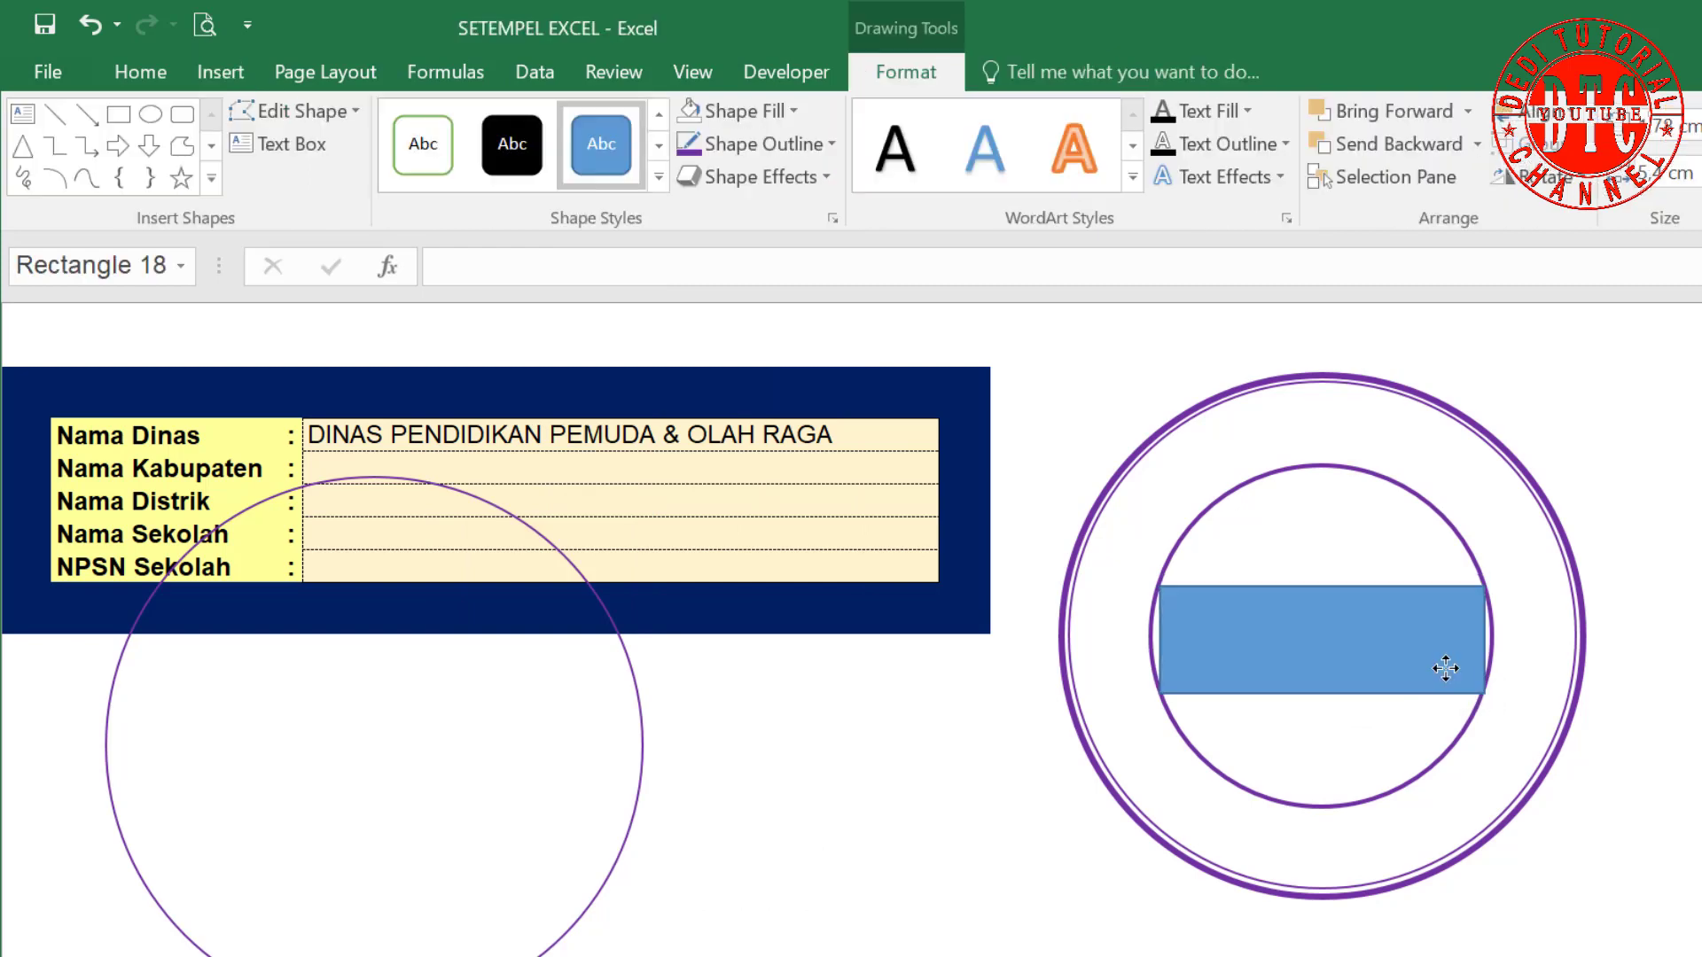
left_click(1658, 780)
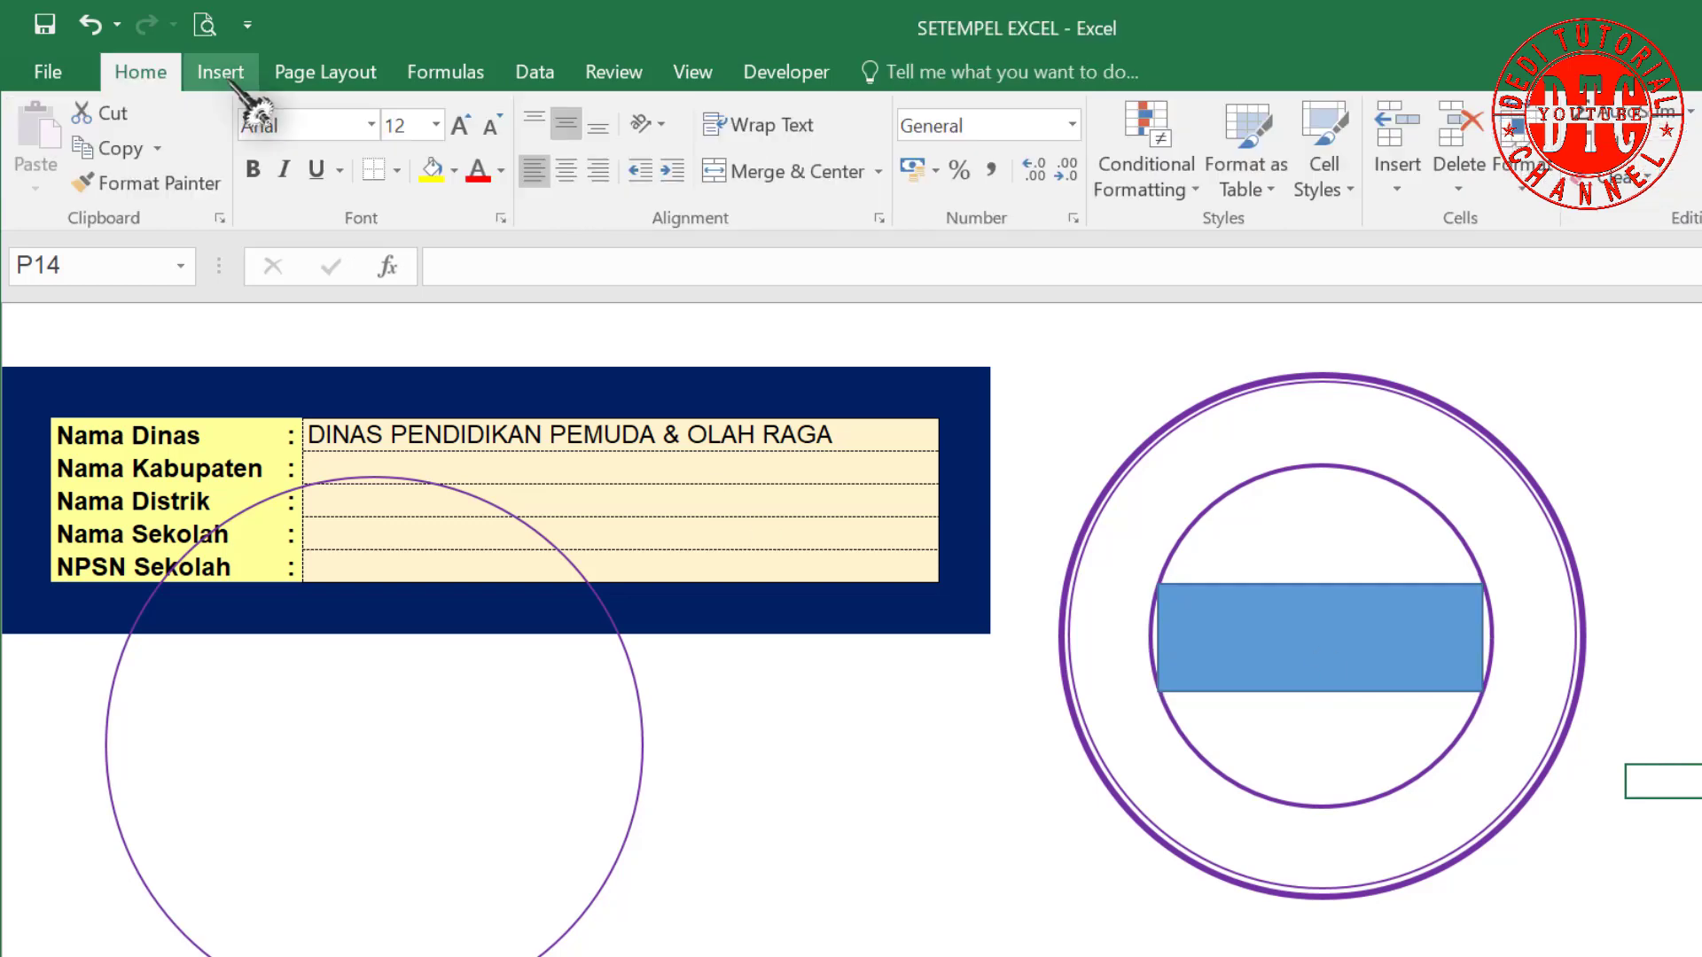
Pick the straight Line shape from the Insert shapes gallery.
left_click(232, 74)
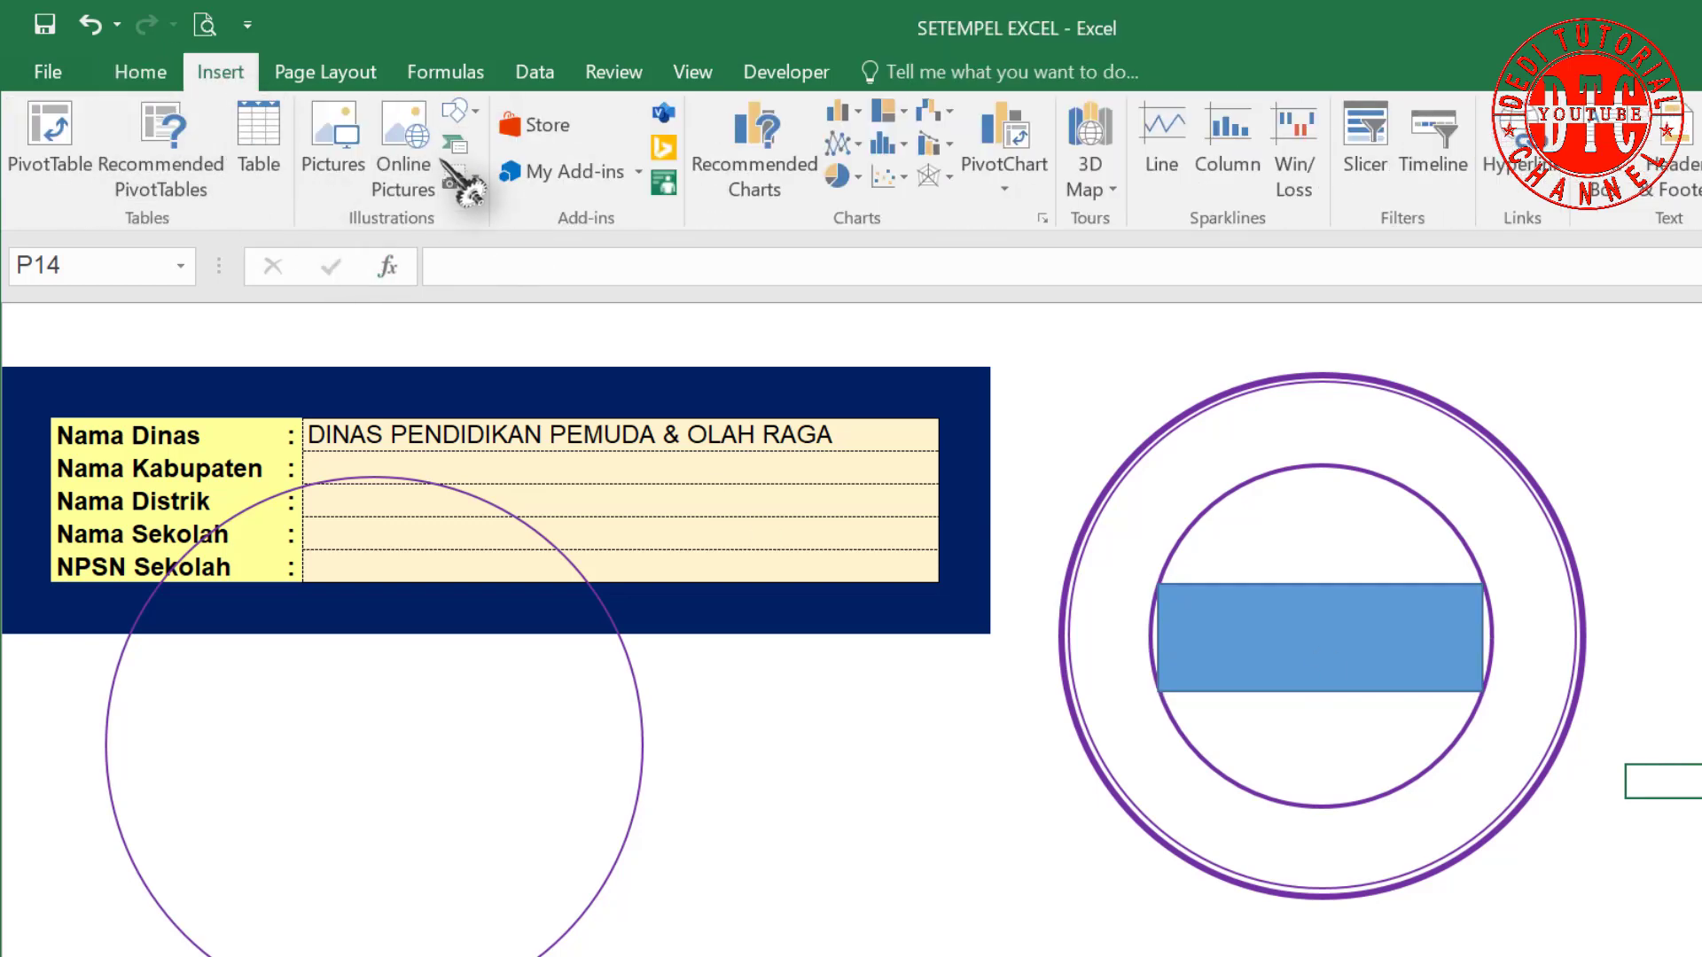
left_click(482, 107)
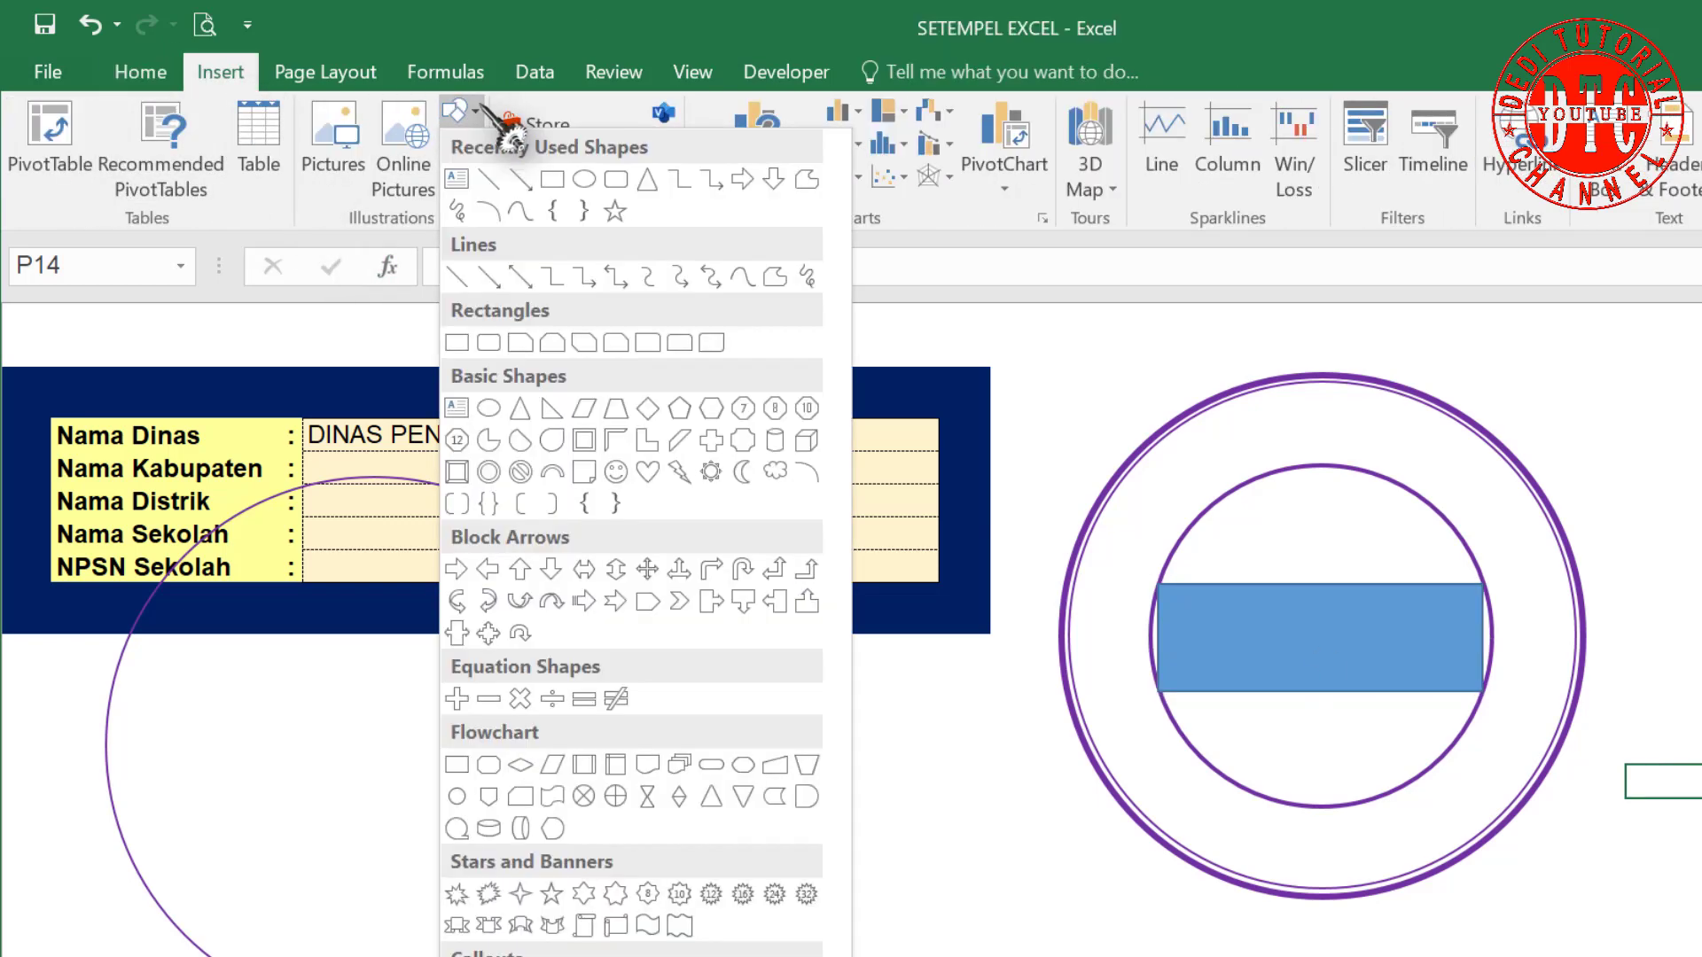
left_click(487, 171)
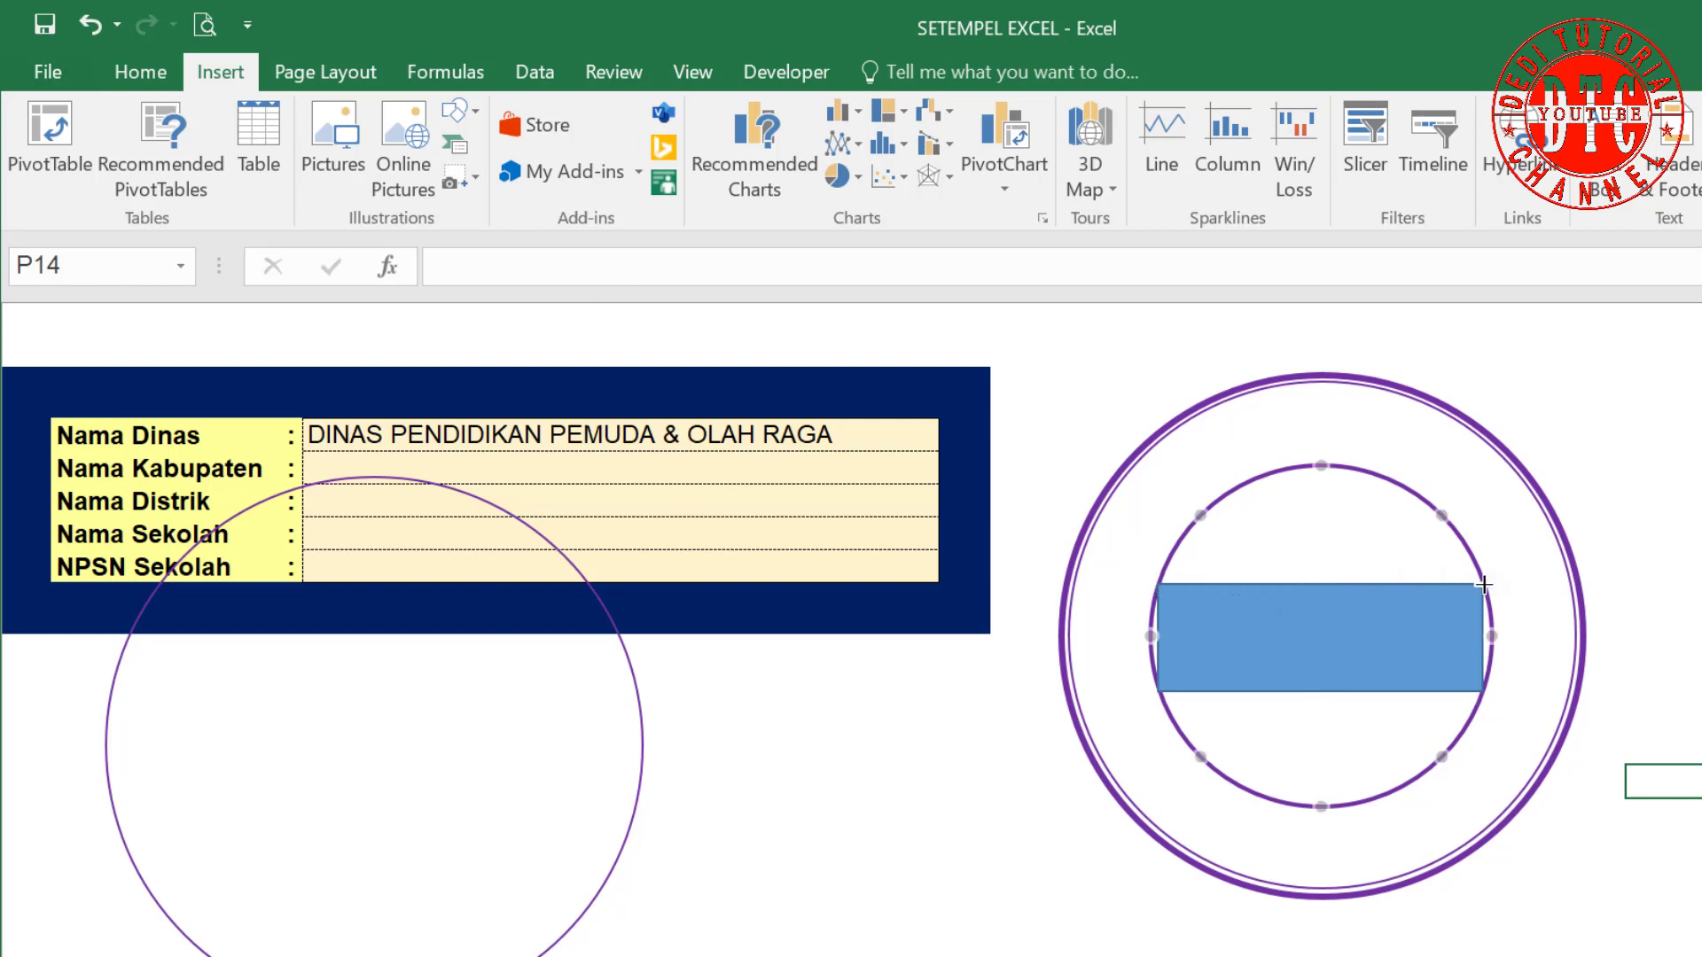
Draw a 2 pt line along the rectangle's top edge and copy it to the bottom edge.
left_click_drag(1484, 585, 1486, 587)
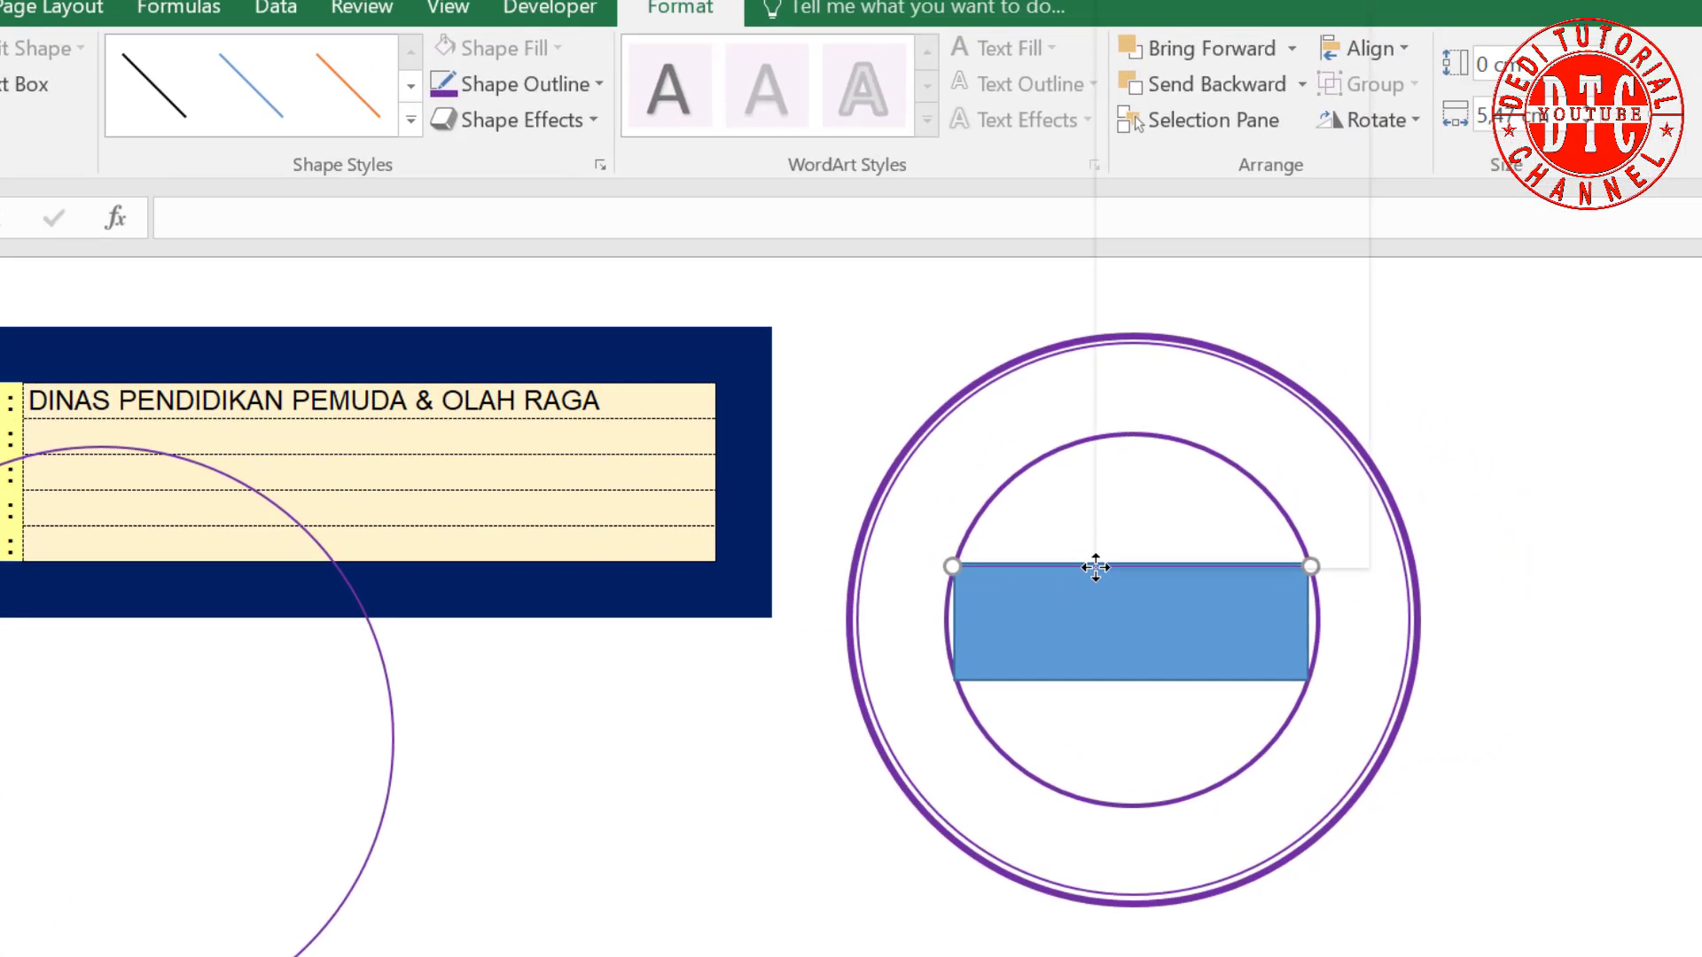
right_click(1287, 585)
left_click(1357, 560)
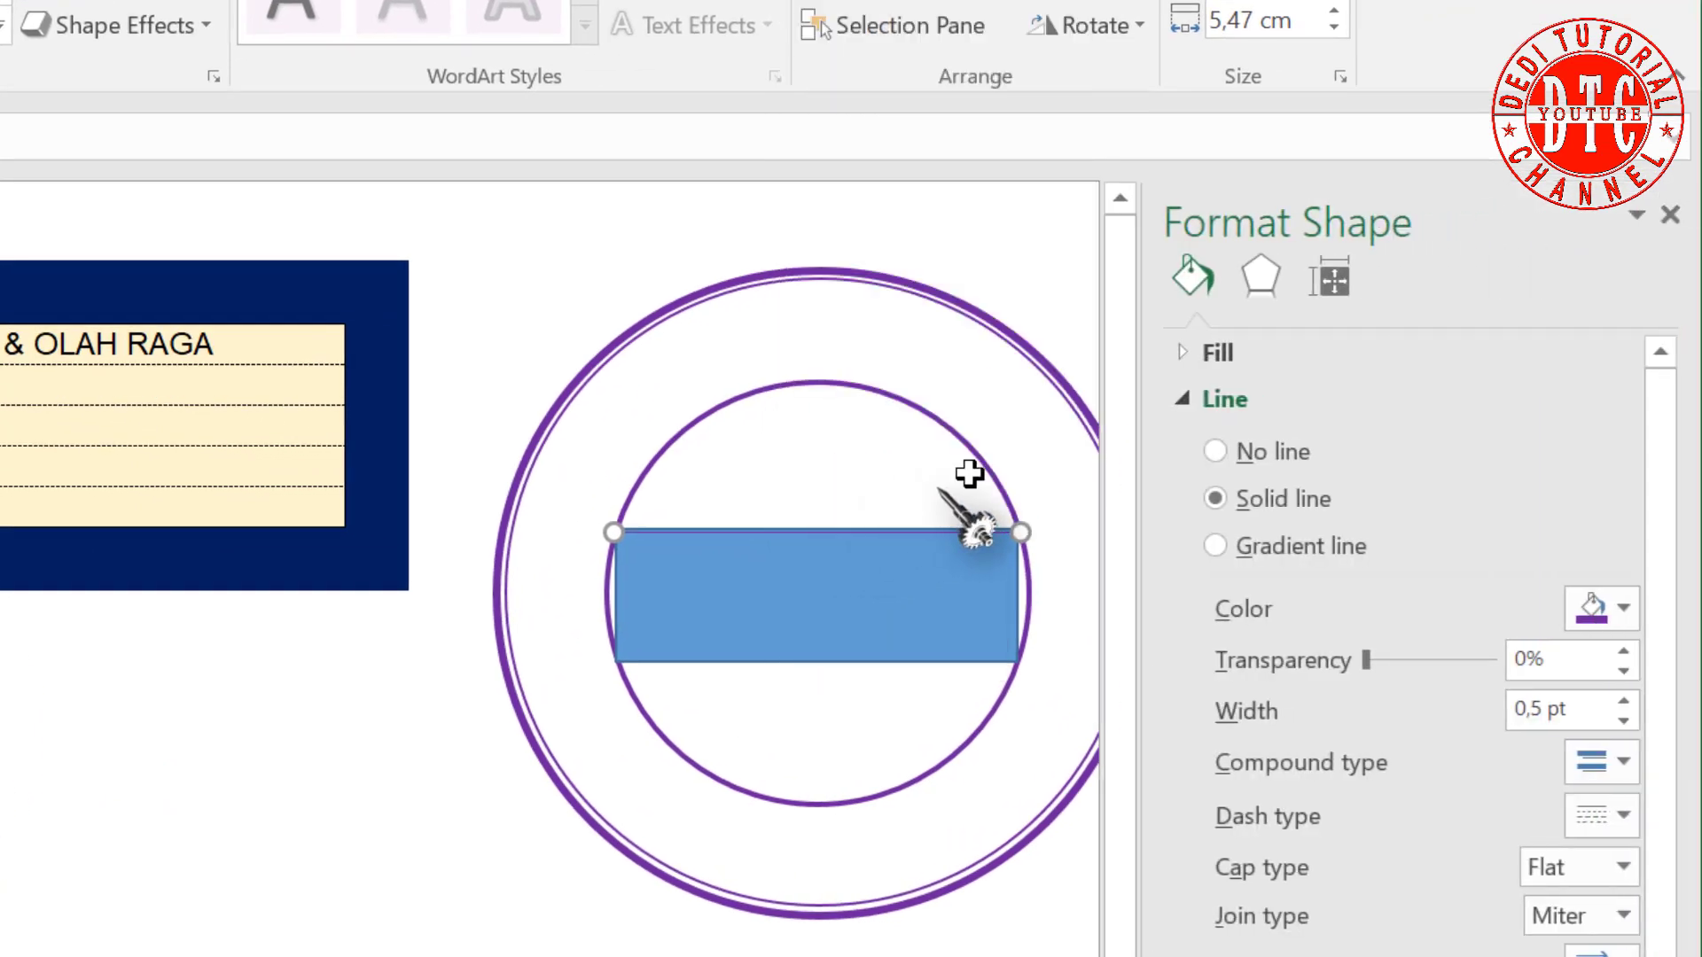
scroll(1622, 692, "down", 1)
left_click(1623, 656)
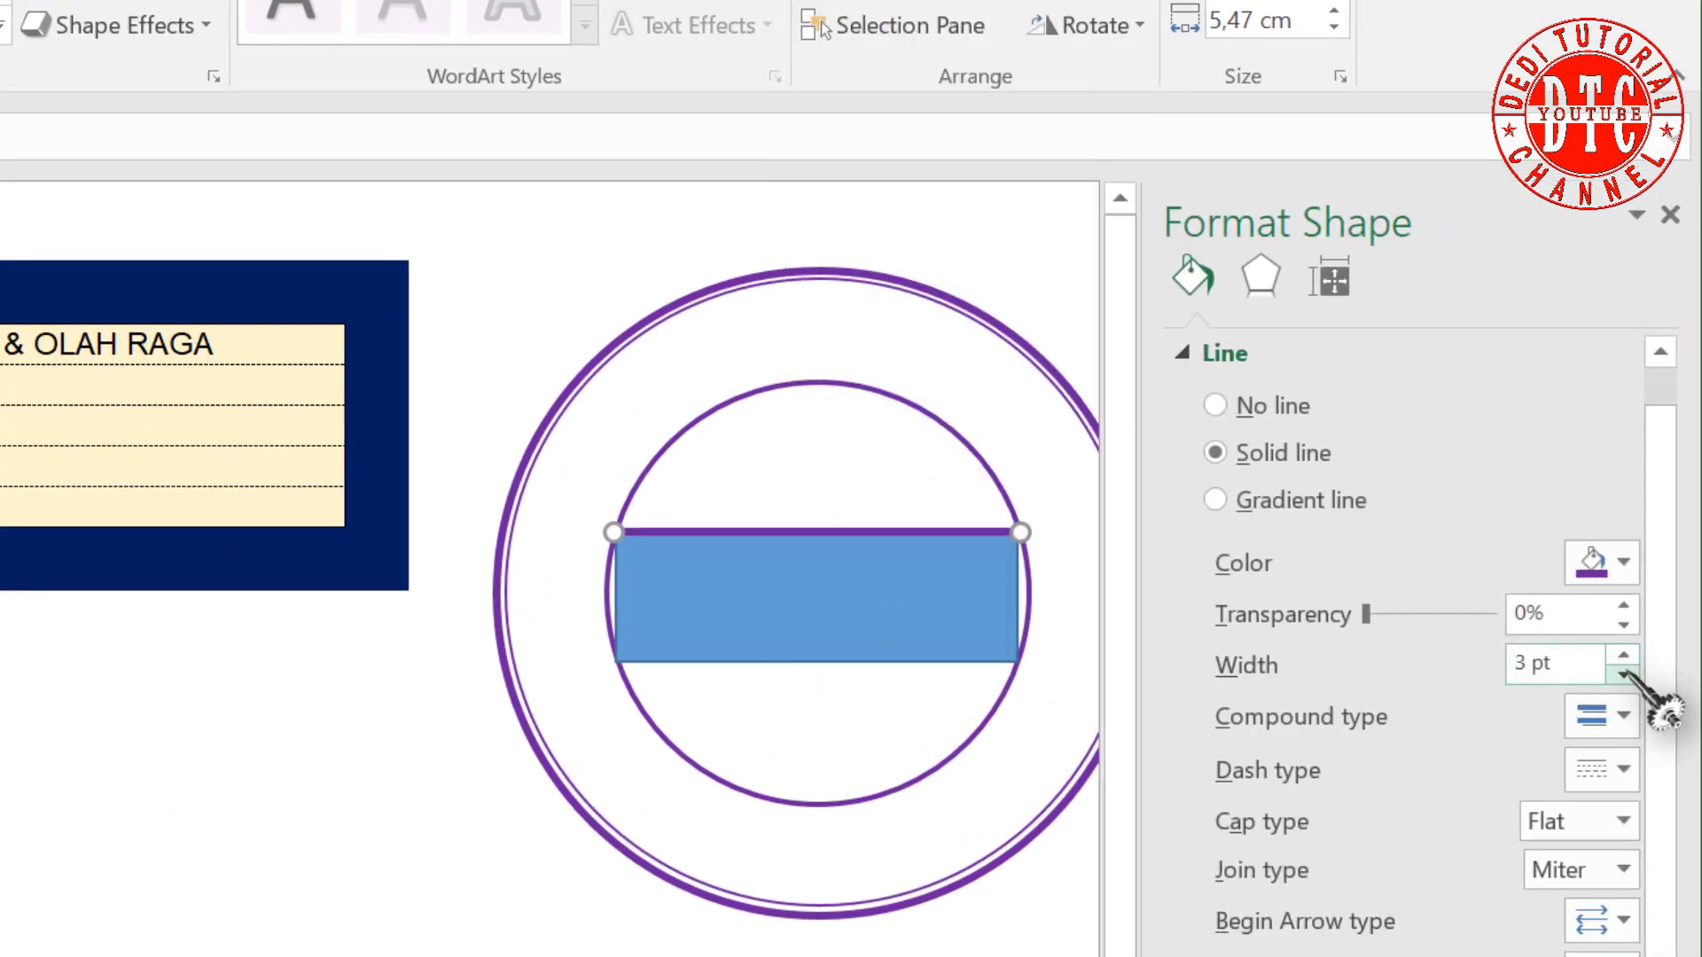
left_click(1624, 674)
left_click(1624, 673)
left_click(1624, 674)
left_click(1624, 674)
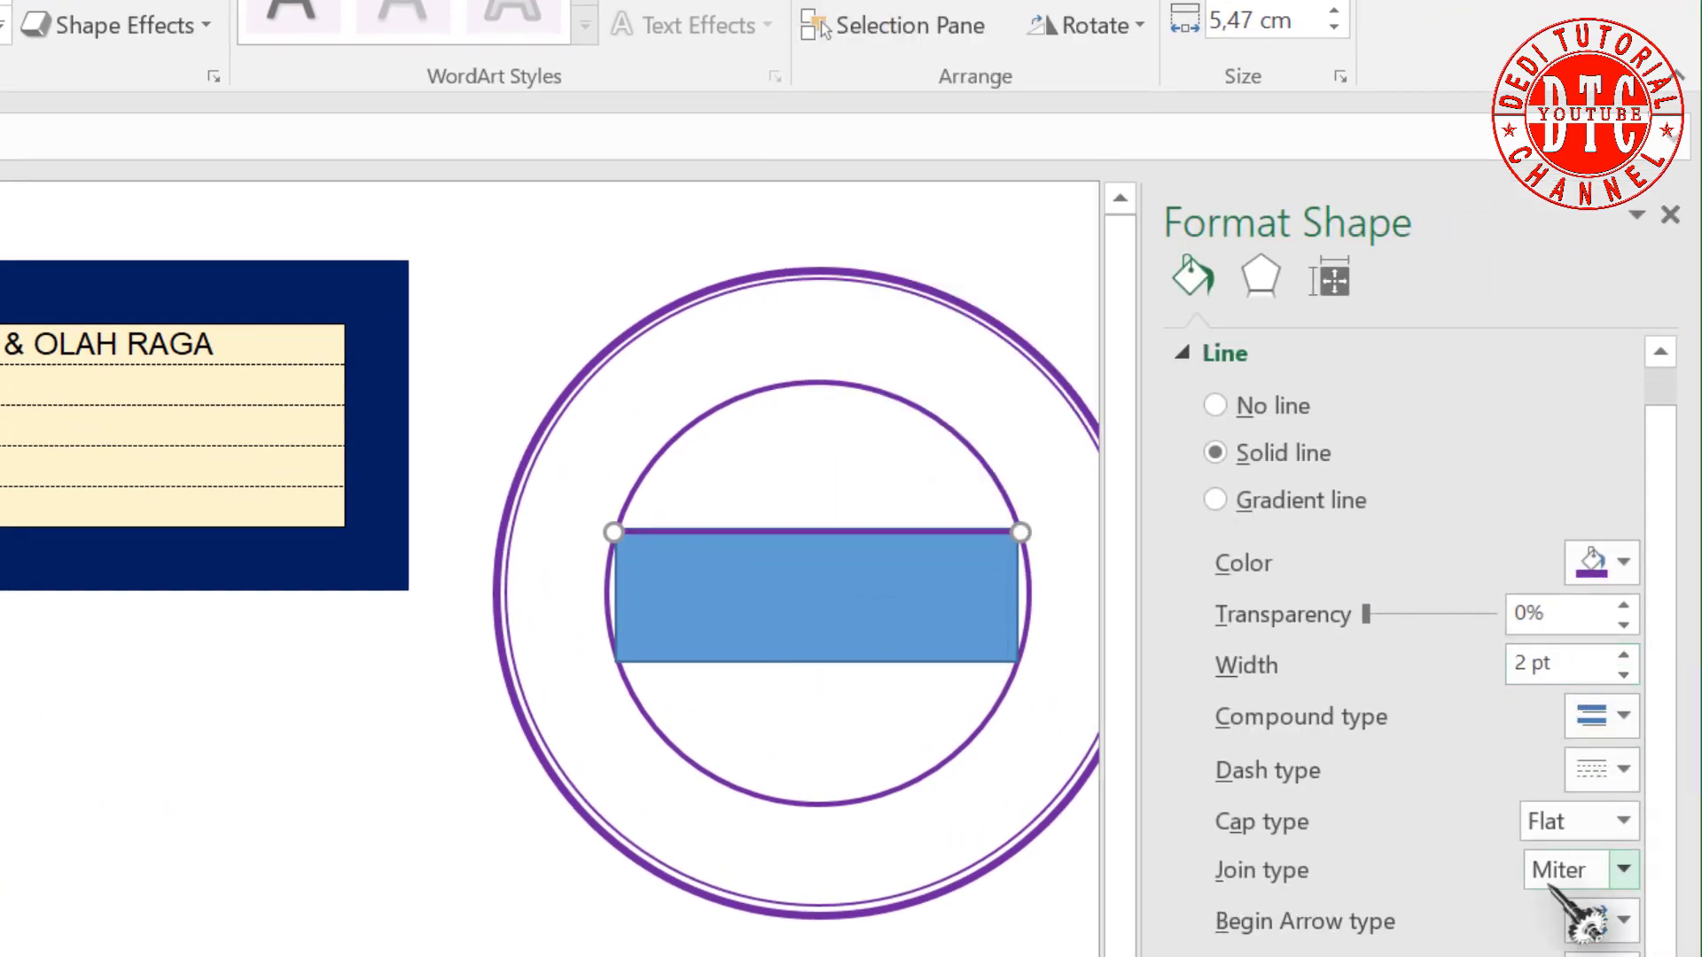
left_click(1670, 214)
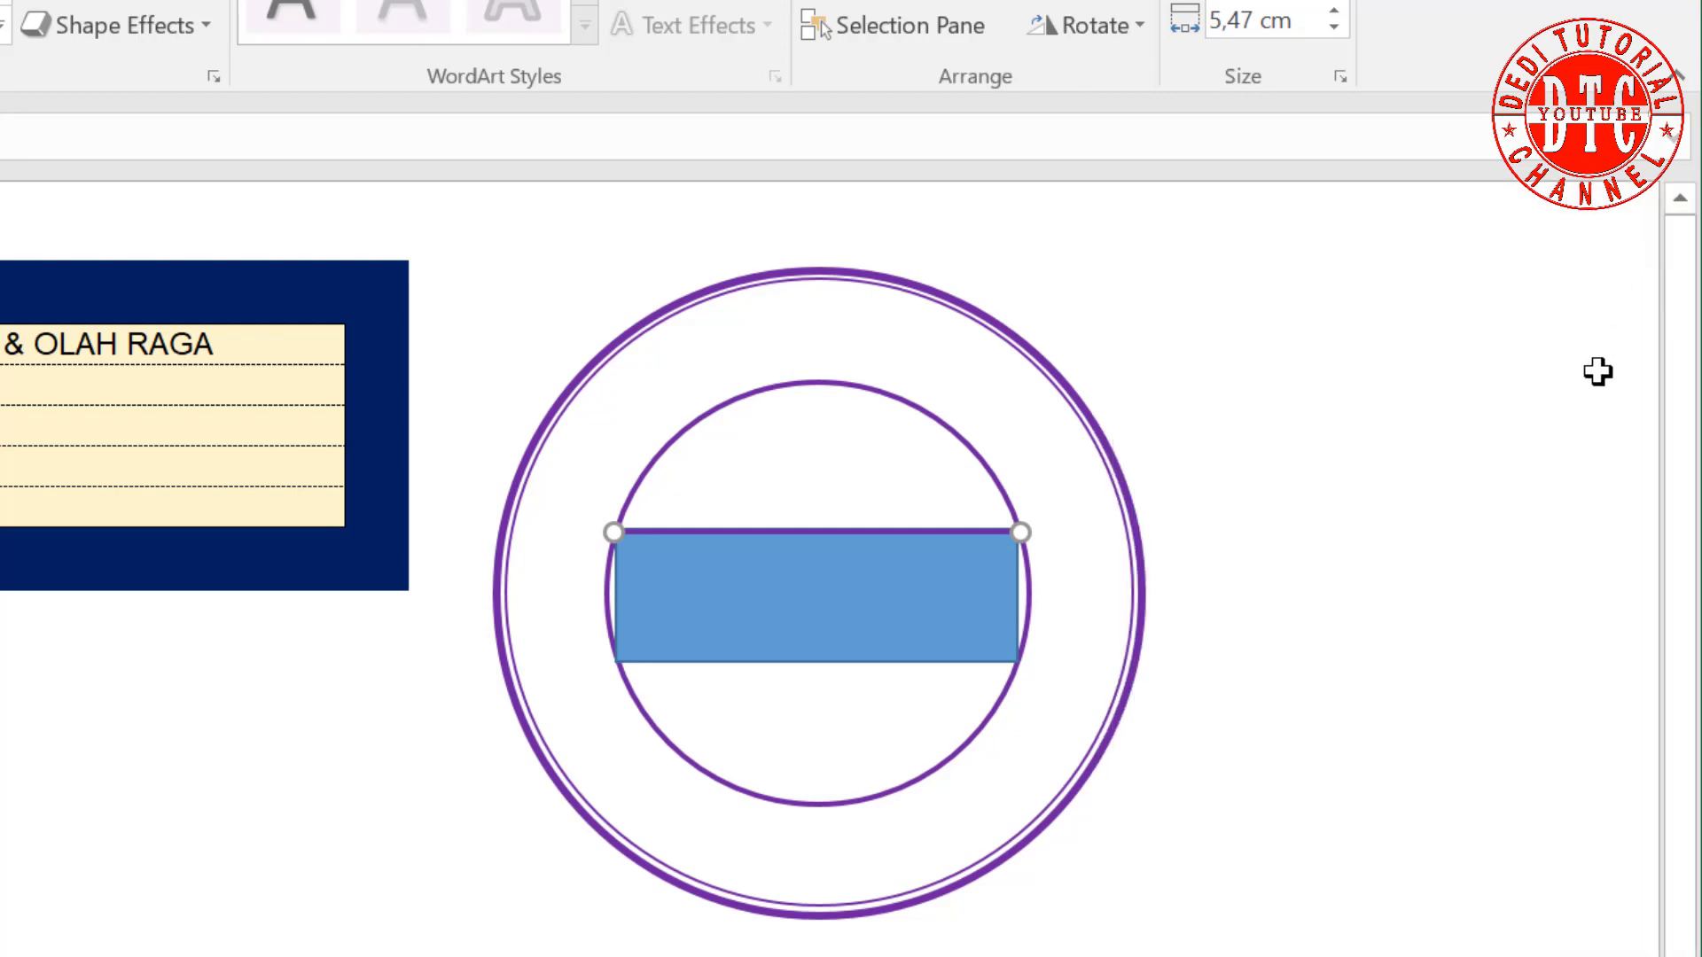
key("ctrl+d")
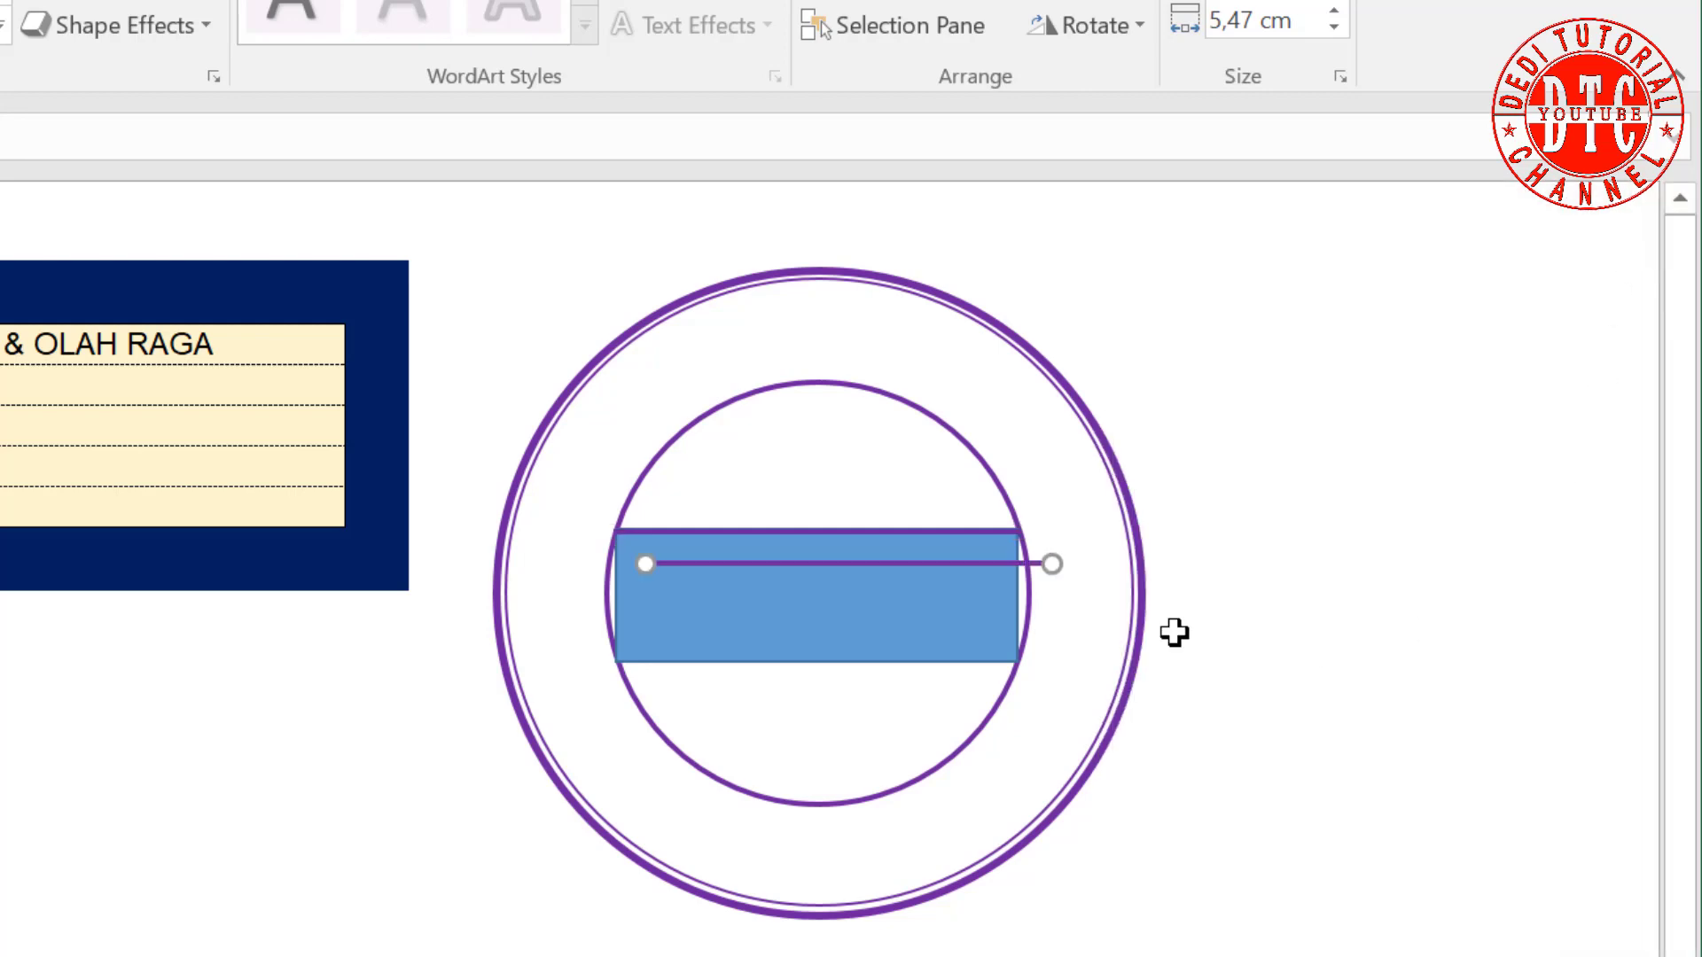
left_click_drag(1006, 563, 1004, 665)
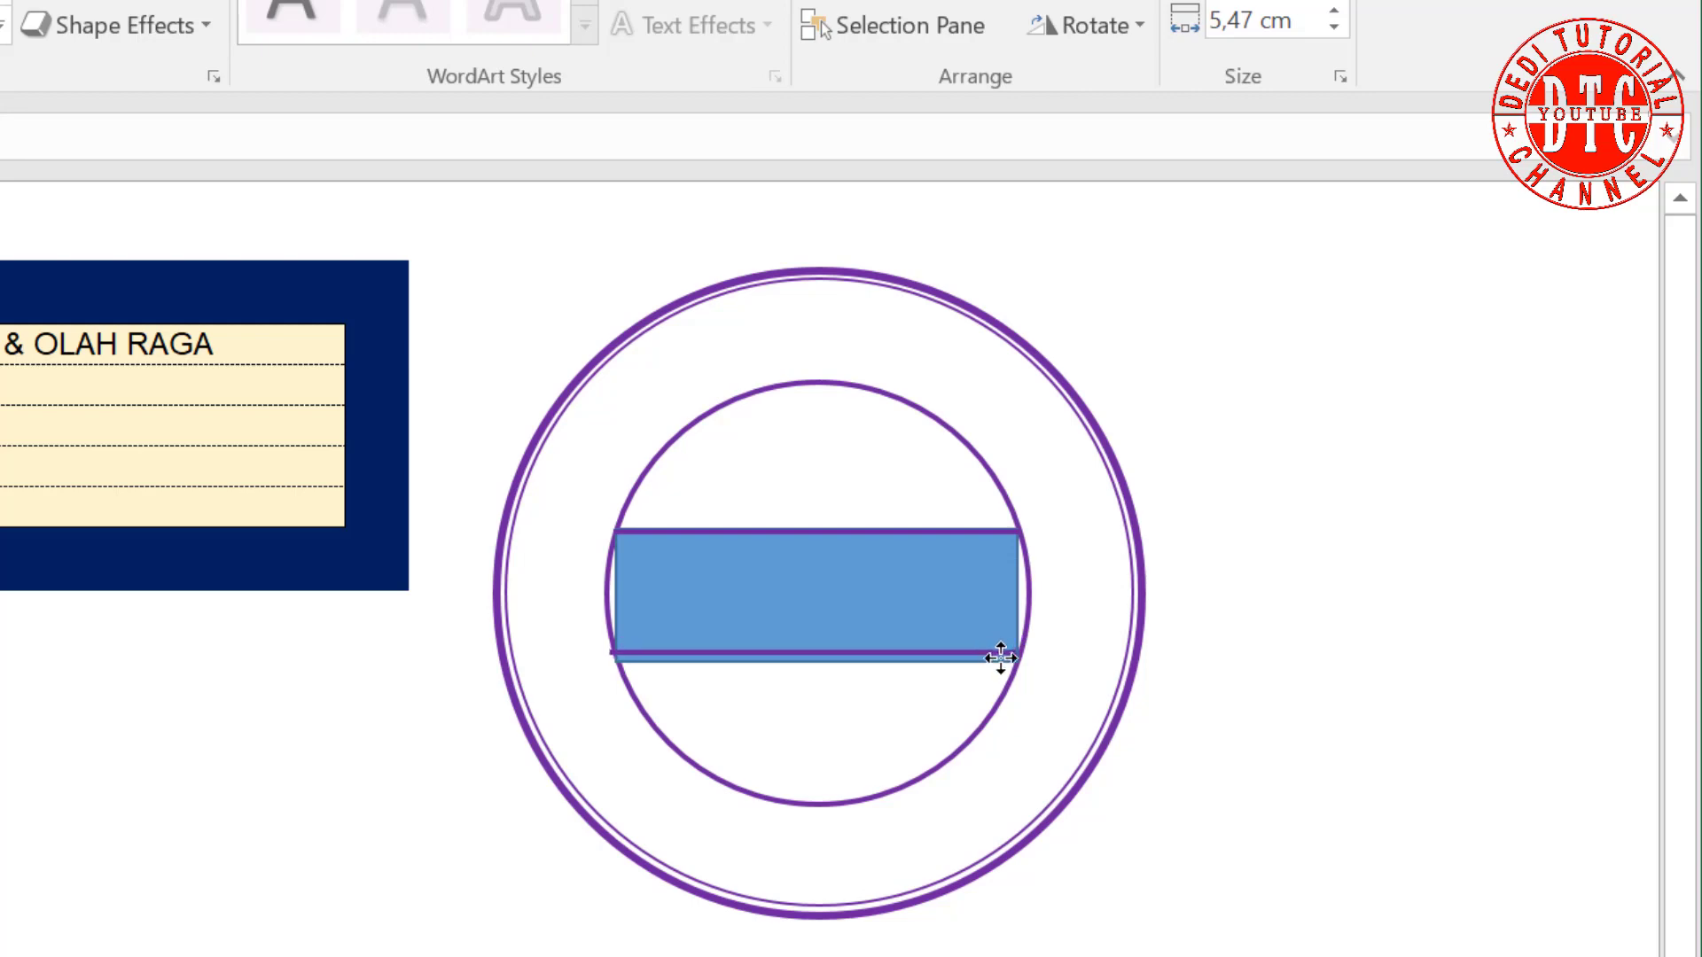
left_click(1220, 660)
Remove the band rectangle's fill and outline, then move the large thin circle toward the stamp.
left_click(902, 617)
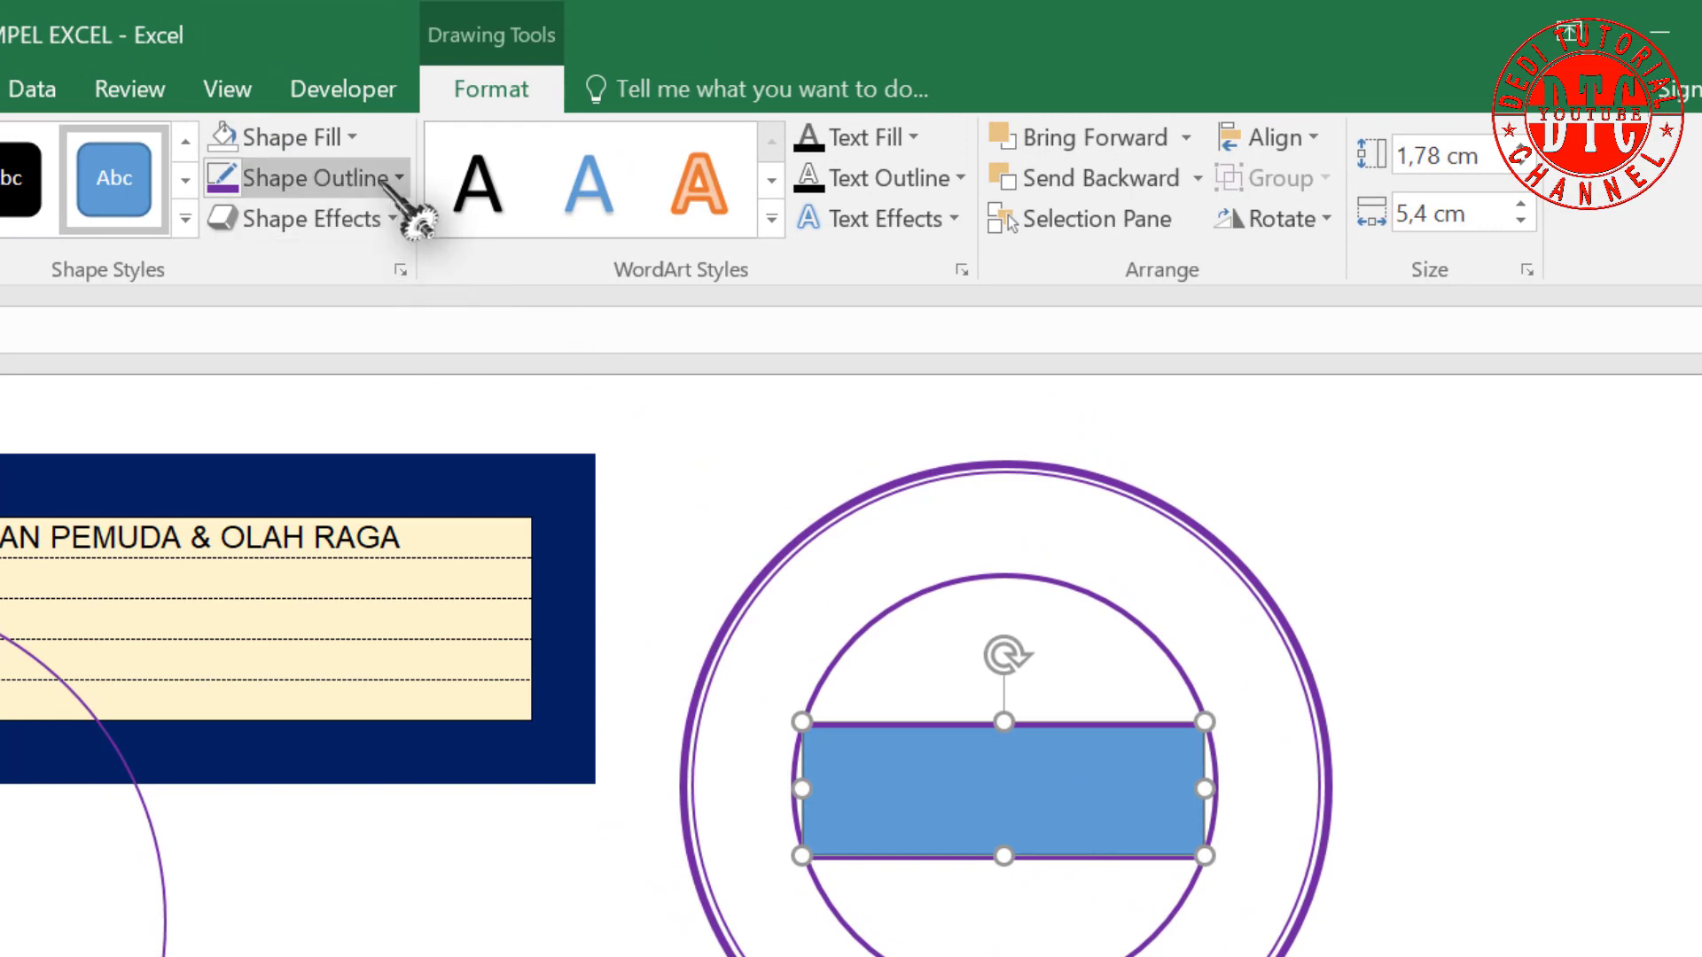
left_click(355, 138)
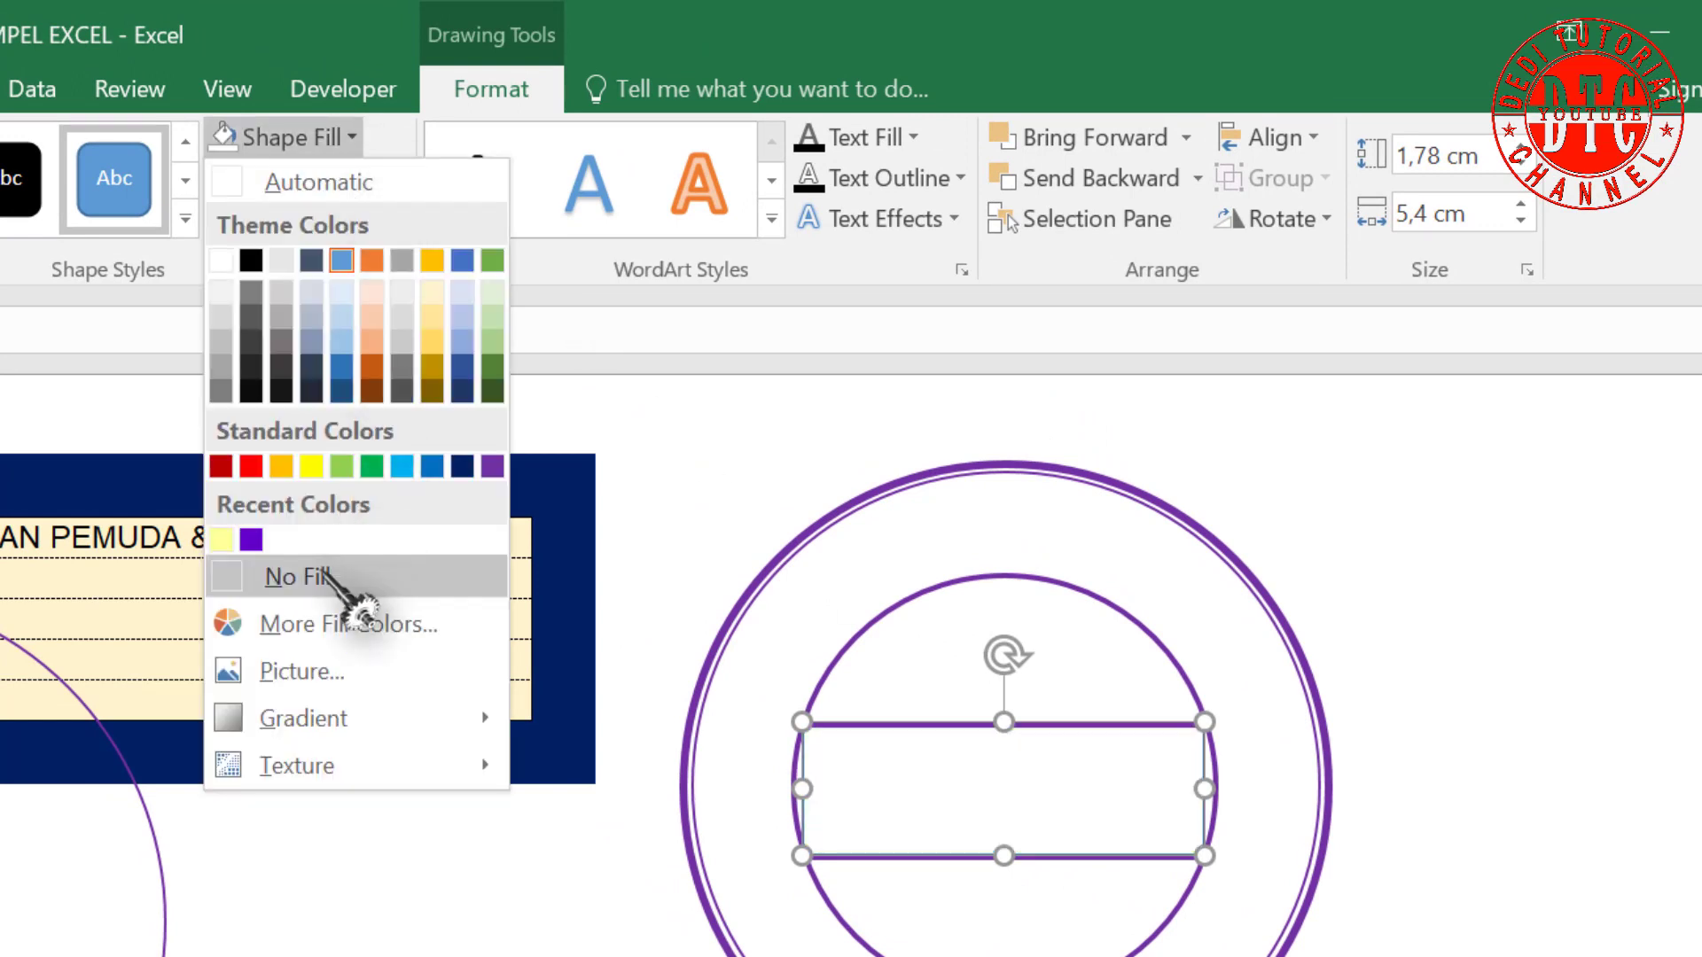
left_click(342, 581)
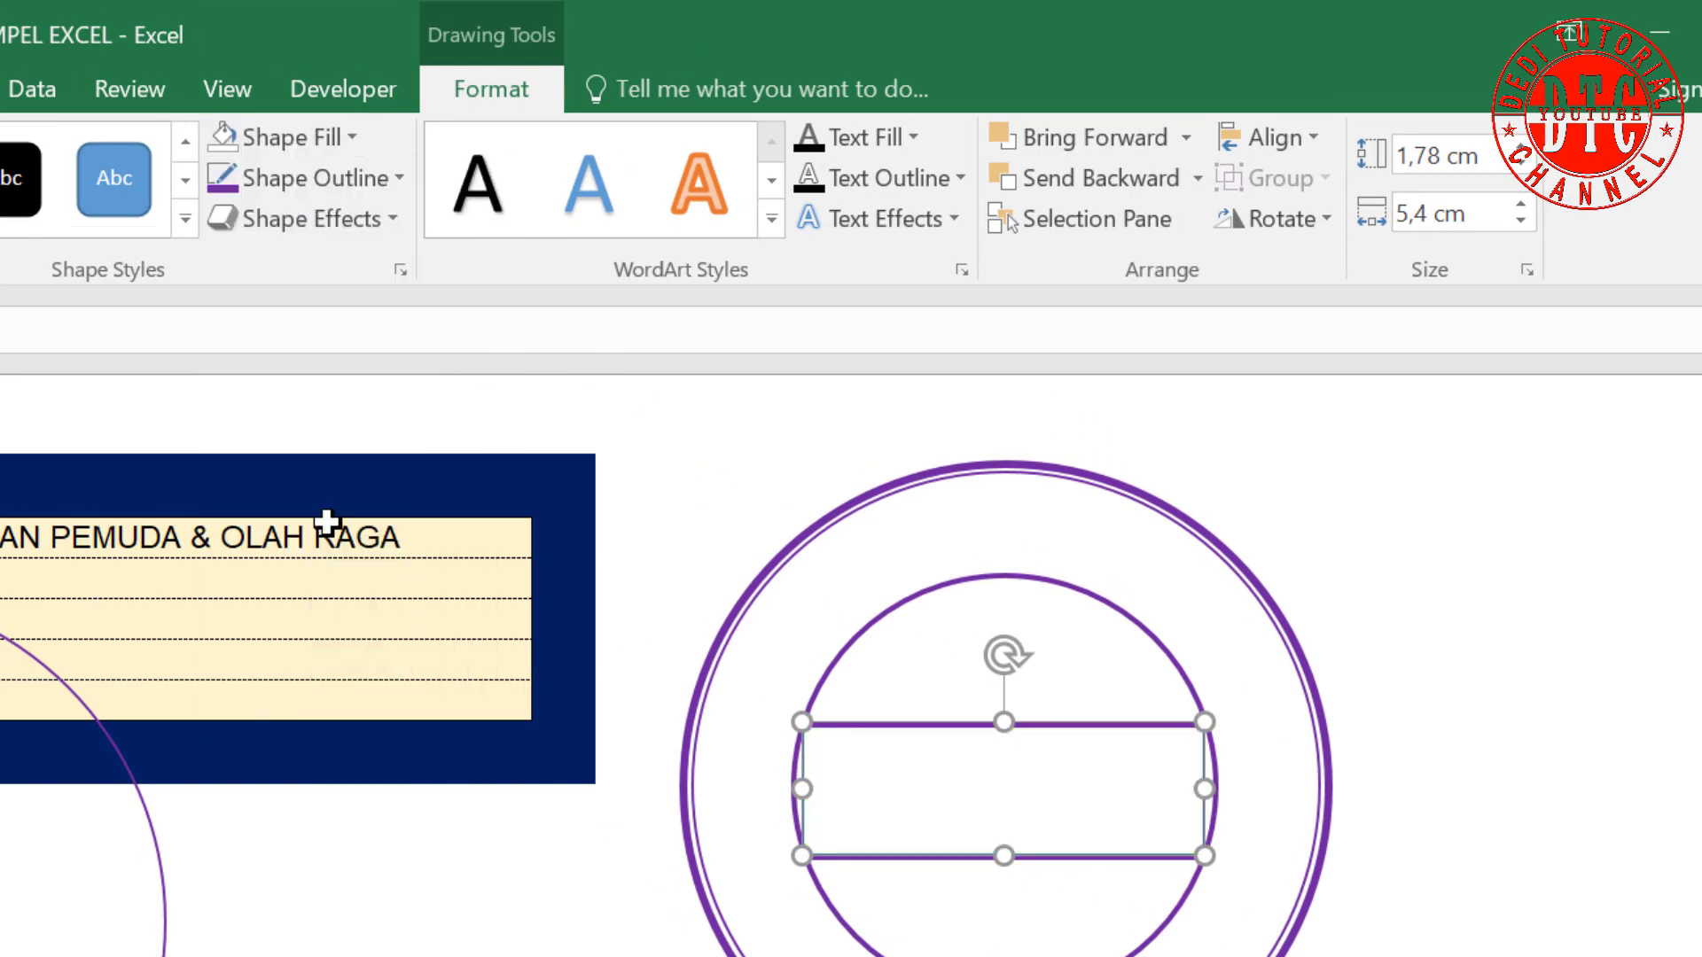
left_click(399, 179)
left_click(330, 616)
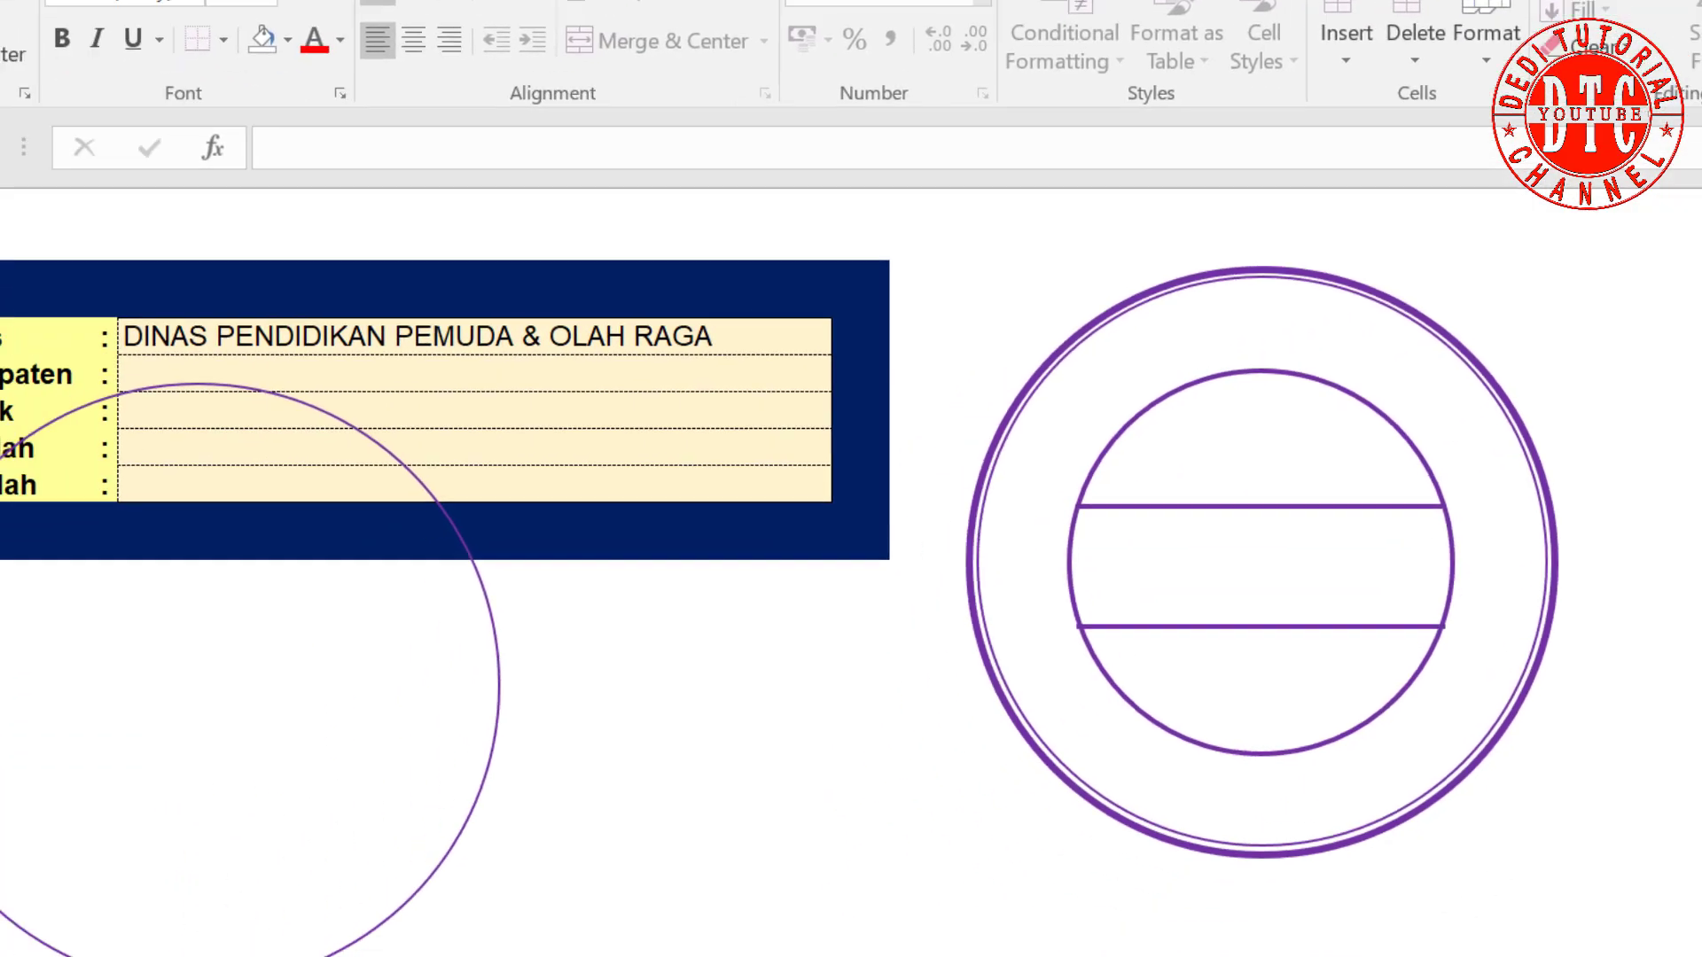
left_click(554, 696)
left_click_drag(606, 696, 929, 737)
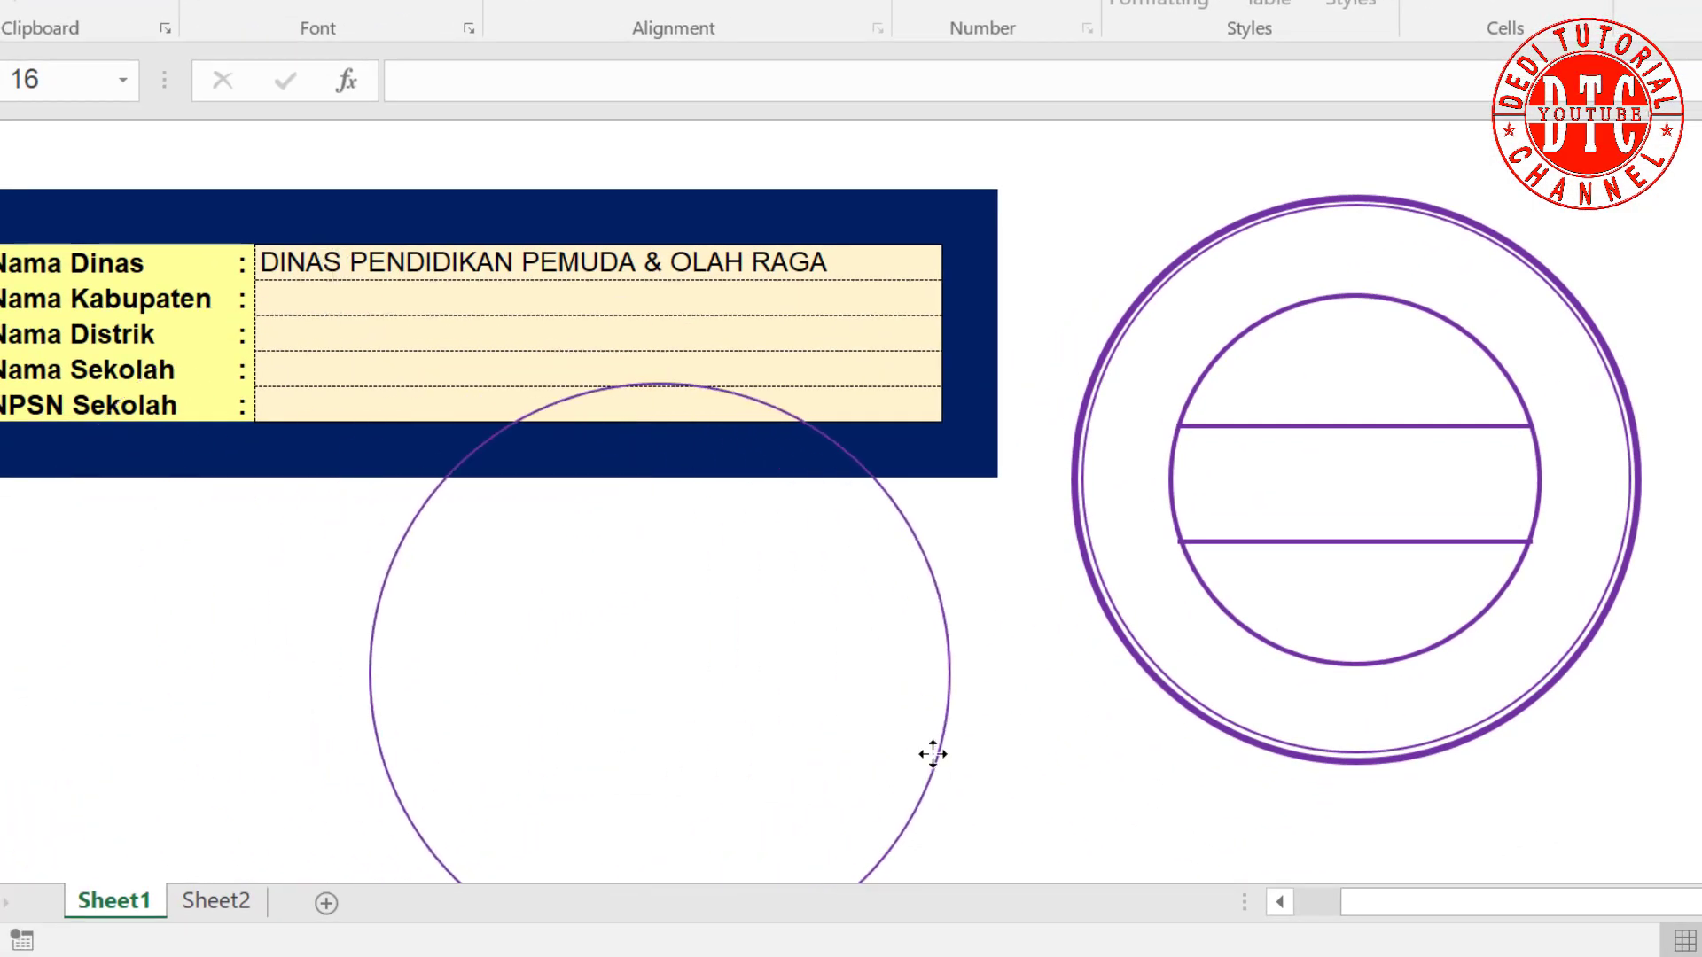
Link the large circle's text to cell E4, make it bold 16 pt, middle-aligned.
left_click(423, 89)
type("=")
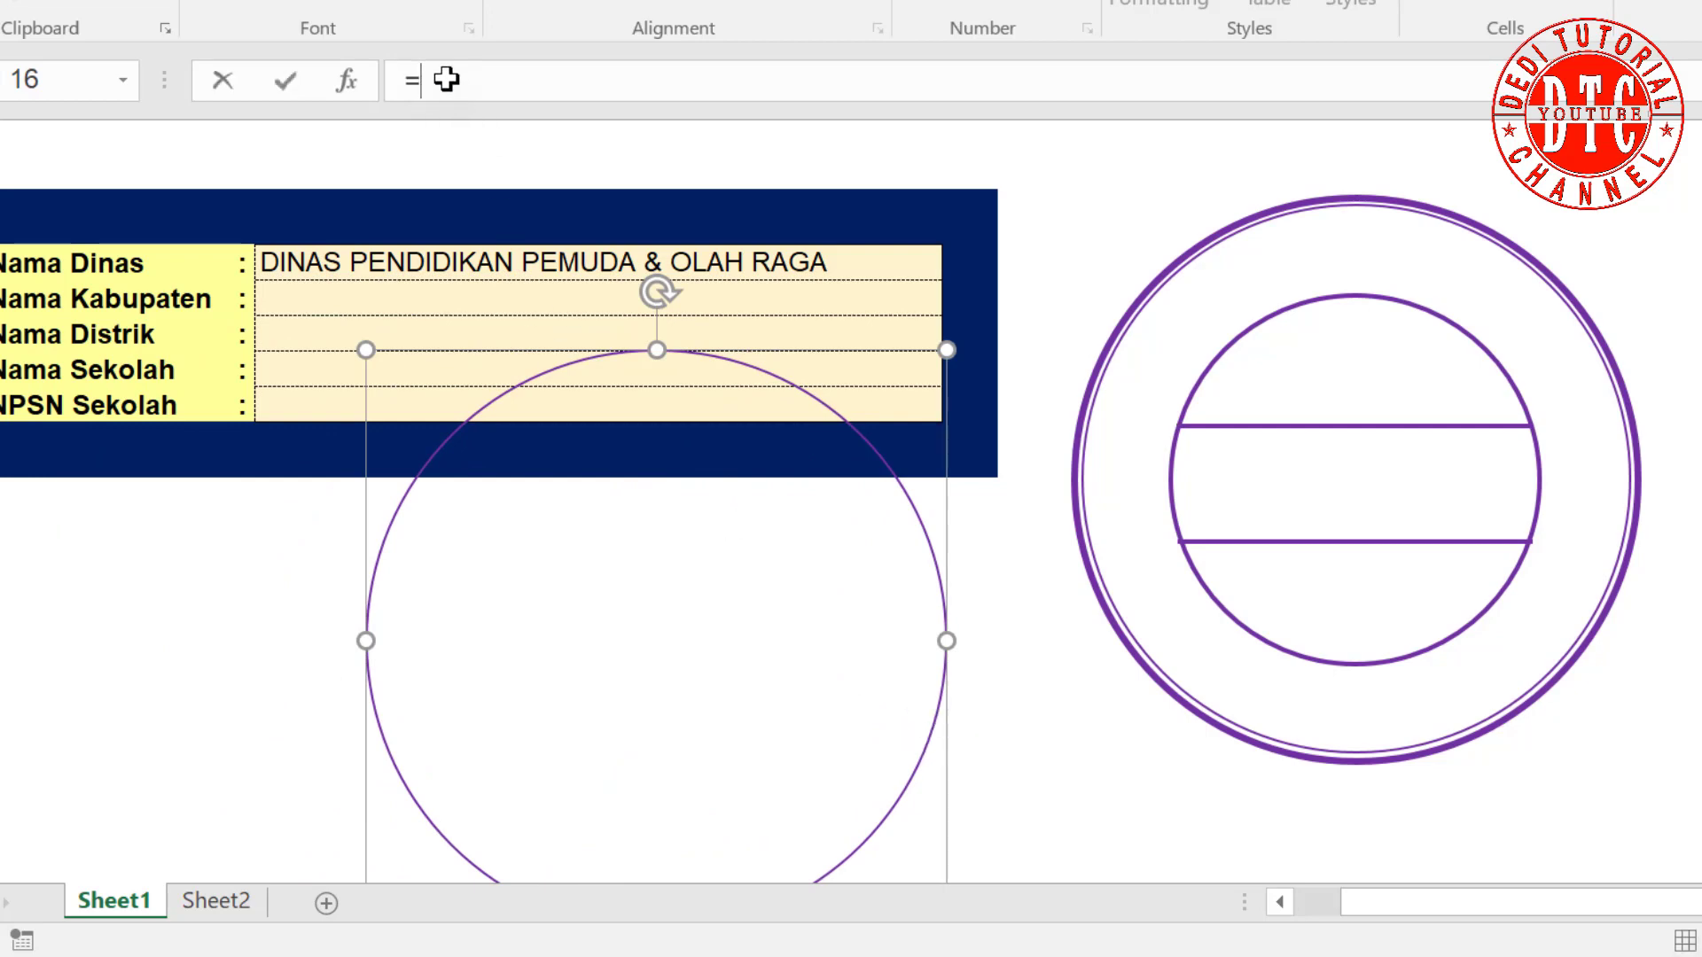
left_click(281, 261)
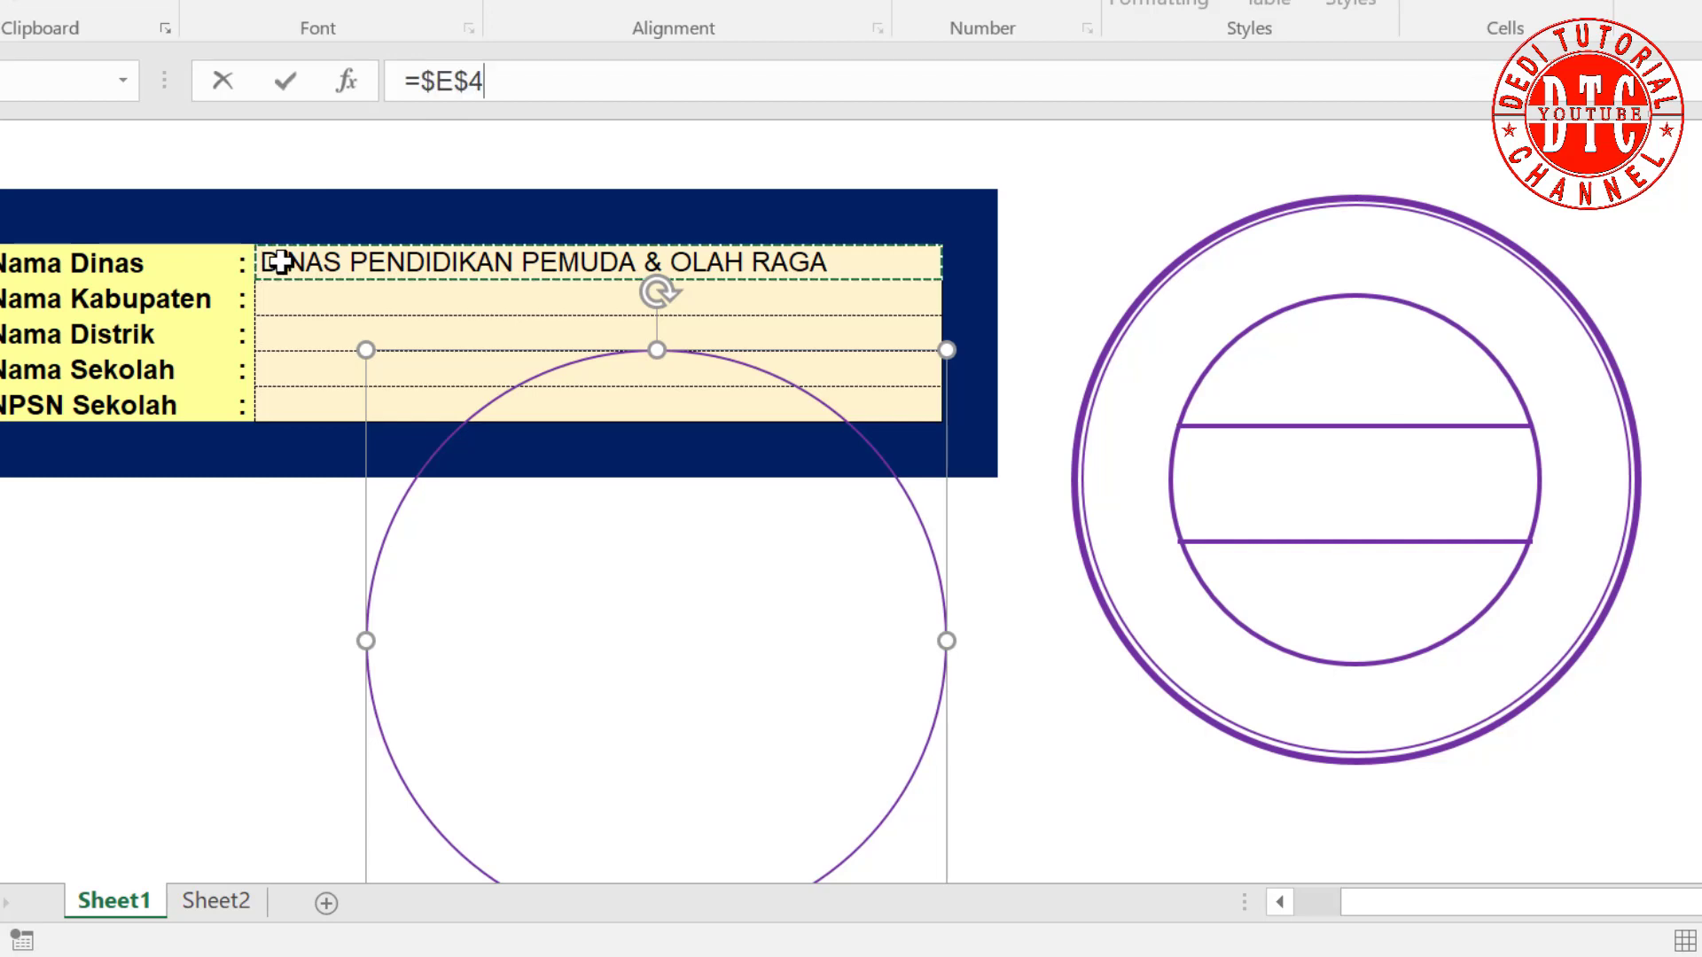
key("Return")
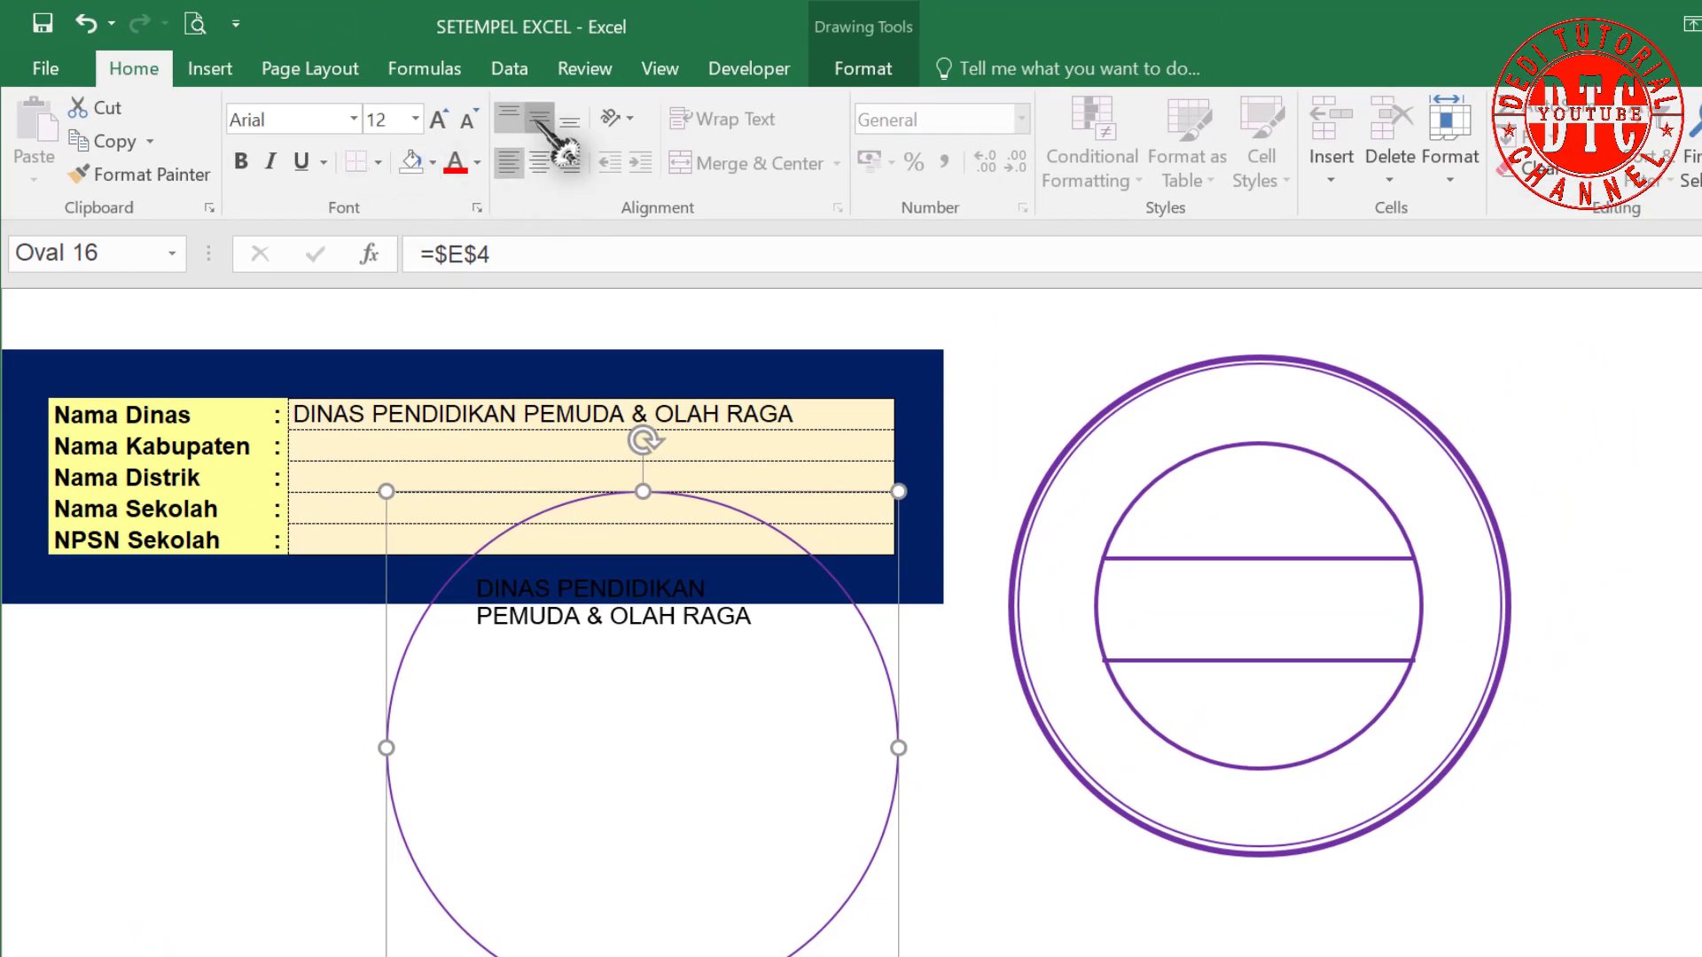
left_click(539, 117)
left_click(251, 168)
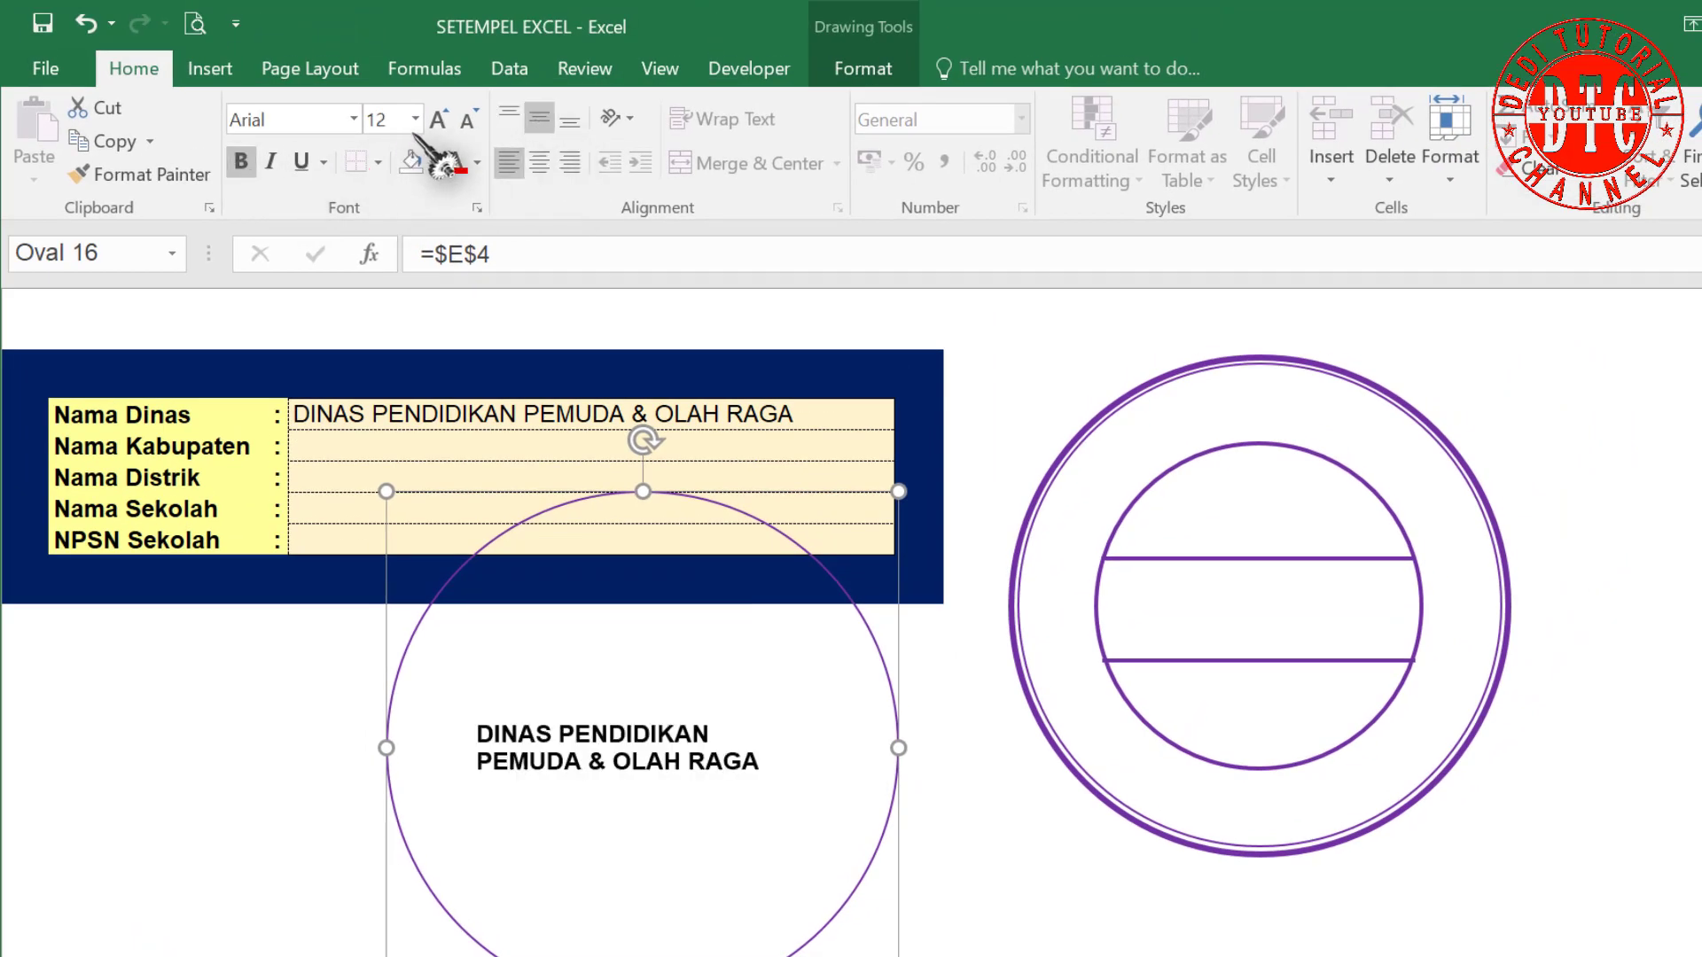
left_click(439, 118)
left_click(440, 118)
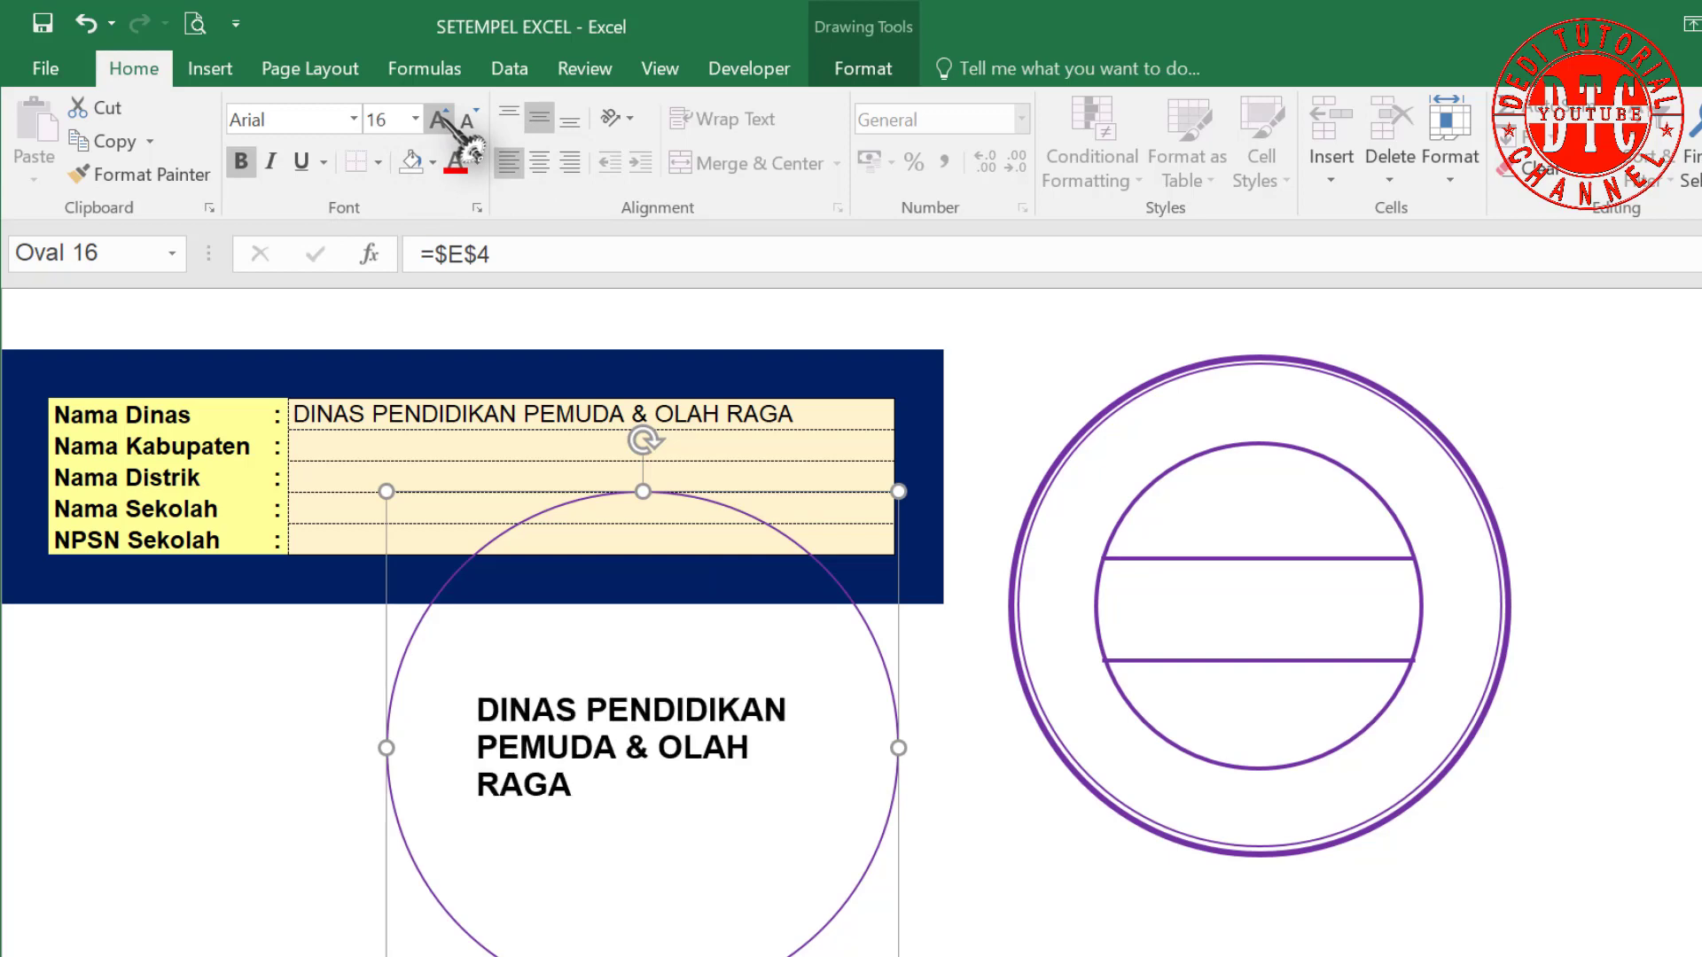
mouse_move(918, 774)
left_mouse_down()
mouse_move(1387, 775)
mouse_move(1478, 653)
mouse_move(1117, 883)
left_mouse_up()
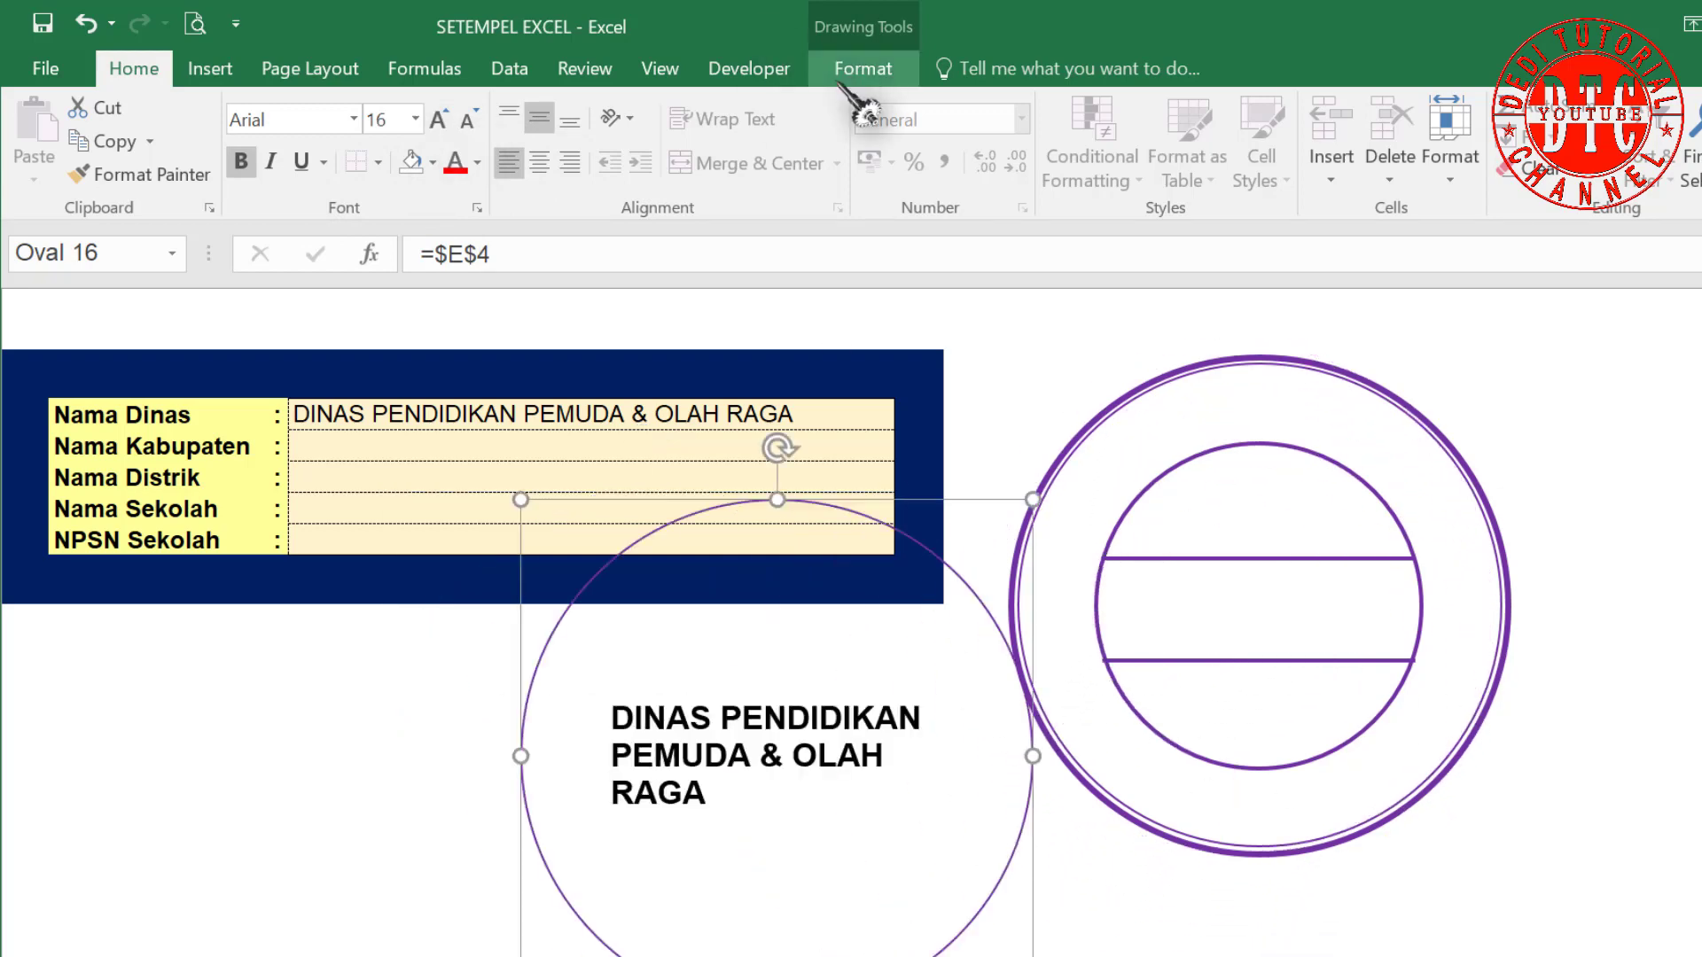
Apply a circular Follow Path effect and rotate the Nama Dinas text over the stamp's top.
left_click(864, 76)
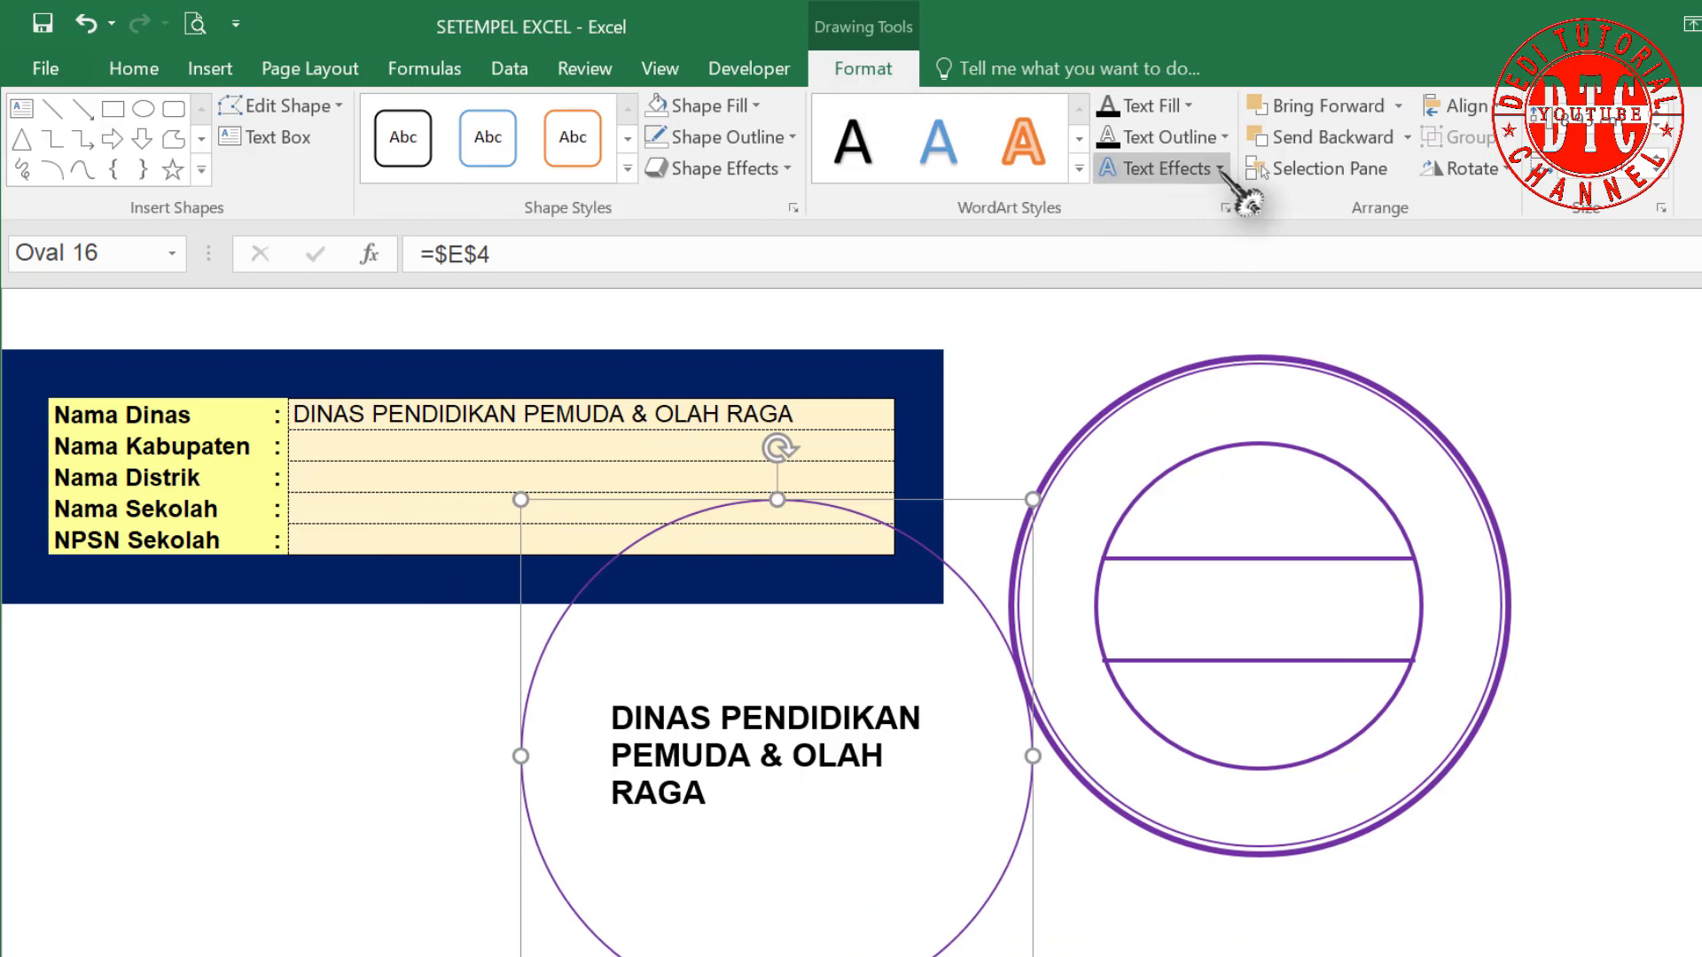
left_click(1219, 171)
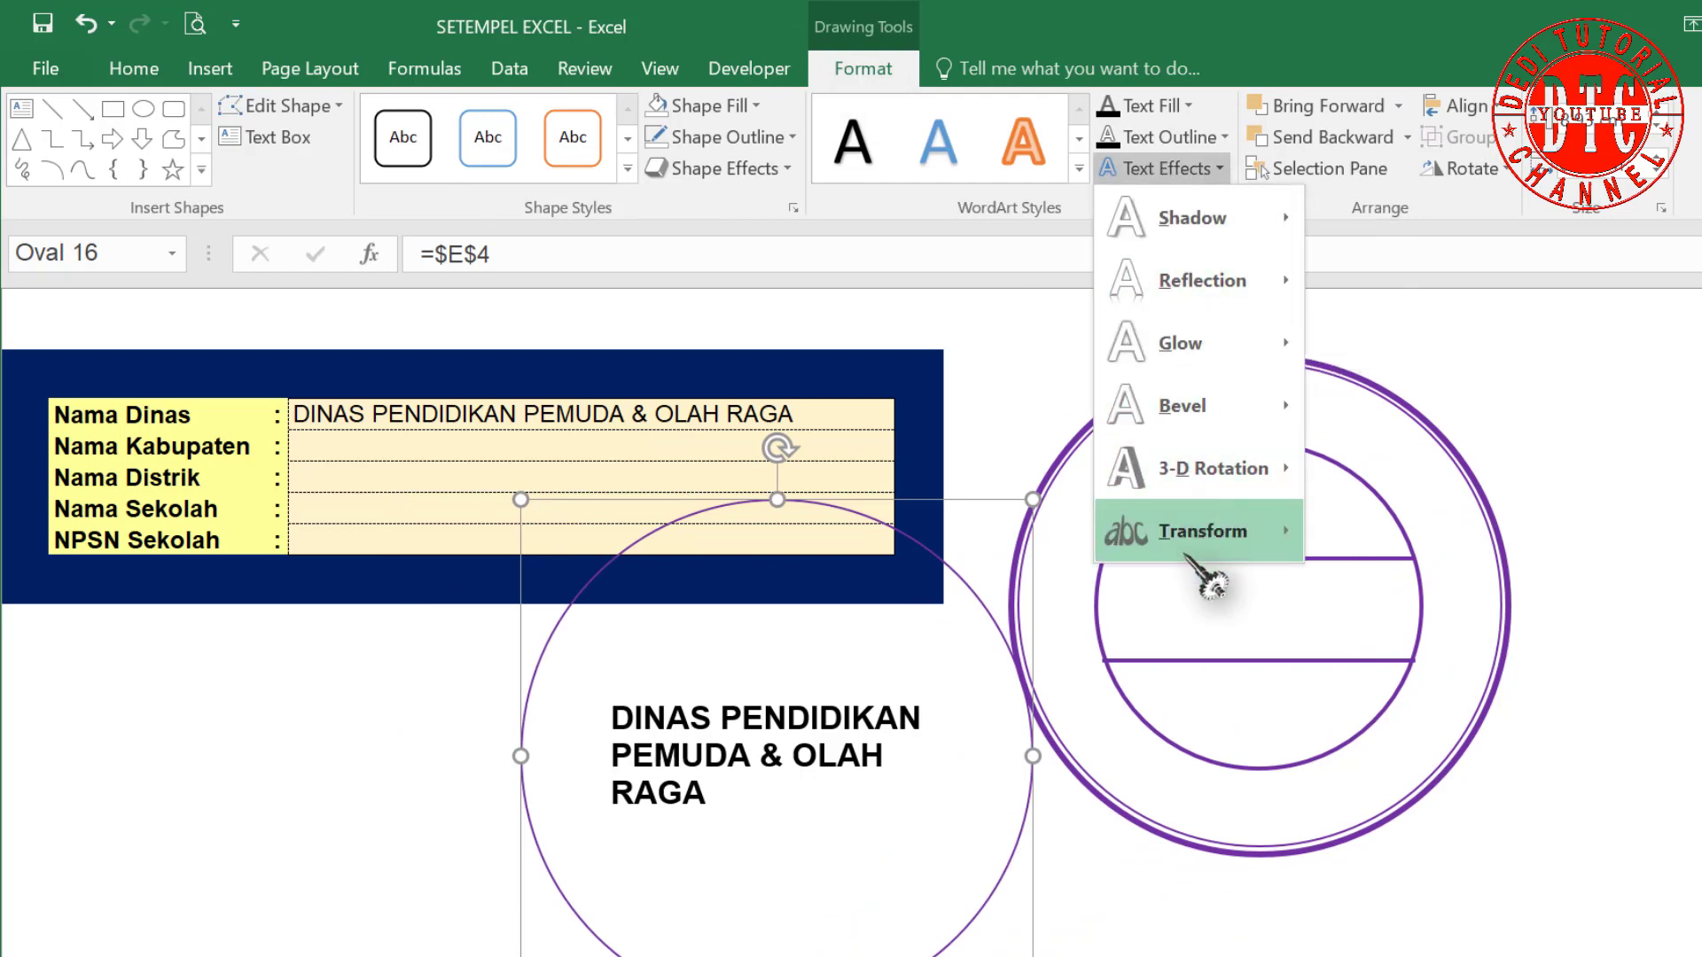
mouse_move(1200, 530)
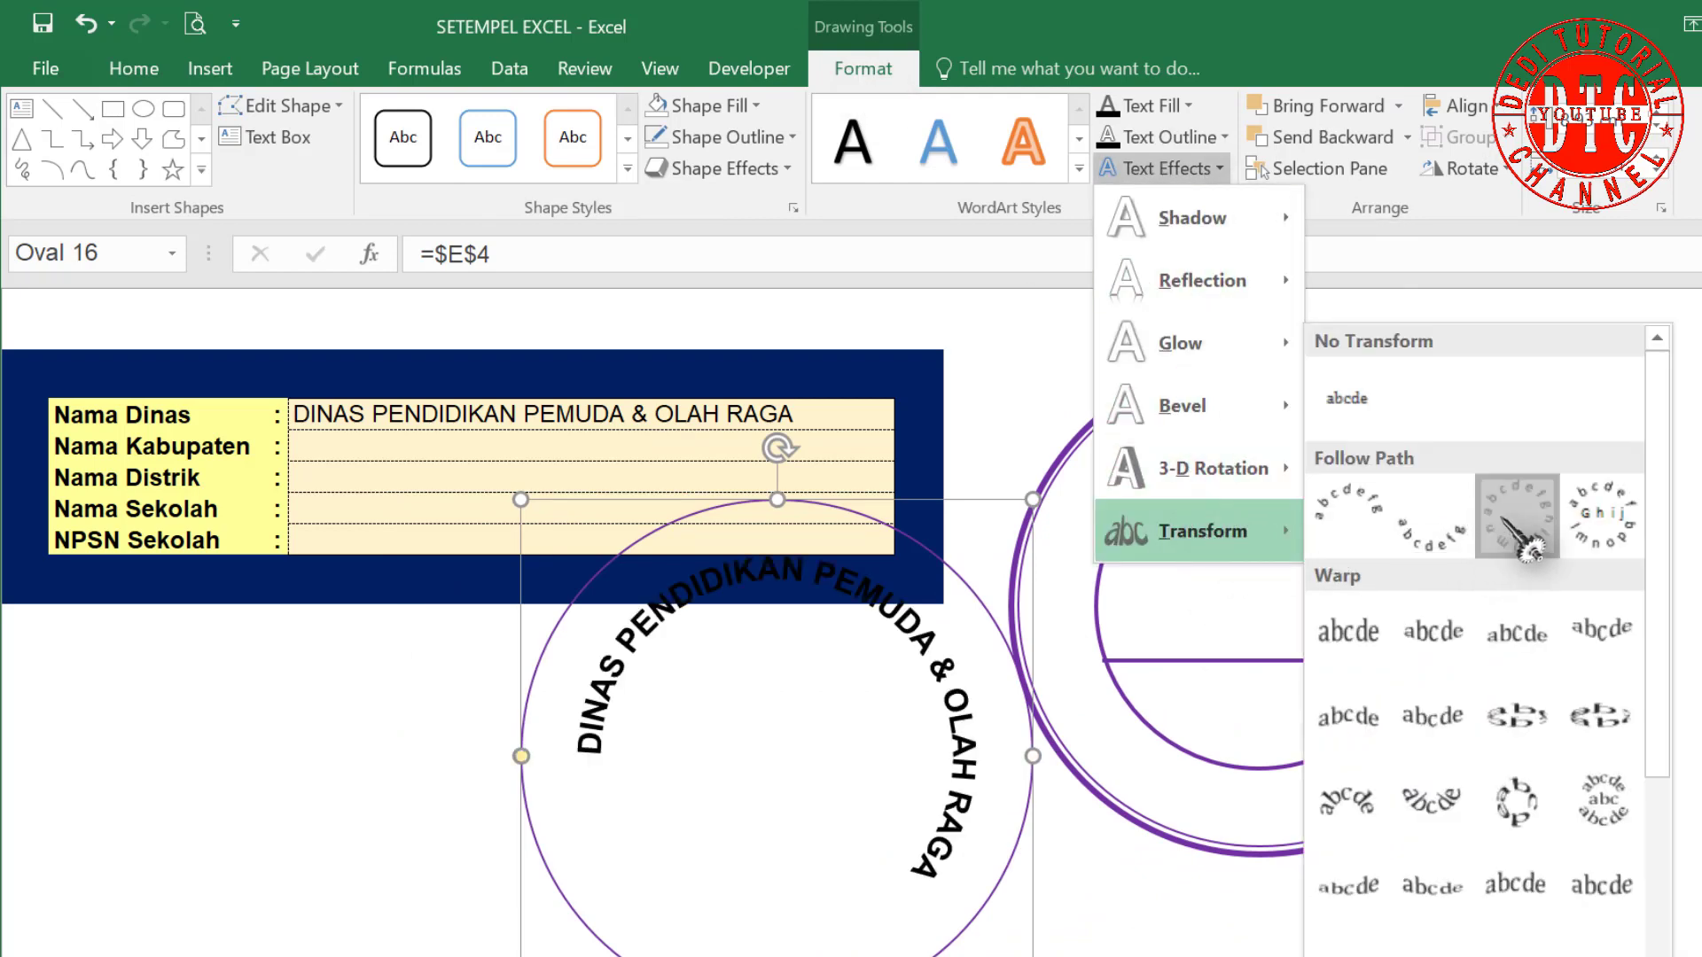
left_click(1517, 519)
left_click_drag(1029, 808, 1511, 669)
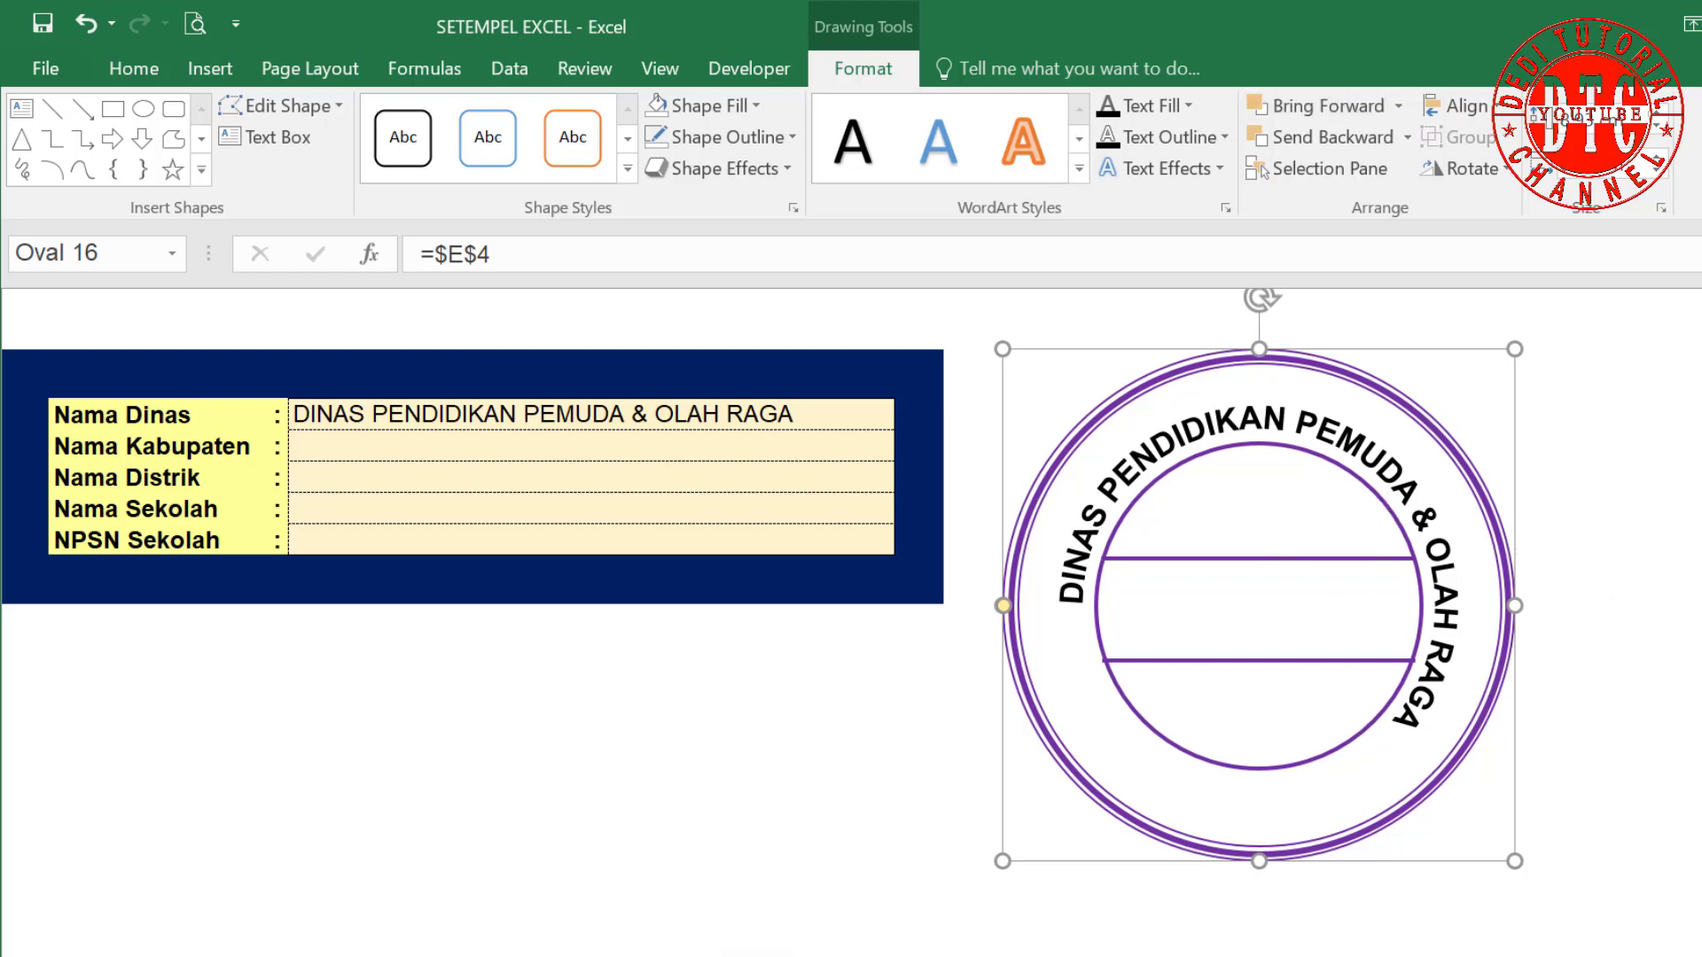
mouse_move(1003, 605)
left_mouse_down()
mouse_move(947, 602)
mouse_move(980, 403)
left_mouse_up()
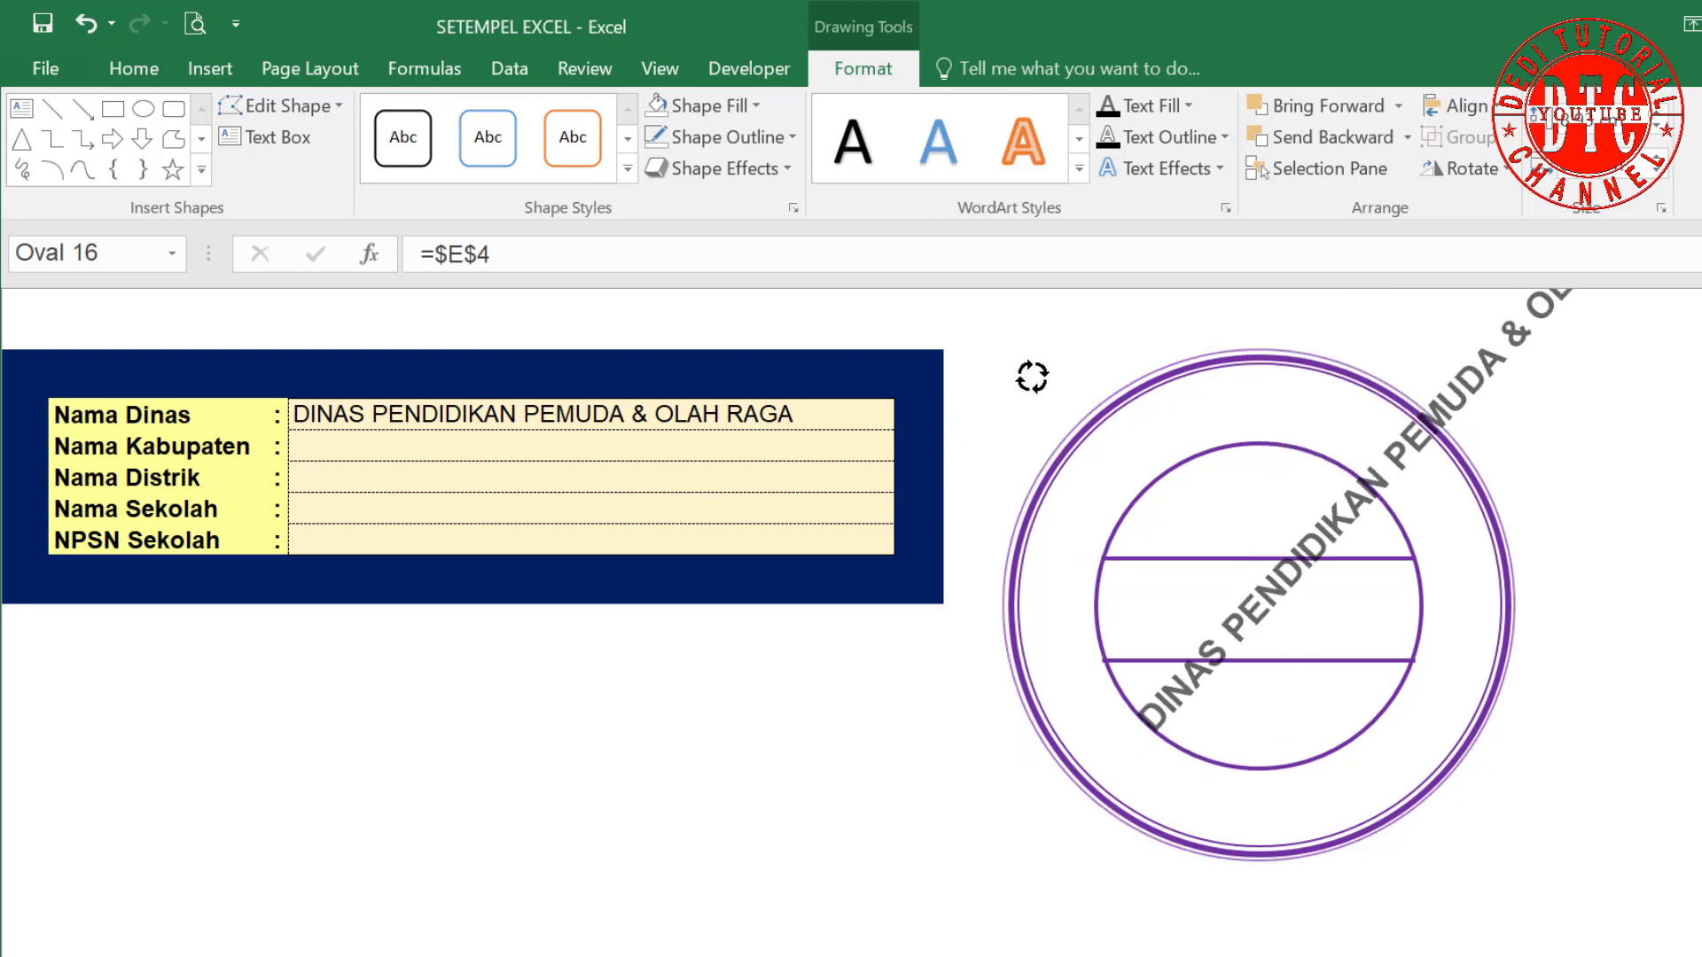
mouse_move(1008, 417)
left_mouse_down()
mouse_move(1056, 364)
mouse_move(1160, 316)
left_mouse_up()
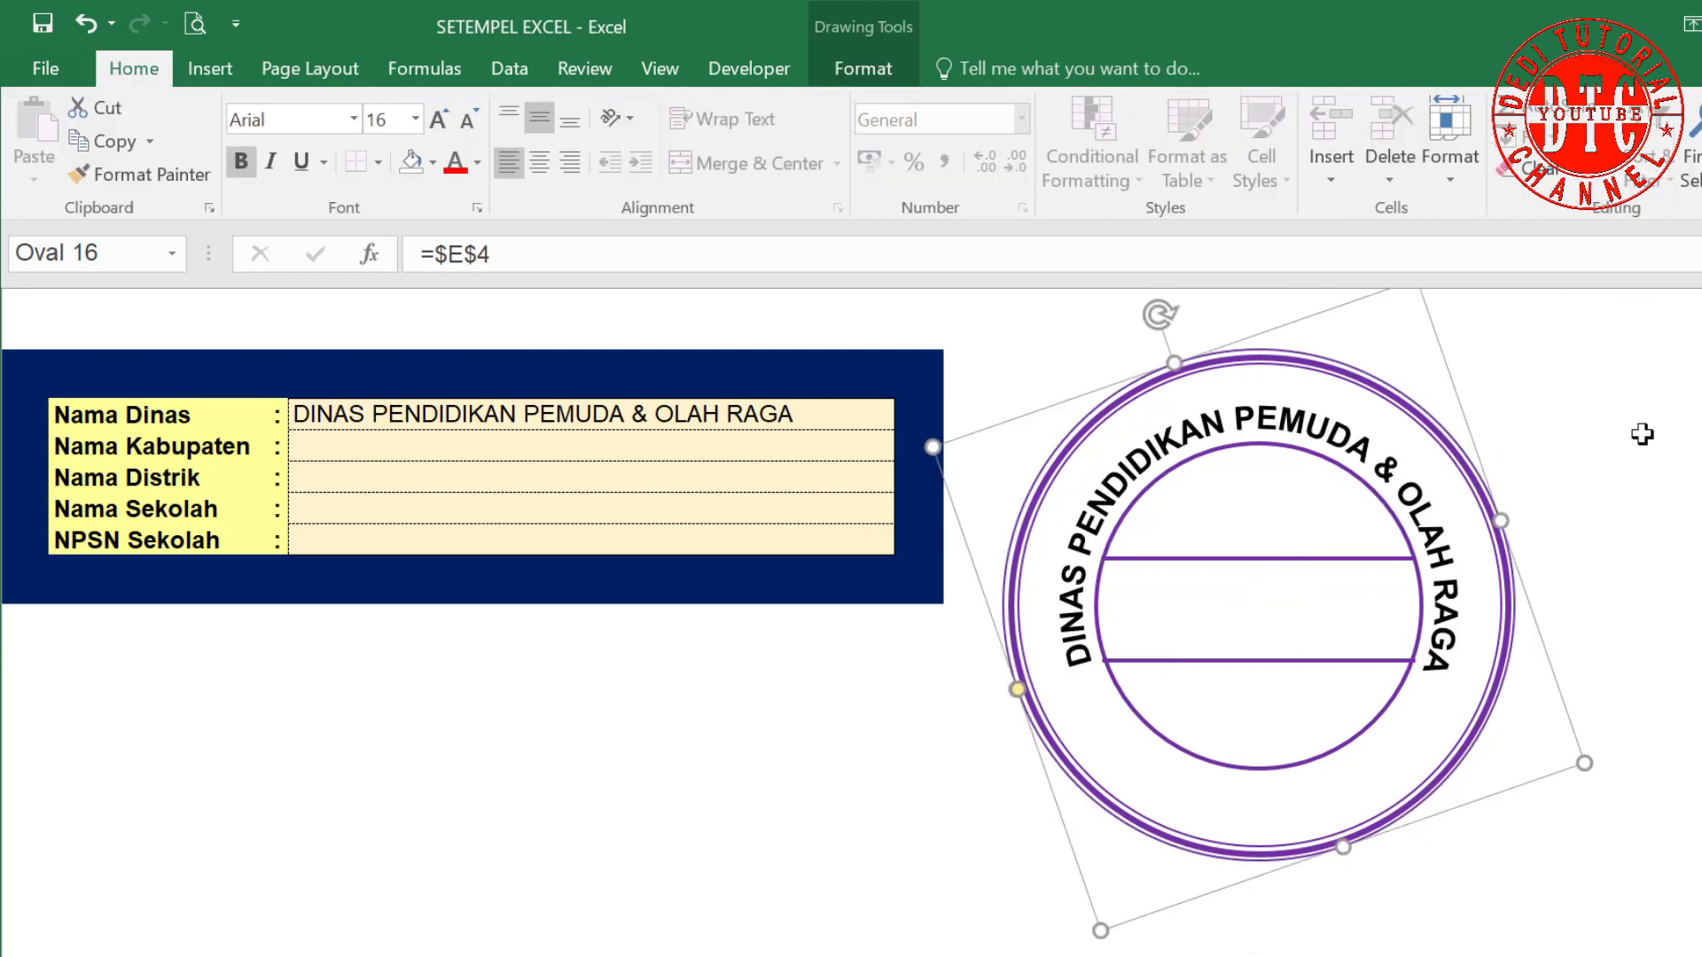
Set the curved-text shape to No Fill and No Outline.
left_click(1550, 744)
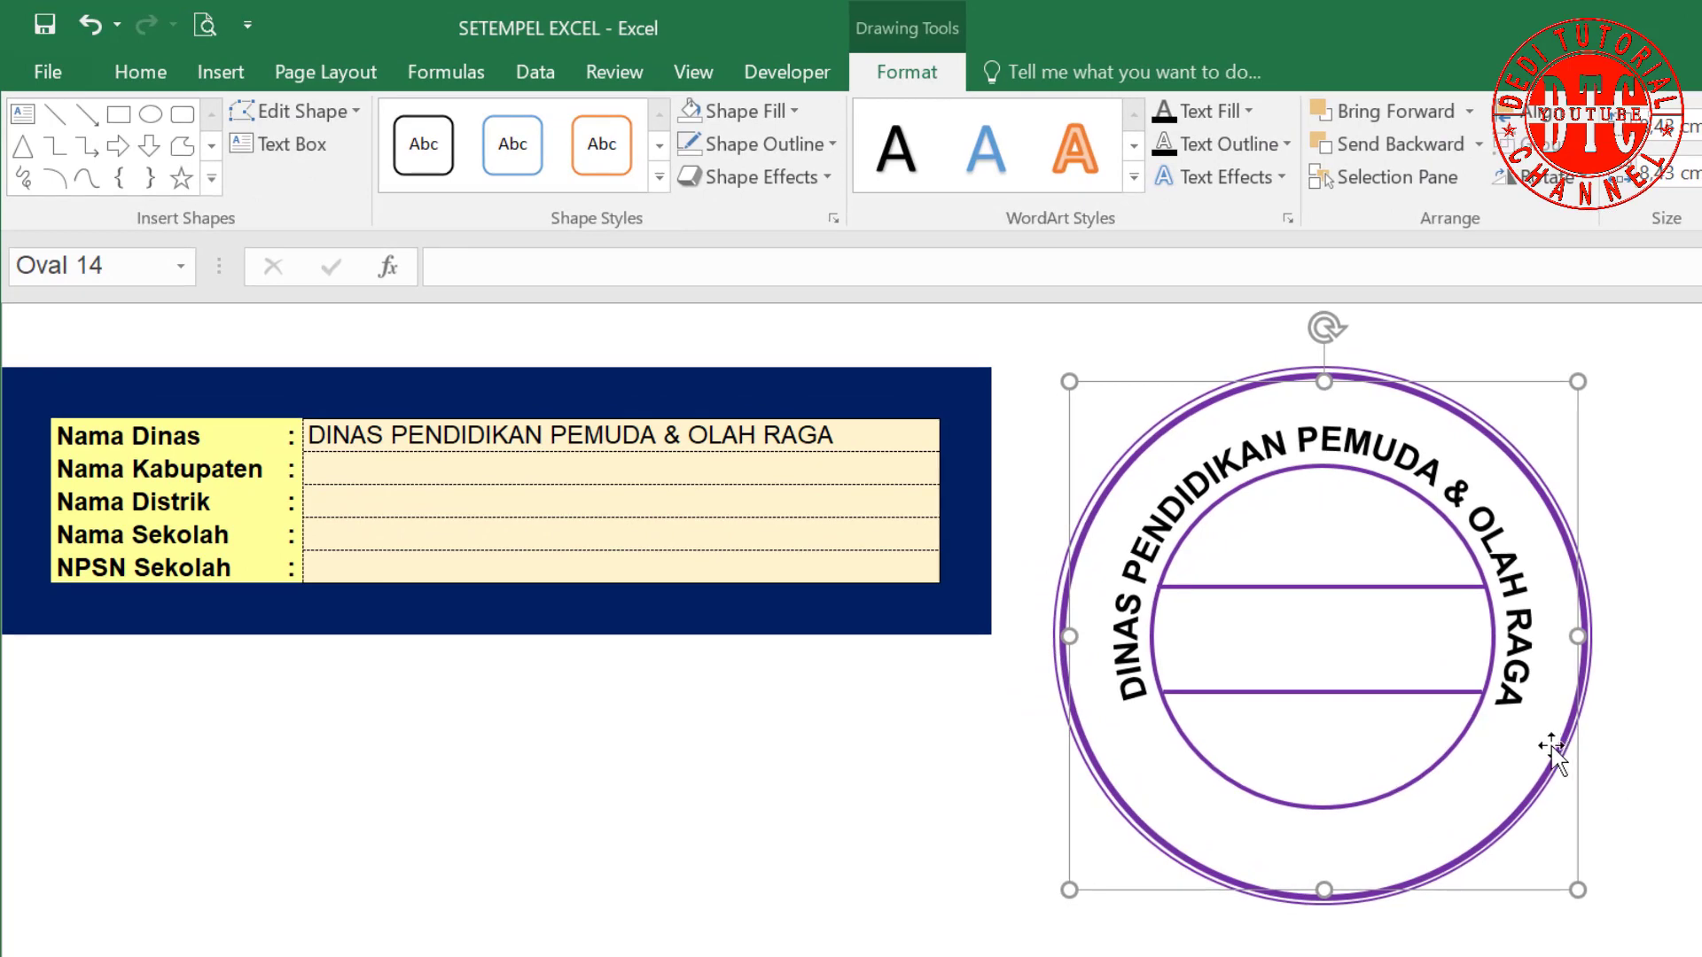
key("Escape")
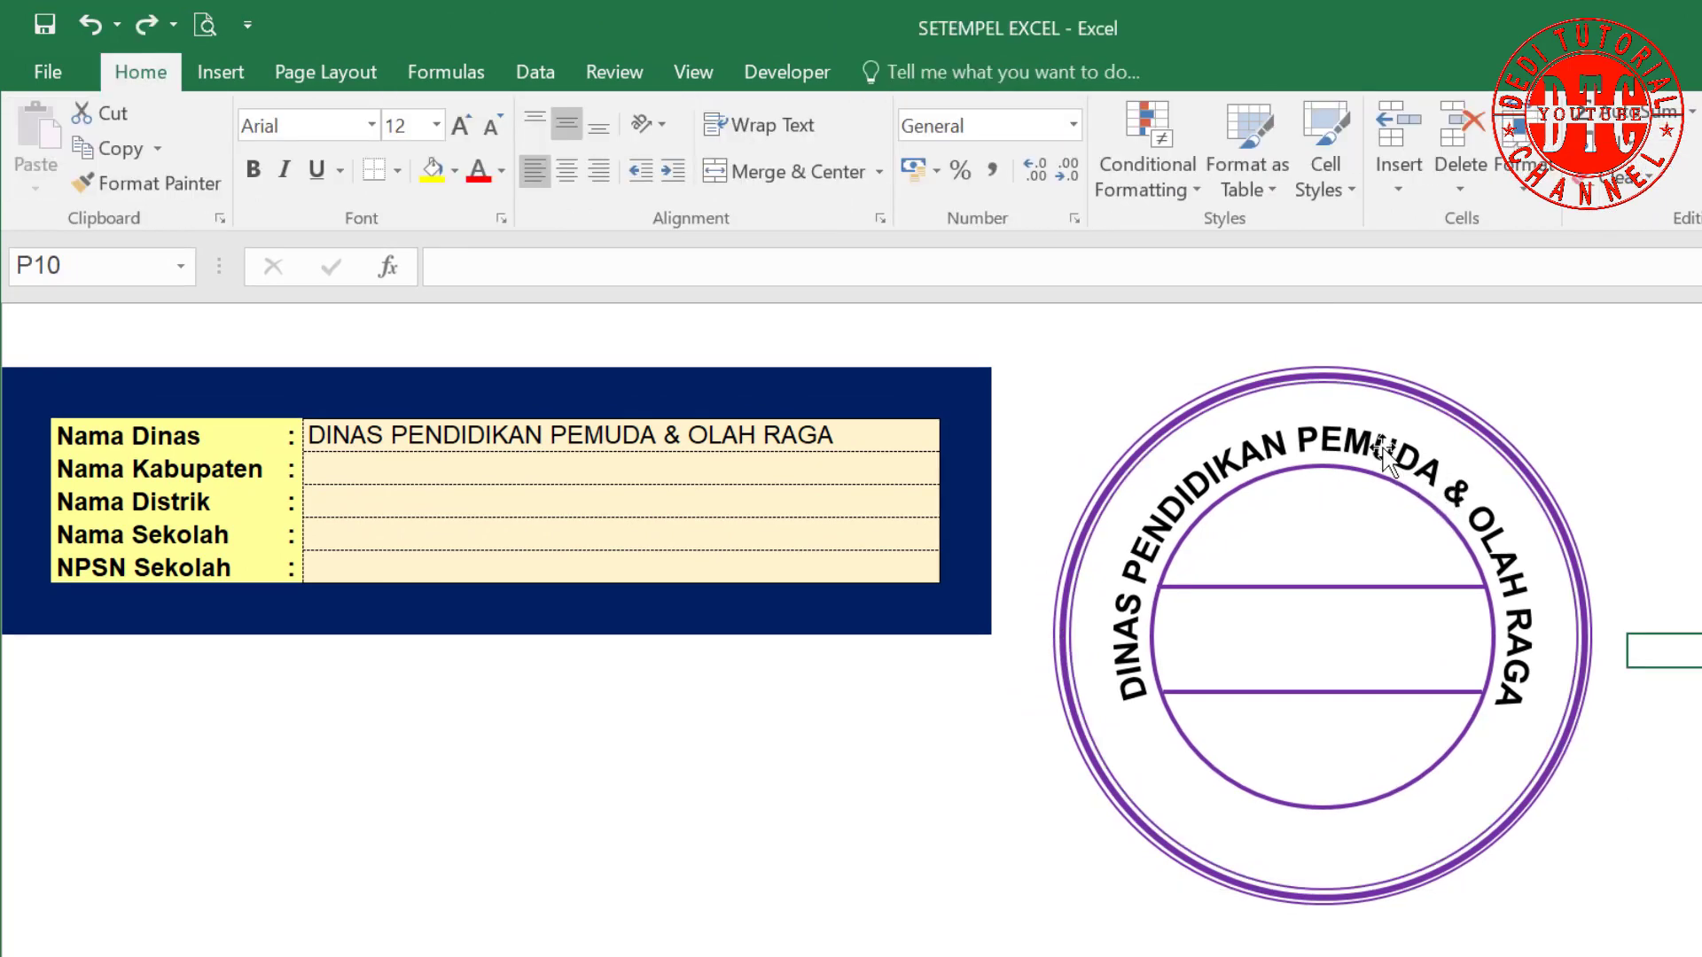
left_click(1384, 452)
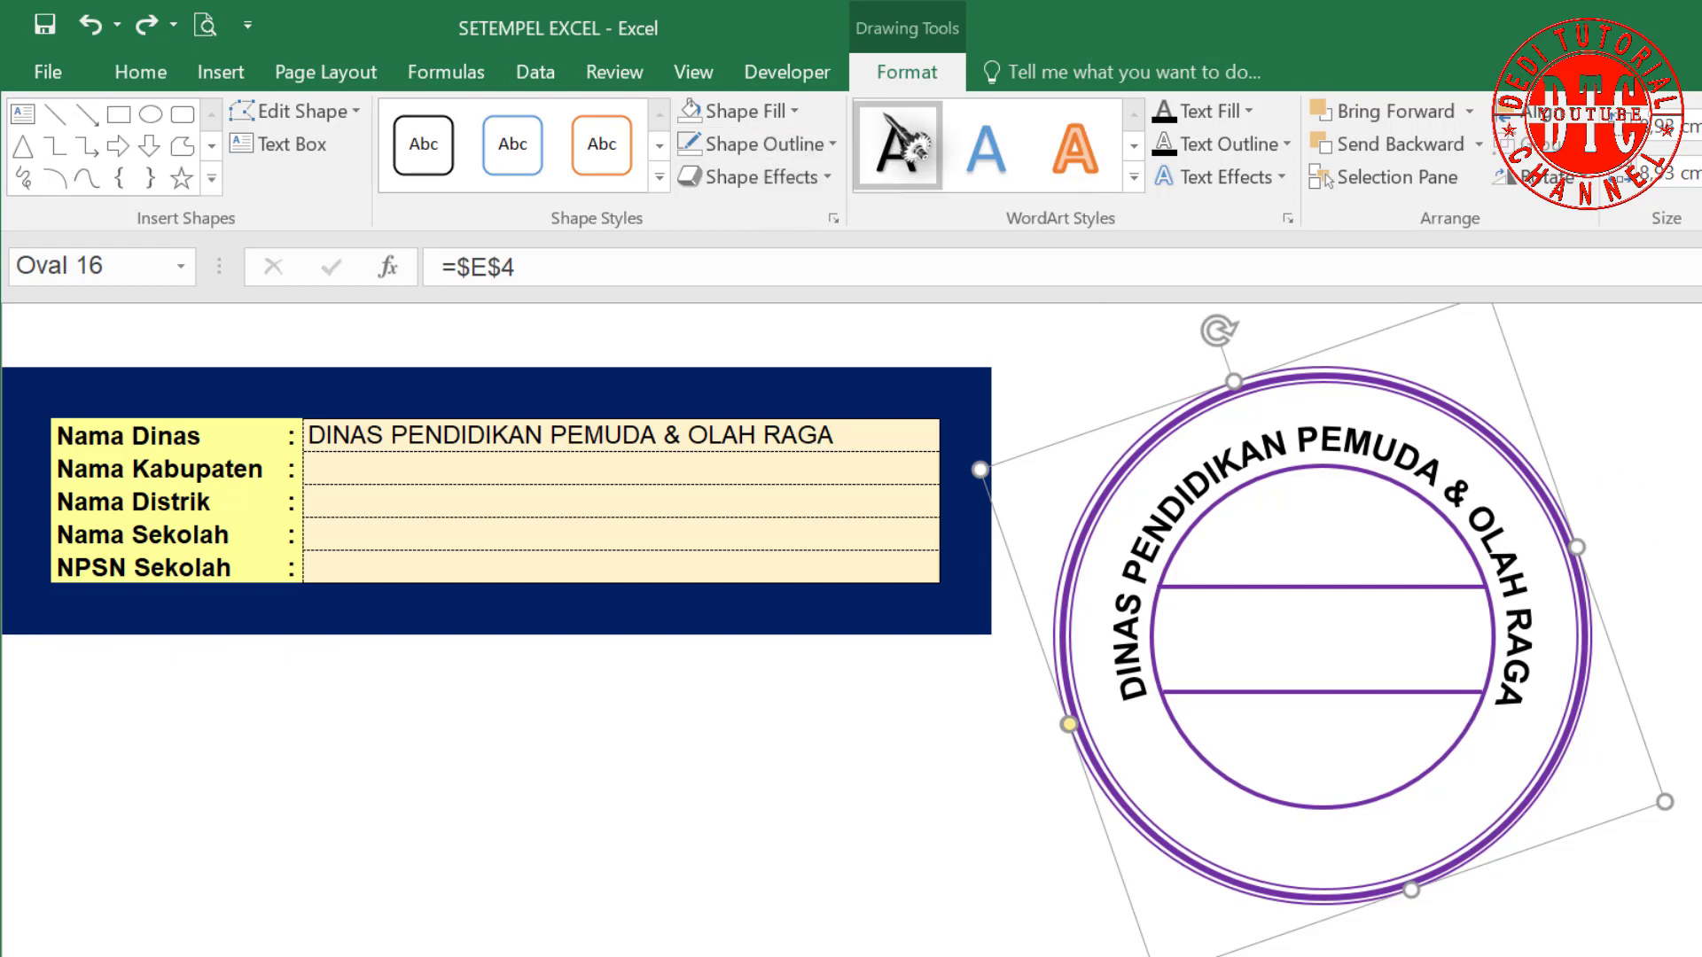
left_click(794, 110)
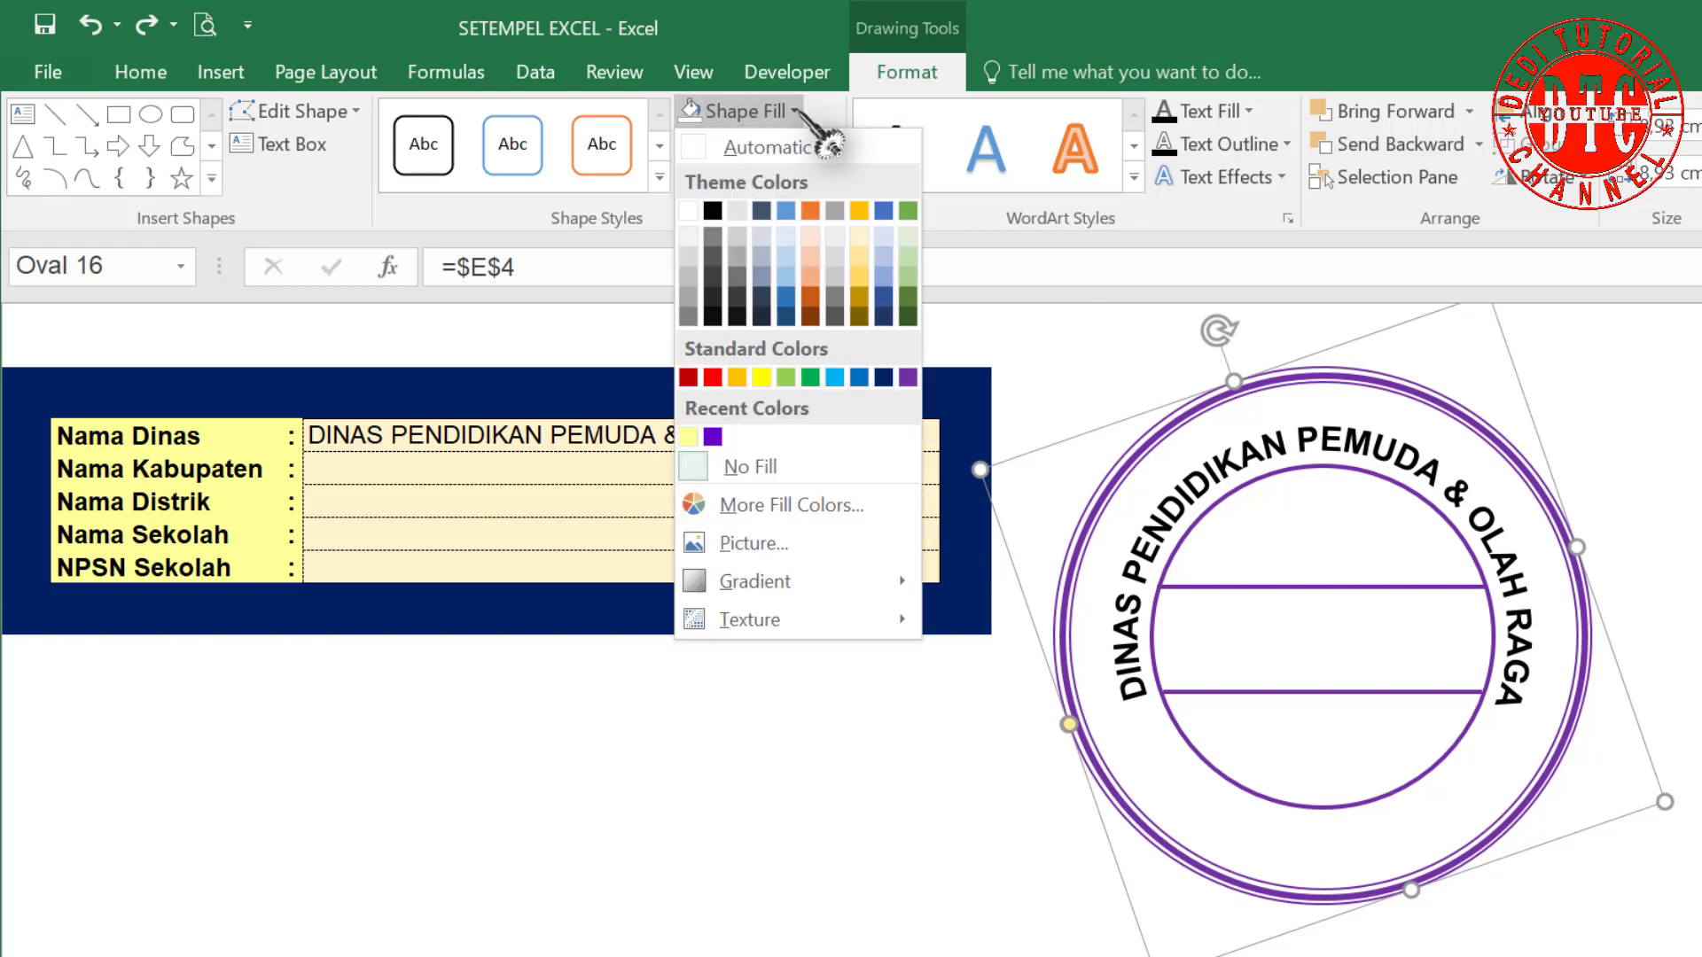
left_click(788, 470)
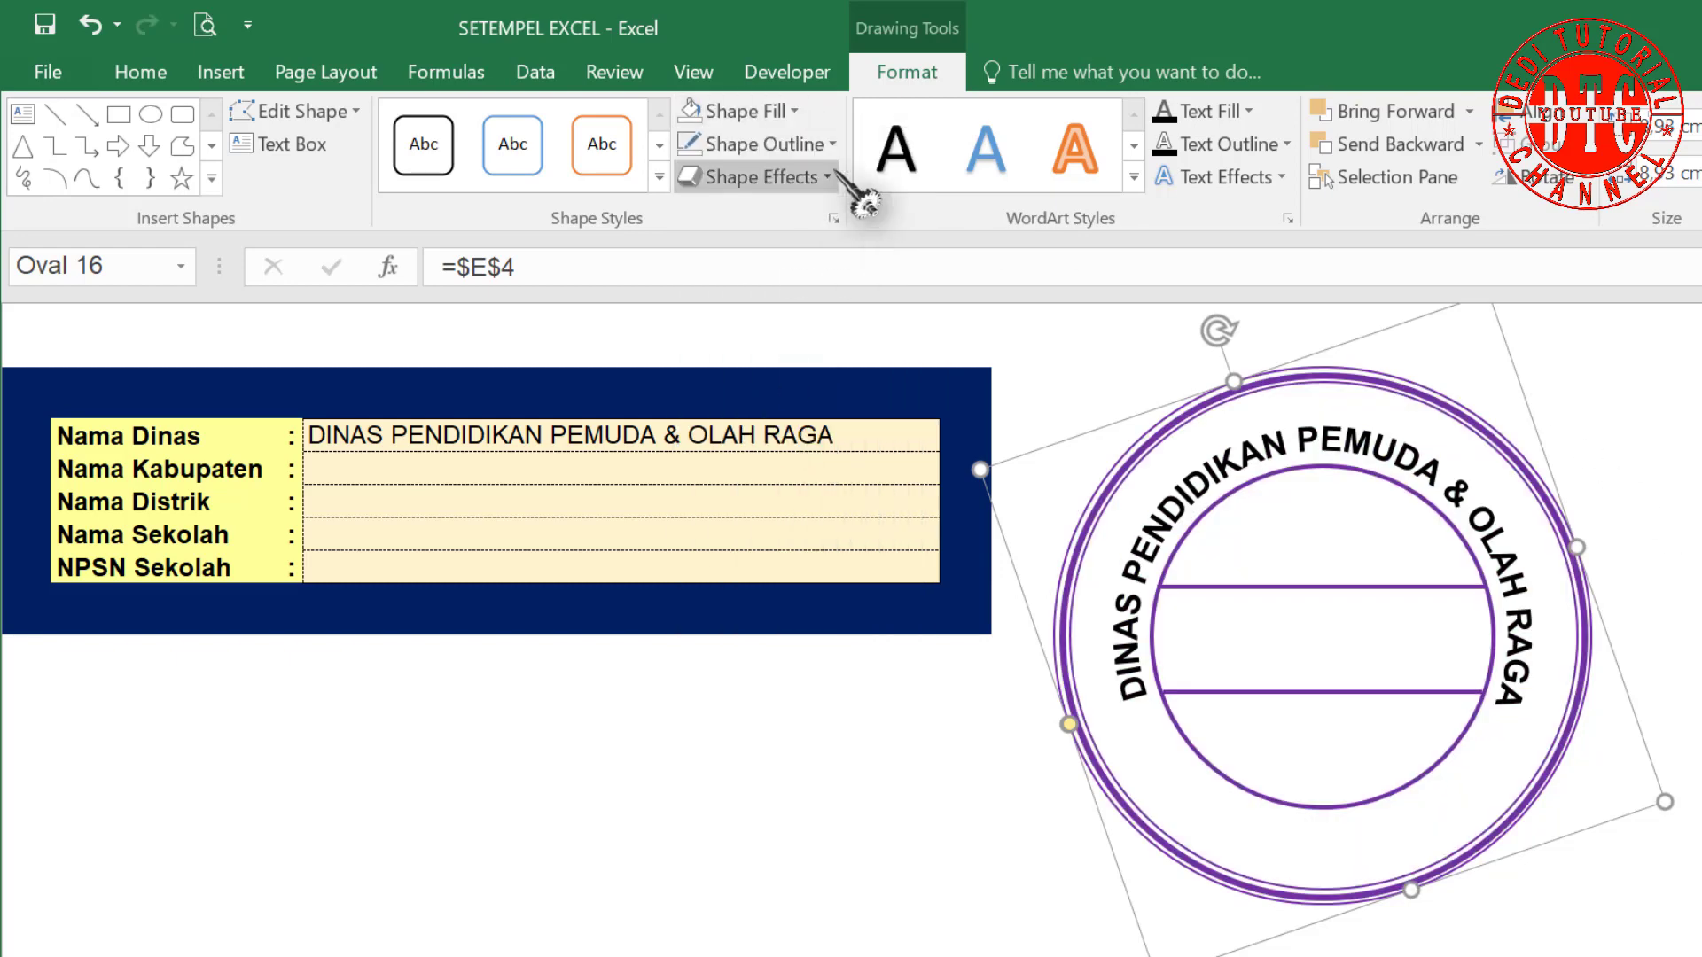
left_click(832, 144)
left_click(763, 499)
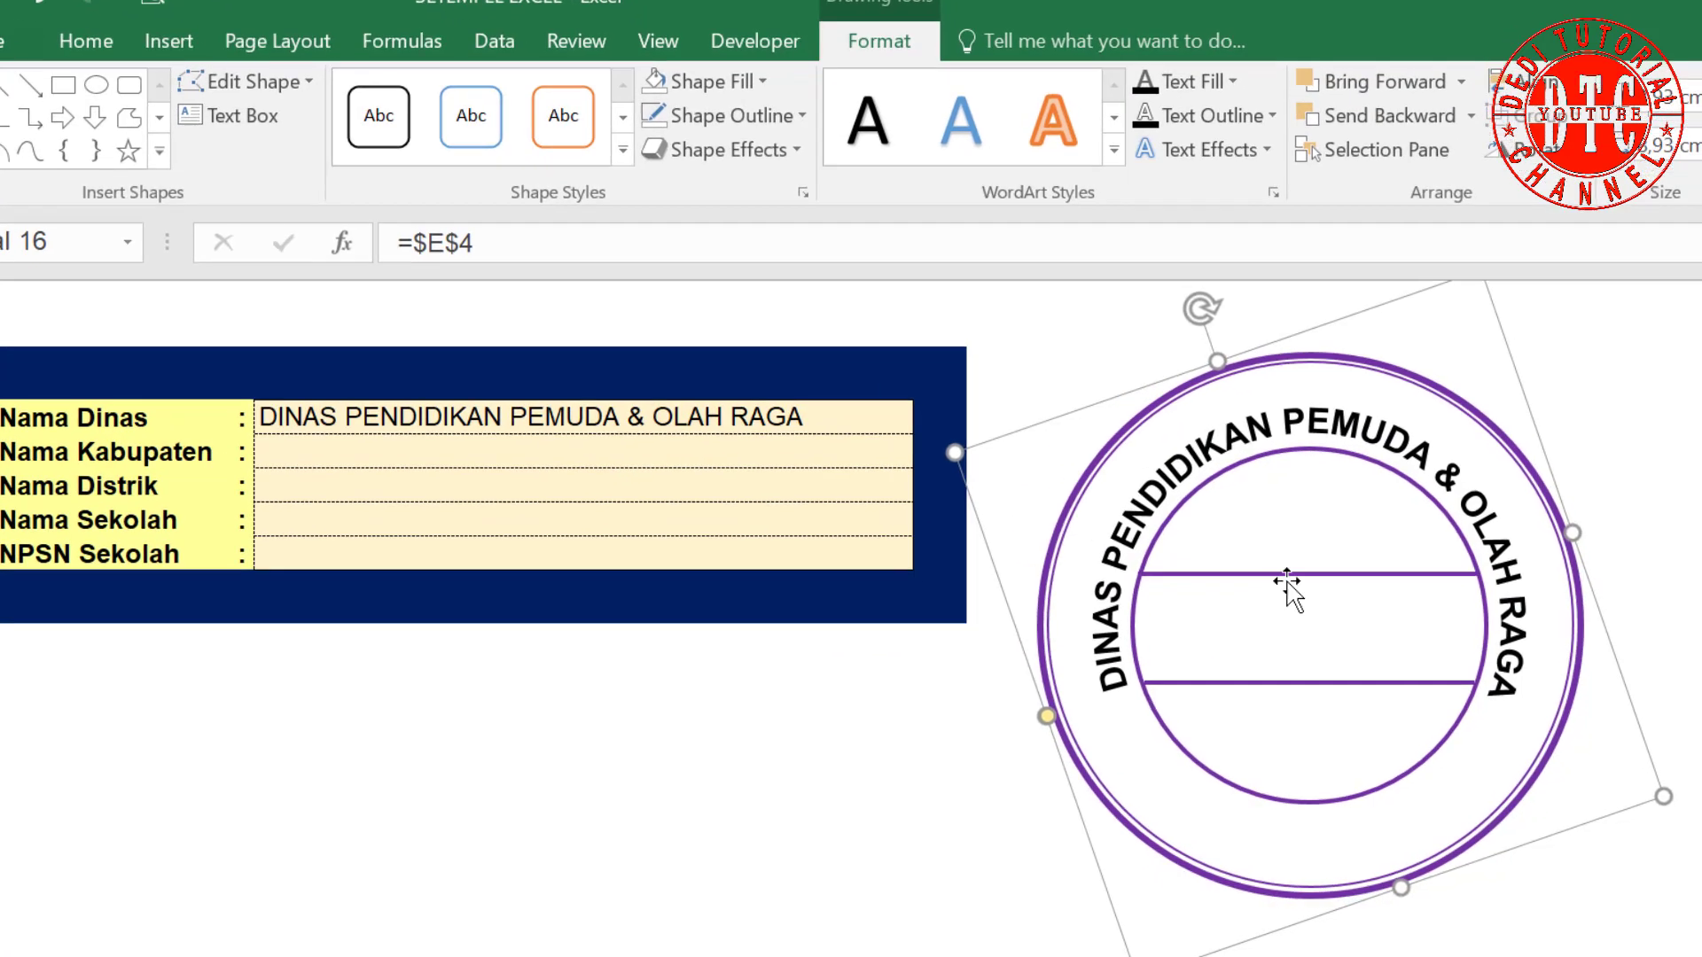
Shrink the thin and thick outer rings inward so they hug the curved text.
left_click(1498, 638)
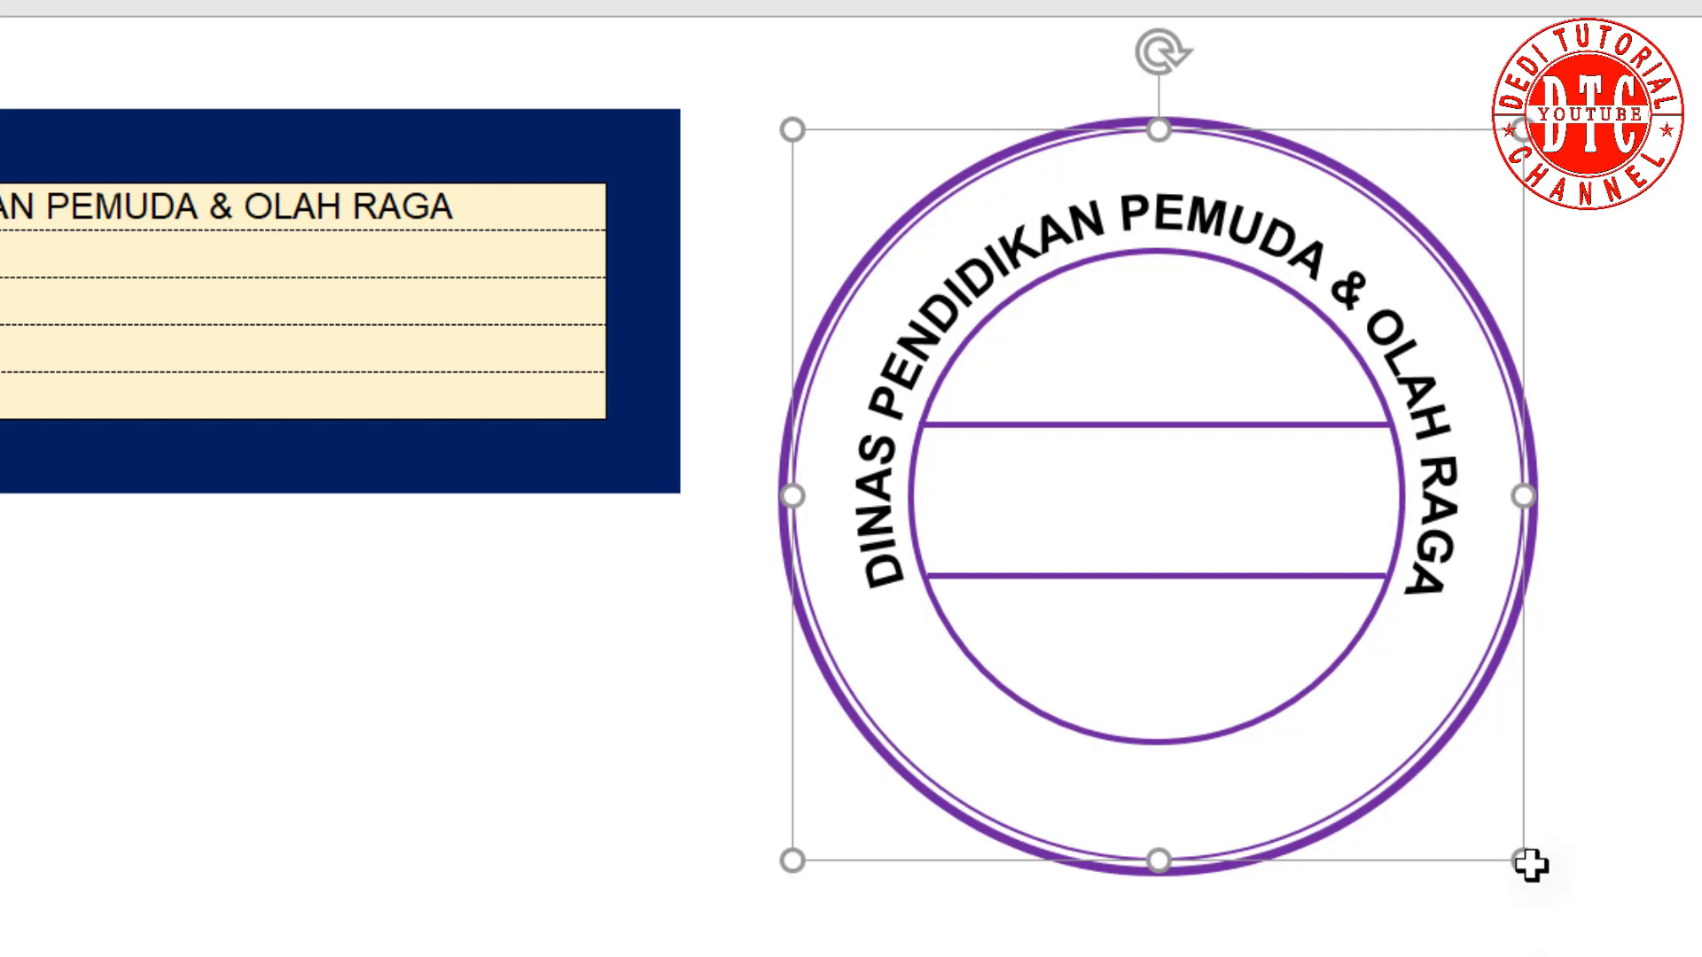
left_click_drag(1531, 866, 1485, 824)
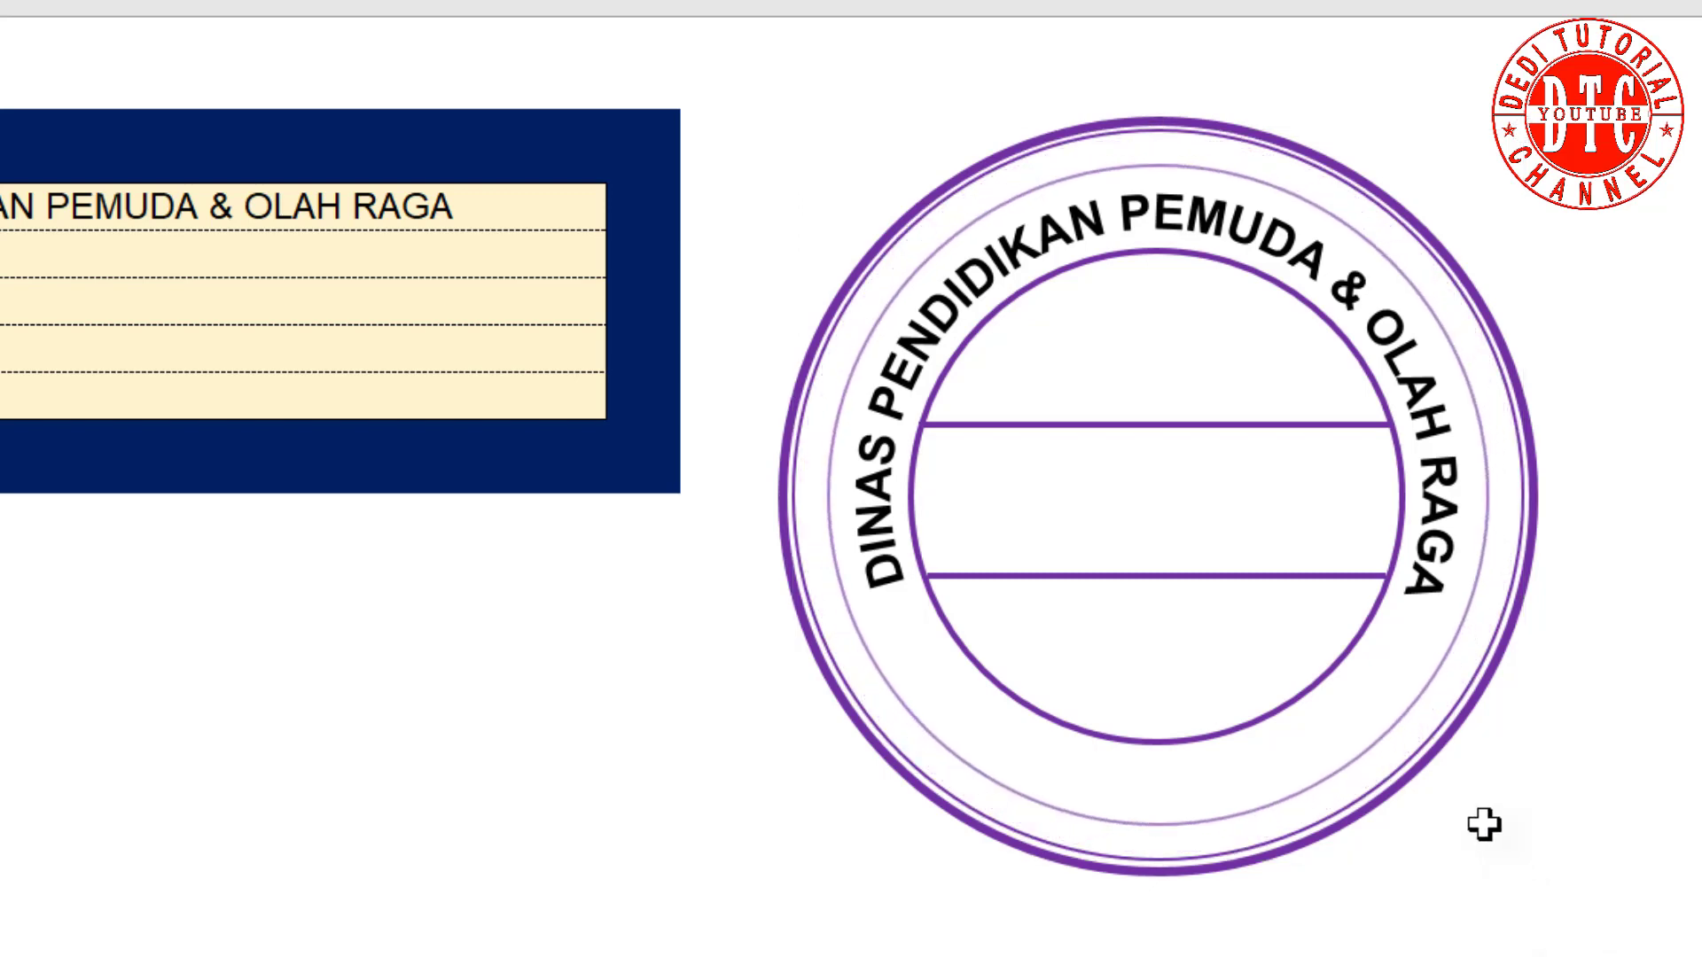
left_click_drag(1485, 825, 1478, 819)
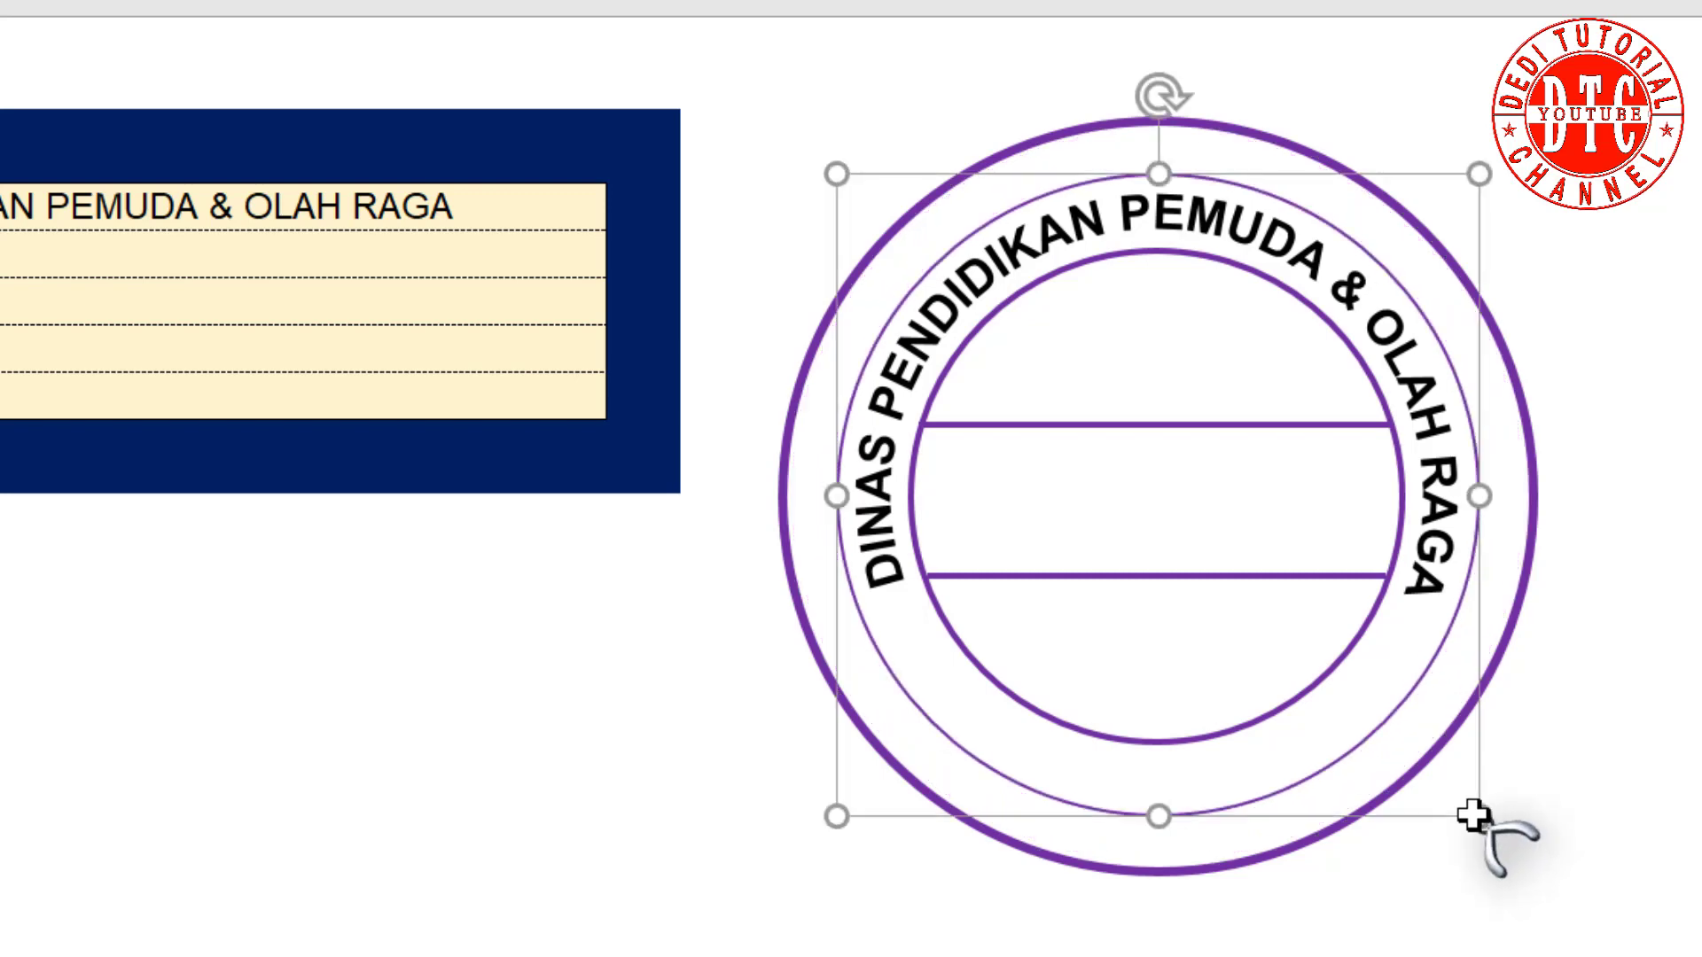
left_click(1523, 596)
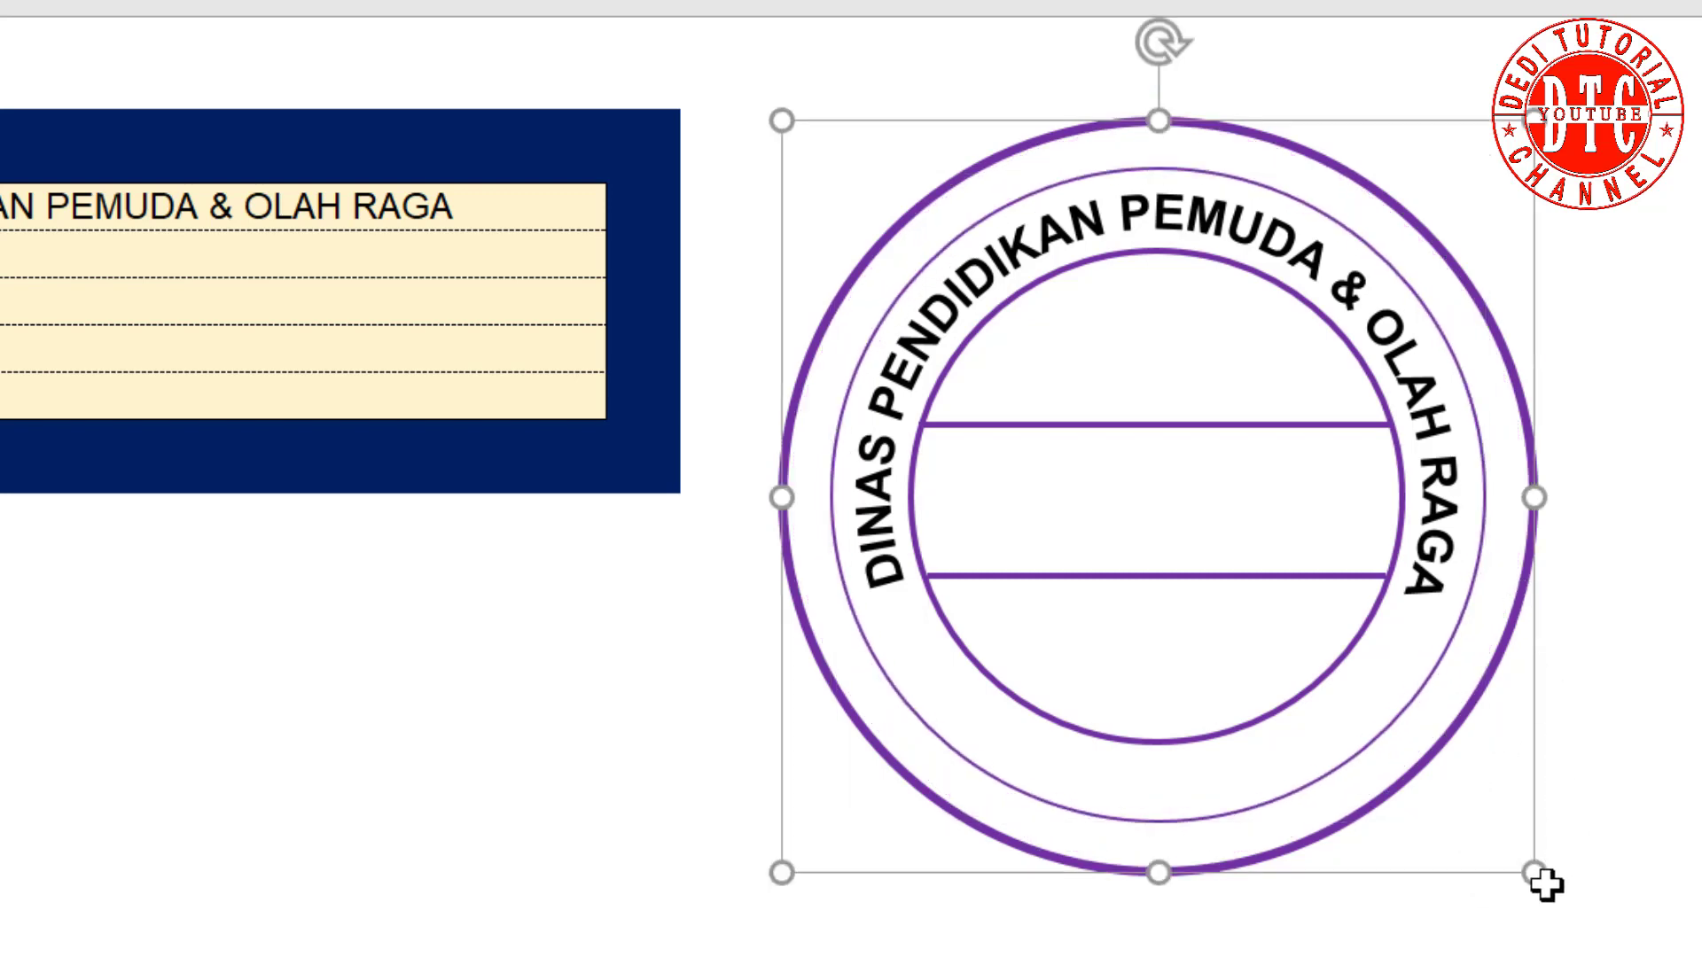
left_click_drag(1535, 873, 1490, 835)
left_click(1684, 820)
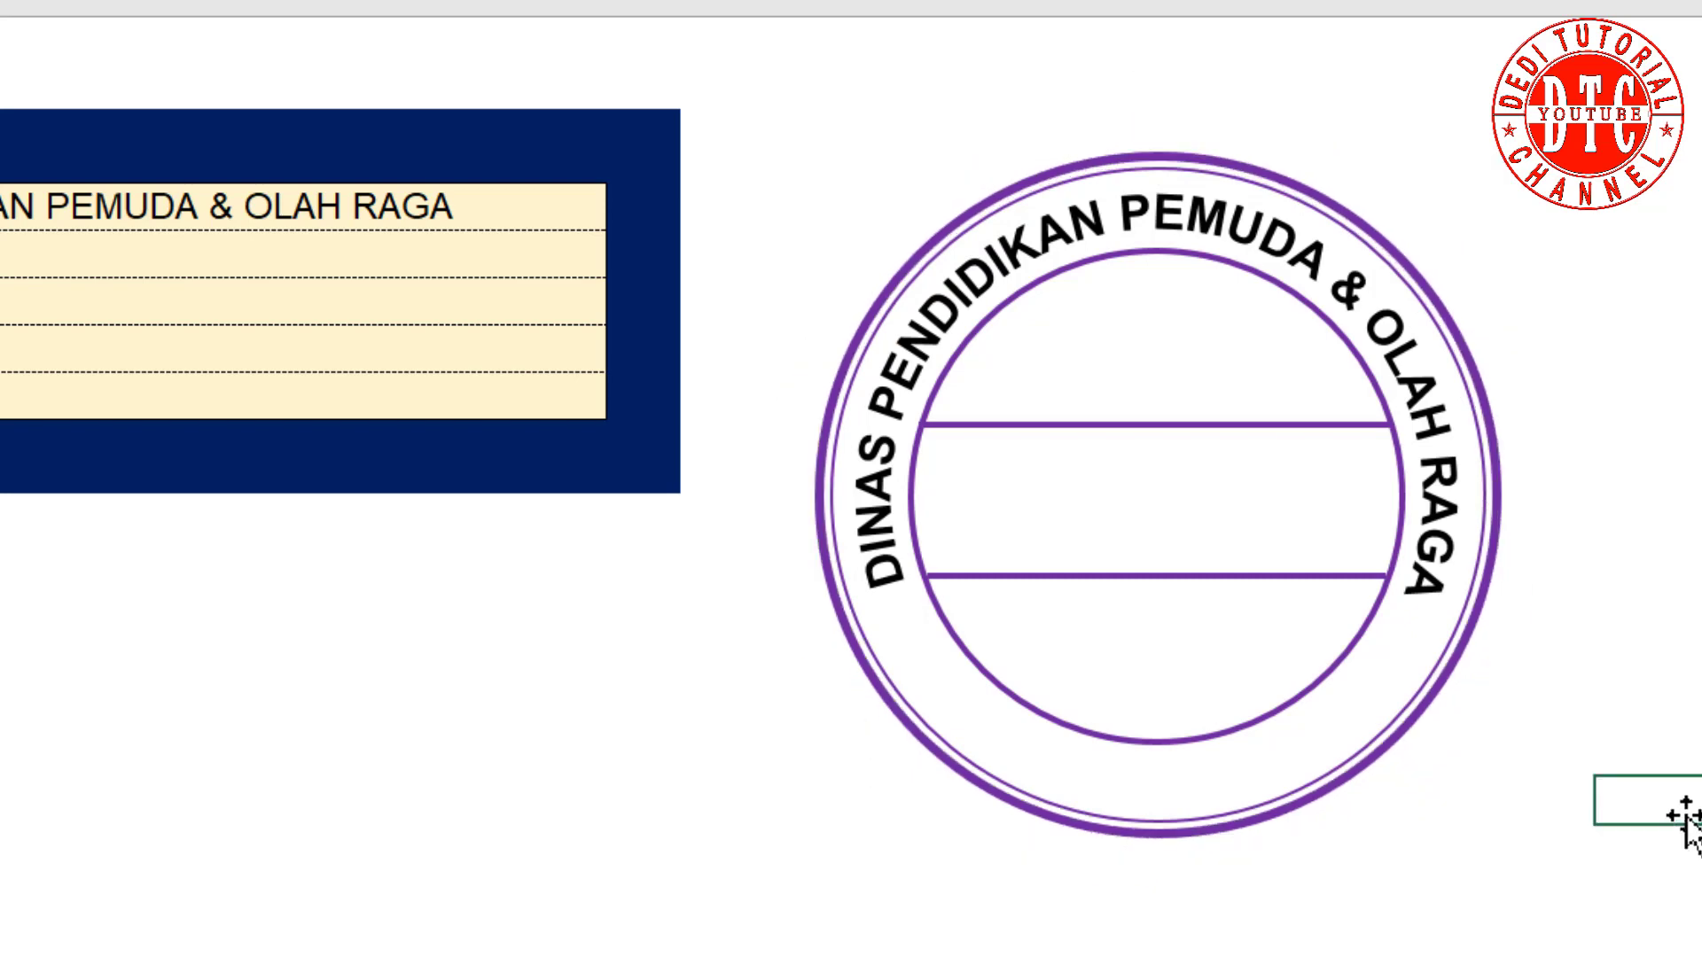
left_click(1433, 671)
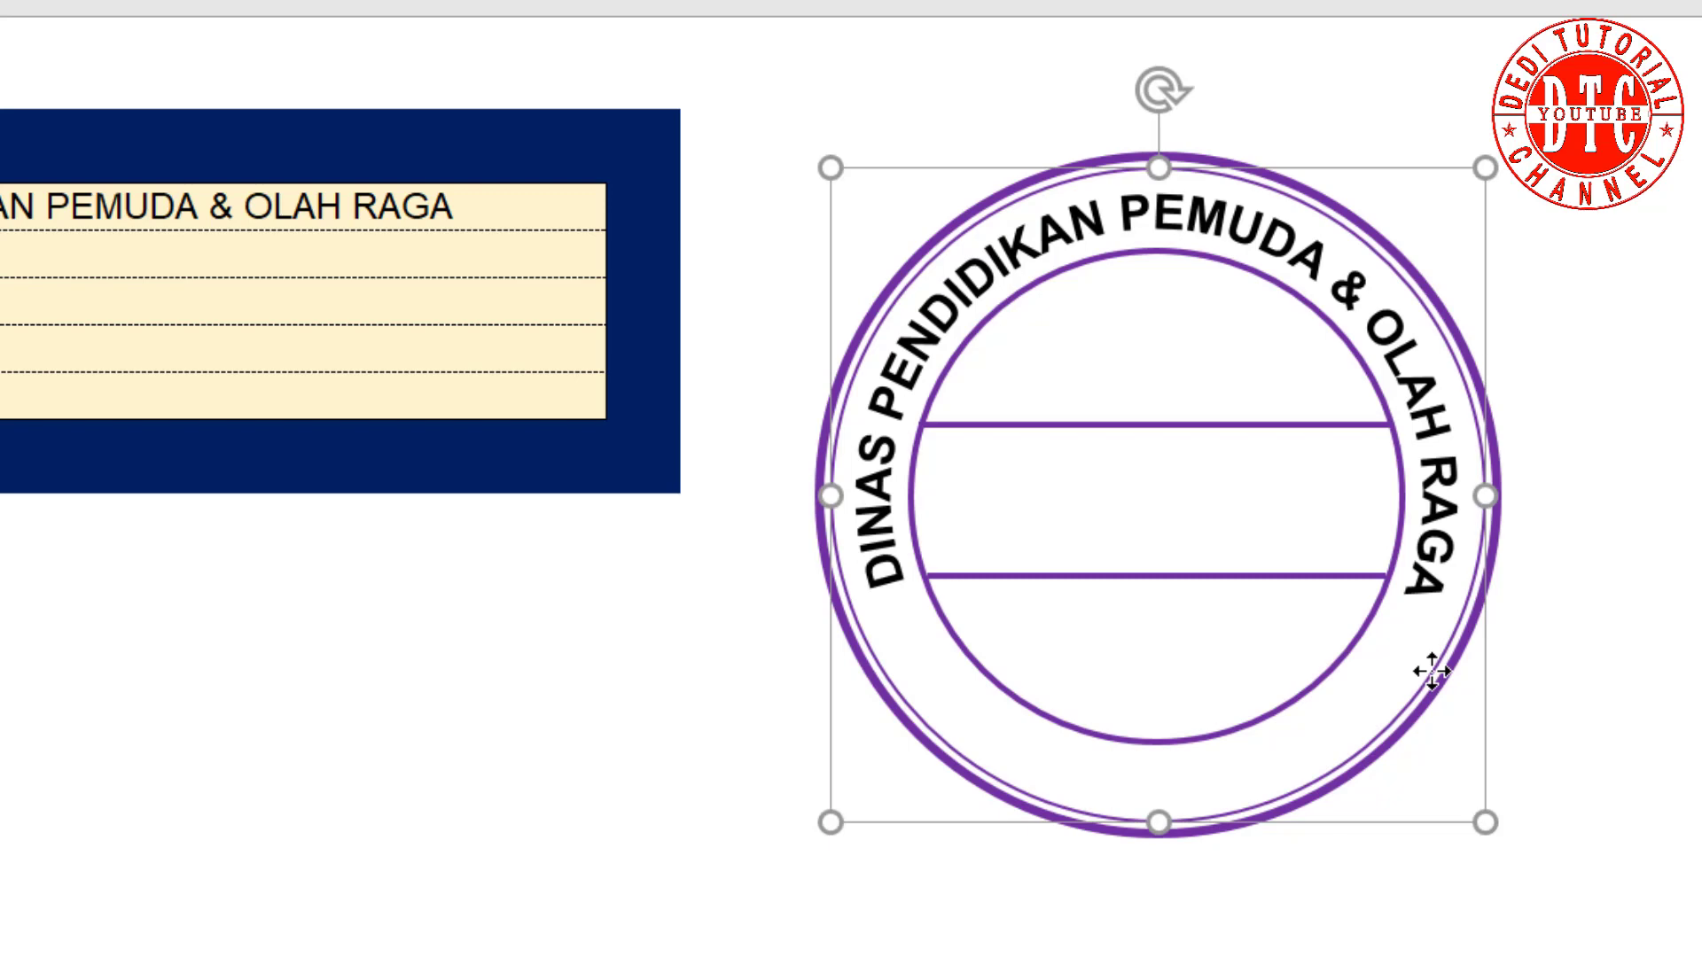
Duplicate the outer circle twice, place copies left and right of the stamp, and link the right one to E5.
key("ctrl+d")
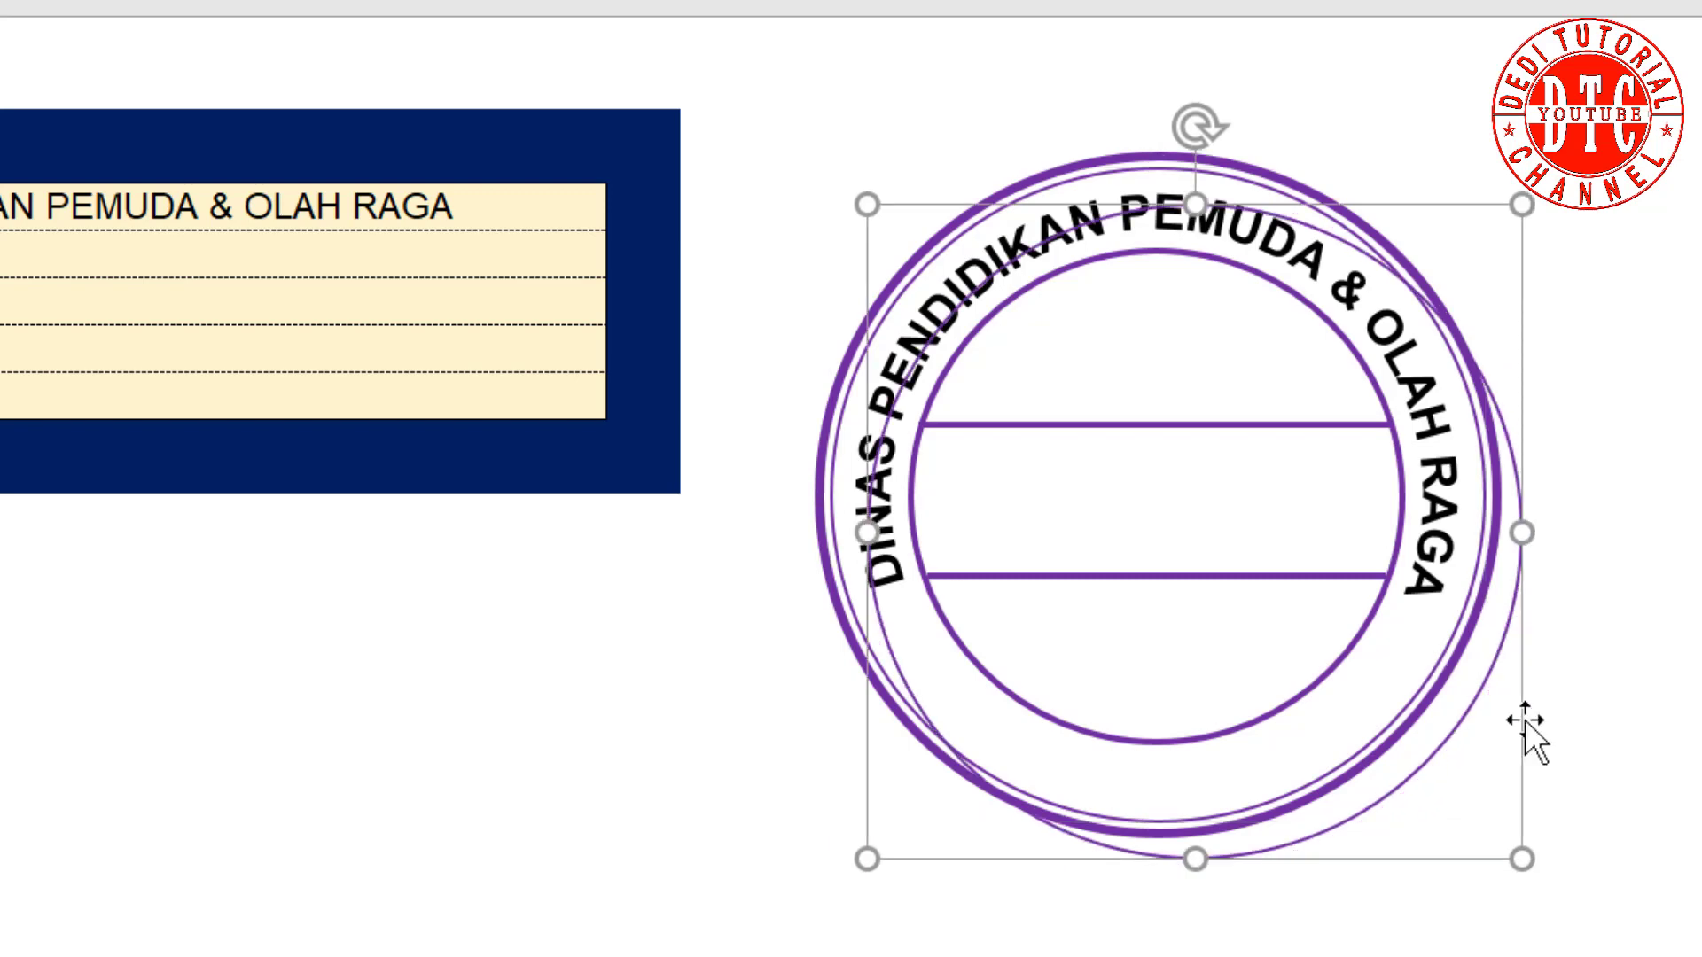
key("ctrl+d")
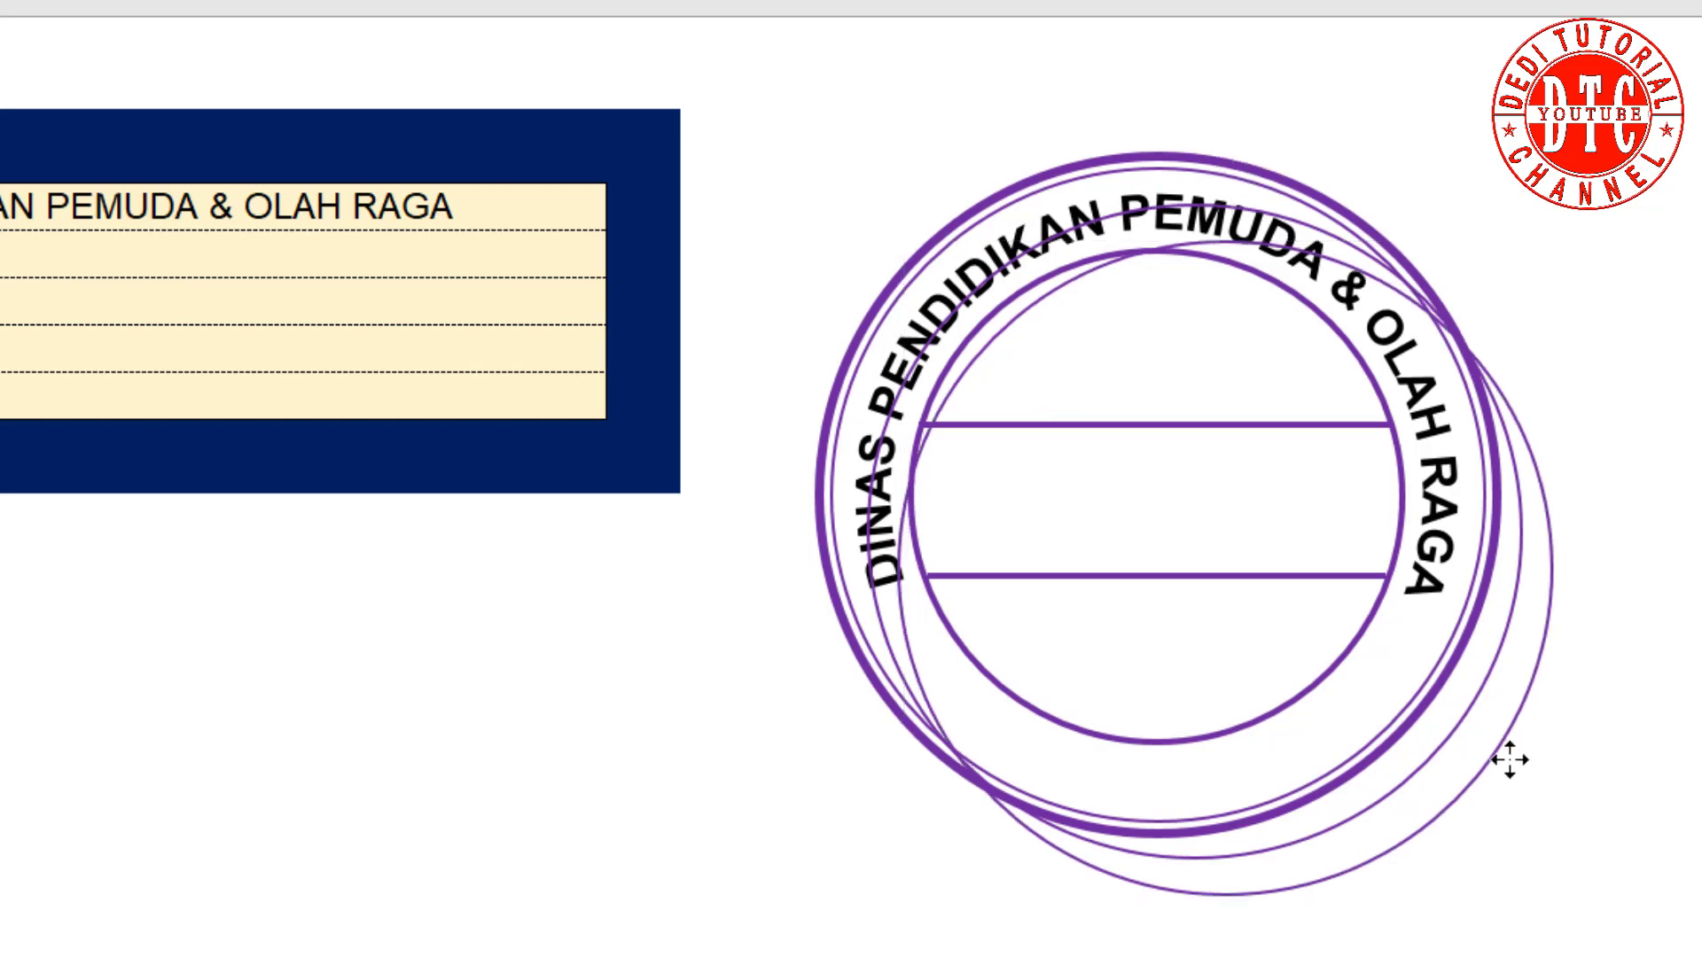
left_click_drag(1556, 742, 374, 884)
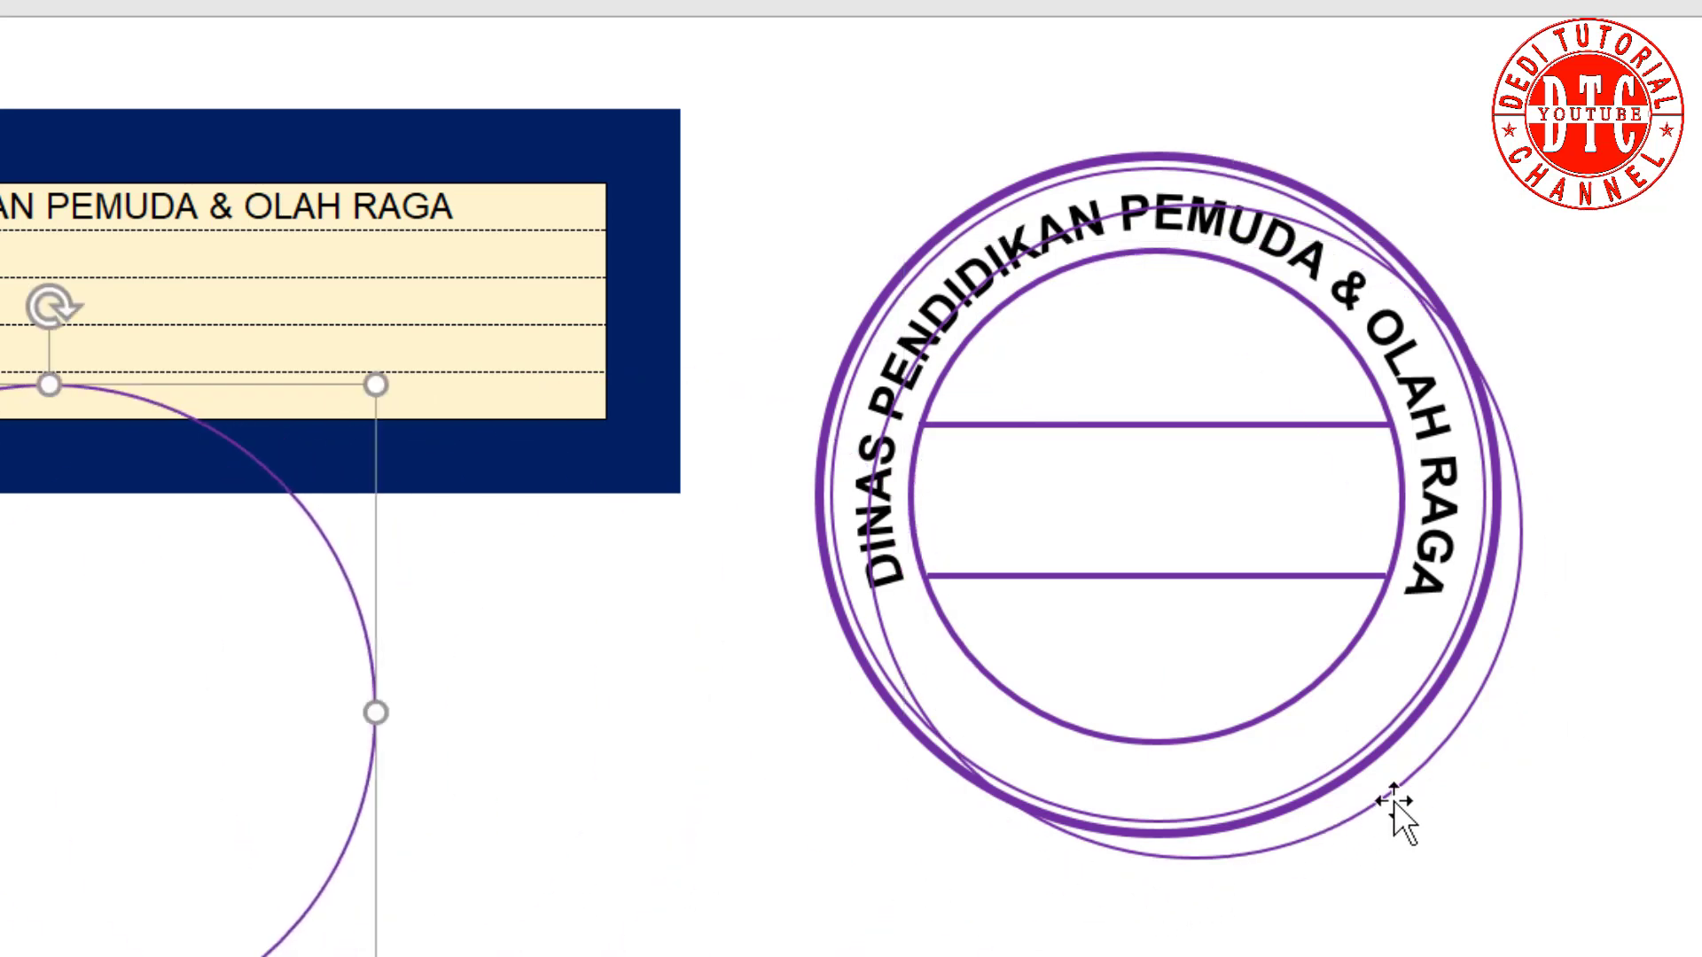
left_click_drag(1394, 799, 1697, 953)
type("=")
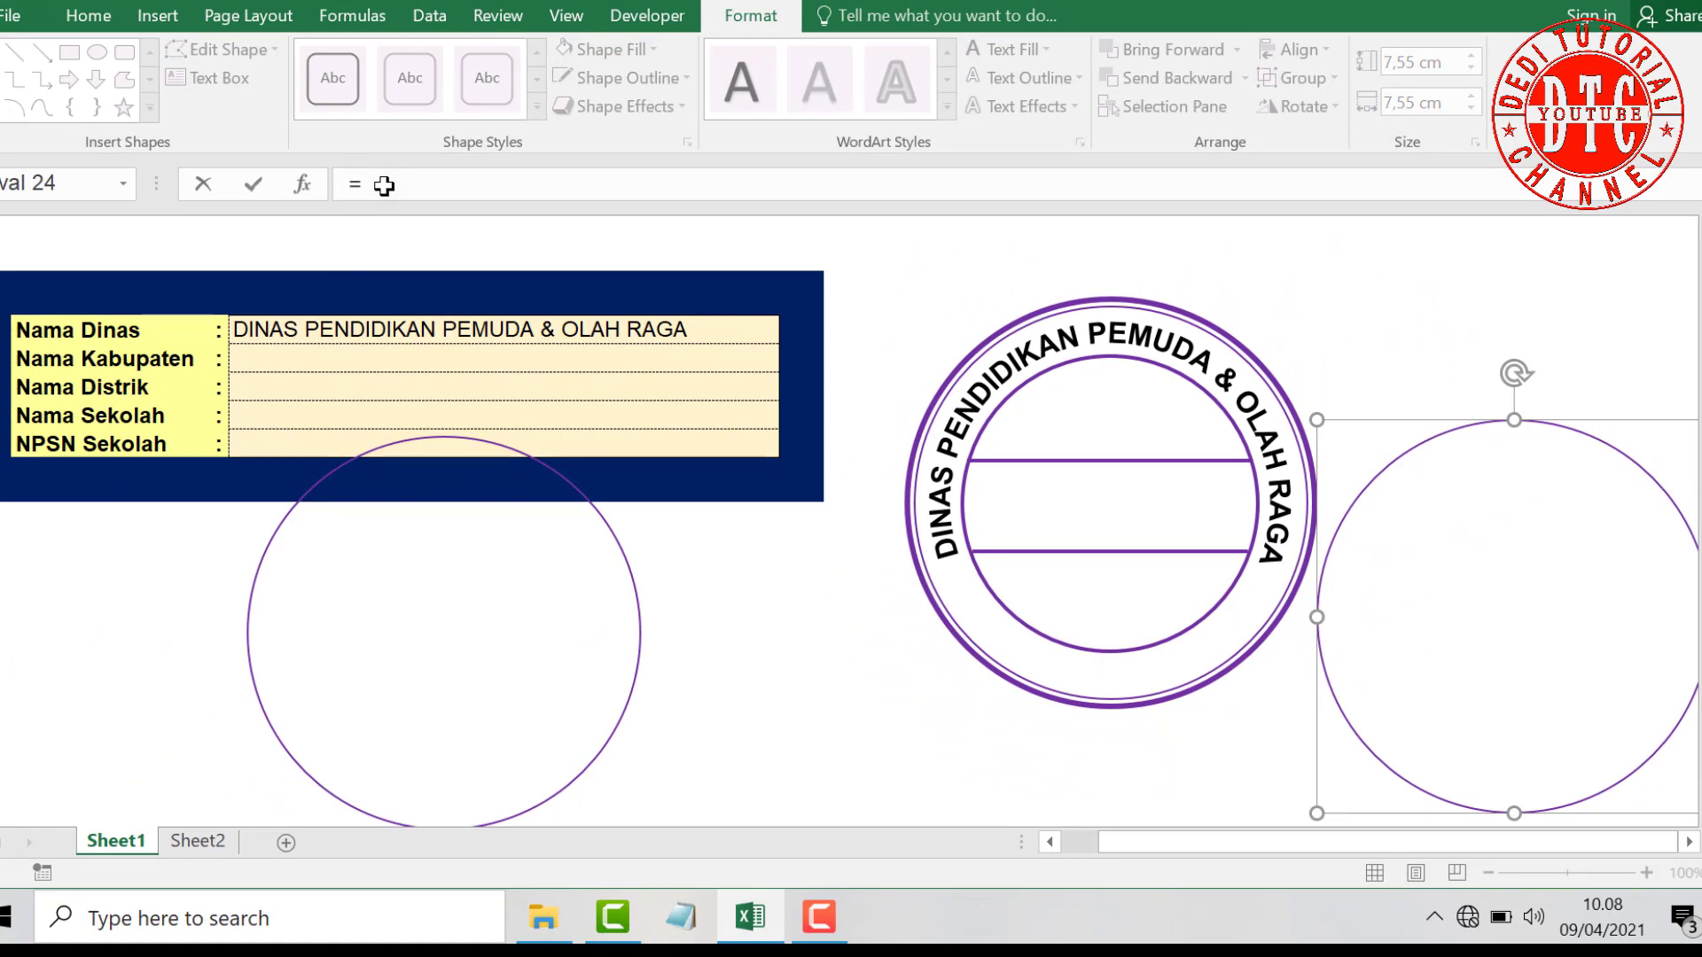
left_click(305, 360)
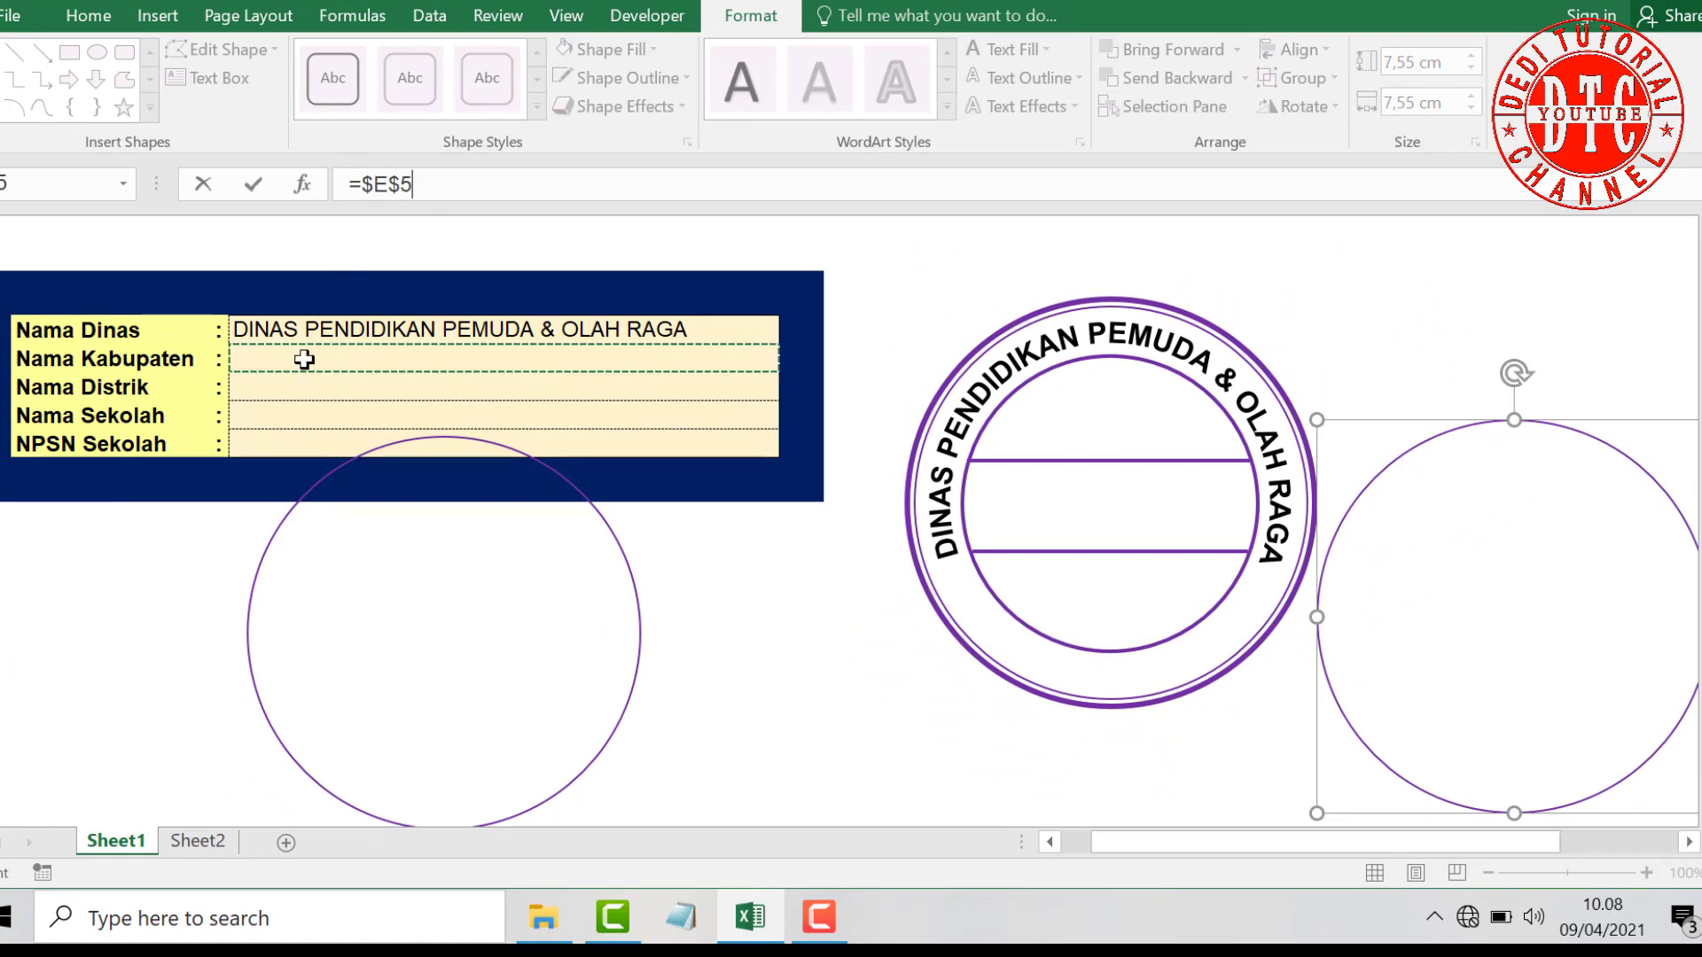
key("Return")
Enter KABUPATEN FAKFAK as the Nama Kabupaten value.
left_click(304, 358)
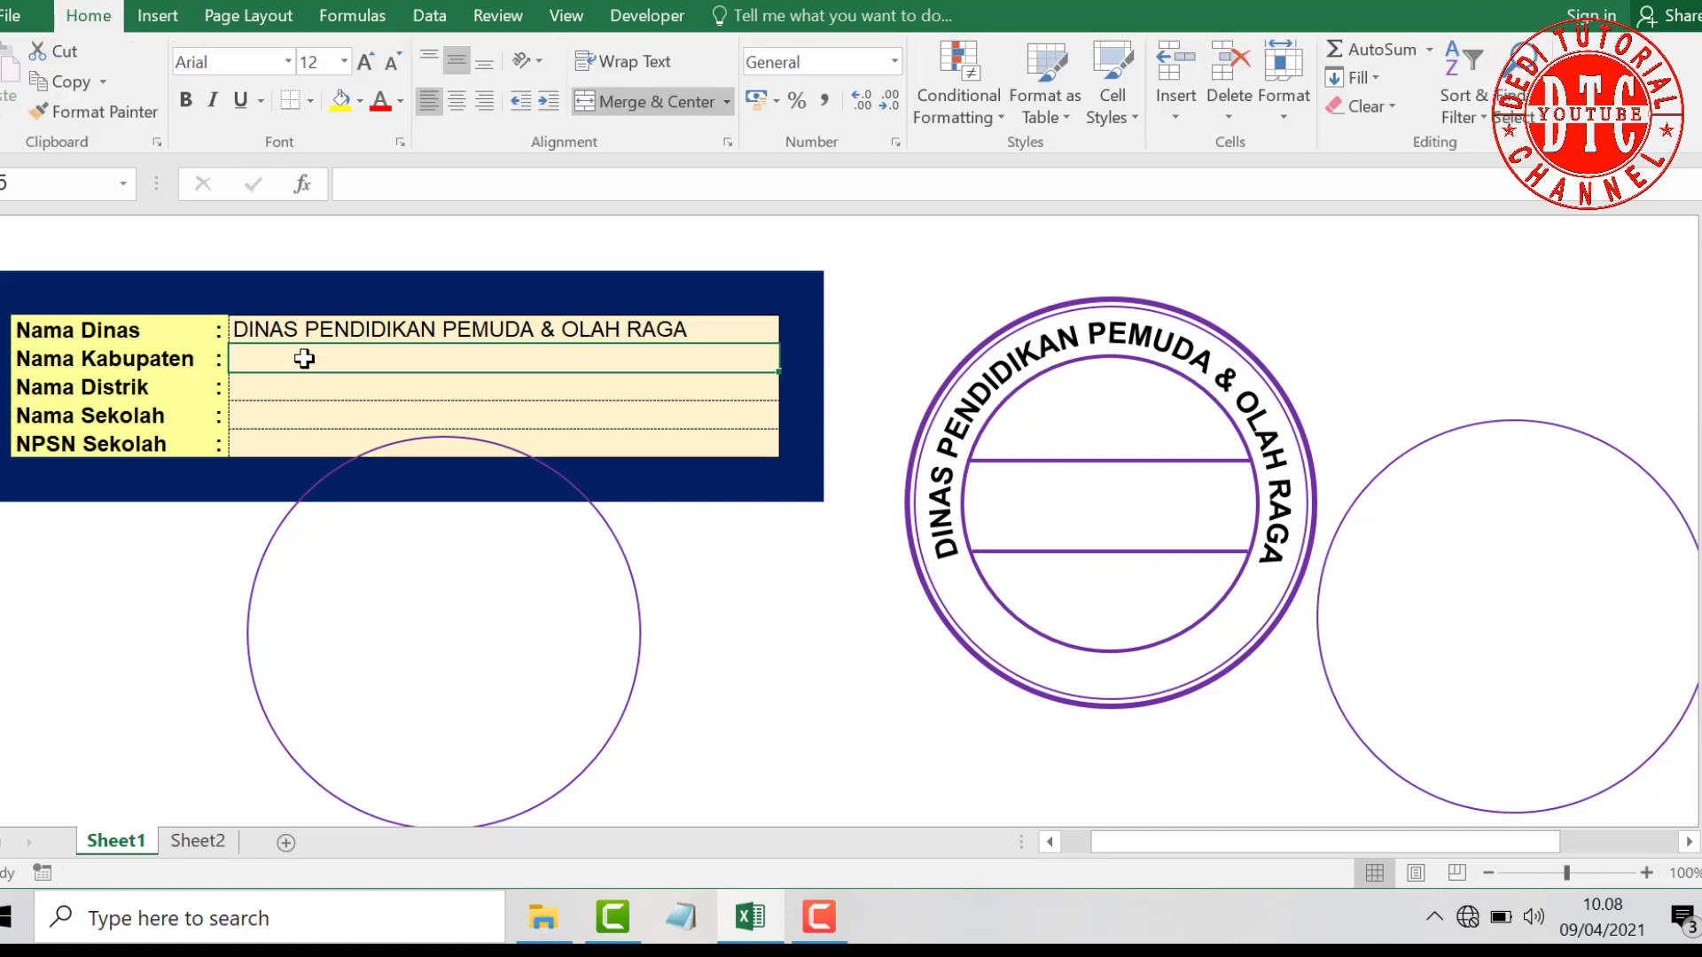
type("KABUPATEN FAKFAK")
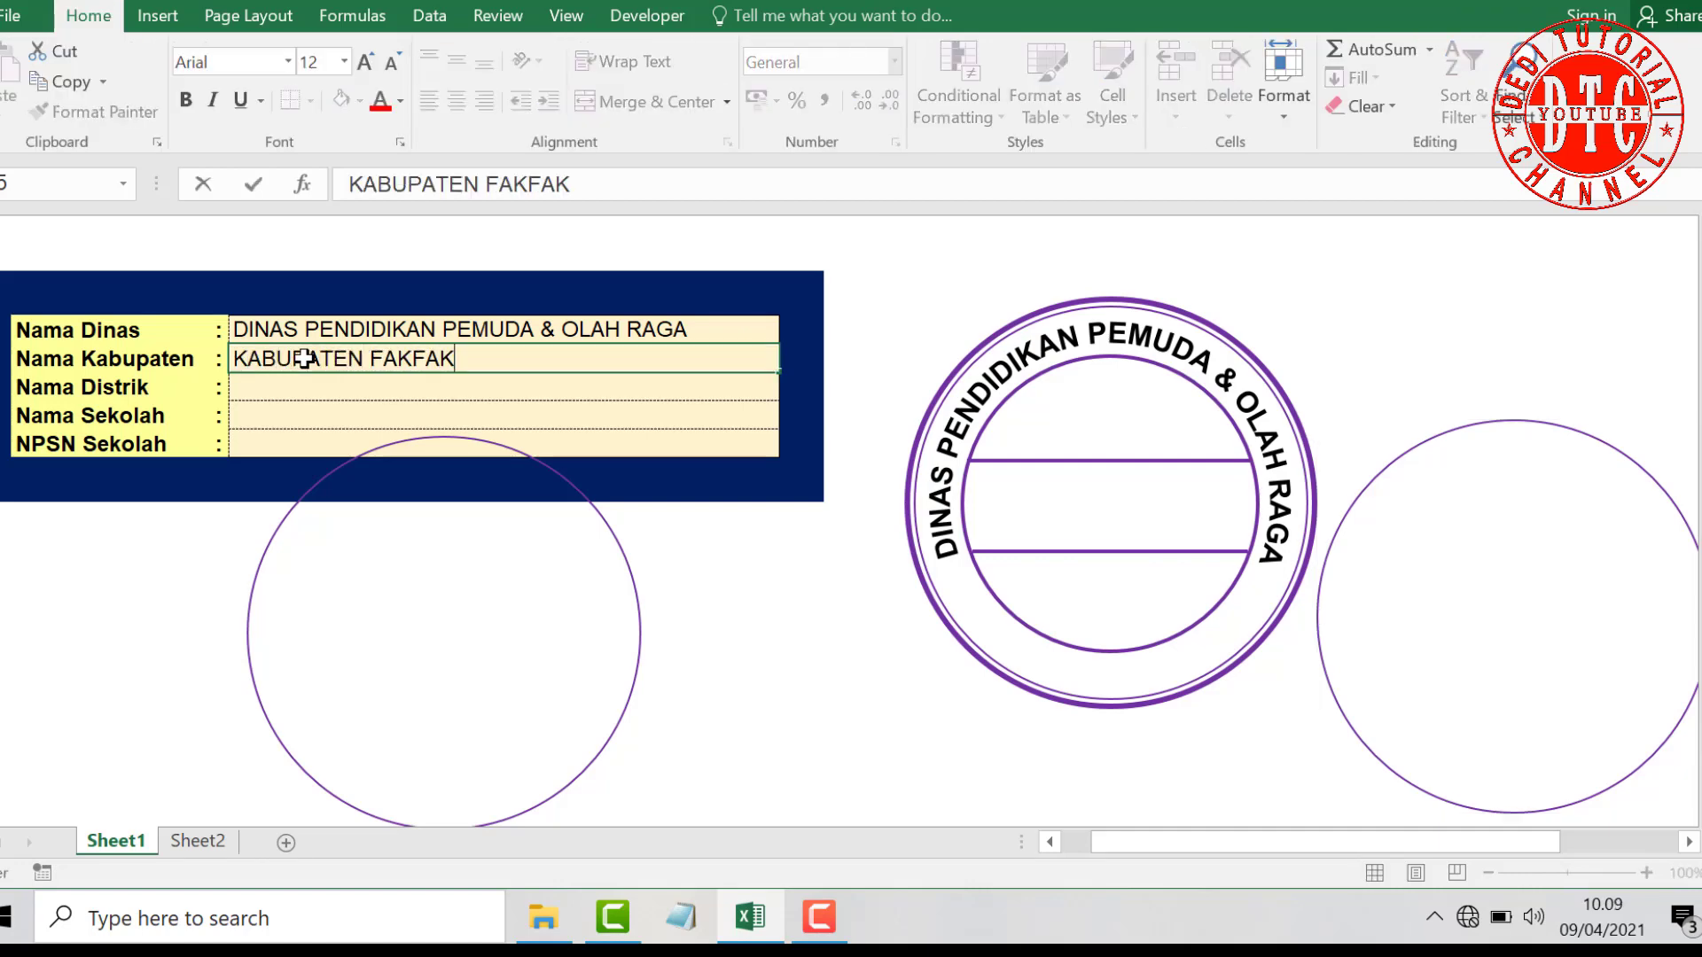
key("Return")
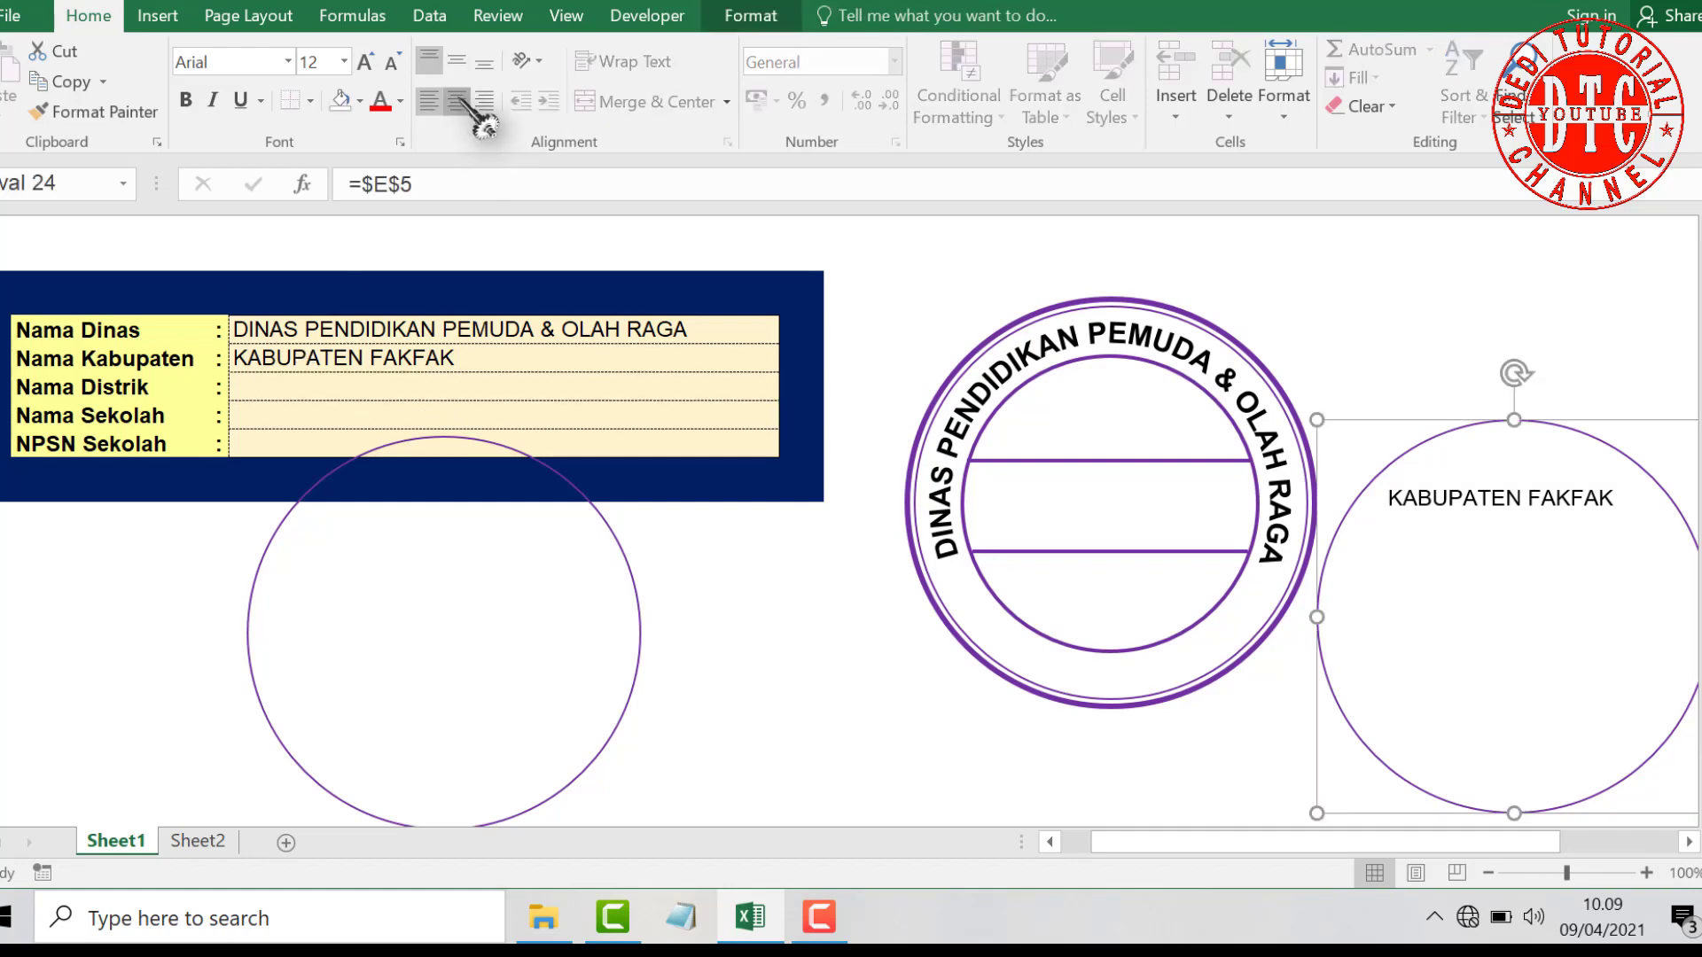
Make the circle's text centred, middle-aligned, bold and 16 pt.
left_click(456, 101)
left_click(456, 61)
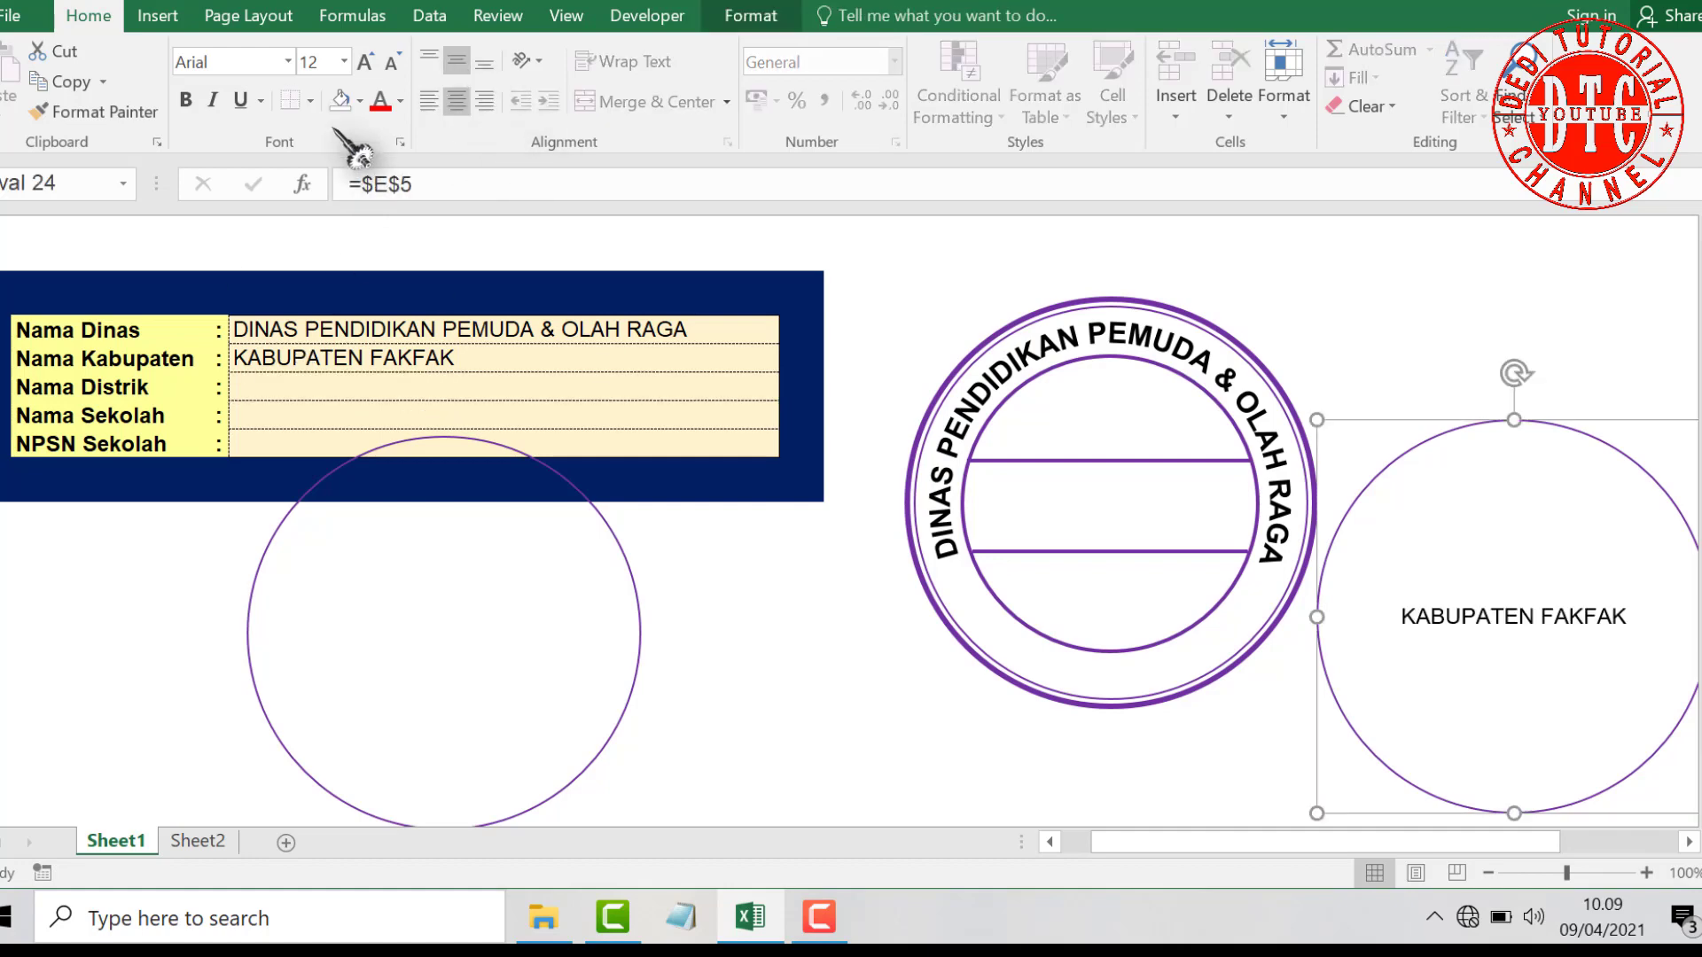
left_click(186, 101)
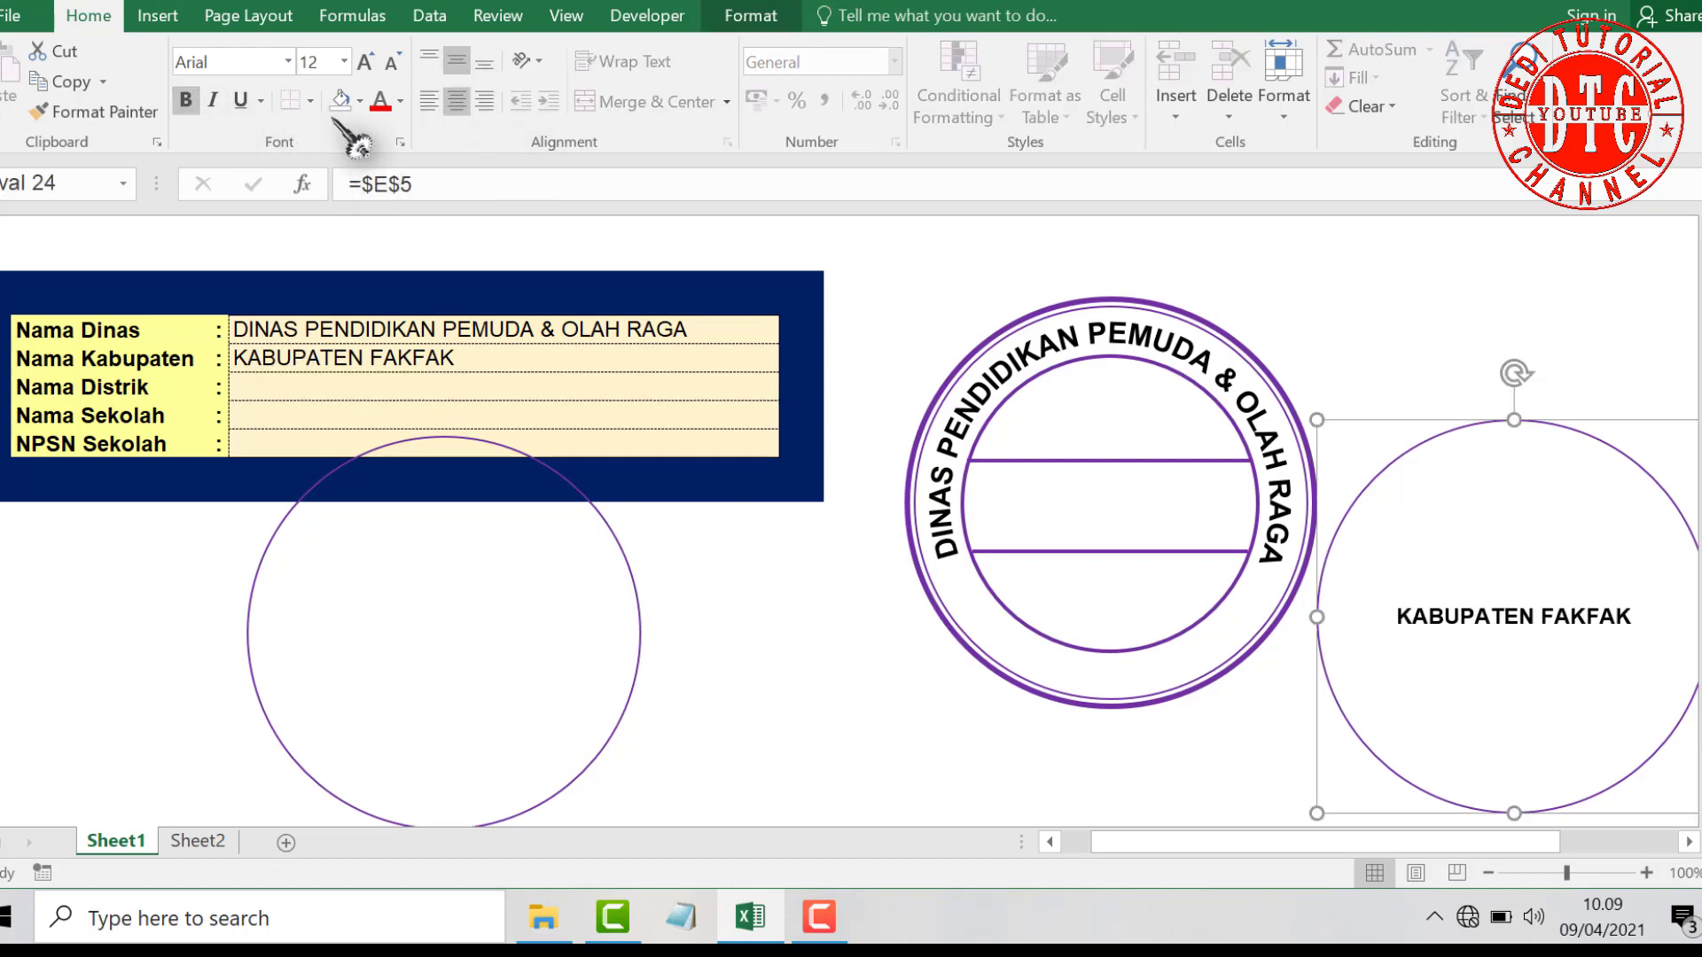
left_click(363, 60)
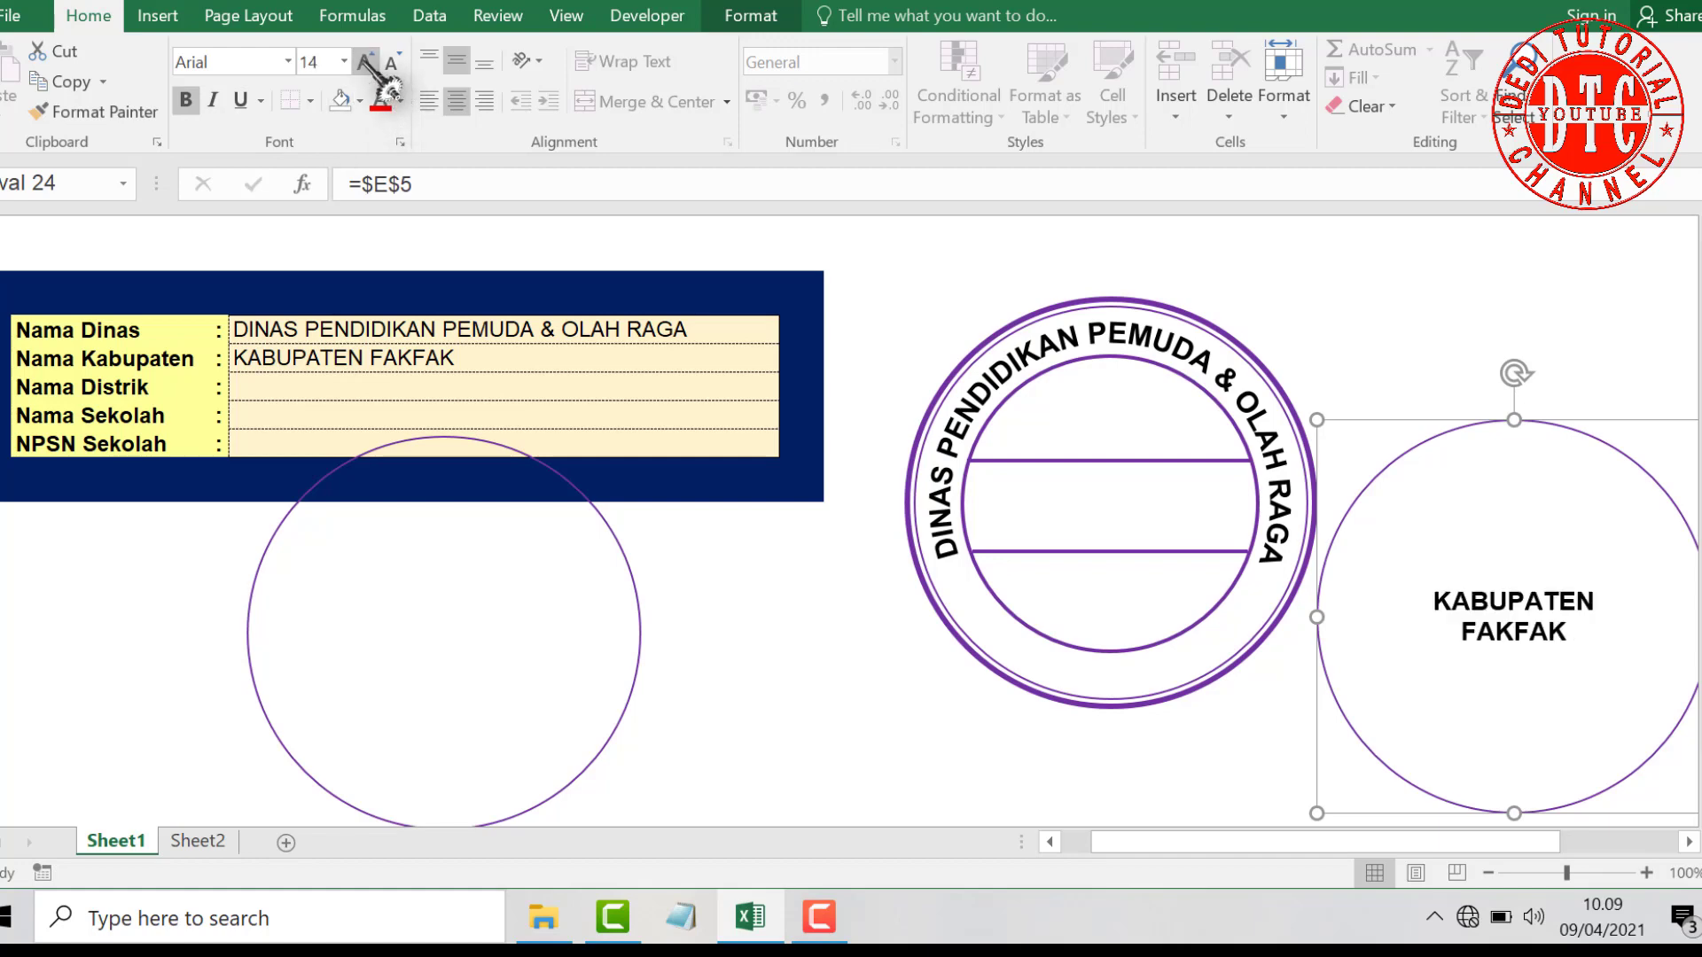
left_click(363, 61)
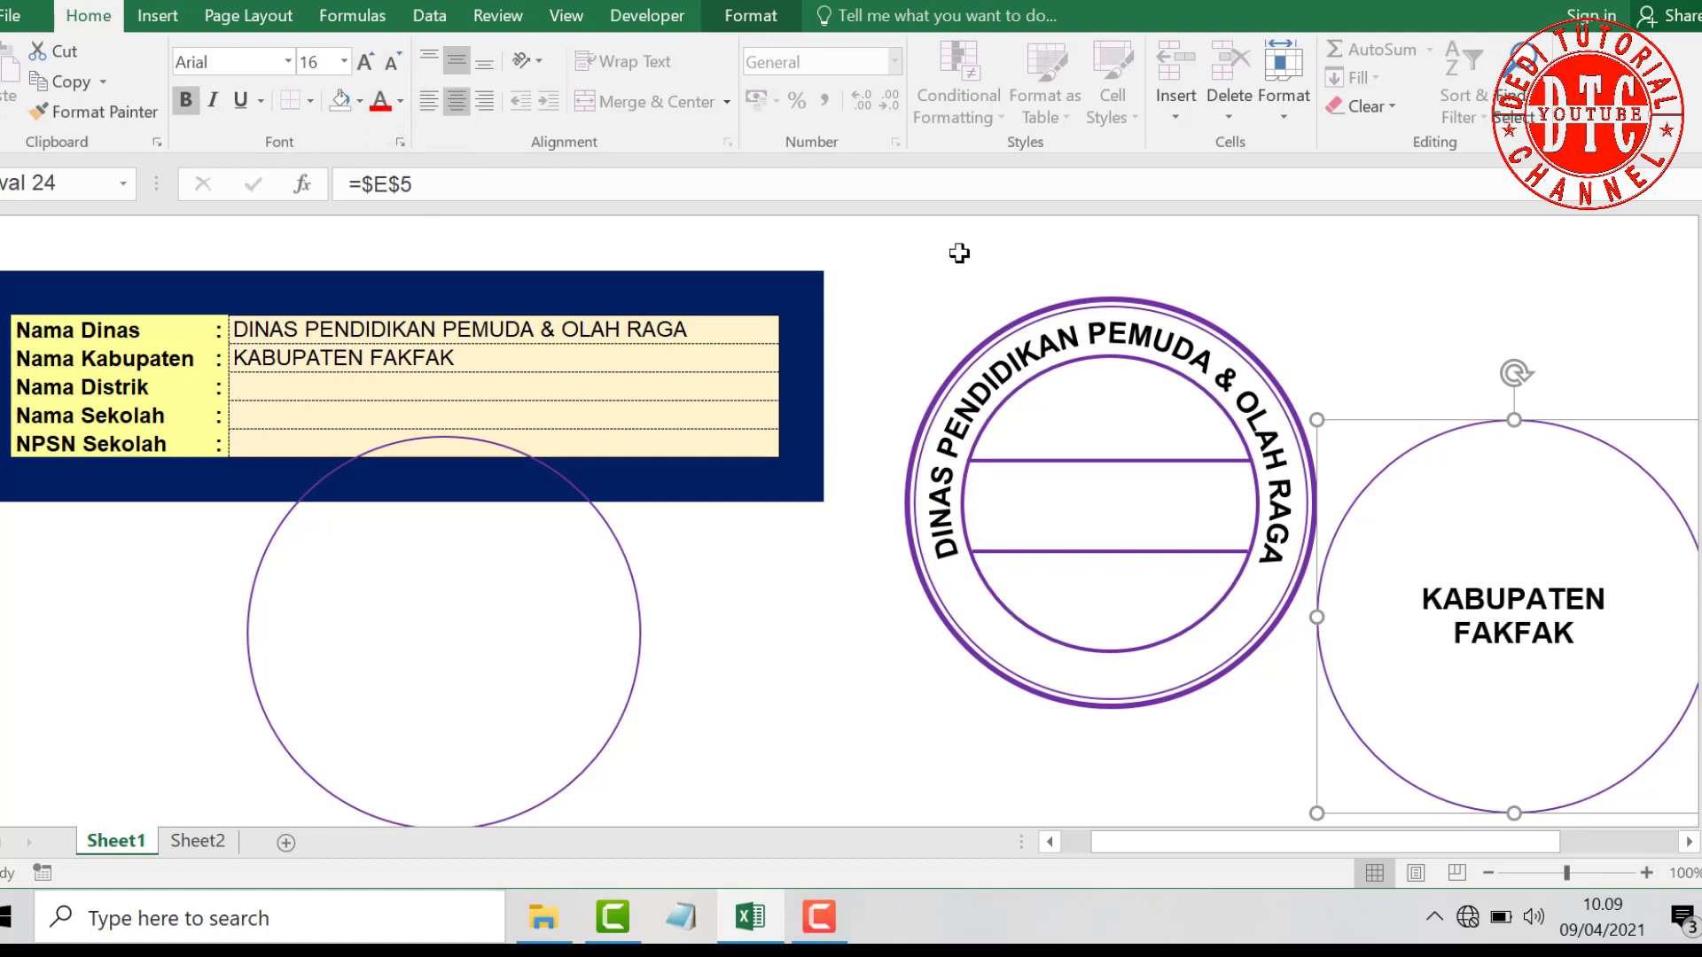
left_click(749, 16)
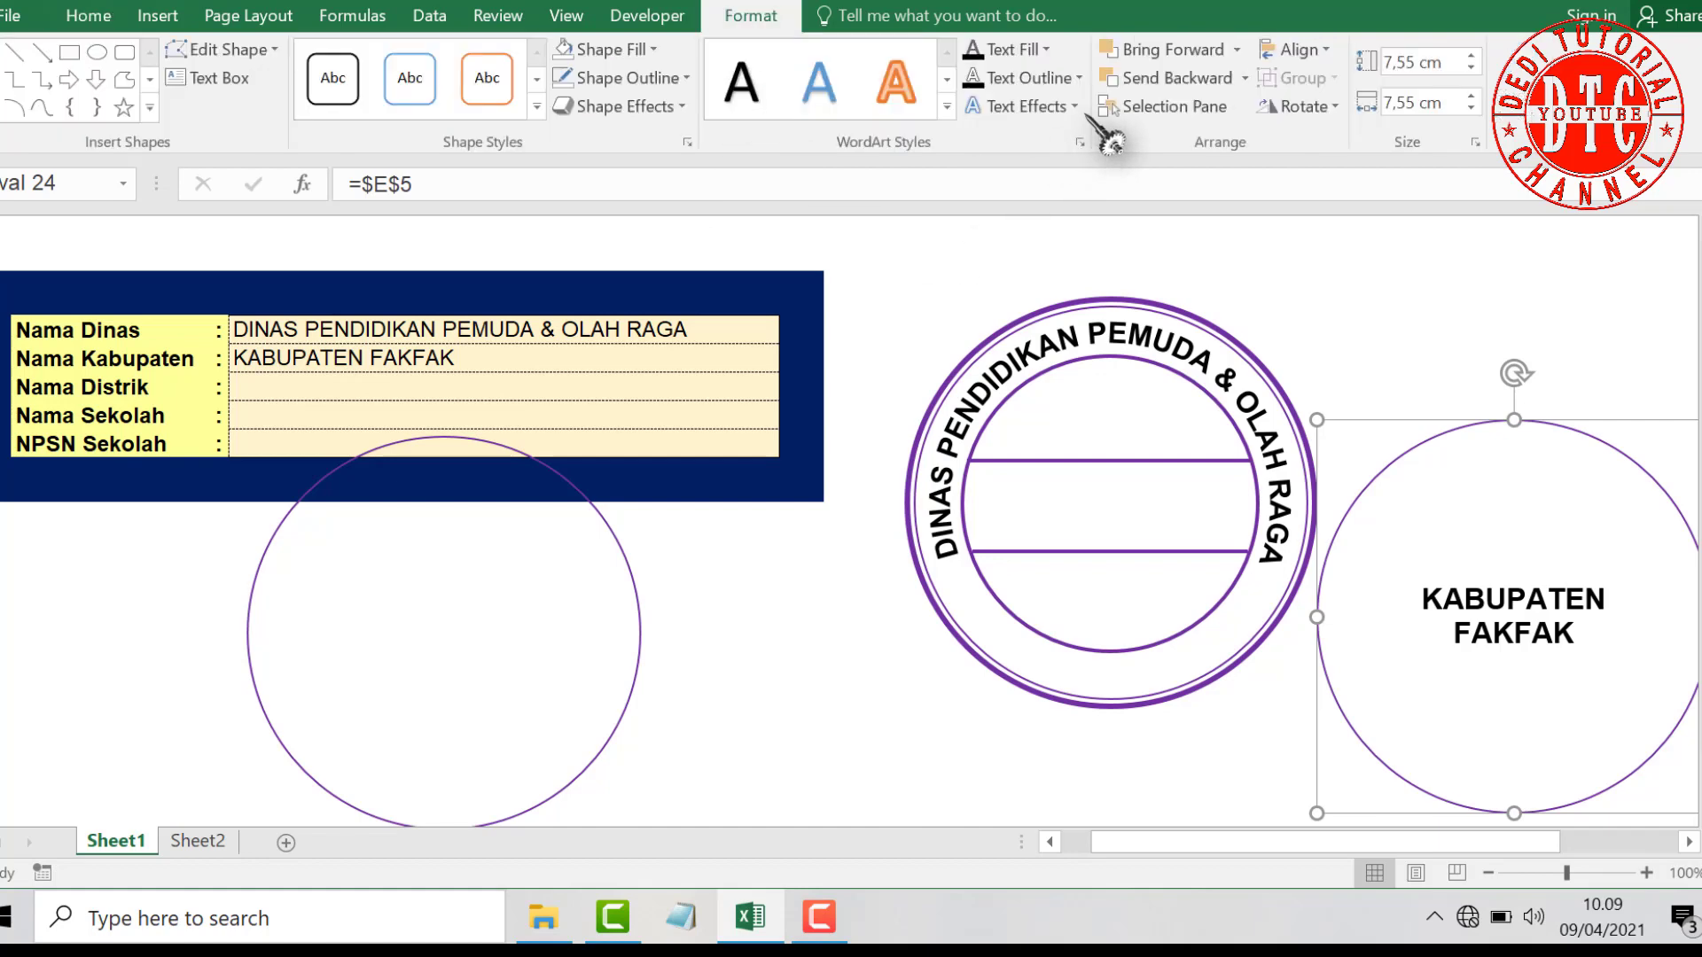
Arch KABUPATEN FAKFAK downward, move the circle onto the stamp and enlarge it around it.
left_click(1028, 107)
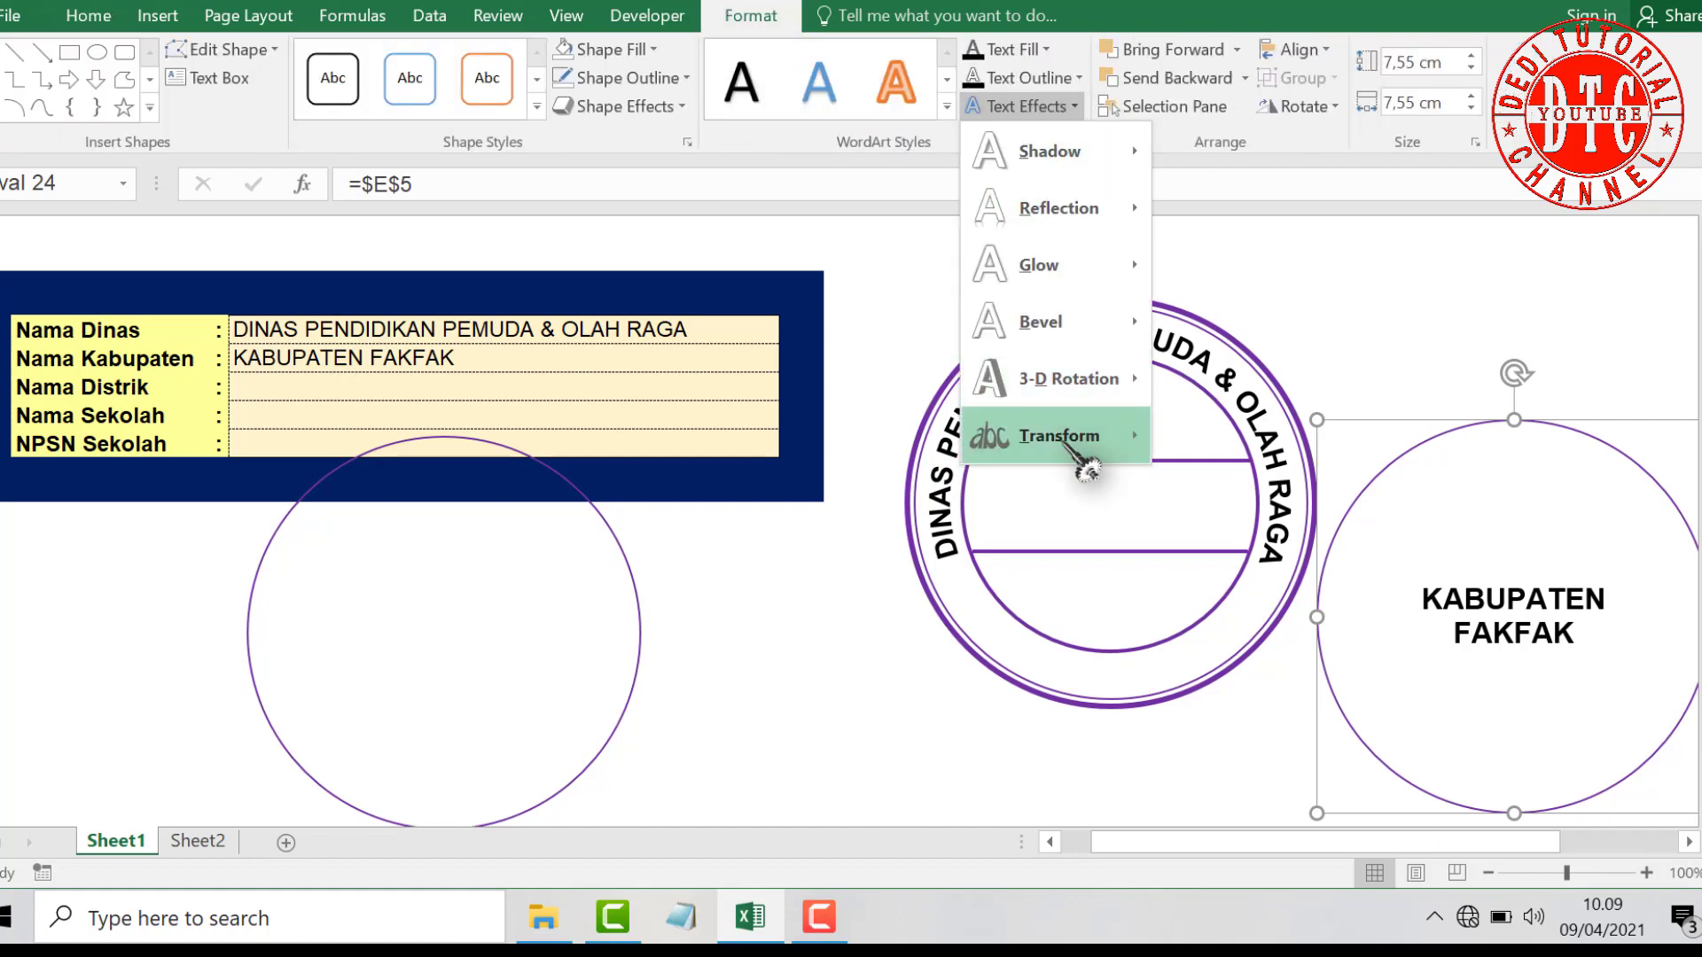
mouse_move(1056, 434)
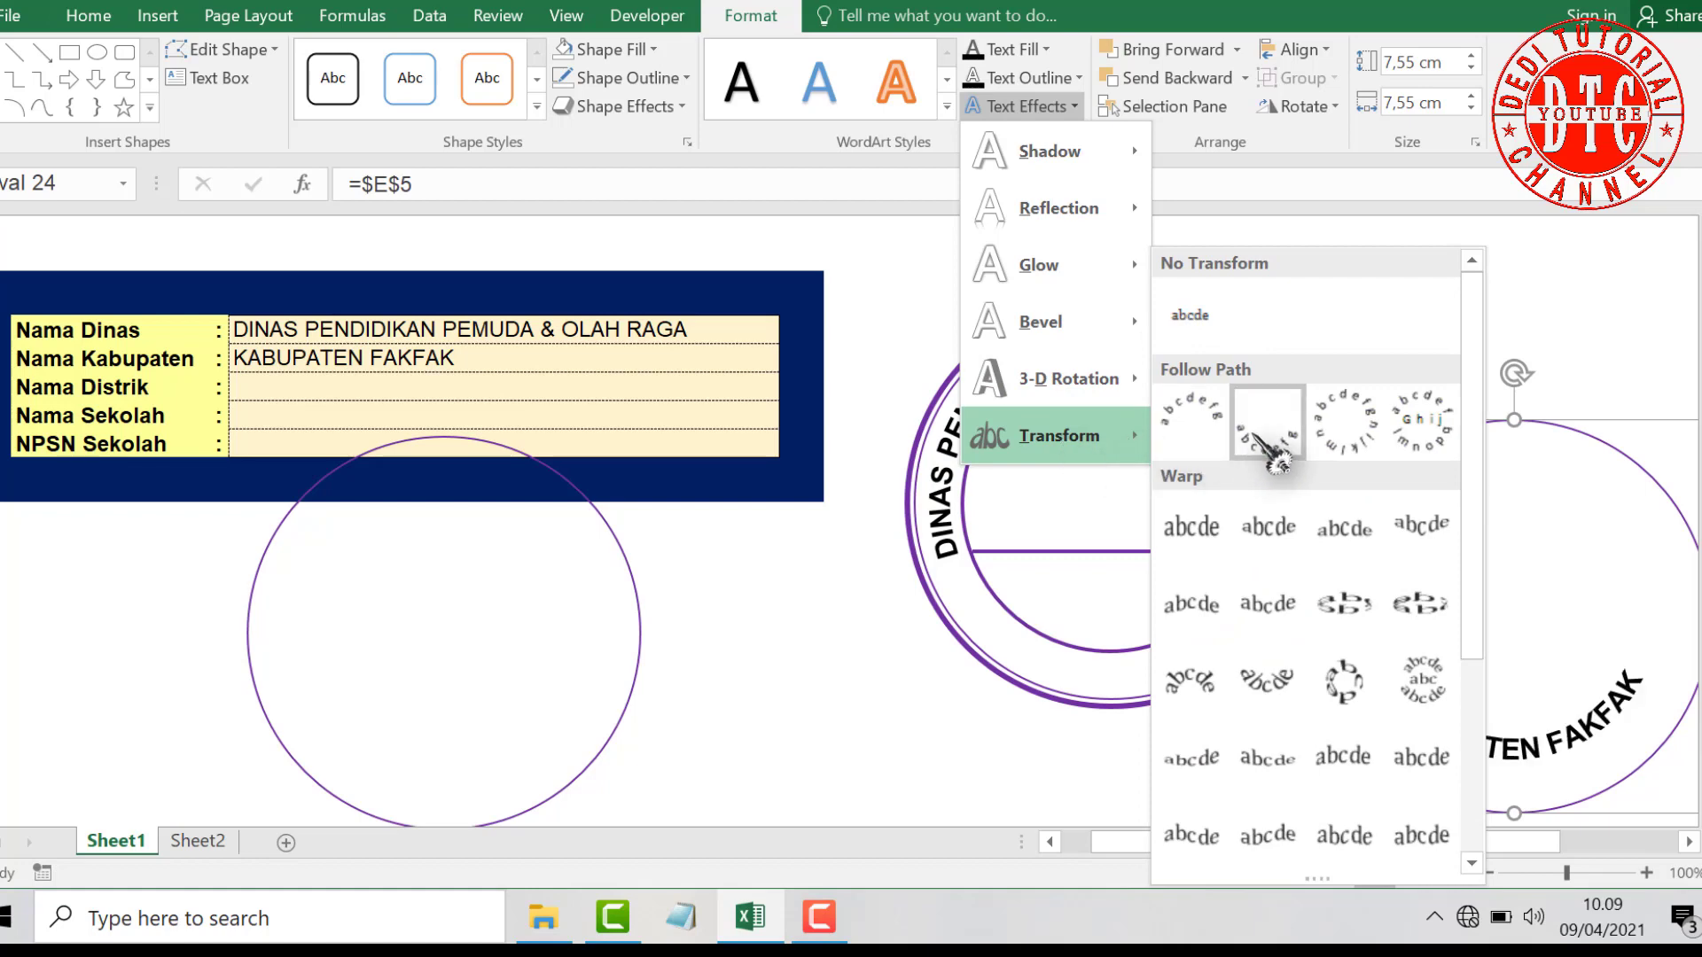
left_click(1270, 444)
left_click_drag(1608, 446, 1213, 380)
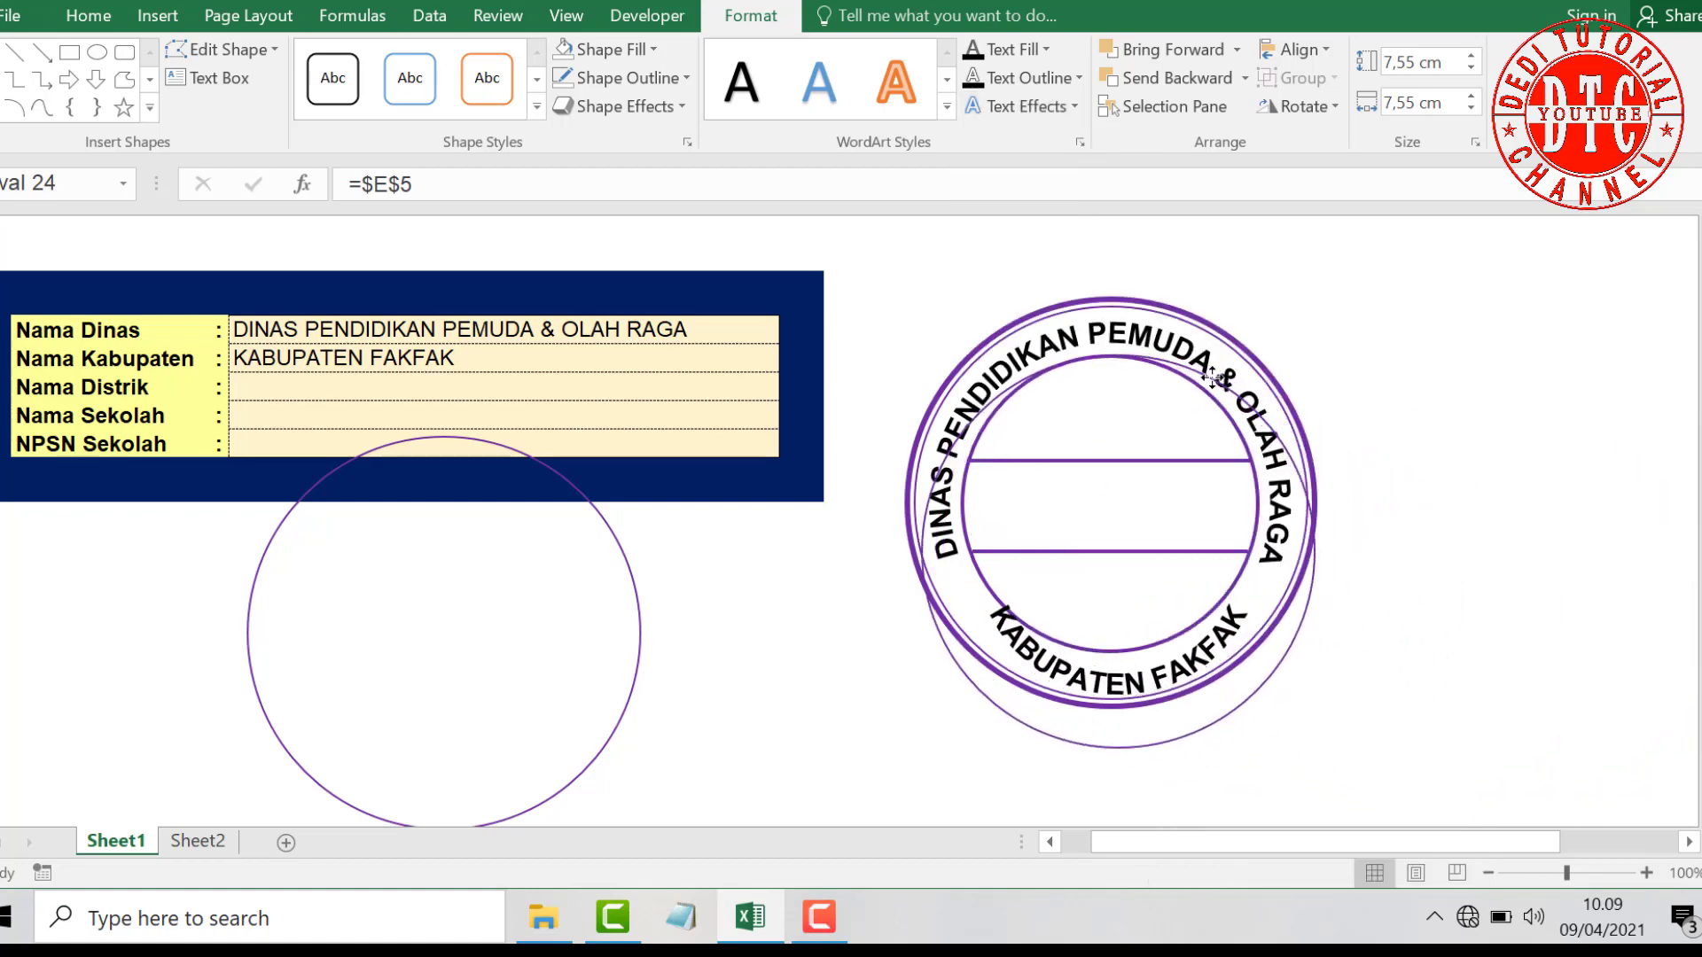
left_click(1313, 746)
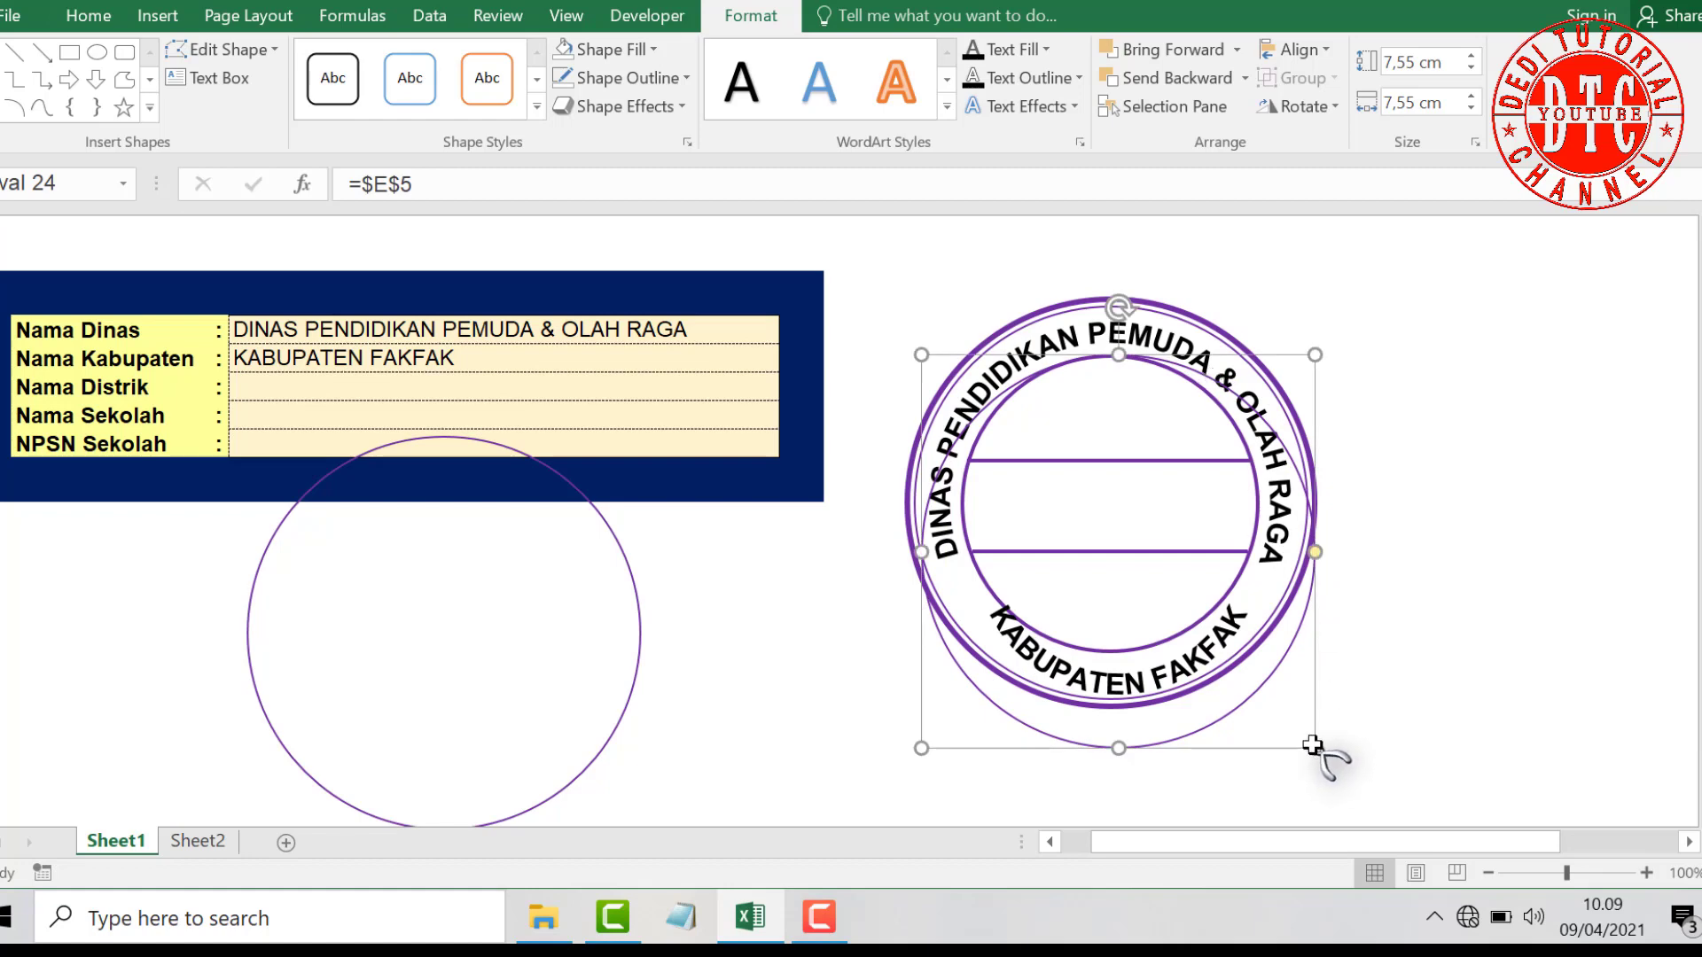
left_click_drag(1313, 746, 1362, 756)
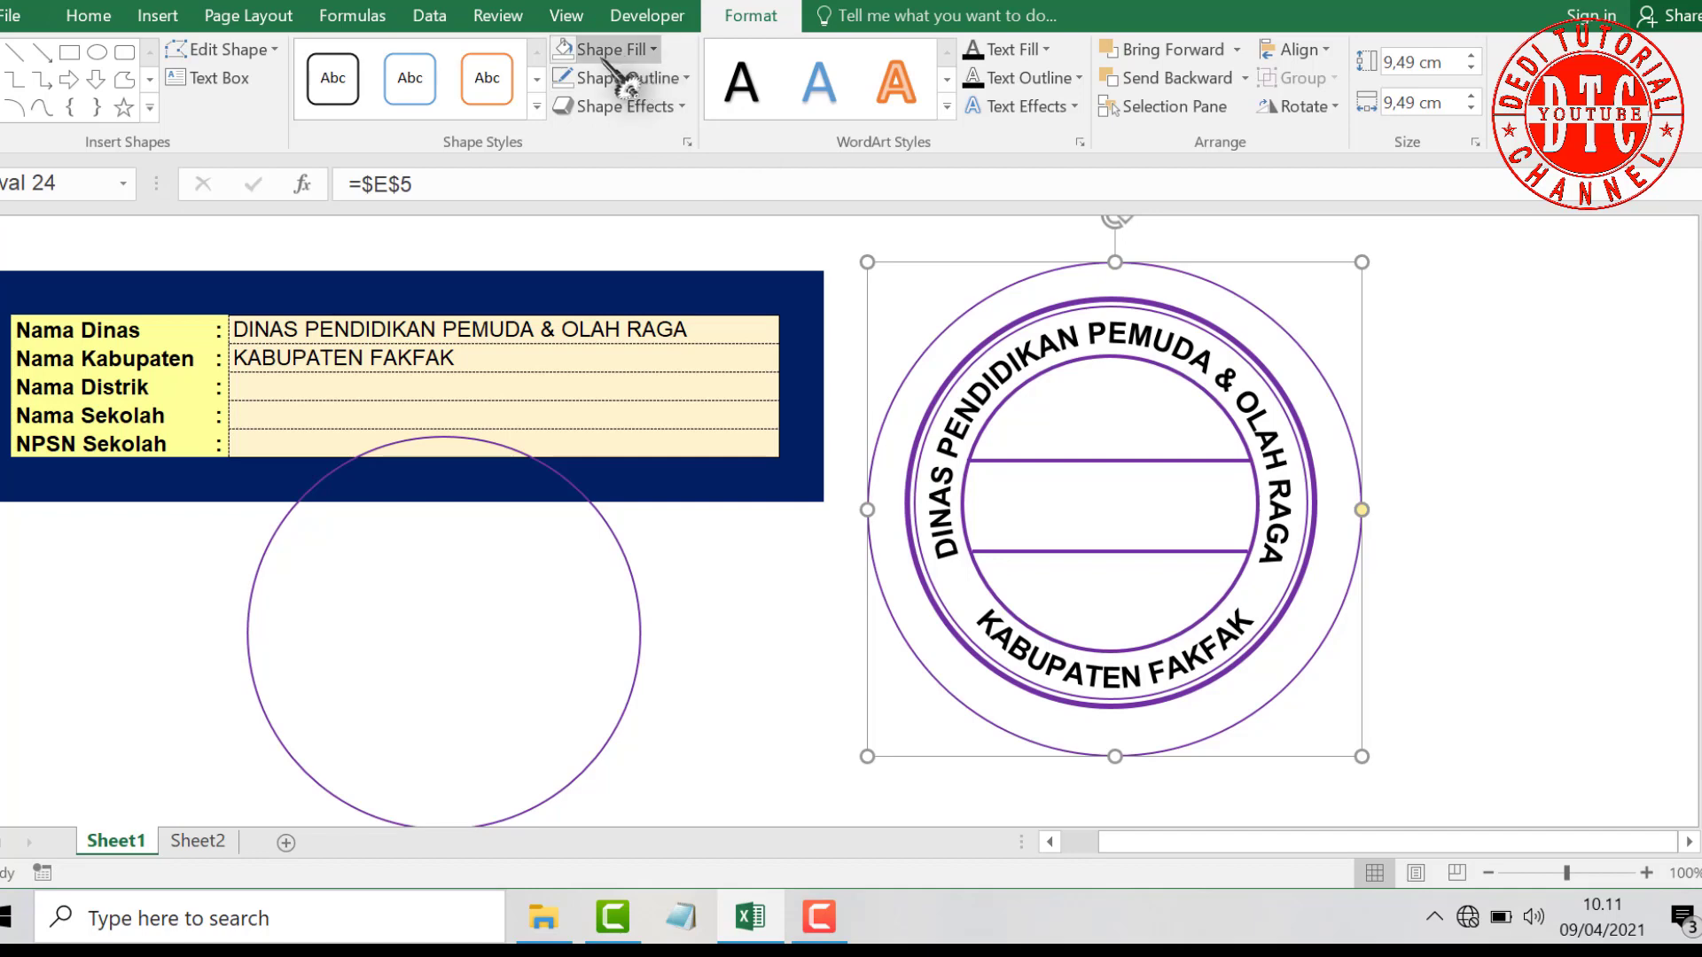
Give the KABUPATEN FAKFAK circle no fill and no outline.
left_click(656, 51)
left_click(652, 353)
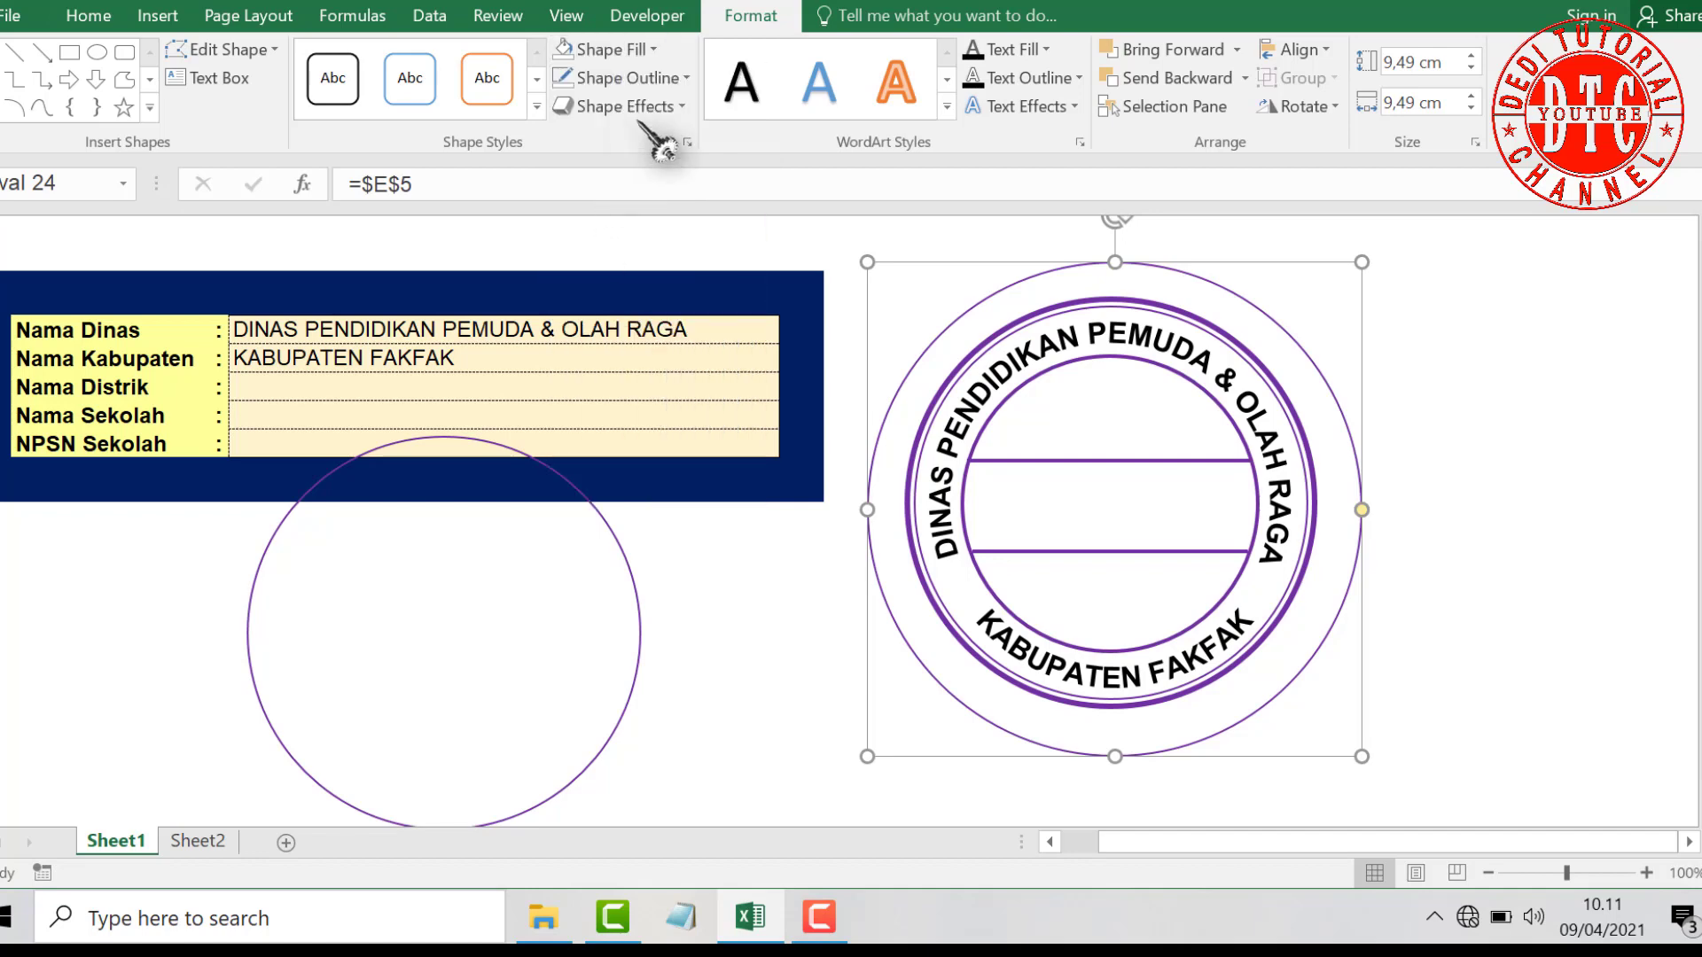
left_click(688, 80)
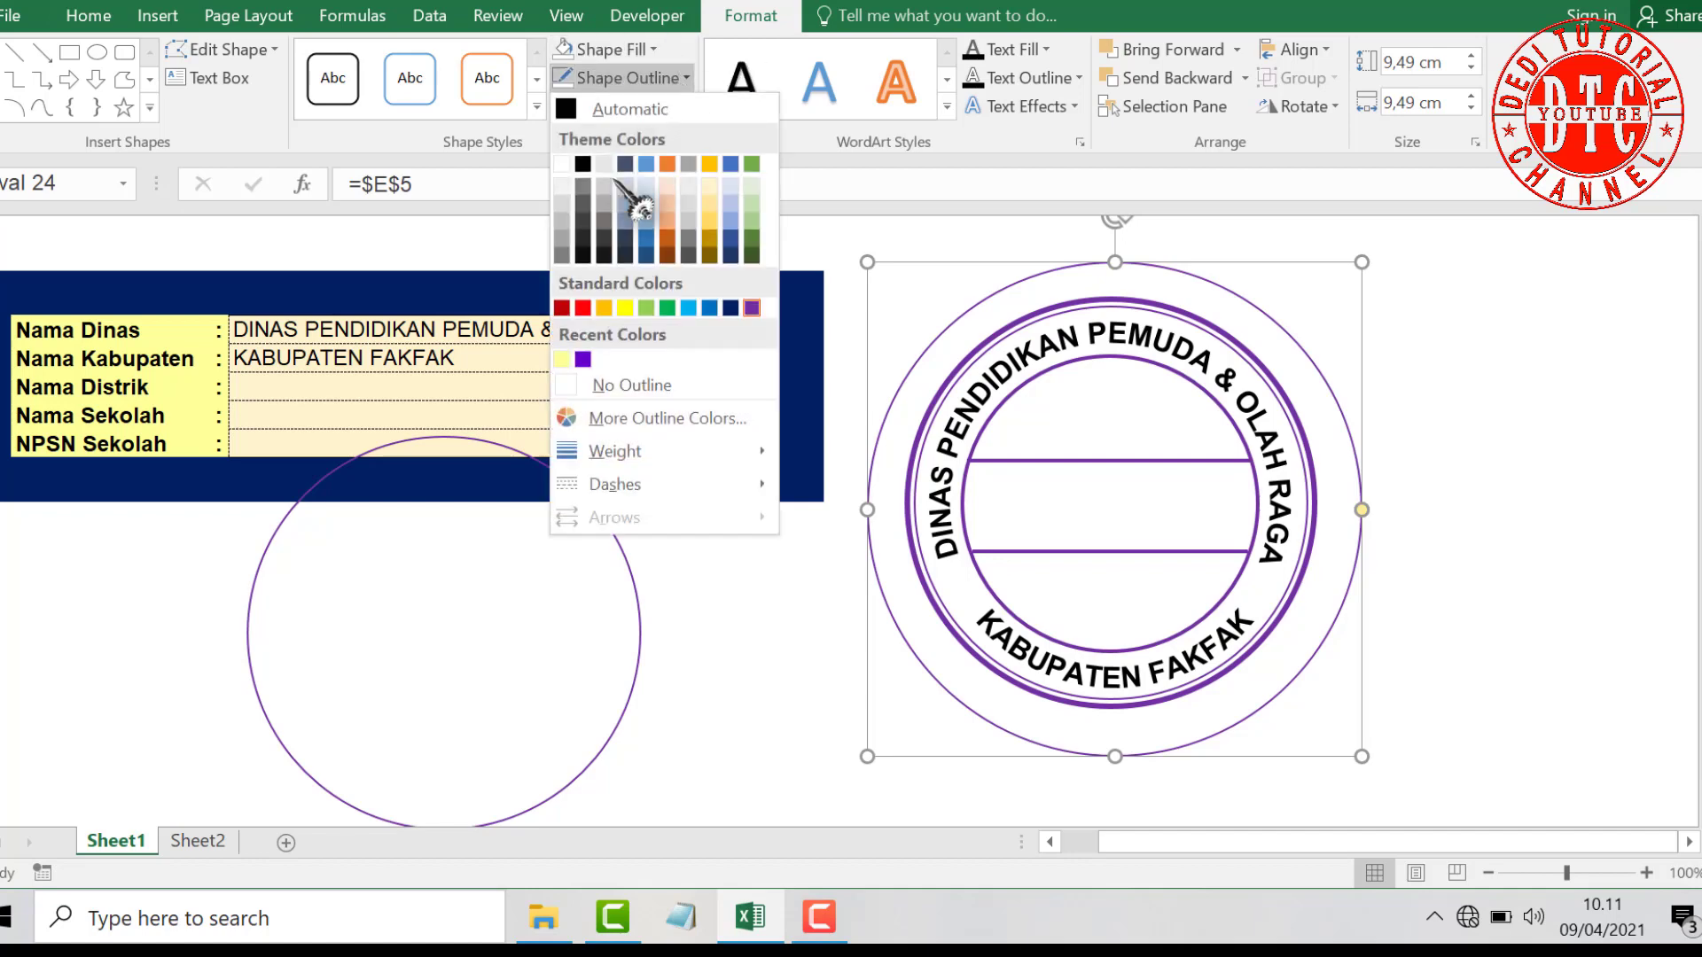
left_click(620, 380)
key("Escape")
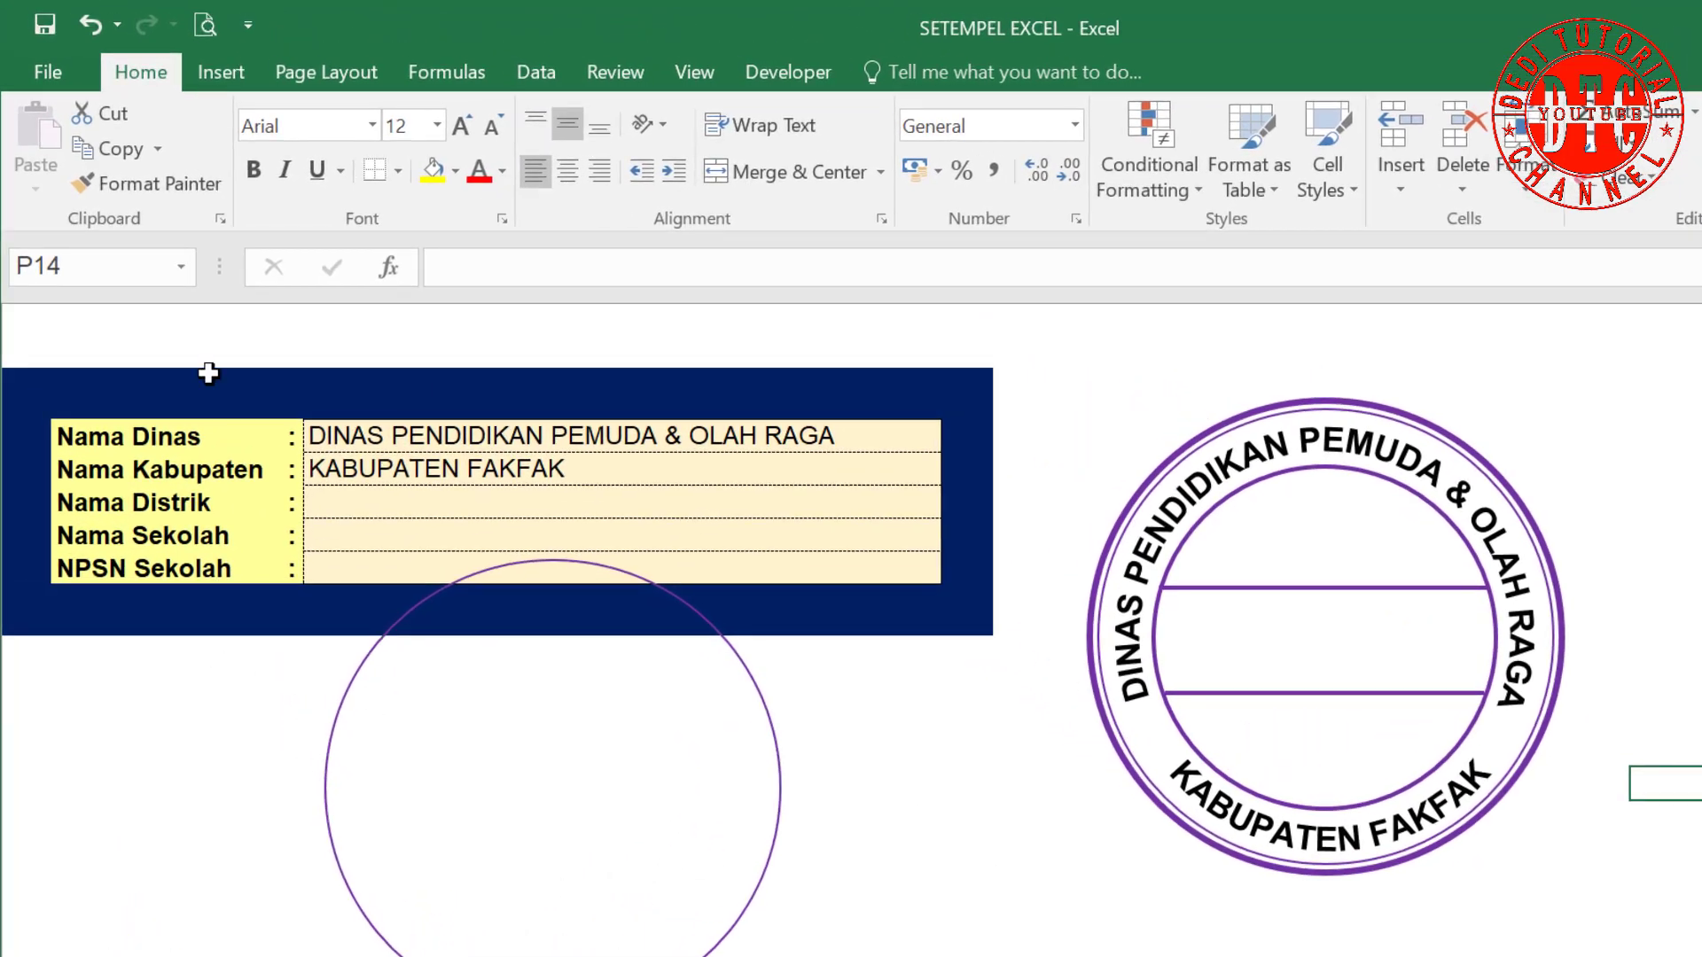
Draw a small 5-point star with purple fill and no outline.
left_click(220, 72)
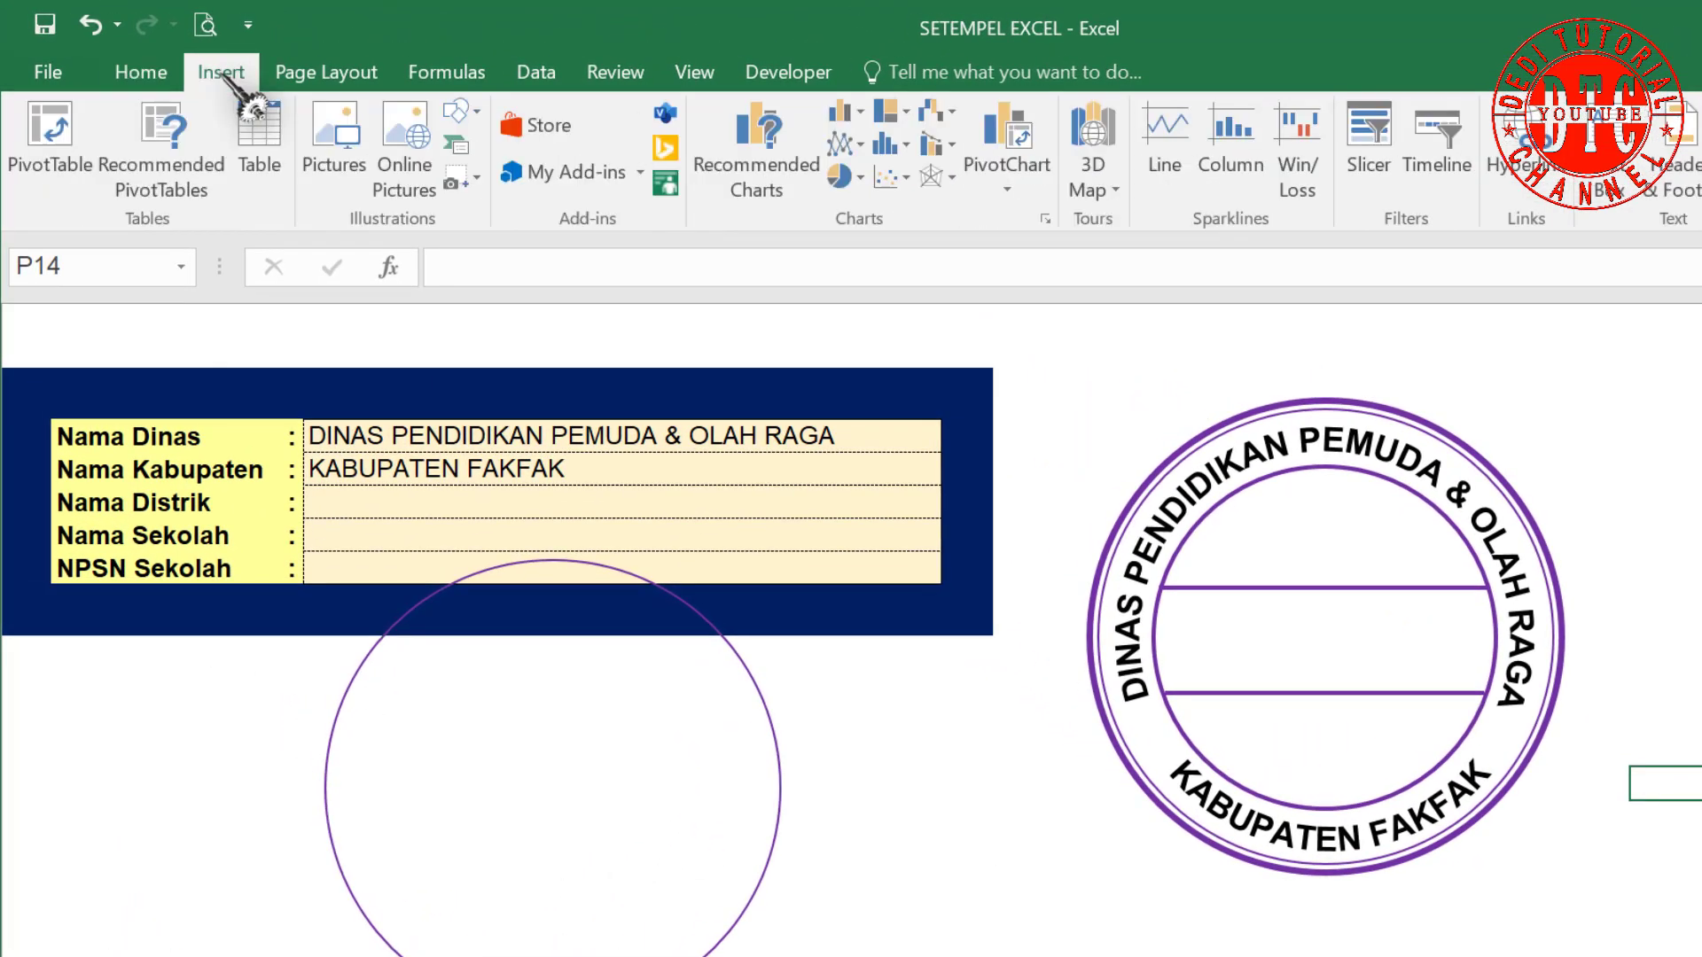
left_click(478, 112)
left_click(551, 895)
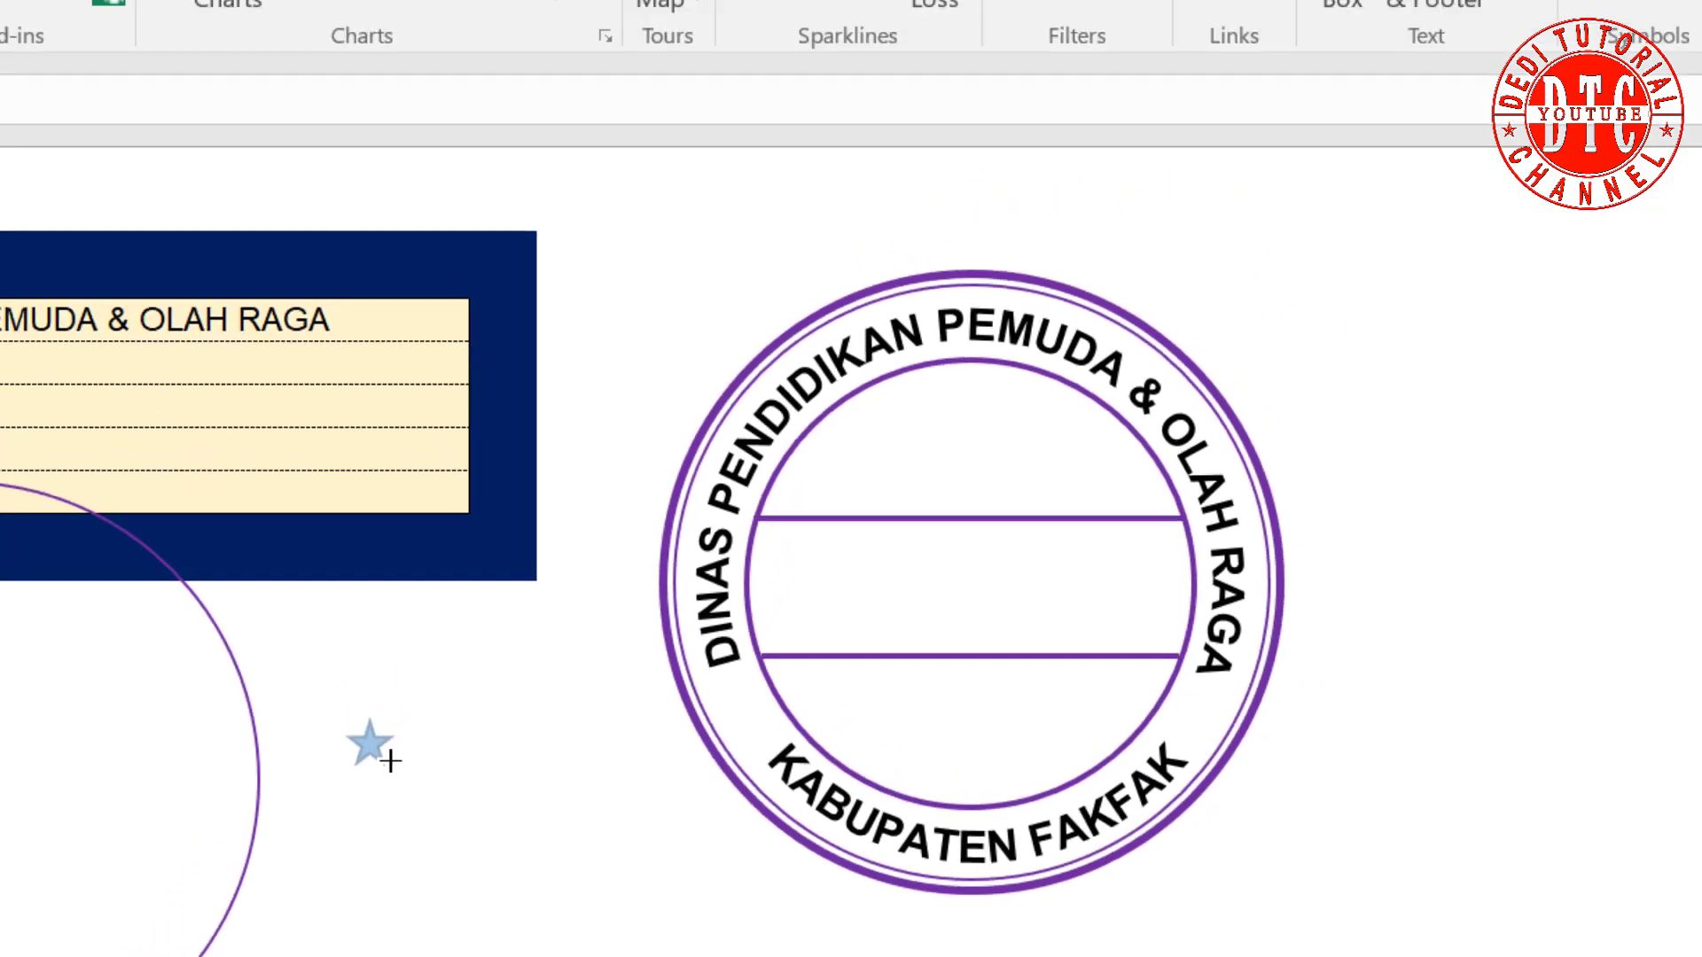
left_click_drag(388, 663, 390, 664)
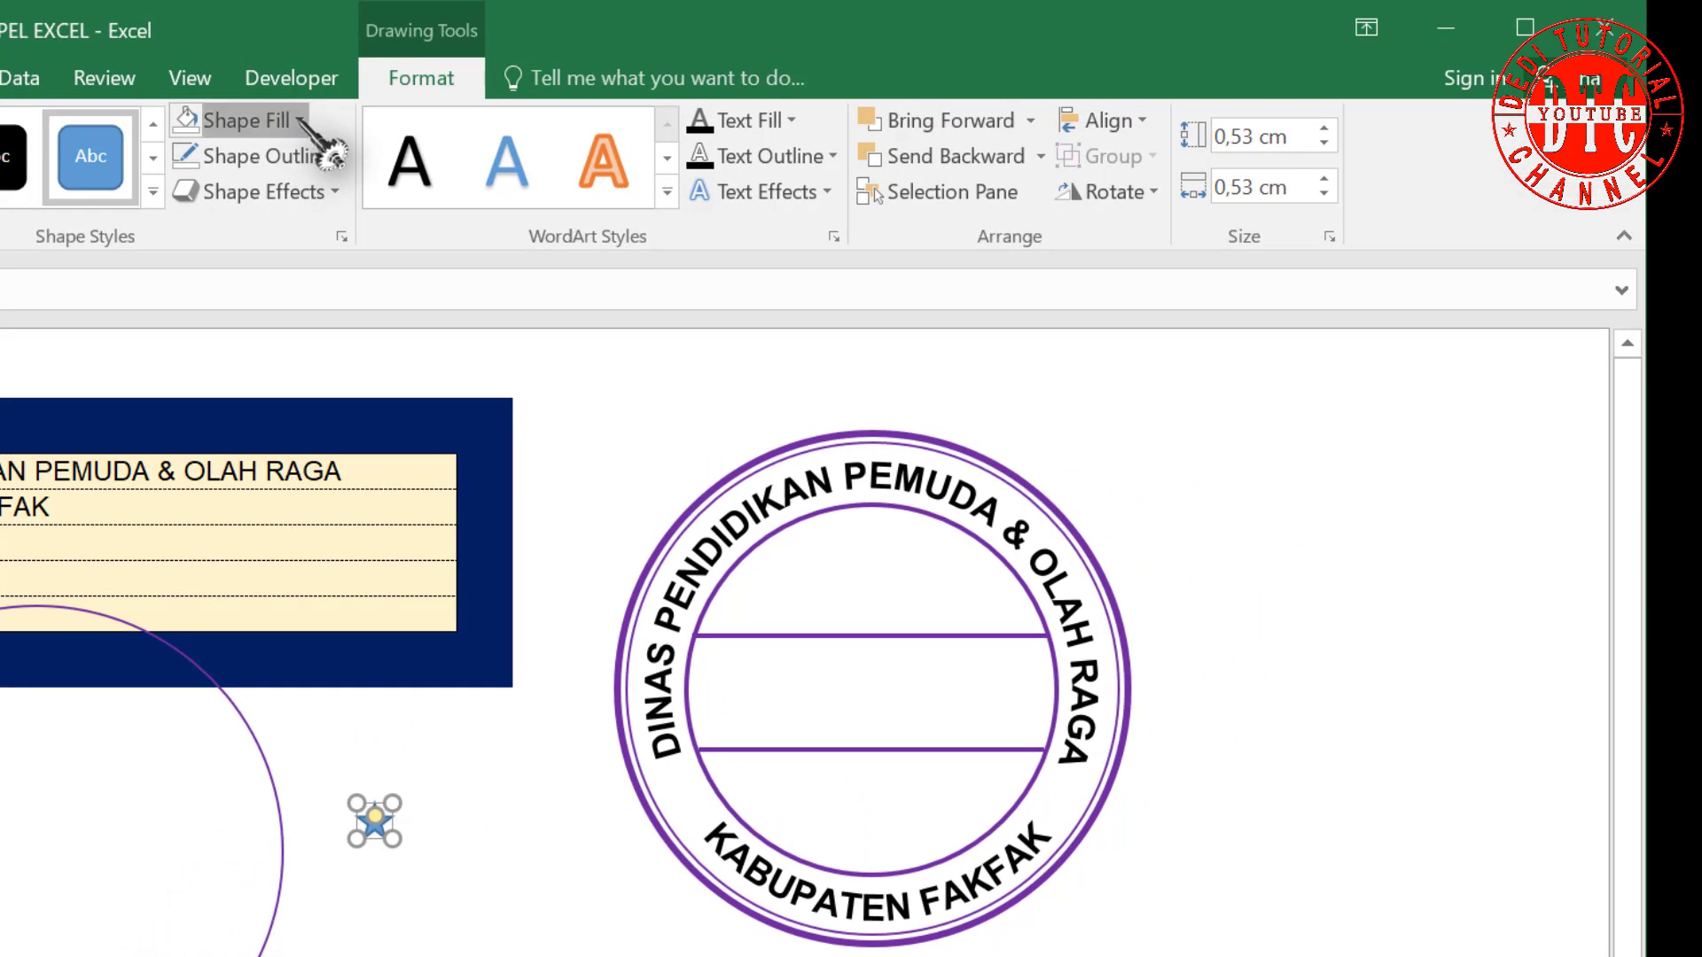
left_click(300, 120)
left_click(420, 406)
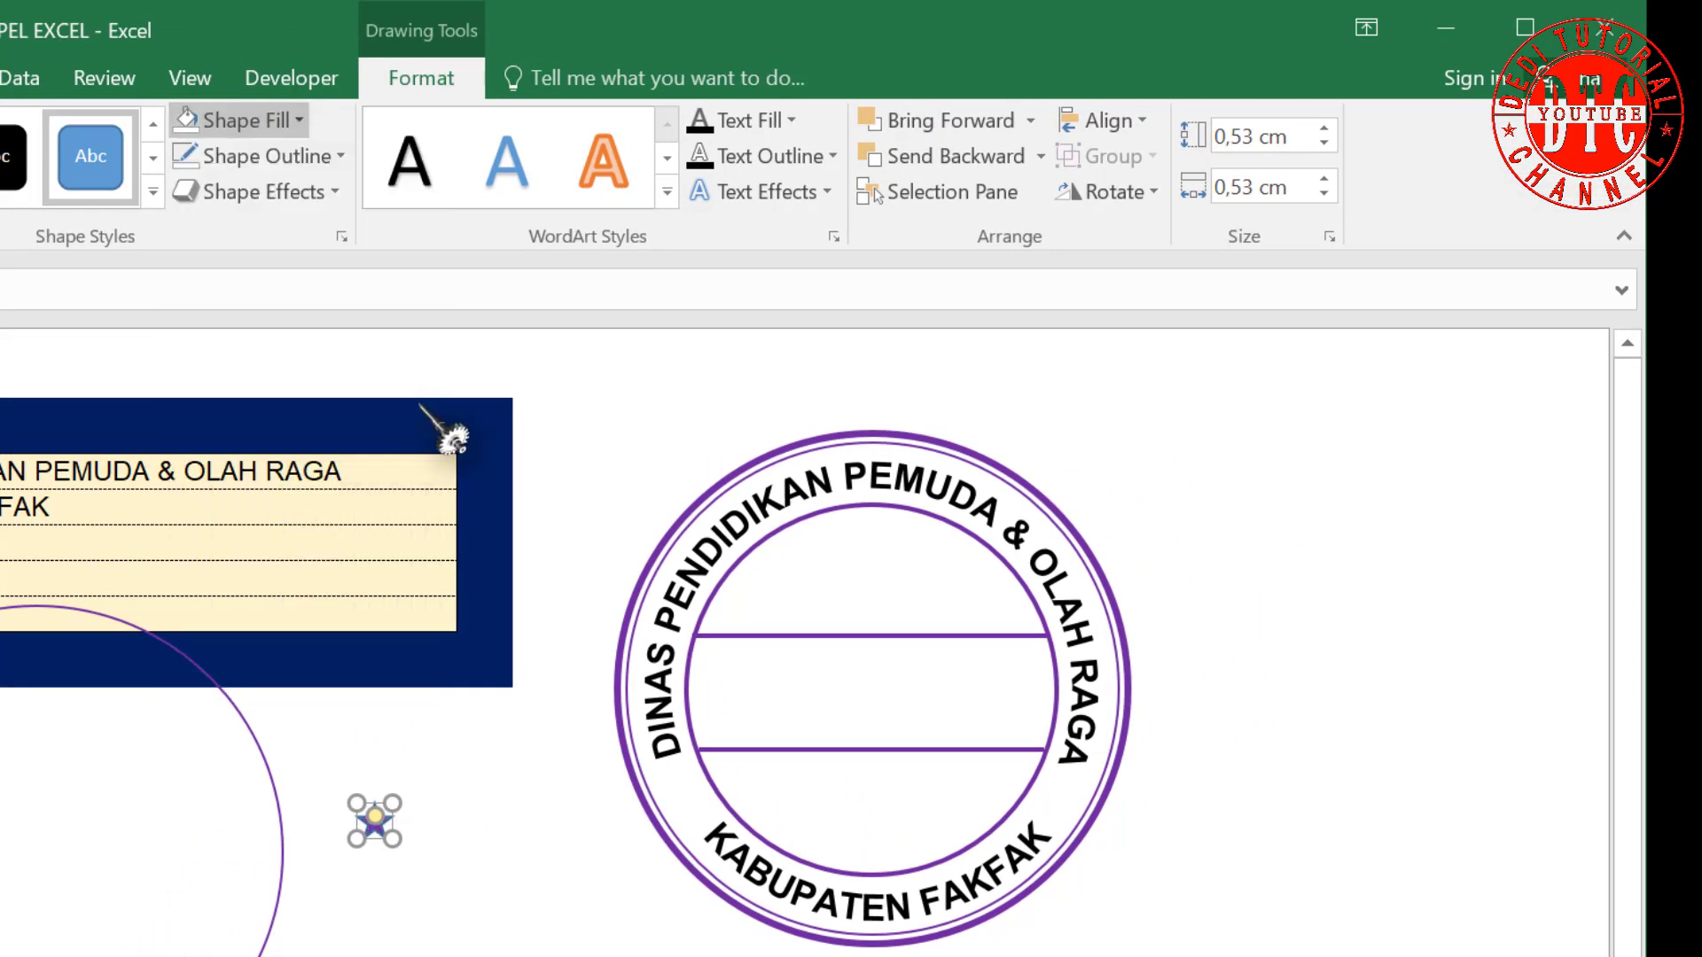
left_click(340, 155)
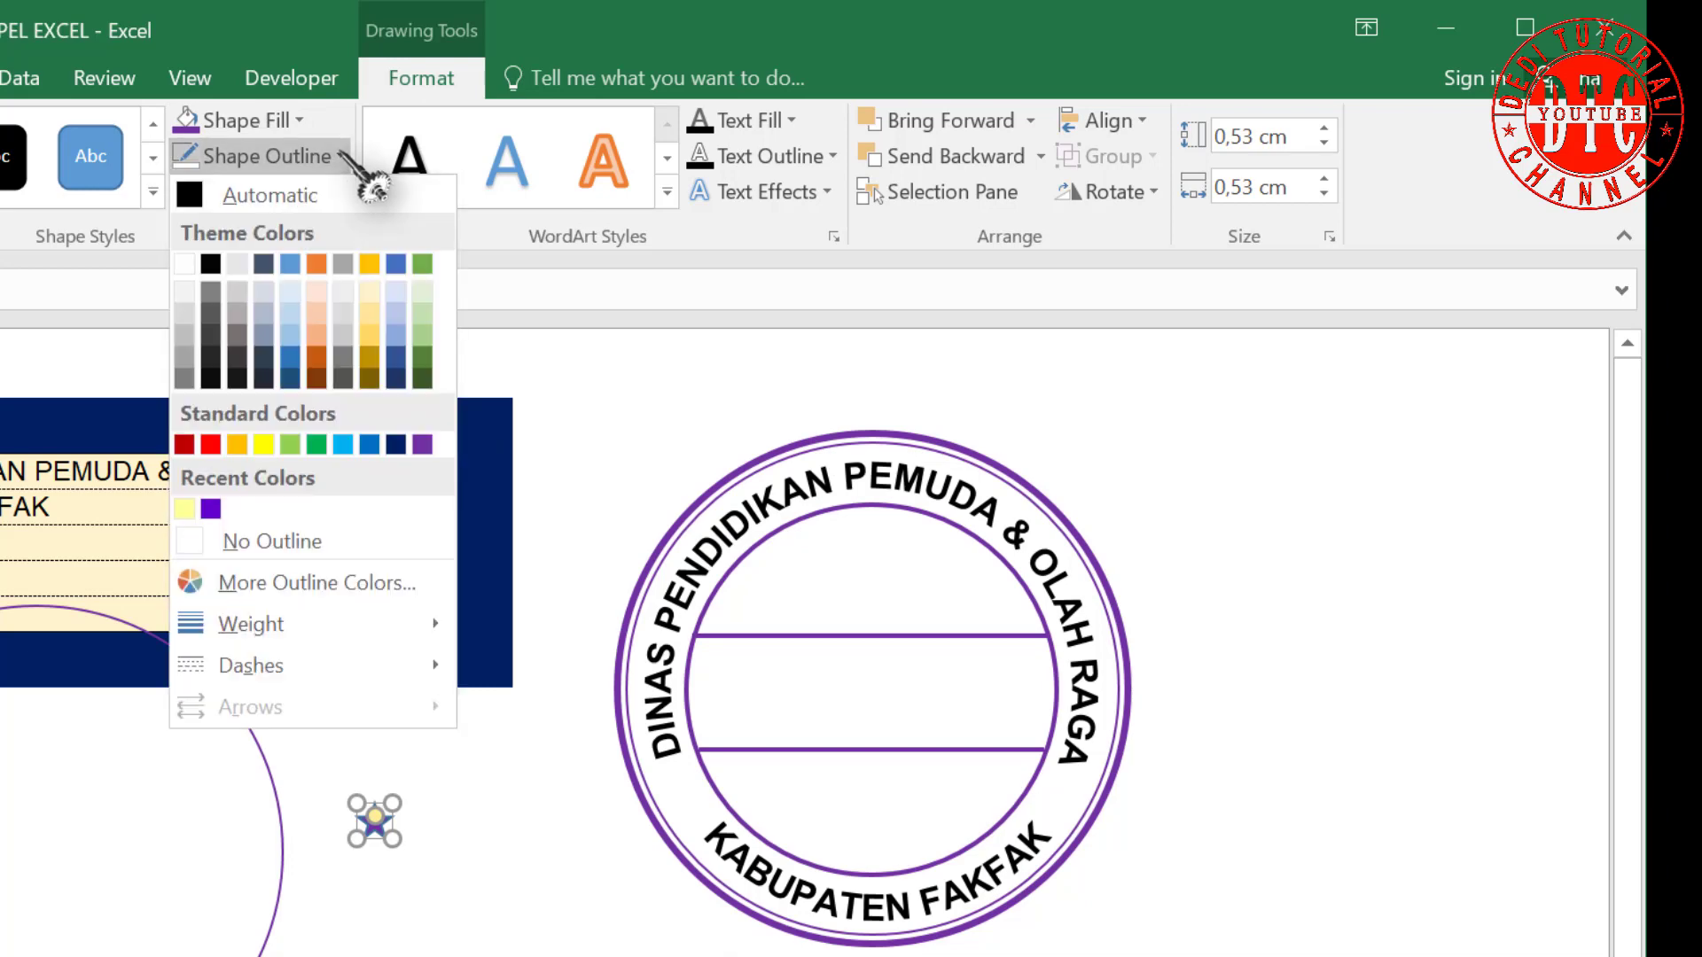
left_click(284, 540)
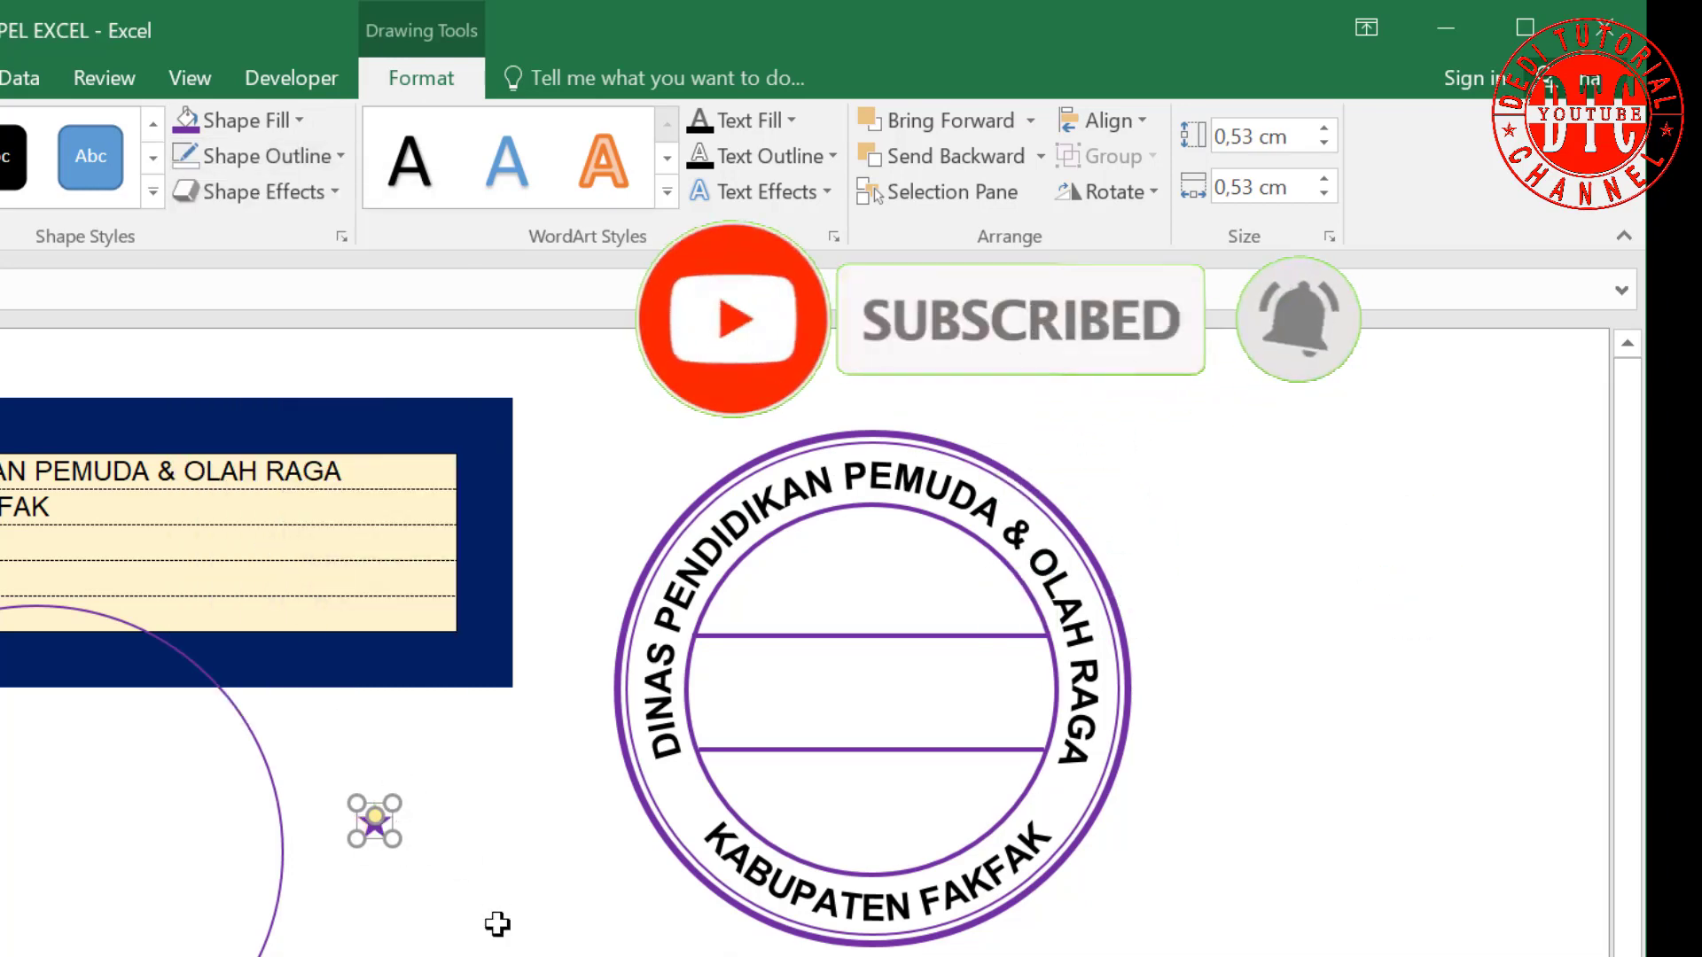
Copy the star and place the two stars at the stamp's lower-left and lower-right.
left_click_drag(374, 820, 683, 796, "ctrl")
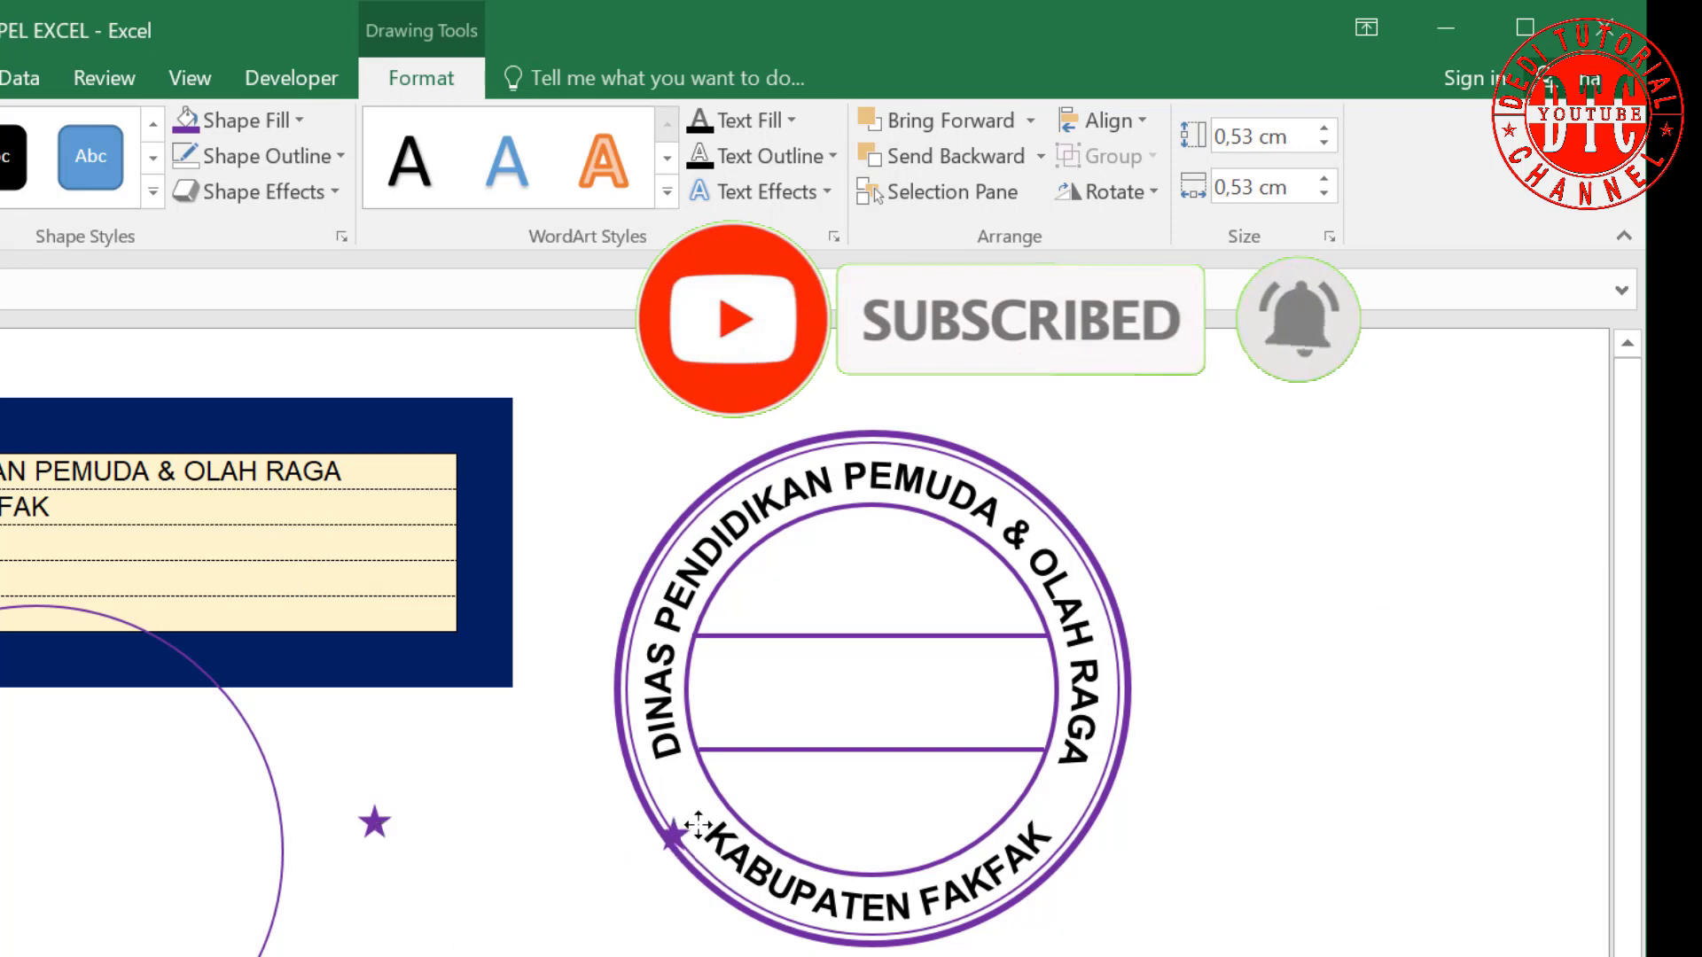
left_click(376, 825)
left_click_drag(380, 826, 1098, 842)
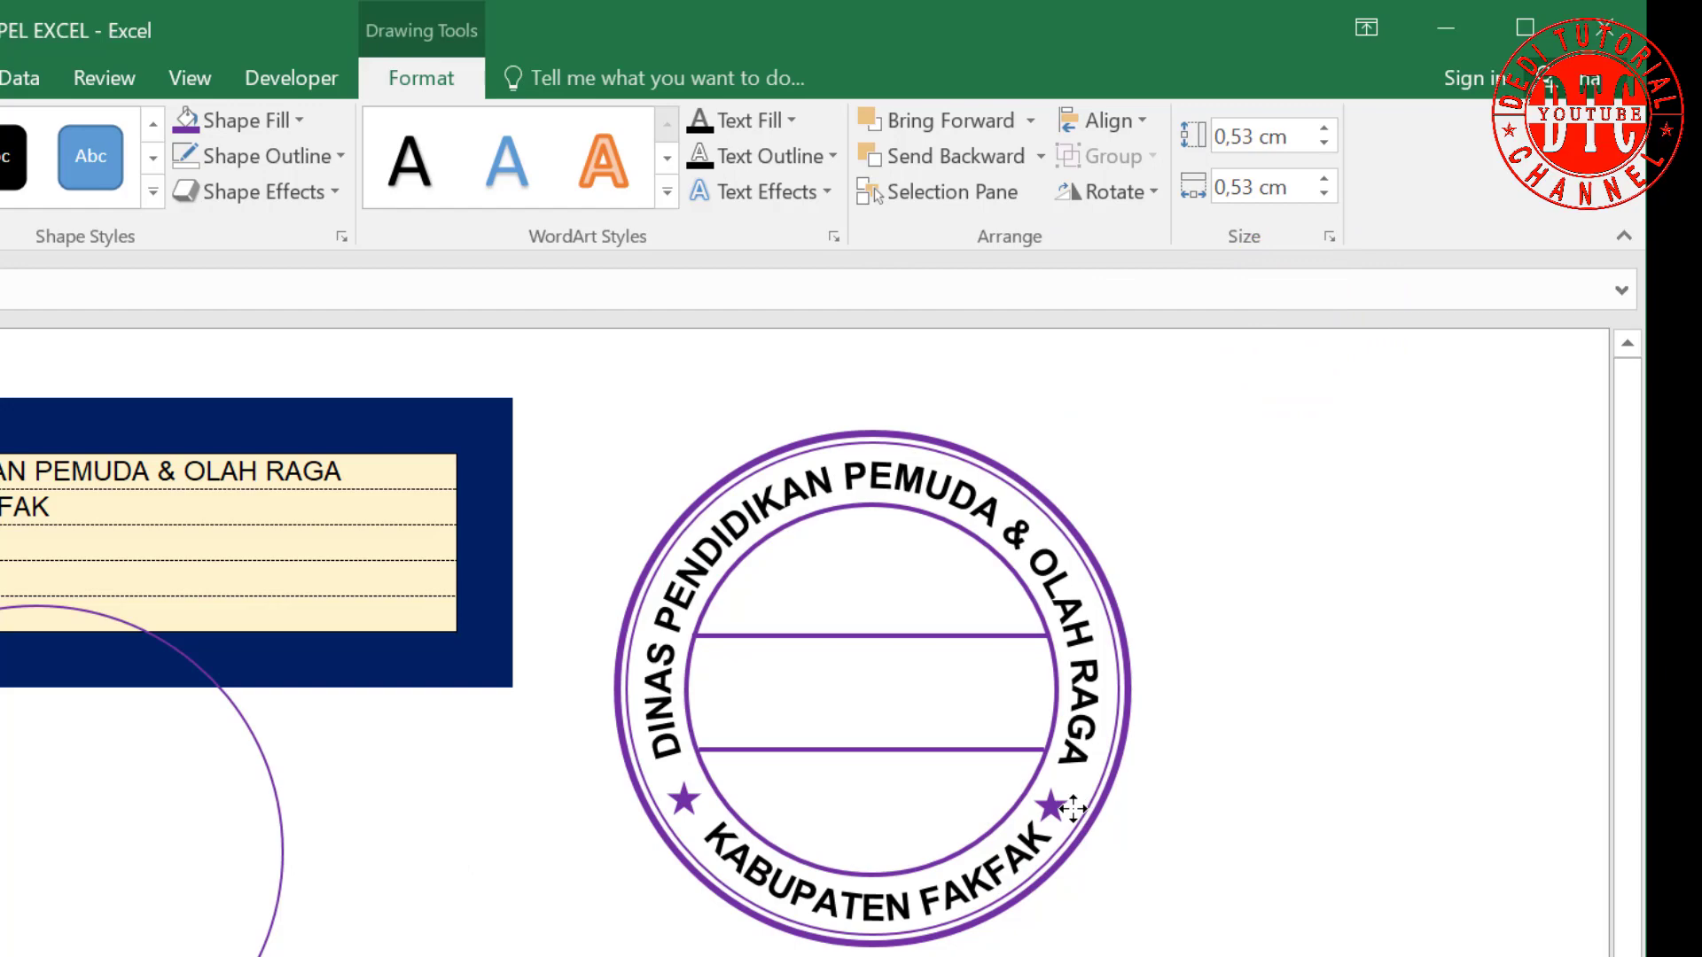
left_click(1285, 848)
left_click(211, 74)
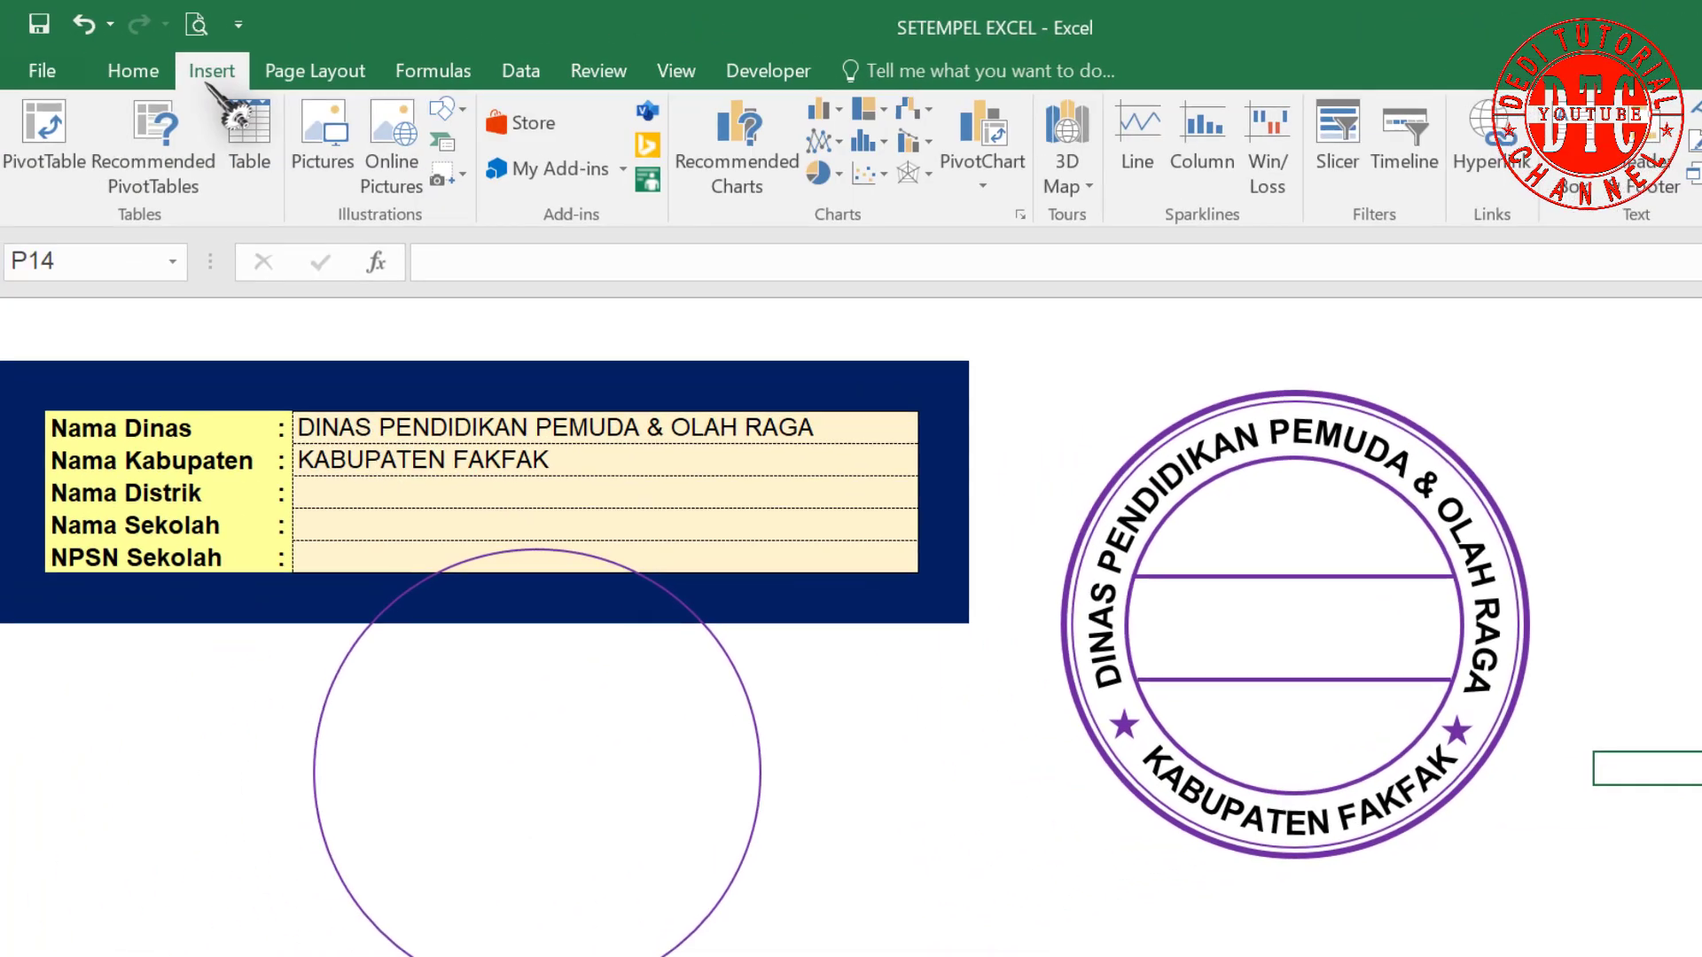
Draw an orange horizontal guide line and move it up to the stars.
left_click(467, 113)
left_click(483, 175)
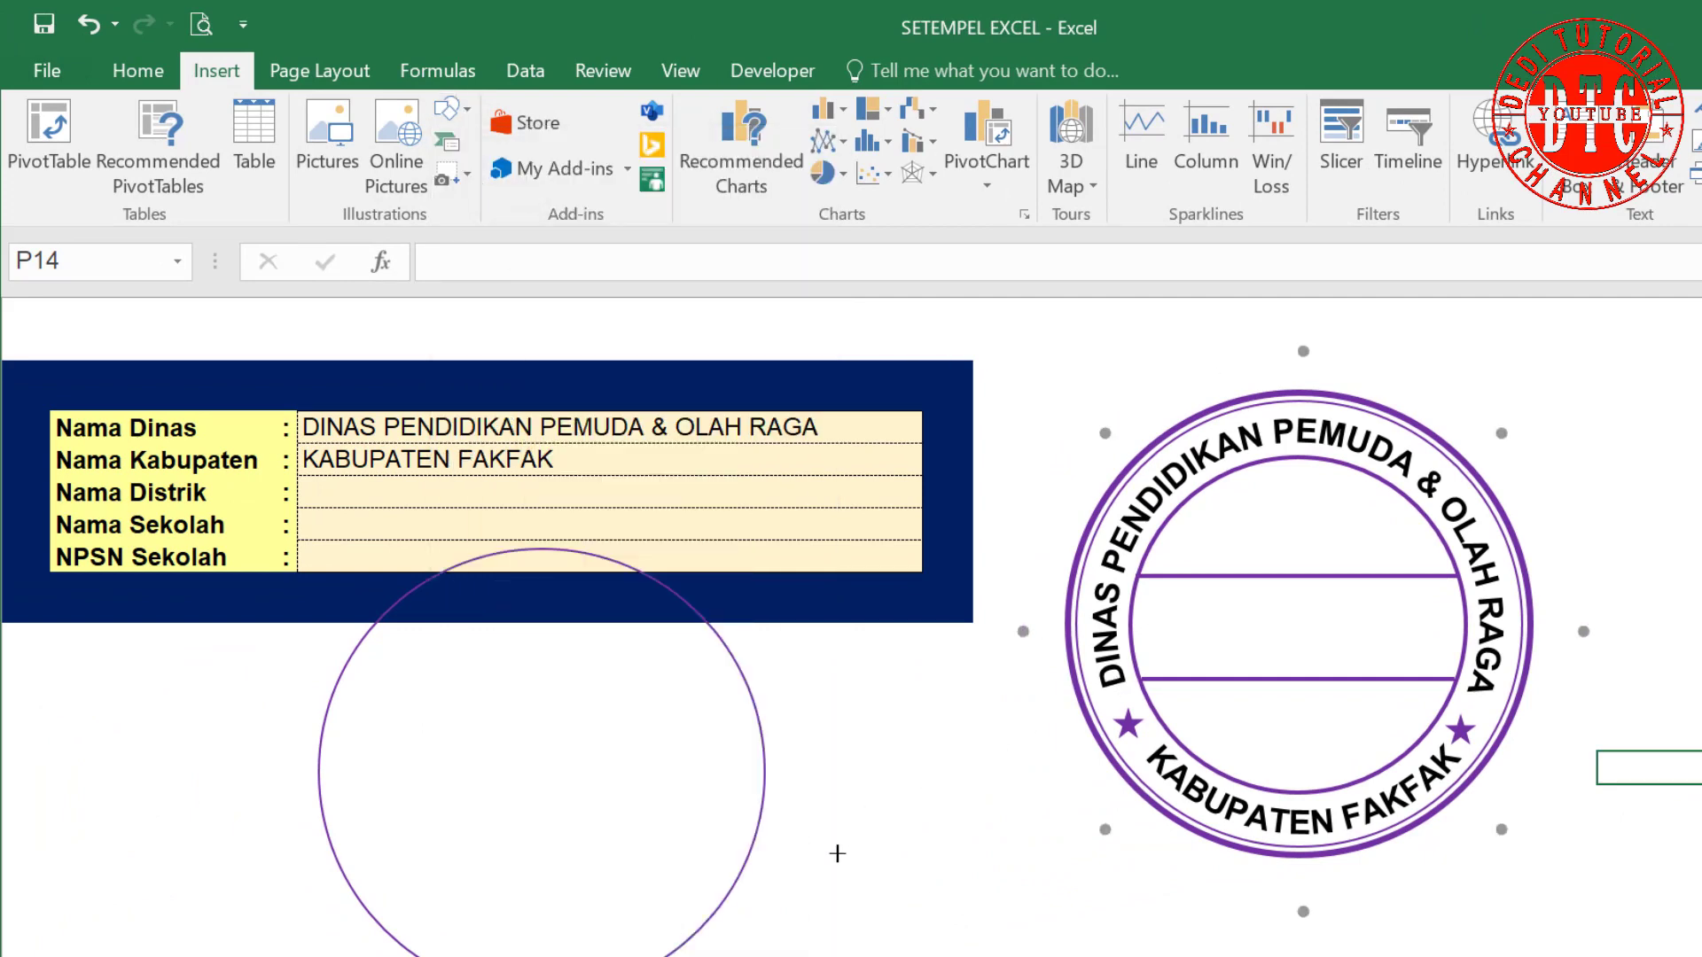
left_click_drag(837, 853, 1701, 854)
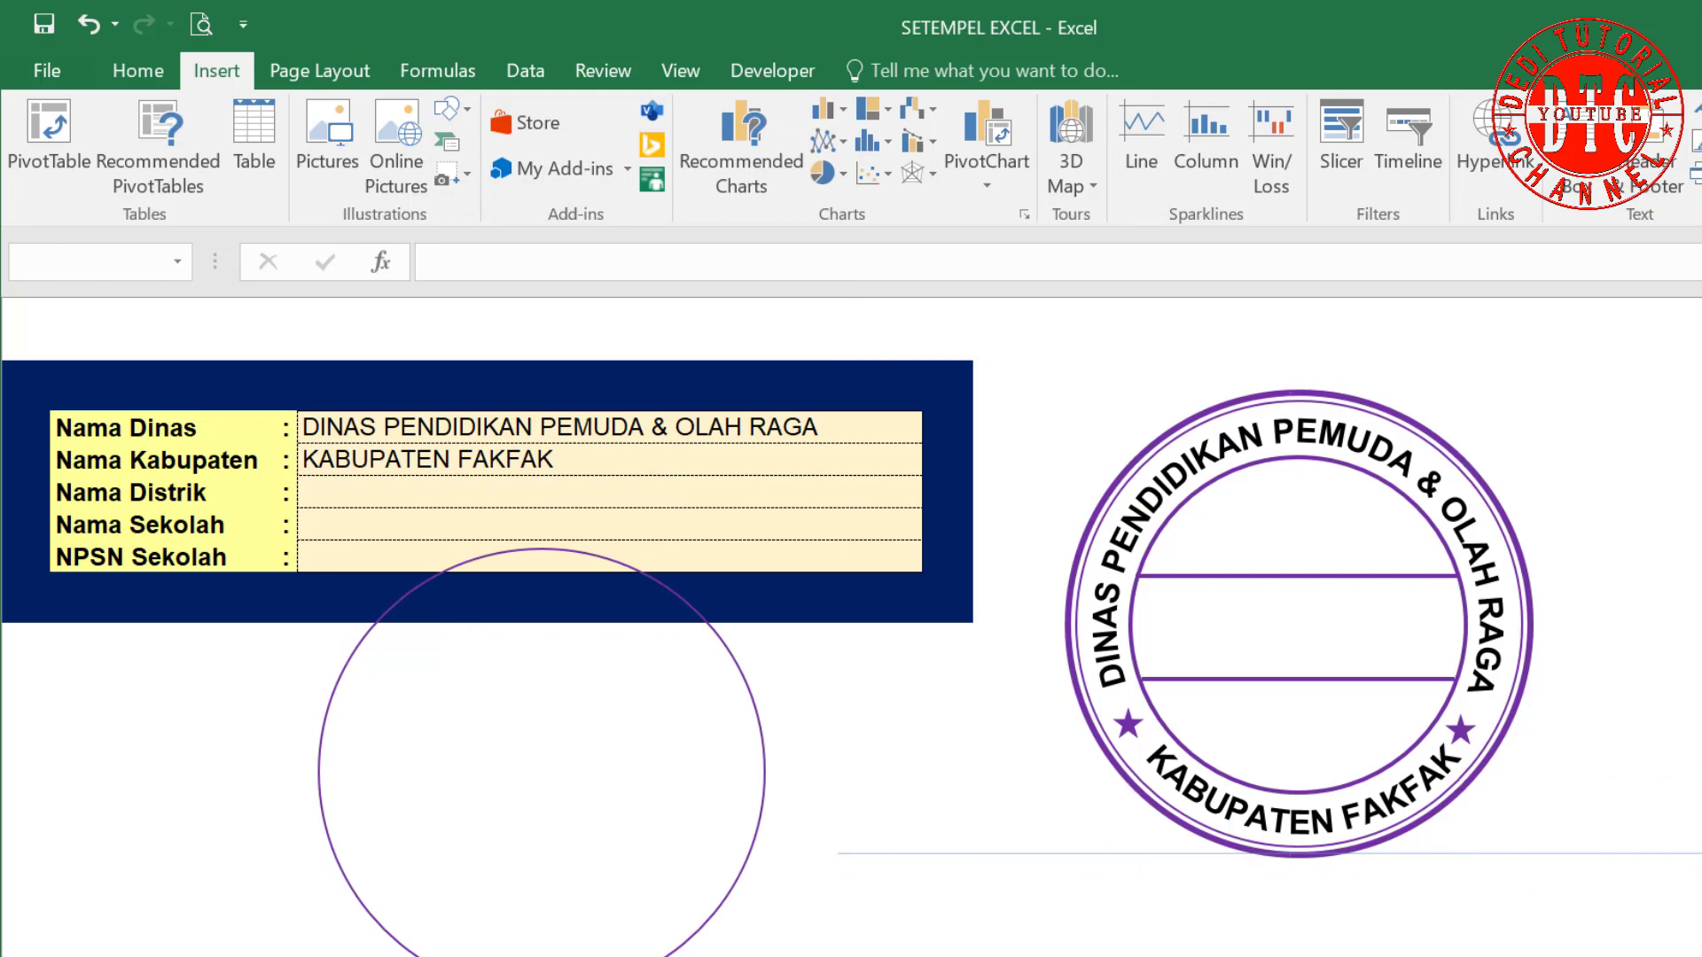
left_click(594, 142)
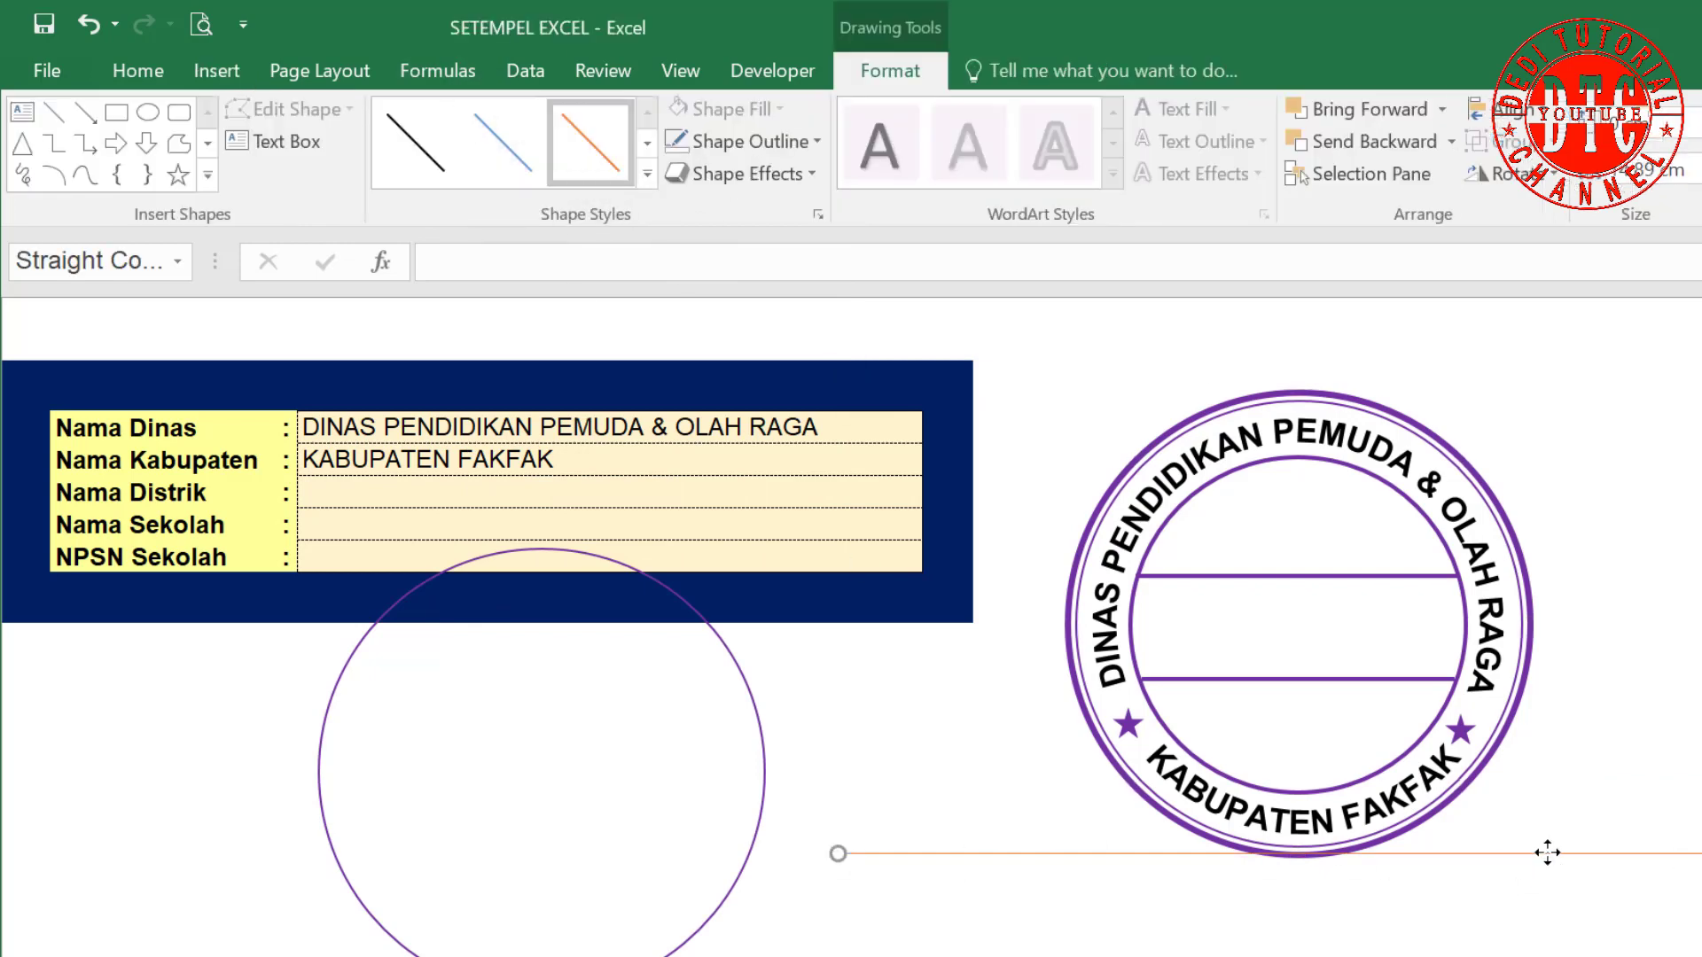
left_click_drag(1547, 853, 1568, 709)
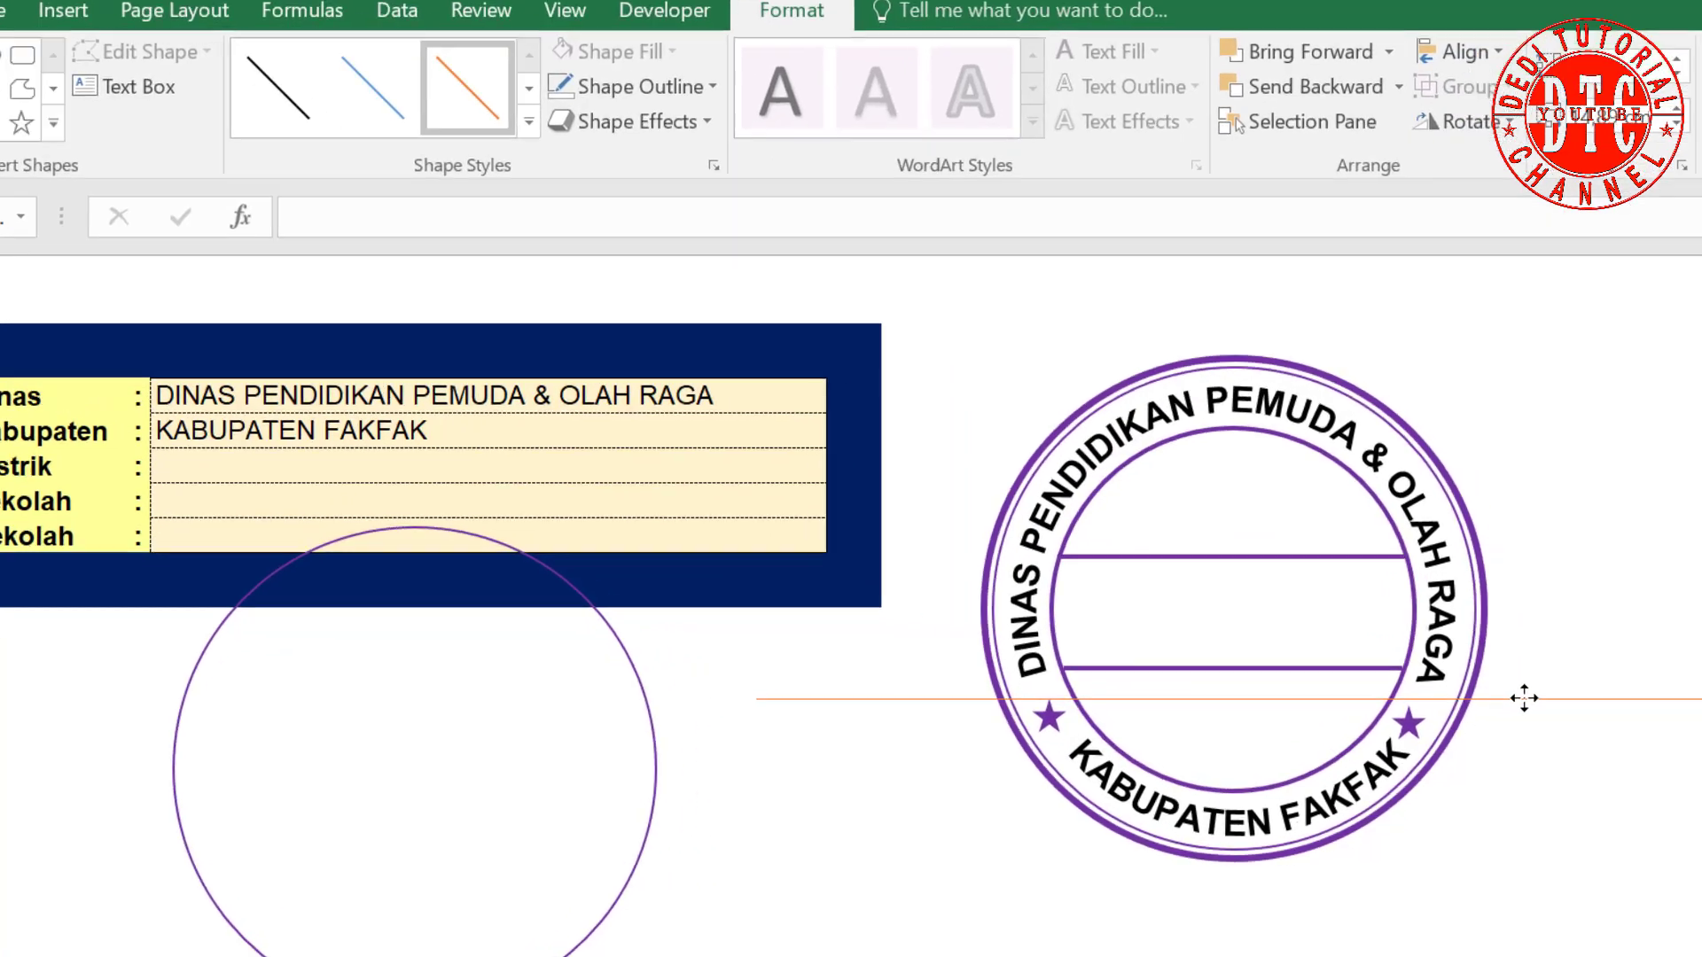
Level both stars on the guide line, then delete the line.
left_click(1524, 698)
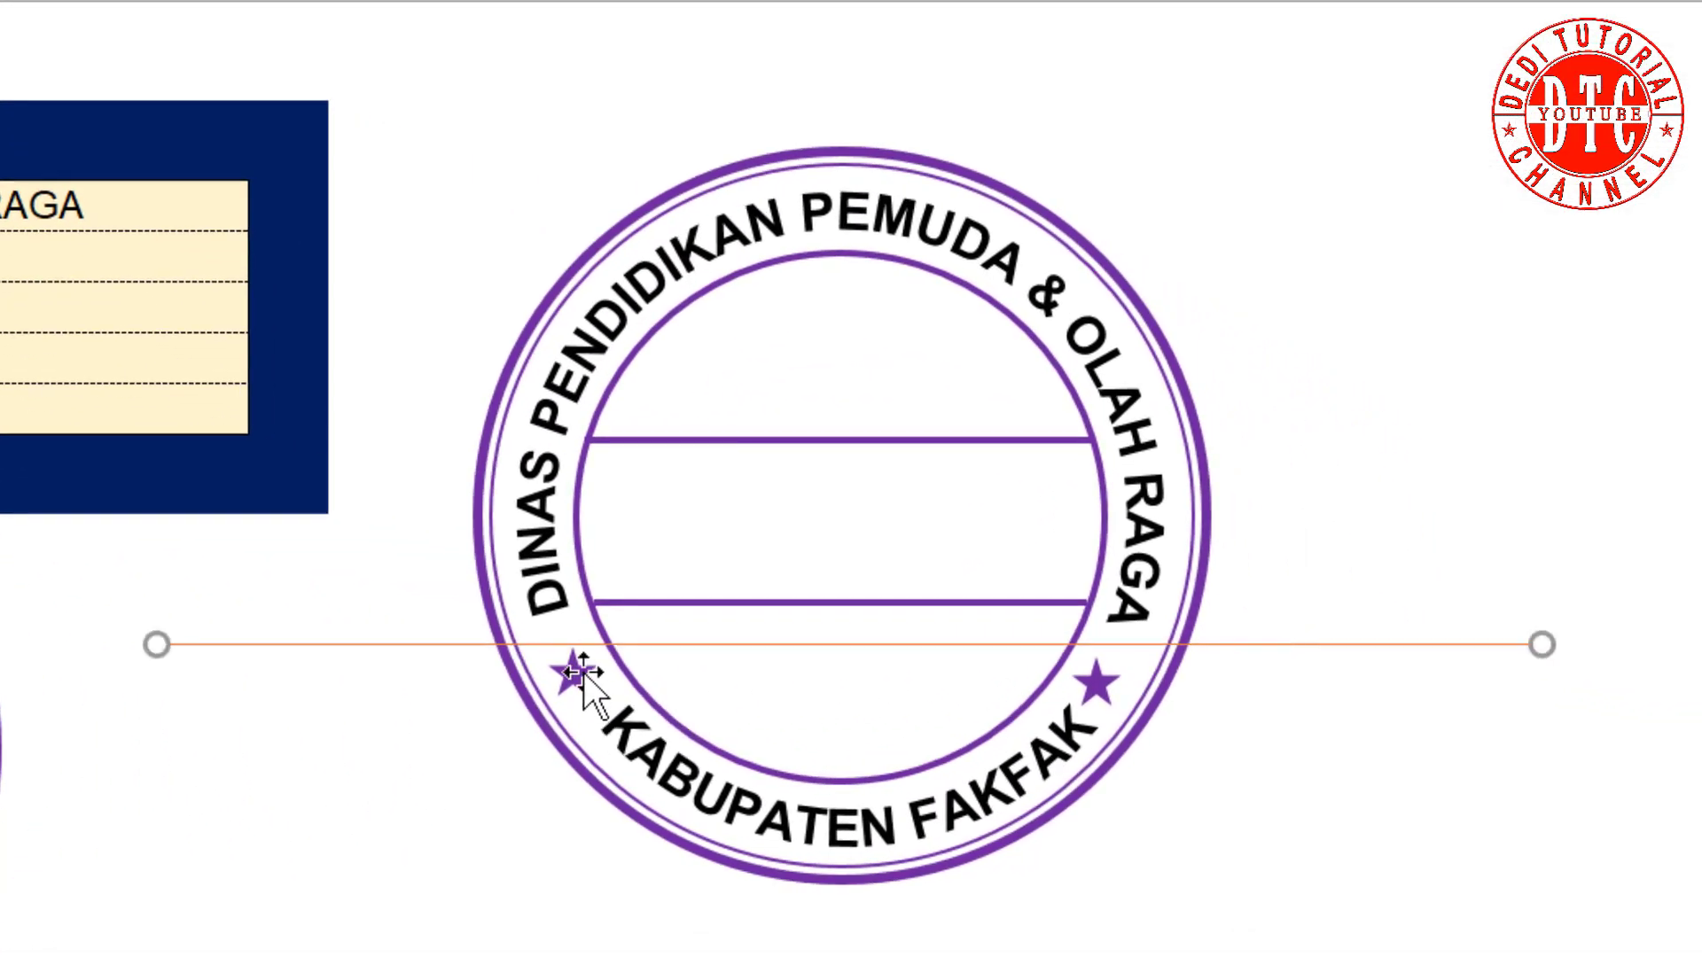
left_click_drag(578, 675, 573, 668)
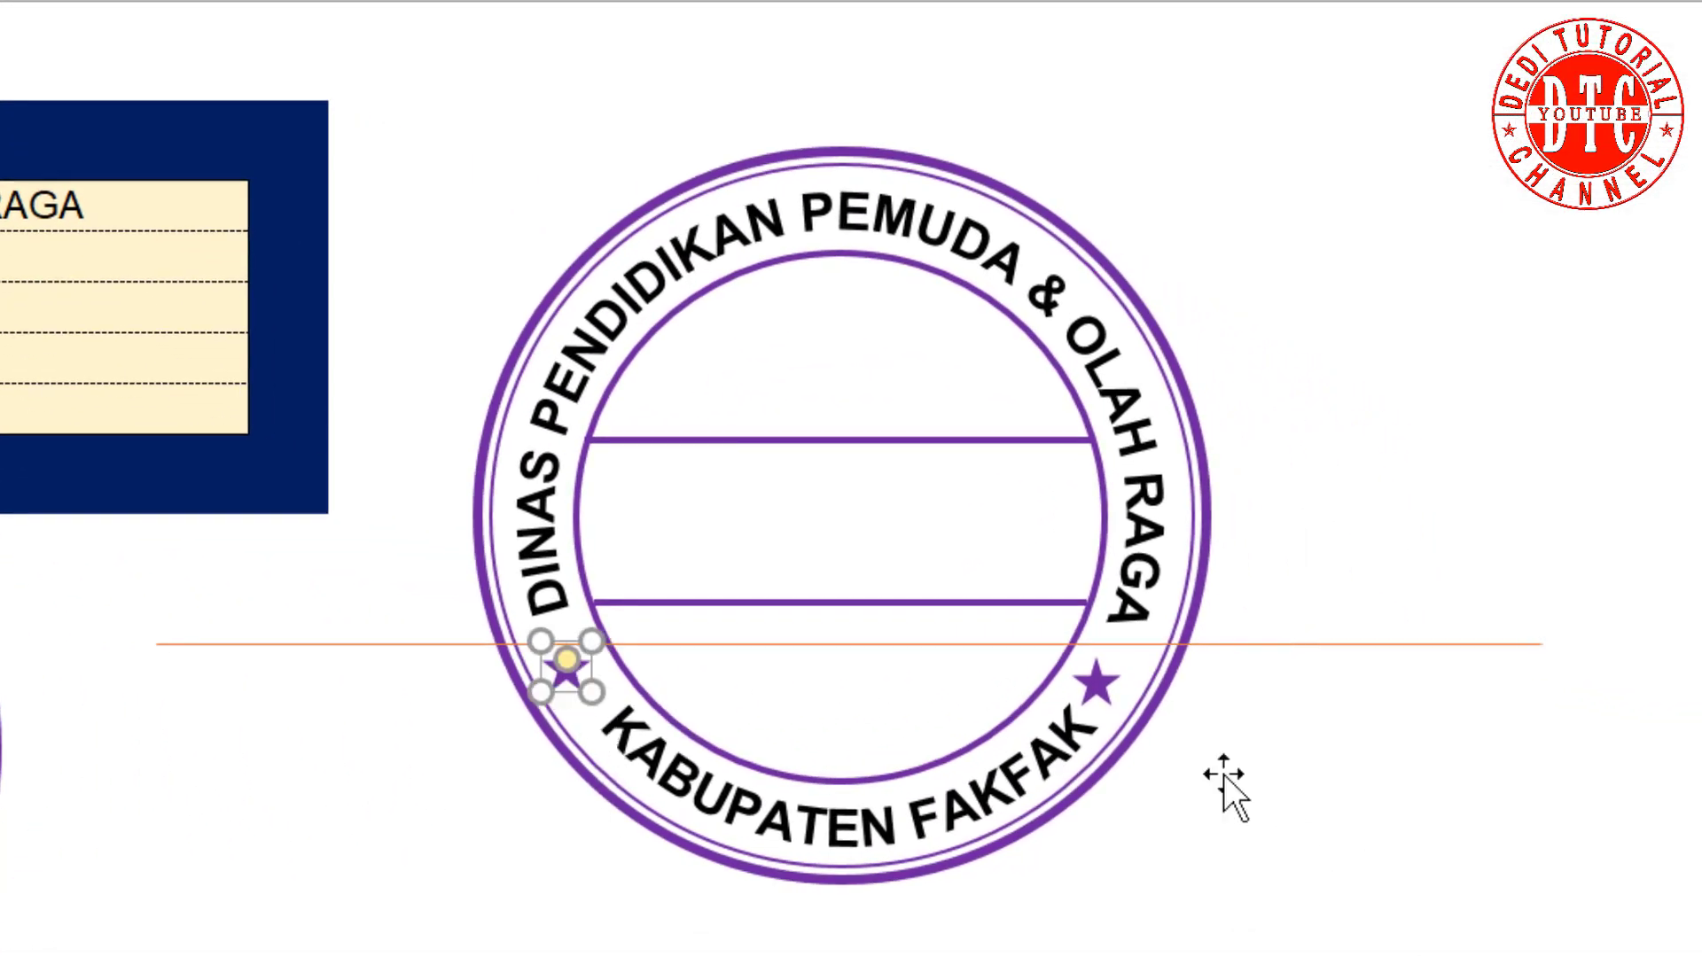
left_click_drag(1105, 690, 1111, 679)
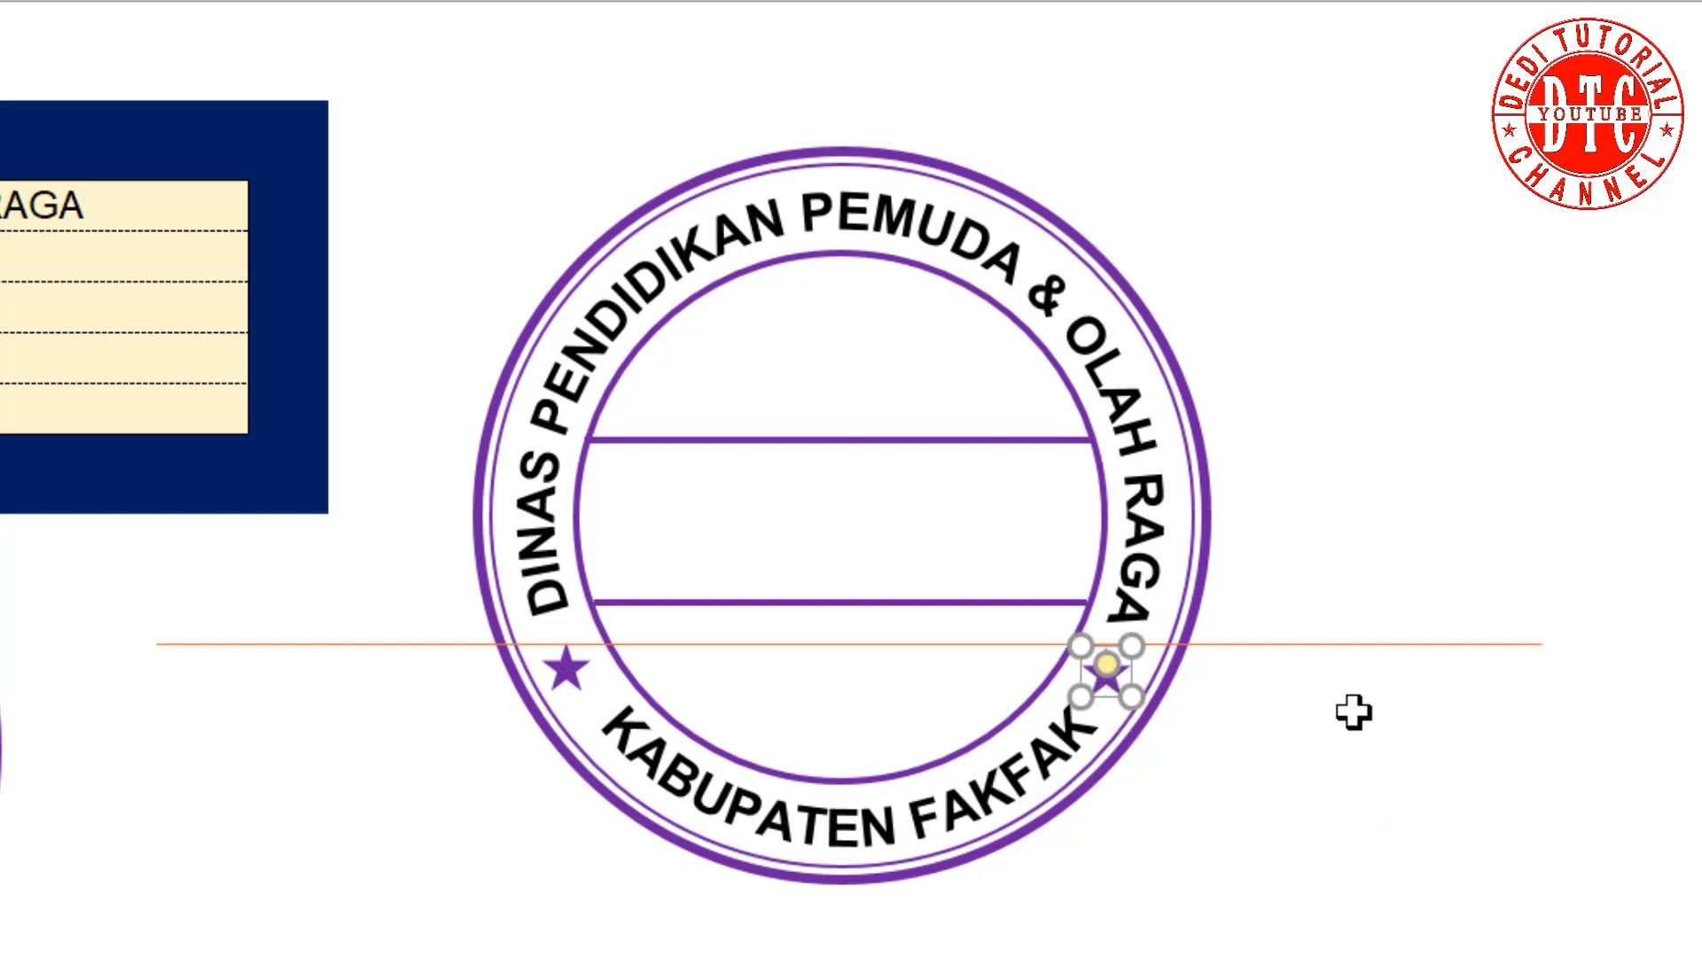
left_click_drag(1357, 644, 1375, 938)
key("Delete")
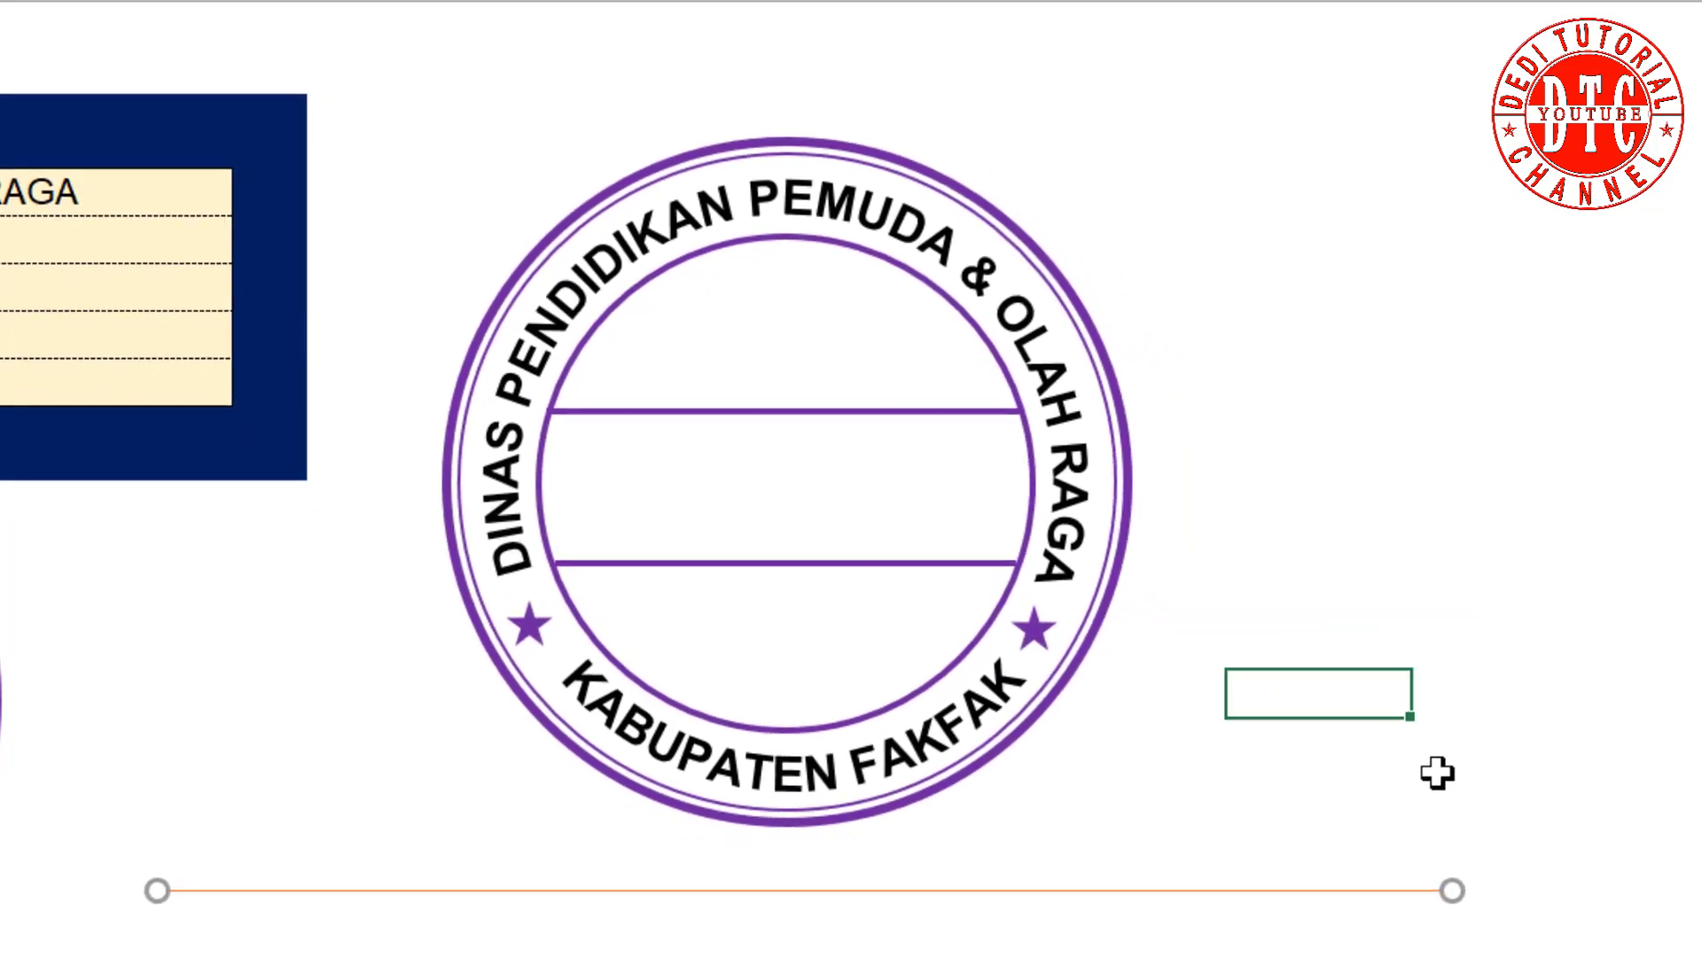
left_click(927, 752)
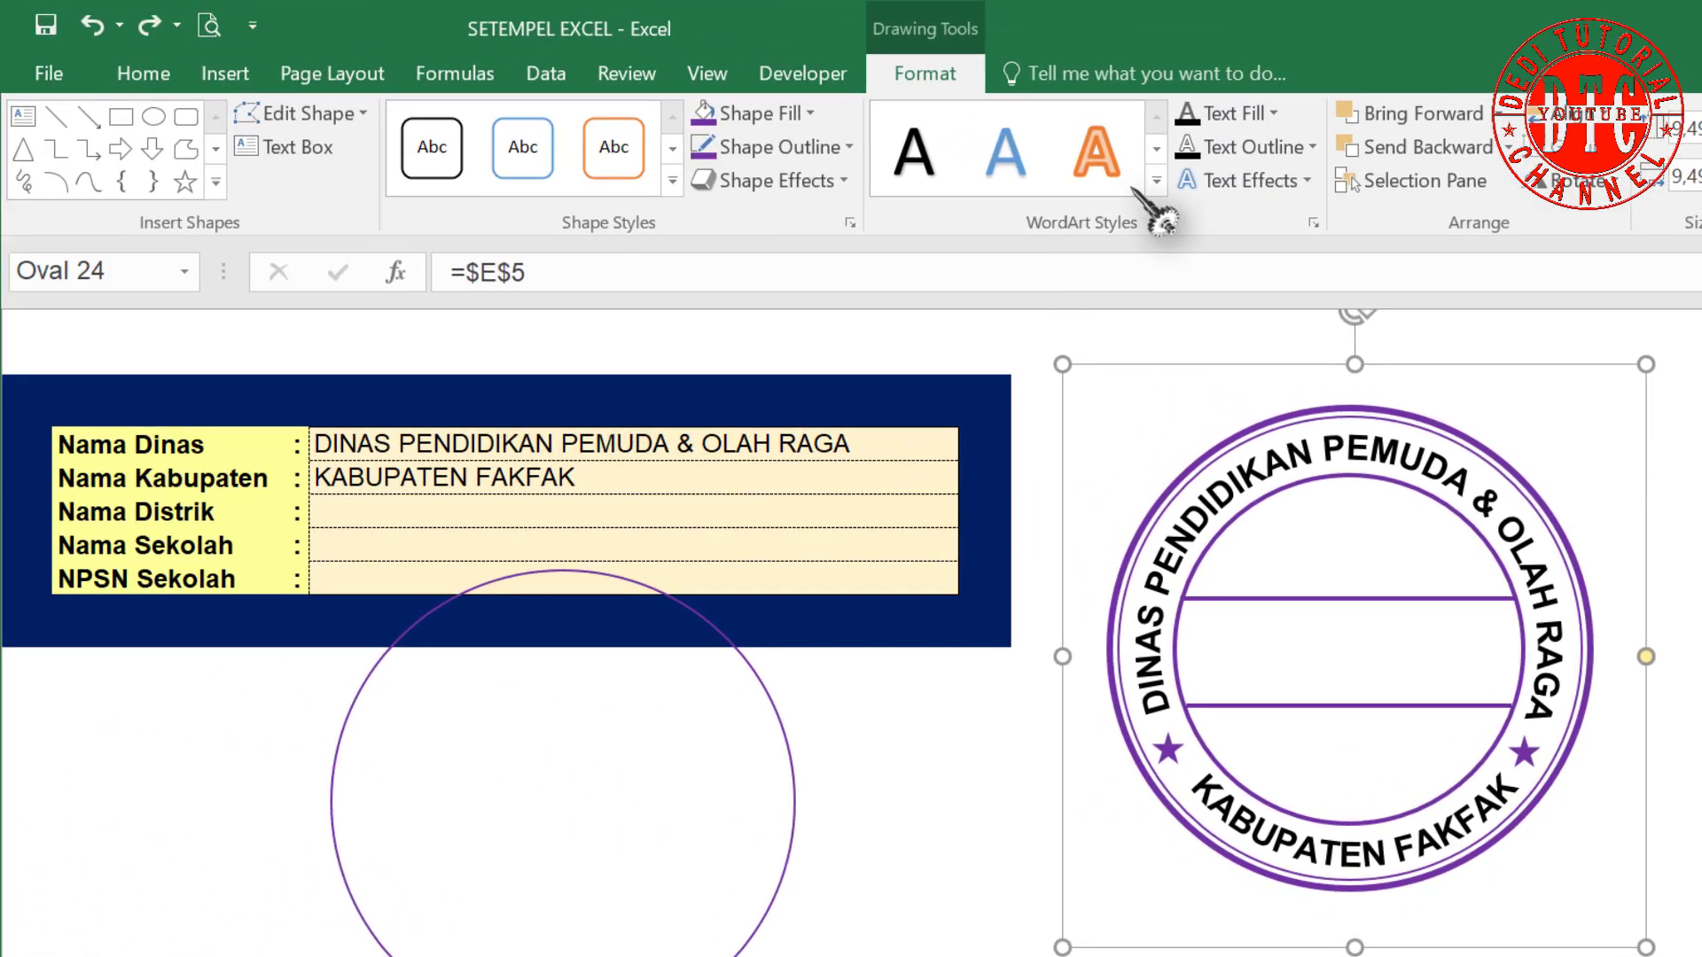
Colour the curved KABUPATEN FAKFAK text Purple.
left_click(1274, 113)
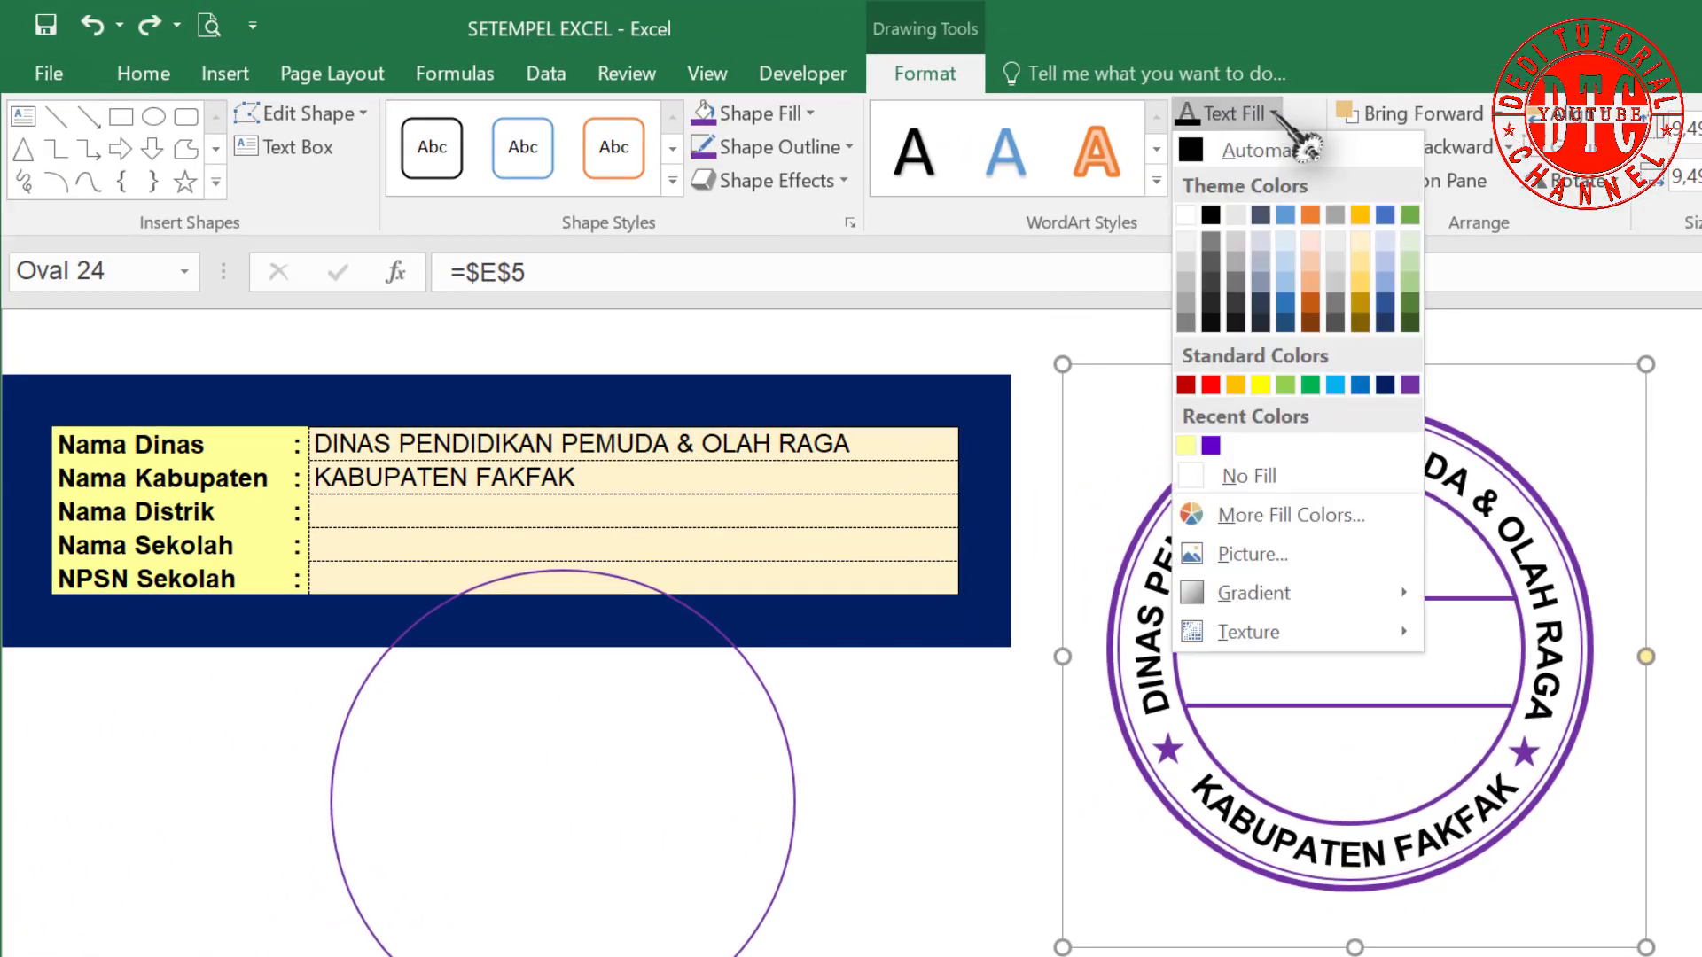
left_click(1409, 385)
left_click(1547, 631)
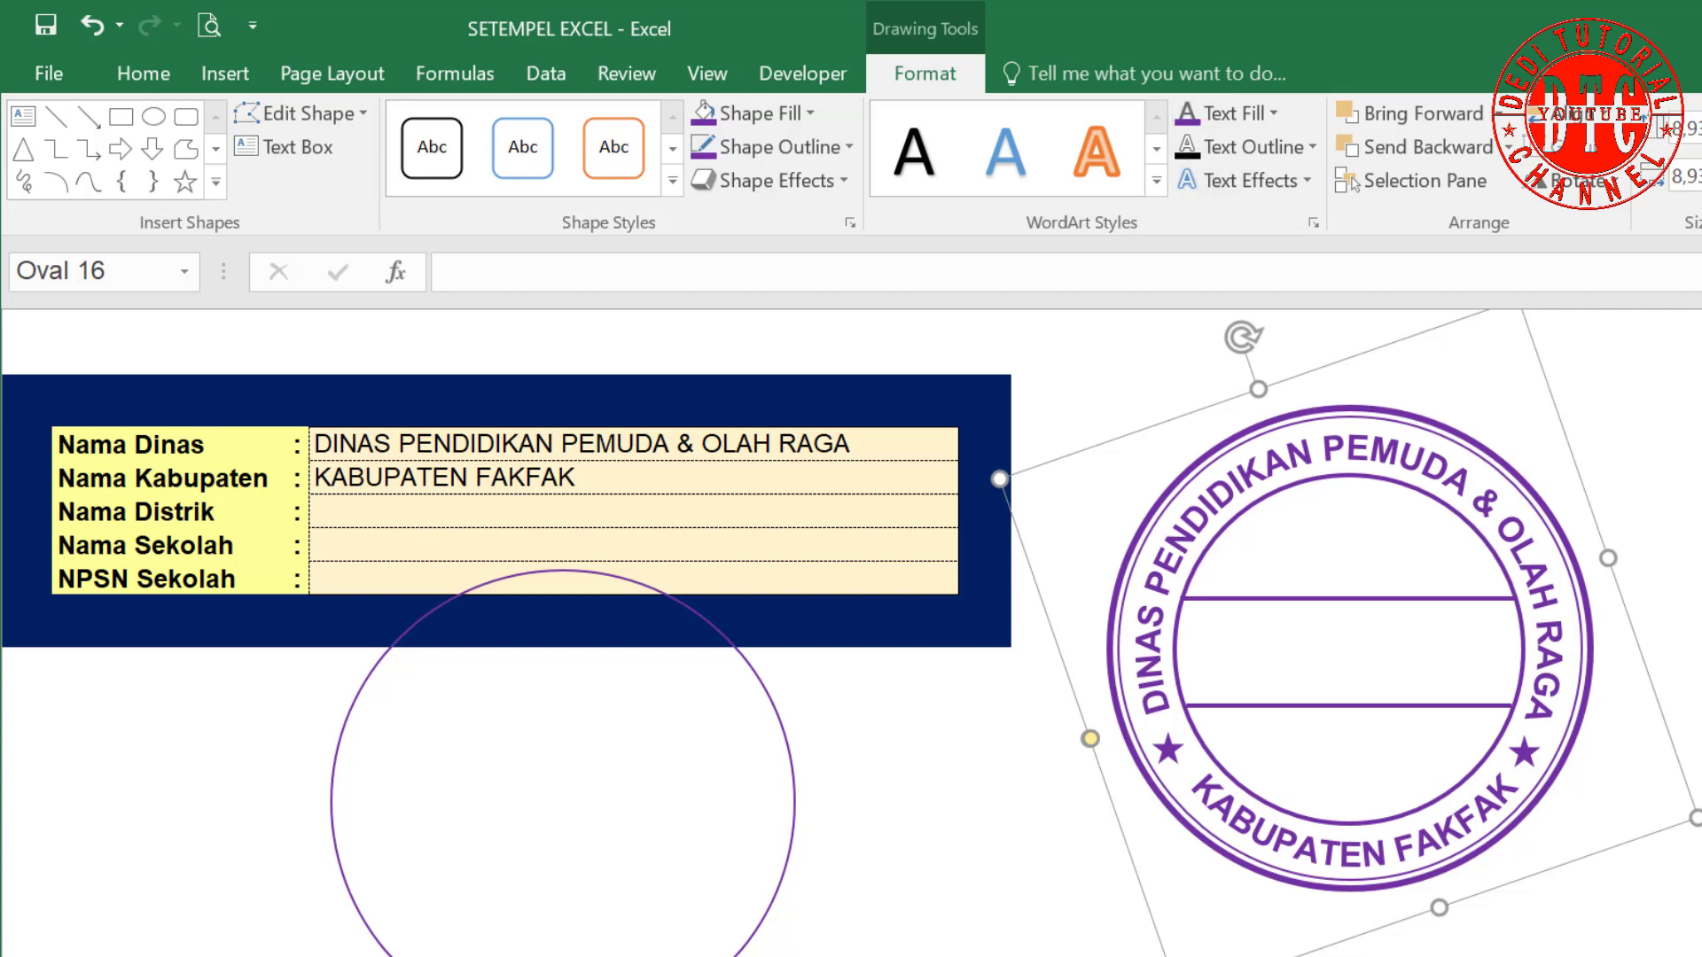
key("Escape")
left_click(1345, 608)
Link the stamp's middle box to $E$7 and enter SD NEGERI WURKENDIK in E7.
left_click(1504, 653)
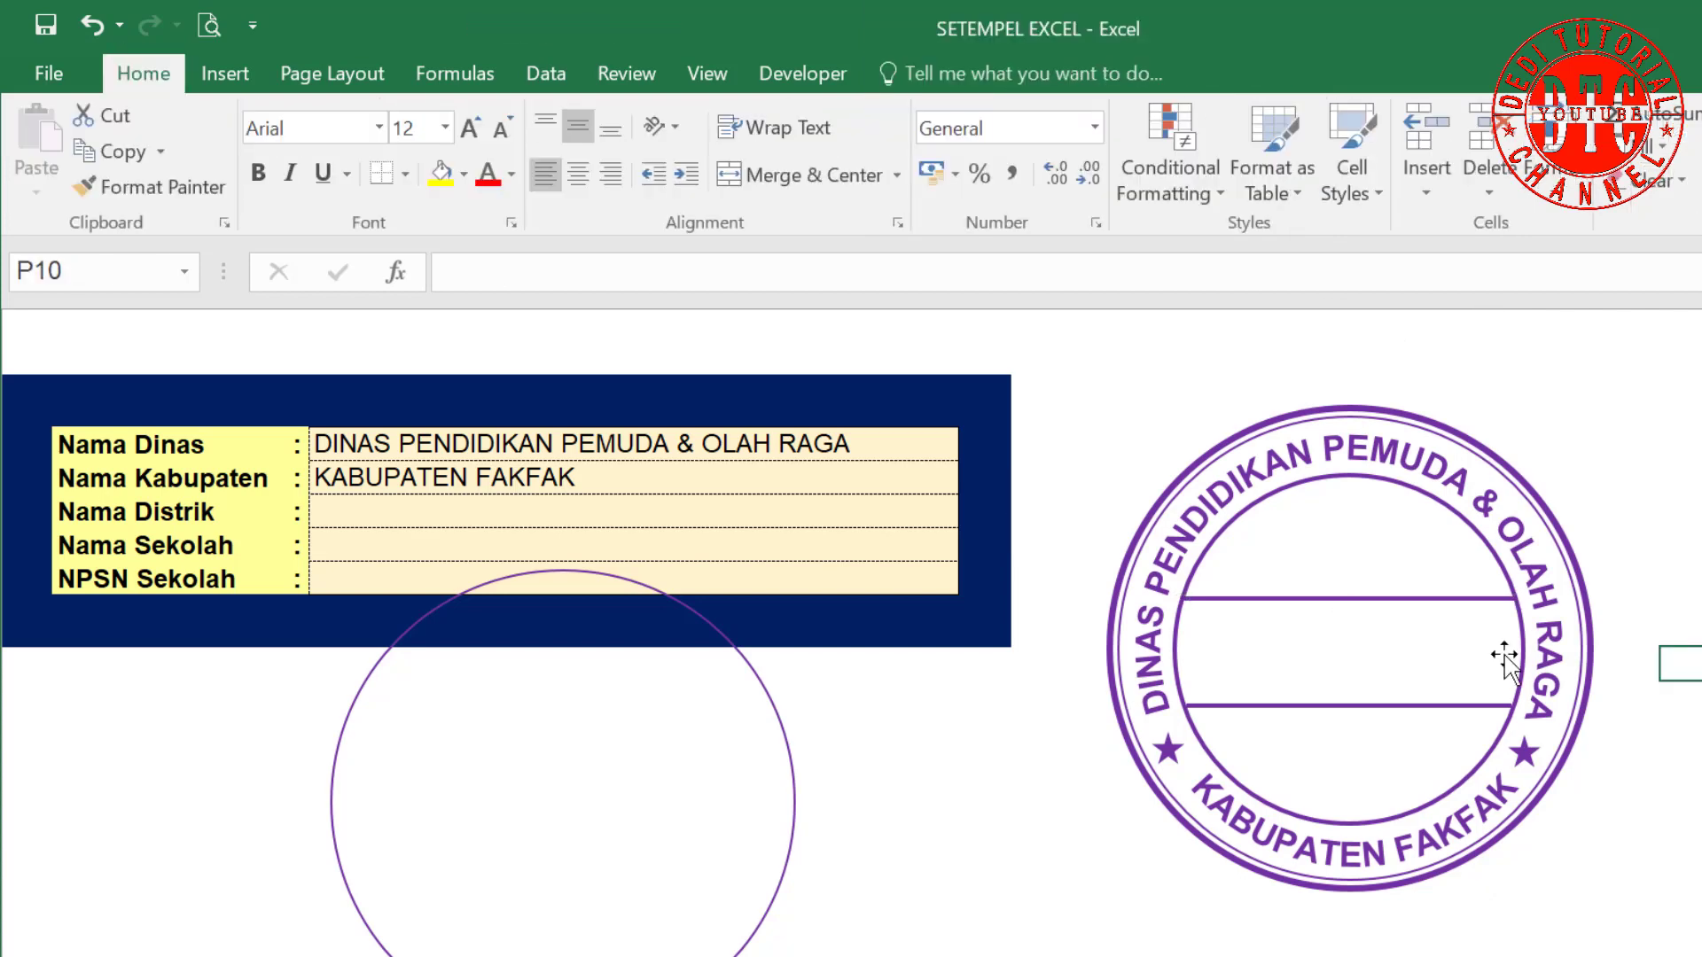
left_click(1518, 653)
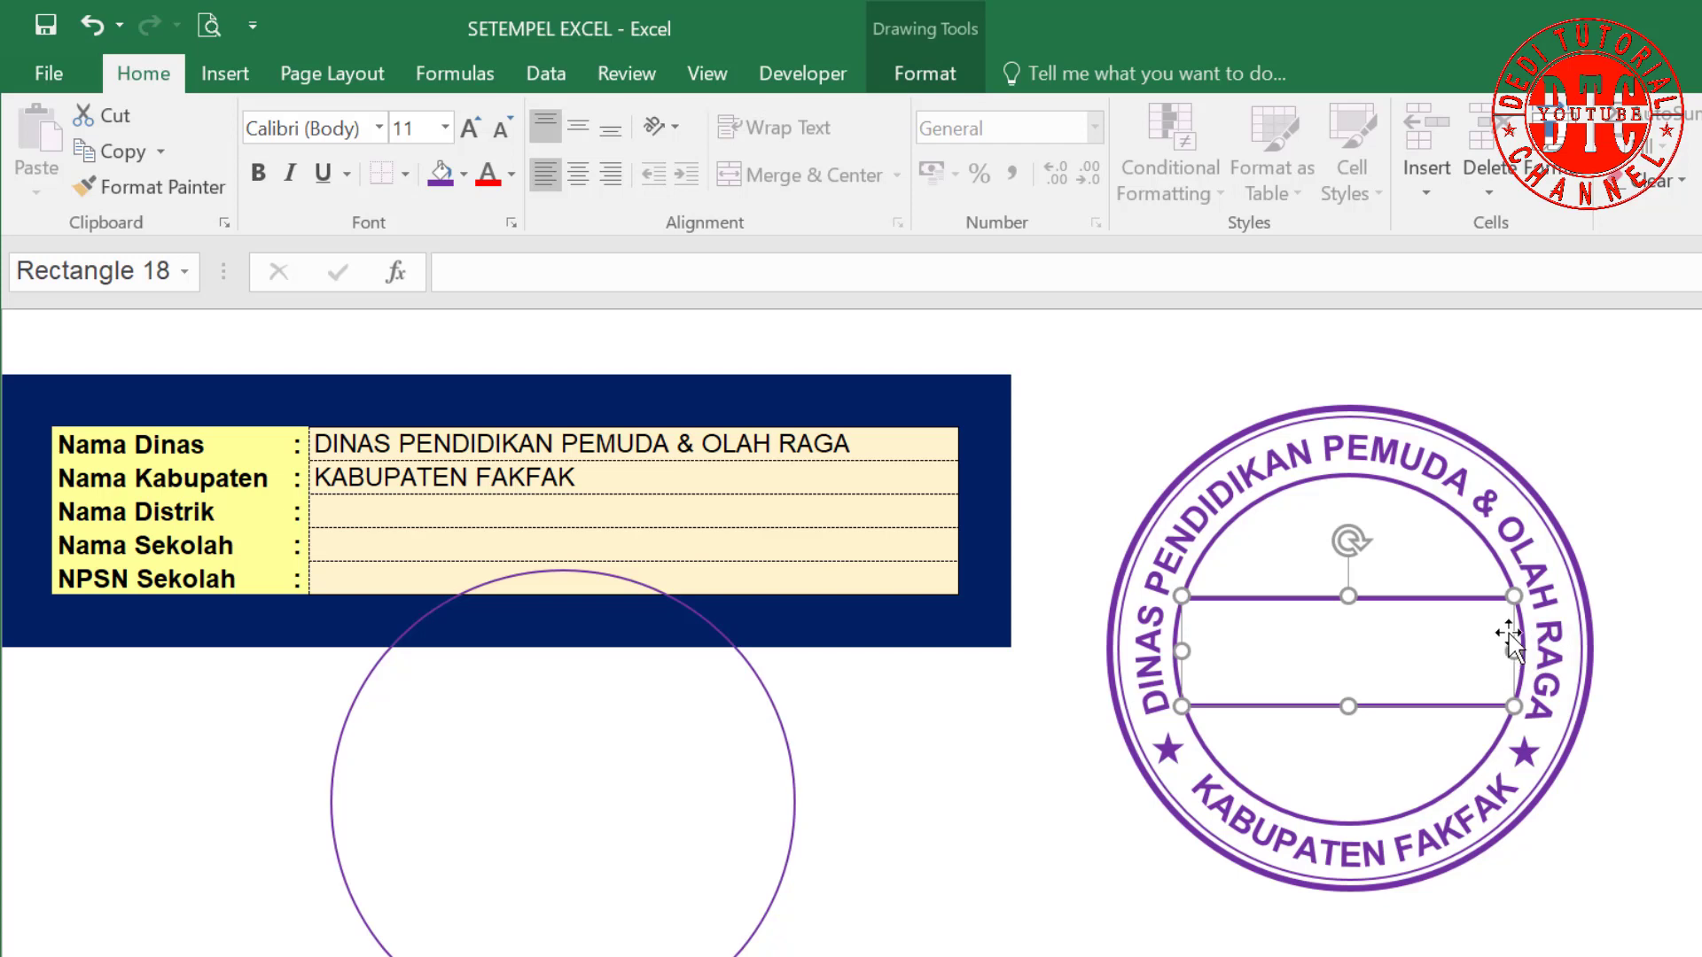
left_click(466, 271)
type("=")
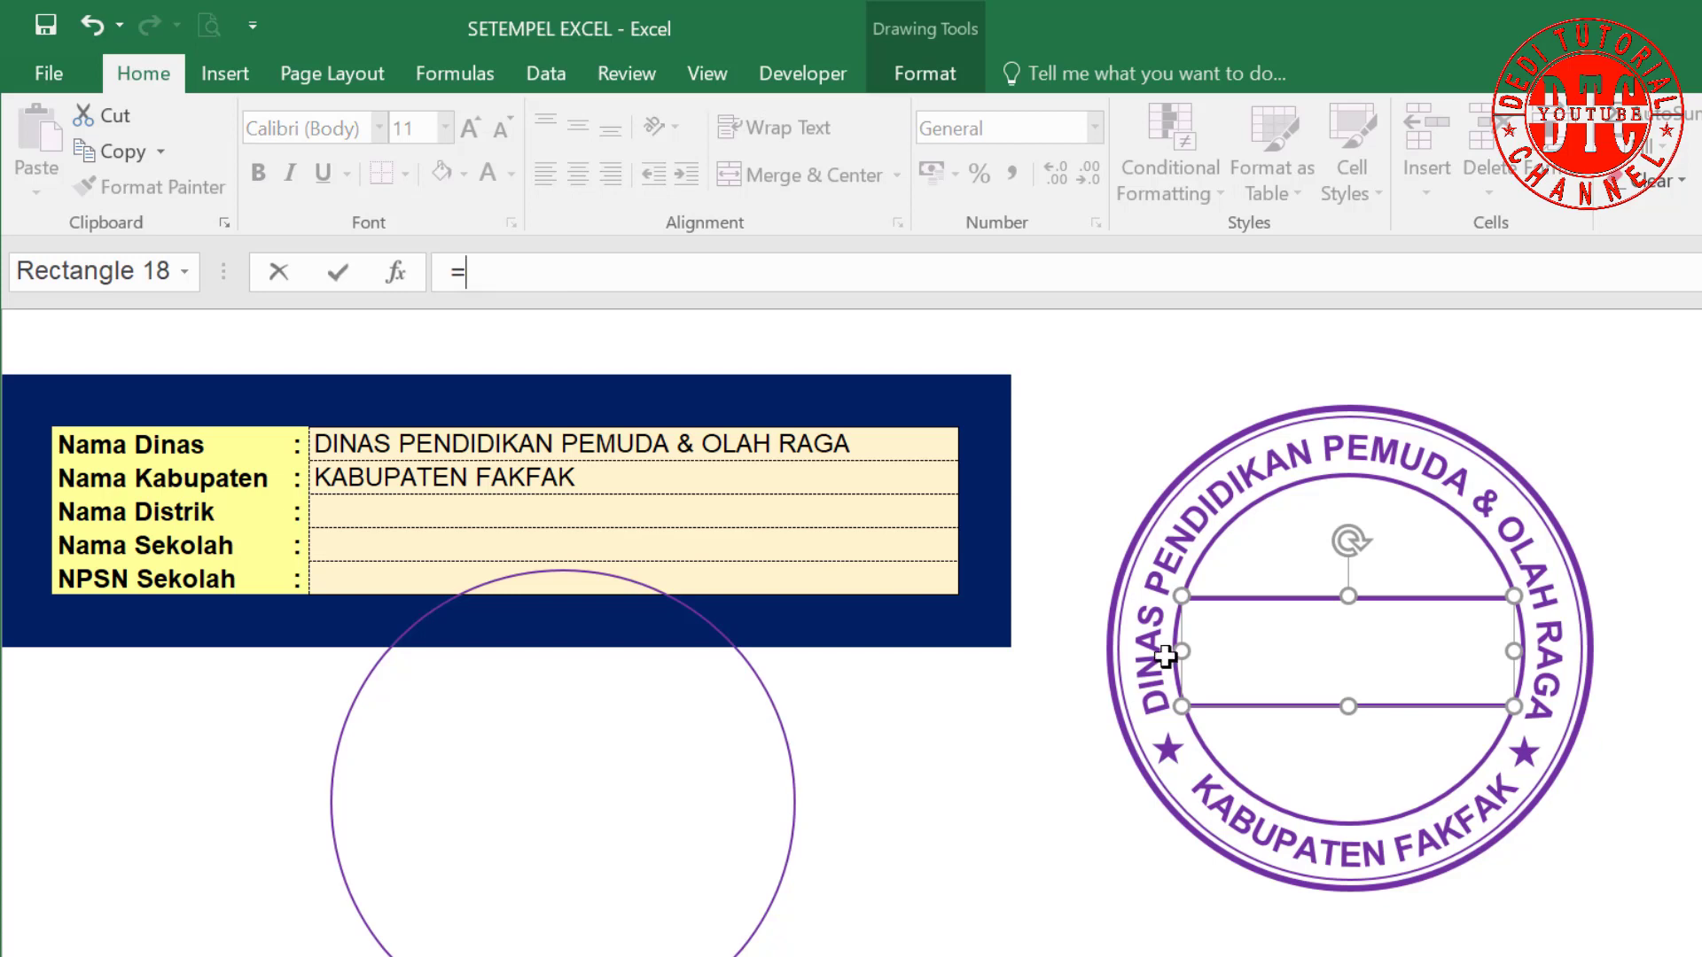
left_click(166, 589)
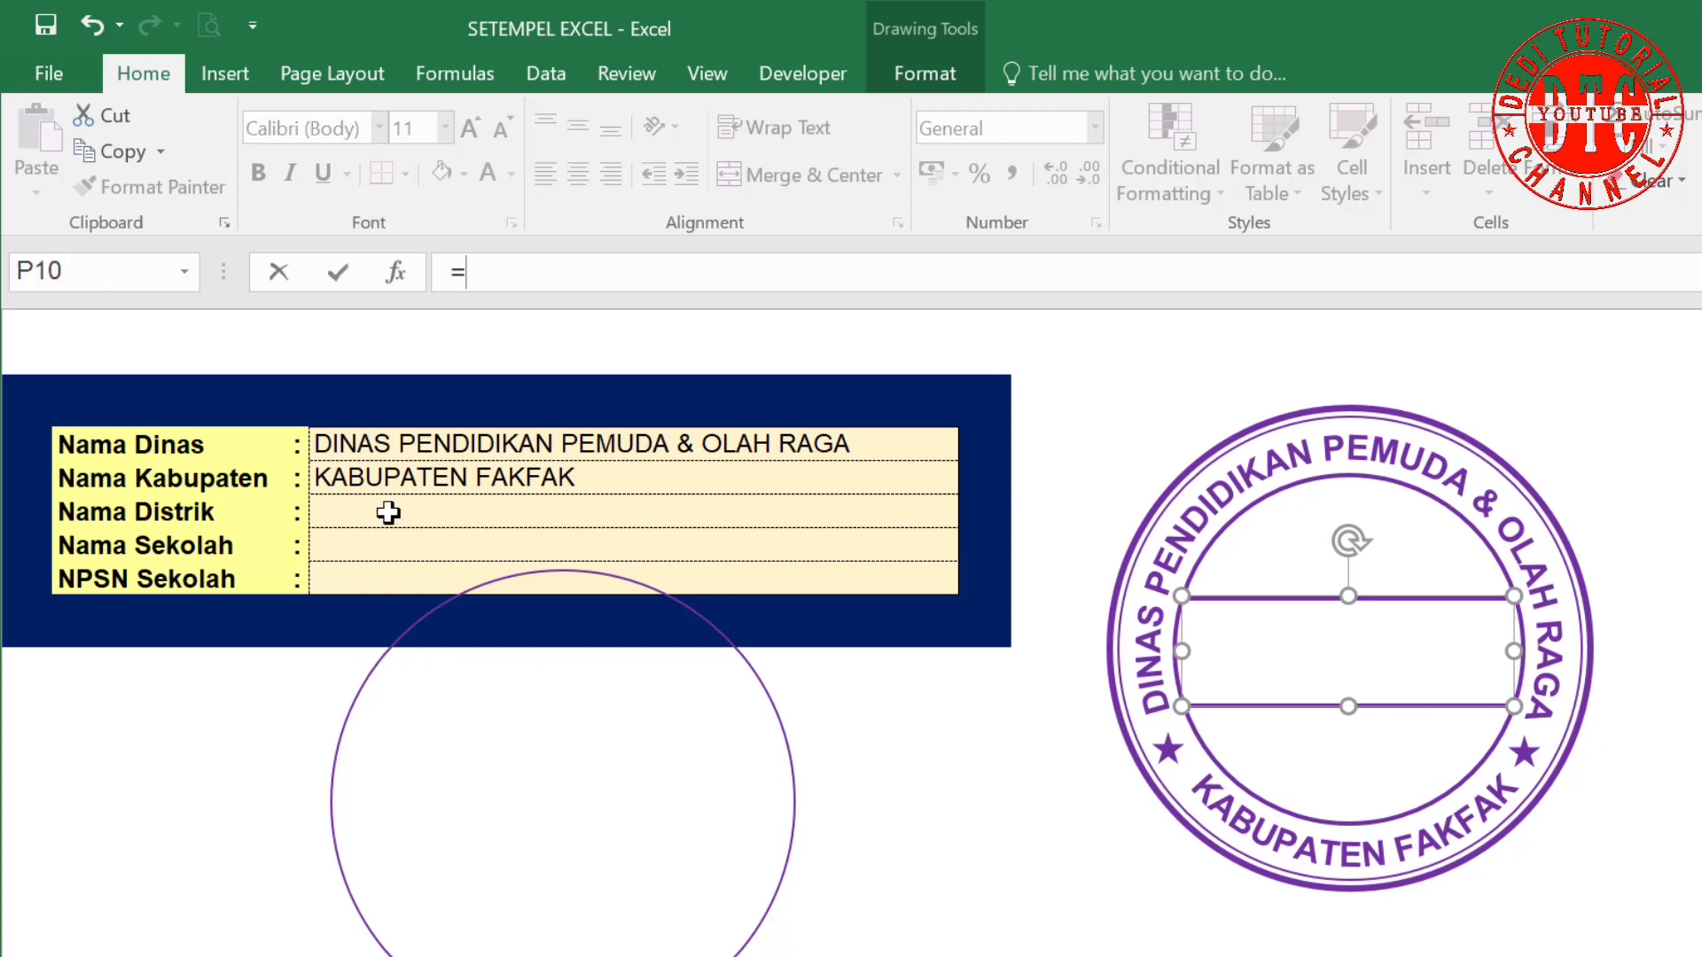
left_click(388, 545)
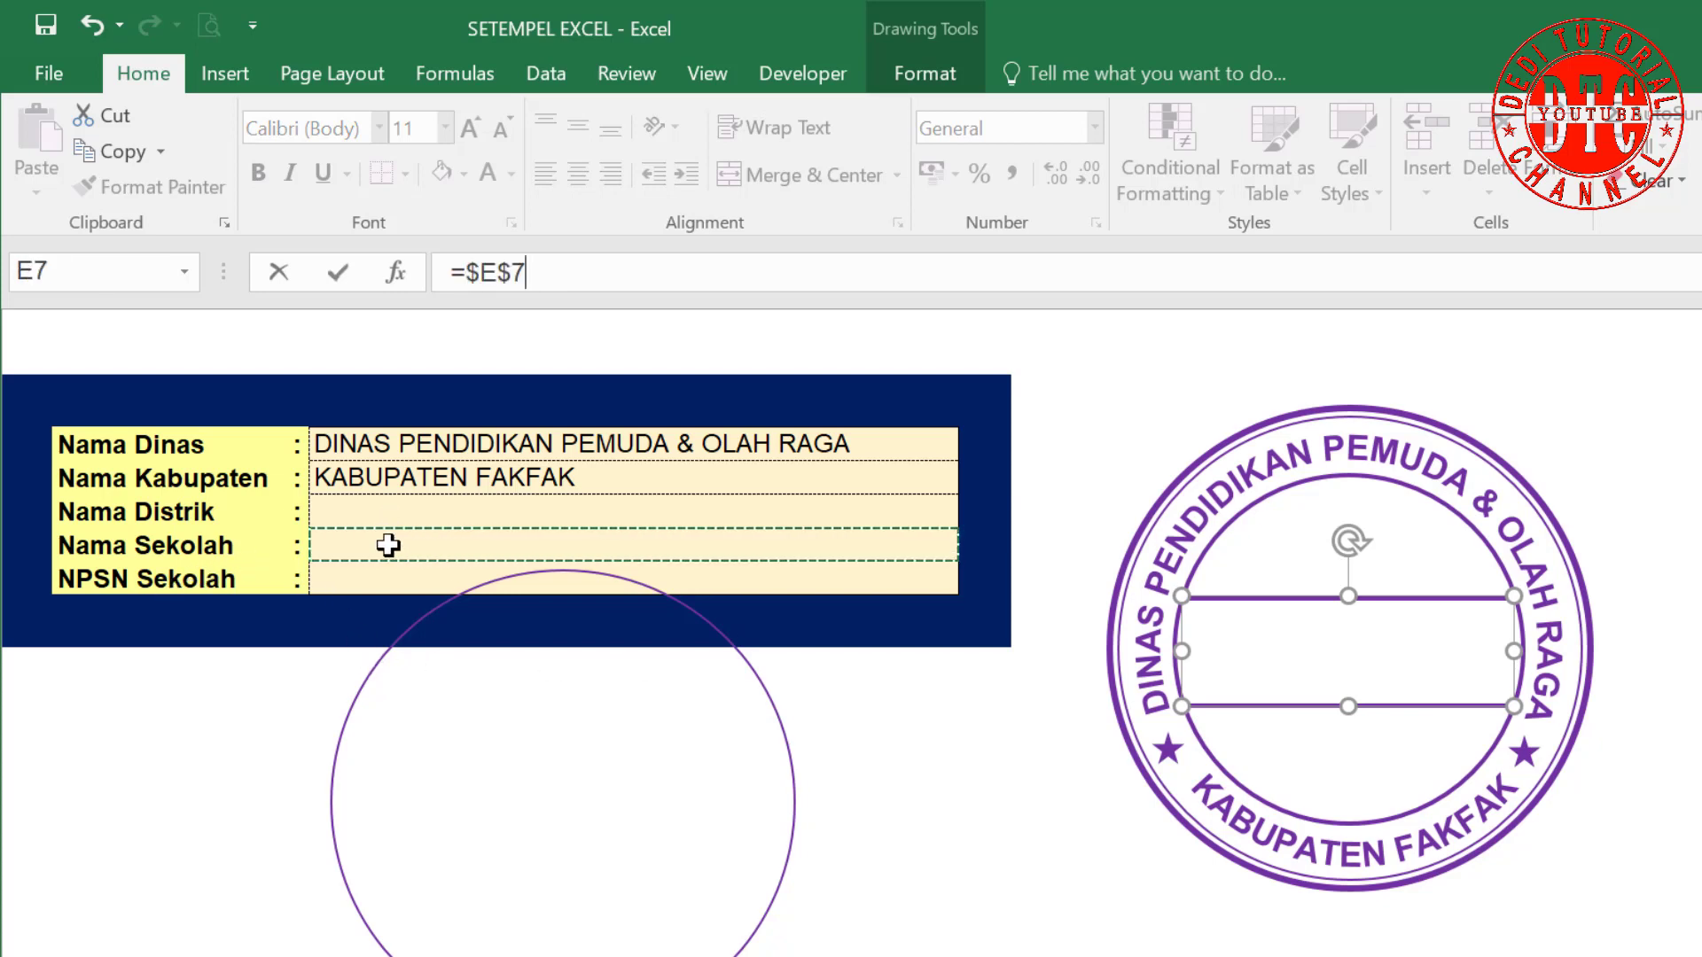
key("Return")
left_click(388, 545)
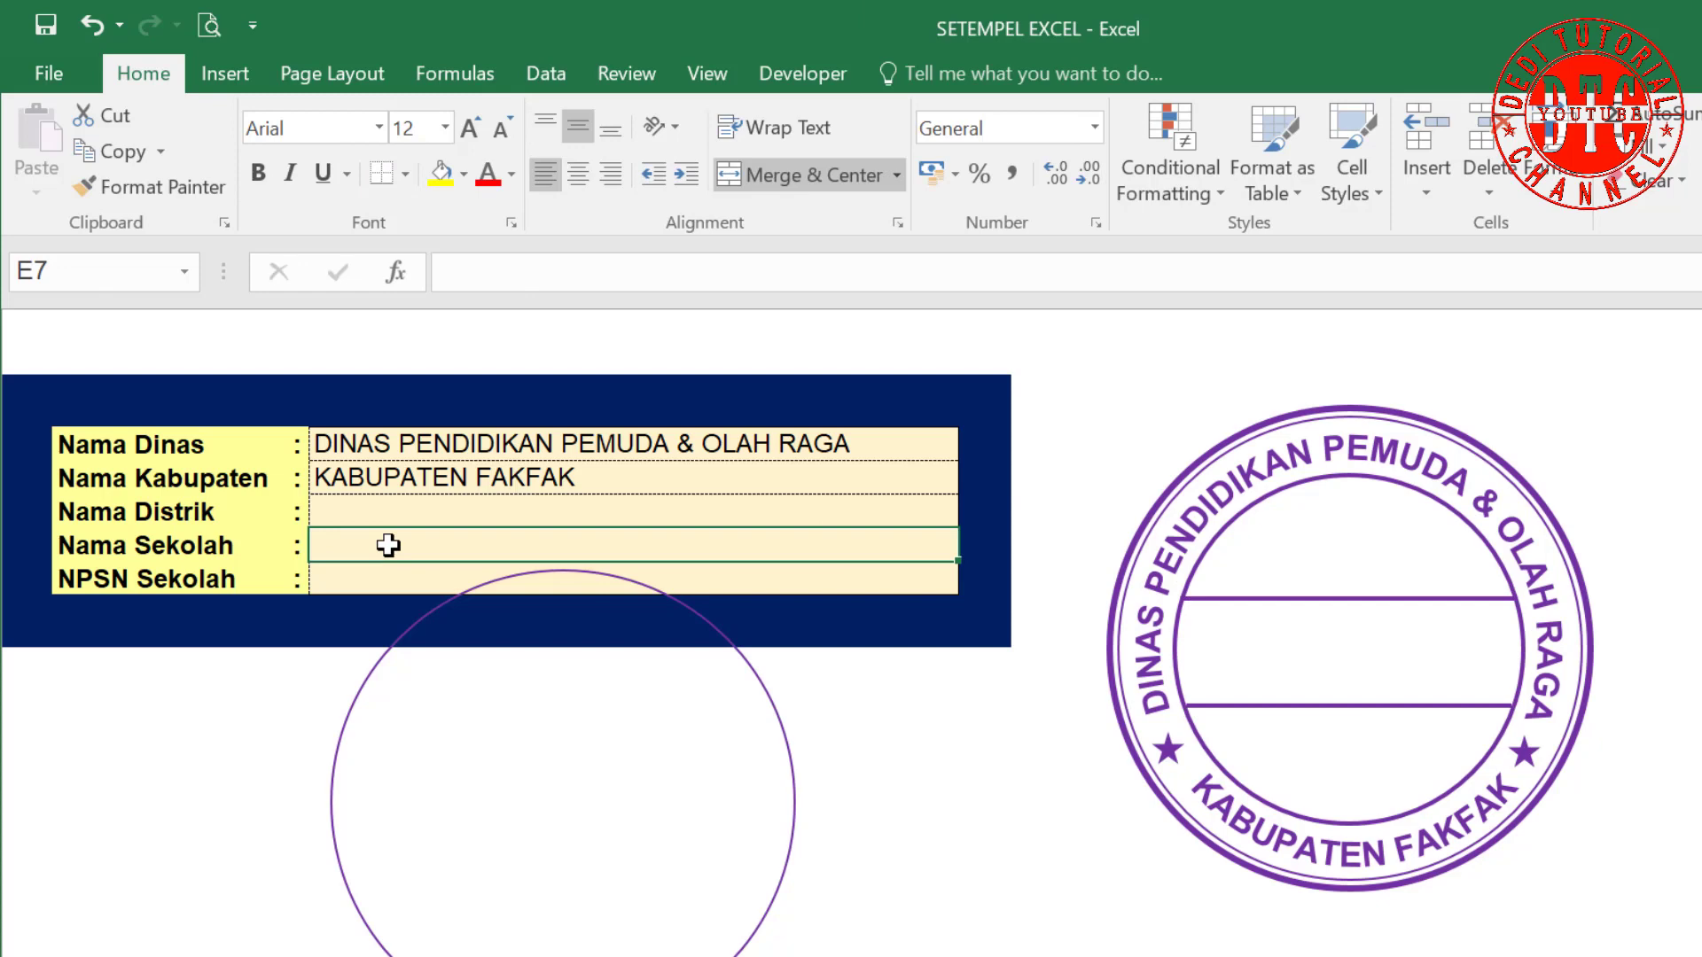
type("SD NEGERI WURKENDIK")
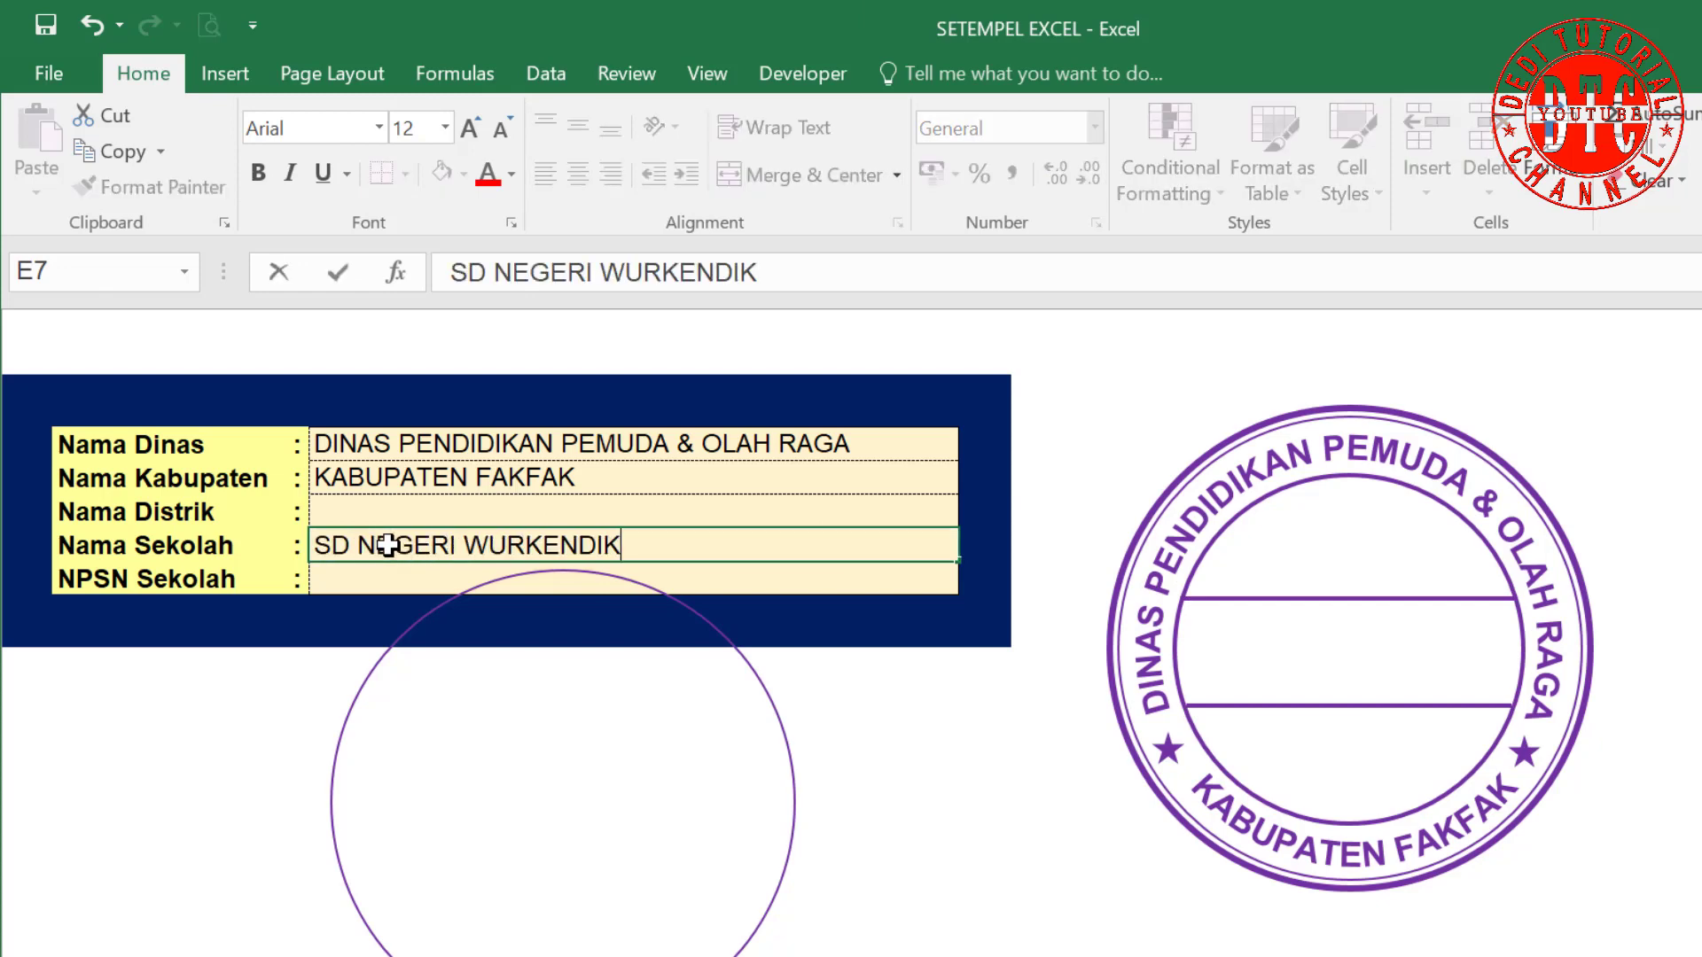
key("Return")
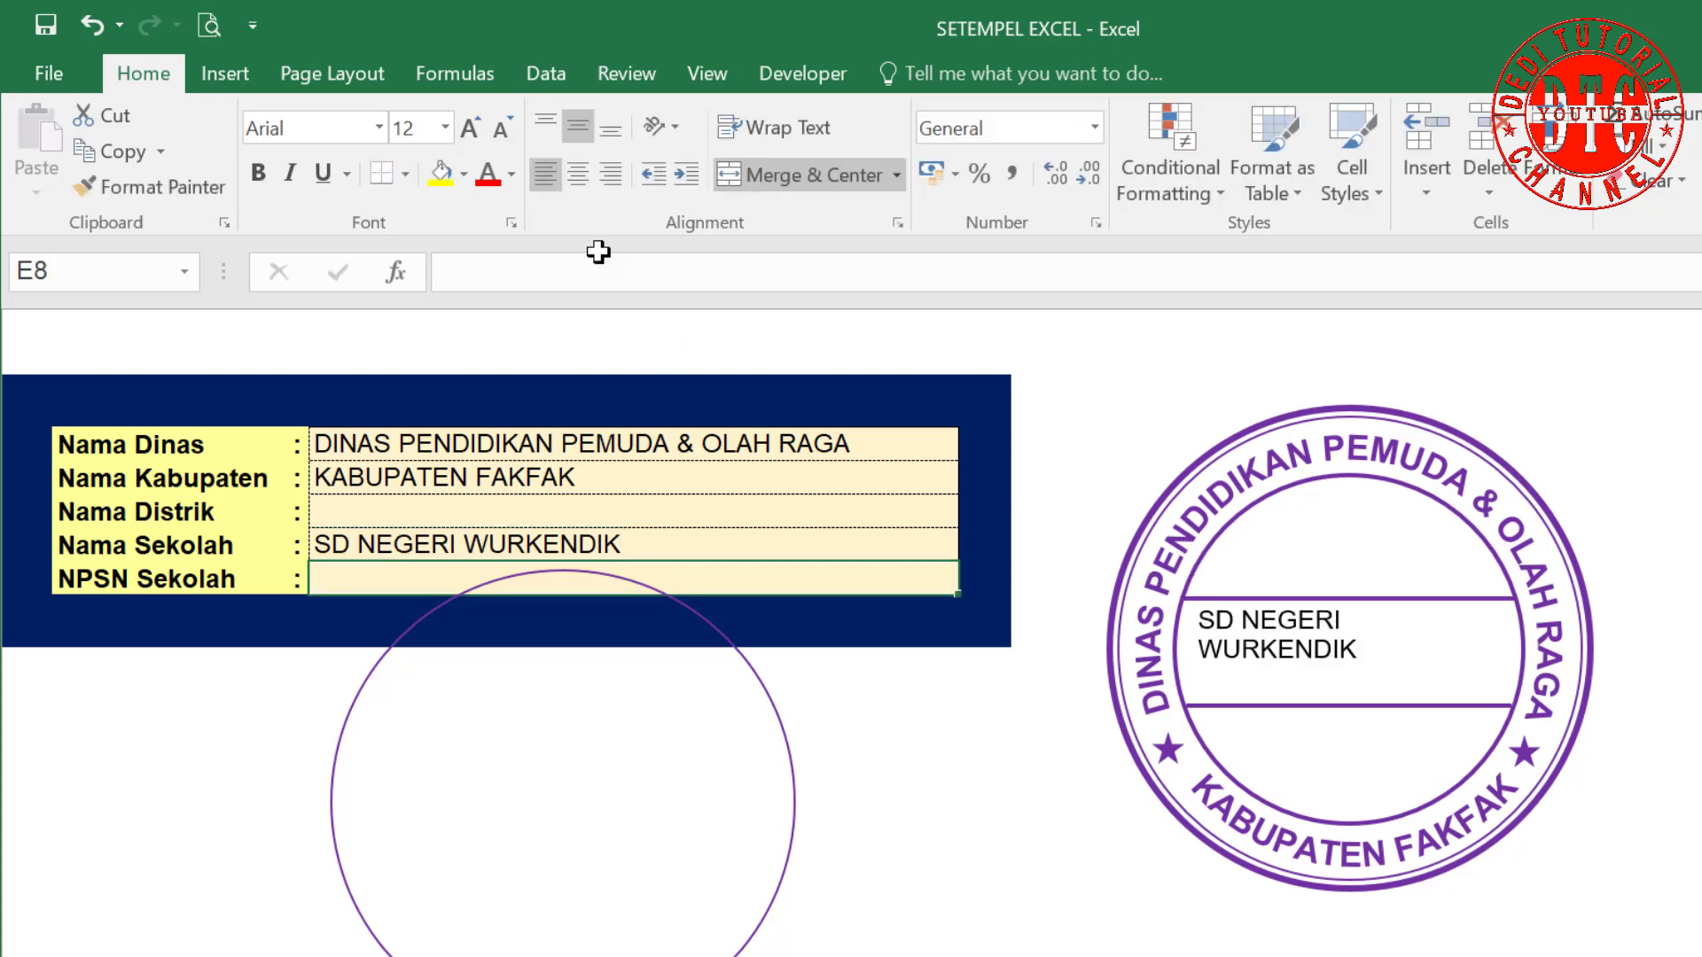
Make the school name in the middle box bold, centred, middle-aligned and 18 pt.
left_click(1295, 639)
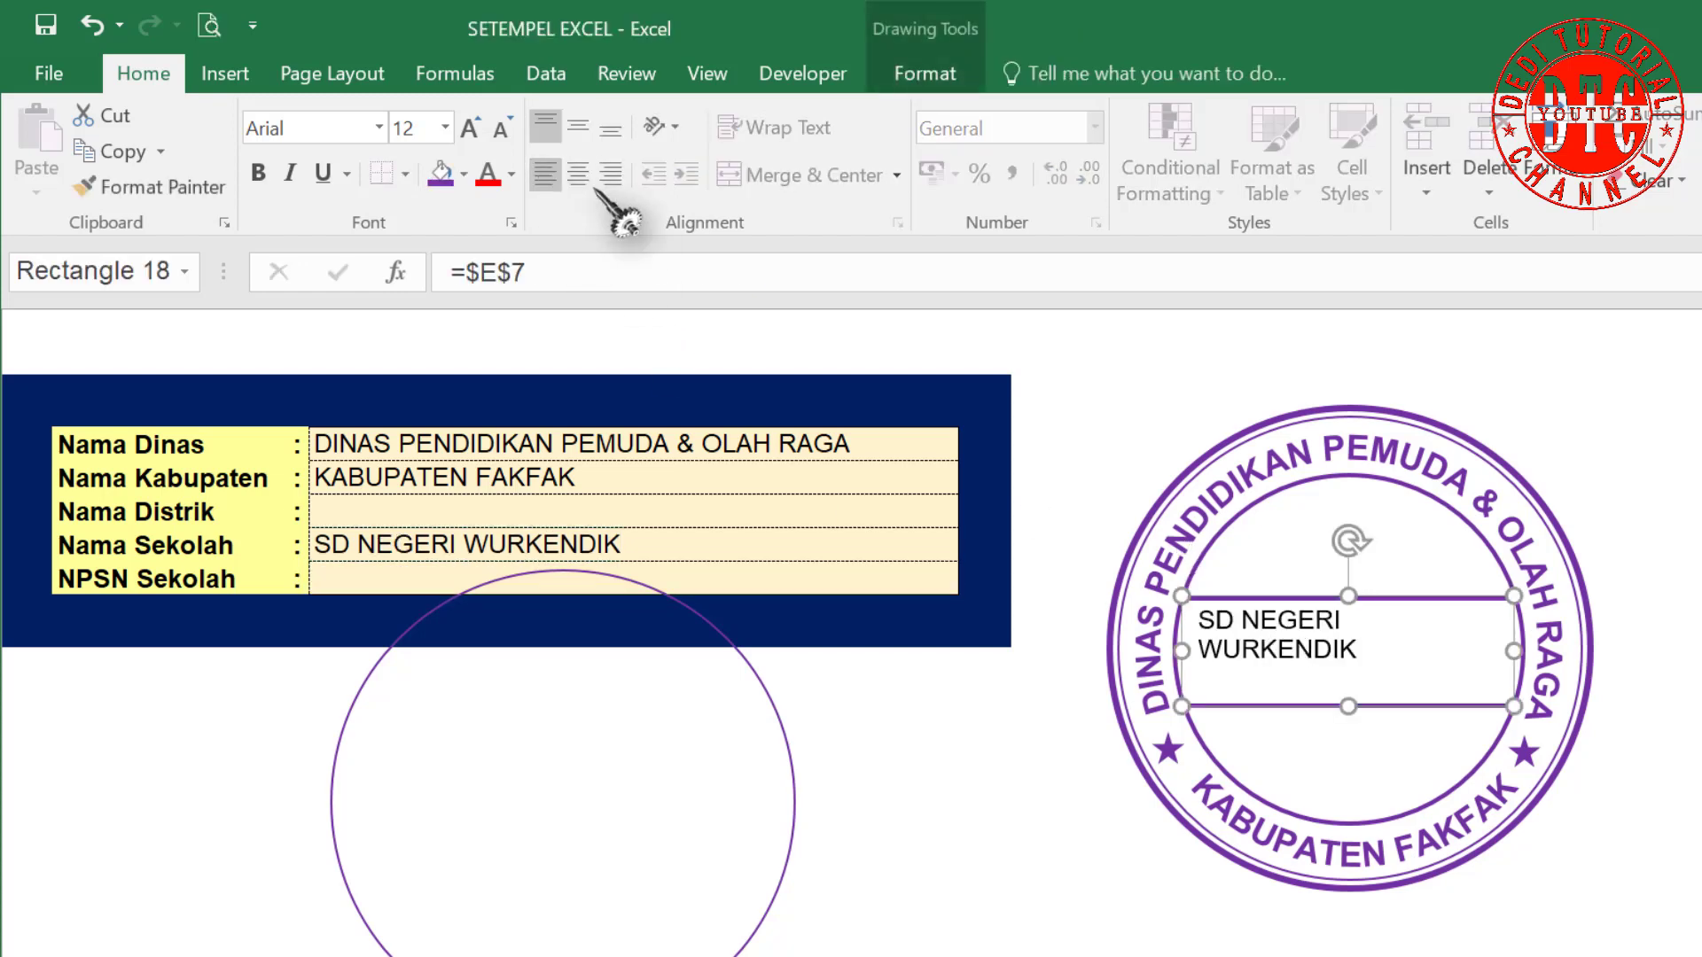
left_click(578, 174)
left_click(578, 127)
left_click(258, 173)
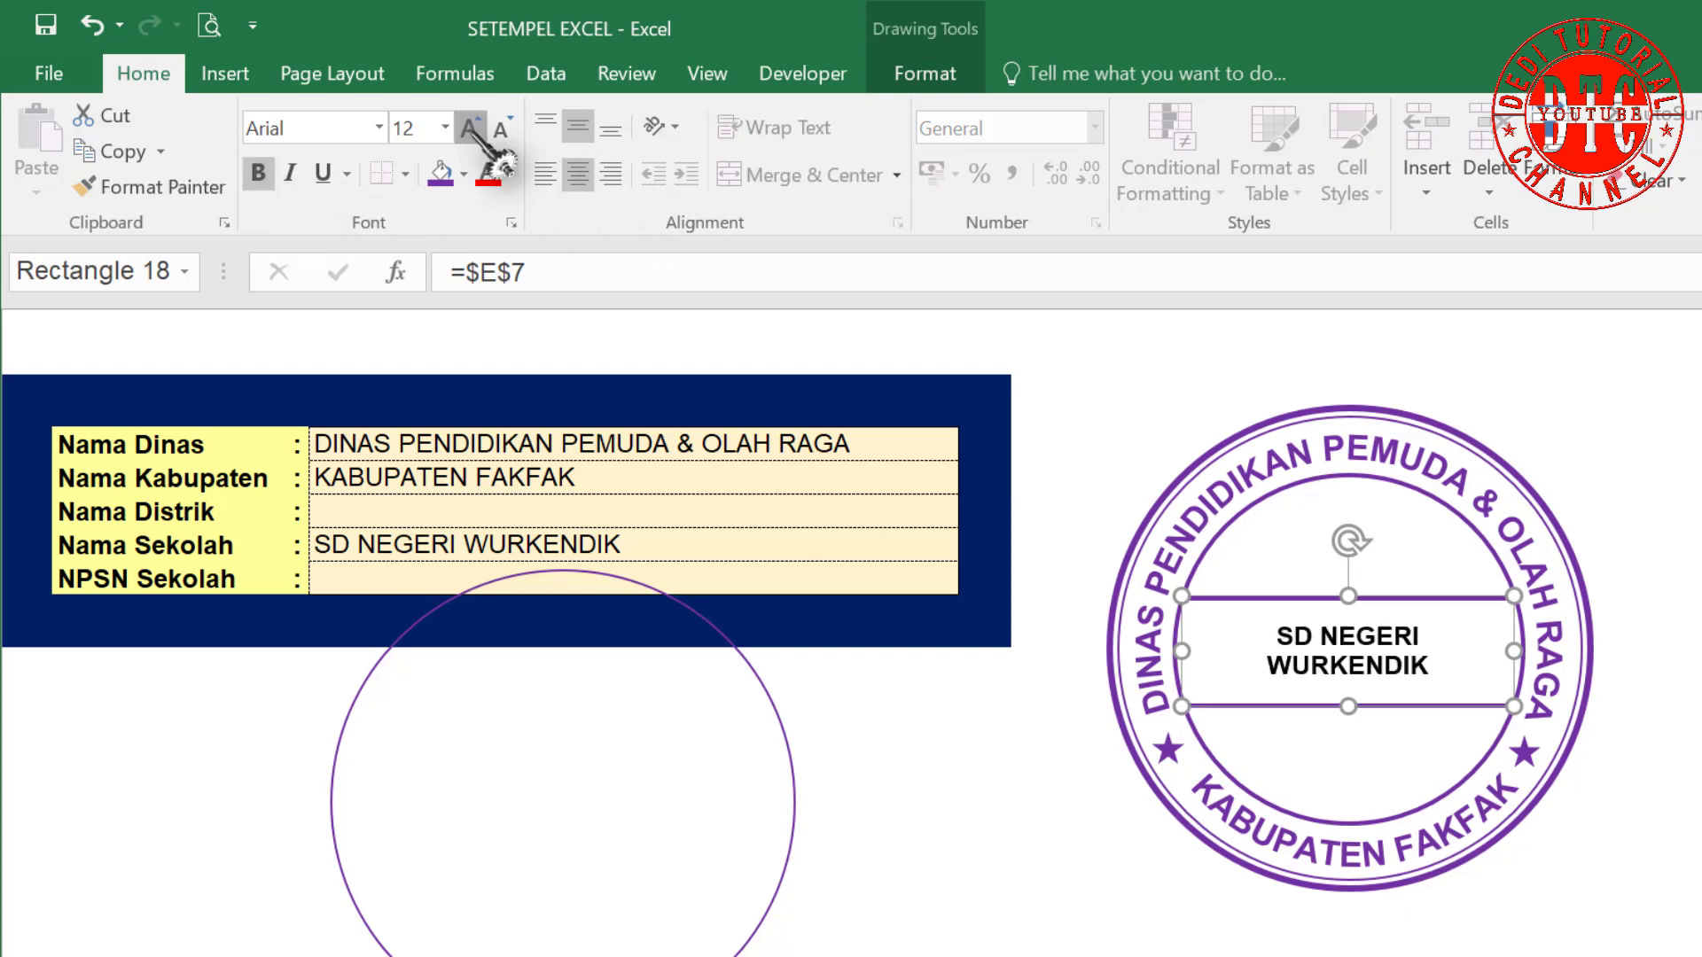
left_click(471, 130)
left_click(471, 130)
left_click(471, 131)
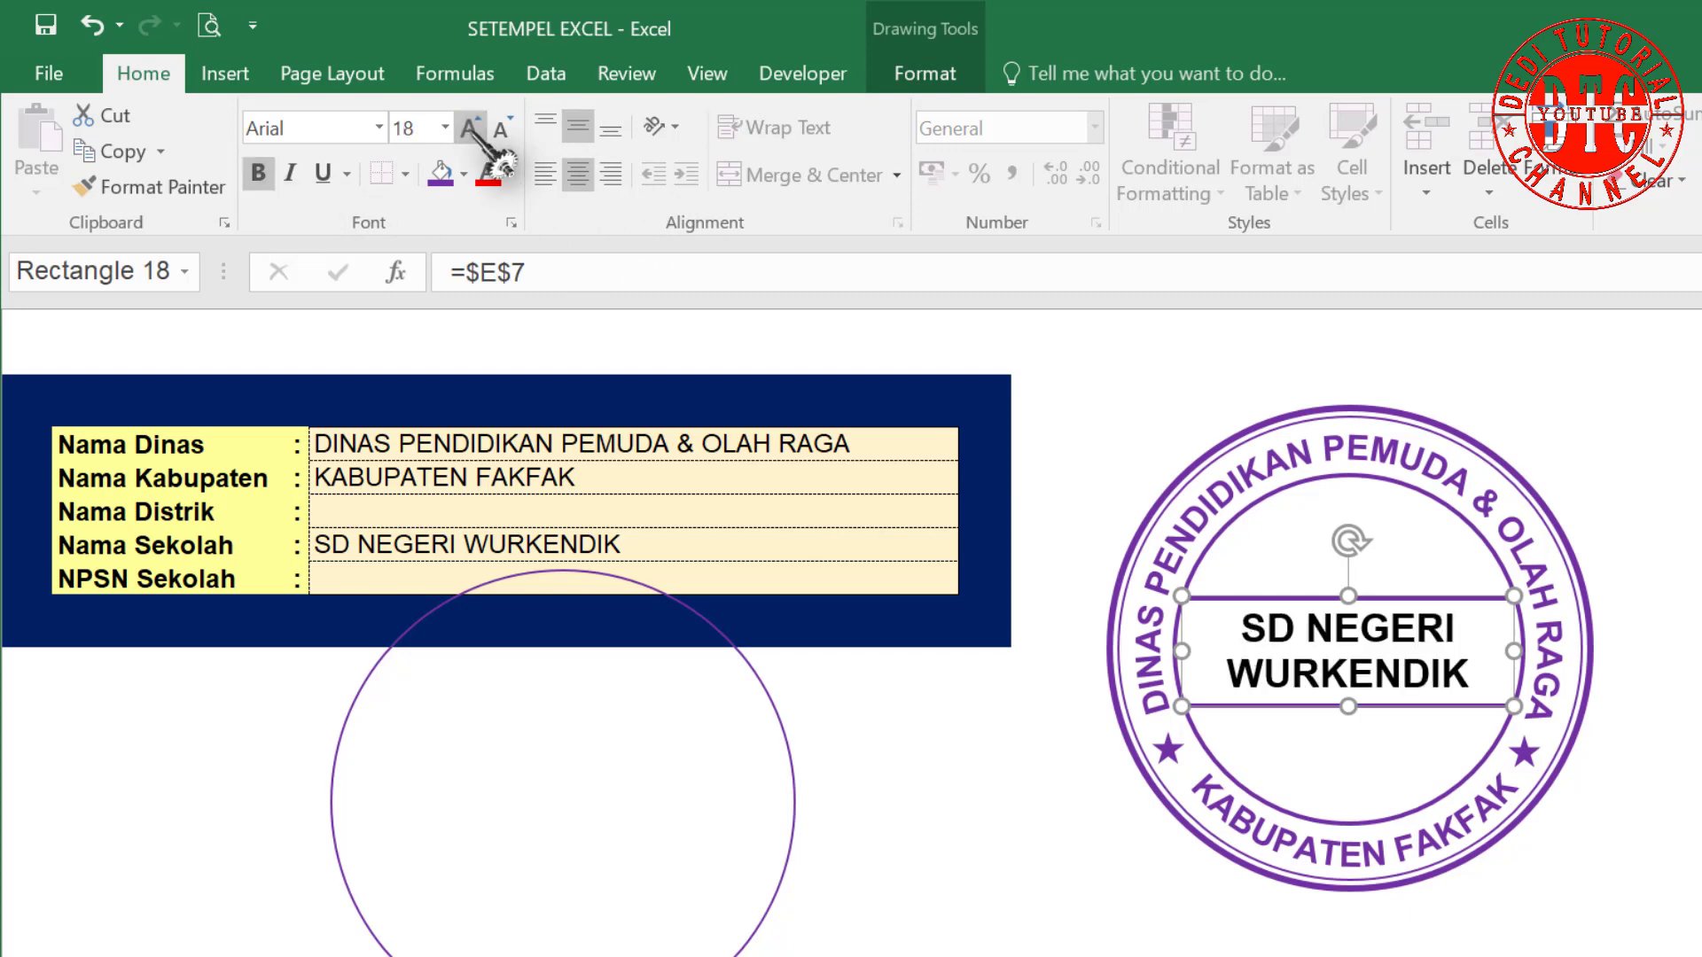
left_click(925, 75)
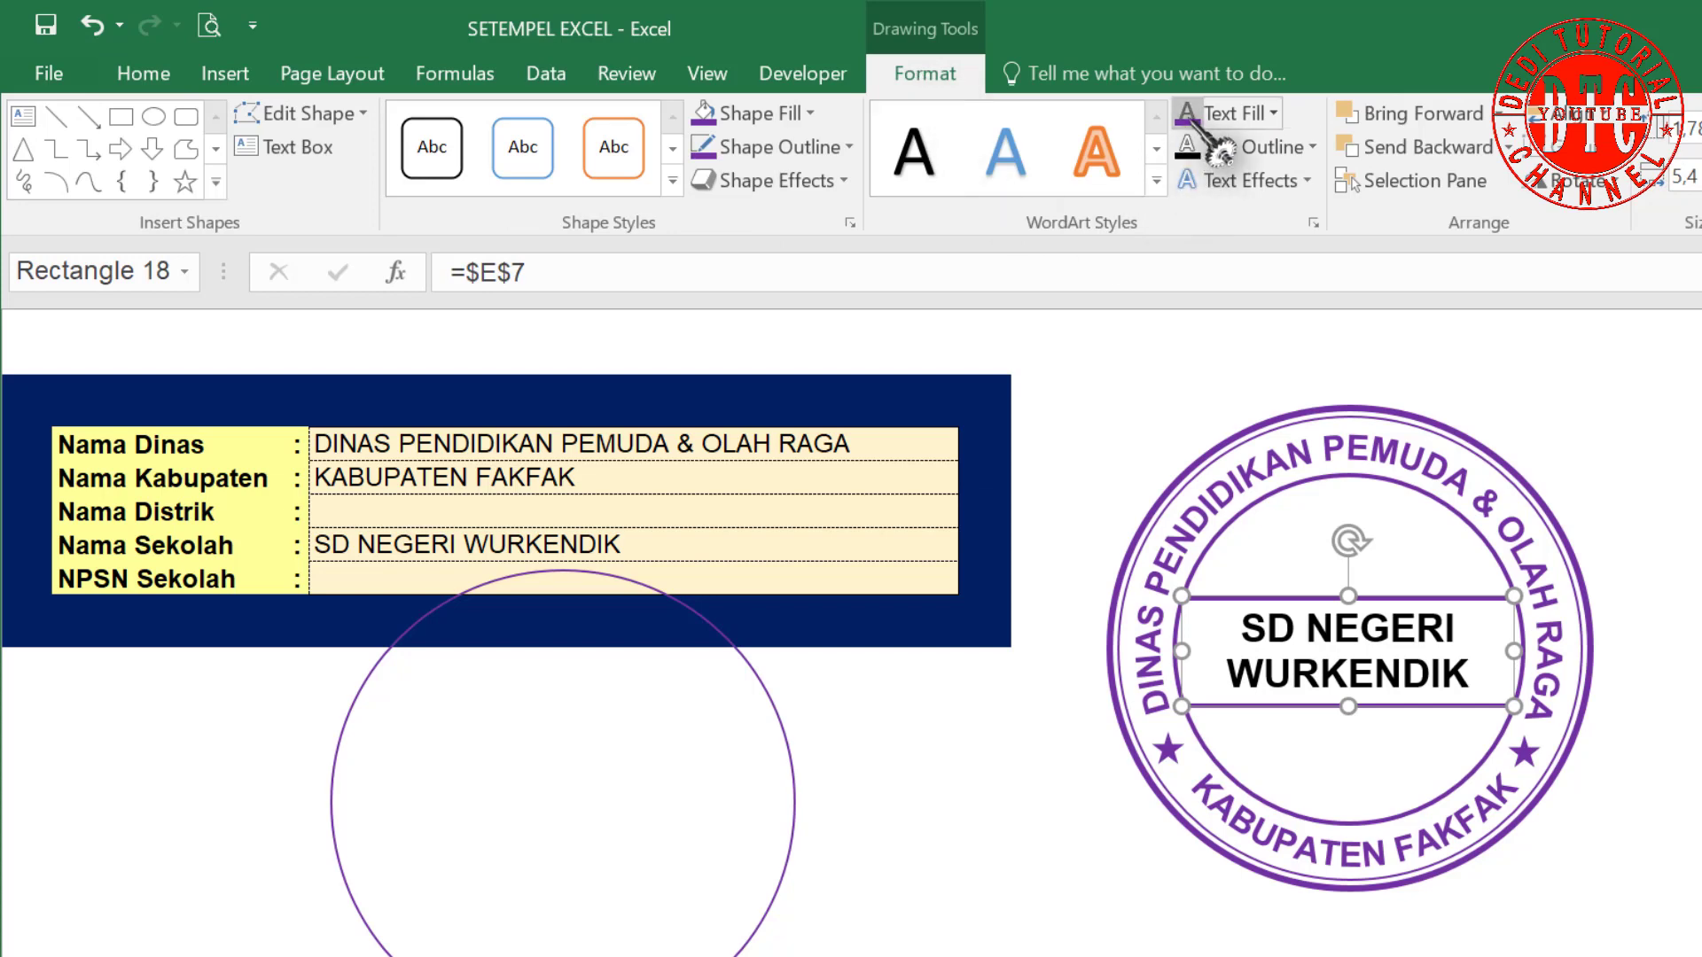
left_click(884, 893)
double_click(777, 882)
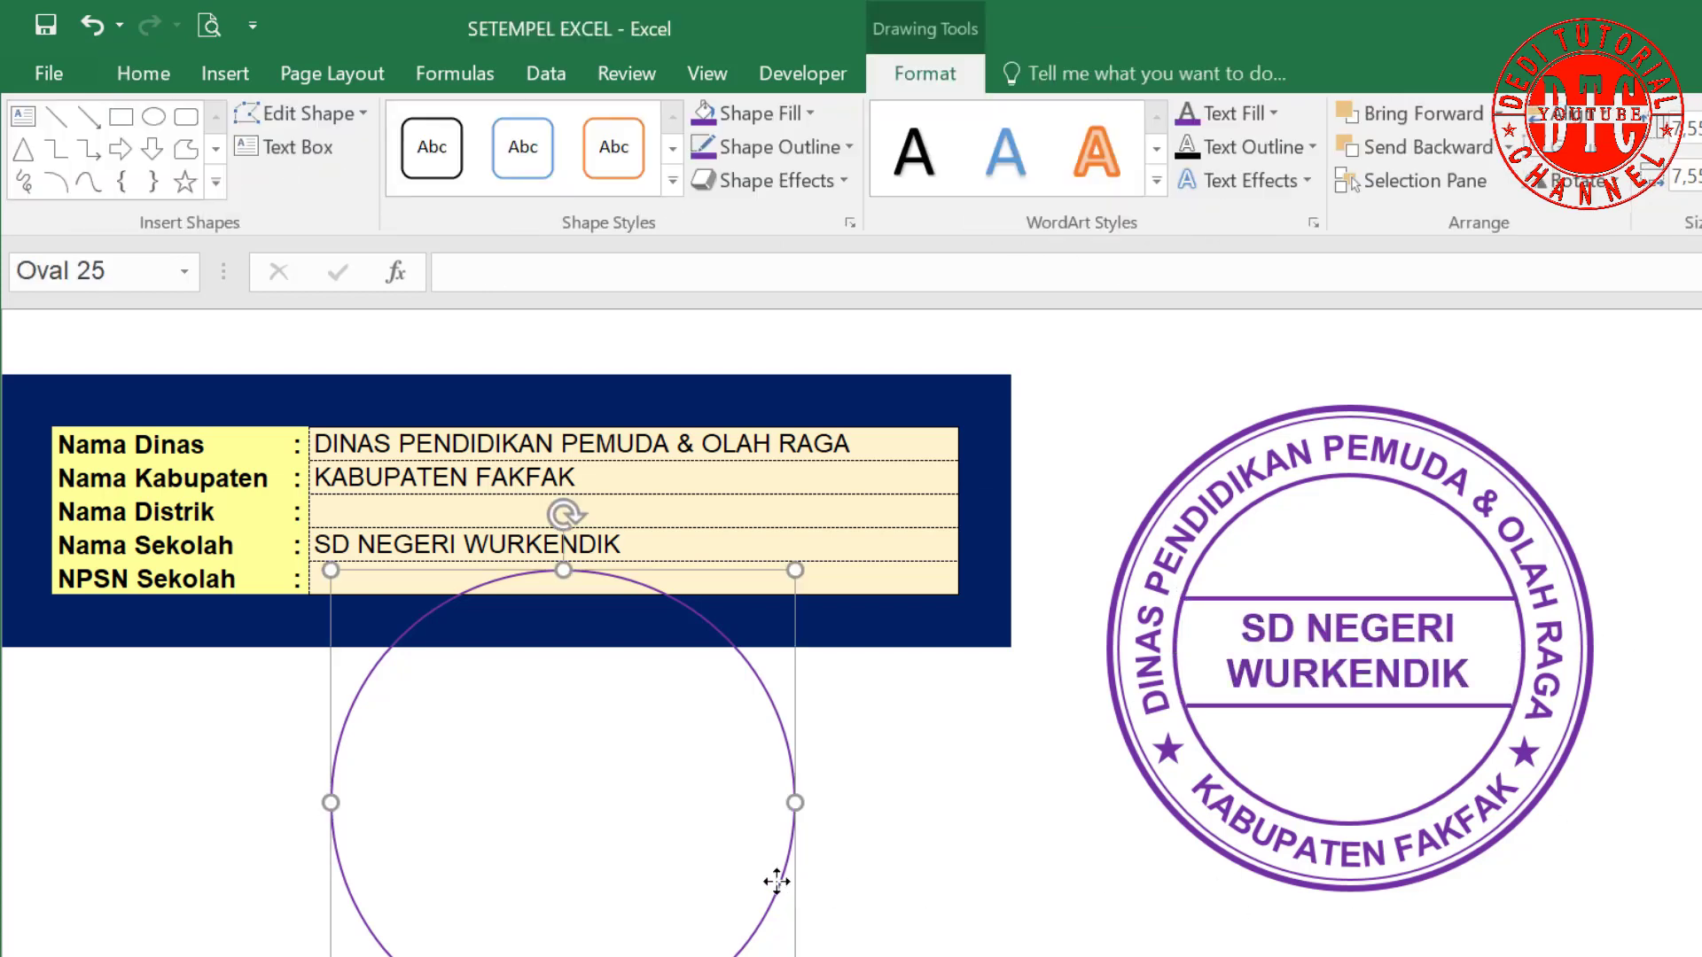
Link the left circle to $E$6 and enter DISTRIK FAKFAK BARAT in E6.
left_click(460, 284)
type("=")
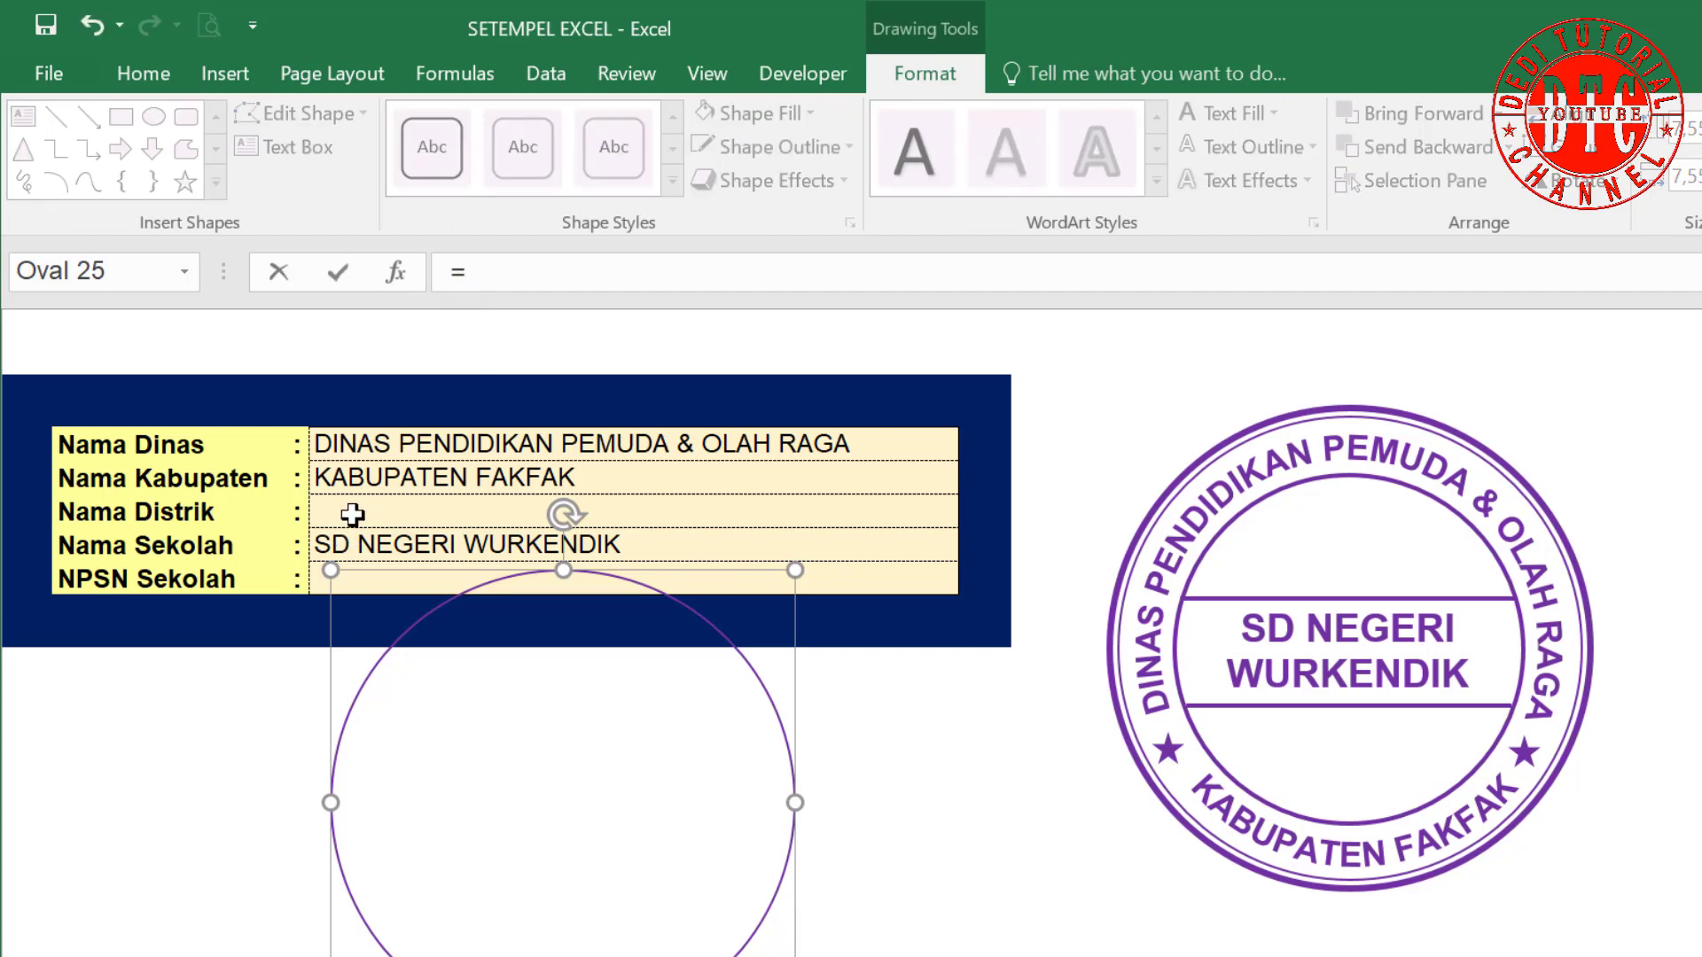
left_click(351, 514)
key("Return")
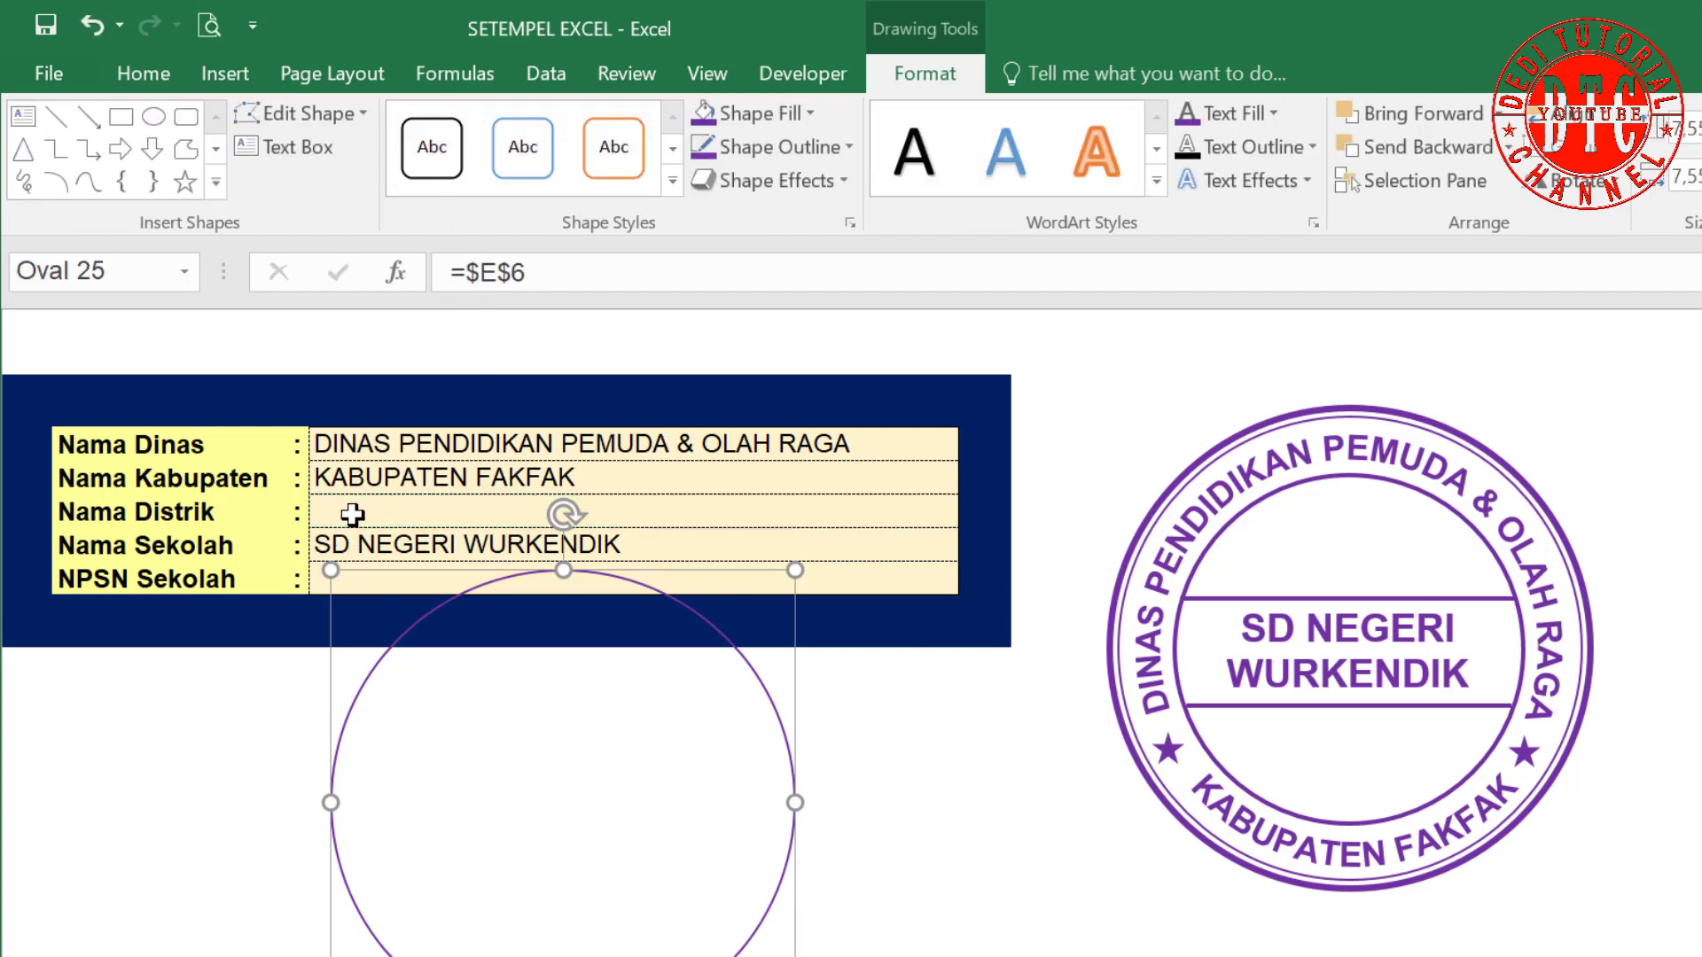
left_click(352, 515)
type("D")
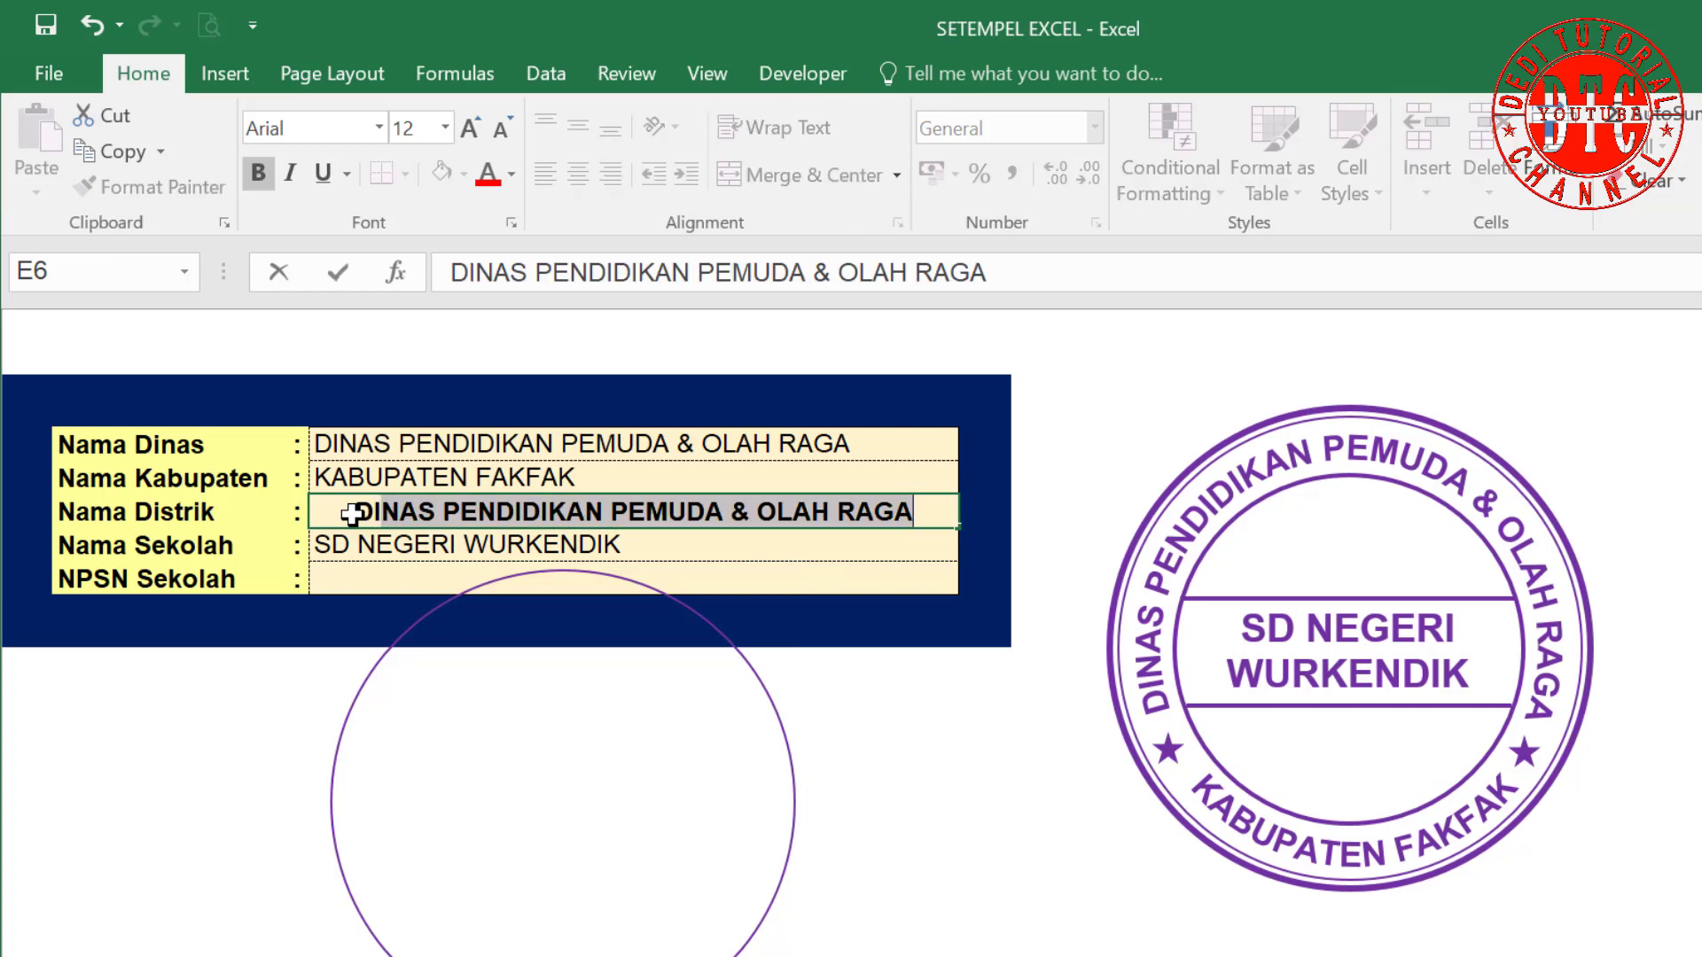
type("ISTRIK FAK")
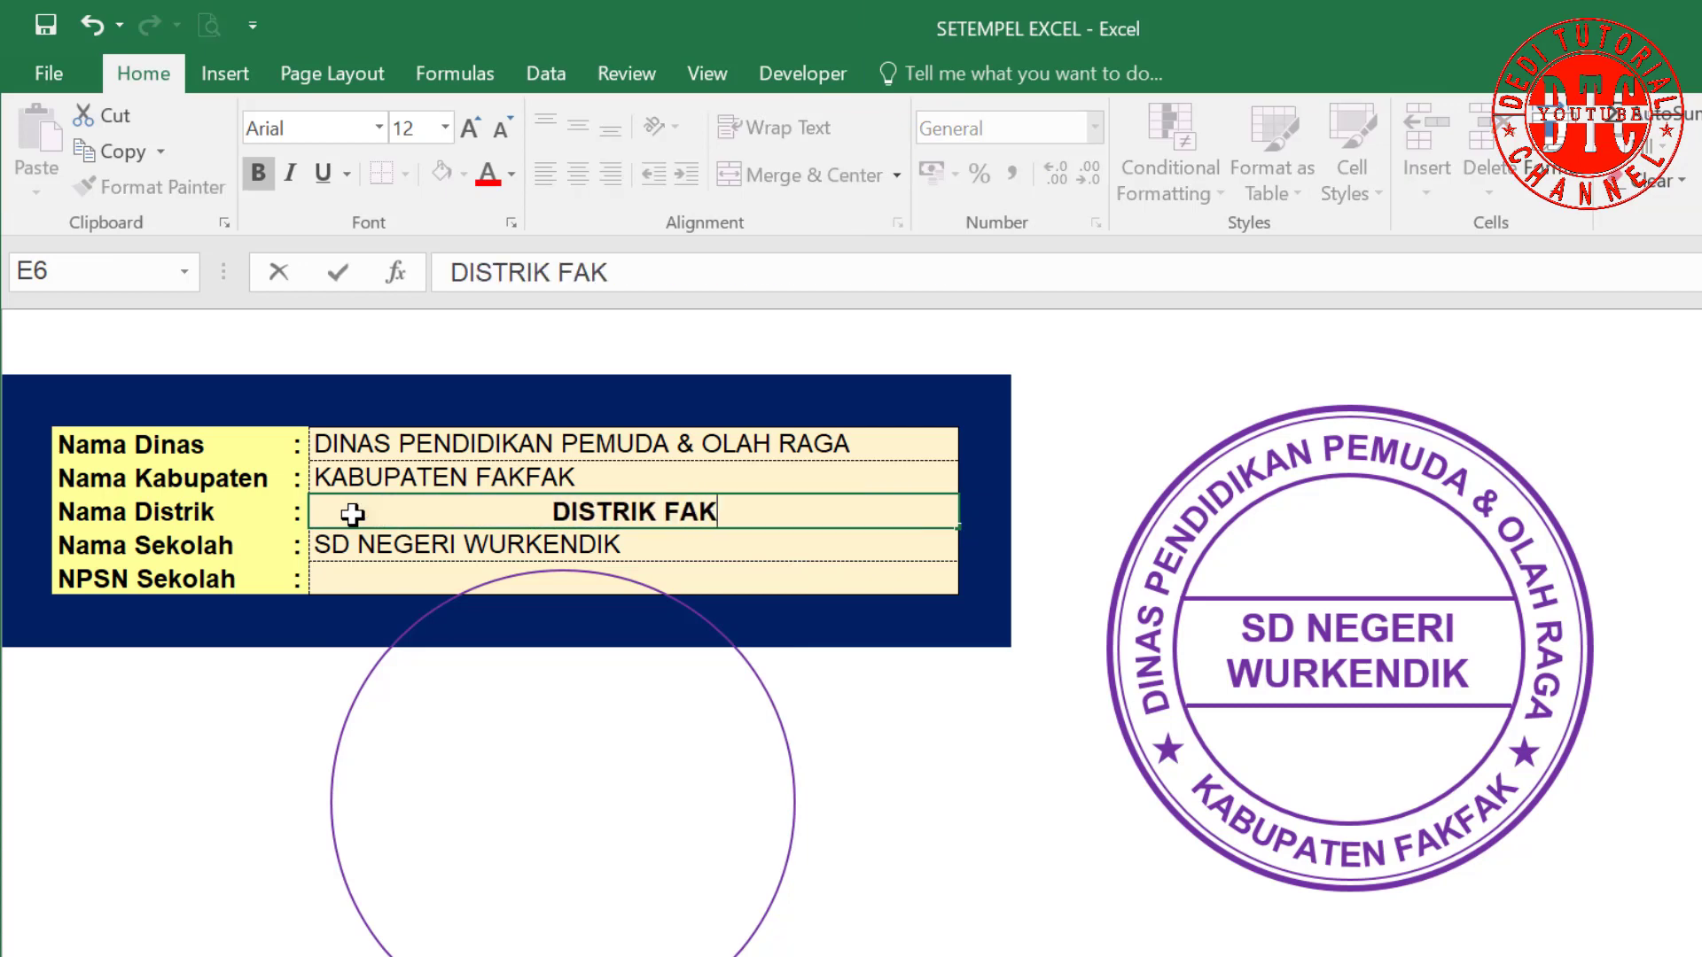
type("FAK BARAT")
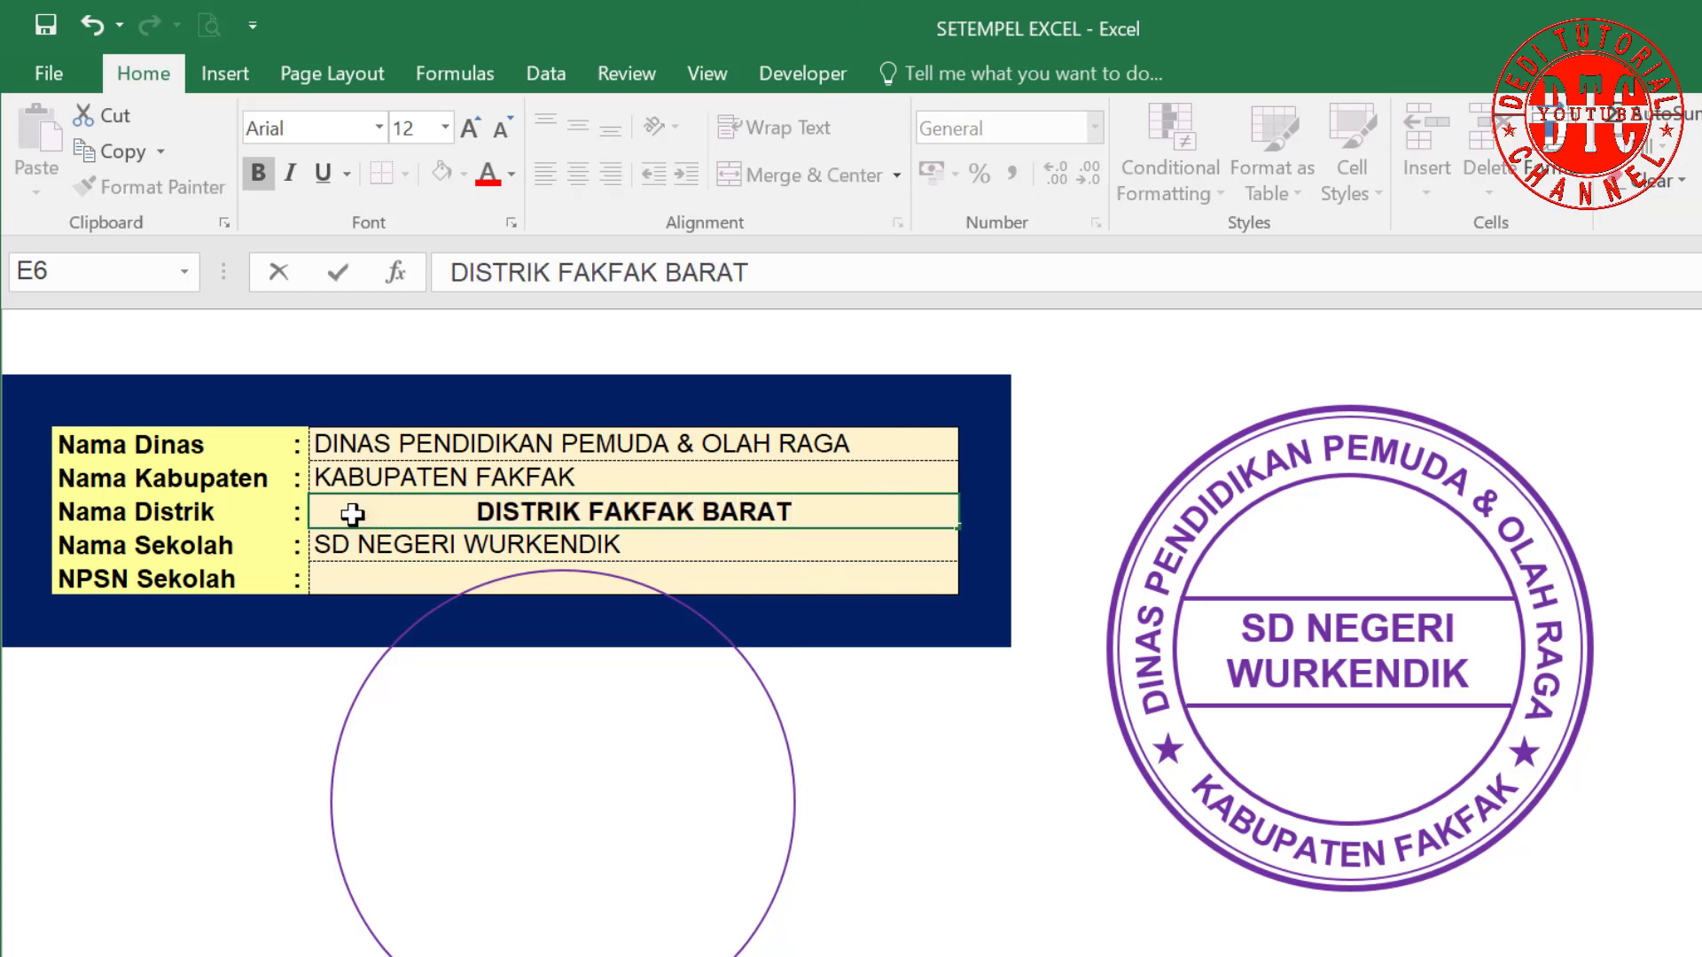
key("Return")
Remove bold from cell E6 and left-align the district name.
left_click(351, 514)
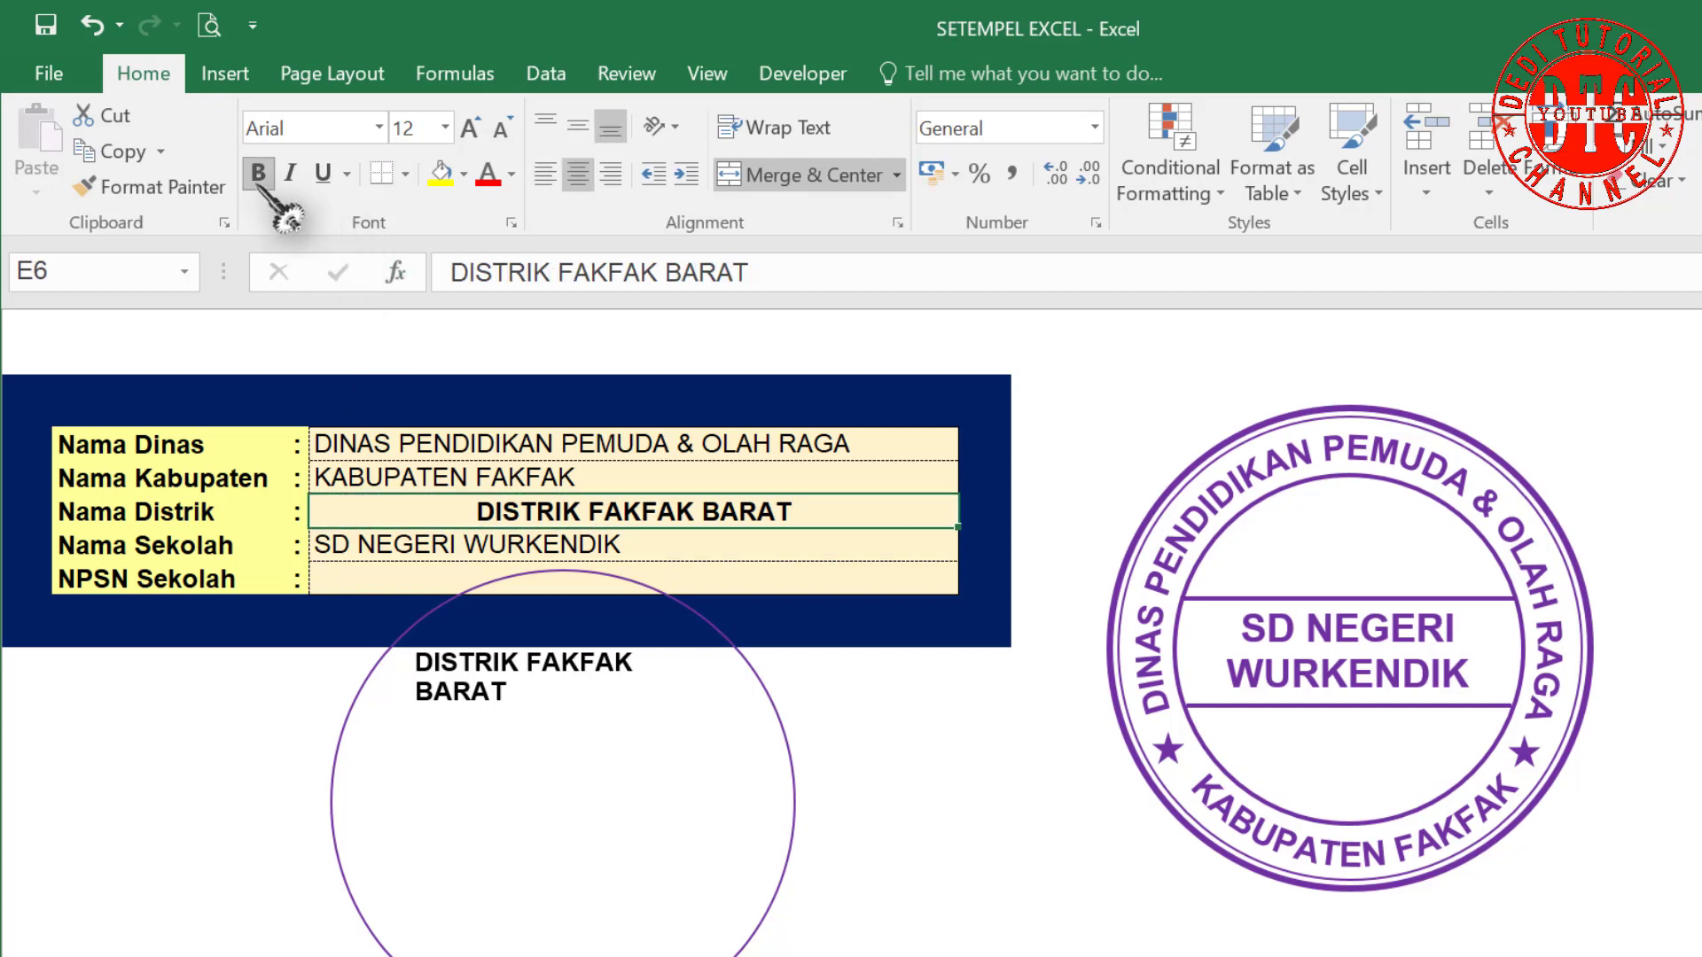
left_click(258, 172)
left_click(578, 127)
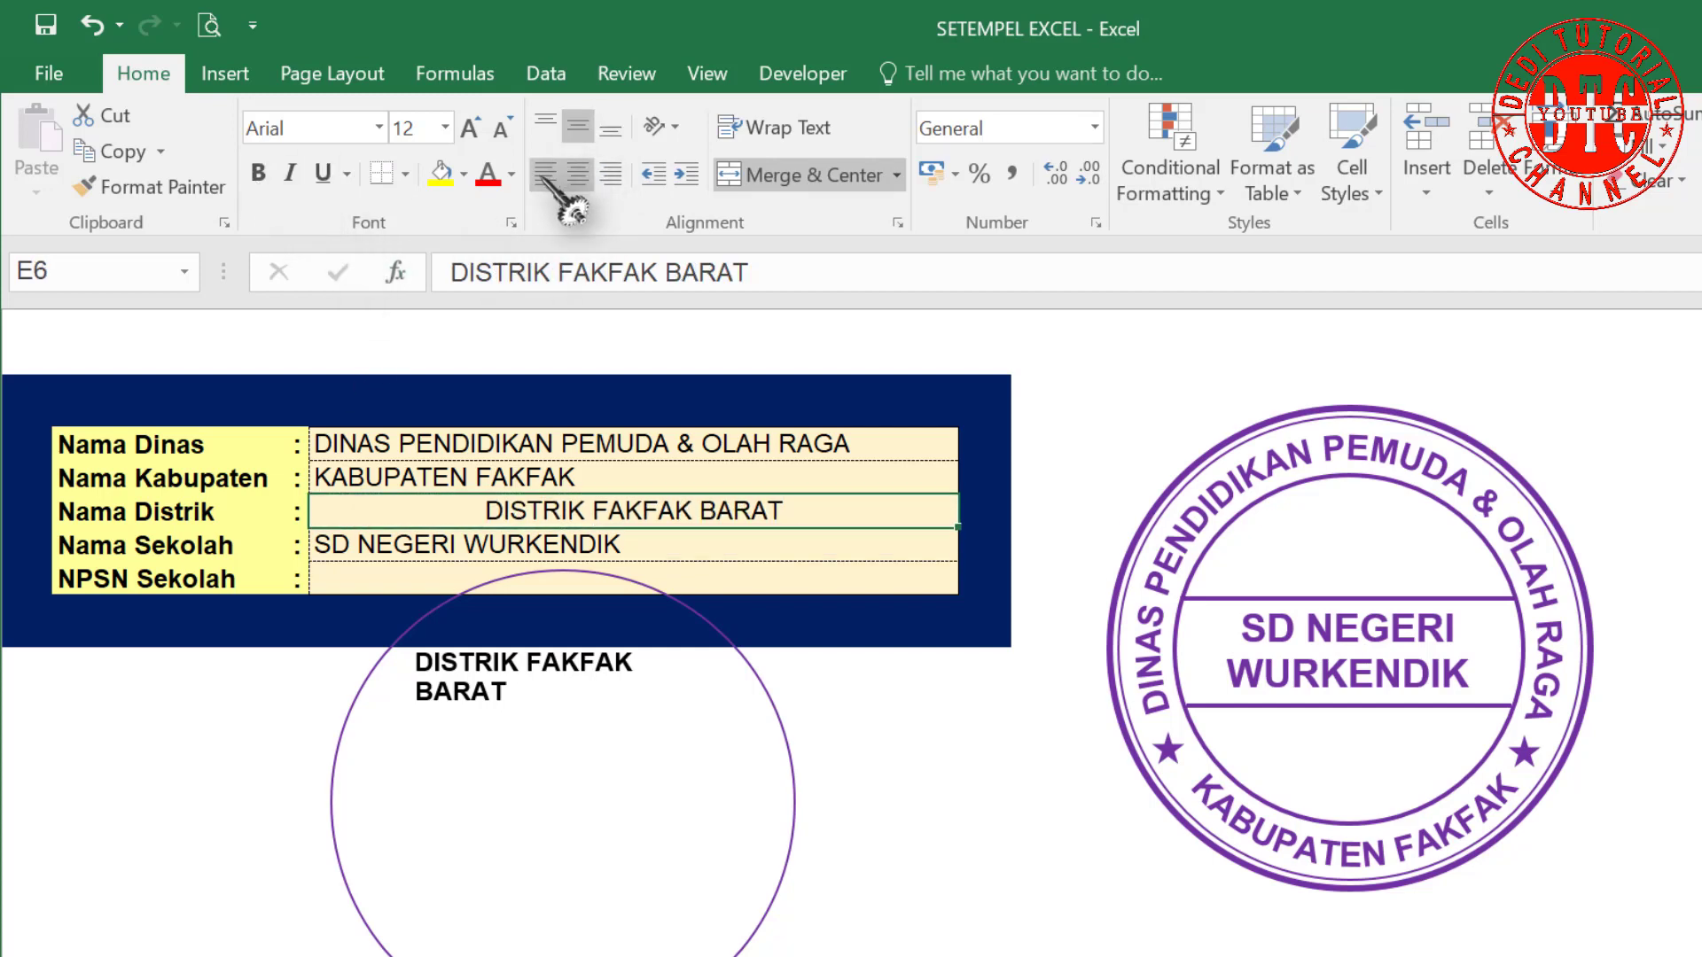
left_click(546, 172)
Centre the circle's district text horizontally and vertically at 14 pt.
left_click(779, 760)
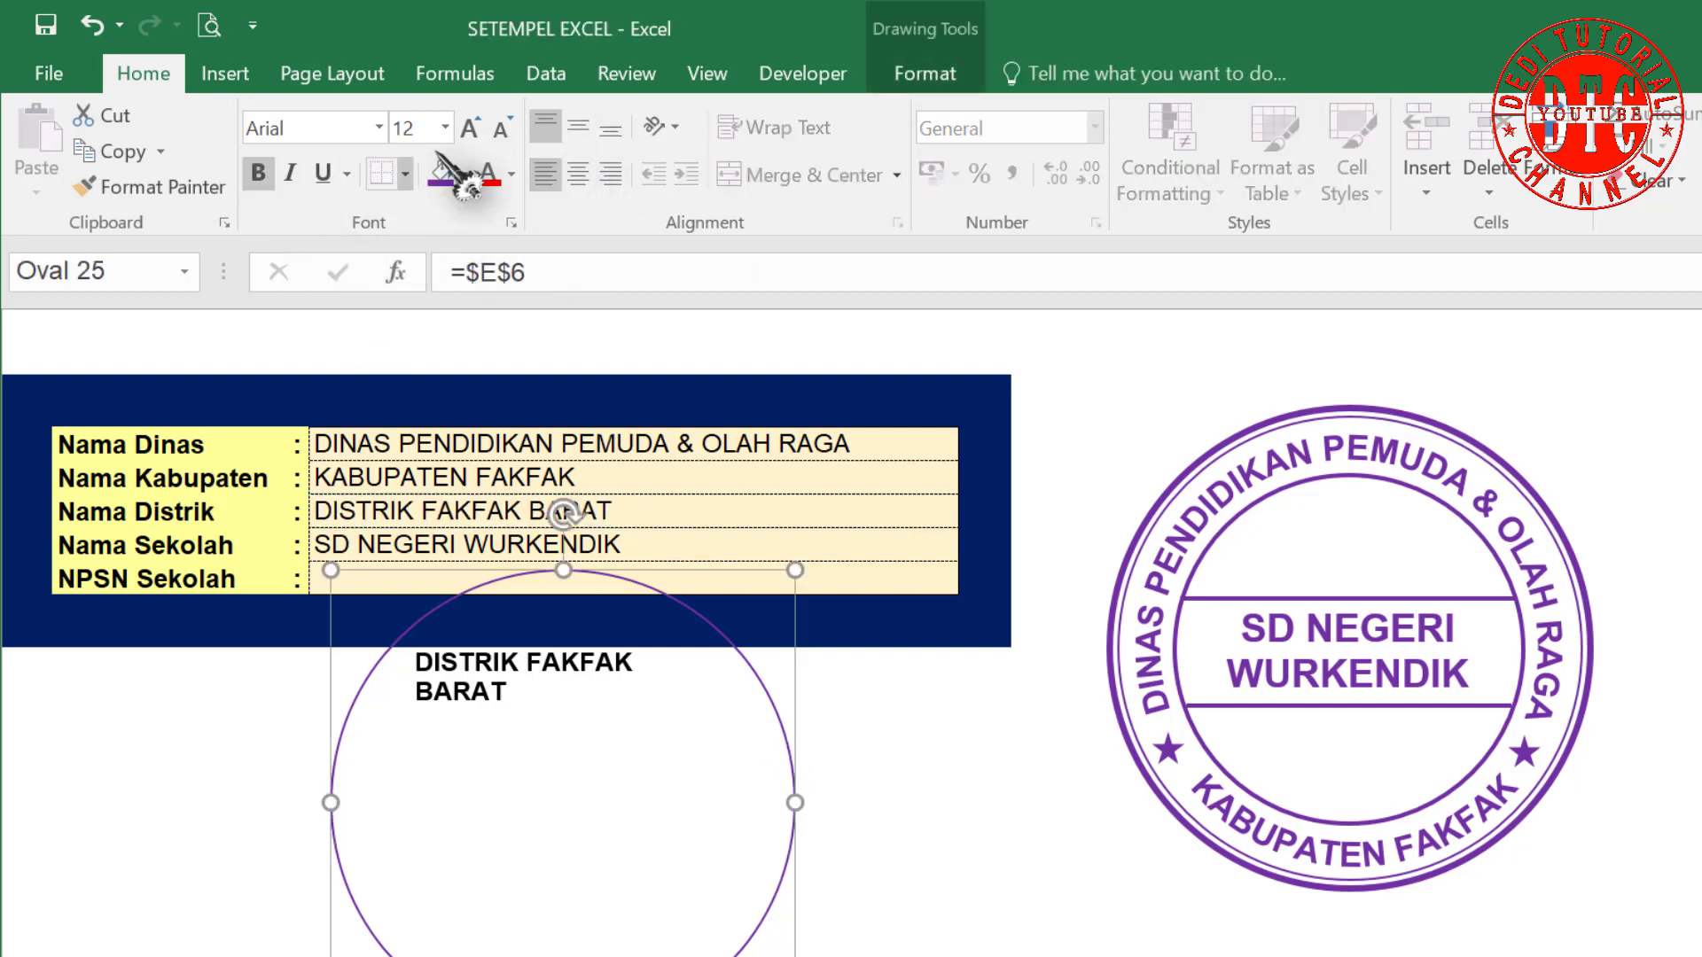
left_click(578, 172)
left_click(578, 127)
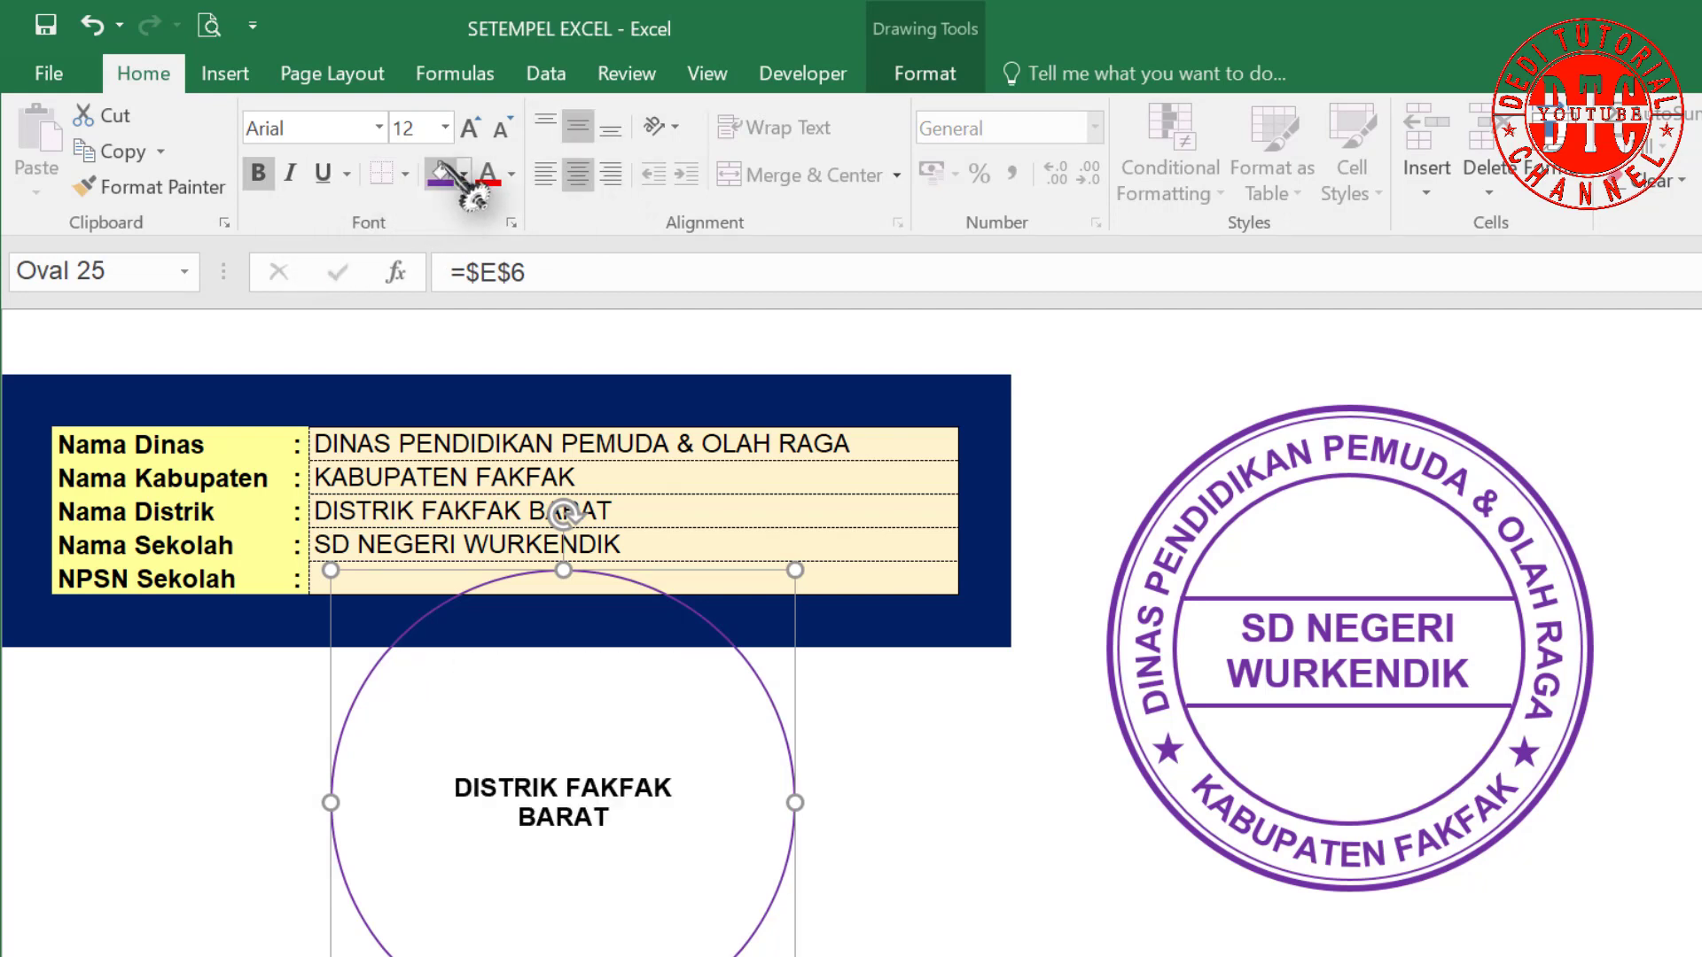
left_click(470, 128)
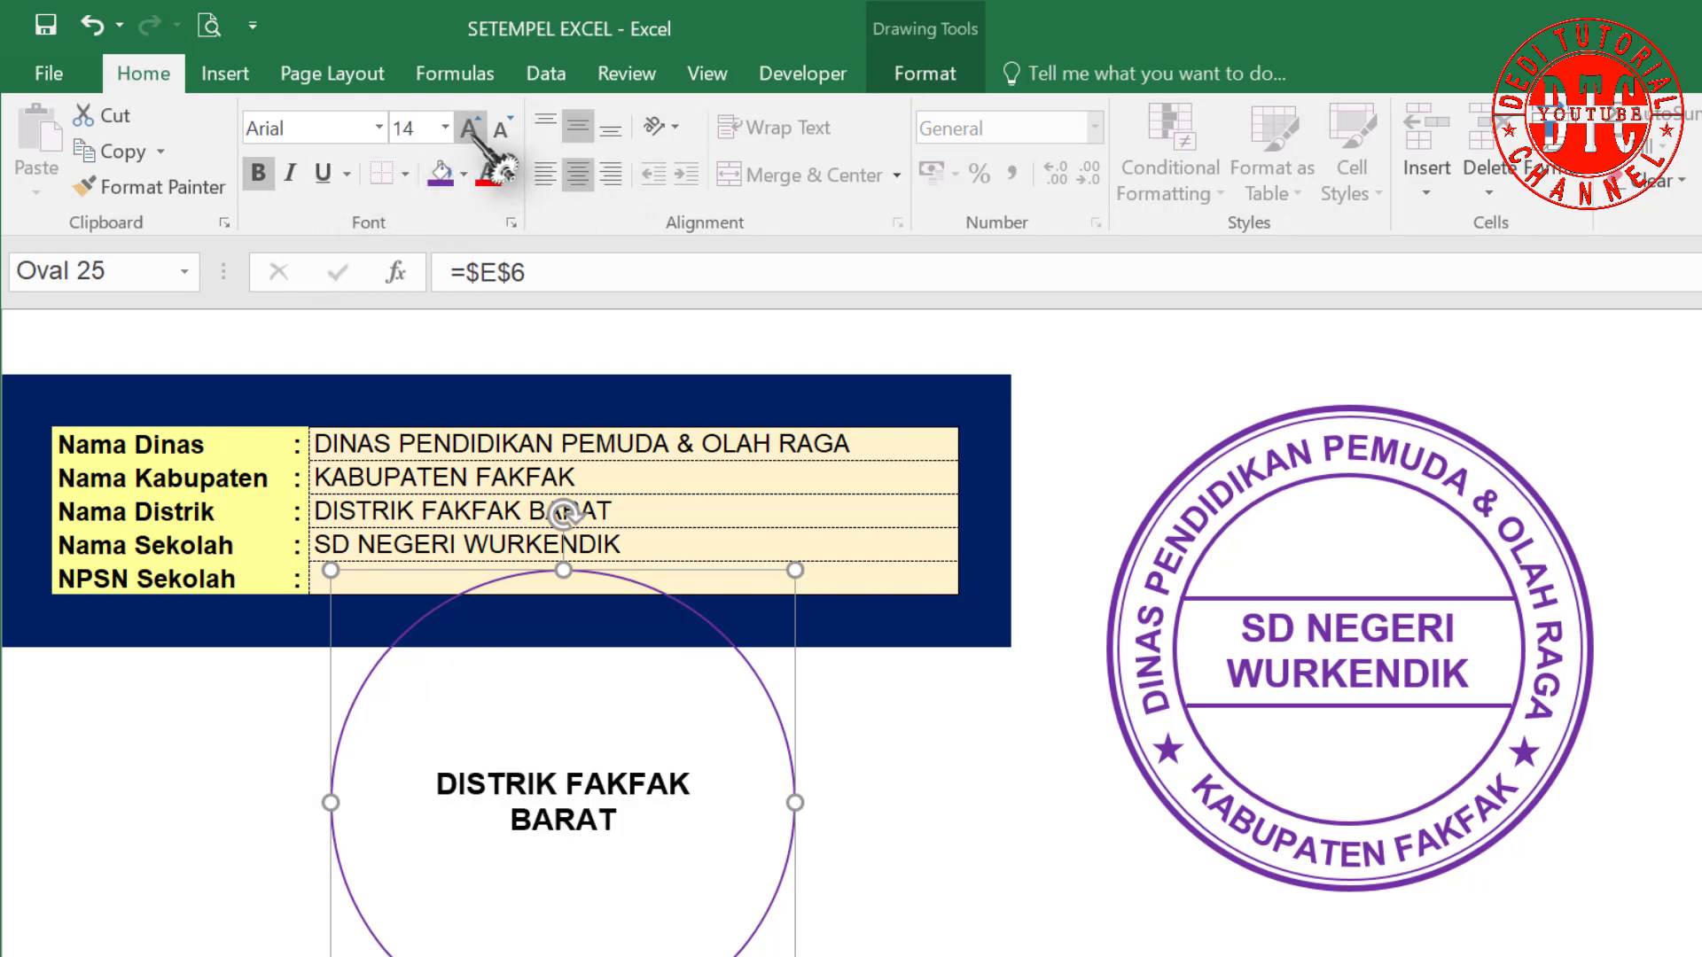
left_click(931, 78)
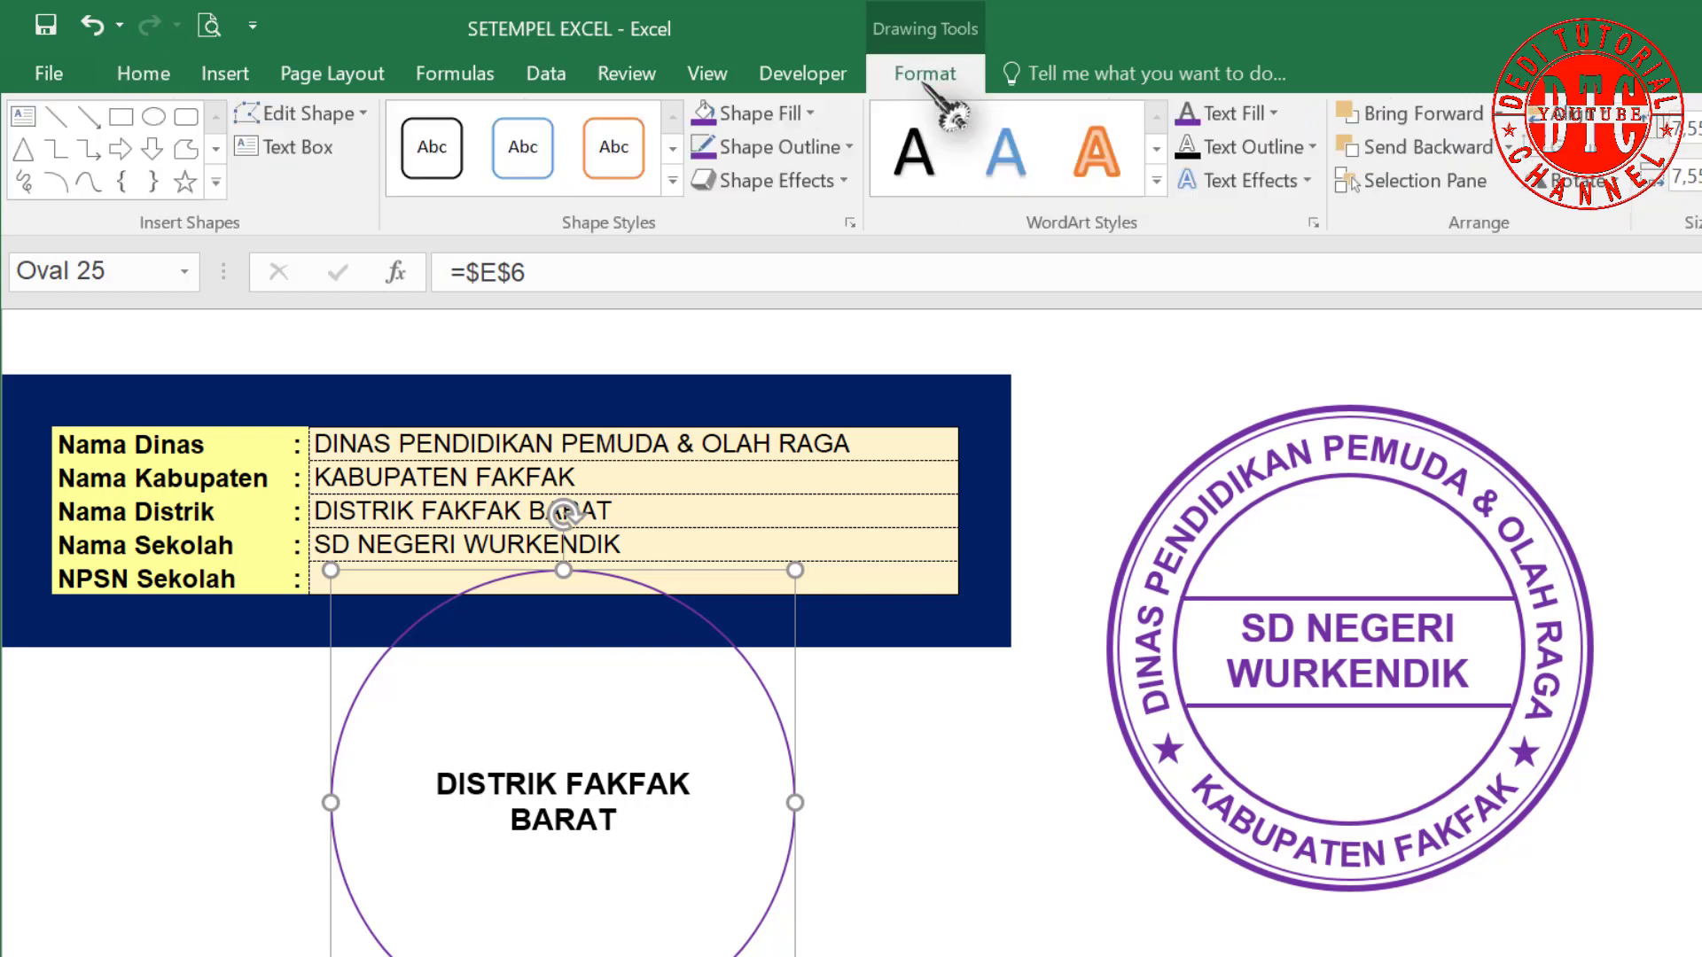
Arch the district text downward onto the stamp's lower part with no fill or outline.
left_click(1298, 182)
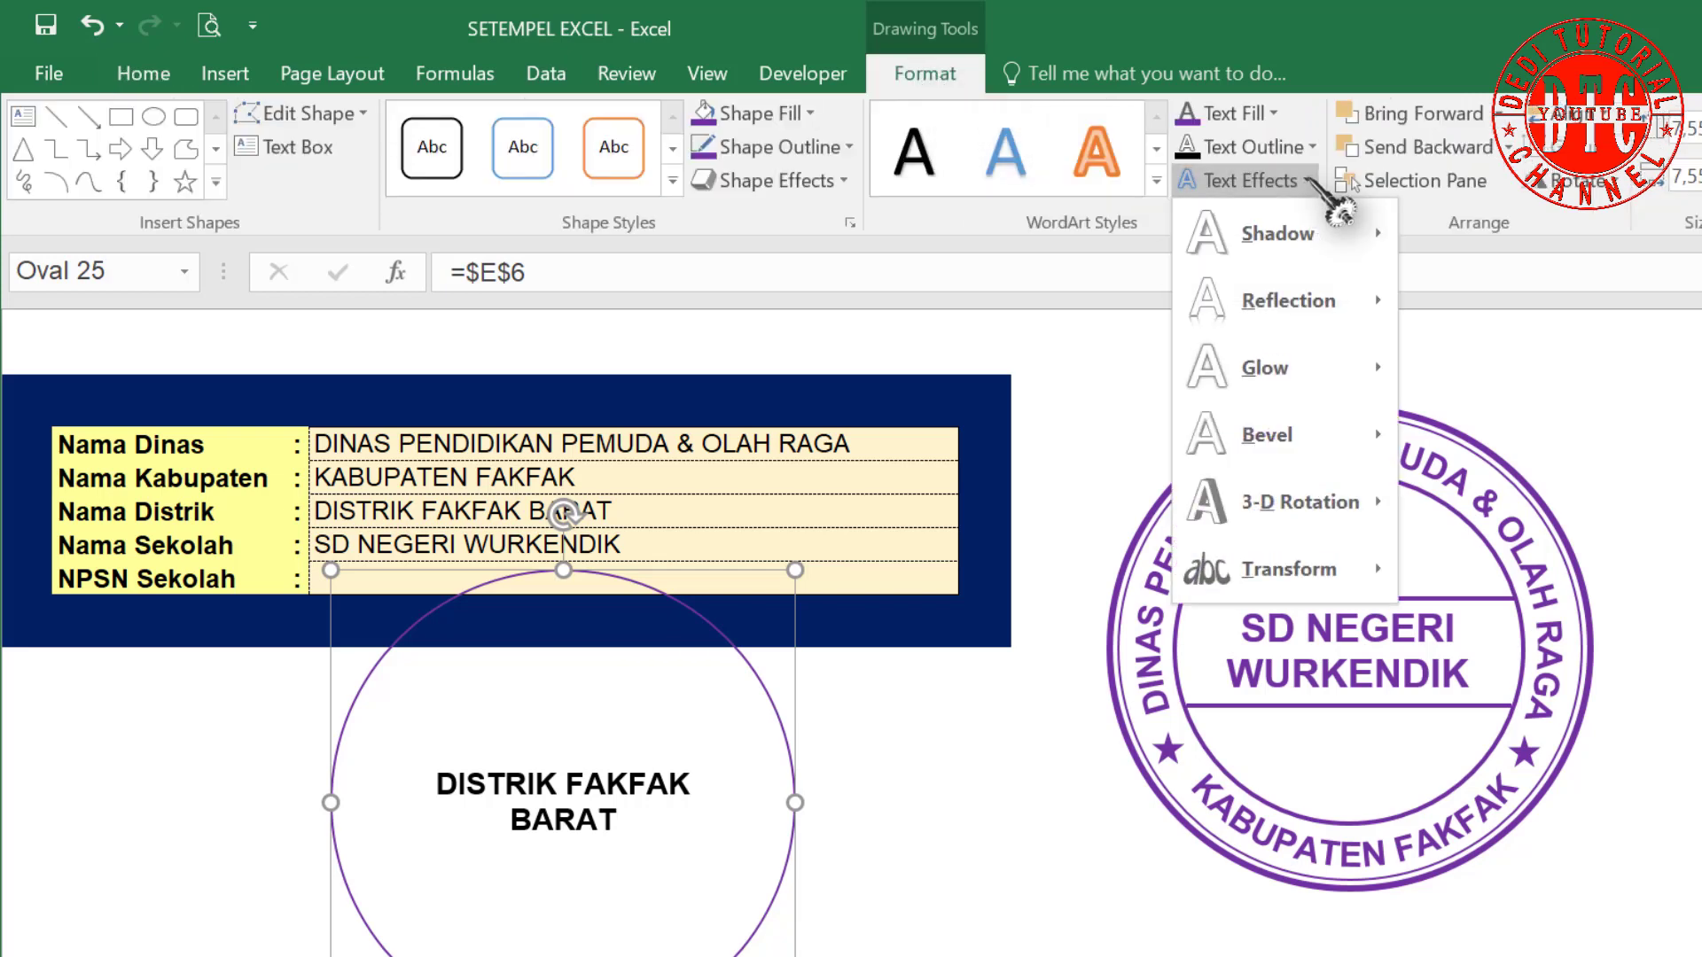
mouse_move(1284, 570)
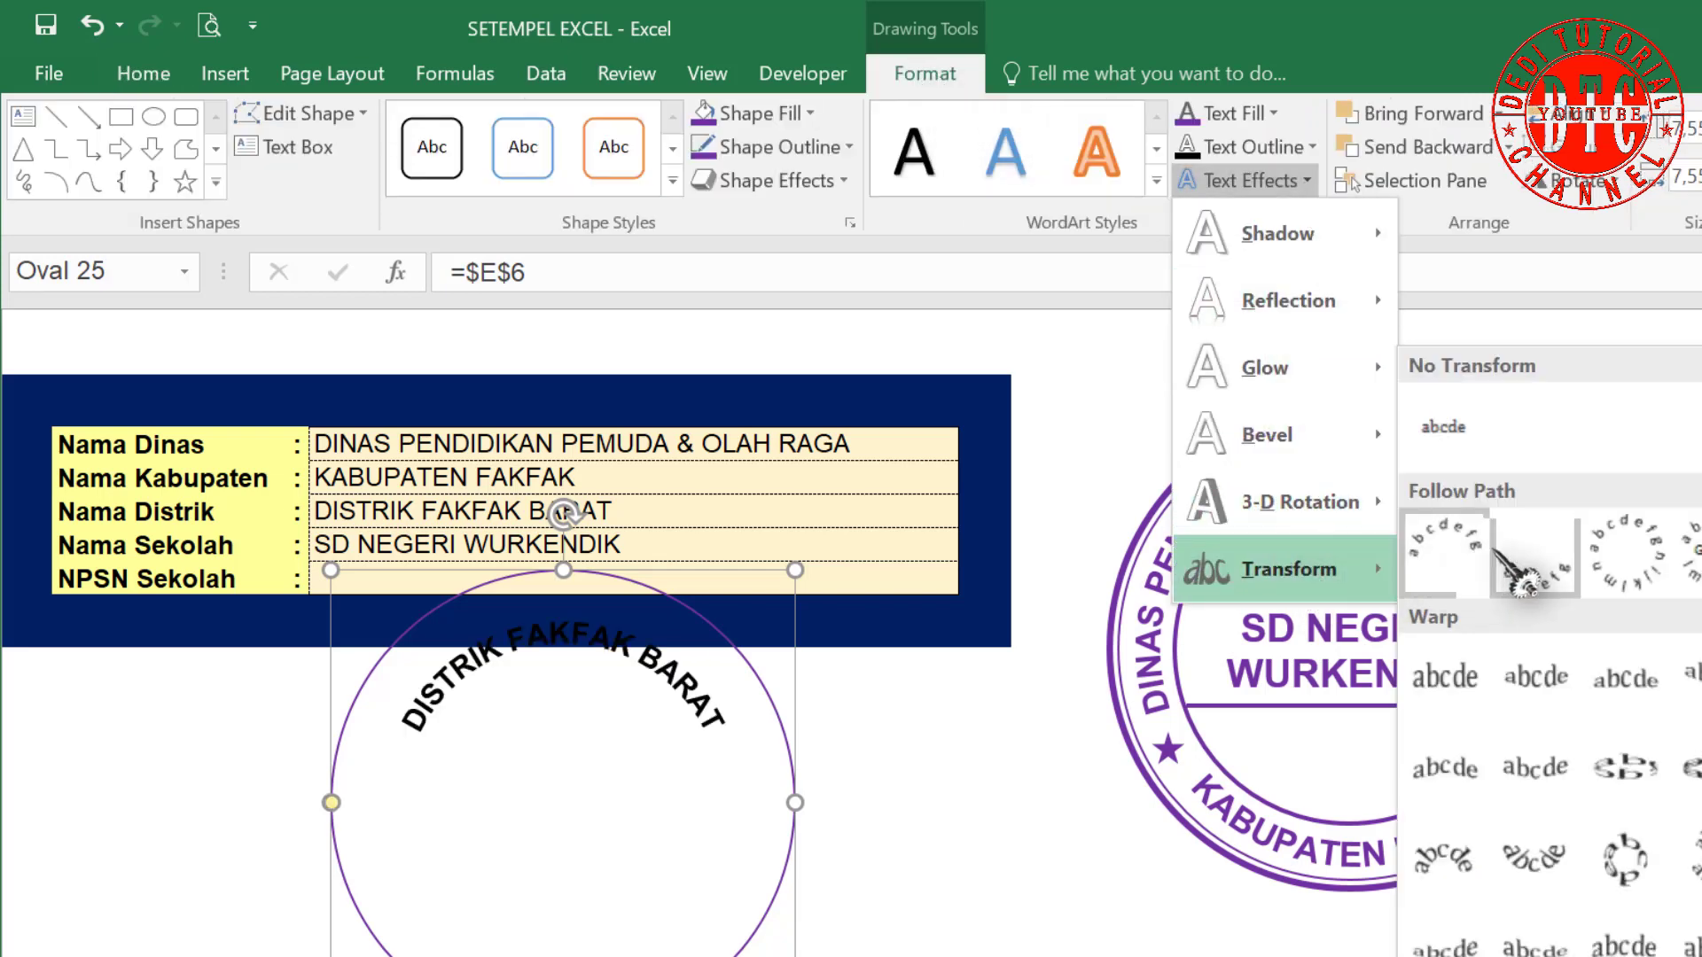
left_click(1532, 581)
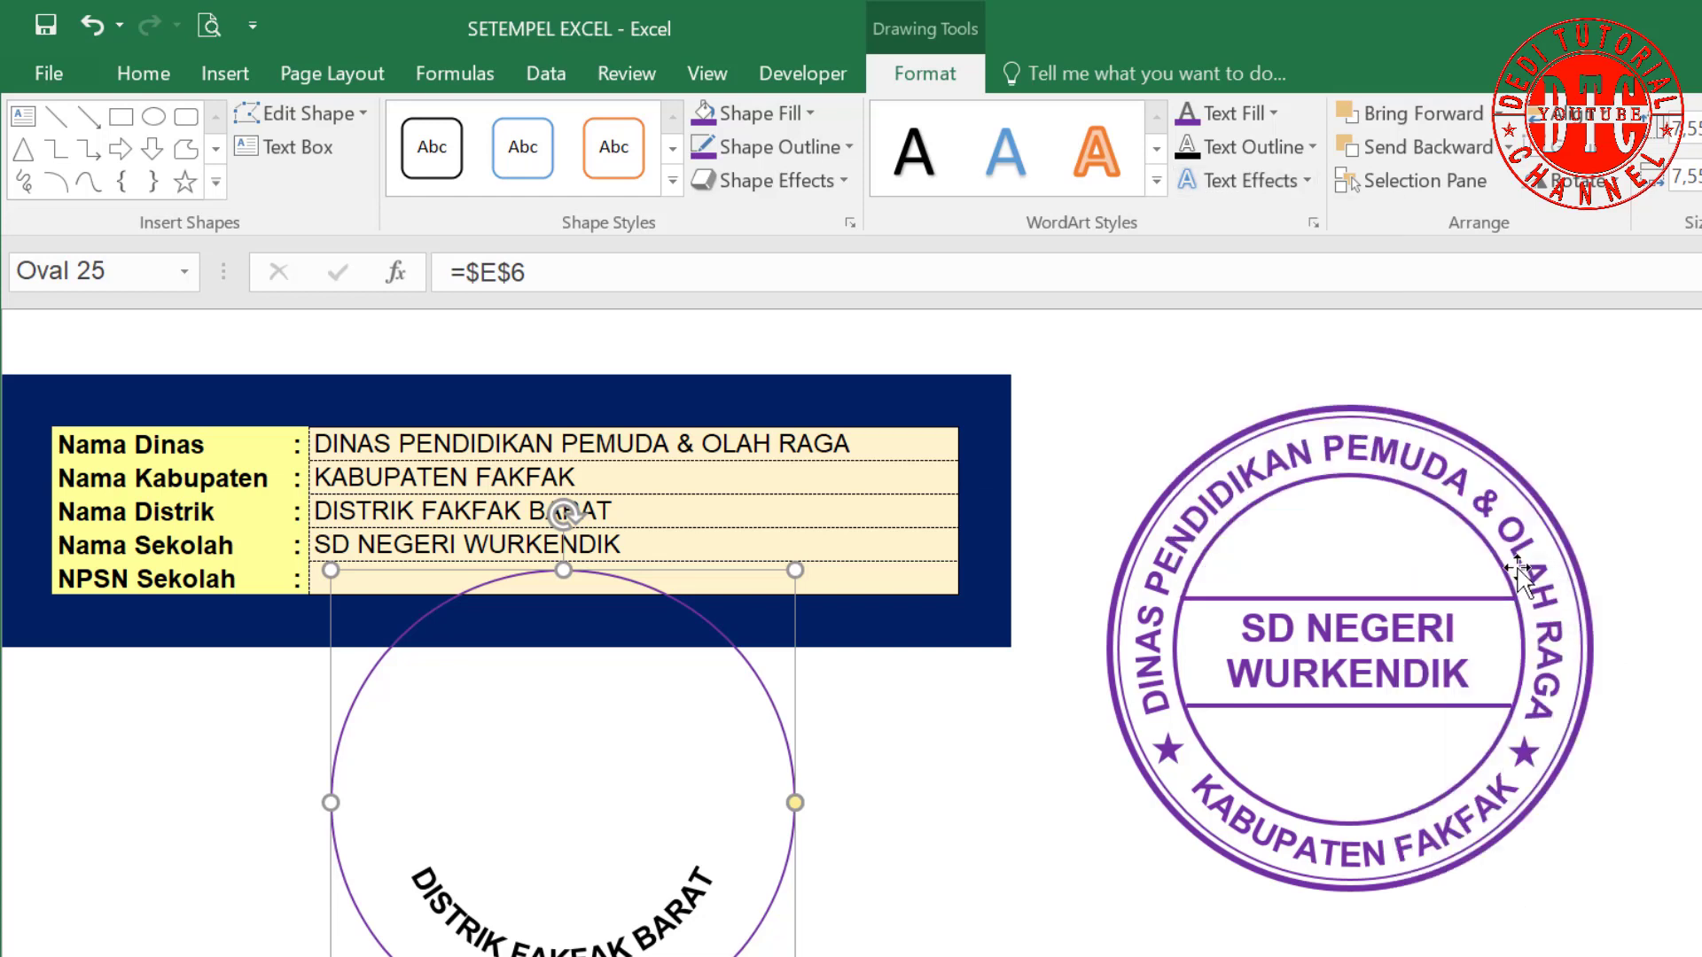
left_click_drag(780, 887, 1588, 832)
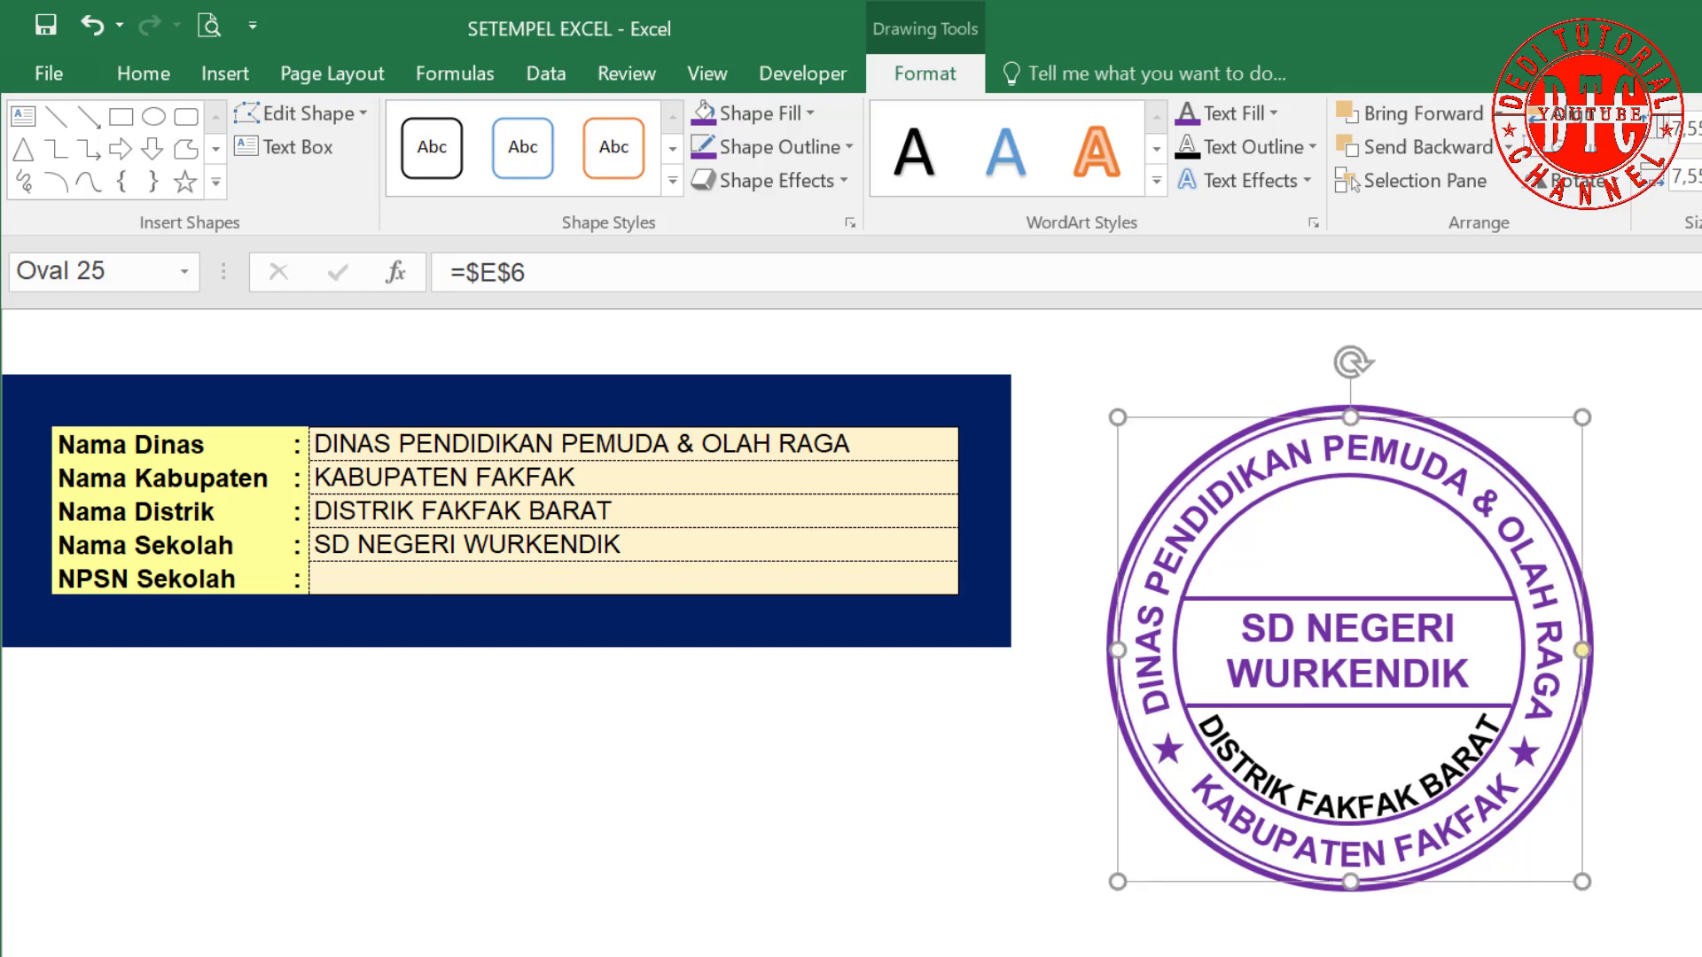
key("Up")
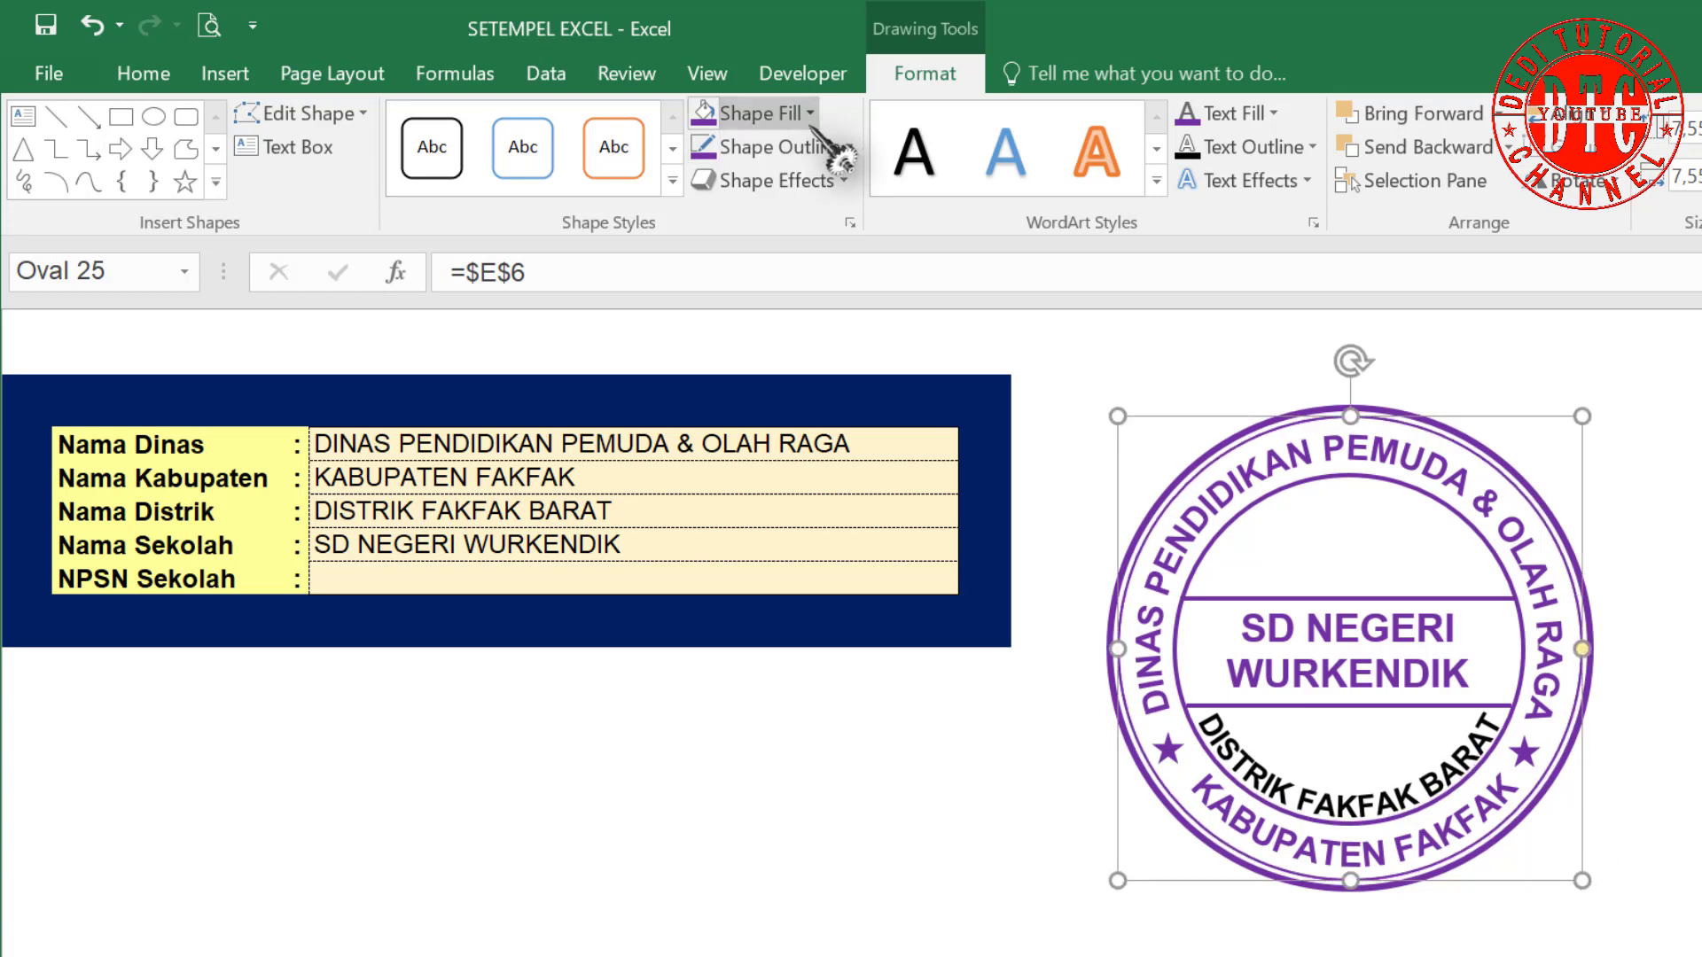
left_click(812, 117)
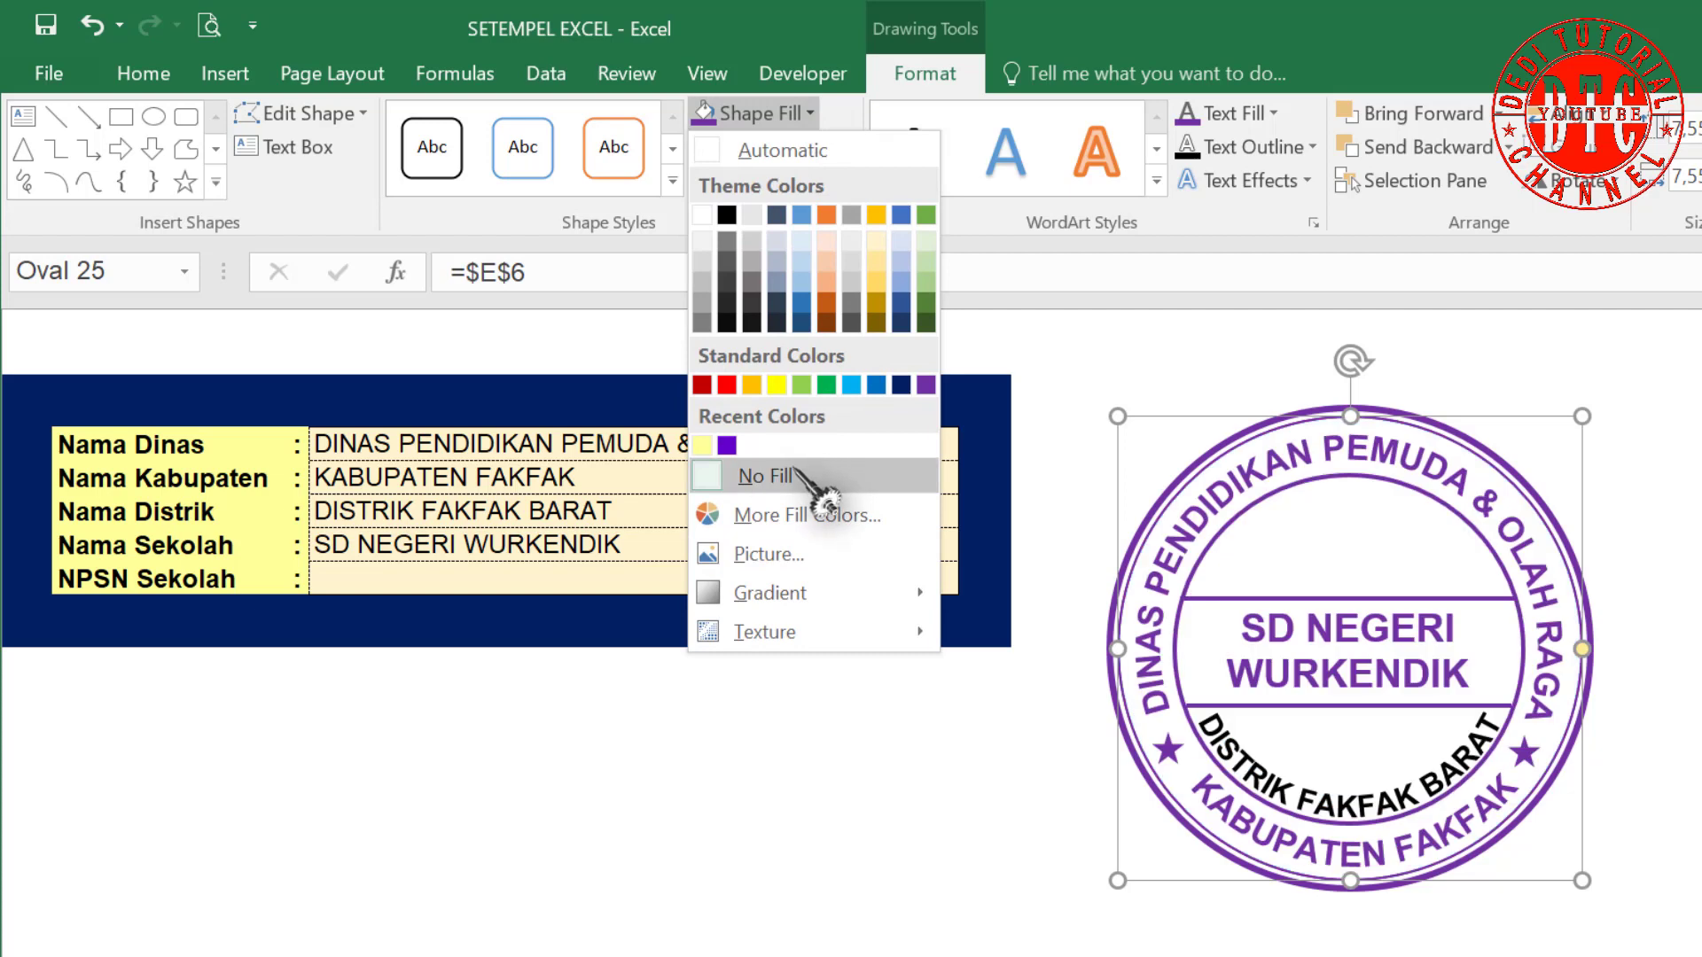
left_click(794, 476)
left_click(849, 148)
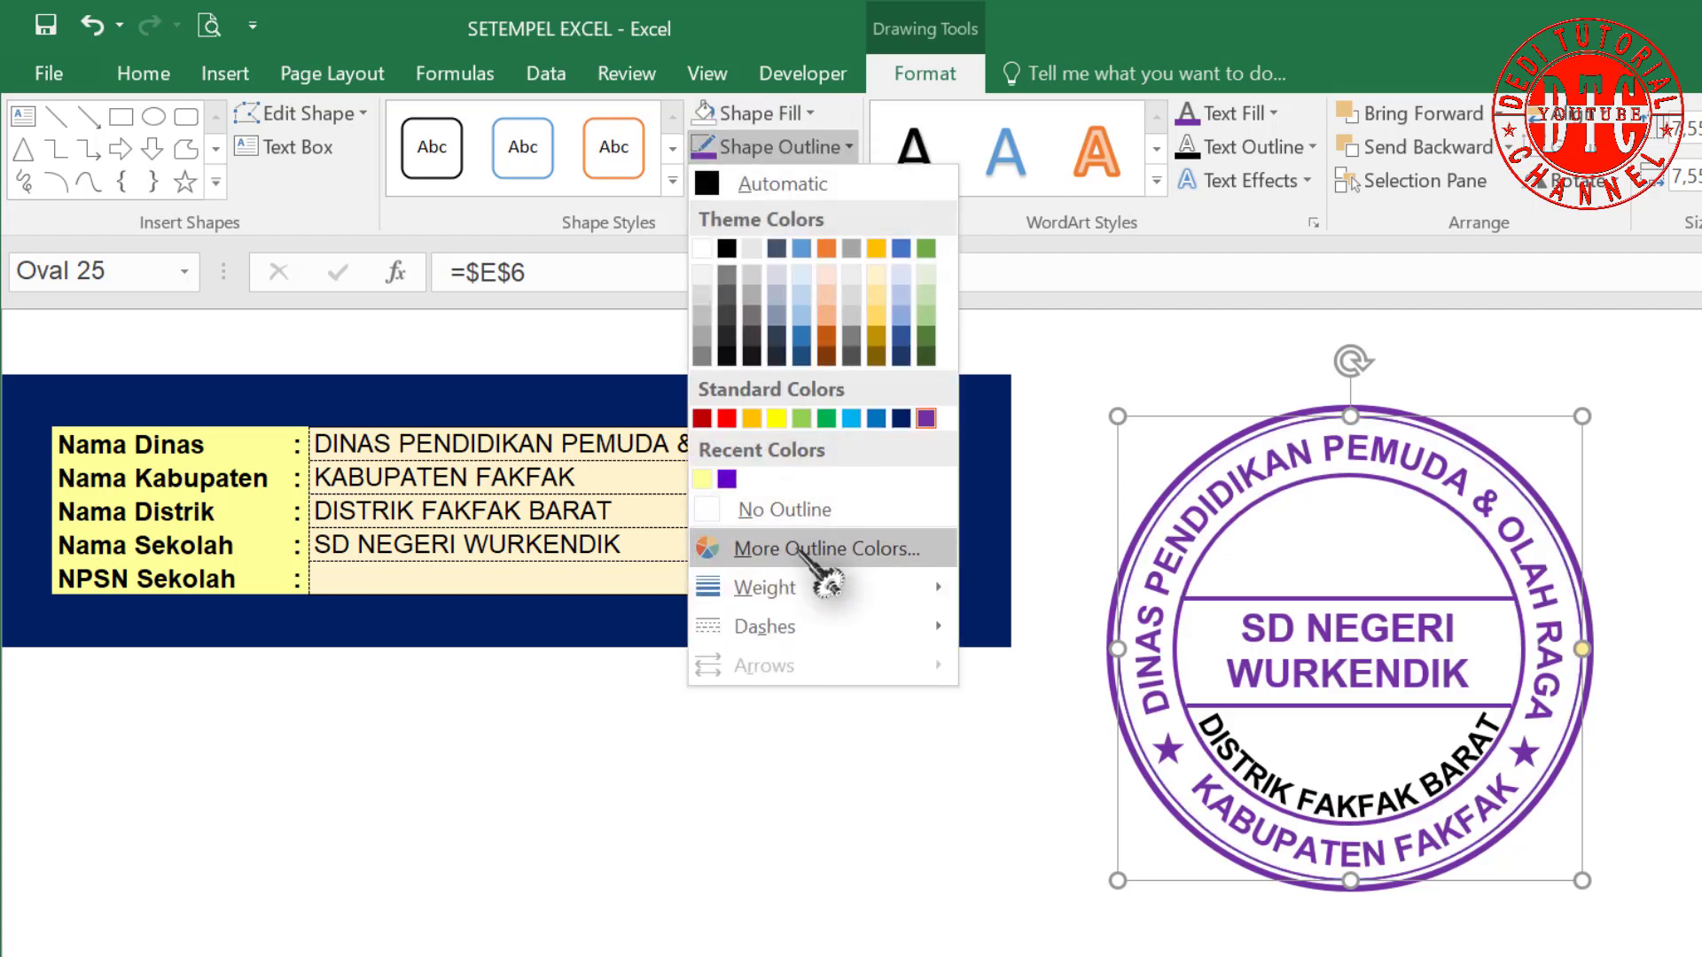
left_click(808, 511)
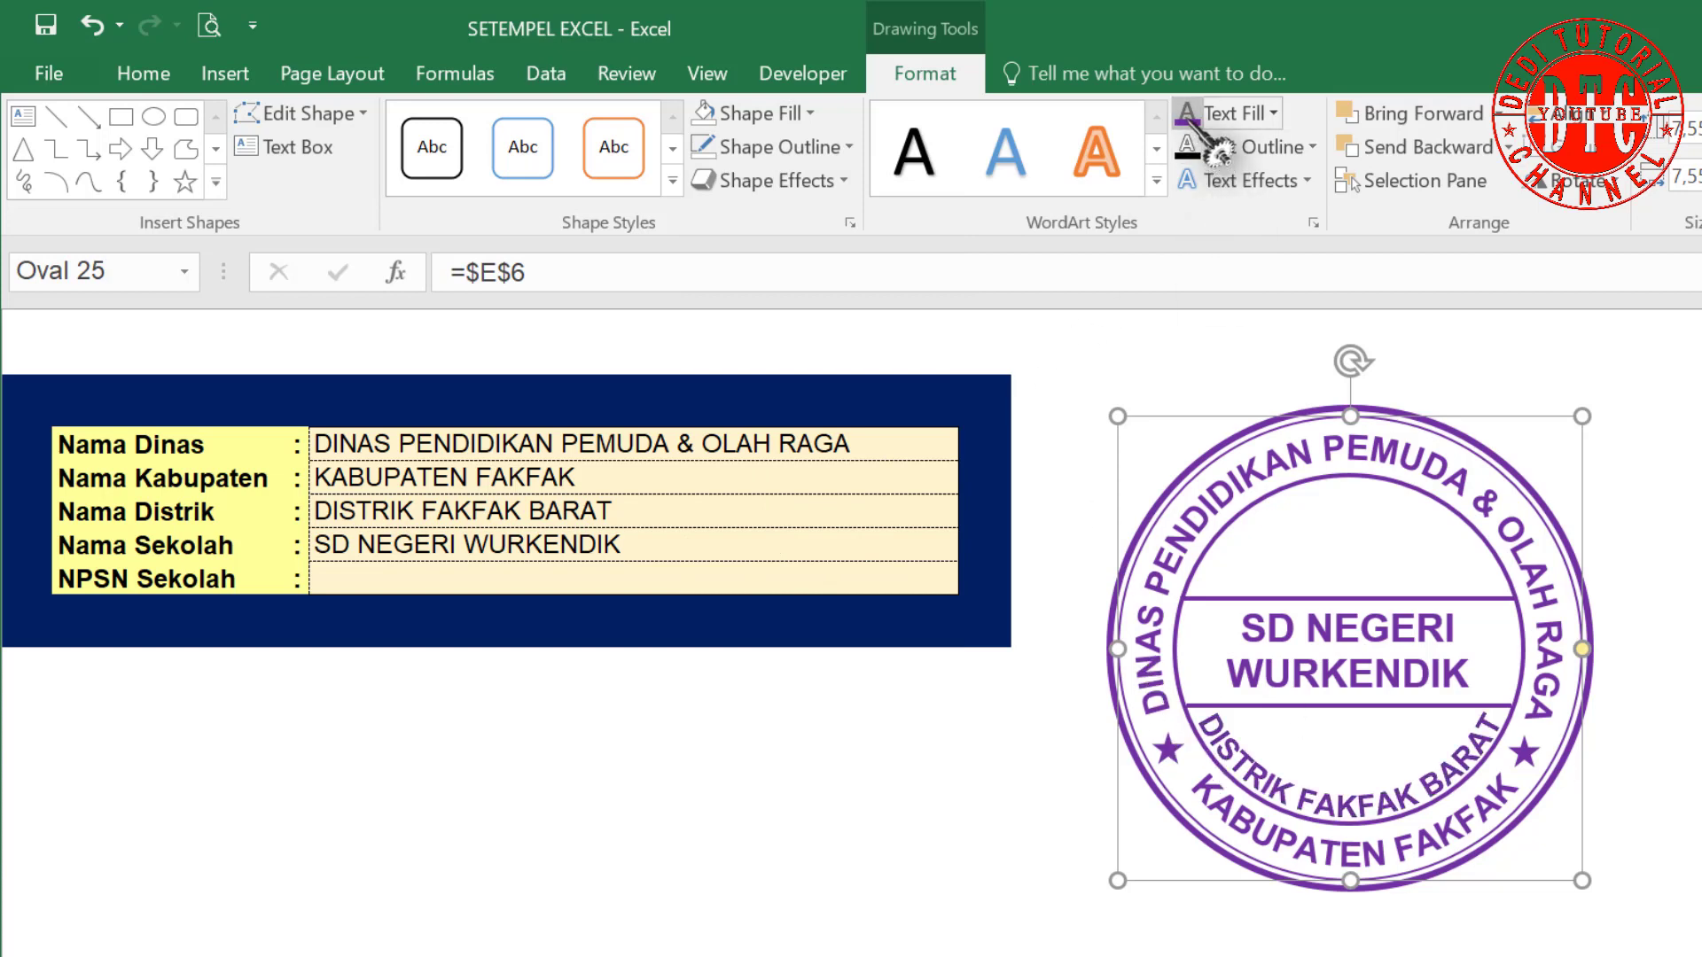
left_click(1653, 909)
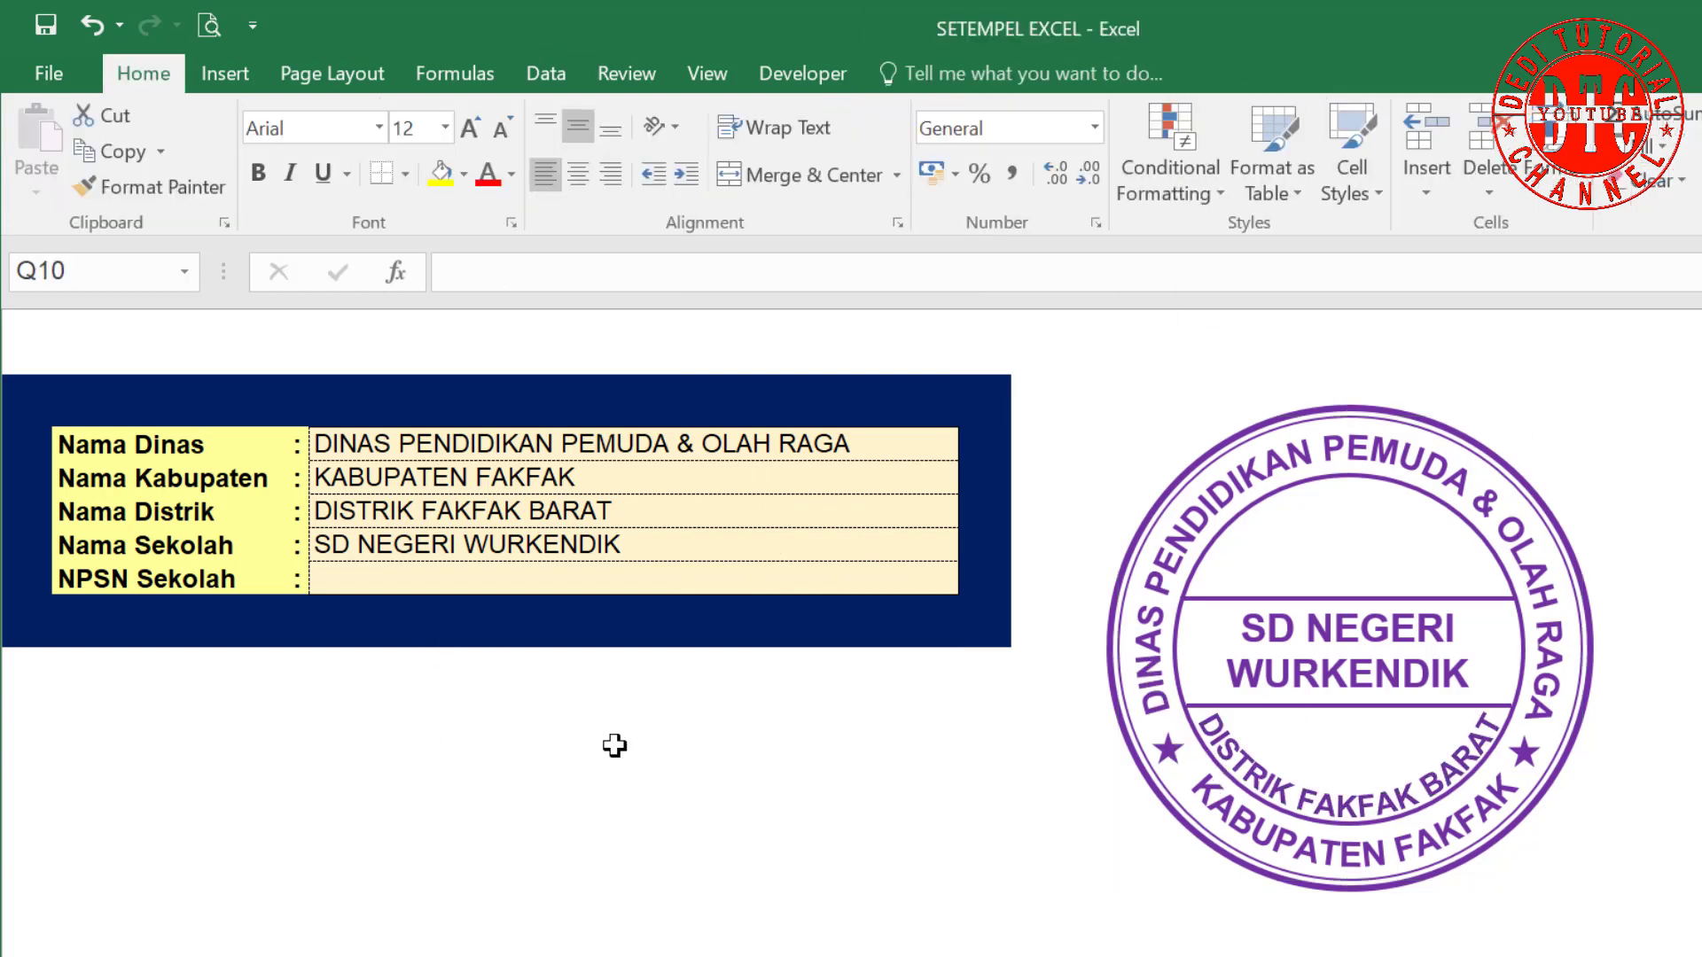
Draw a rectangle across the stamp's upper section and adjust its size.
left_click(225, 74)
left_click(467, 114)
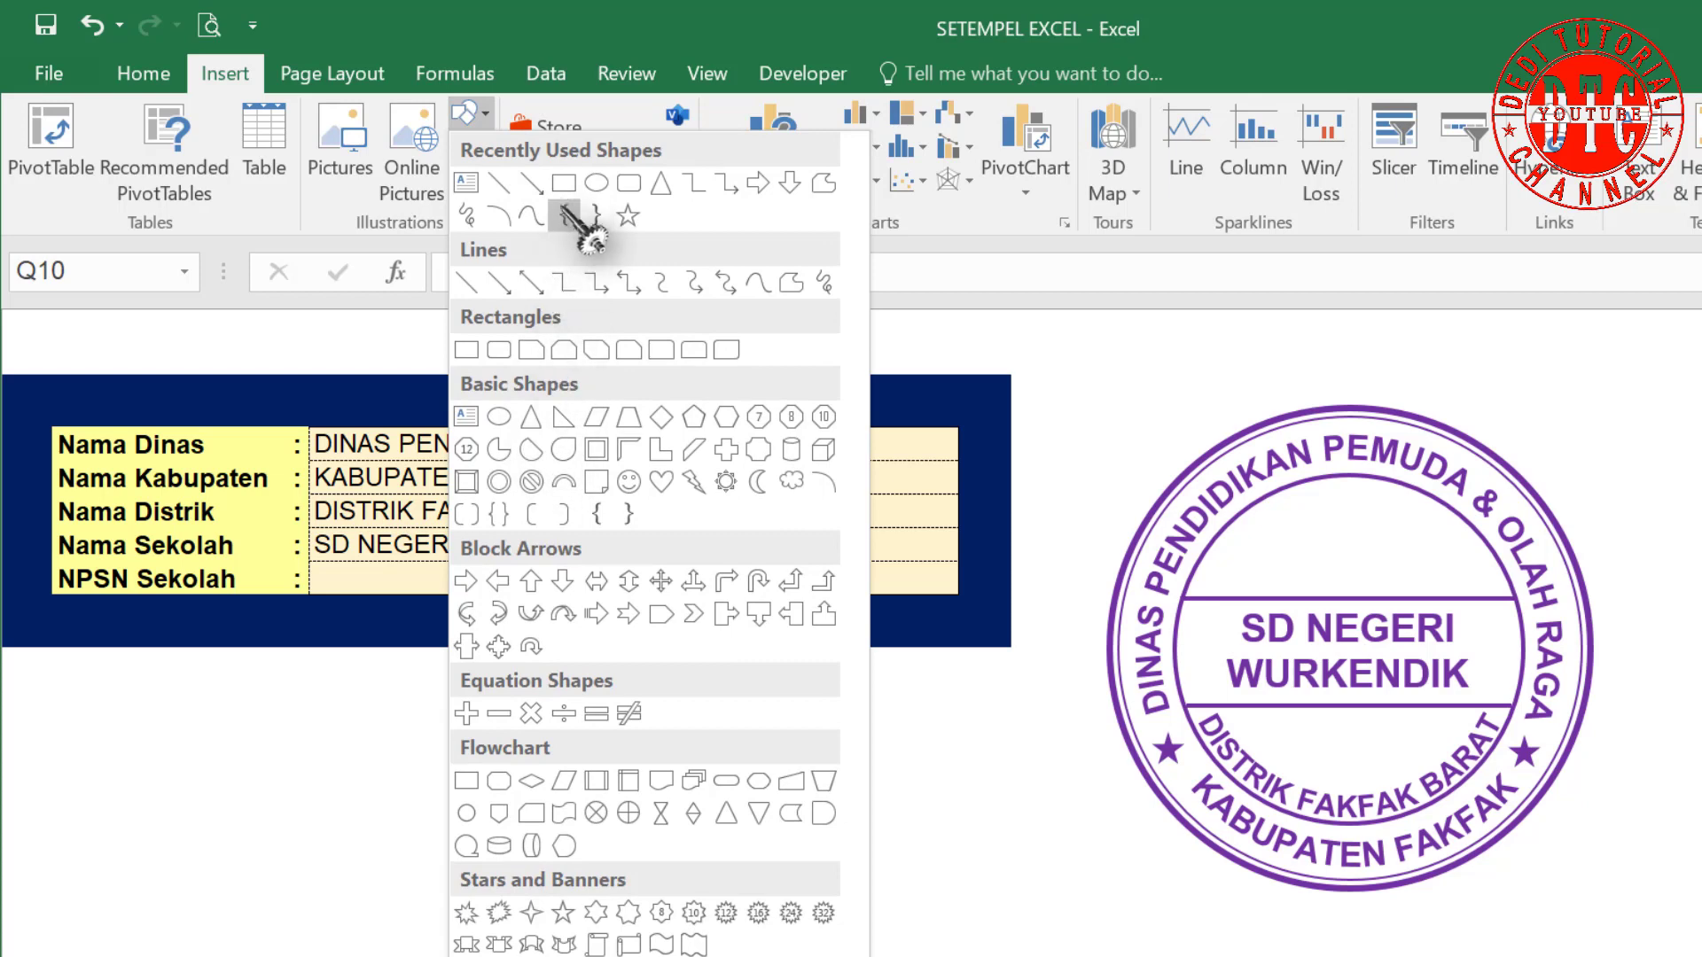
left_click(564, 183)
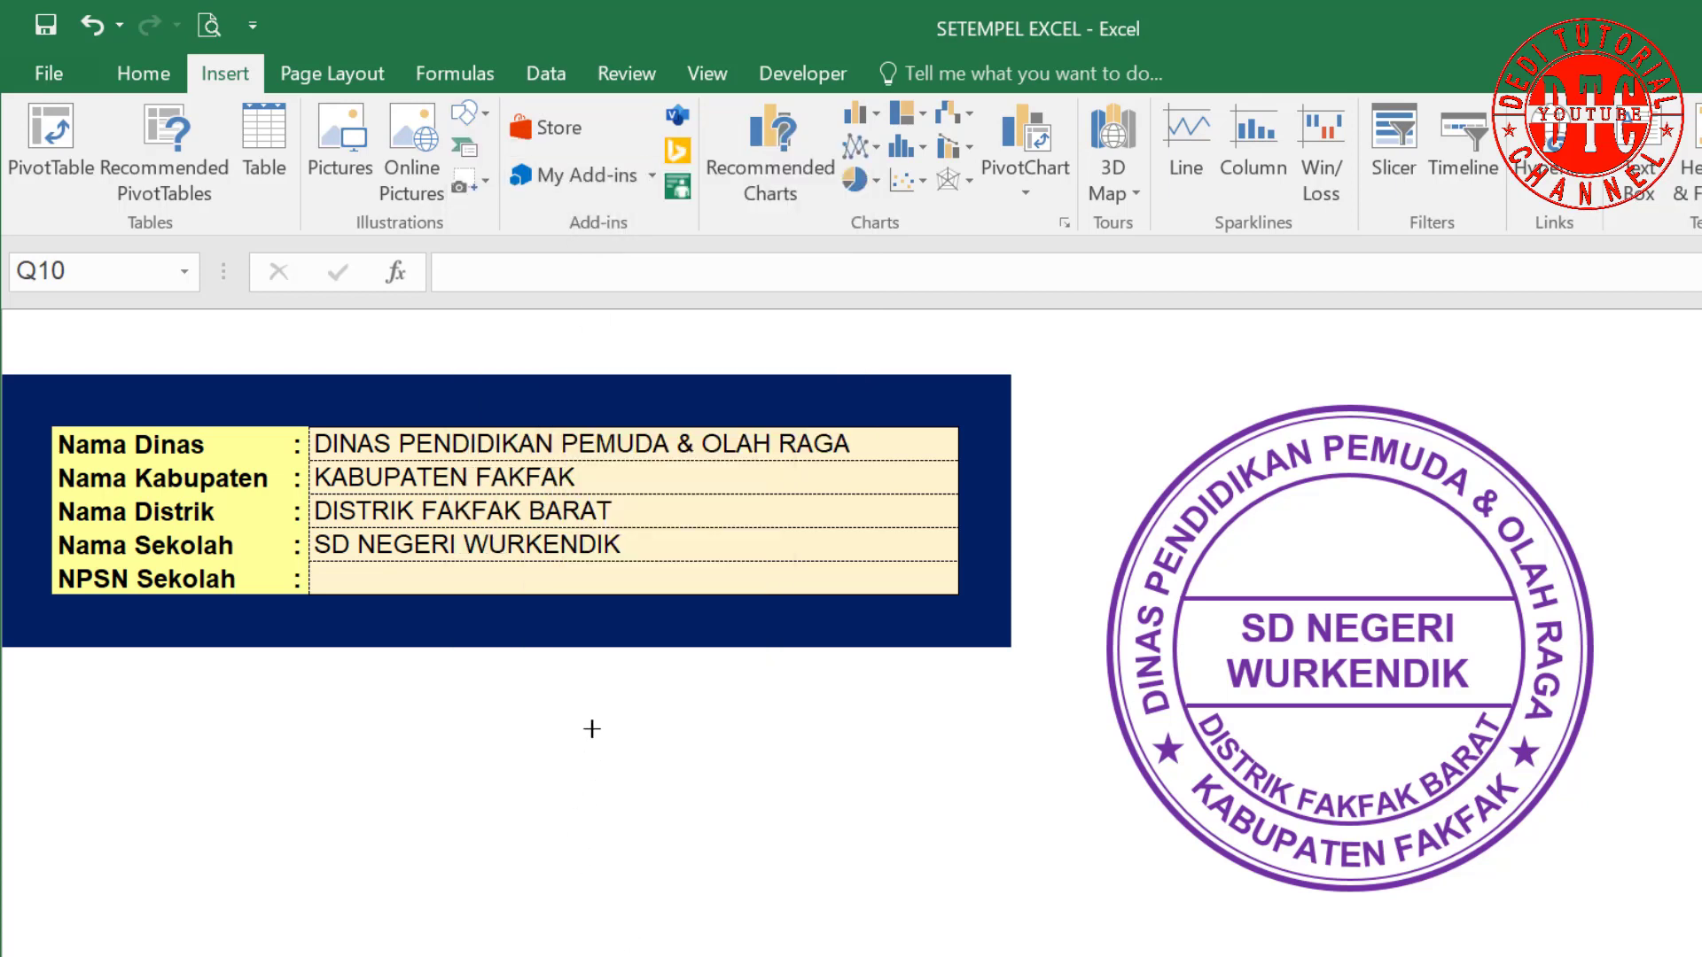
mouse_move(592, 728)
left_mouse_down()
mouse_move(794, 816)
mouse_move(1447, 554)
left_mouse_up()
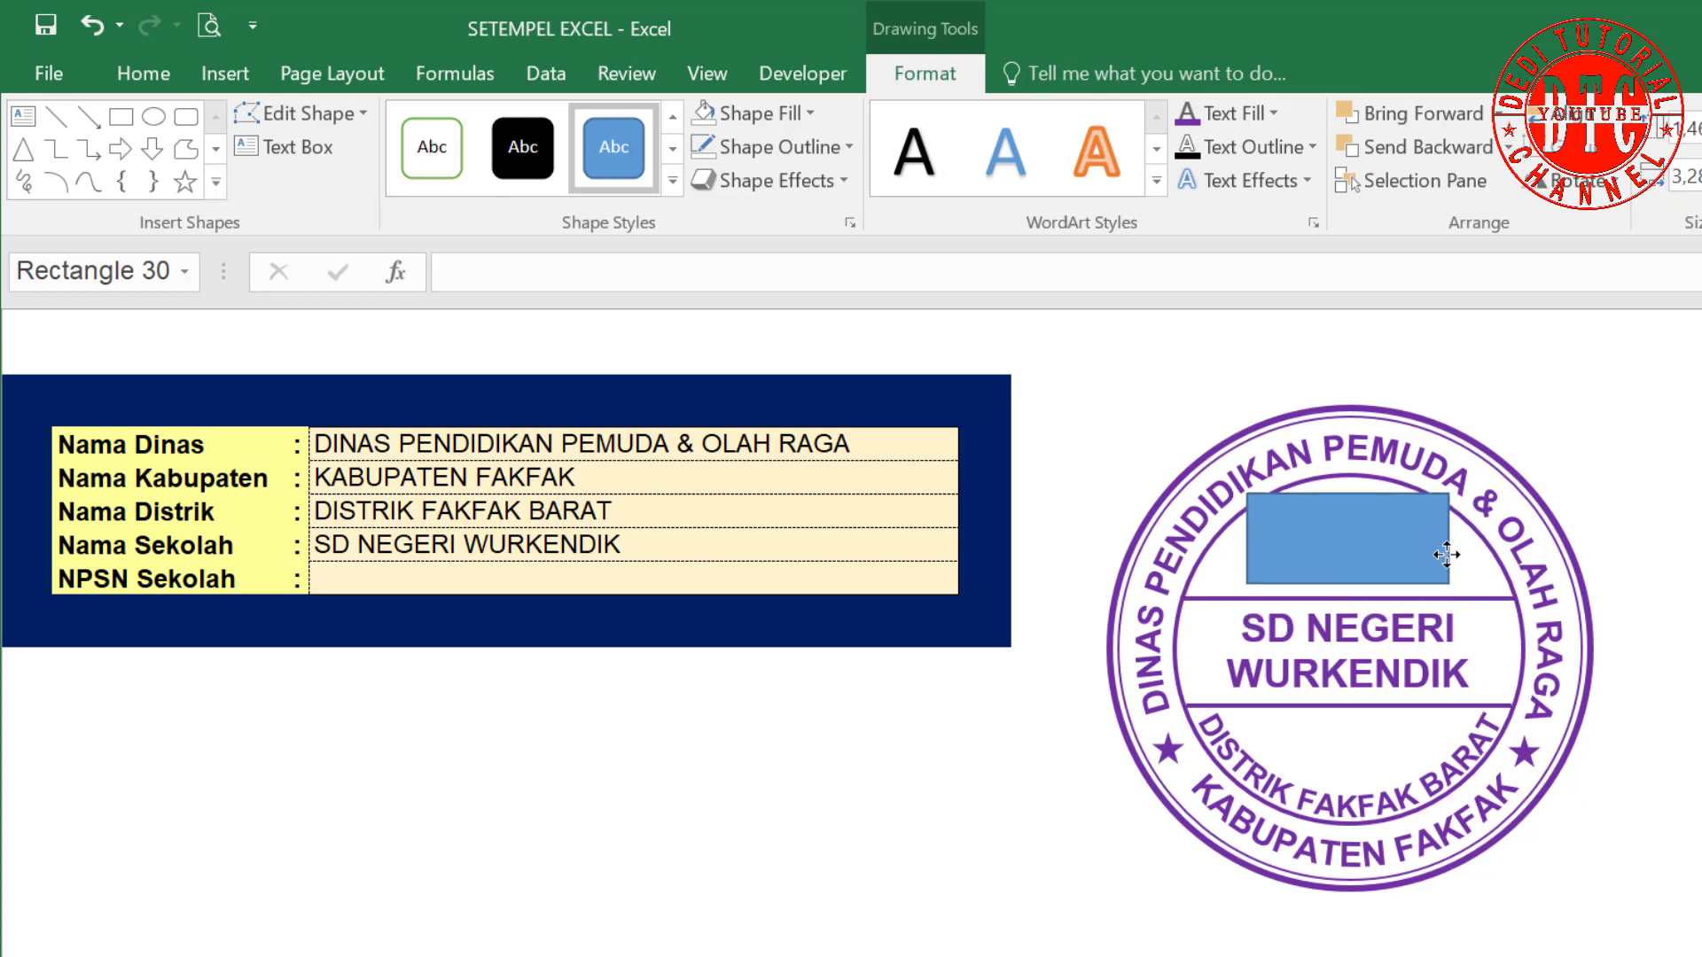
left_click(1447, 555)
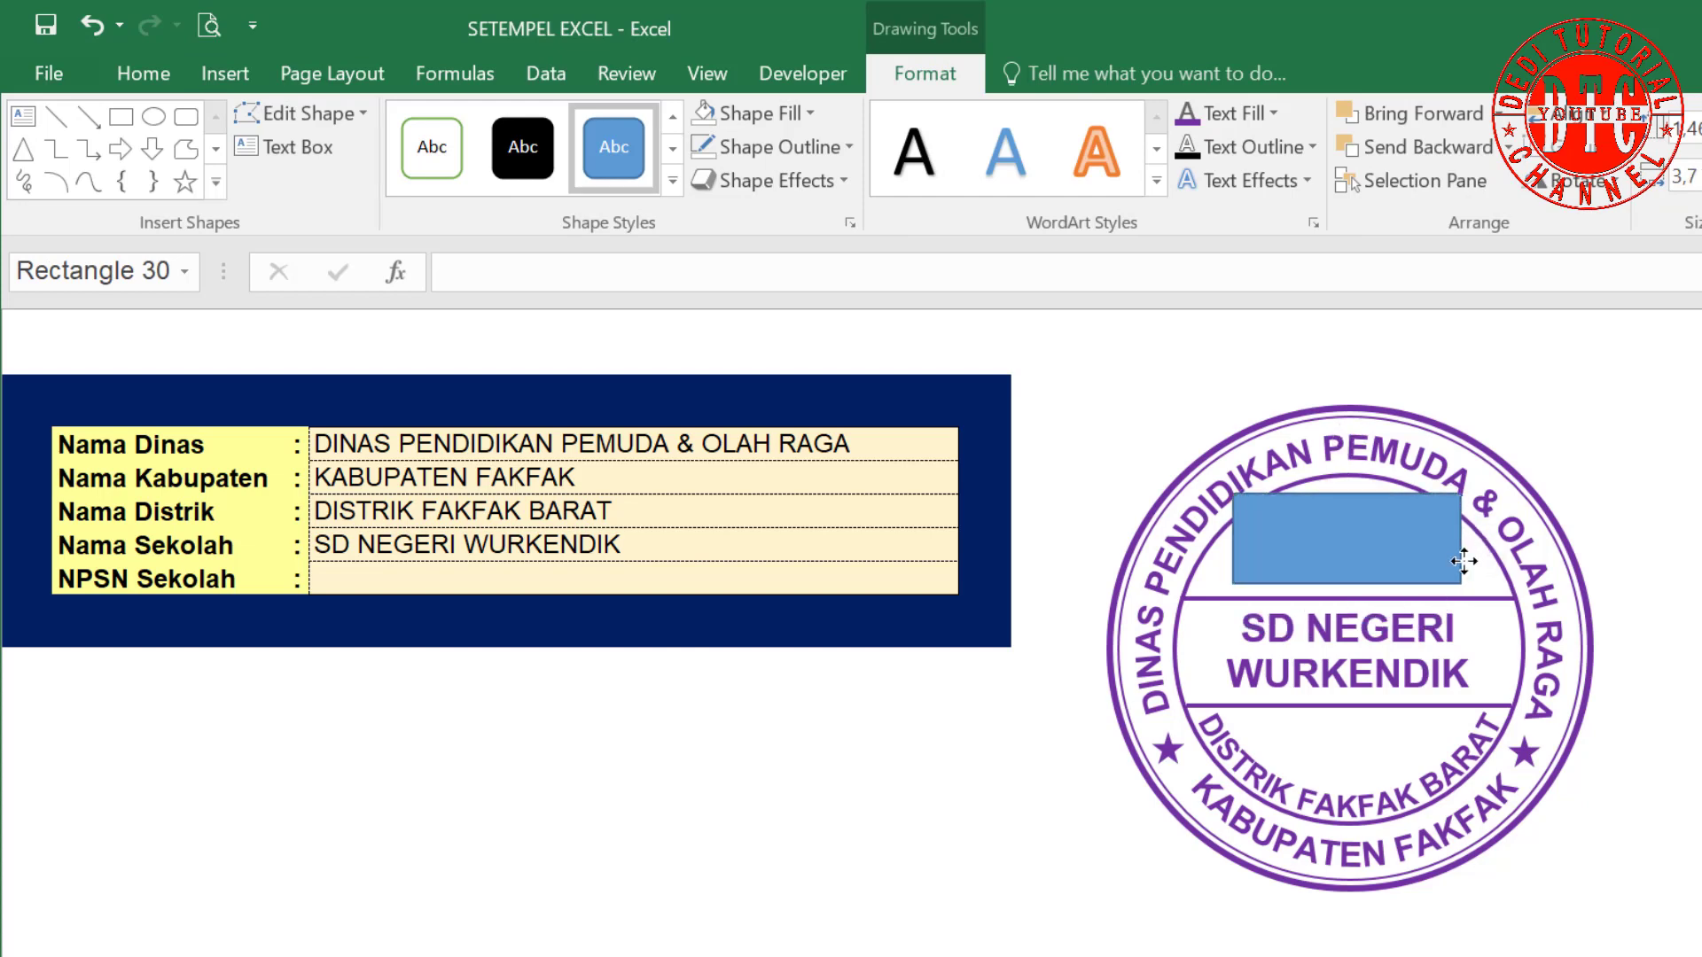
left_click_drag(1449, 538, 1462, 538)
left_click_drag(1373, 585, 1373, 590)
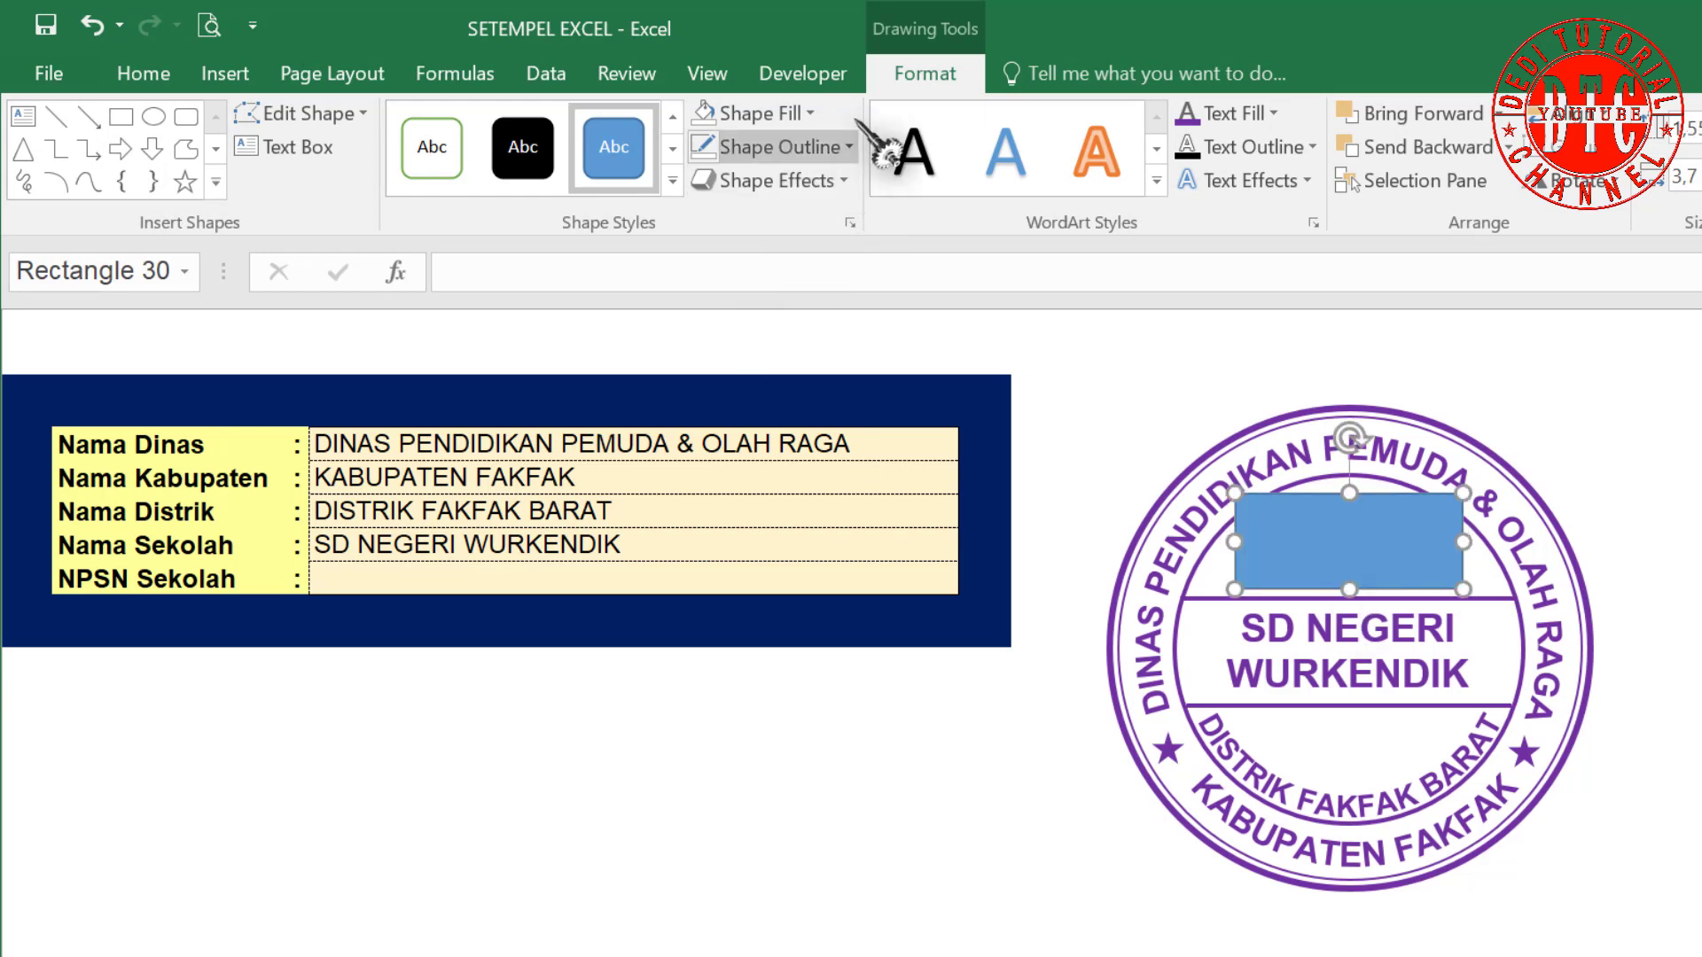
Give the rectangle no fill and no outline, and begin its cell-link formula.
left_click(808, 113)
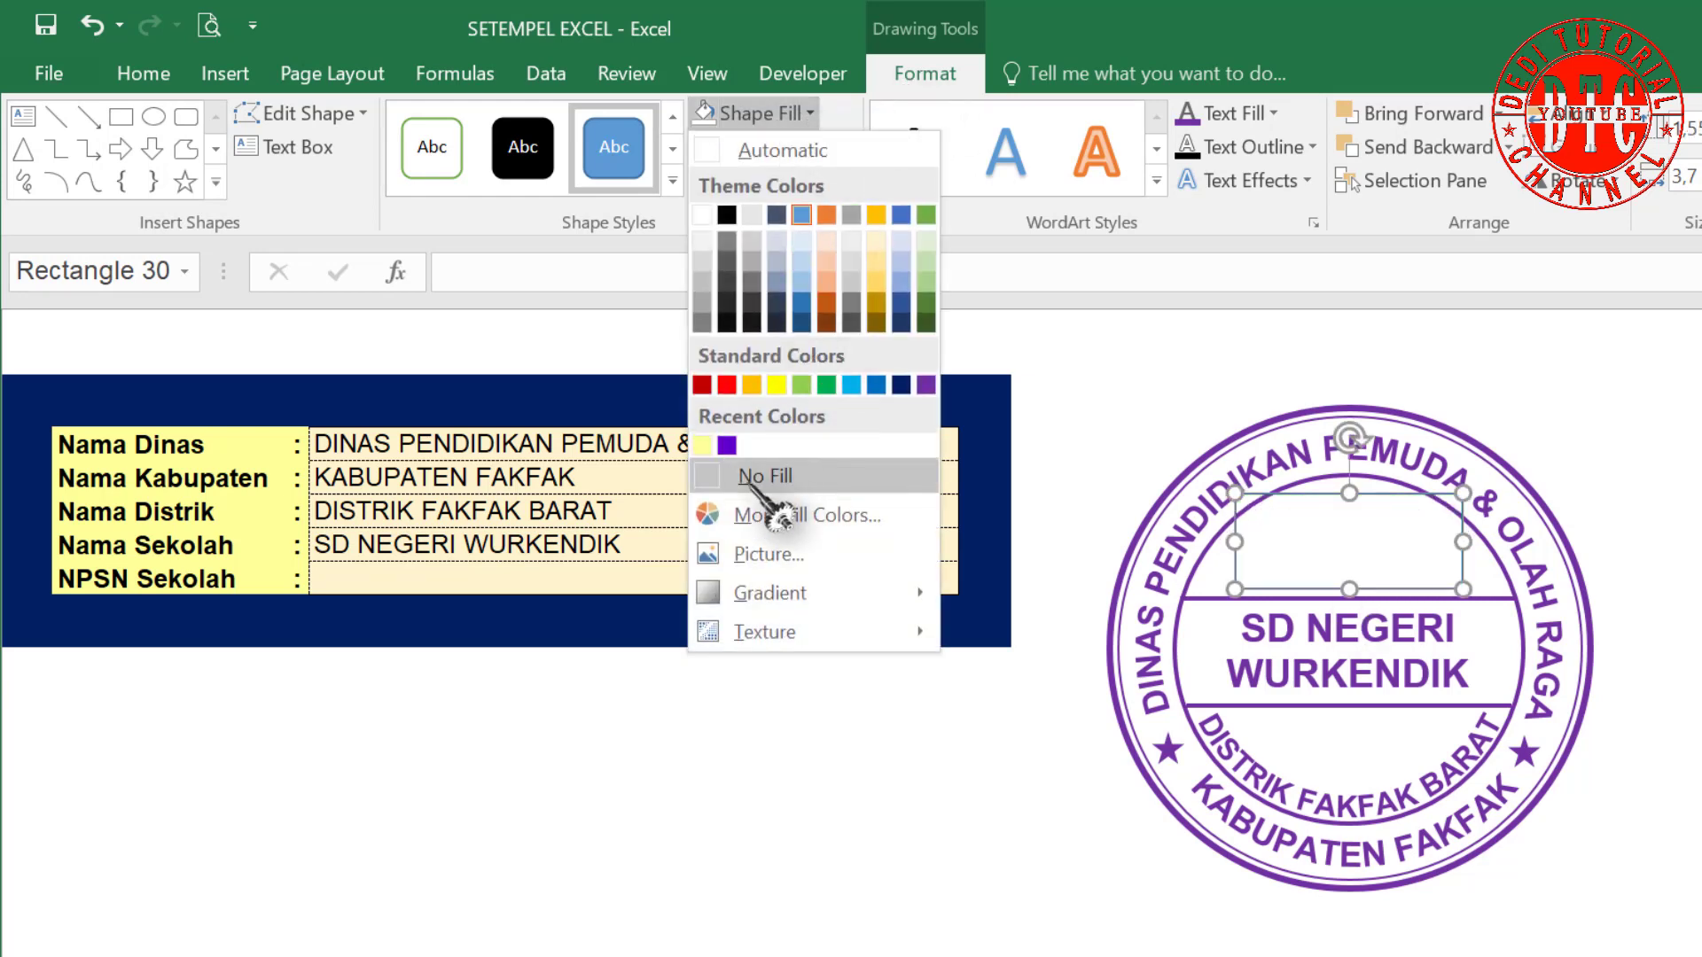
left_click(752, 479)
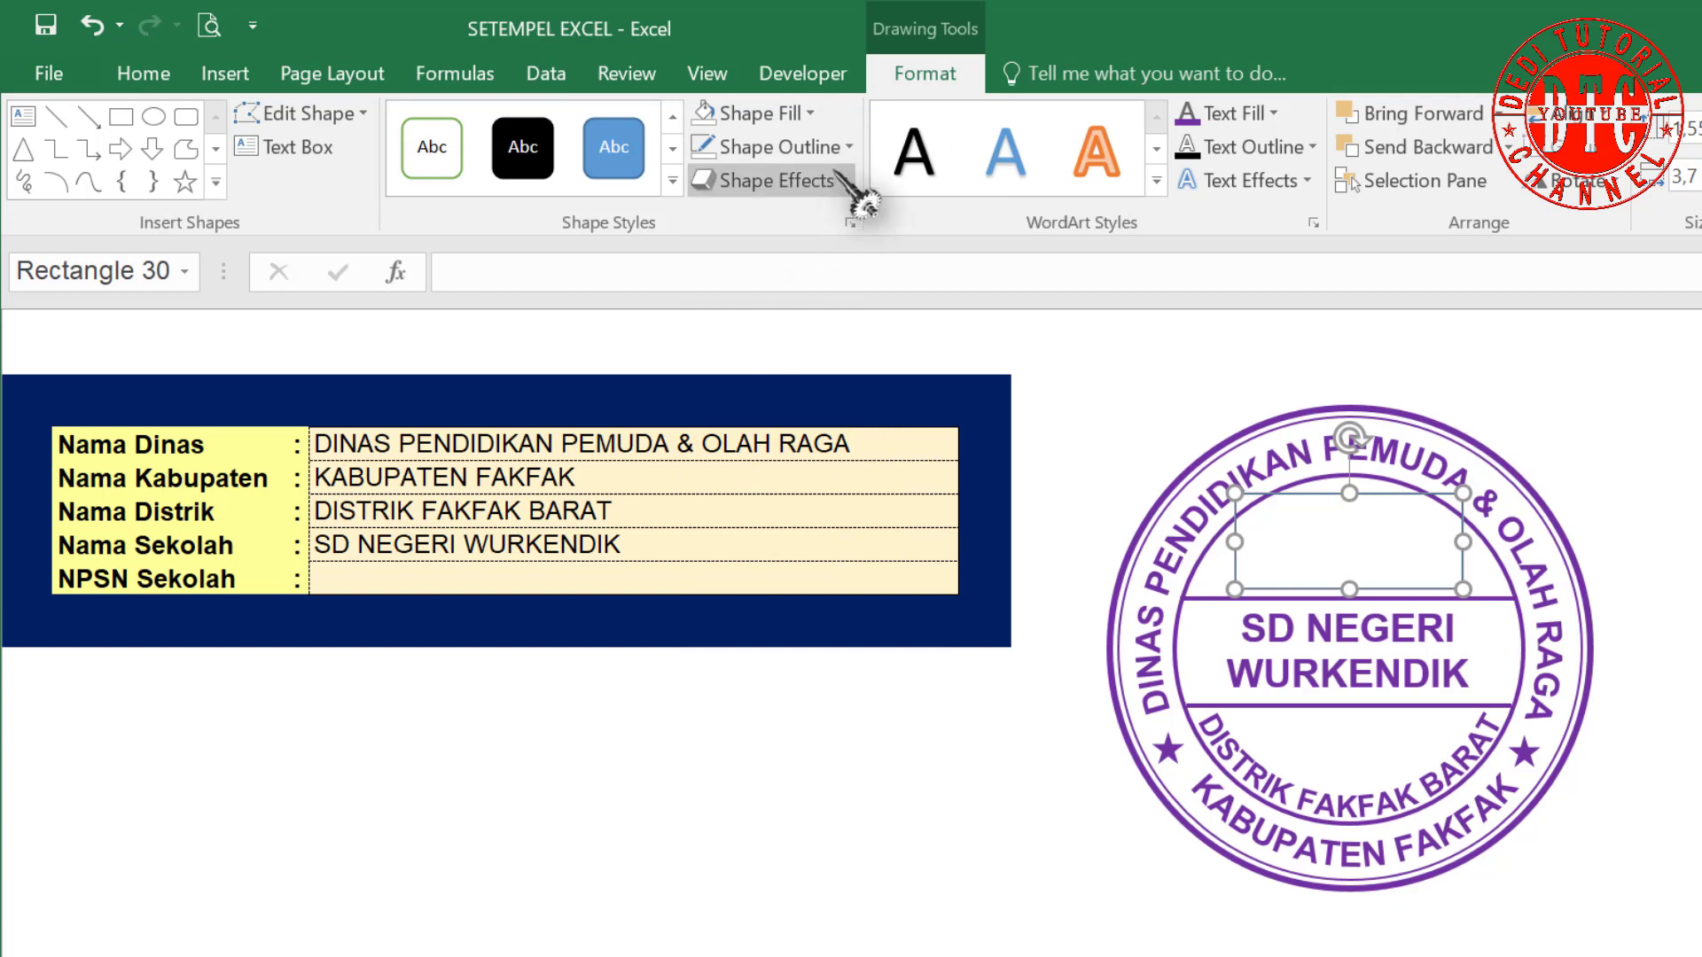
left_click(853, 148)
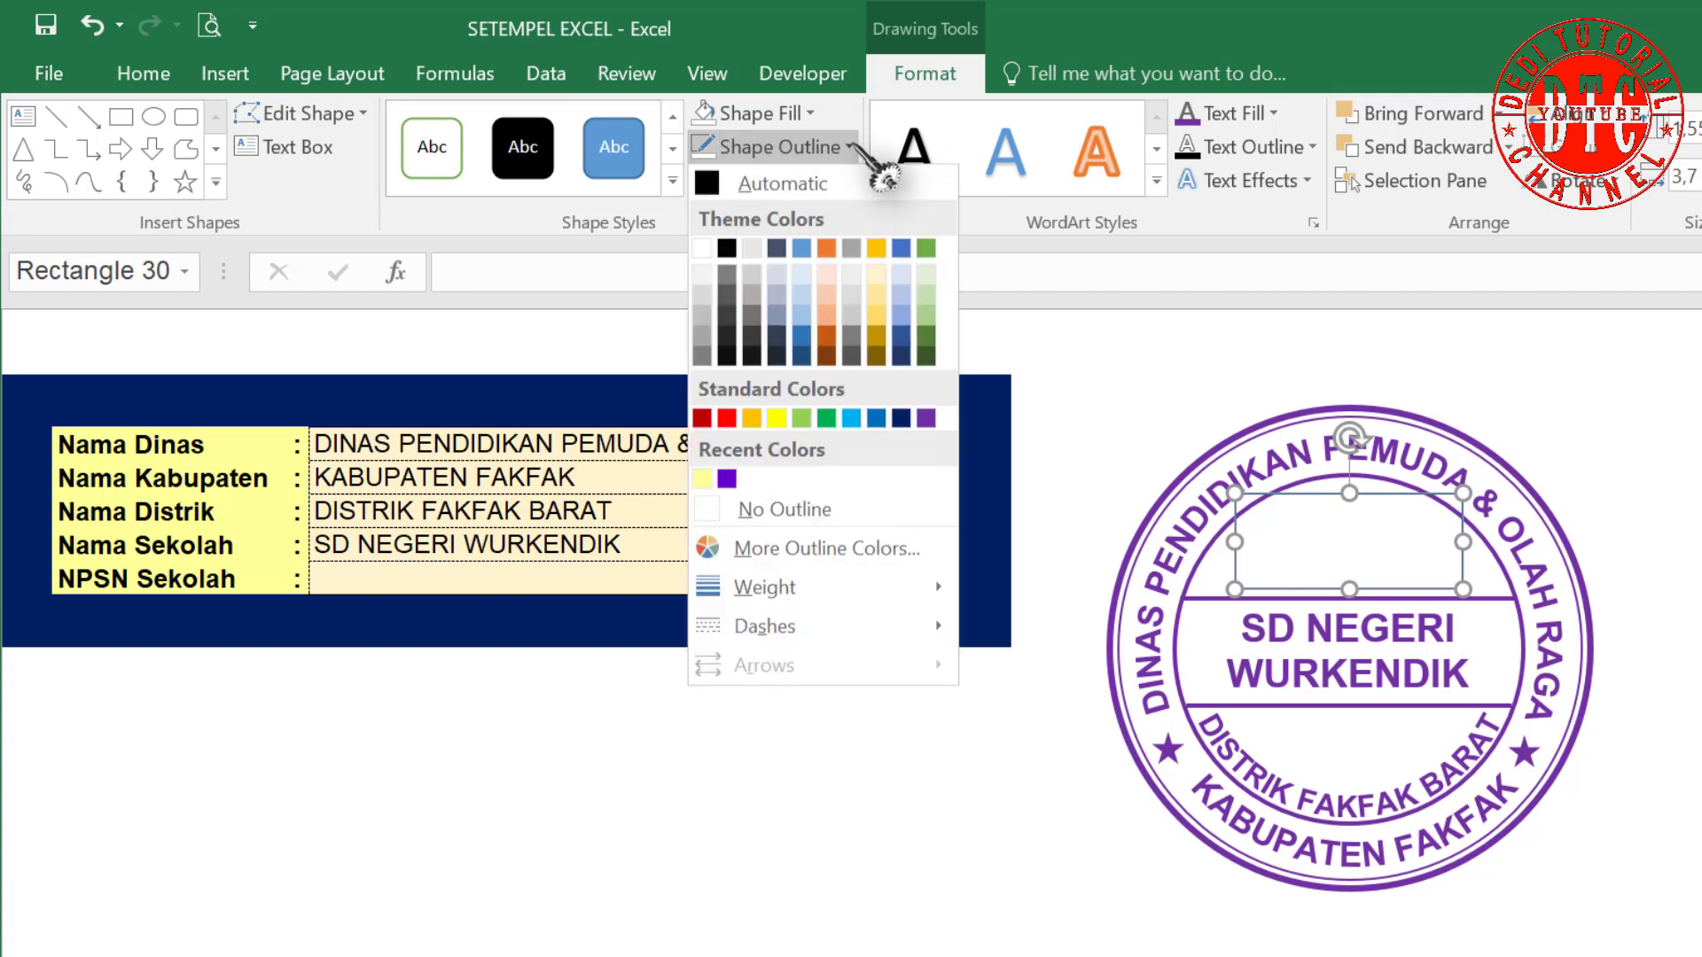
left_click(781, 510)
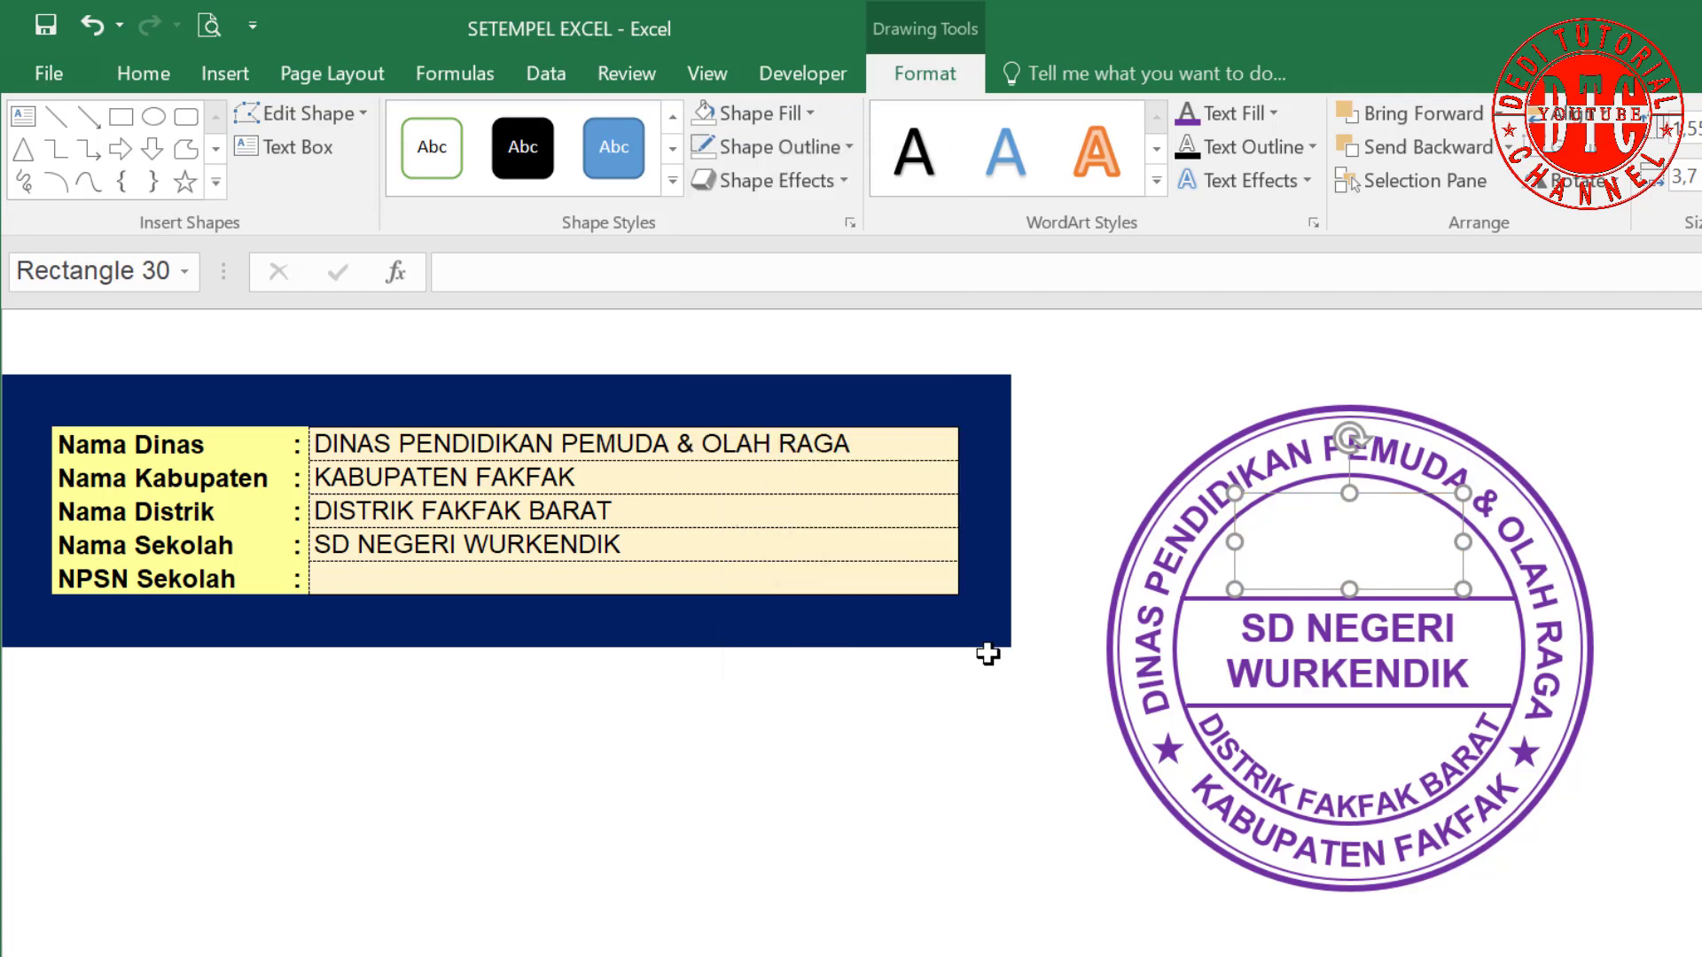
left_click(501, 273)
type("=")
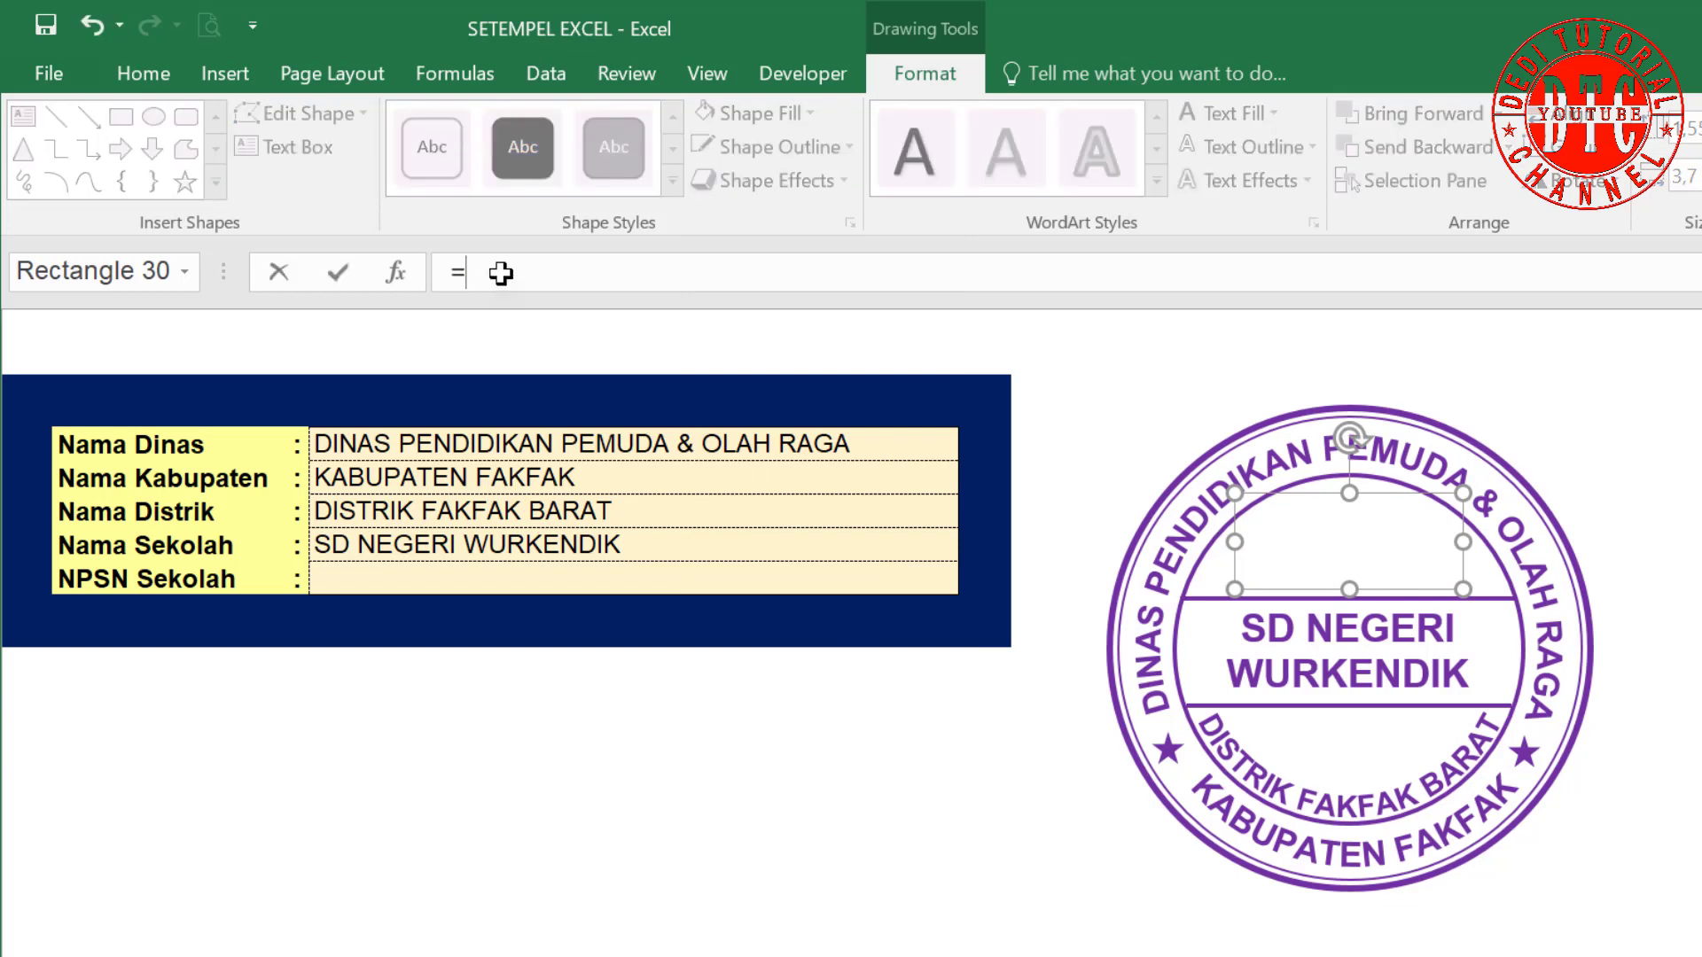
Link the stamp's upper rectangle to cell E8 and enter the NPSN line in E8.
left_click(343, 580)
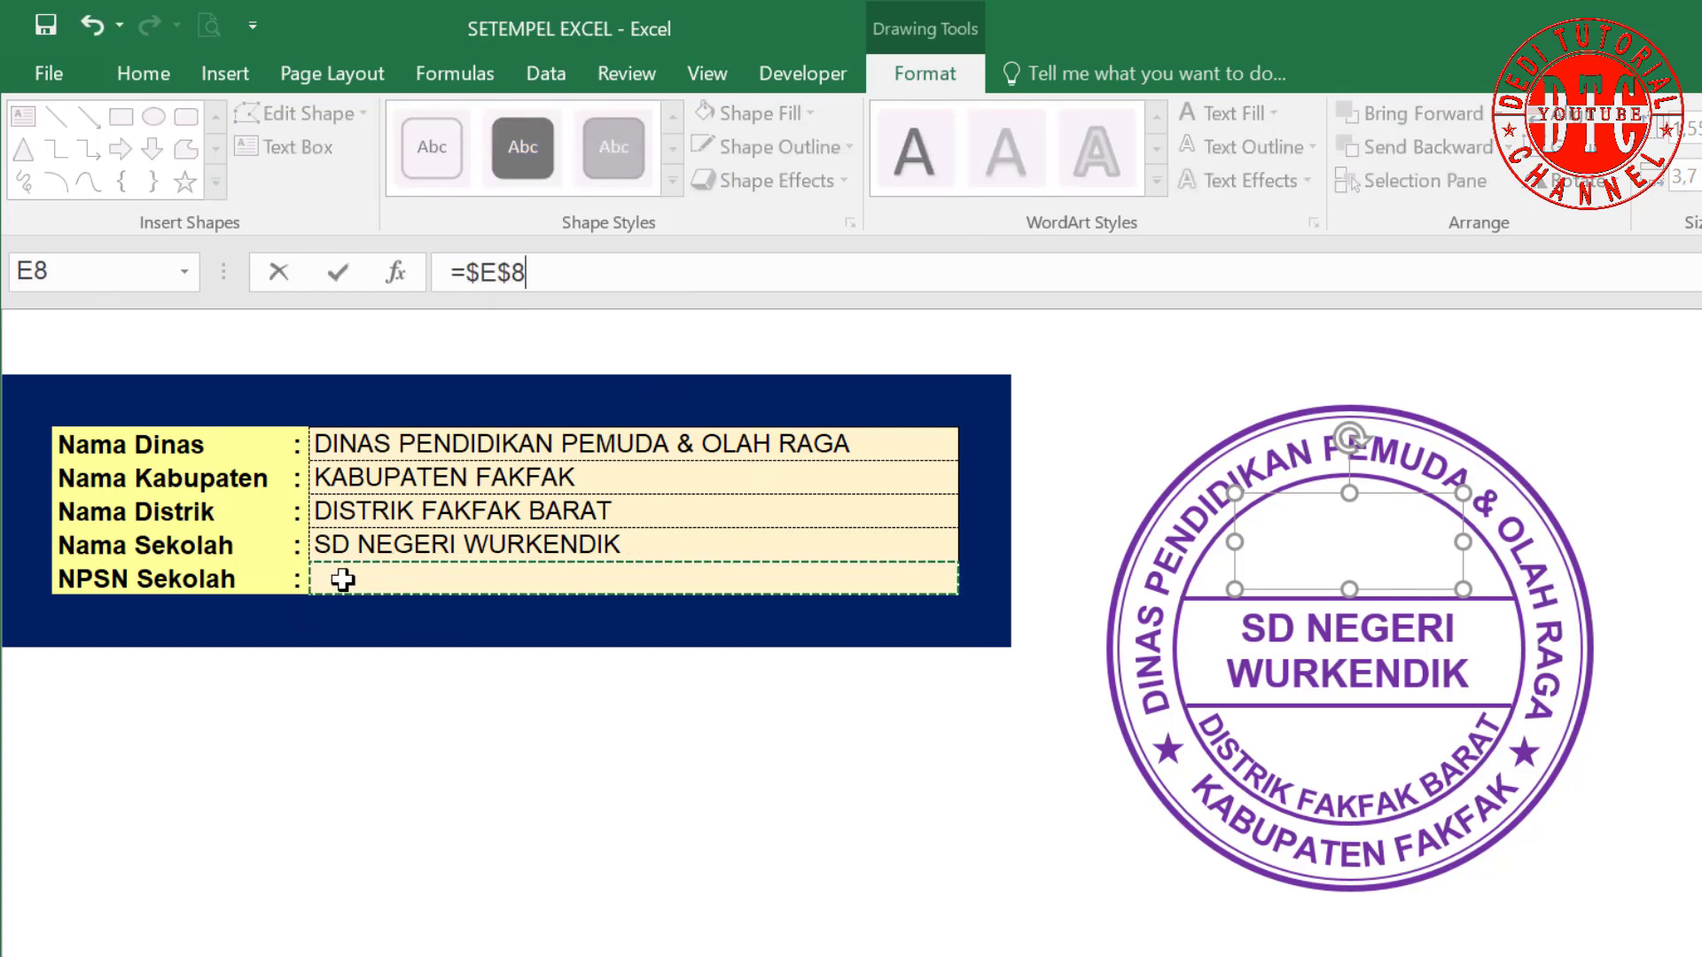
key("Return")
left_click(331, 582)
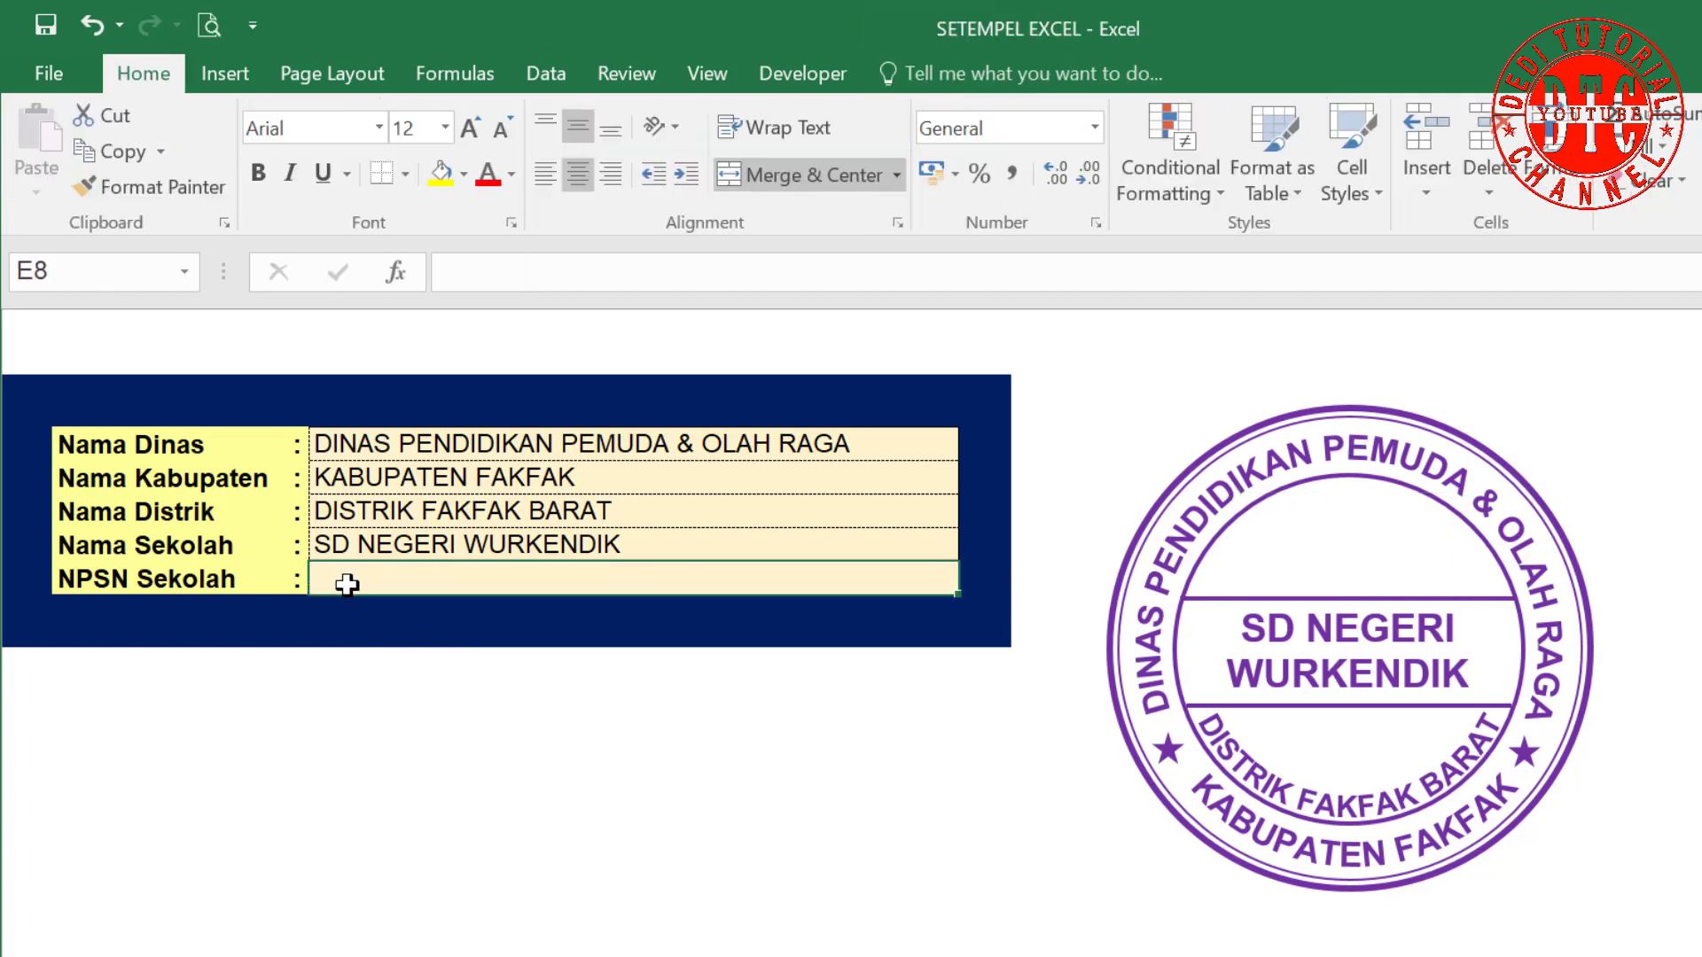
type("NPSN : 60404127")
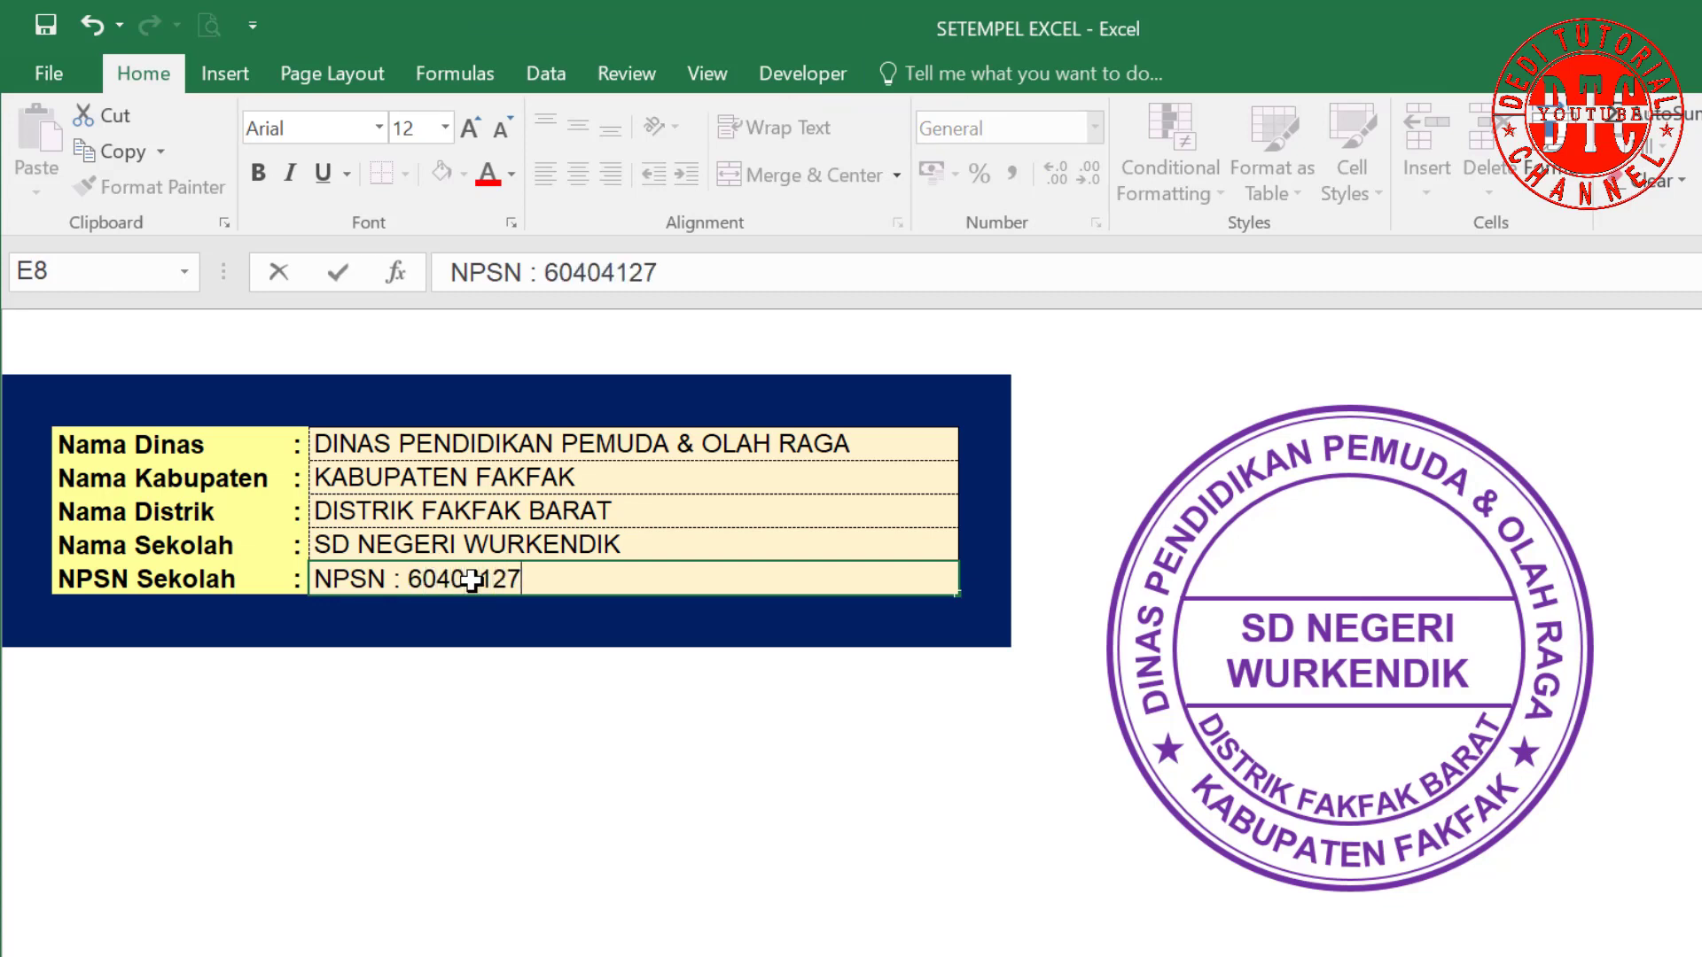
key("Return")
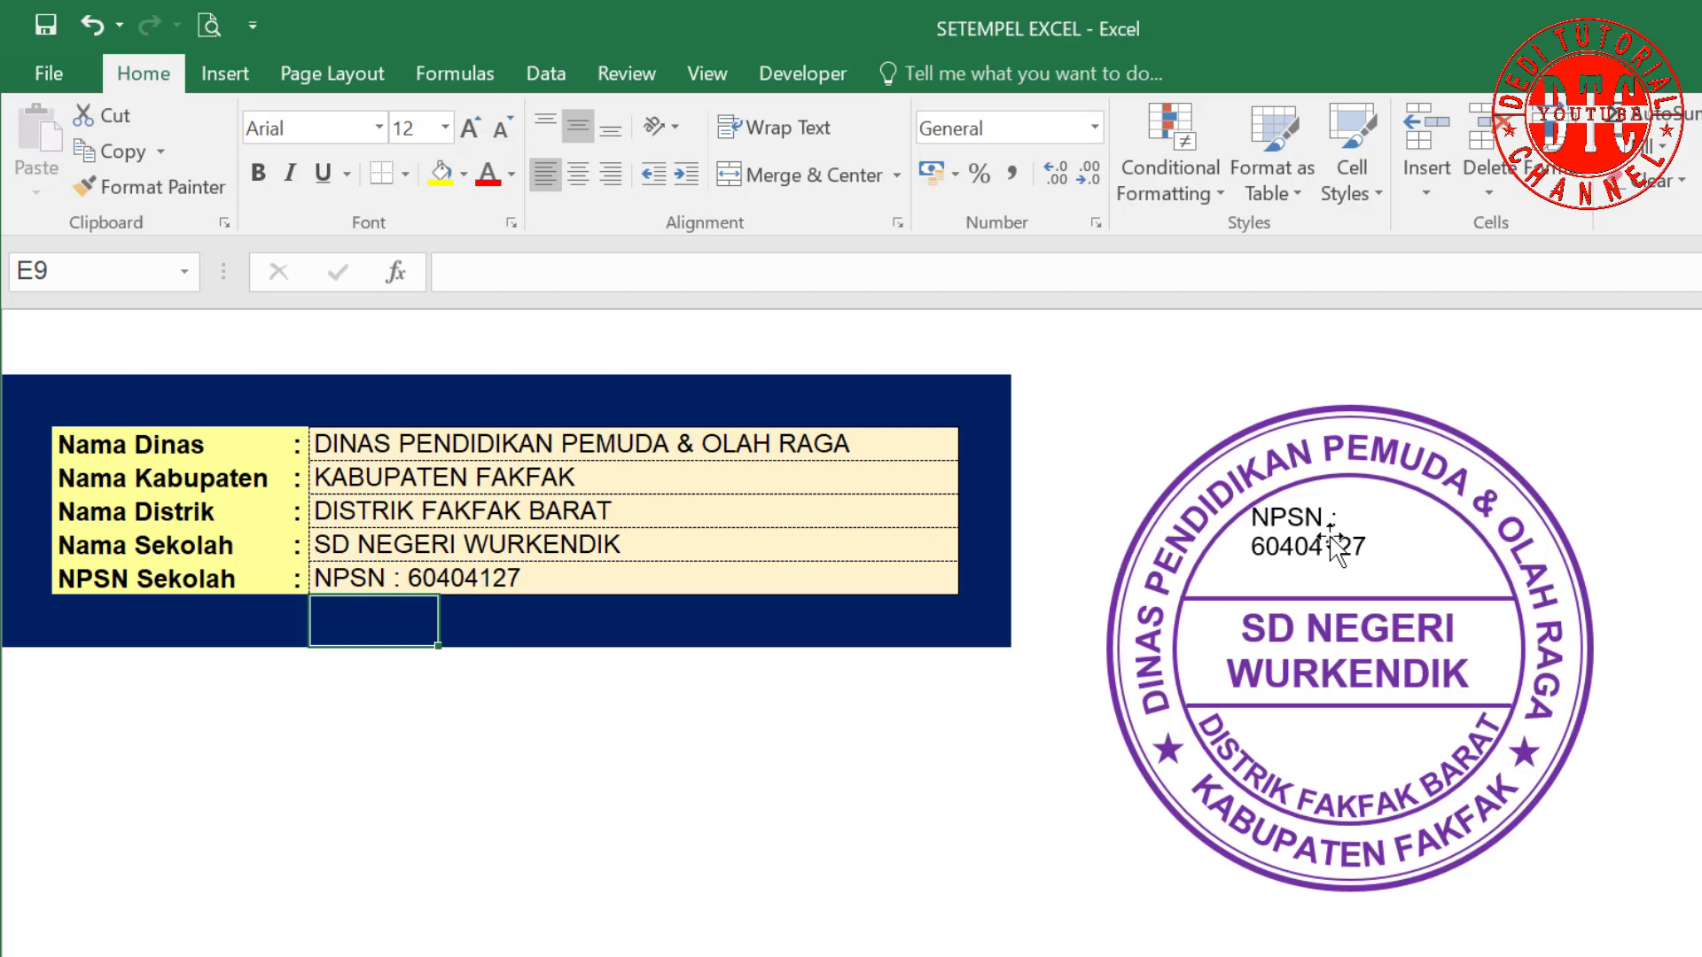
Format the NPSN text box as centred, middle-aligned, bold, size 16, purple text.
left_click(1319, 519)
left_click(577, 175)
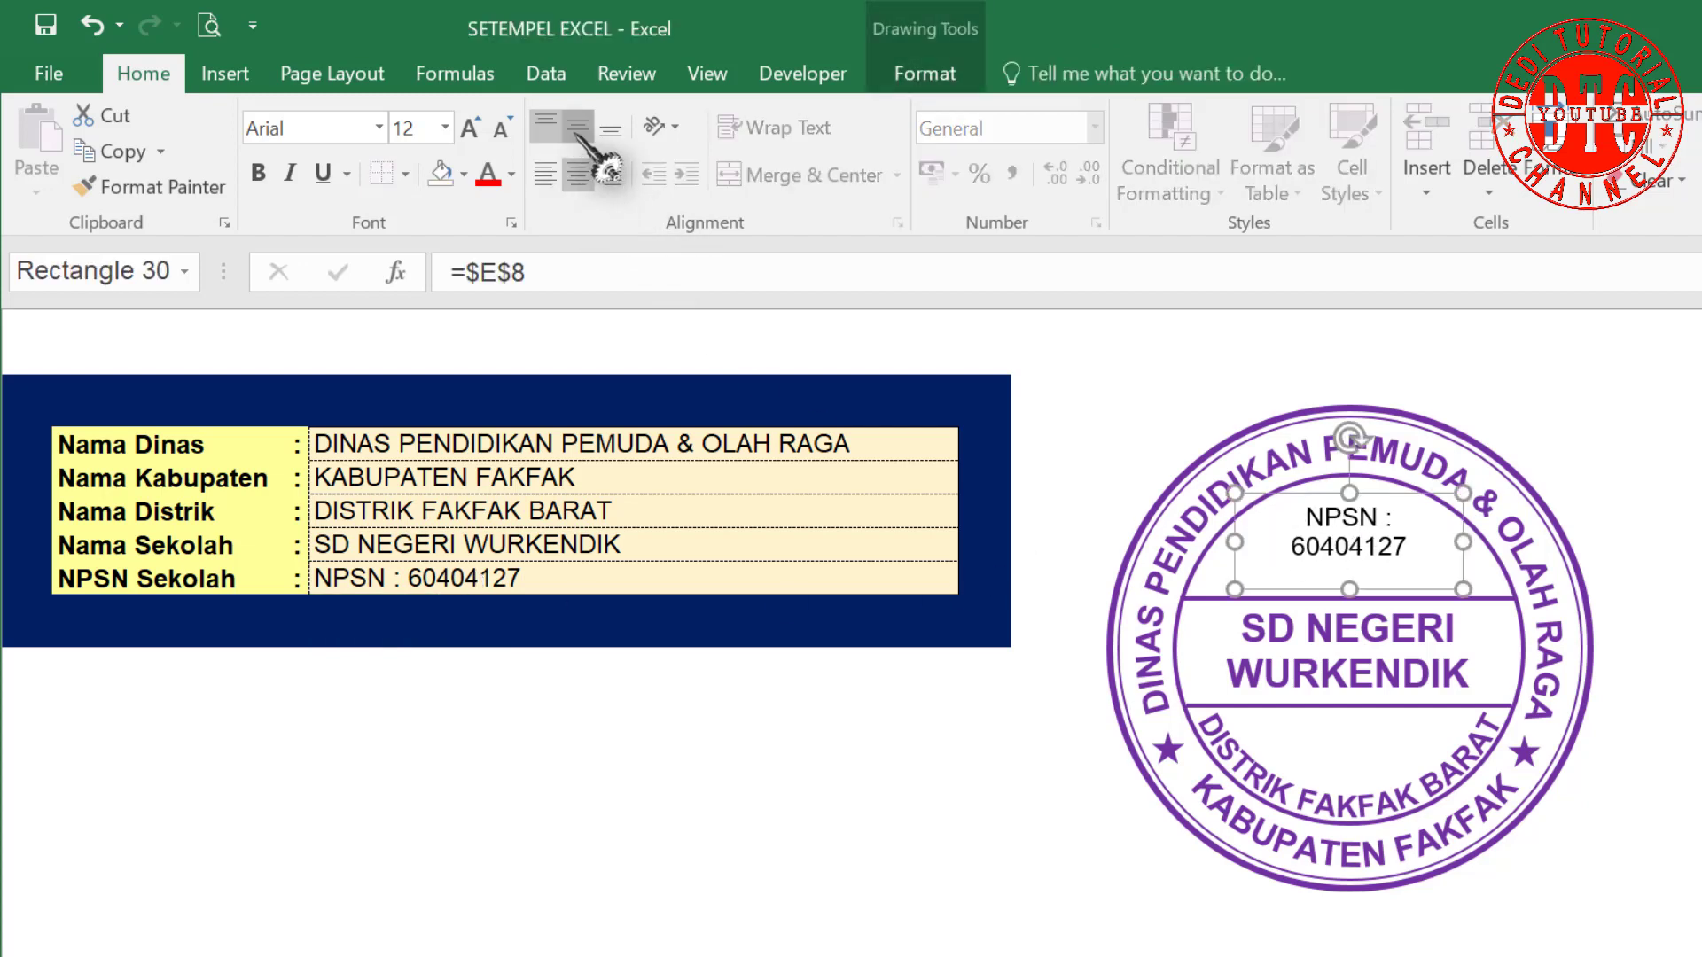
left_click(577, 127)
left_click(258, 173)
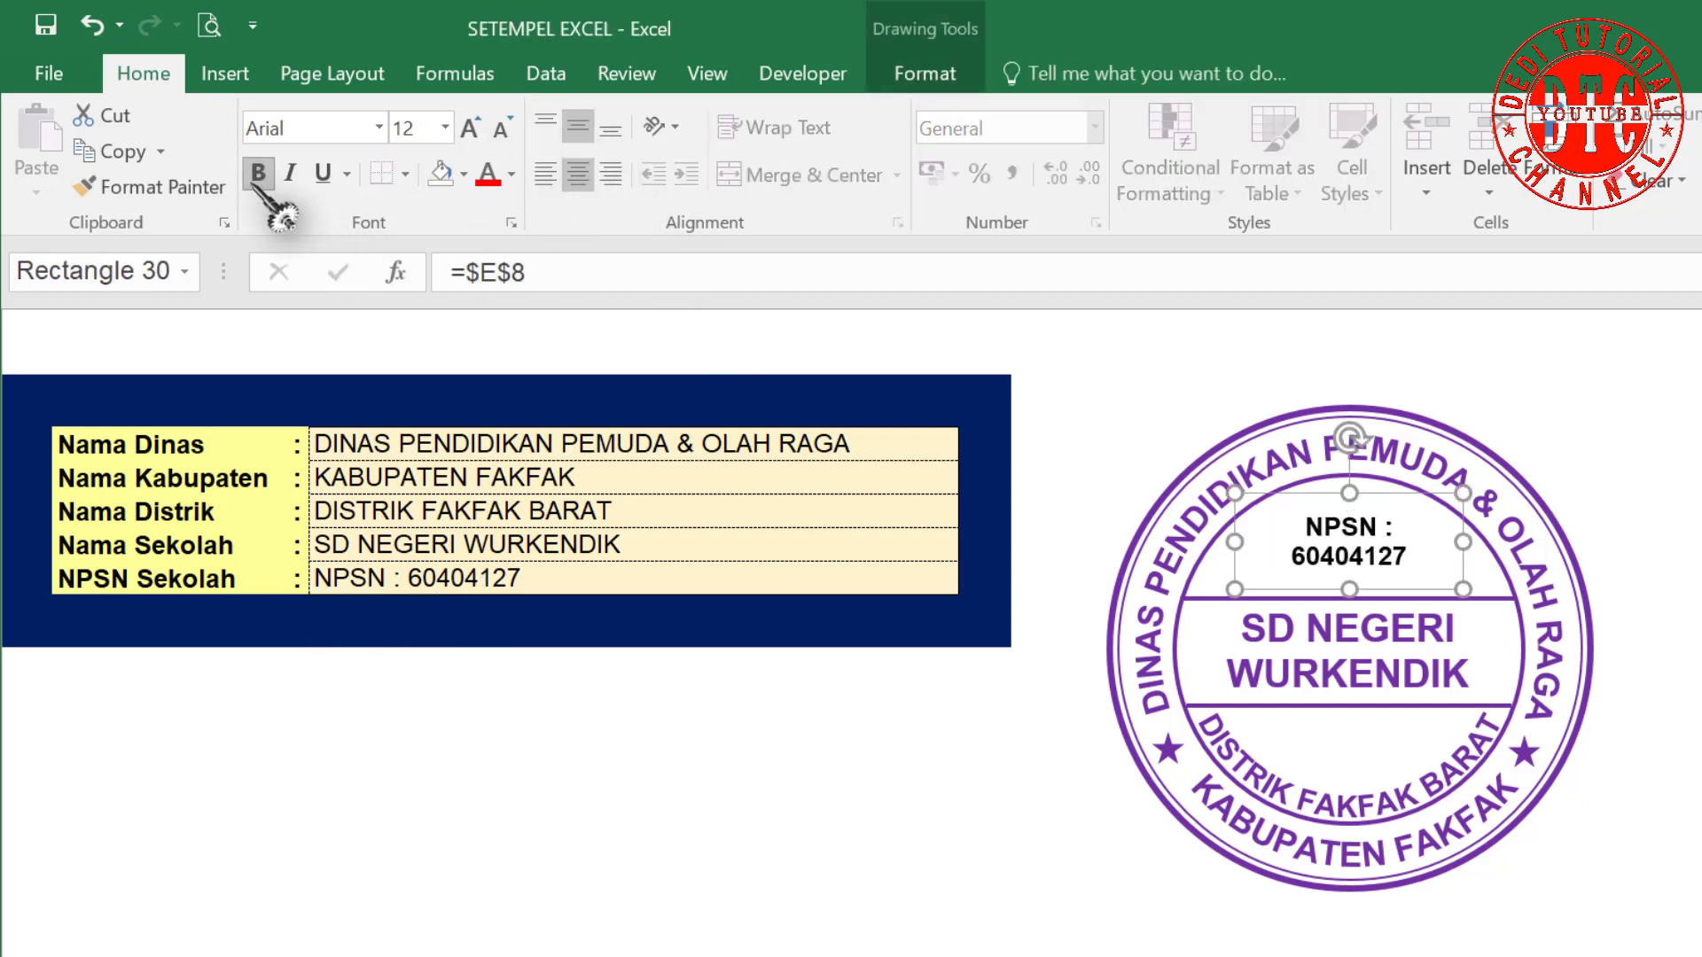
left_click(470, 129)
left_click(470, 129)
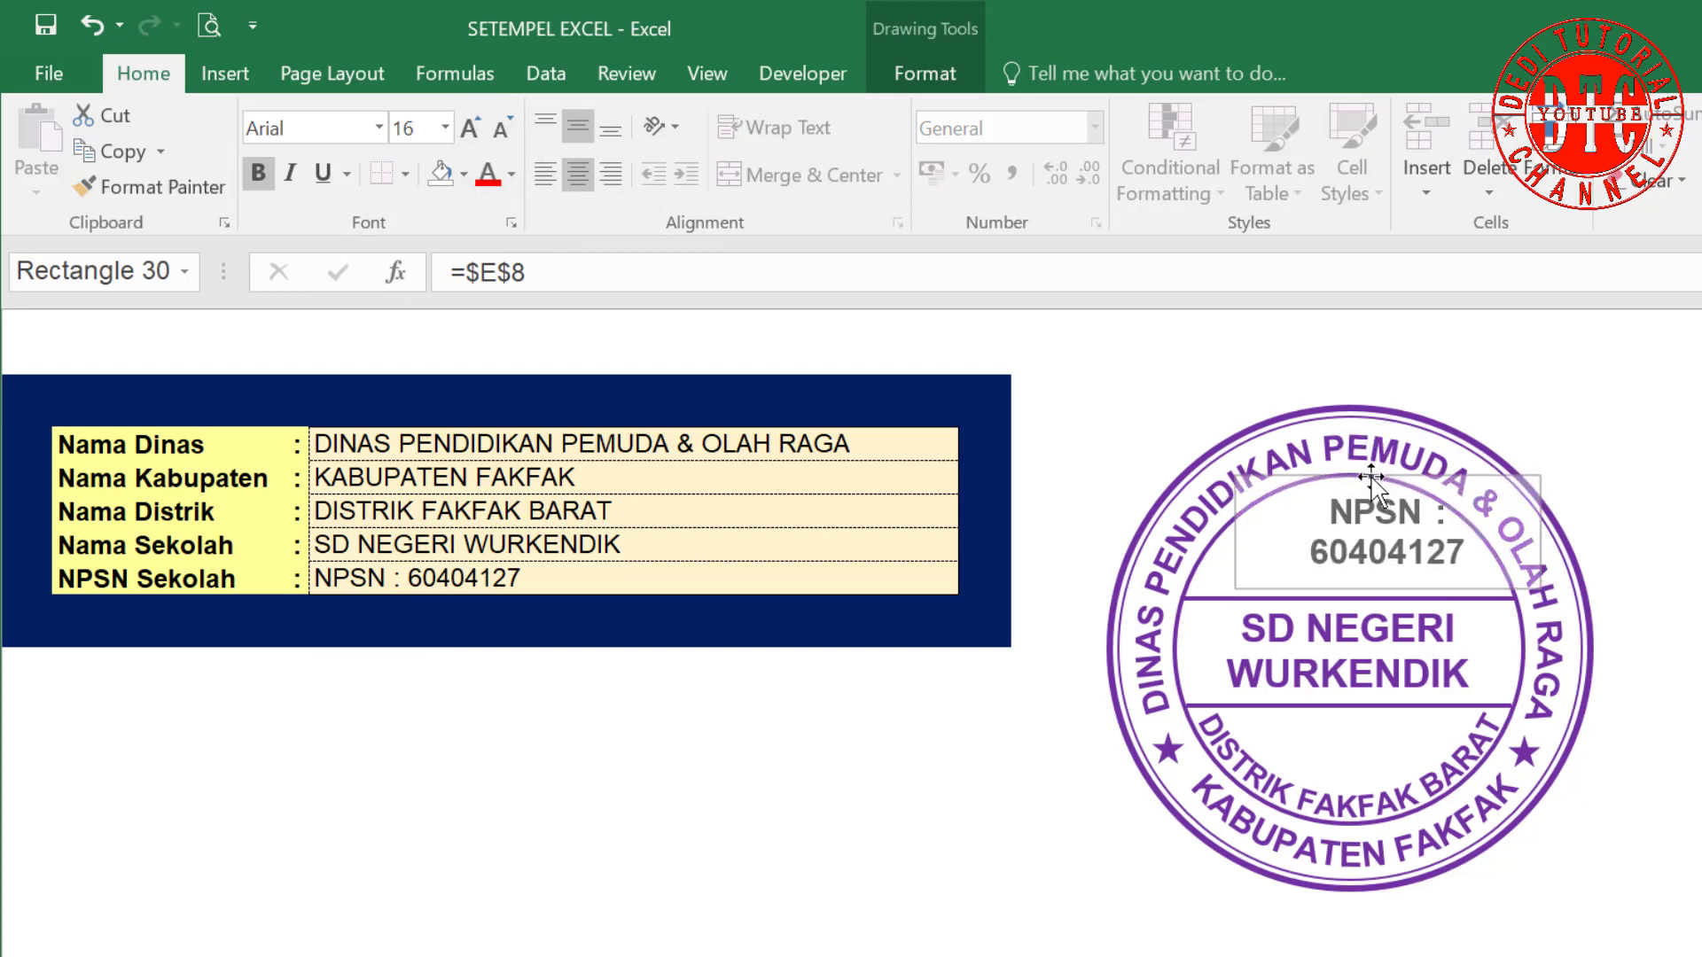
left_click(1442, 596)
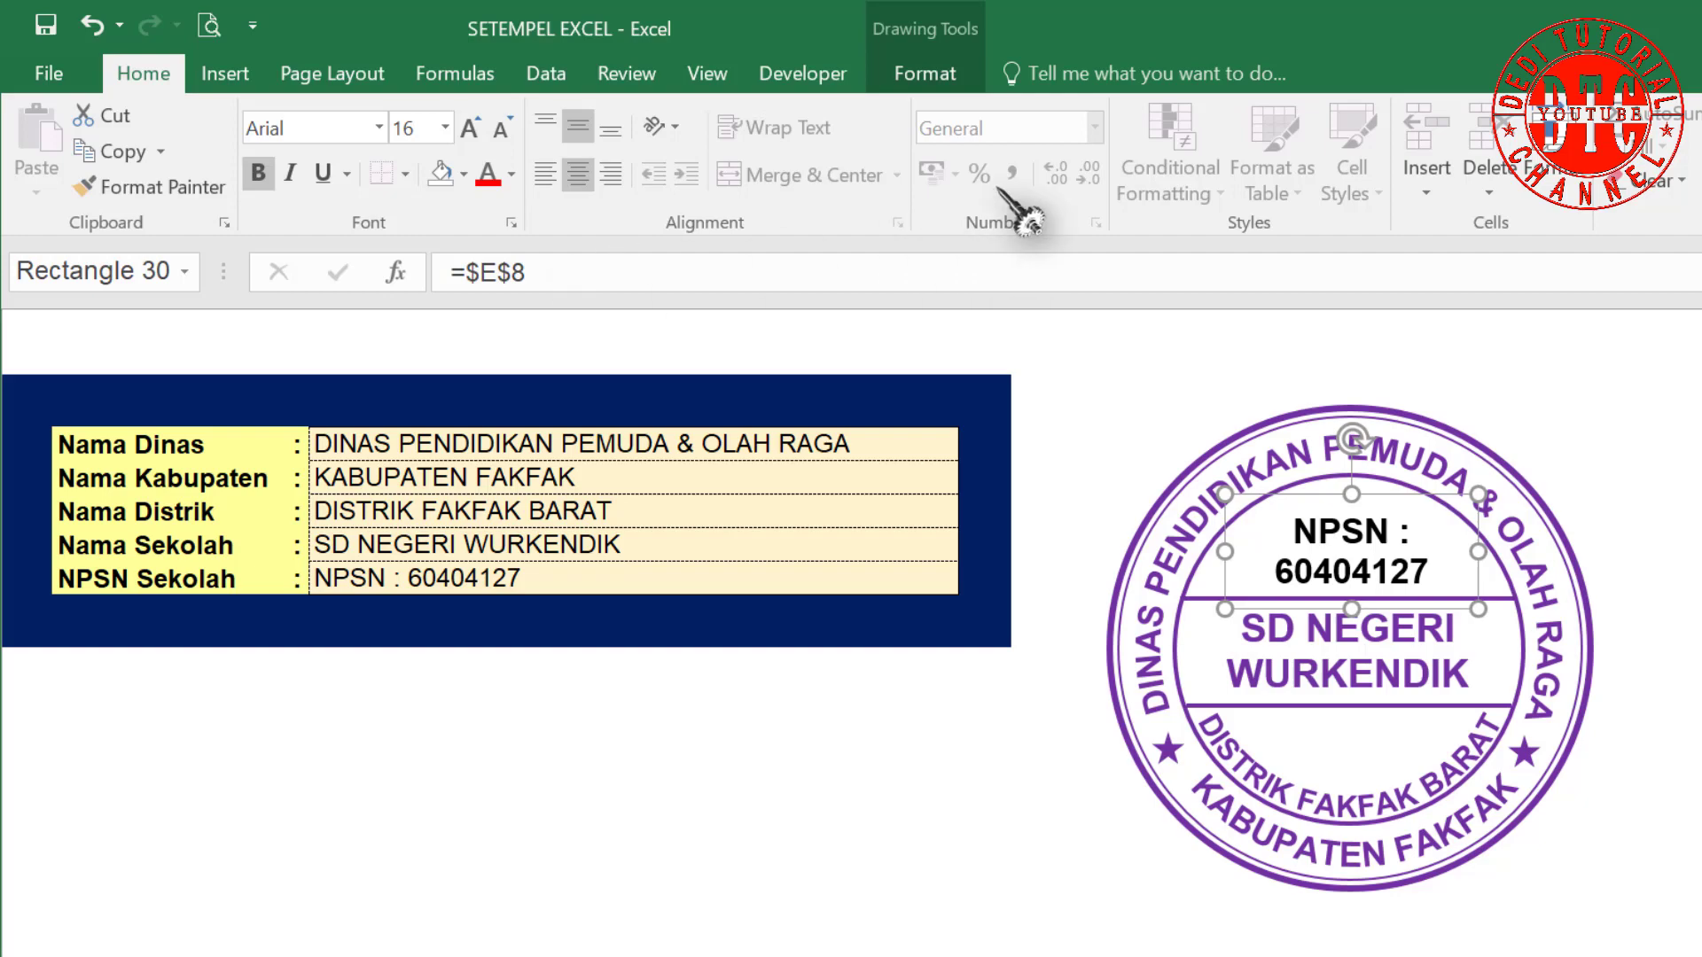
left_click(932, 78)
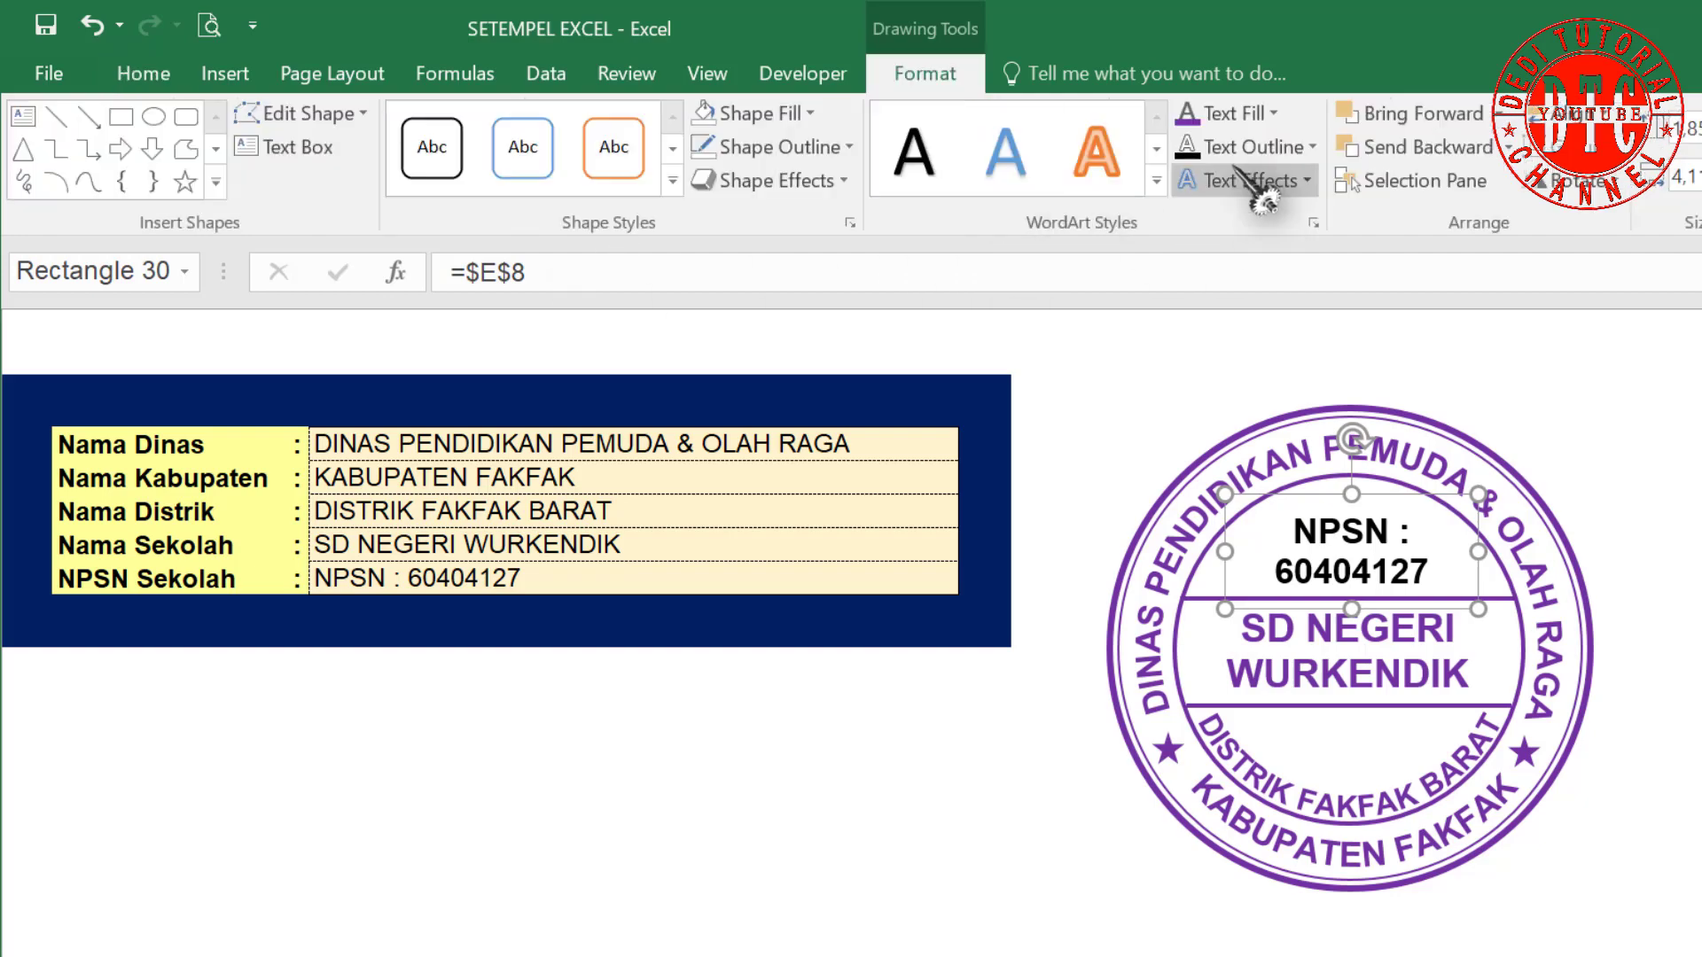
left_click(1186, 114)
left_click(1685, 651)
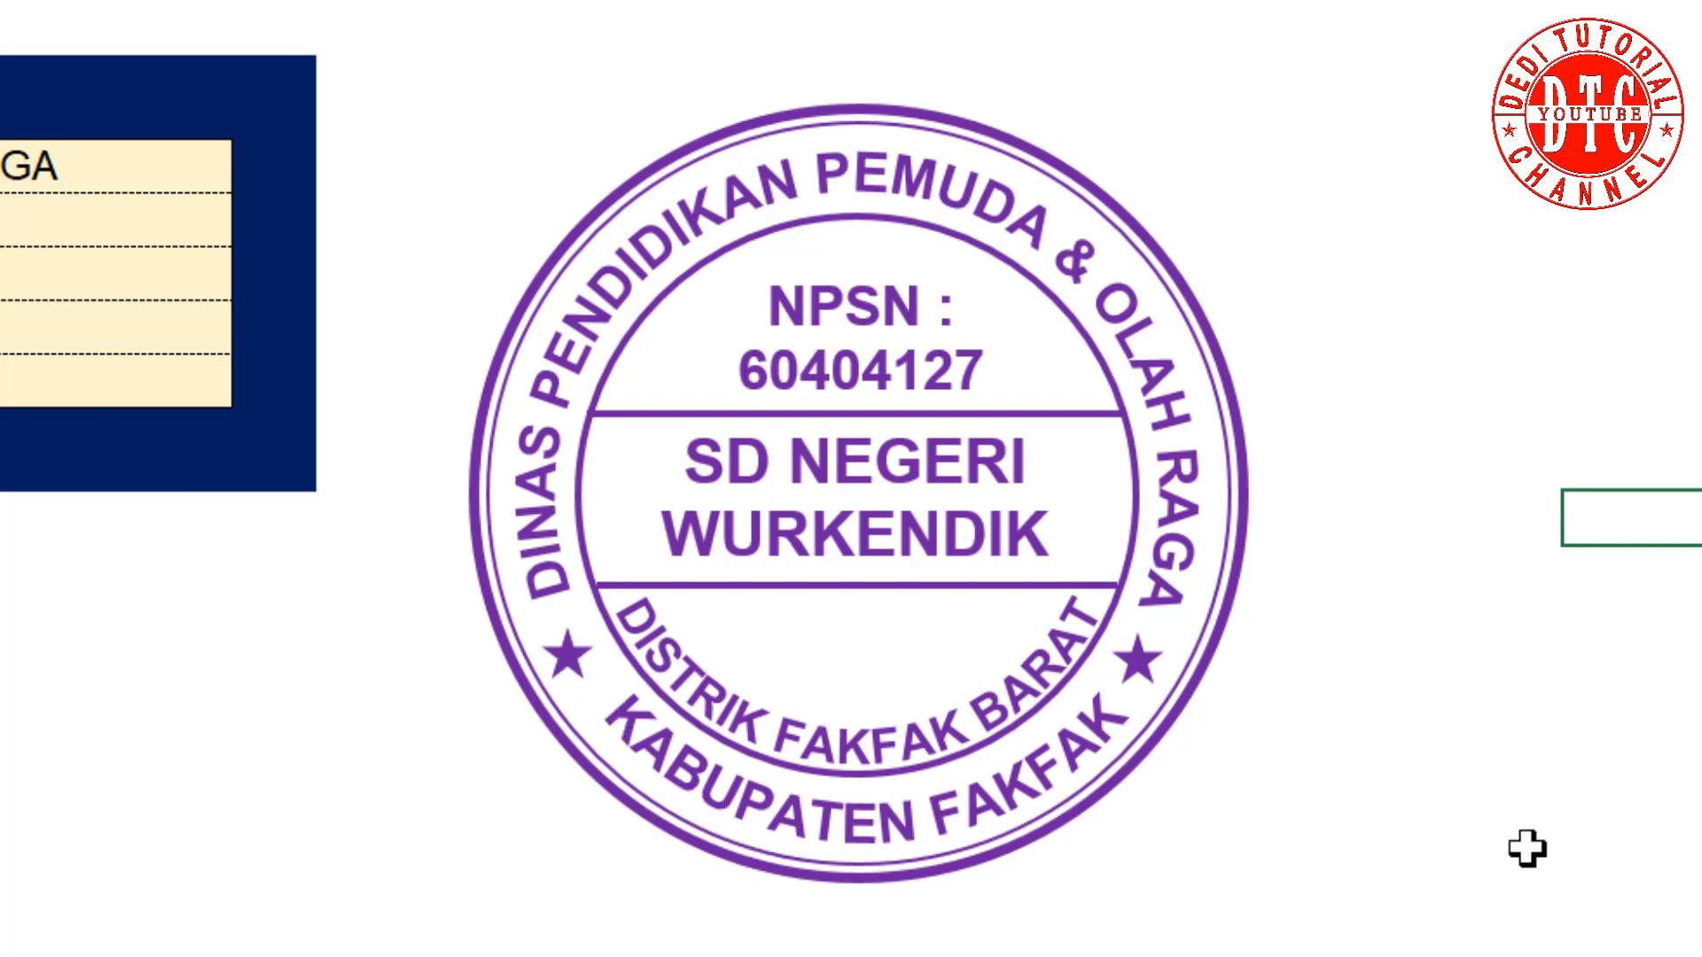
Select all stamp pieces: circles, divider lines, stars, and the SD NEGERI WURKENDIK and KABUPATEN FAKFAK texts.
left_click(476, 587)
mouse_move(496, 587)
left_mouse_down()
mouse_move(547, 603)
mouse_move(585, 572)
left_mouse_up()
left_click(583, 561, "ctrl")
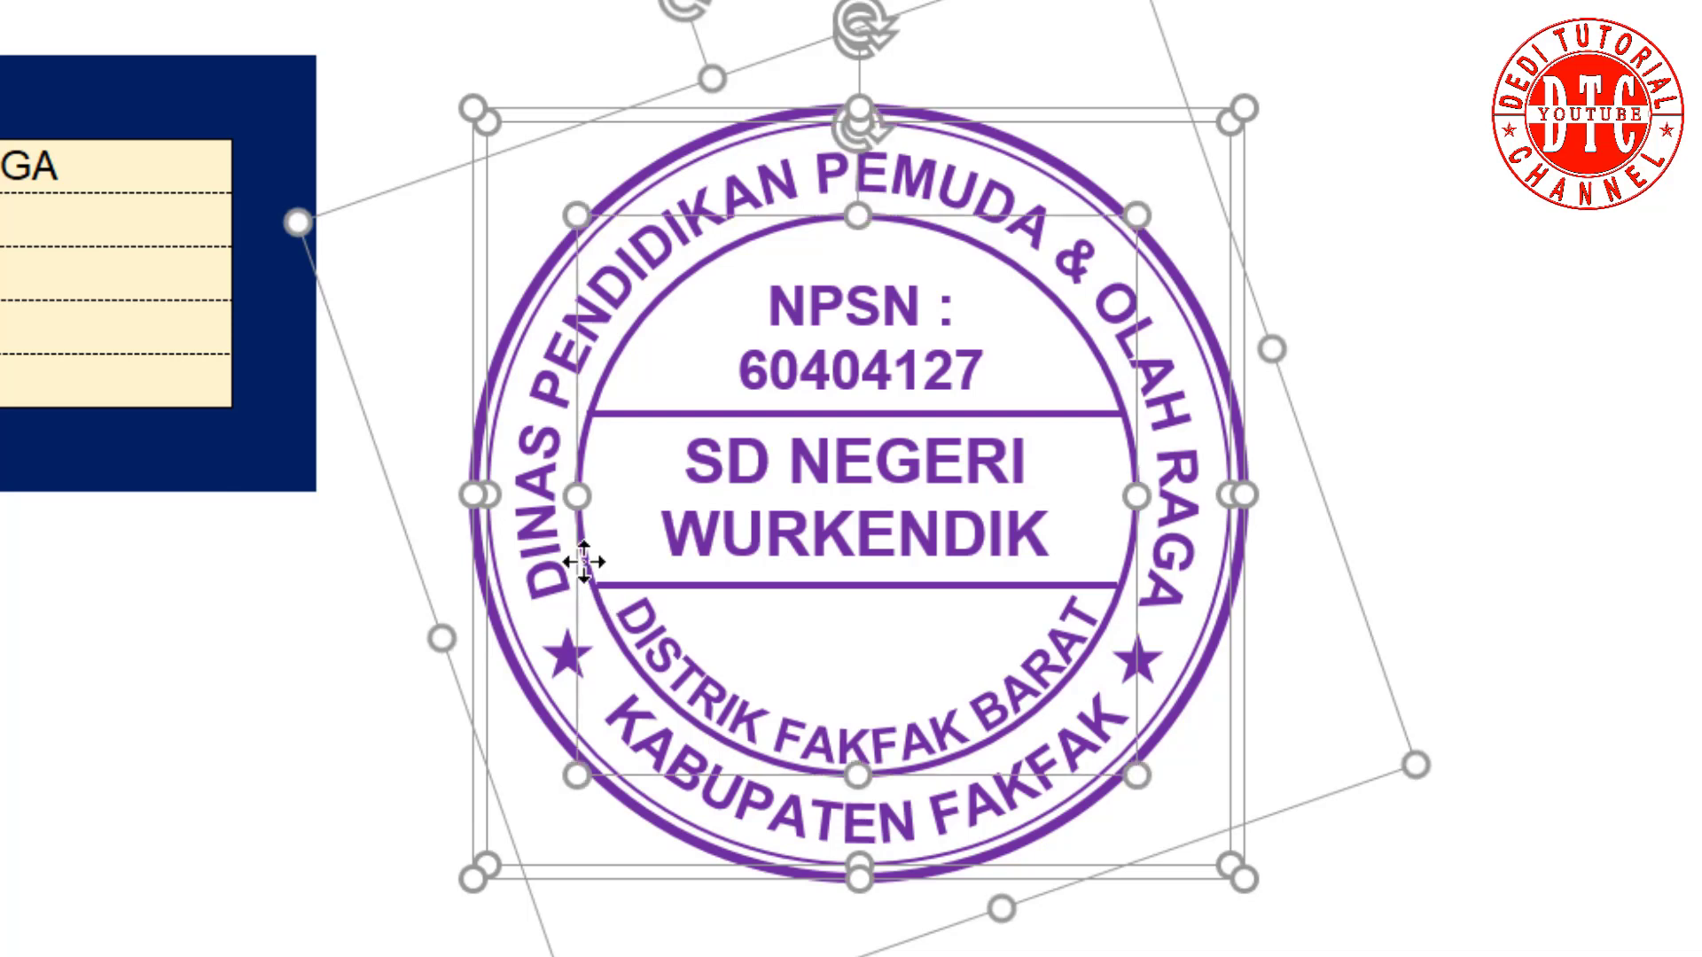
left_click(741, 414, "ctrl")
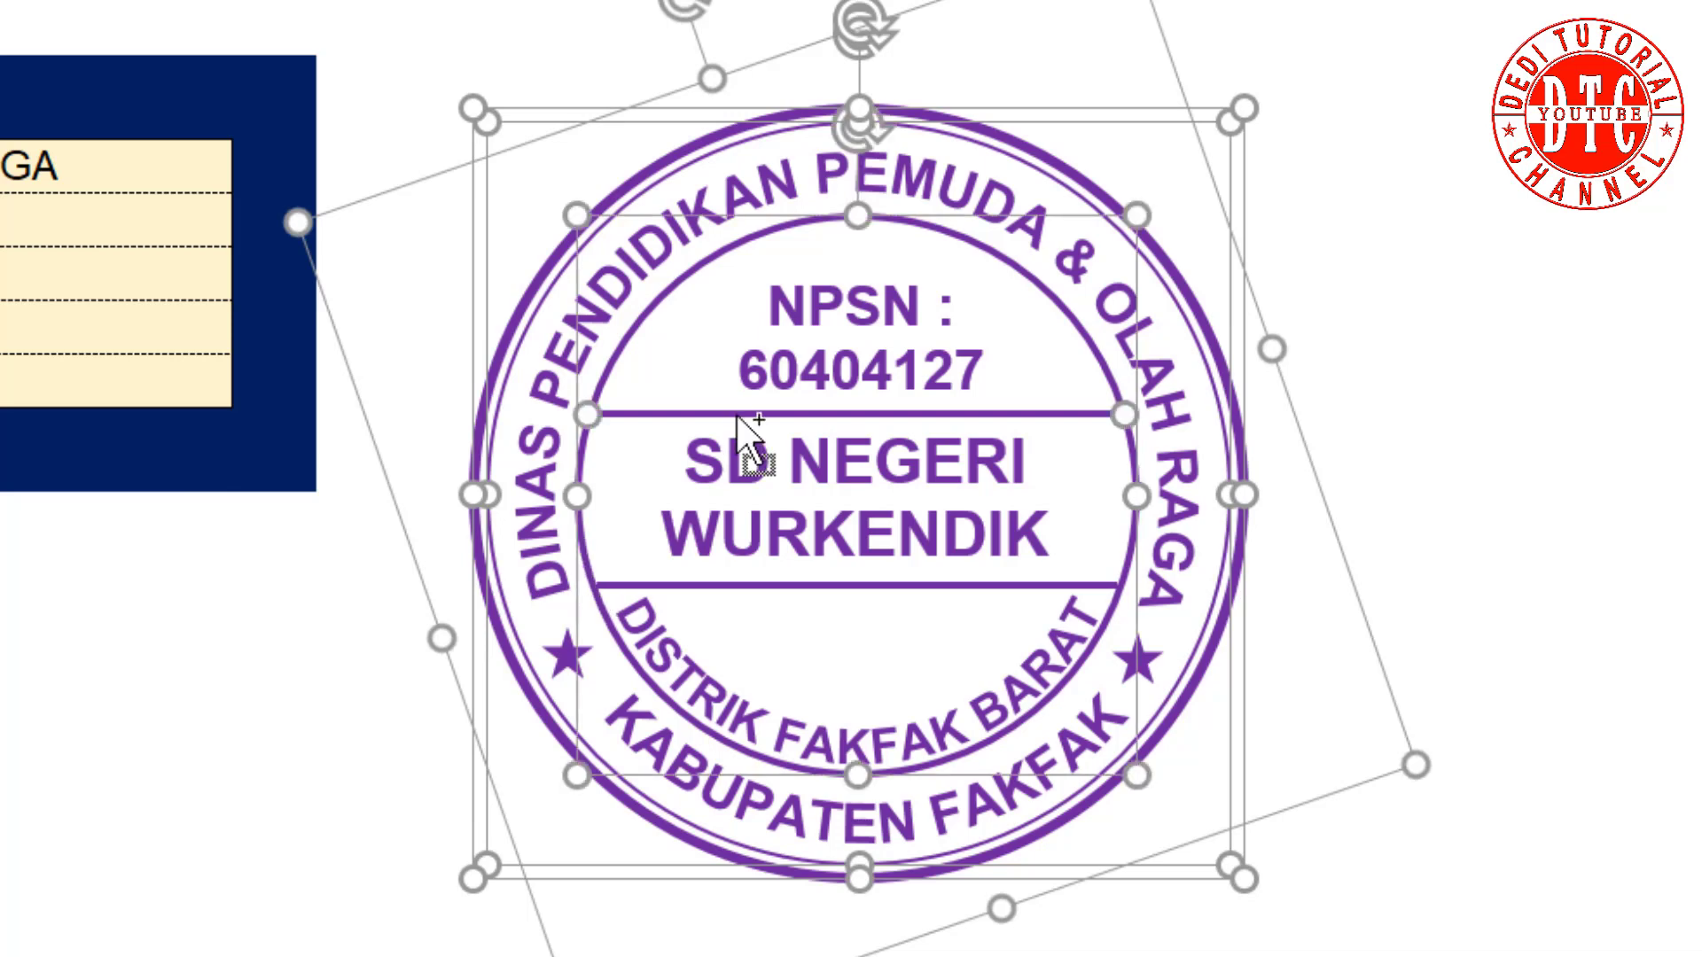
left_click(722, 484, "ctrl")
left_click(950, 588, "ctrl")
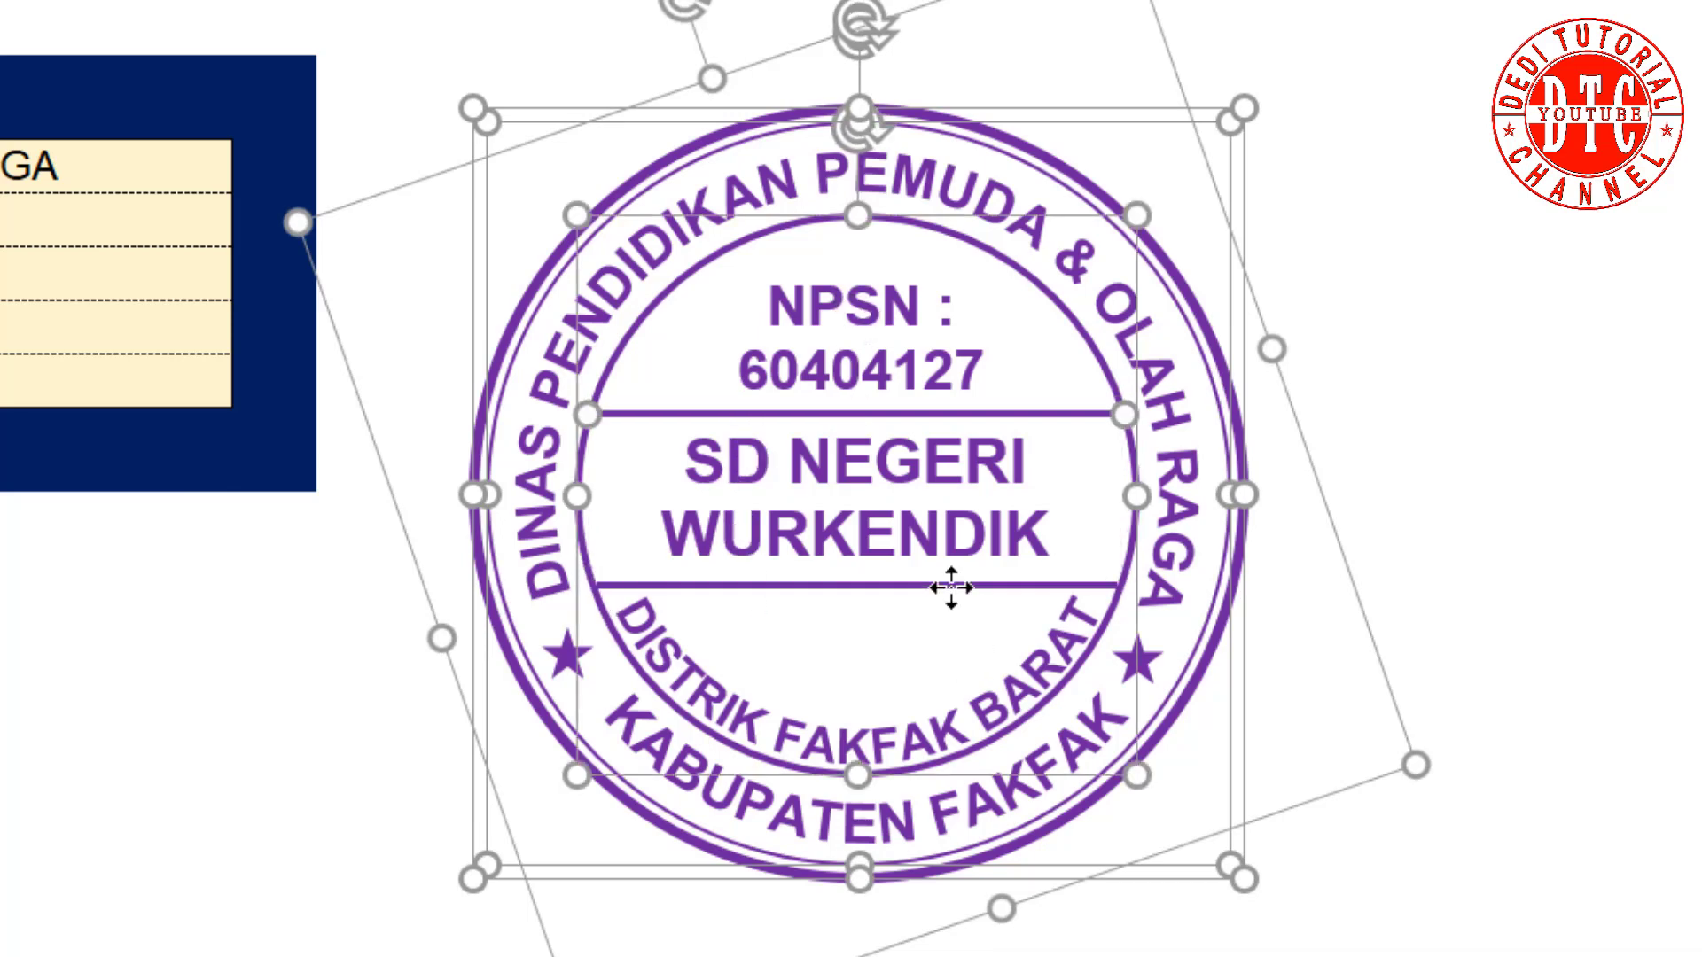
left_click(950, 588, "ctrl")
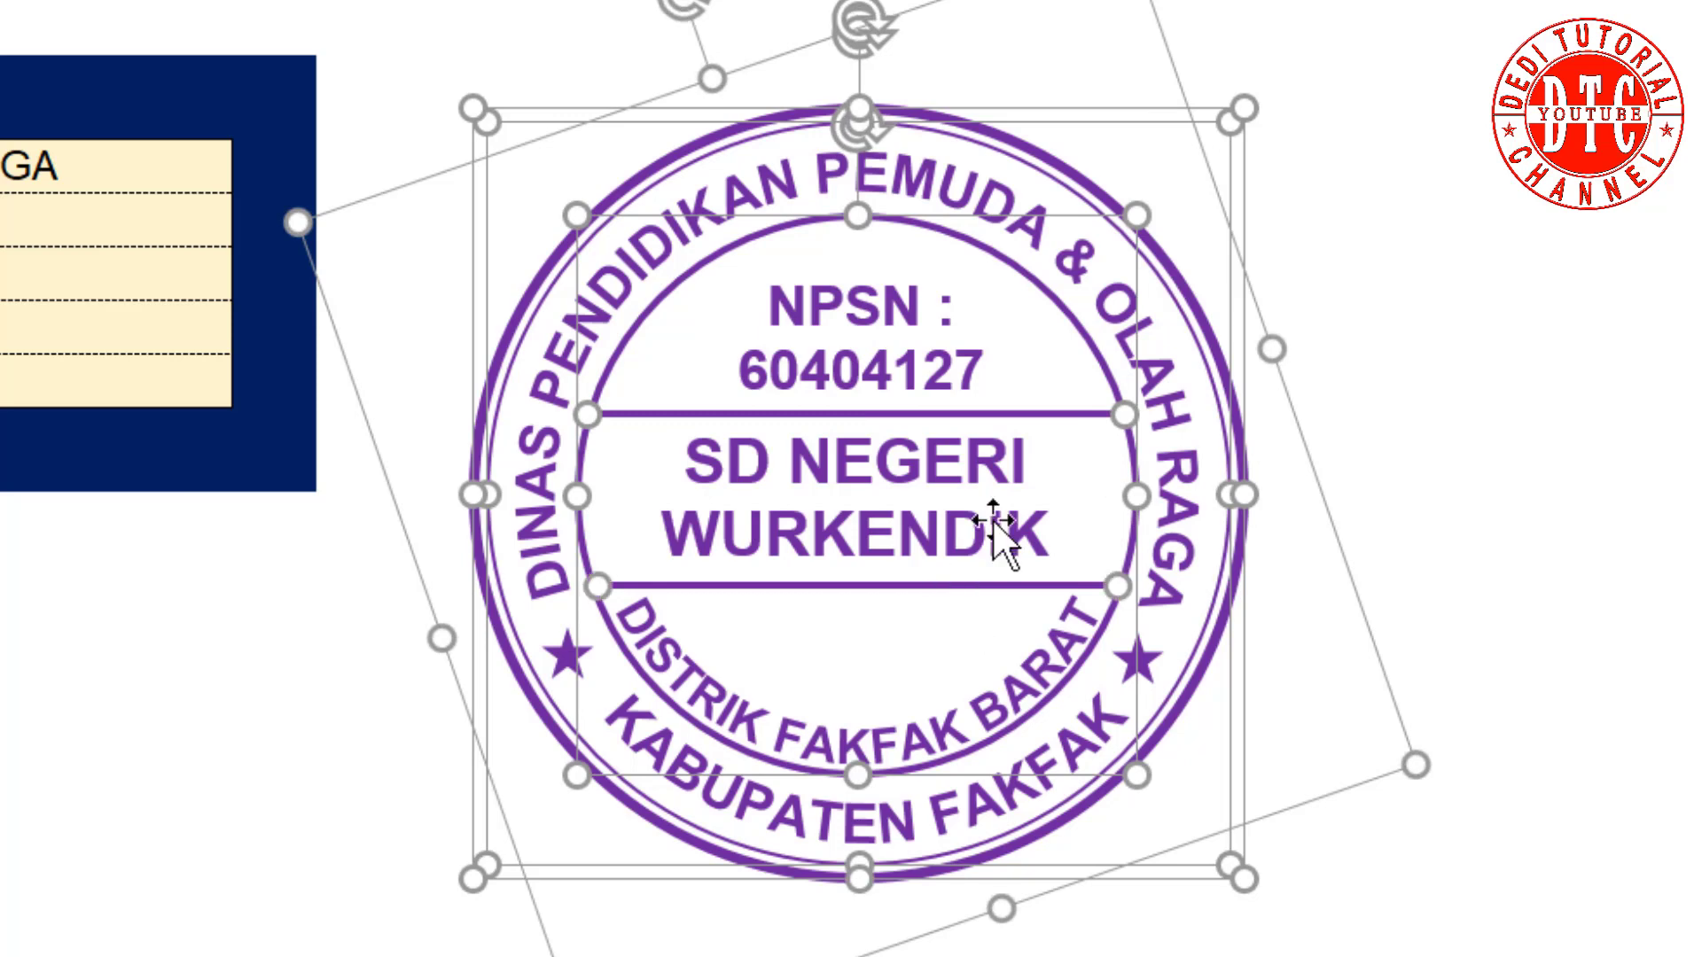
left_click(993, 520, "ctrl")
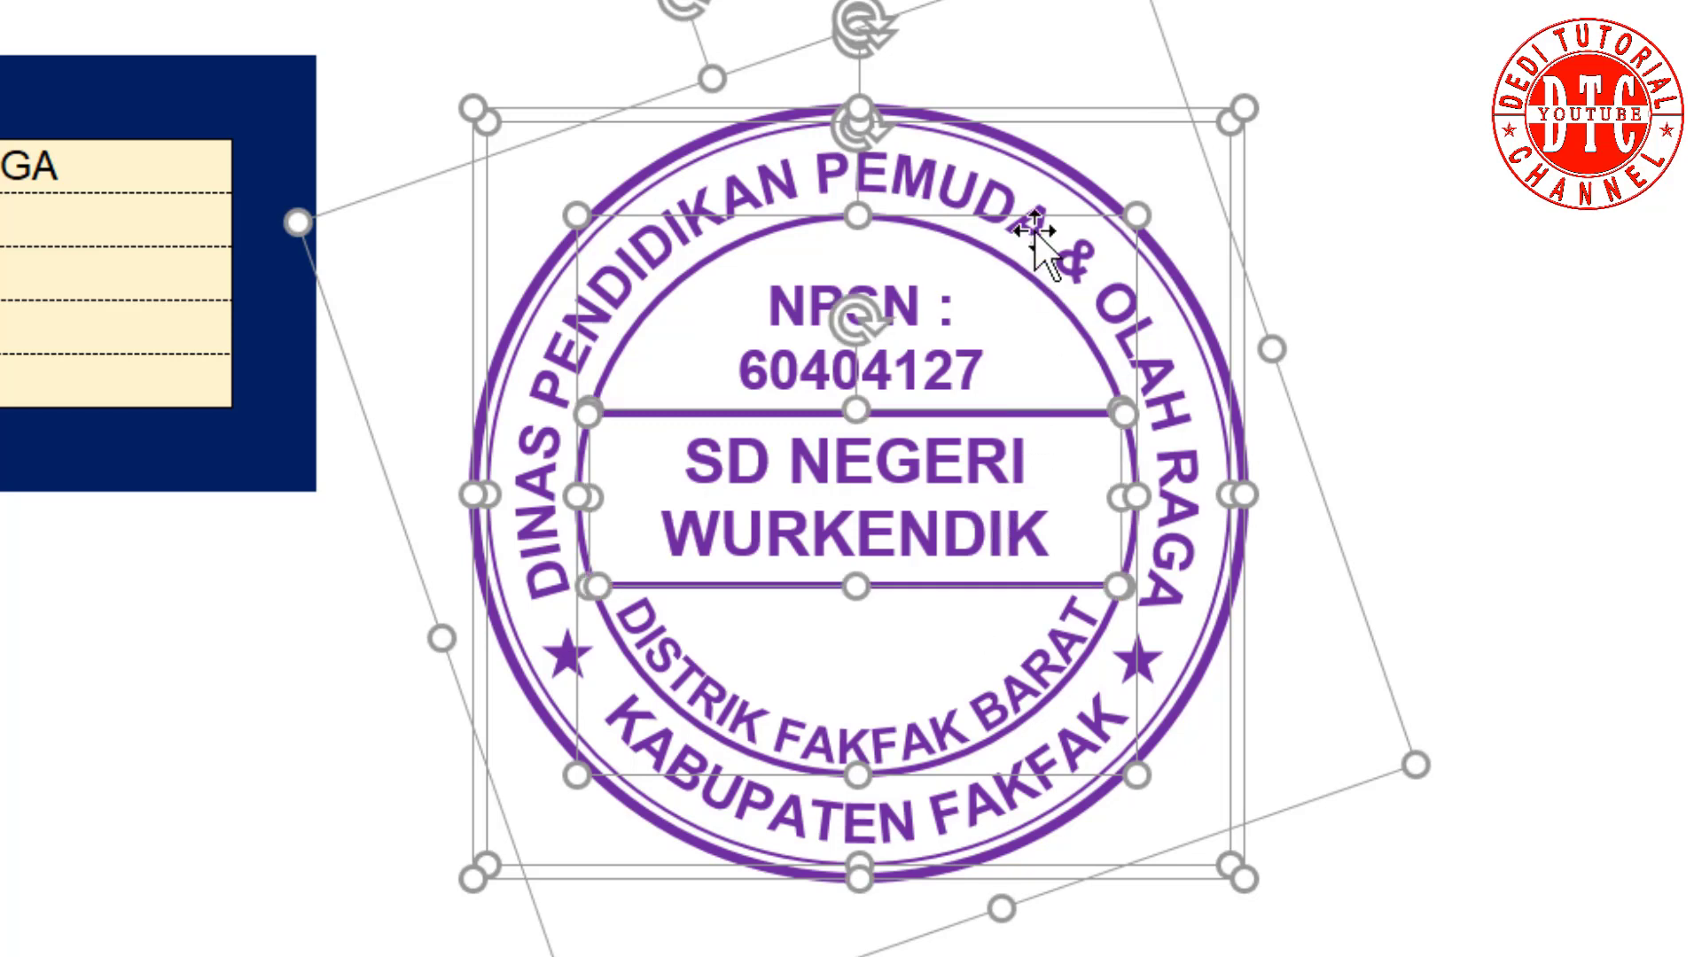
left_click(1139, 661, "ctrl")
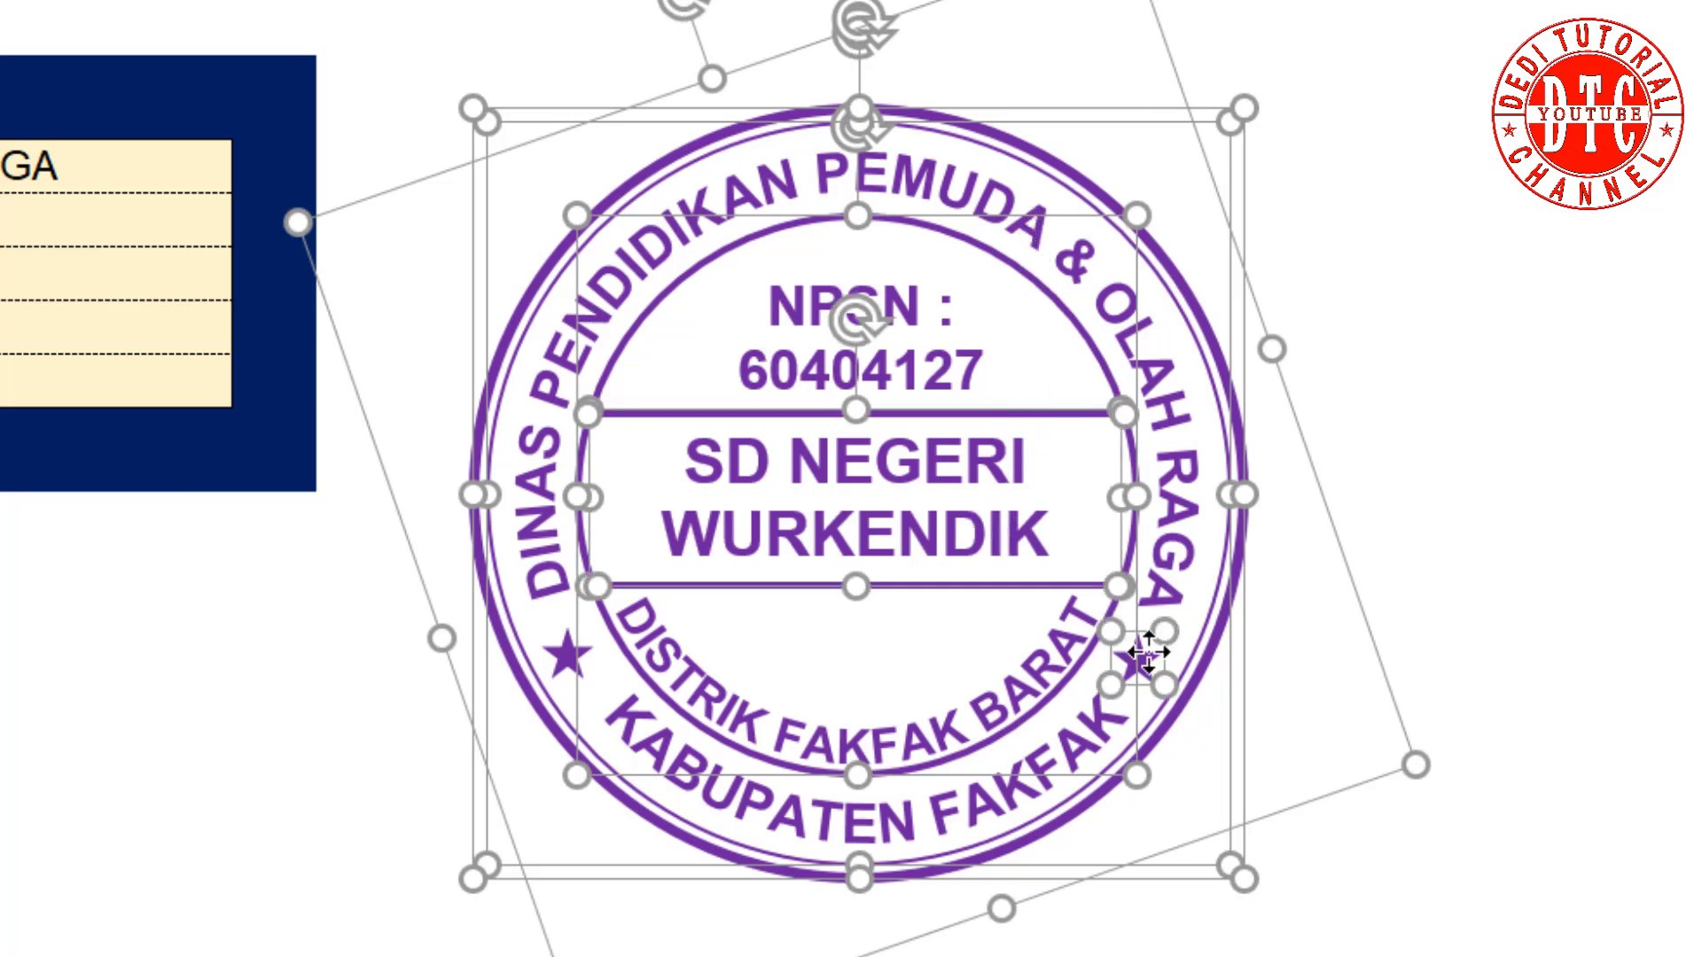
left_click(567, 658, "ctrl")
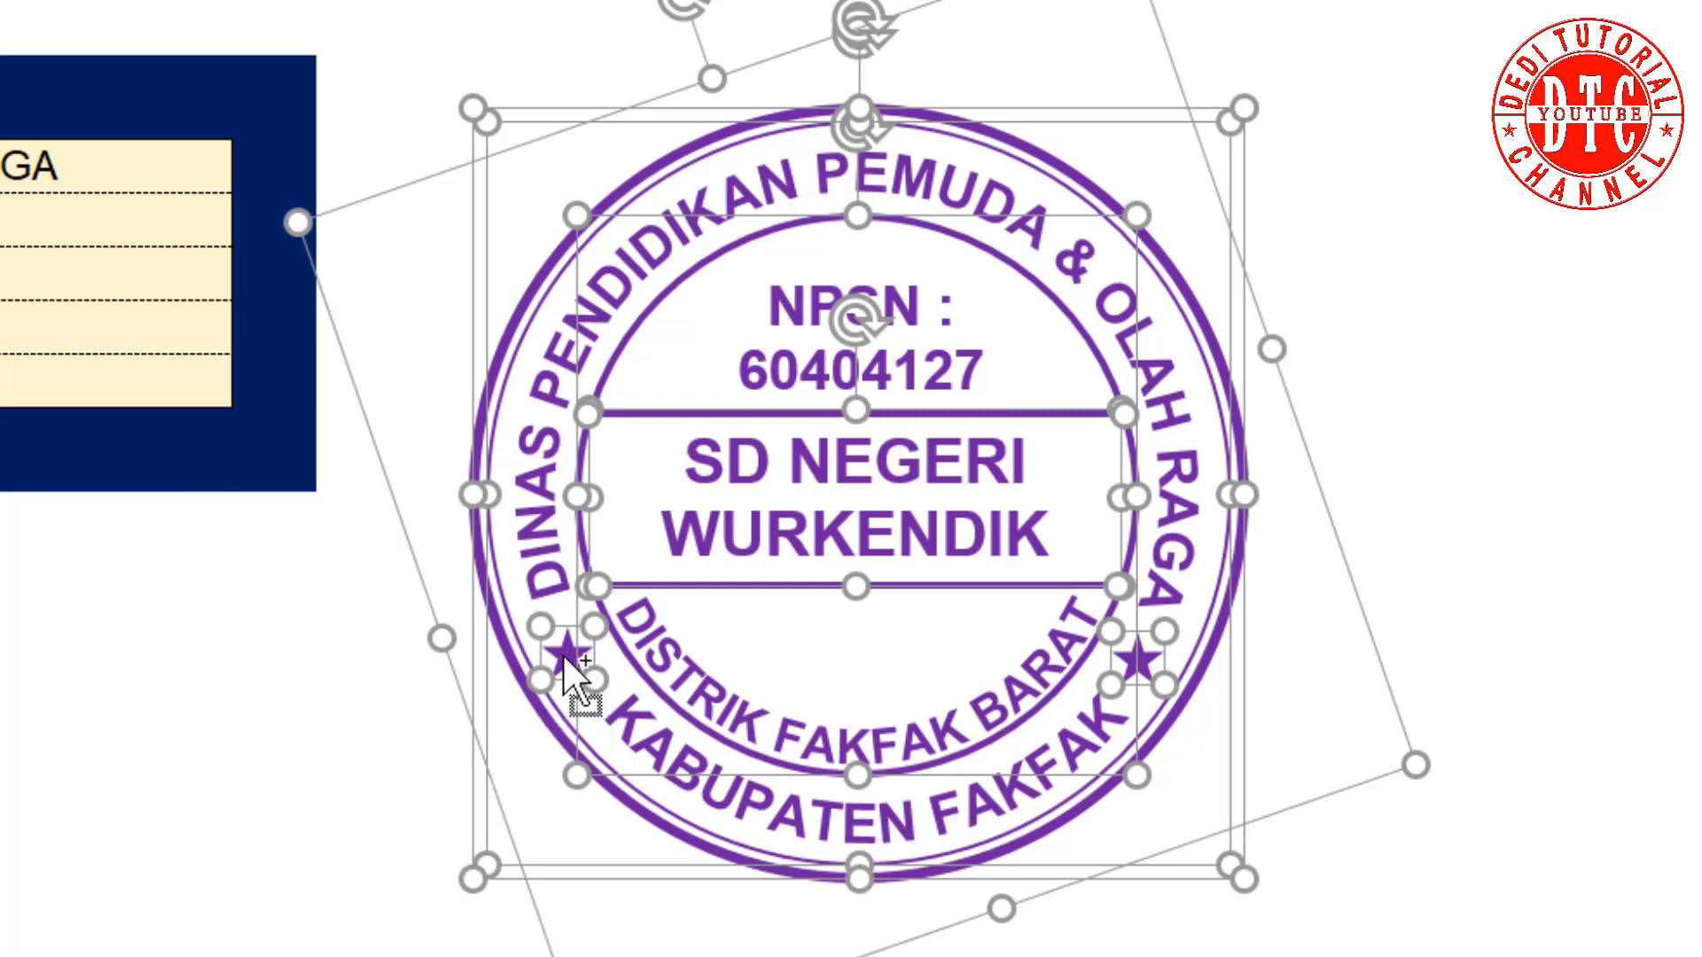
left_click(780, 820, "ctrl")
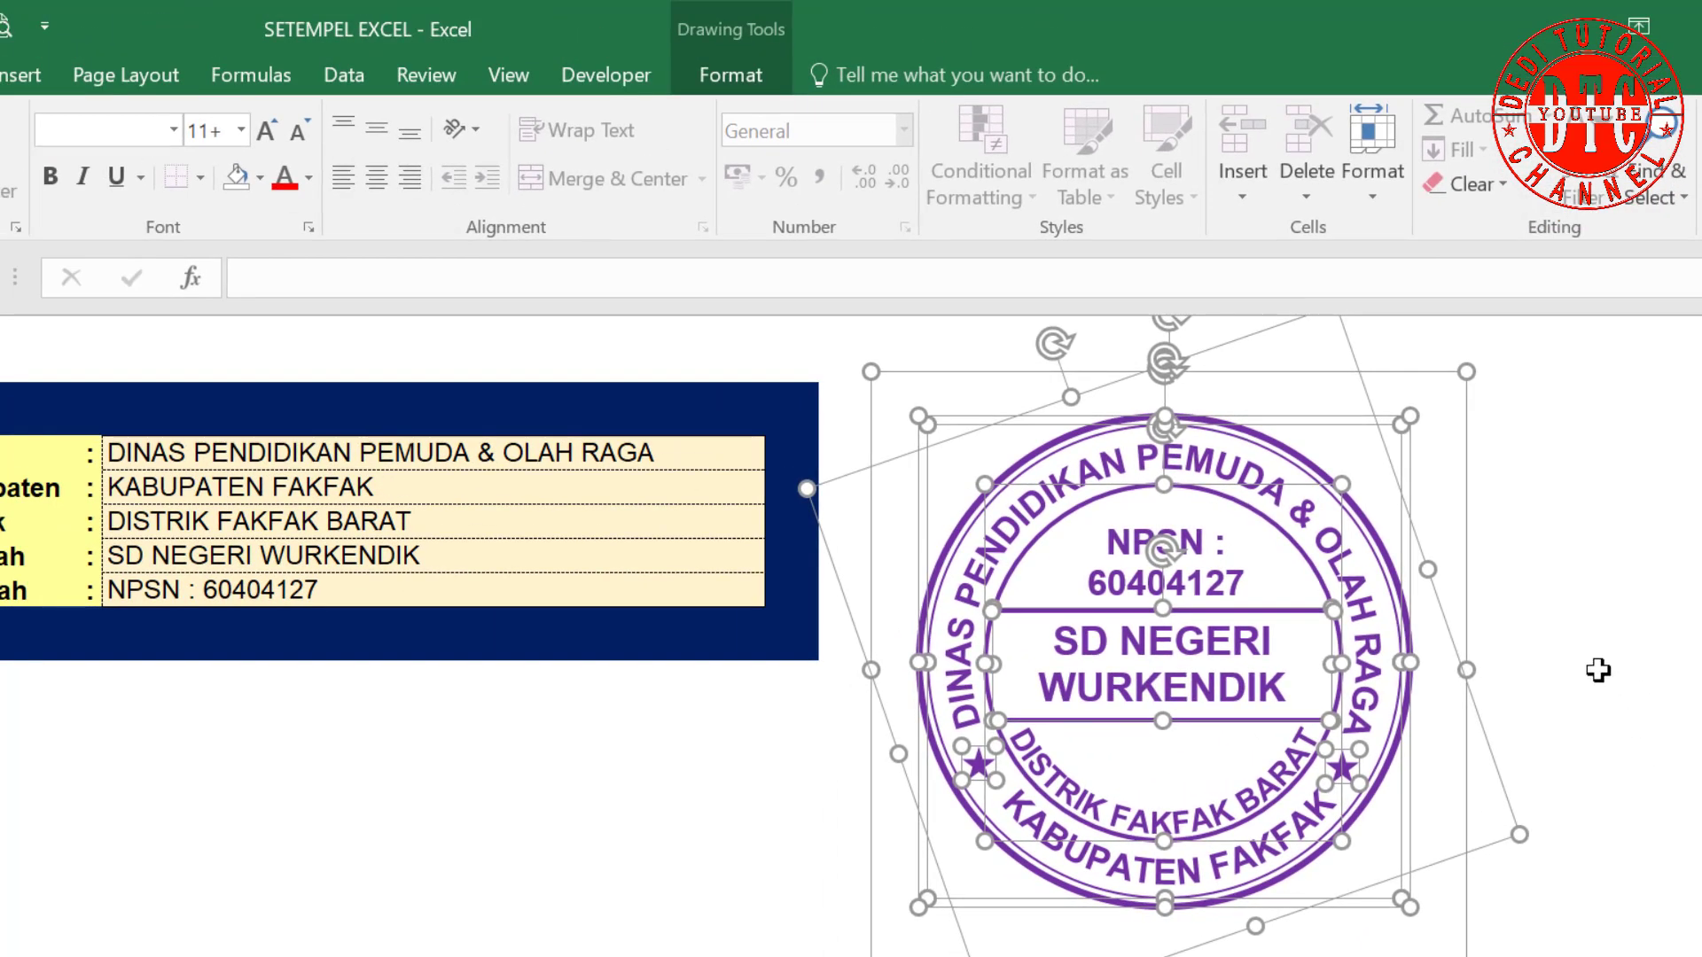
Regroup the stamp pieces into one object and nudge it slightly right and down.
left_click(734, 76)
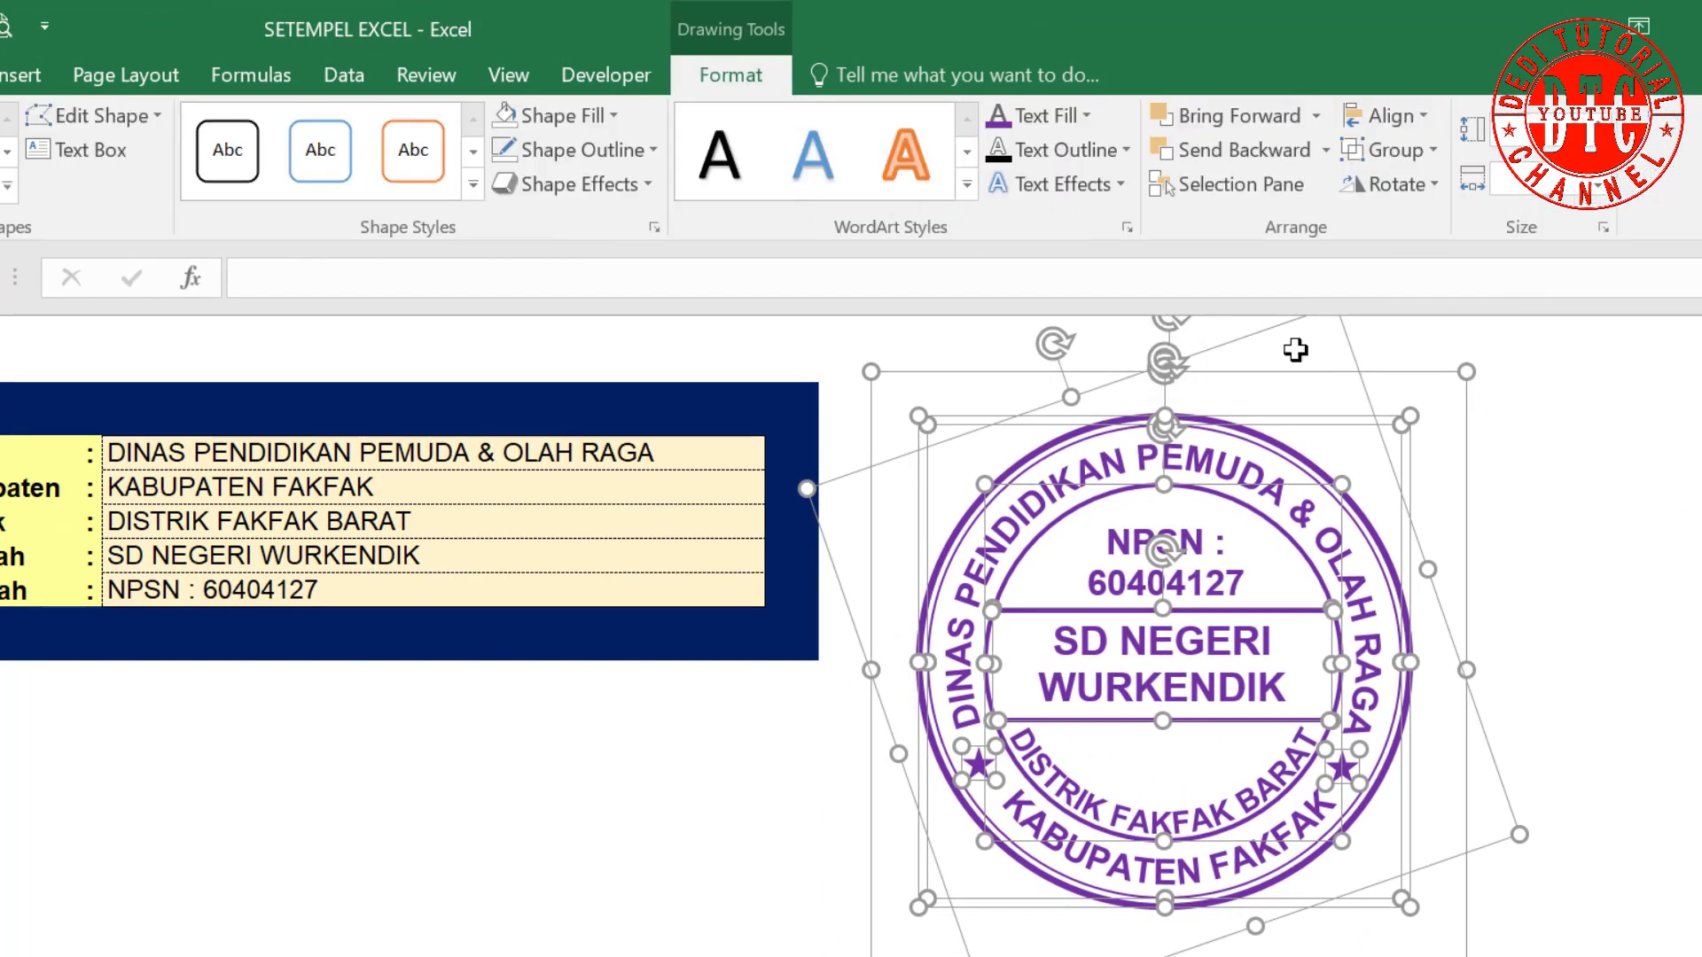
left_click(1430, 151)
left_click(1422, 187)
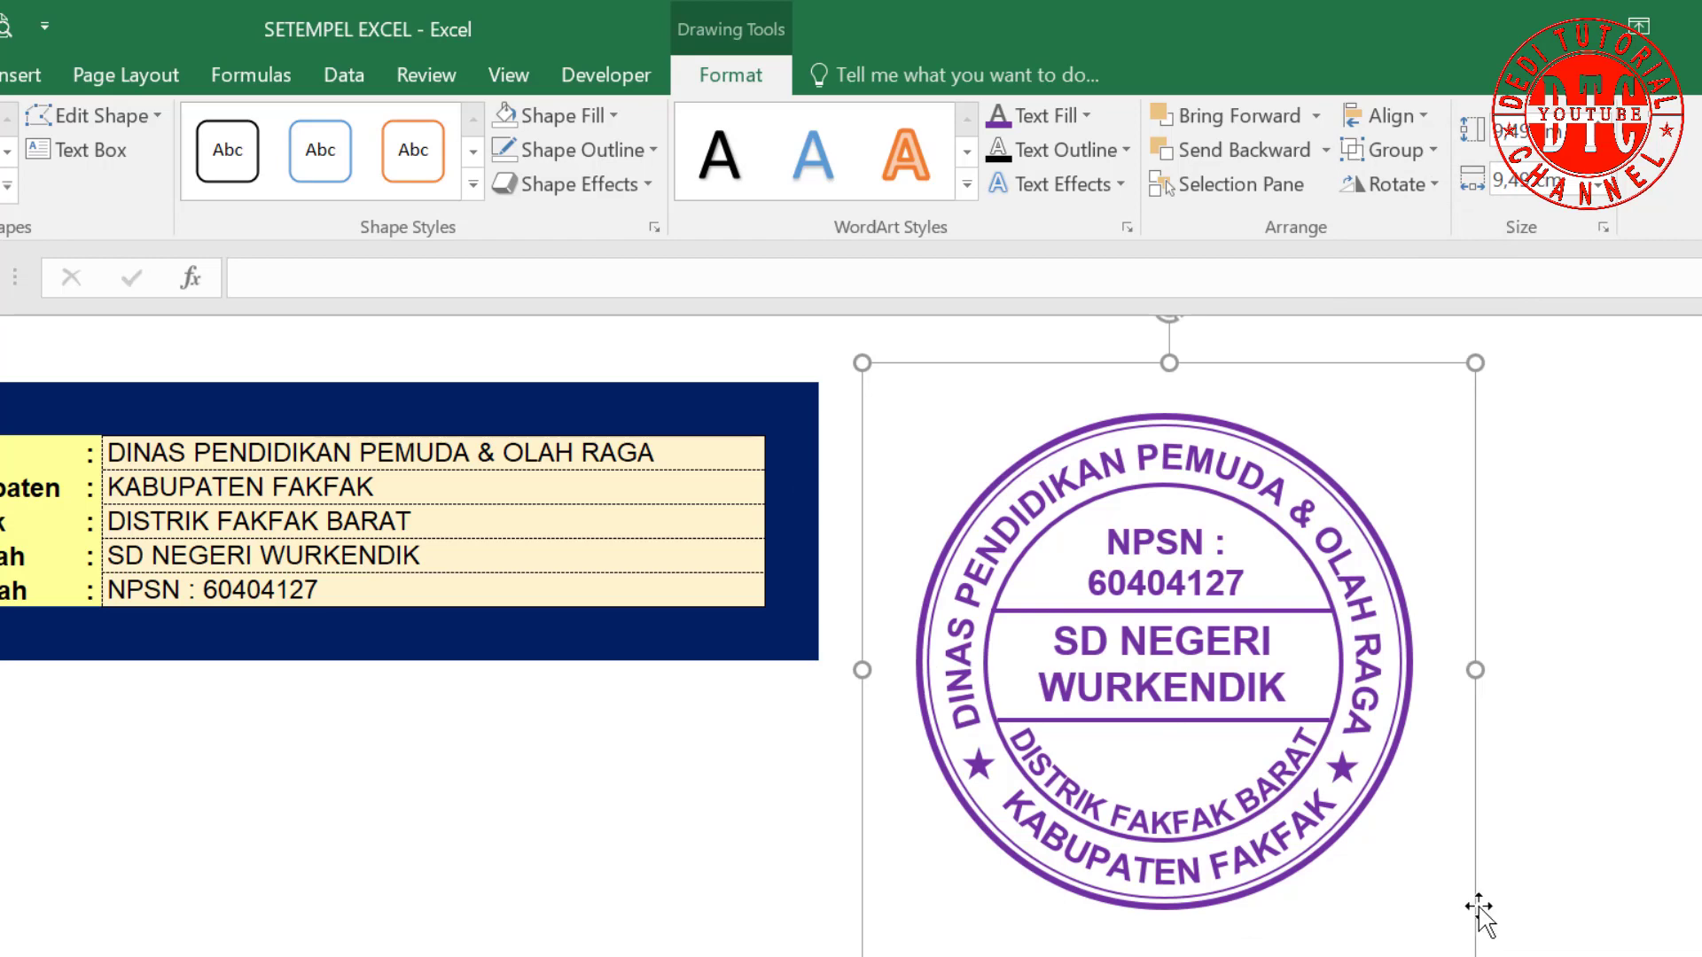
left_click_drag(1479, 906, 1492, 912)
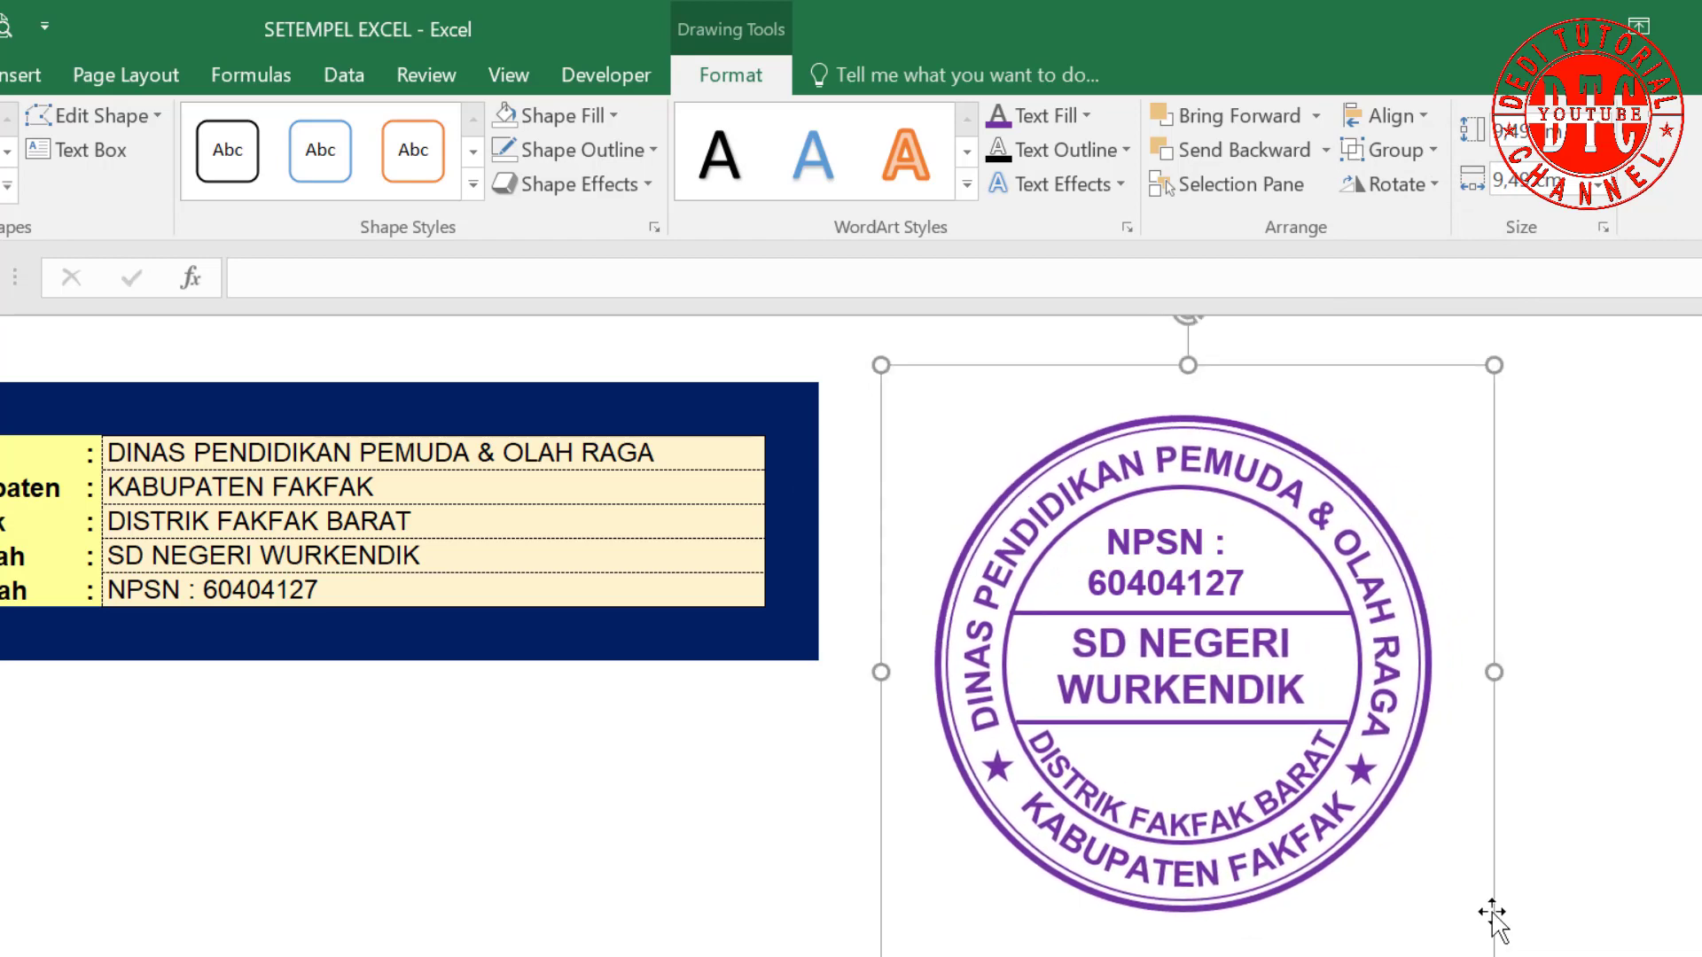
key("ctrl+z")
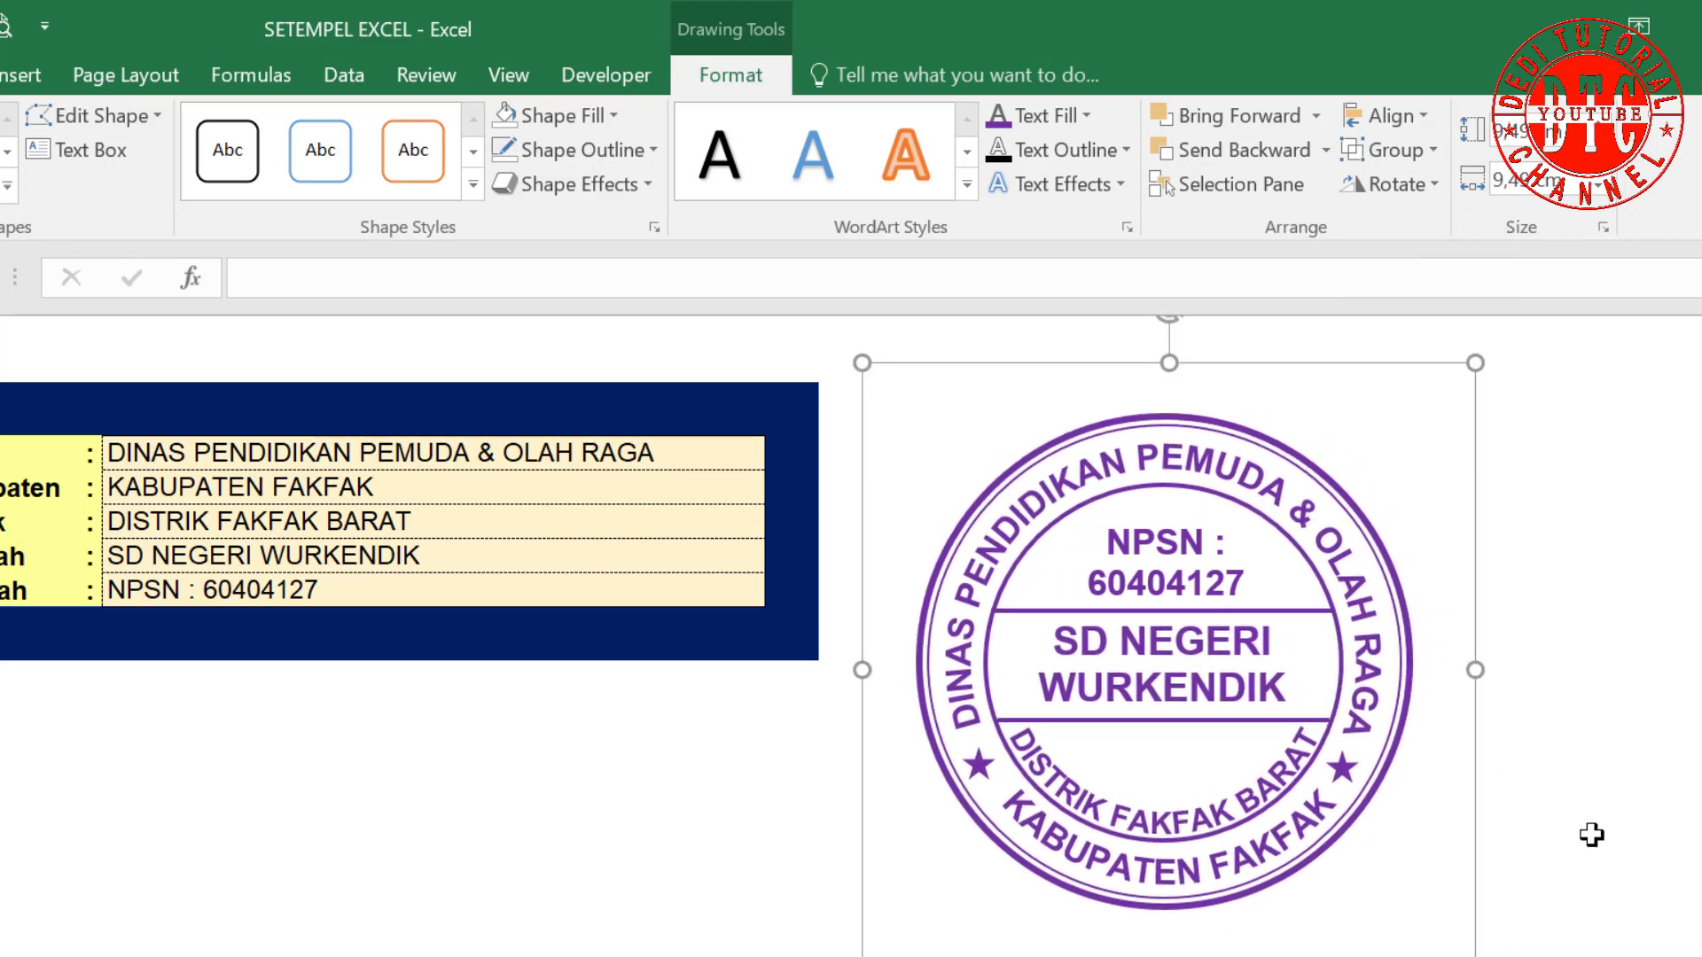
left_click(1179, 559)
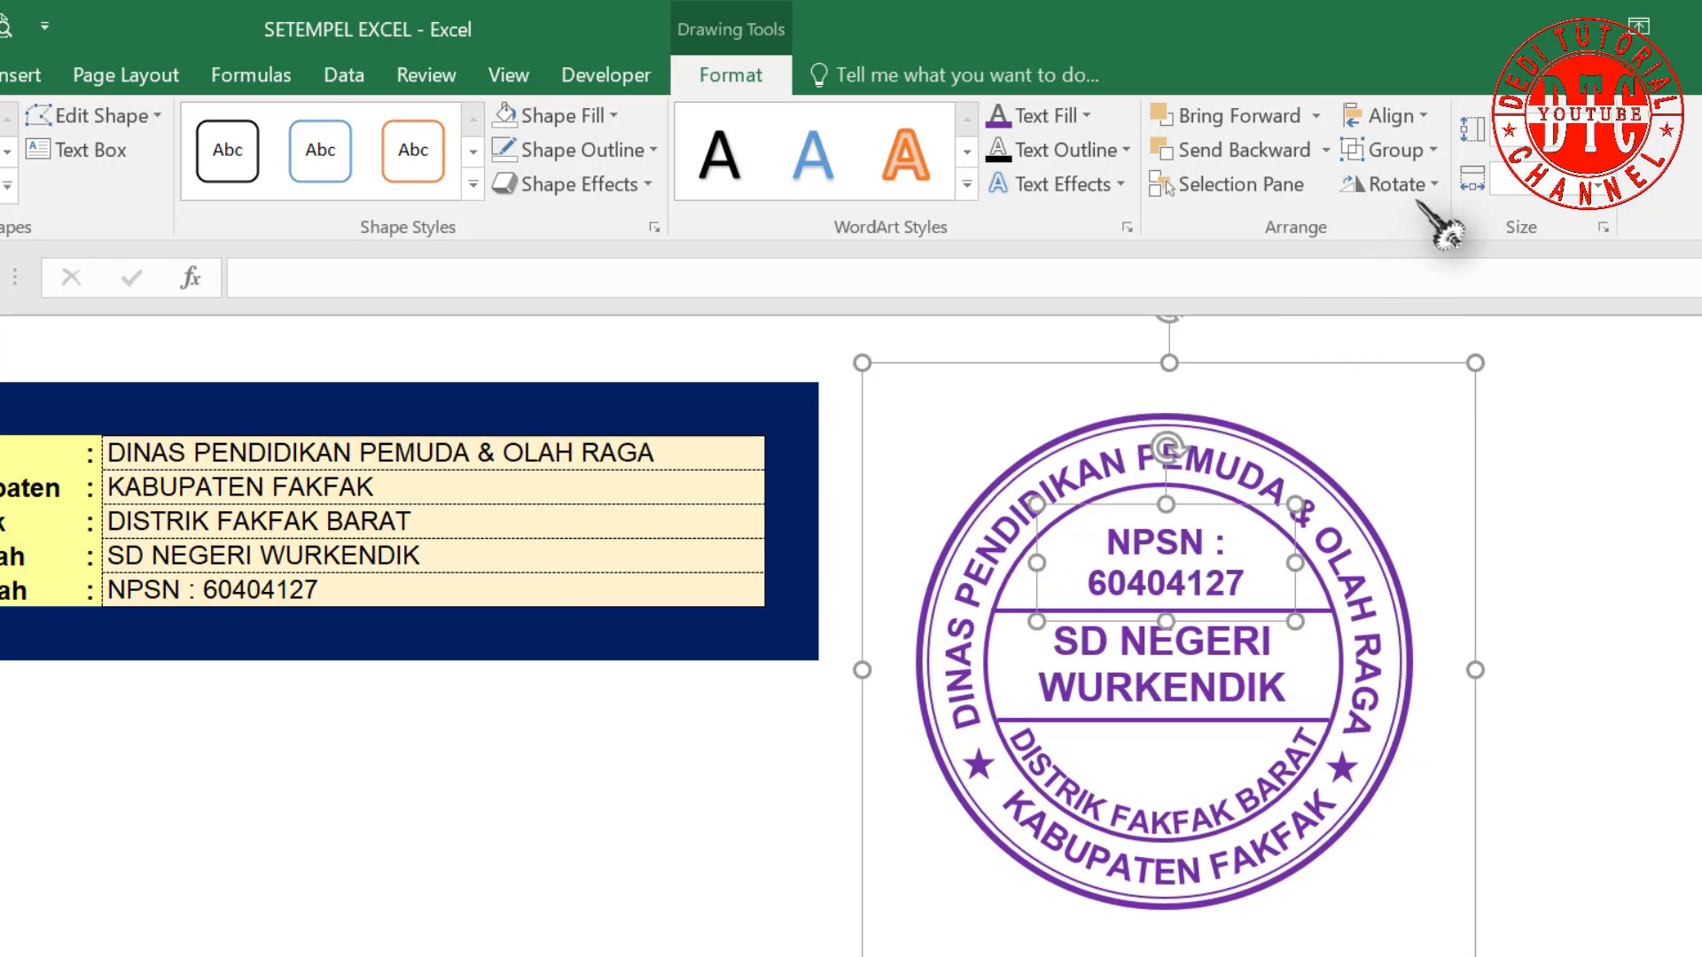
left_click(1433, 151)
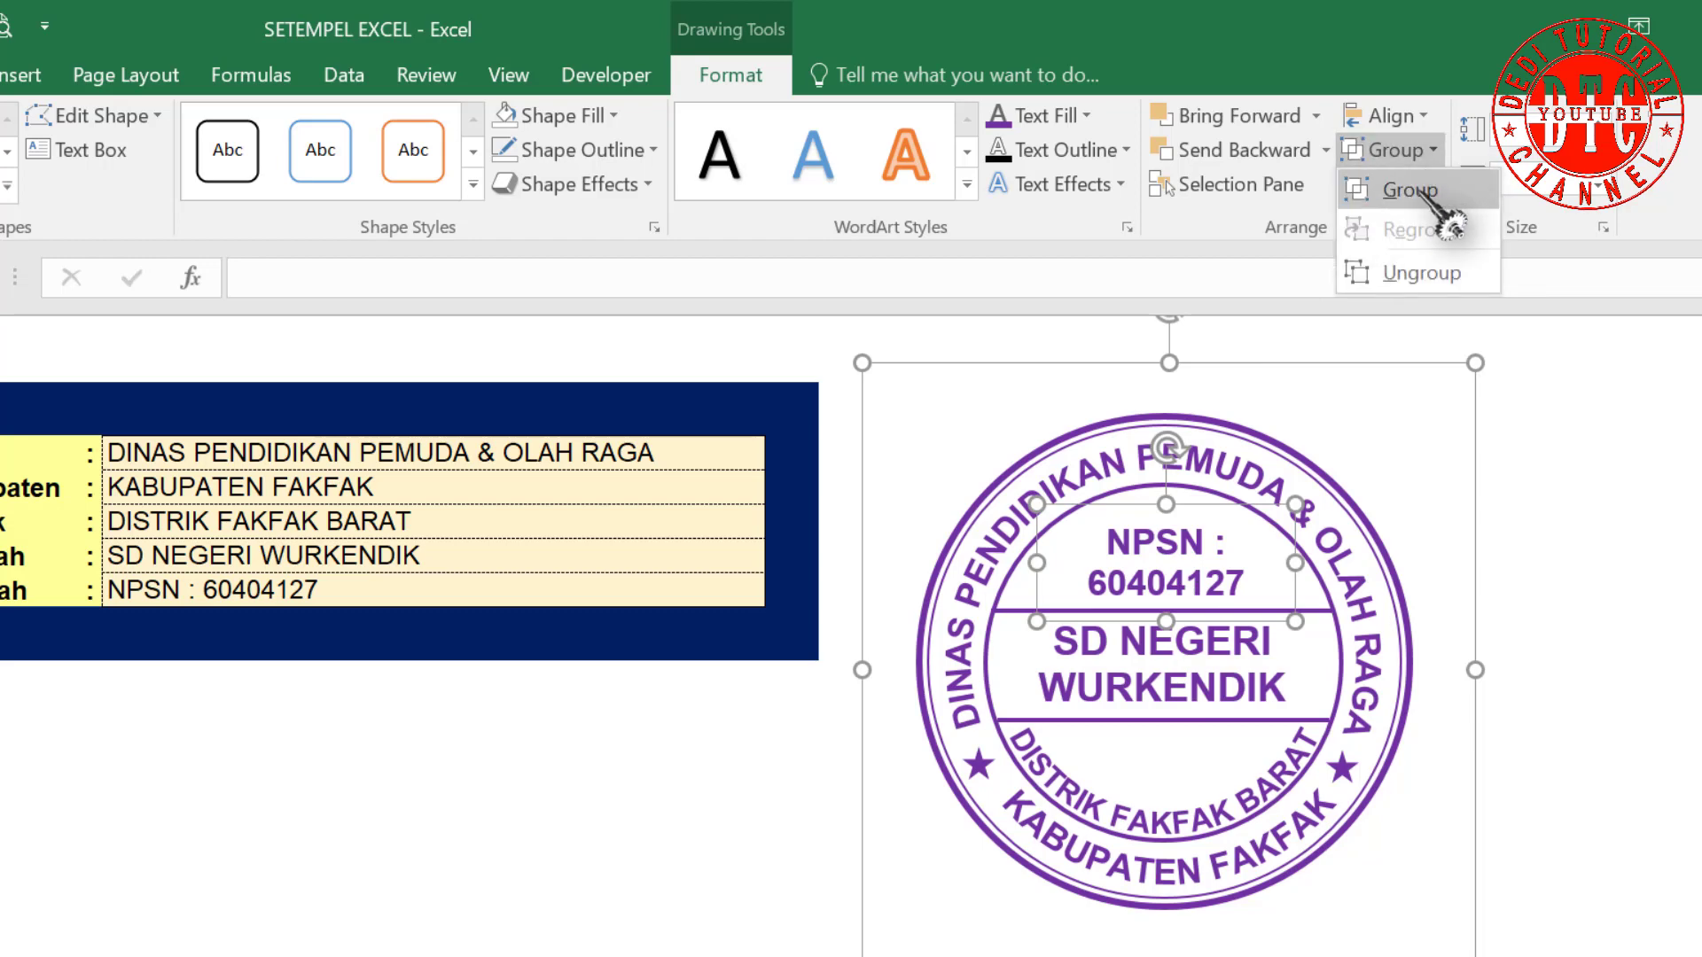
left_click(1432, 190)
left_click_drag(1478, 817, 1494, 845)
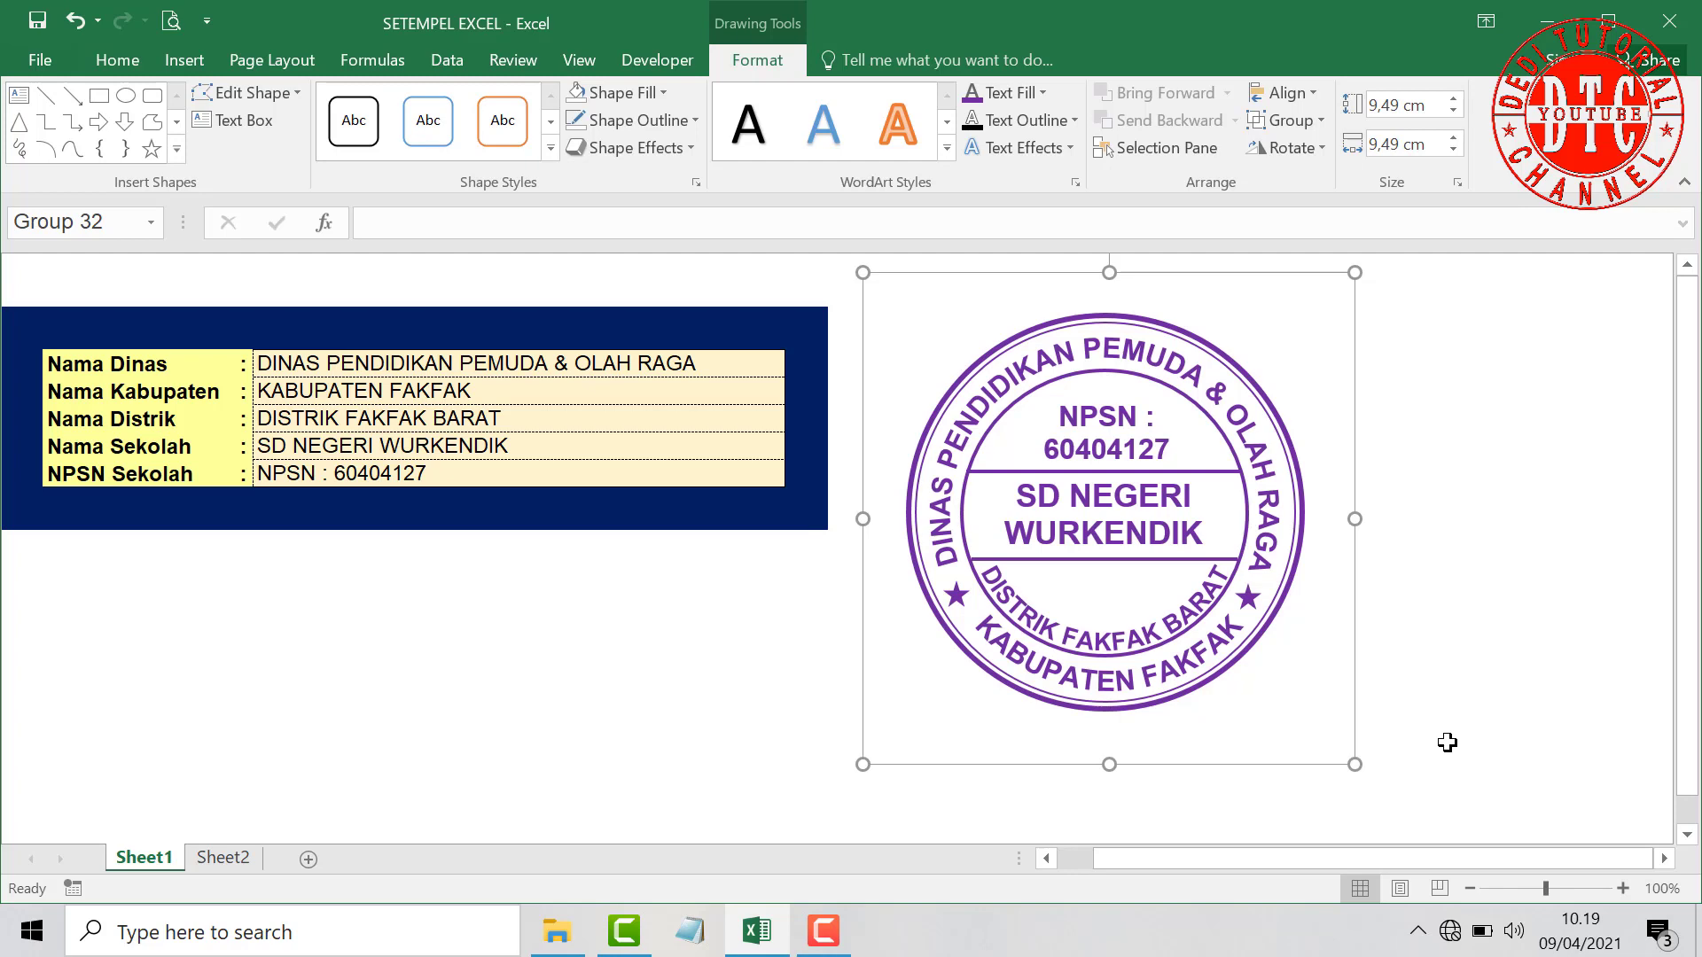
Copy the grouped stamp to the clipboard.
right_click(1353, 700)
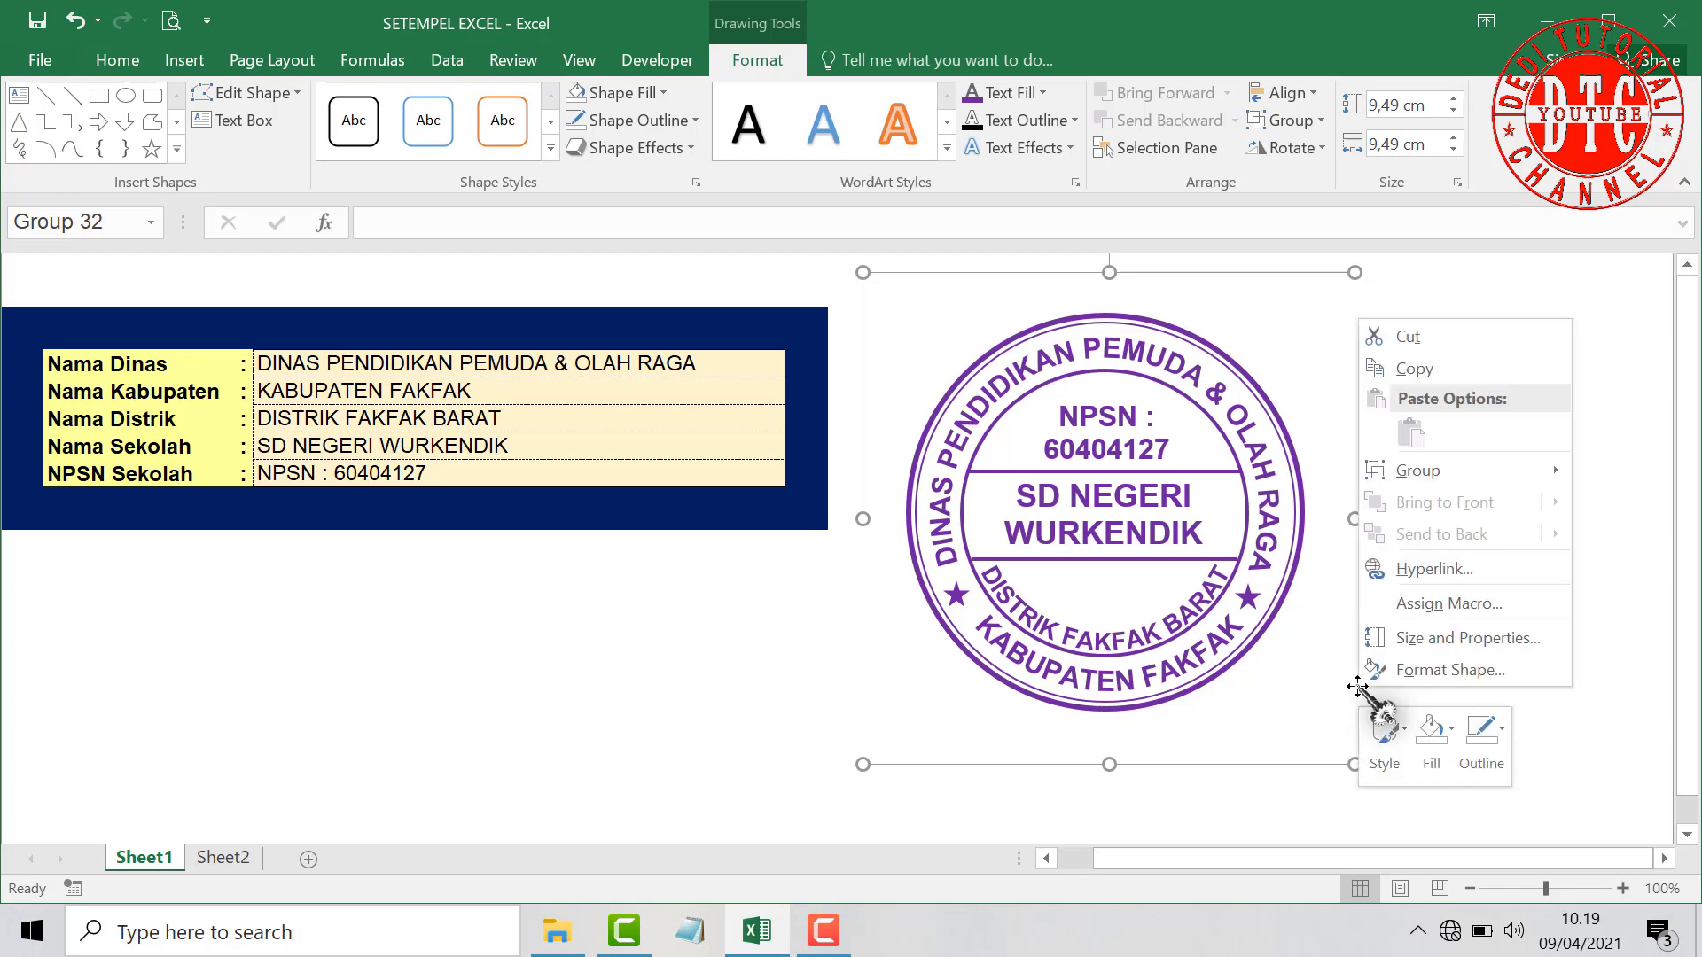
left_click(1429, 369)
left_click(1413, 363)
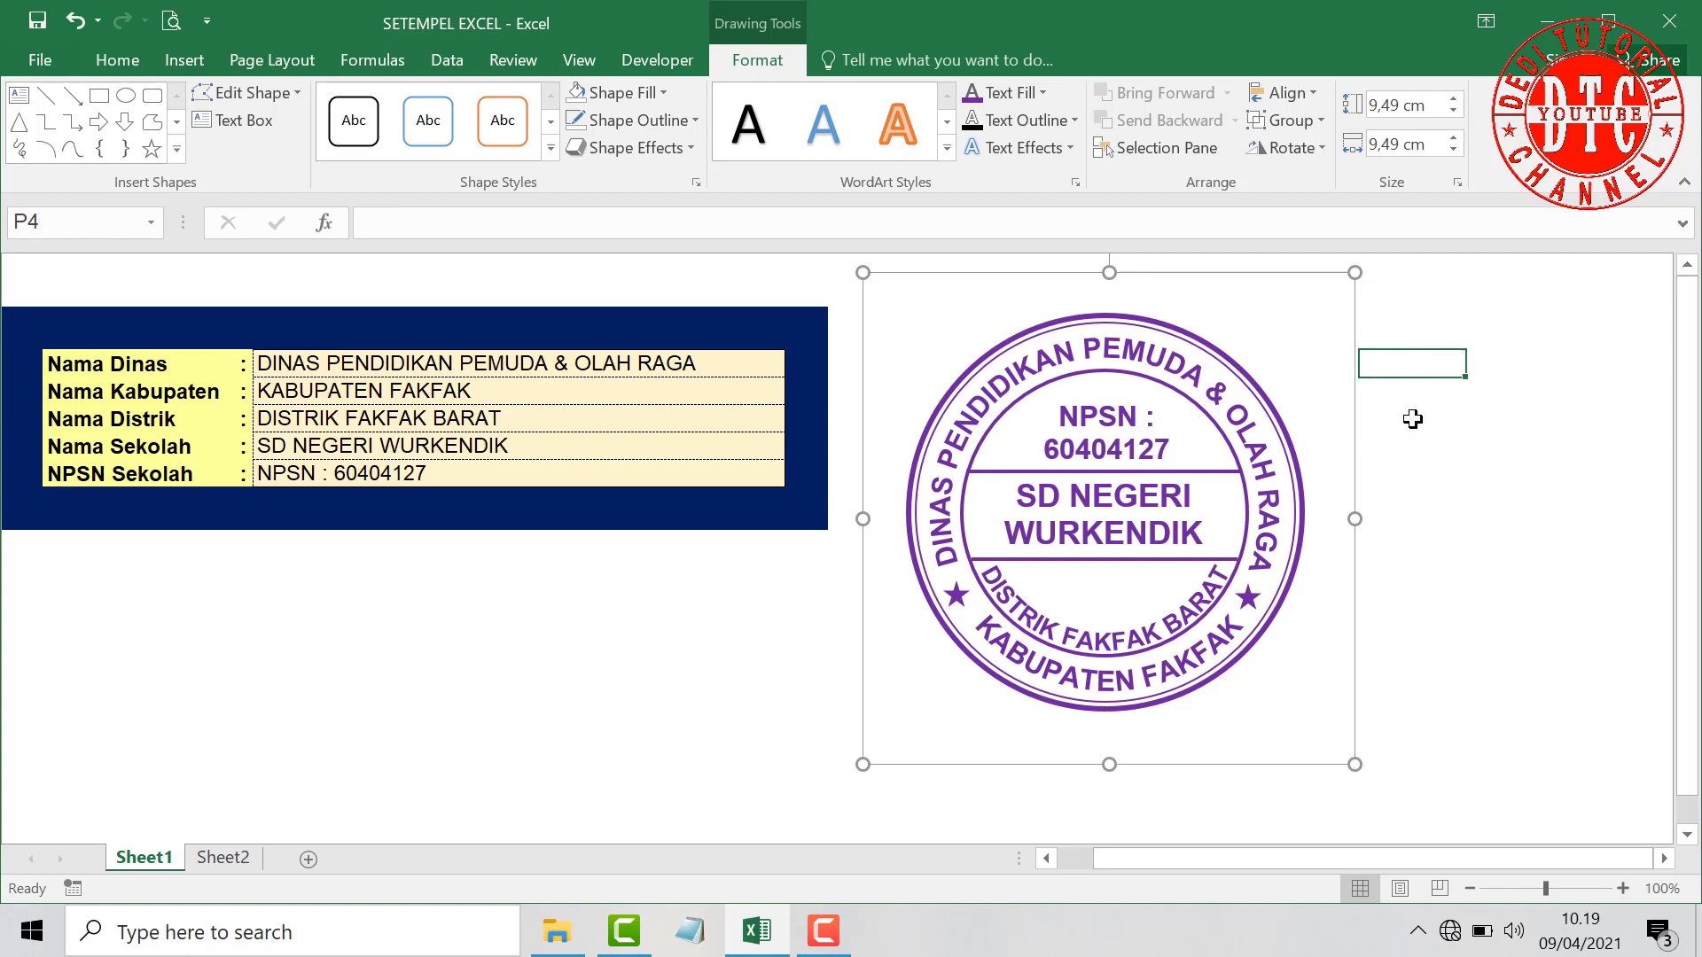
Launch Paint from the Start menu, paste the copied stamp, and start Save As.
left_click(32, 931)
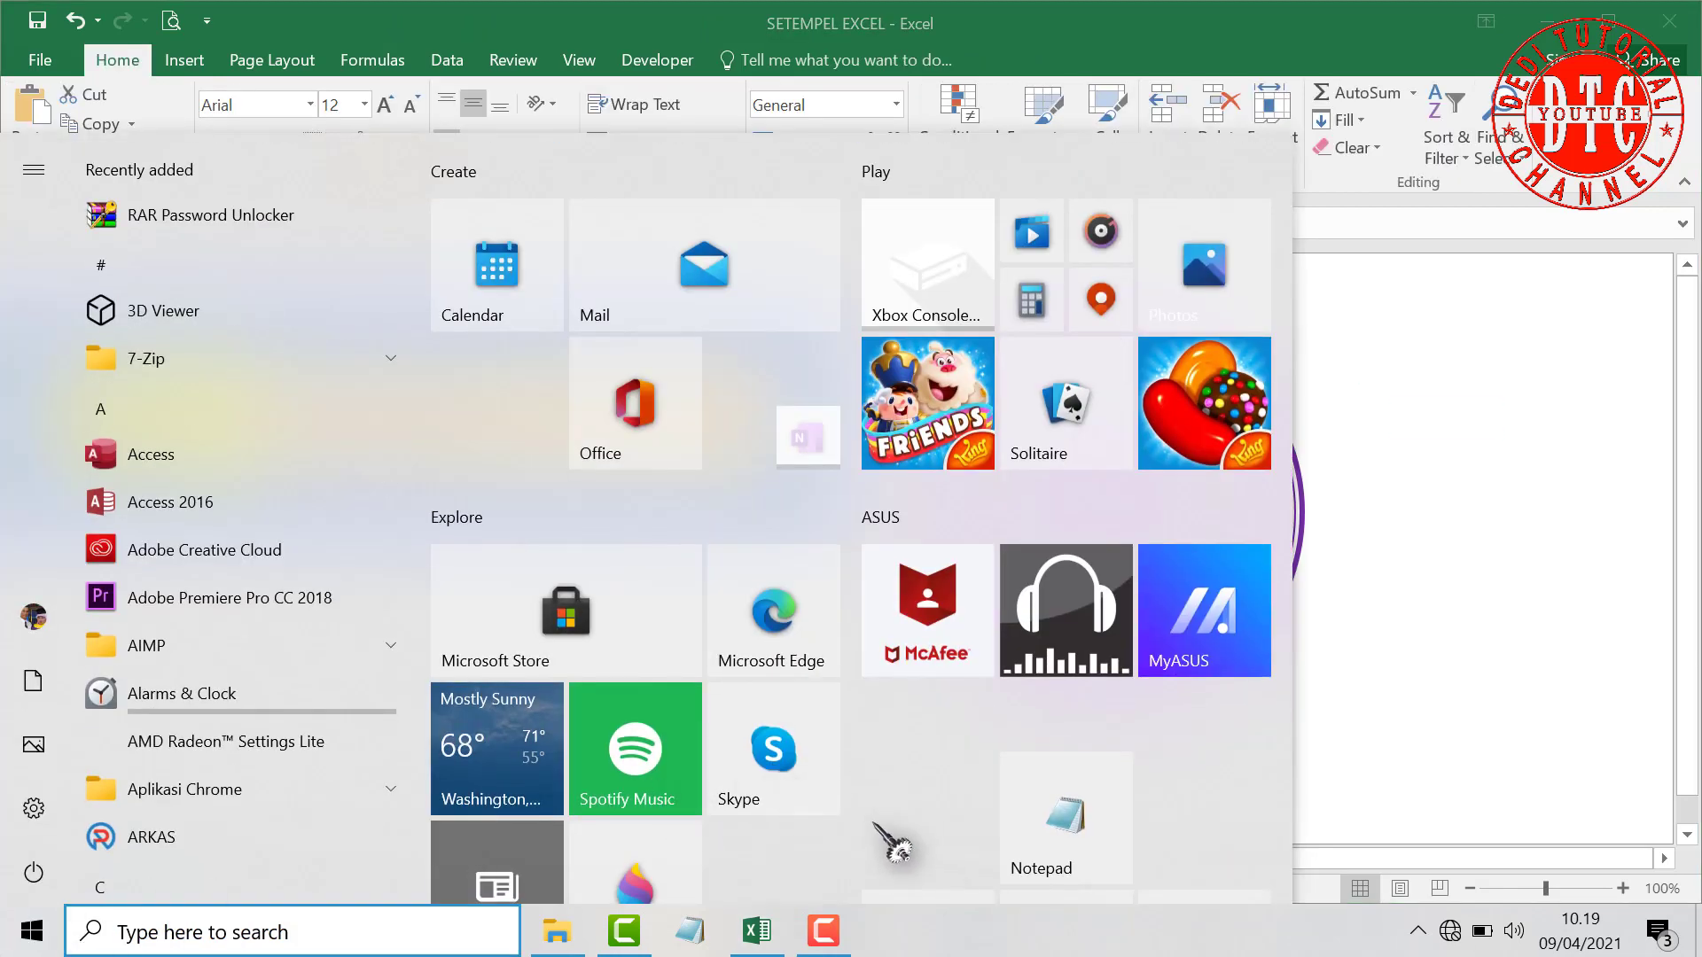
scroll(882, 838, "down", 5)
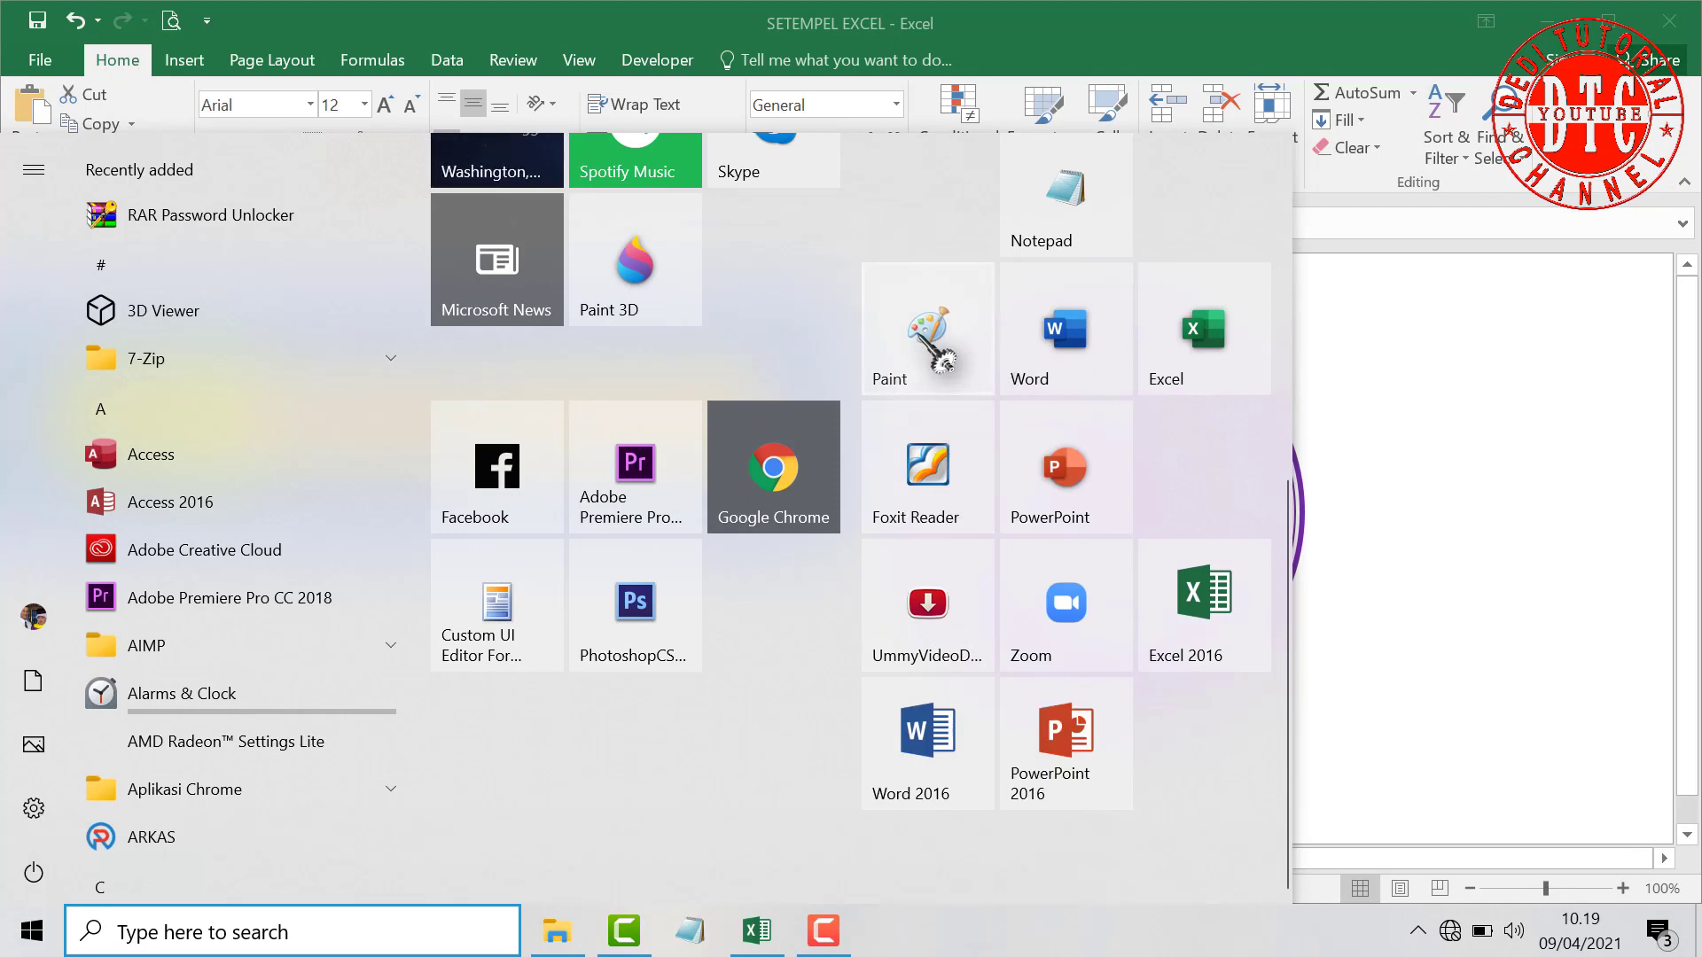
left_click(926, 341)
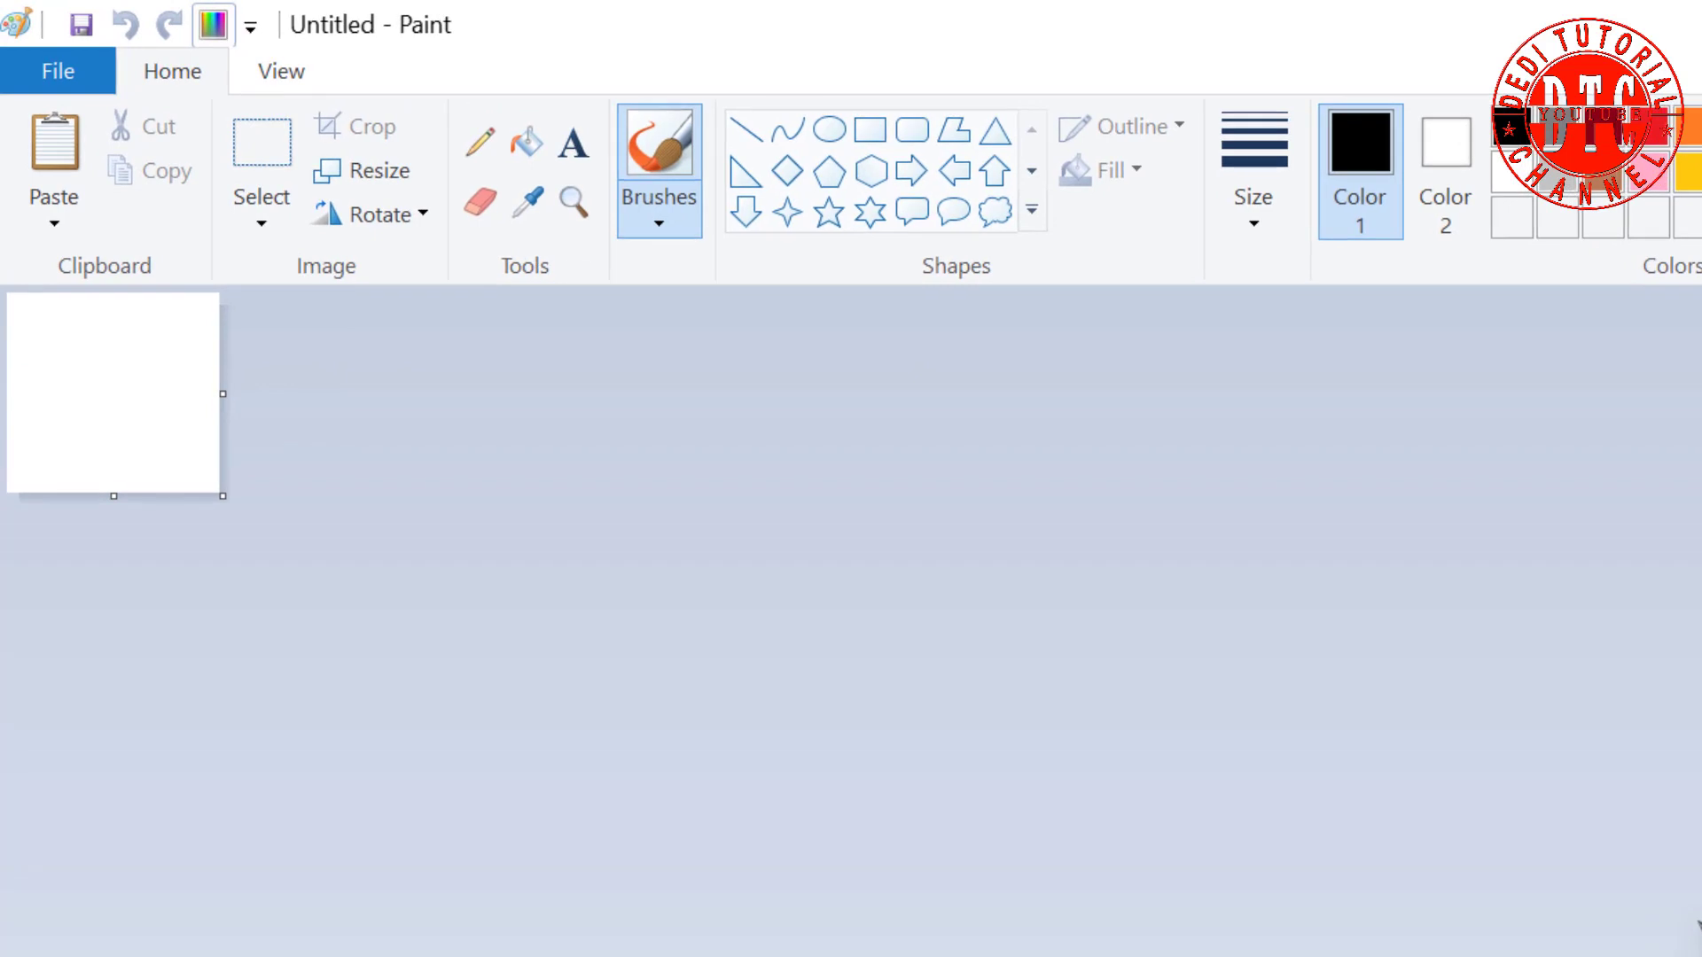
key("ctrl+v")
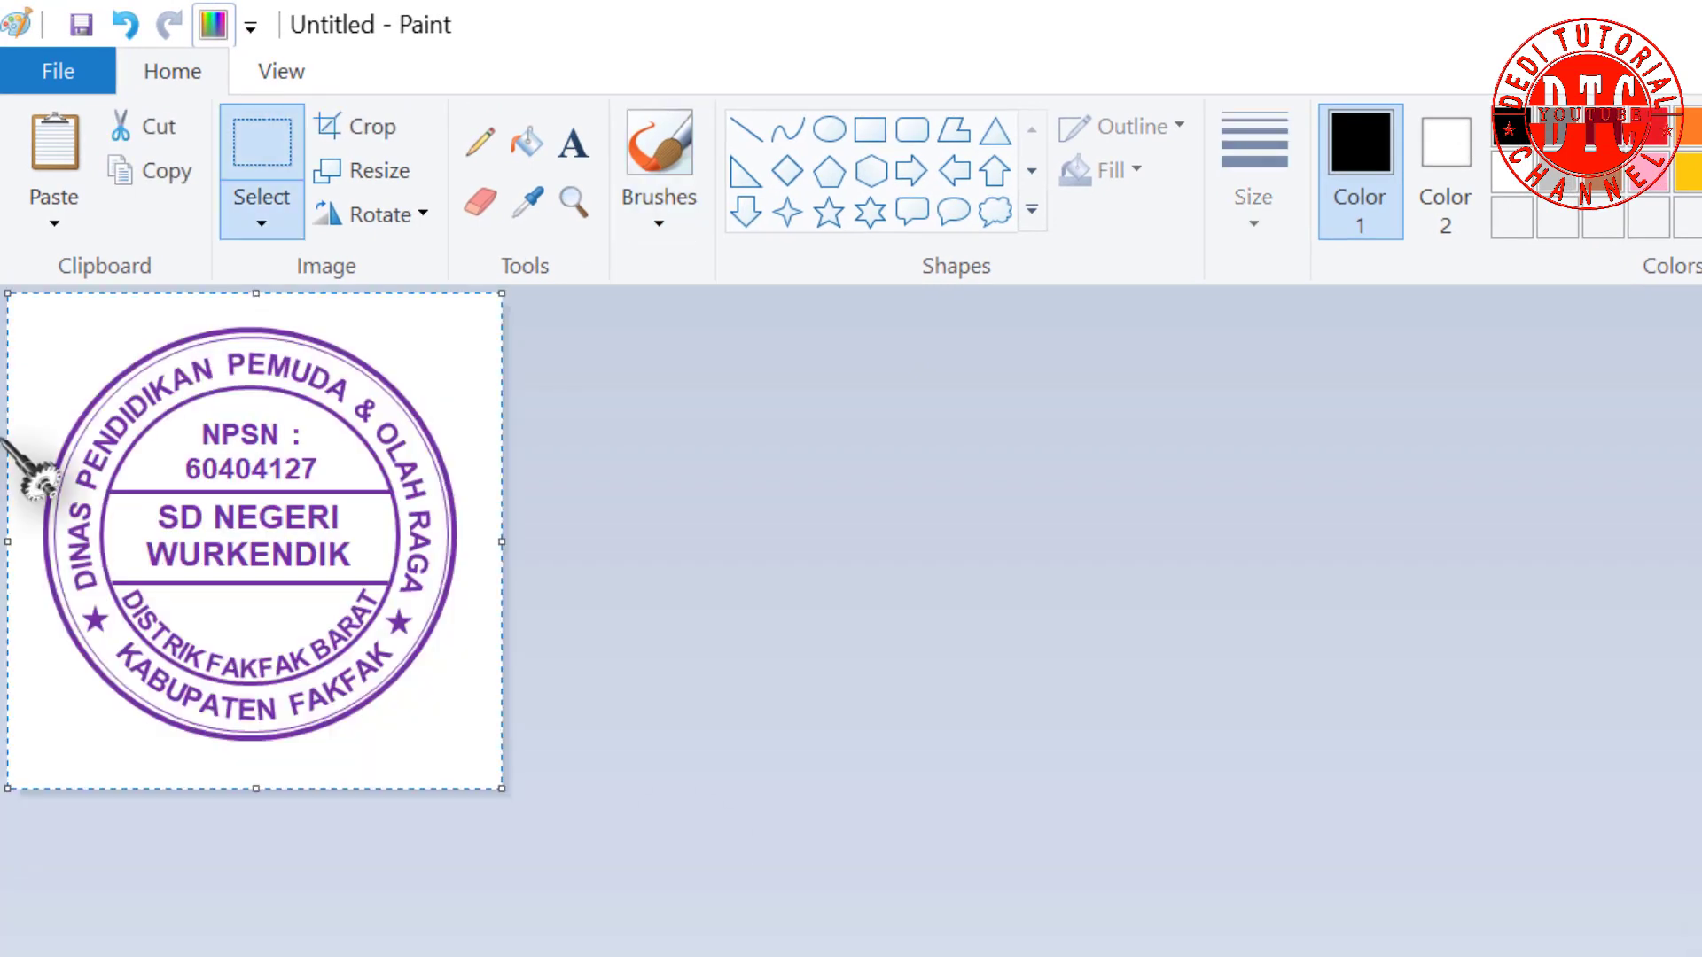
left_click(85, 71)
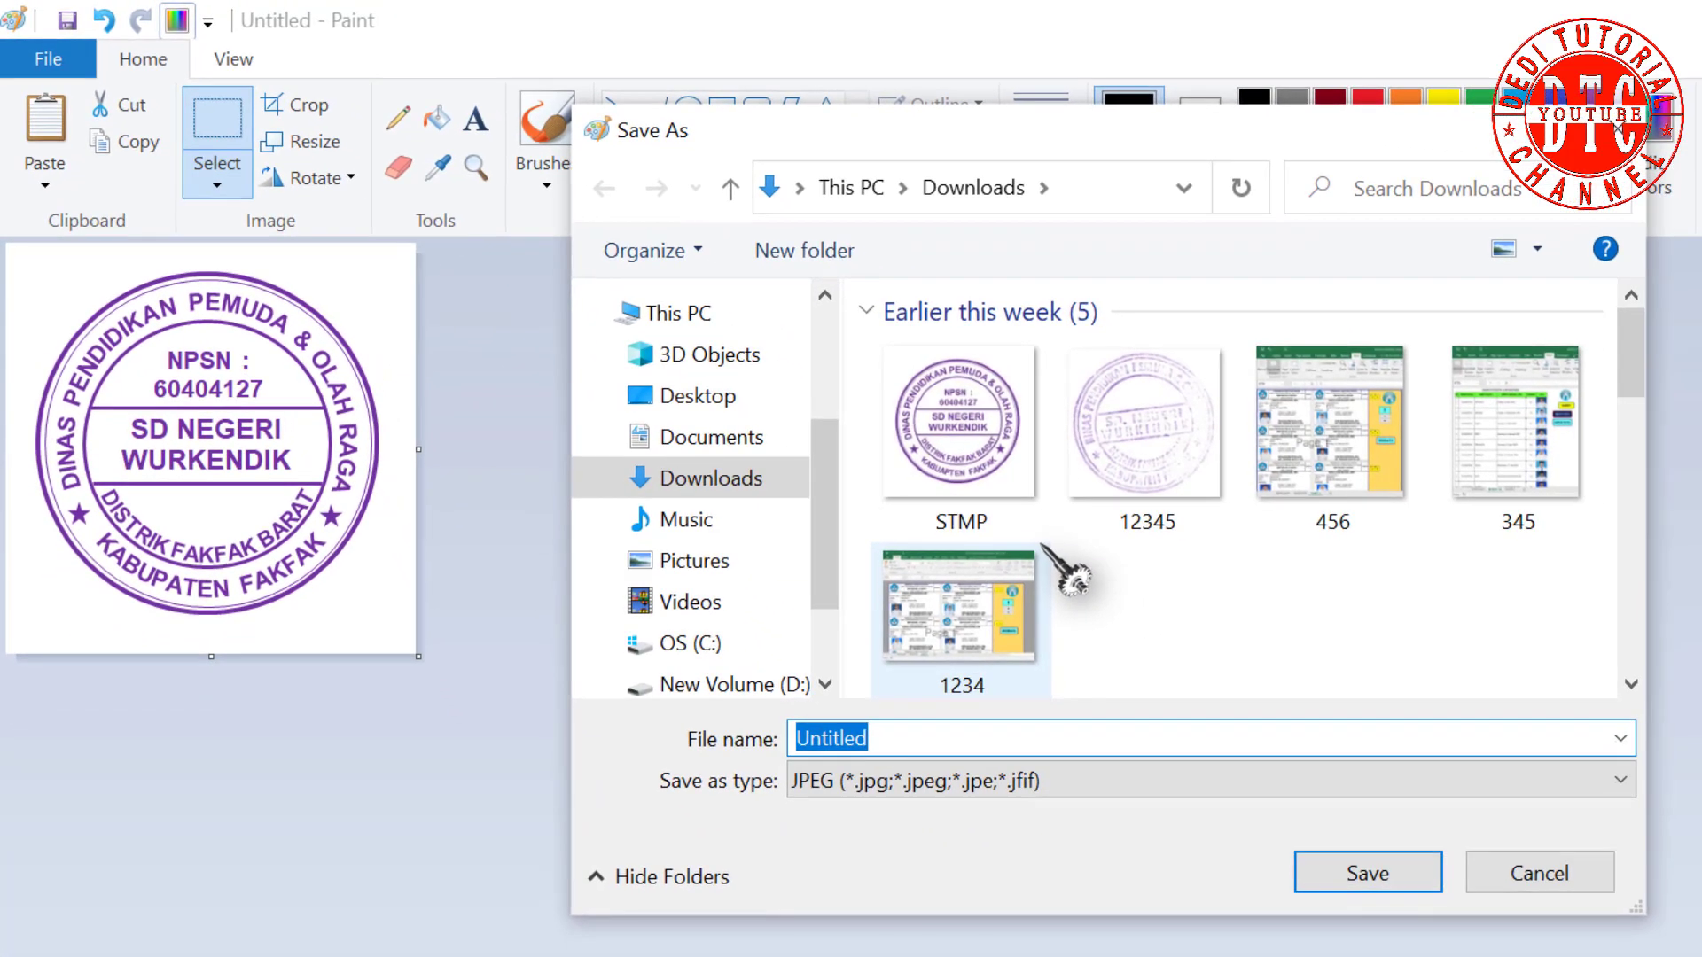
Save the stamp image as the JPEG 'SETEMPEL' in Downloads.
type("SETEM")
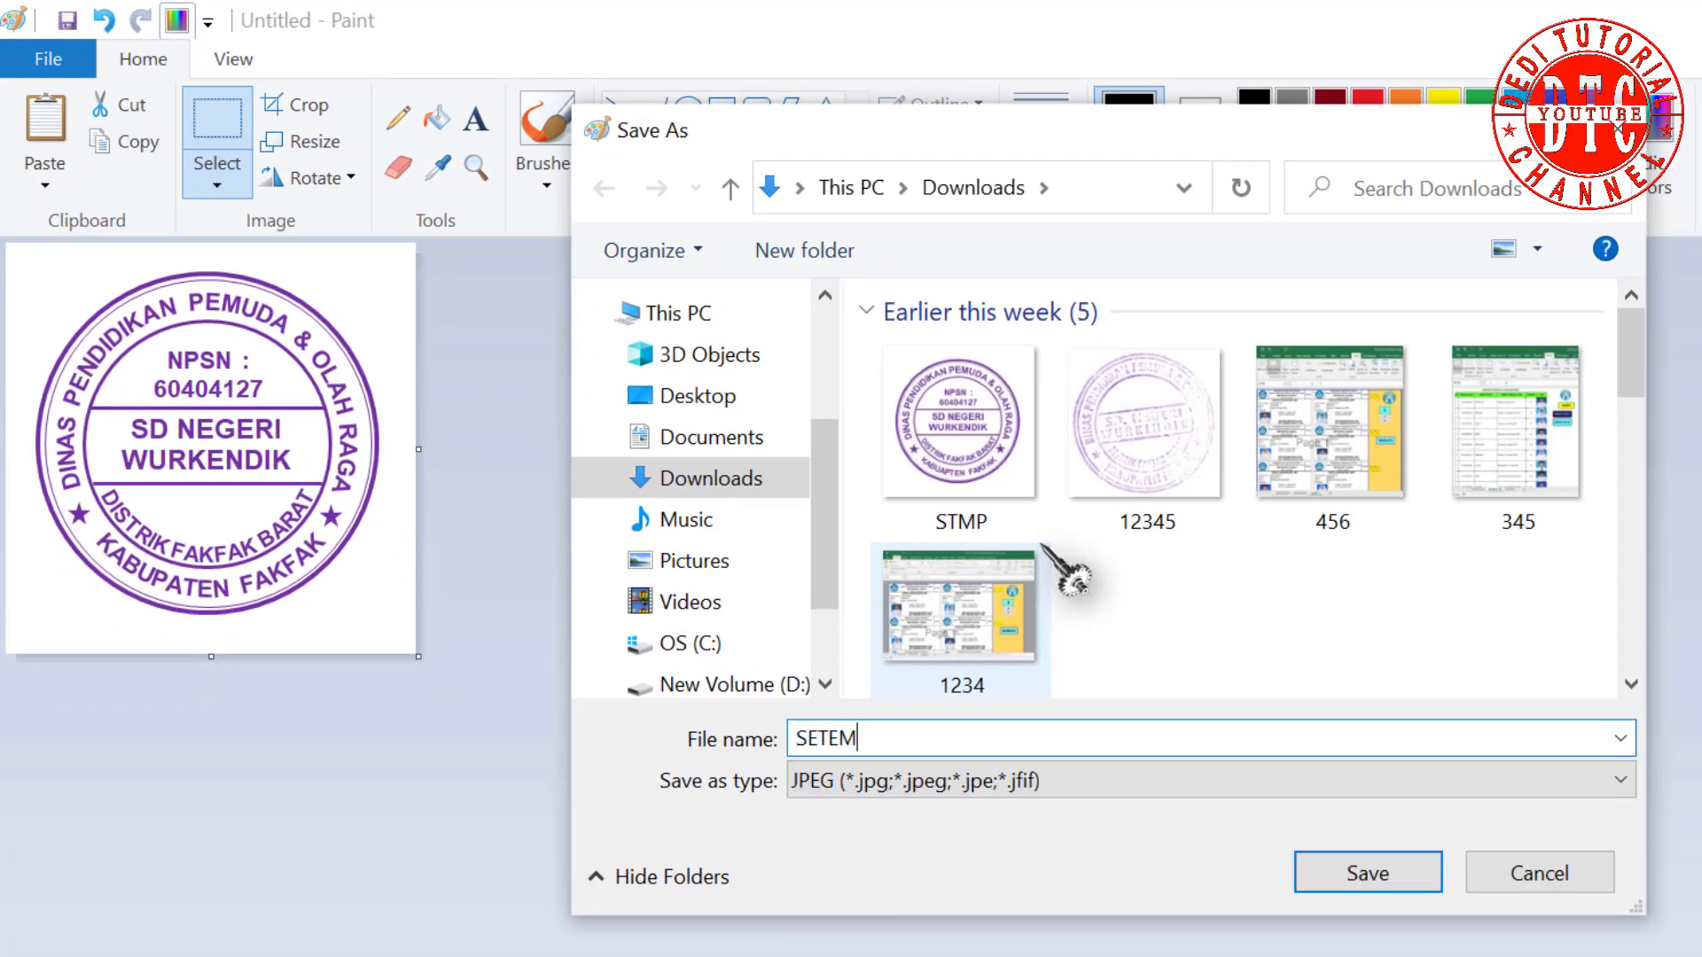
type("PEL")
key("Return")
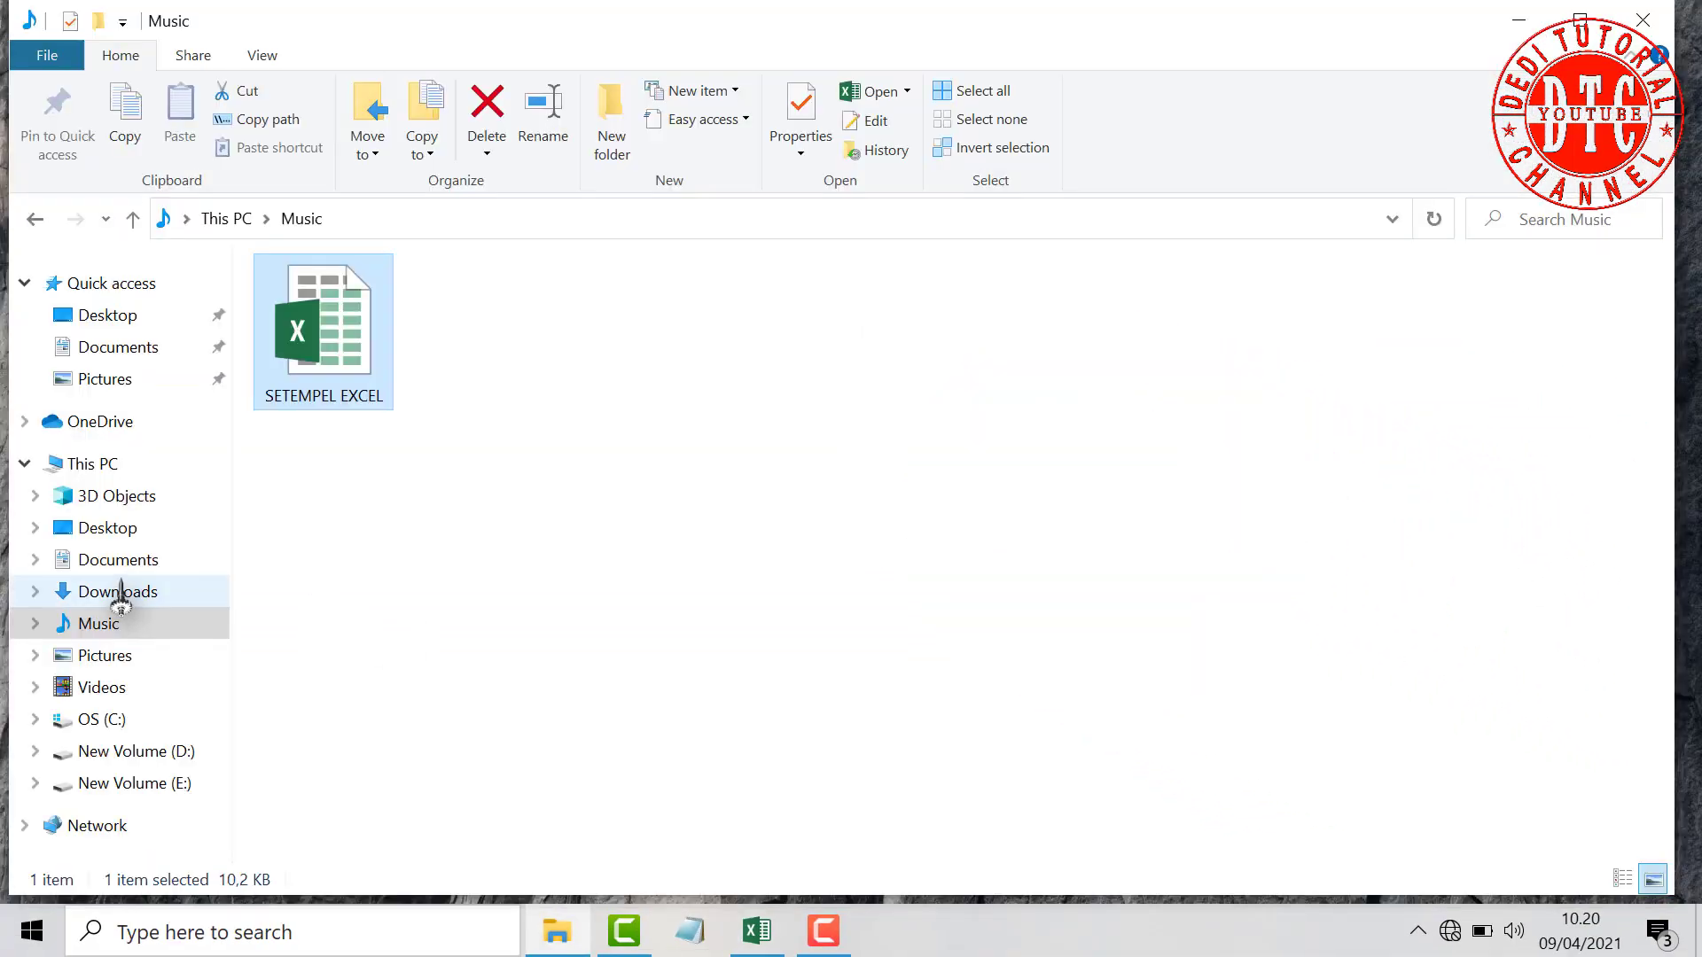
left_click(165, 736)
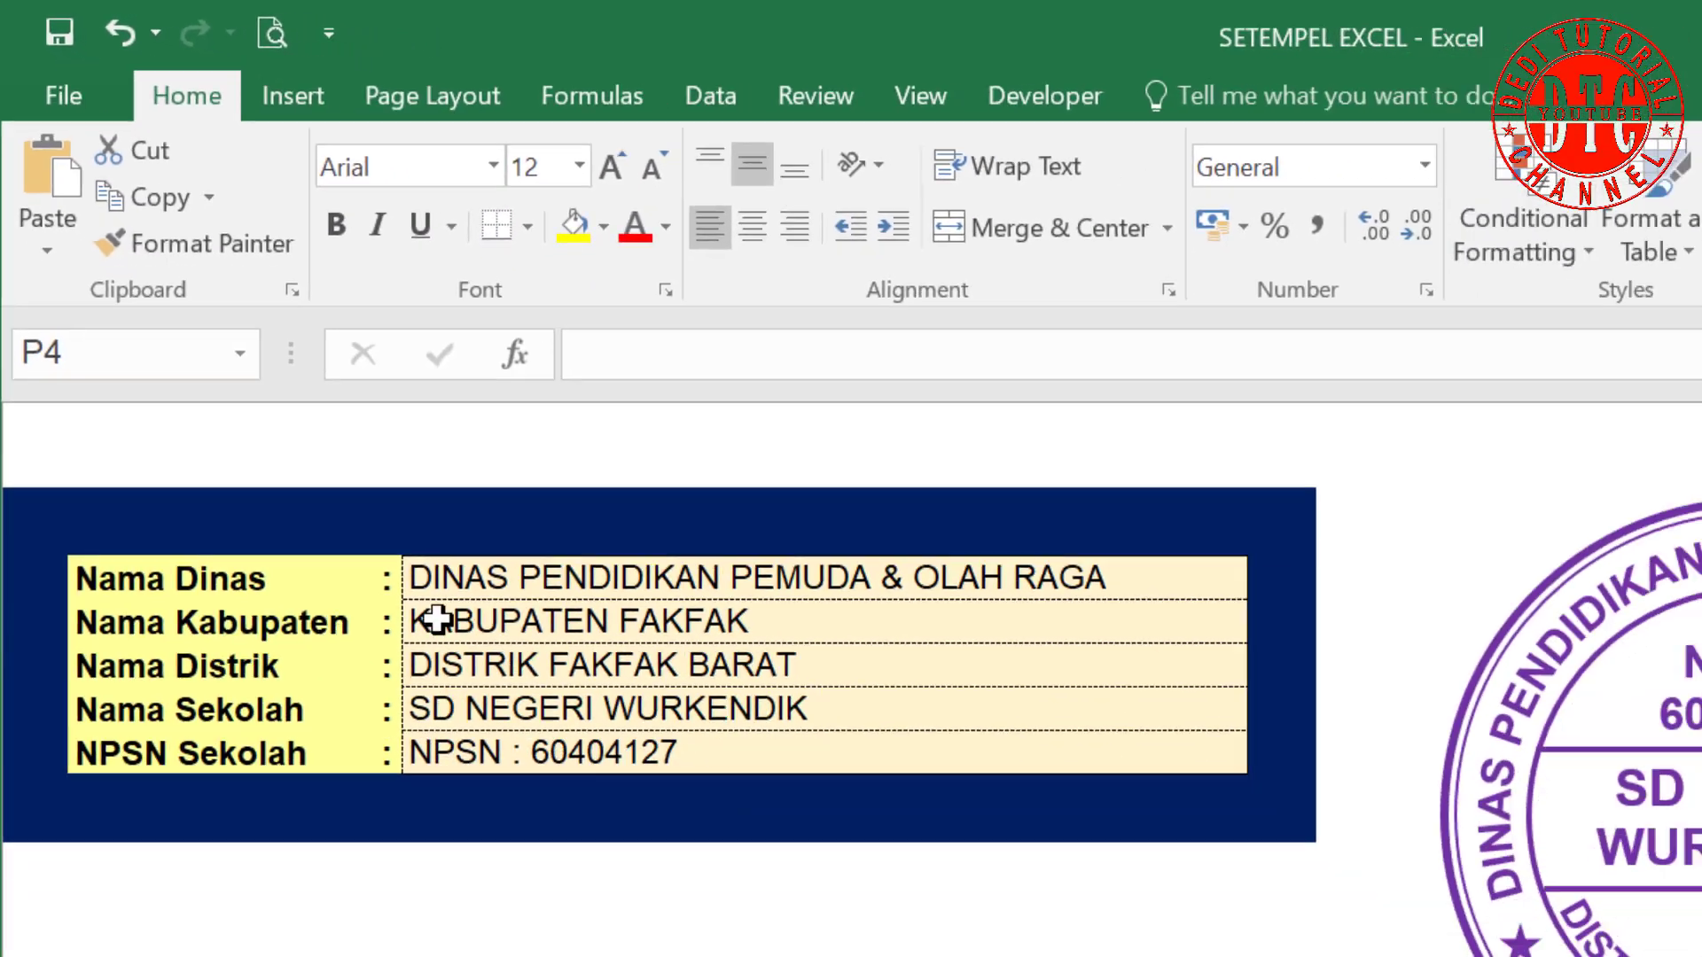
Enter 'Kepala Sekolah,' in H12, 'Nama Kepala Sekolah' in H17 and 'NIP. Kepsek' in H18.
left_click(624, 786)
left_click(788, 736)
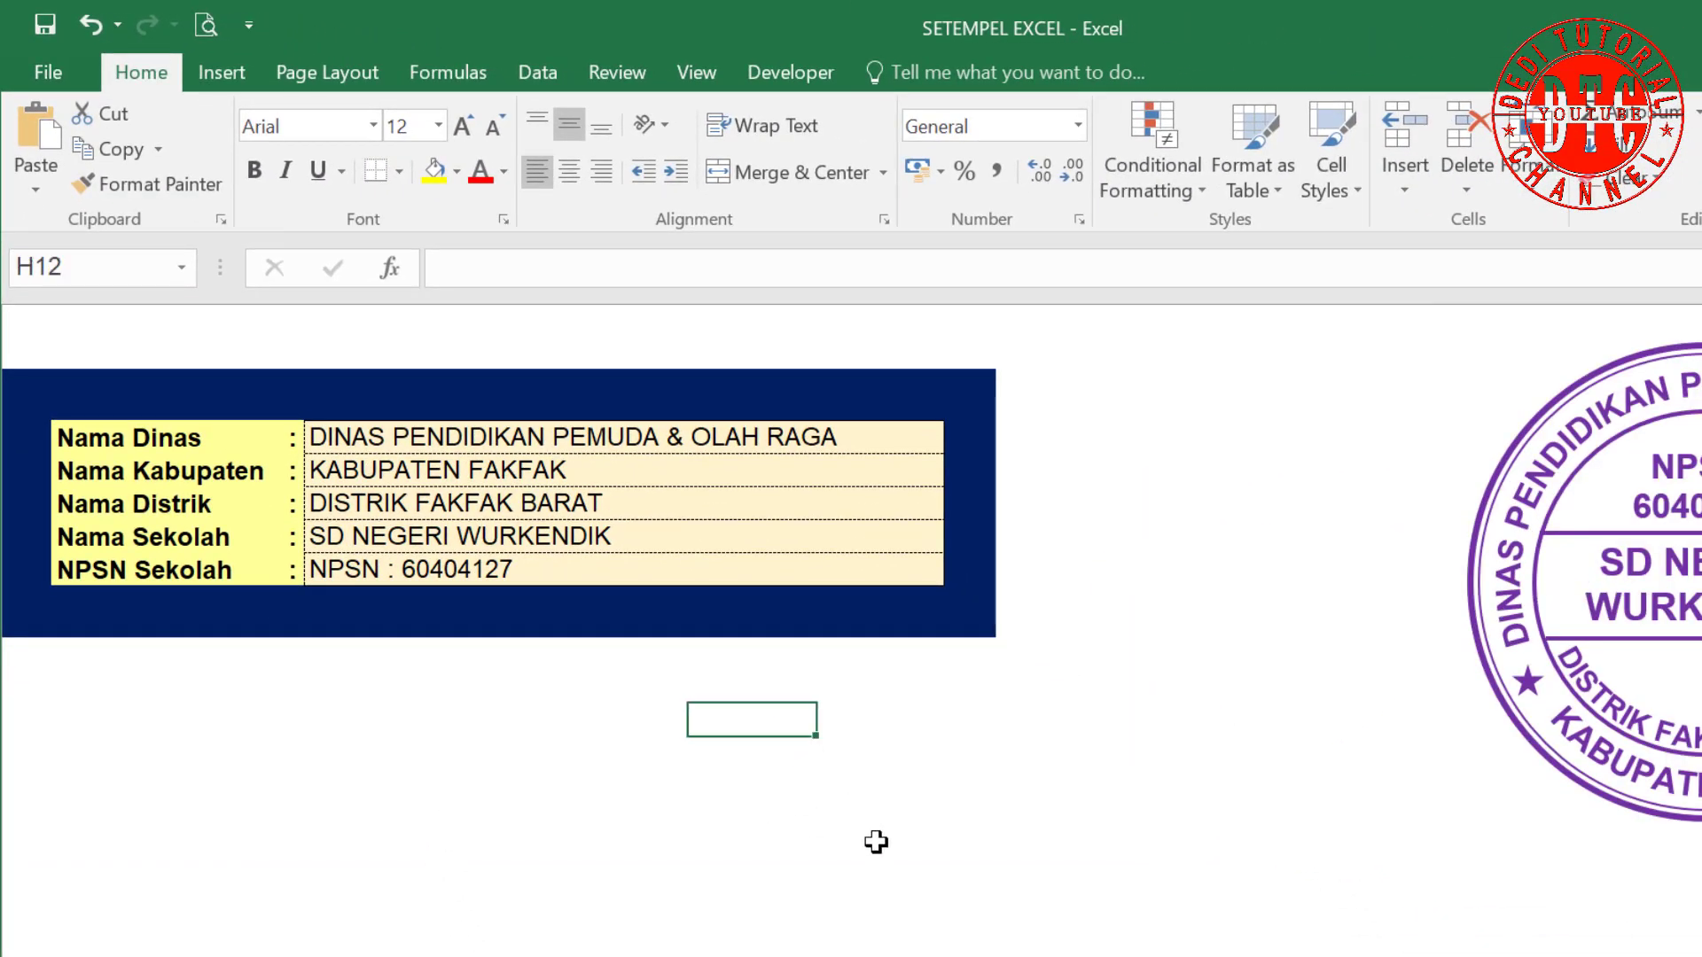
type("Kepala Sekolah")
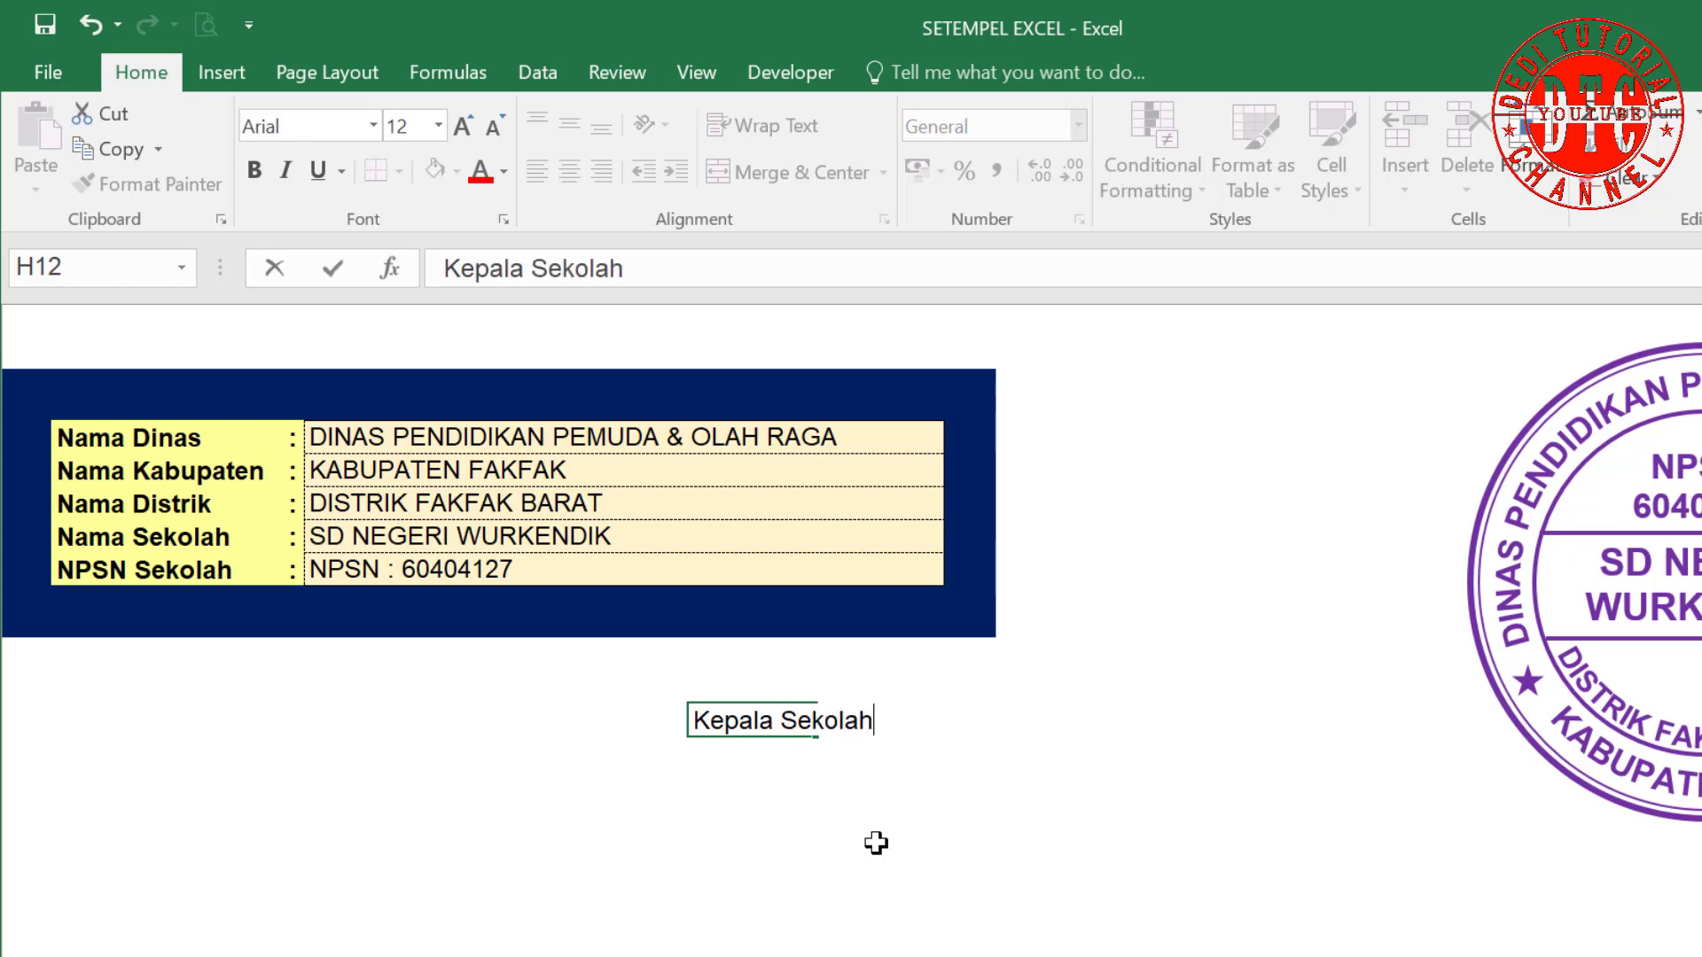
key("Return")
key("Return")
key("Return")
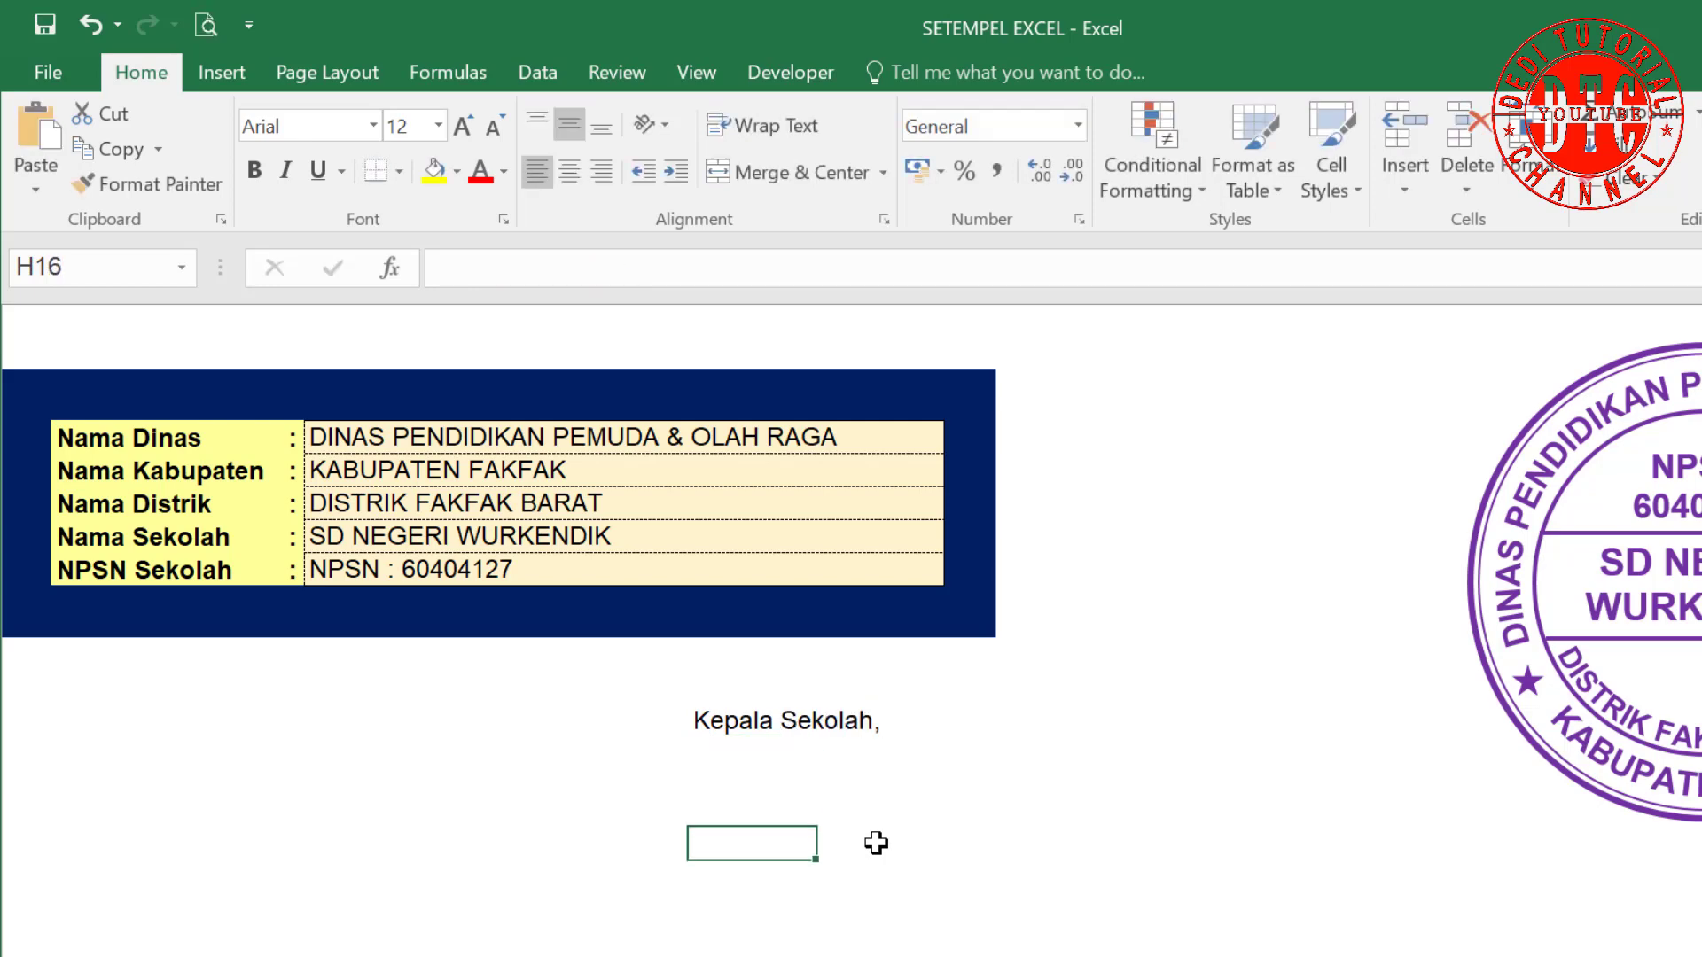
key("Return")
type("Nama")
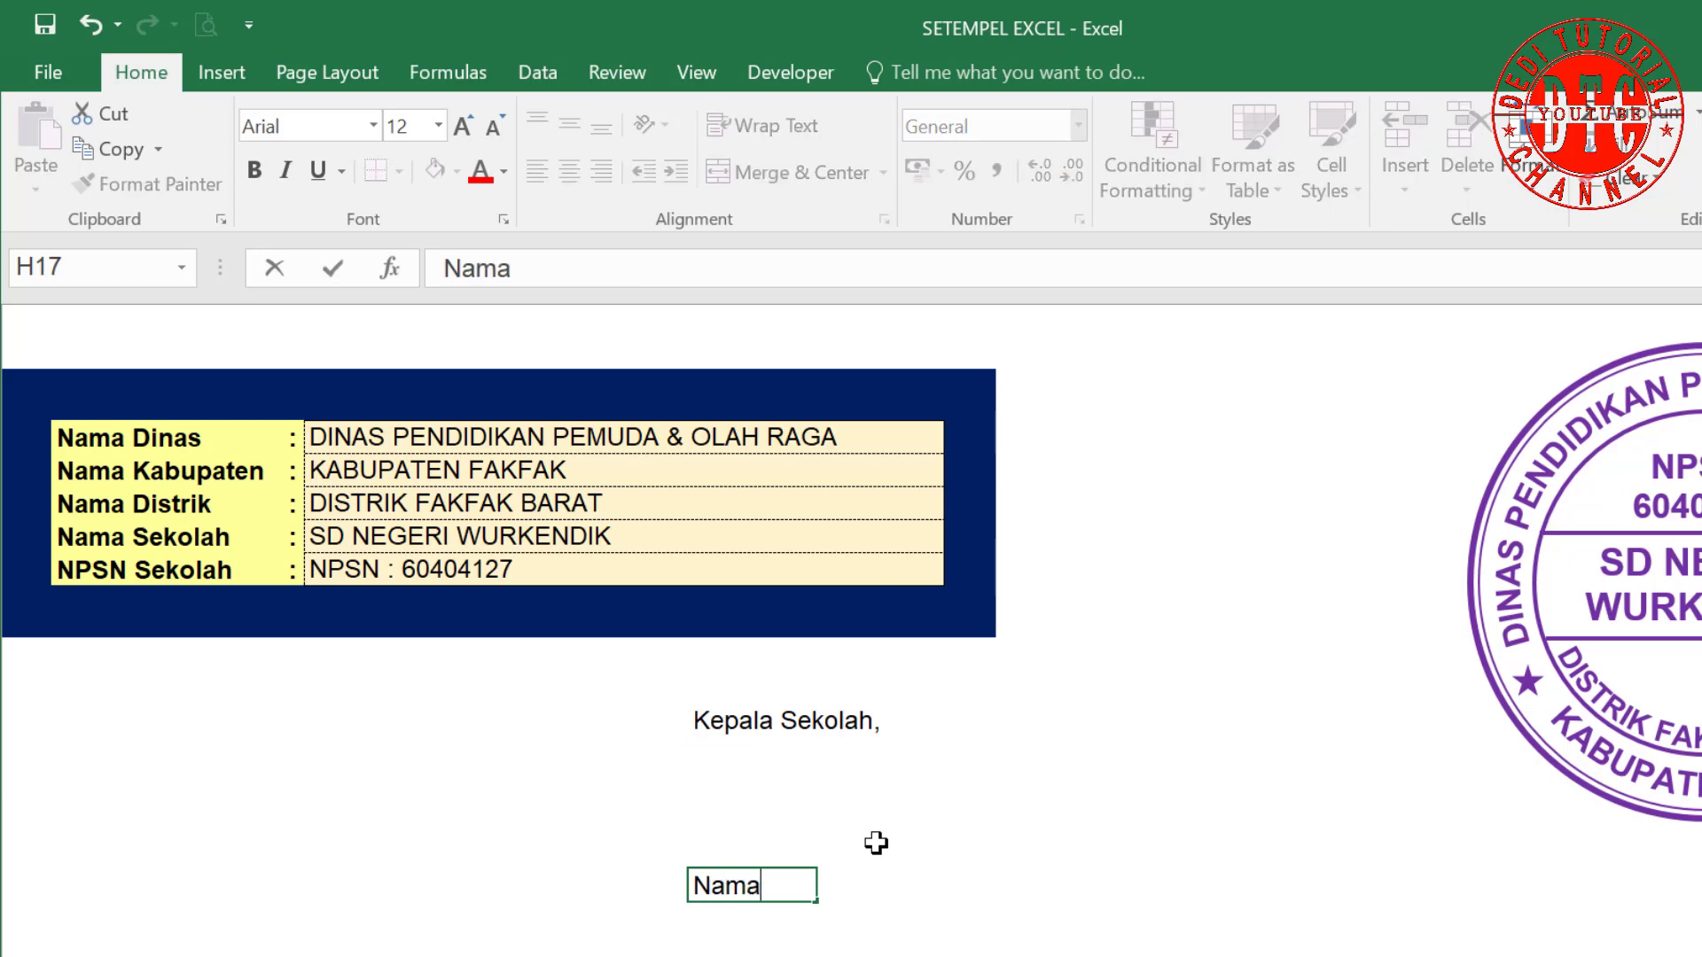
type(" Kepala Sekolah")
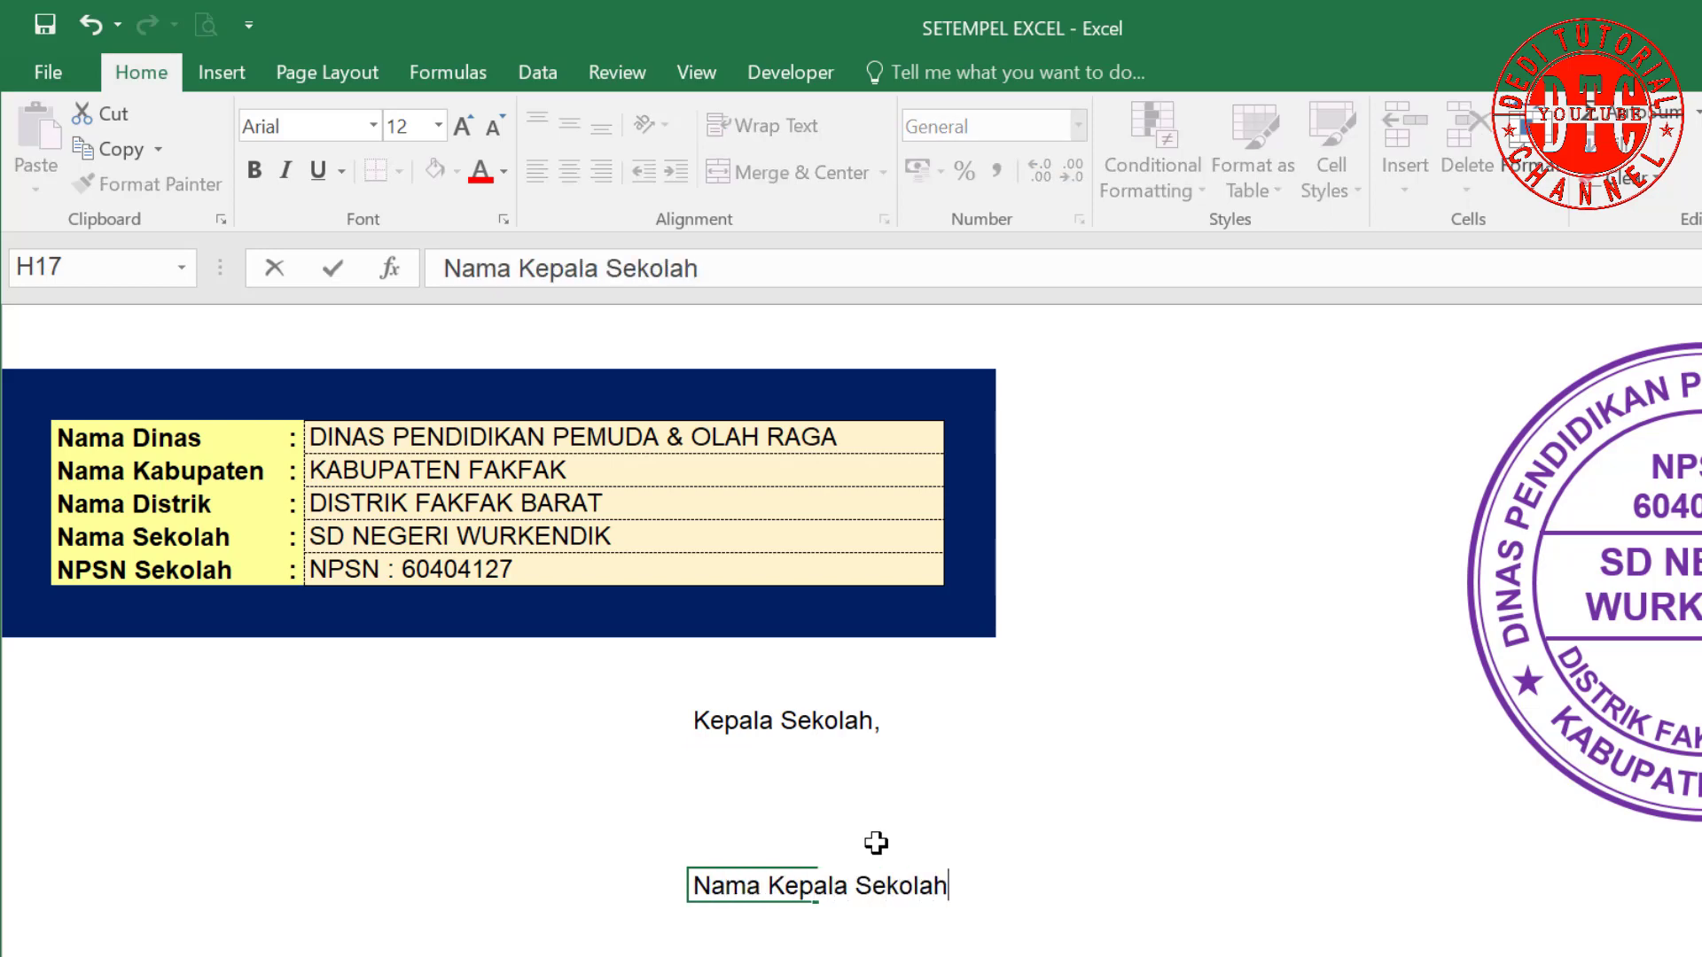
key("Return")
type("NIP. Kepsek")
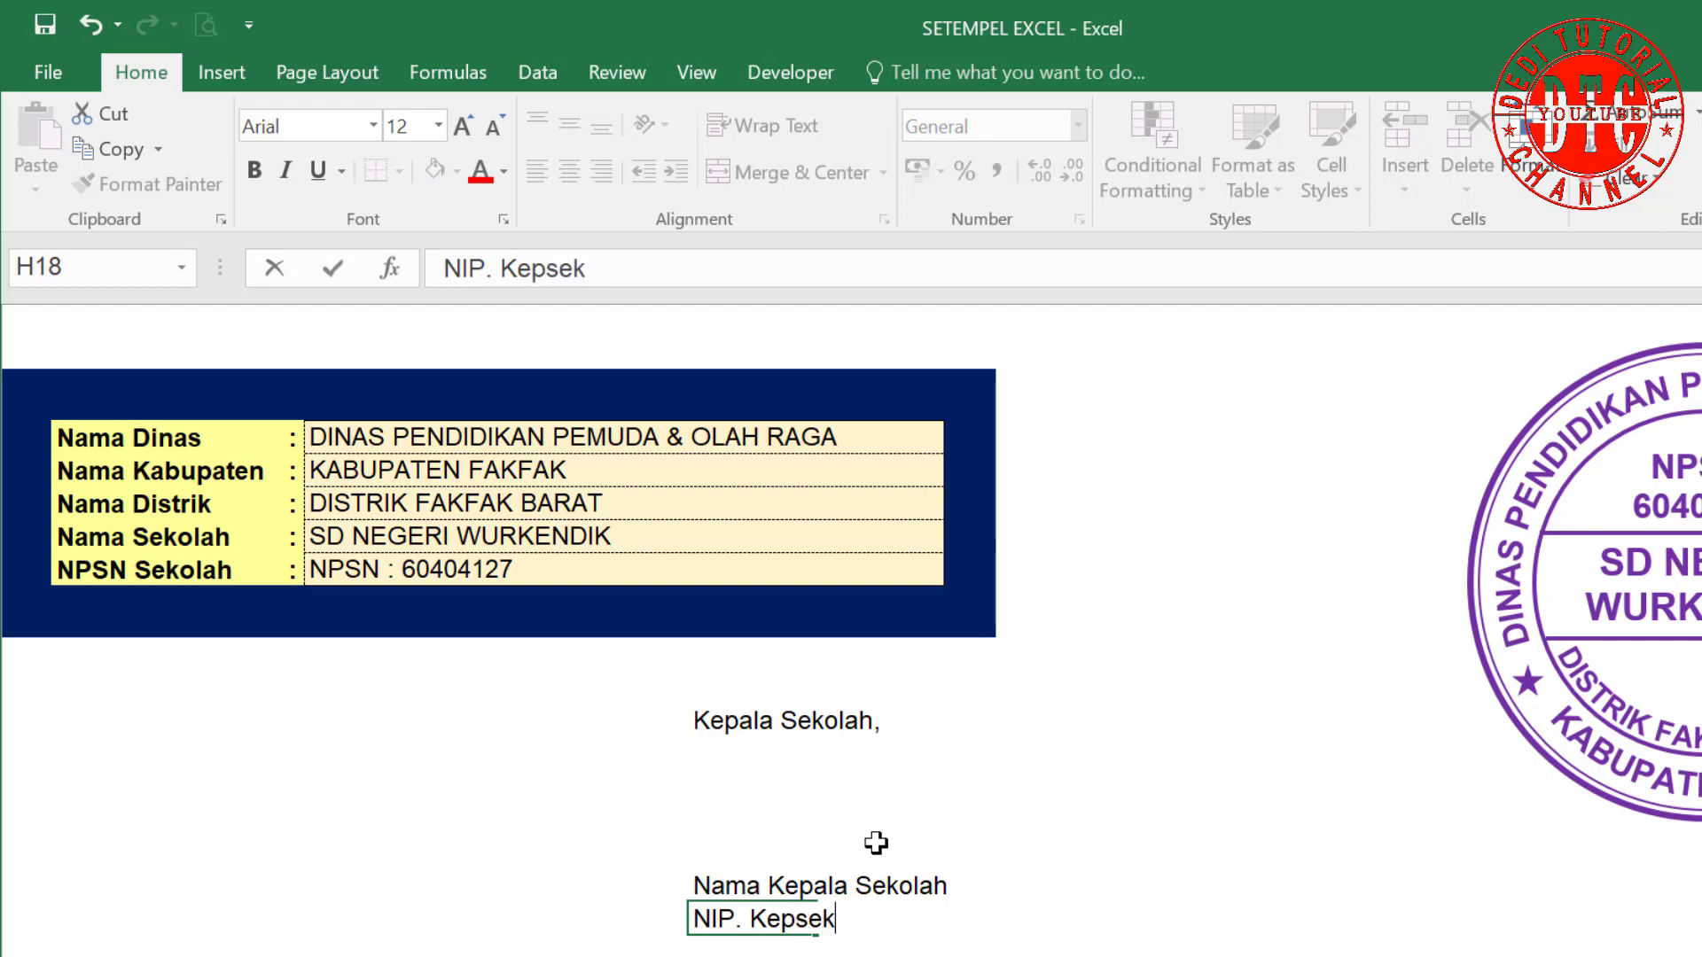
key("Return")
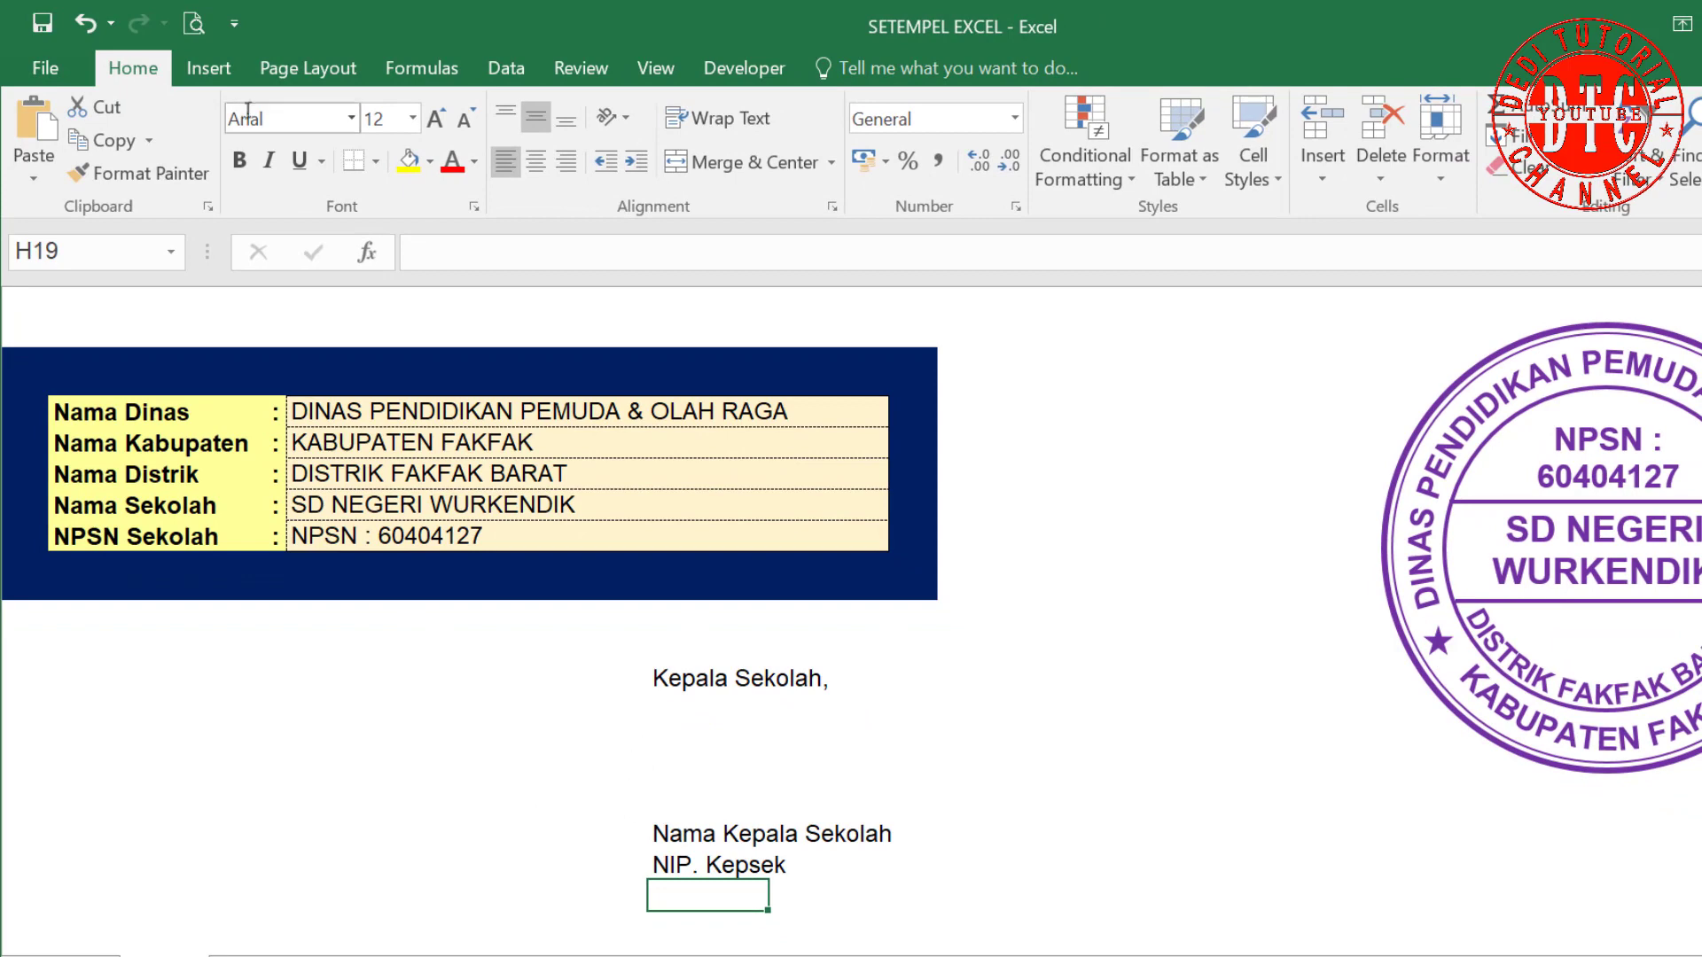
Insert the SETEMPEL picture from the Downloads folder onto the sheet.
left_click(213, 68)
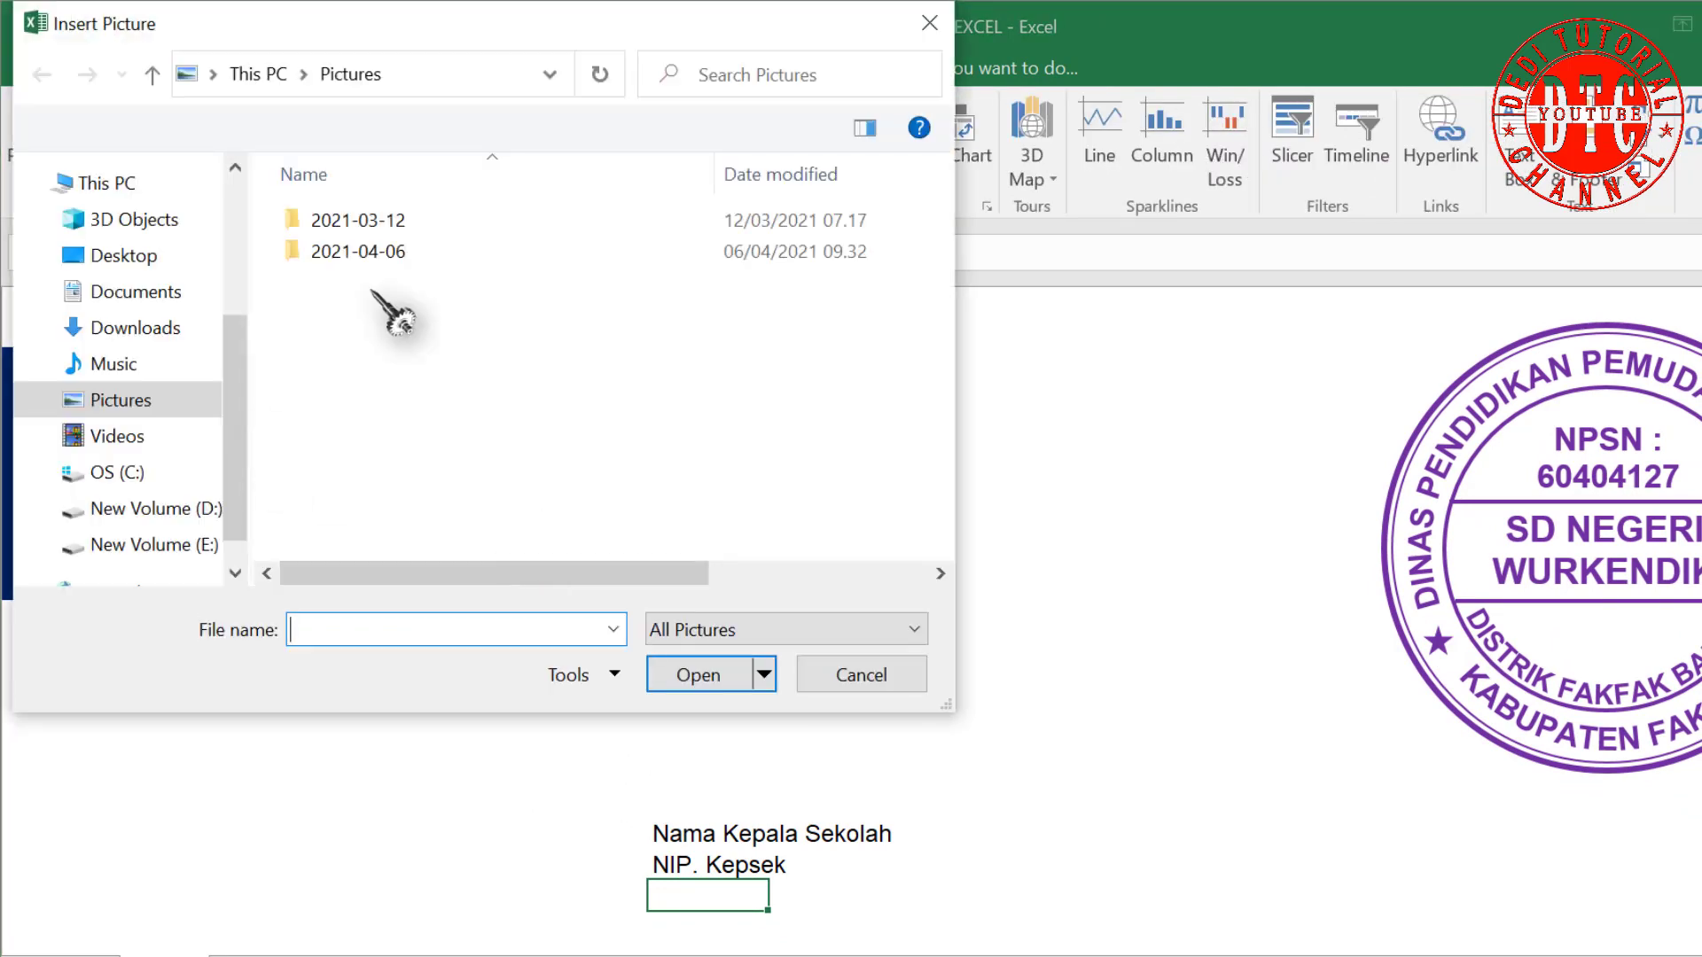
left_click(93, 336)
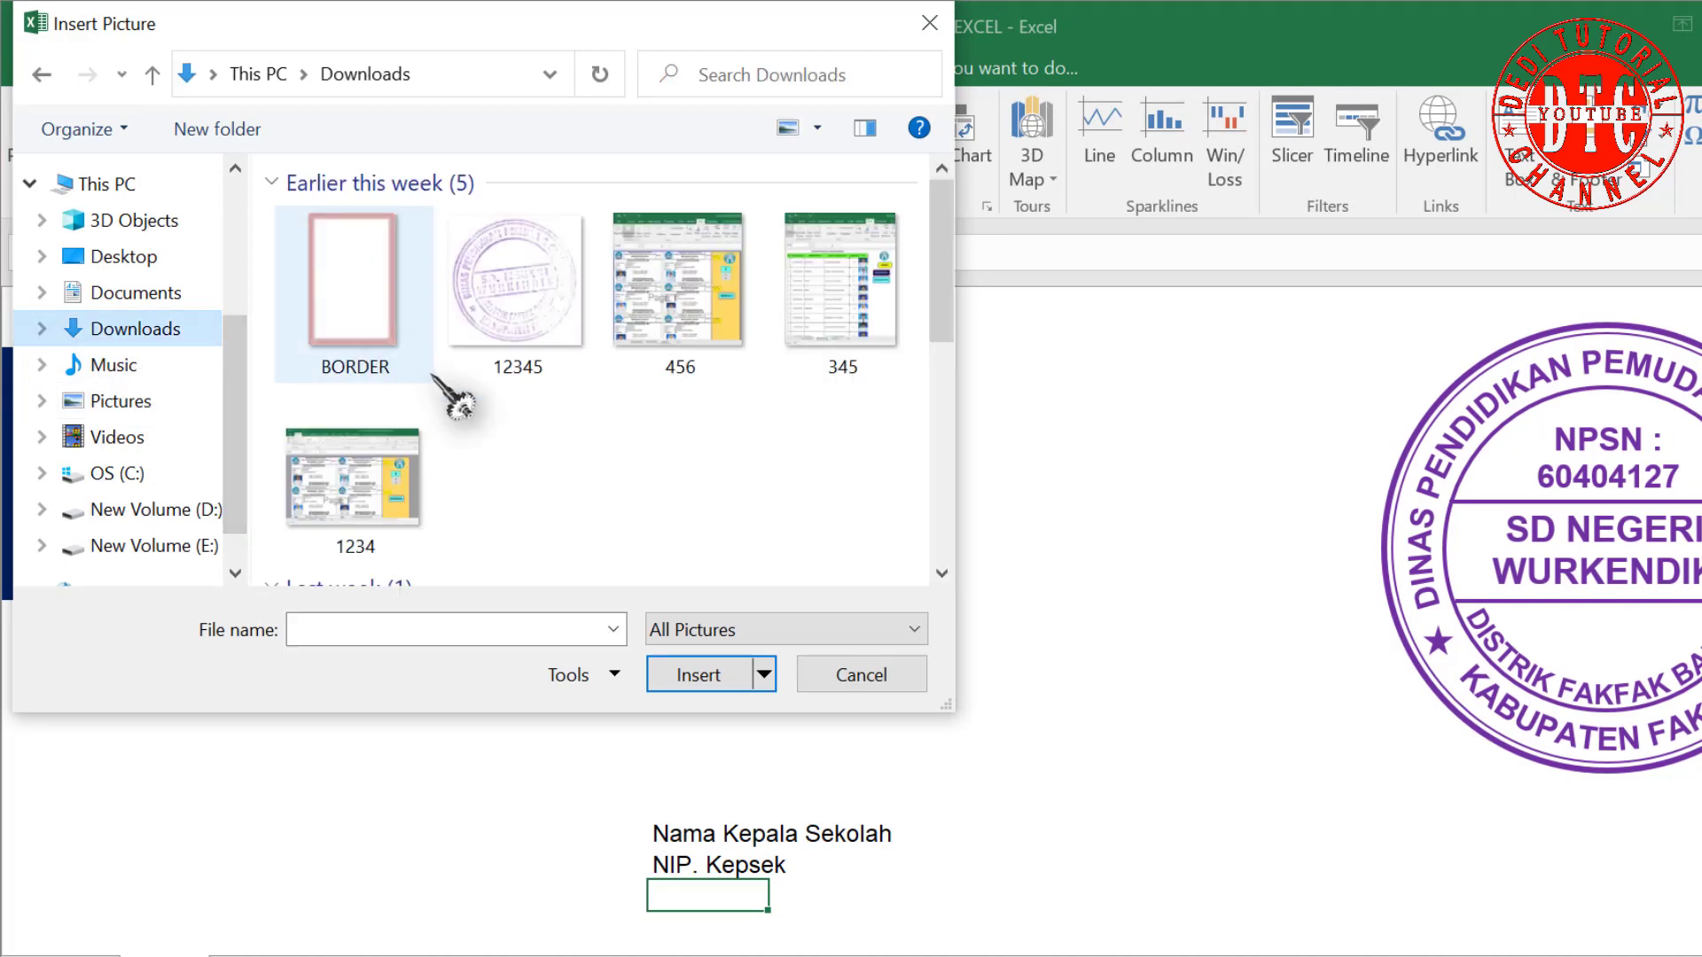
left_click(353, 294)
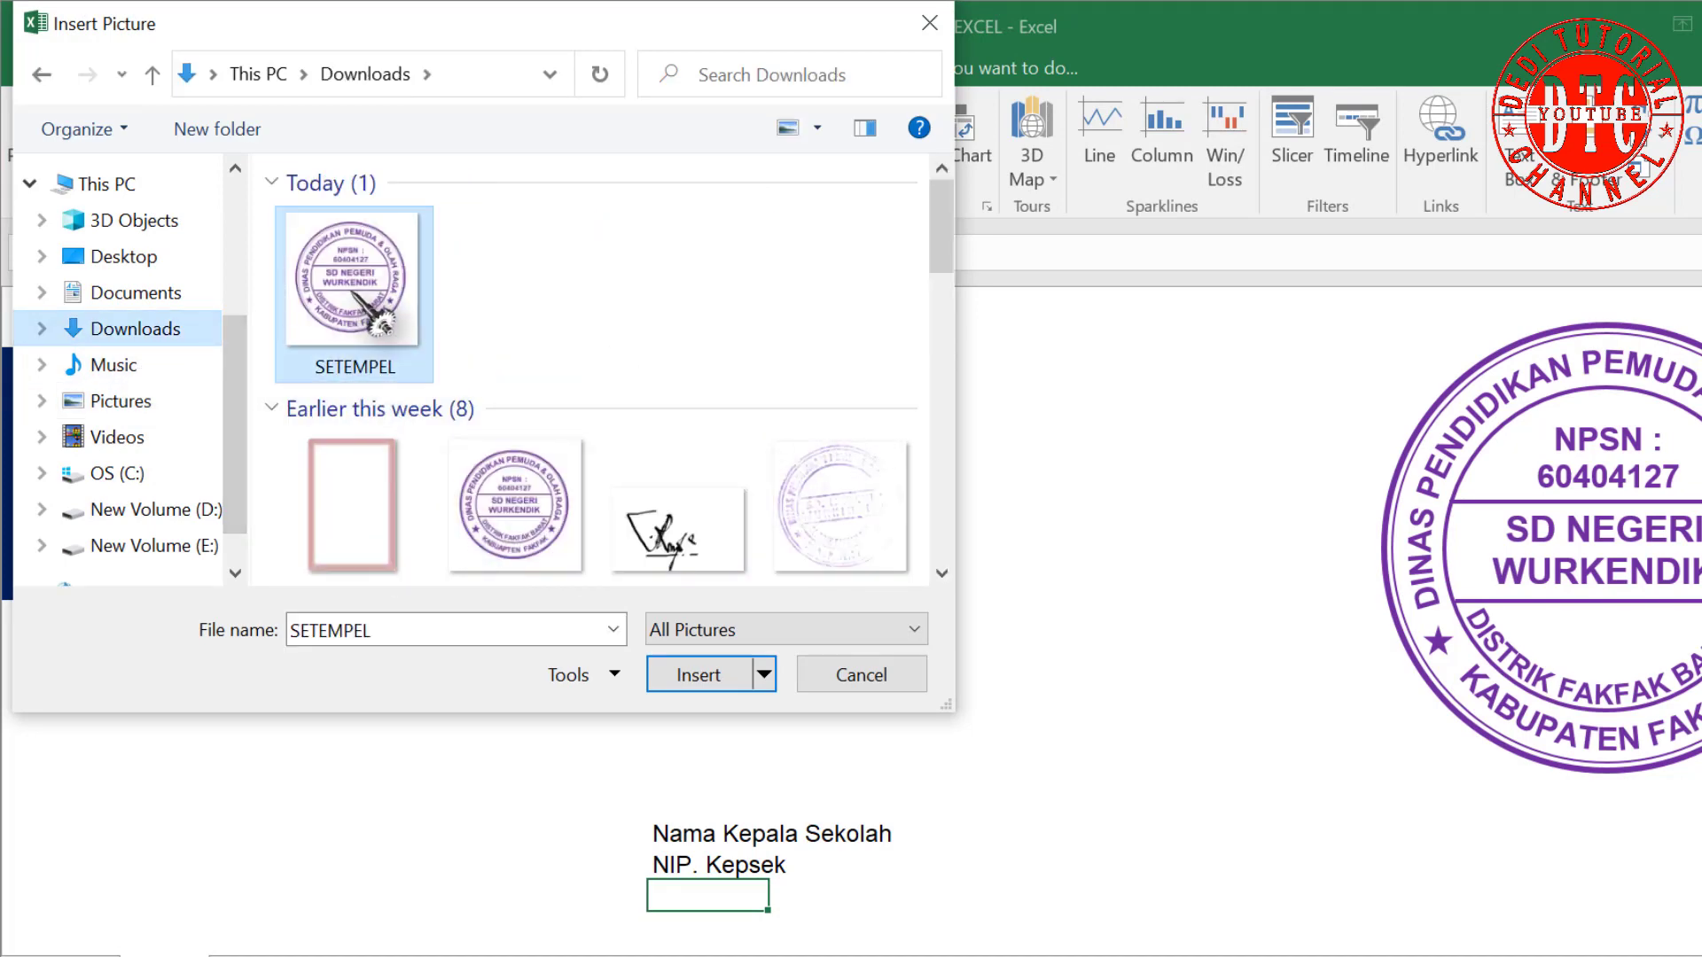
left_click(707, 678)
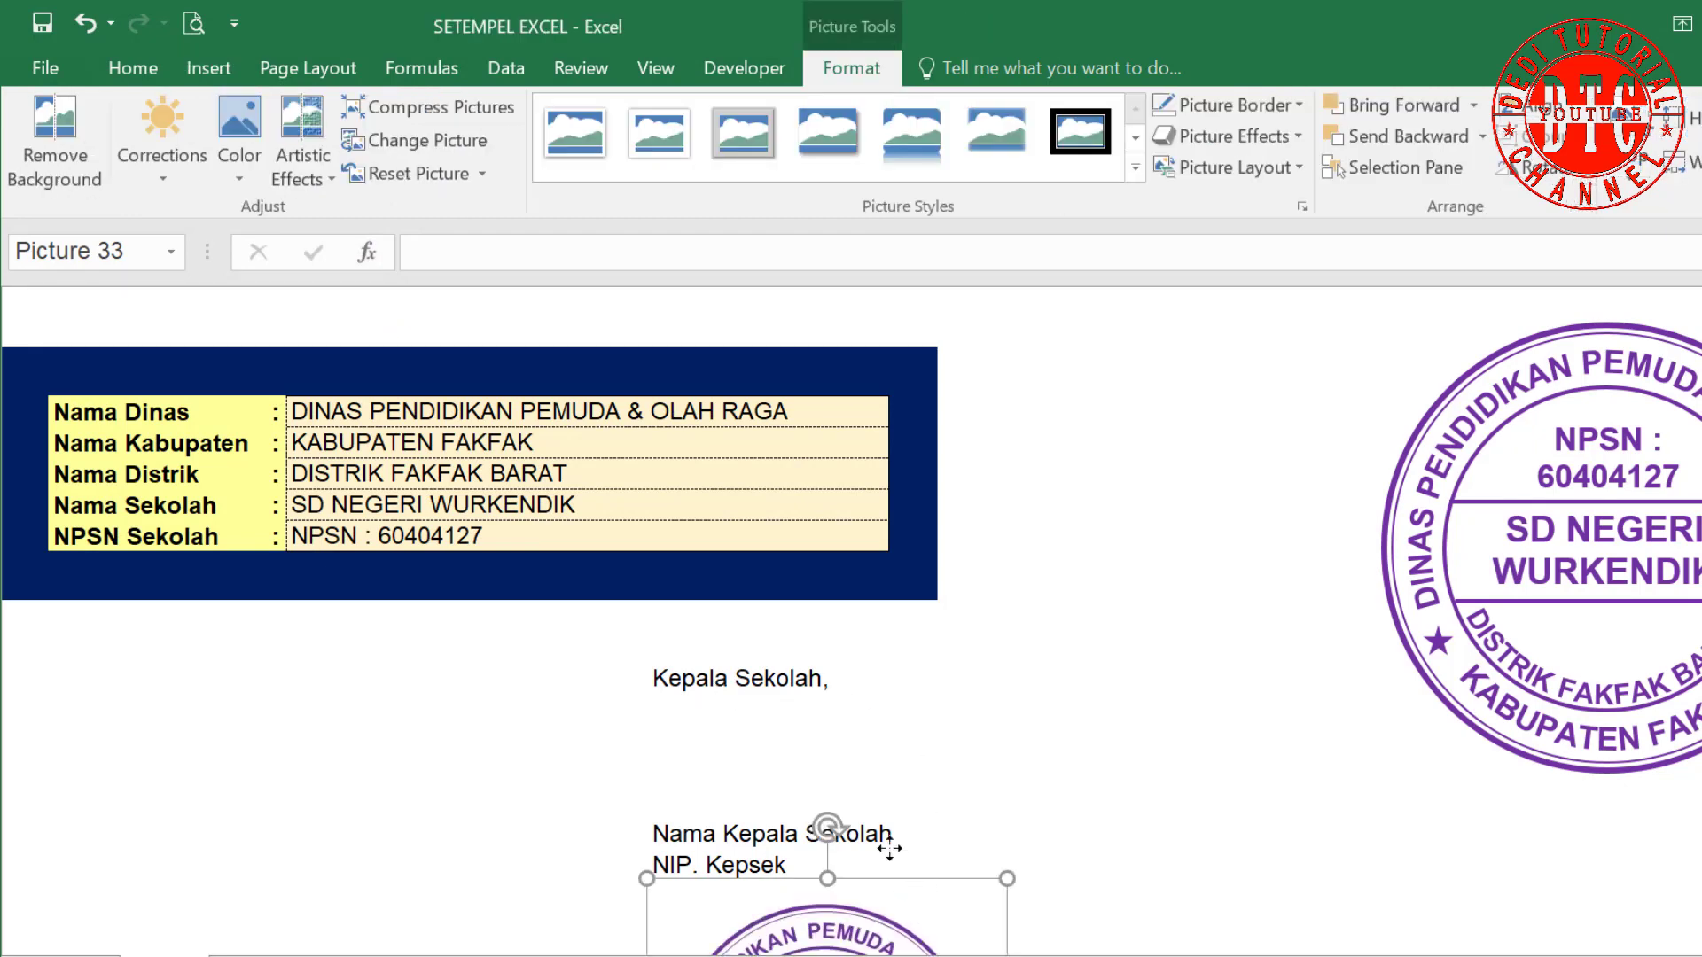
Shrink the SETEMPEL stamp over Kepala Sekolah and make its white background transparent.
left_click_drag(889, 848, 629, 582)
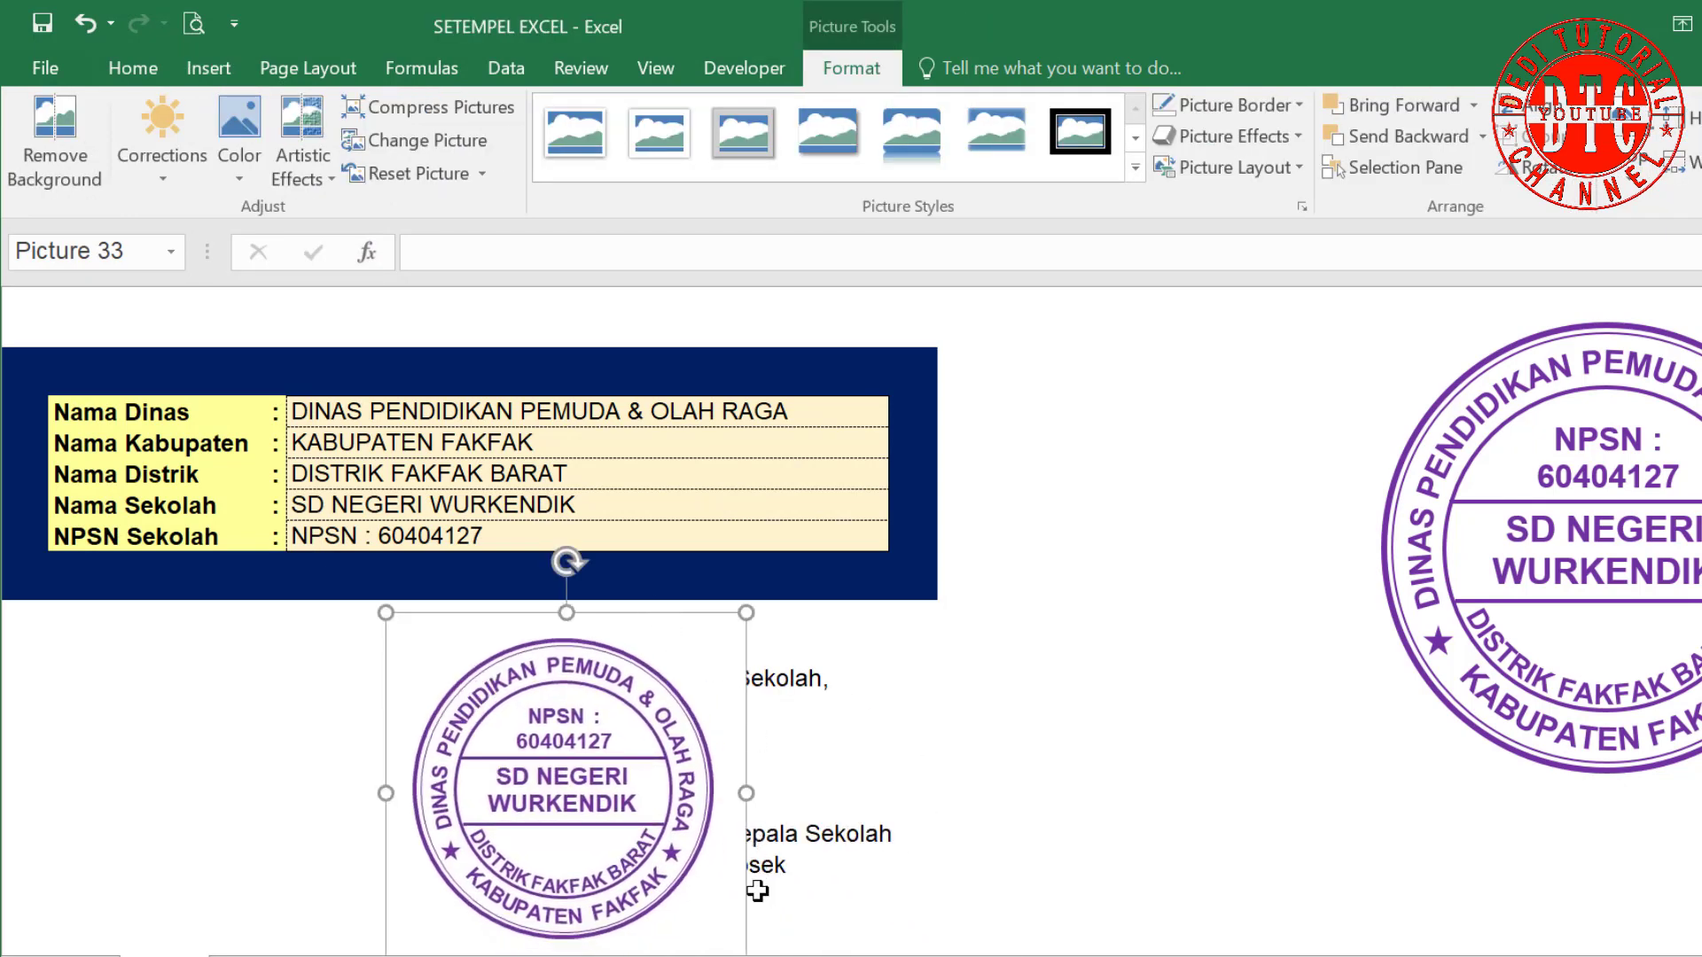
left_click_drag(745, 880, 718, 829)
mouse_move(720, 930)
left_mouse_down()
mouse_move(621, 780)
mouse_move(763, 844)
left_mouse_up()
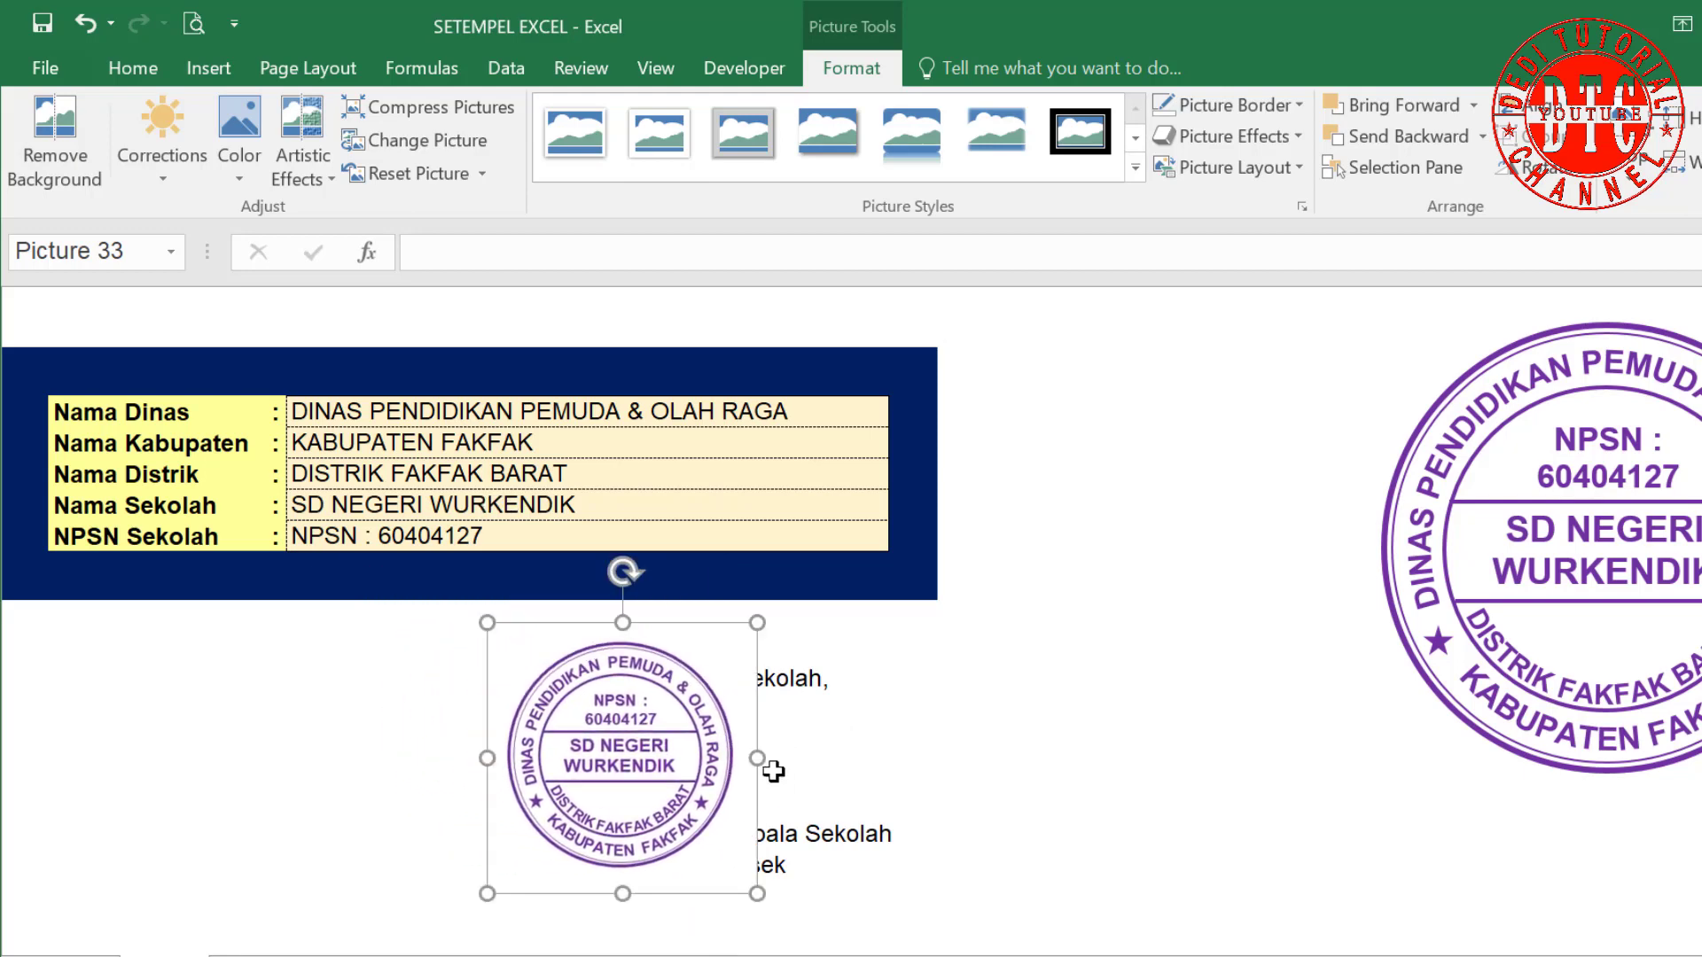
left_click(236, 175)
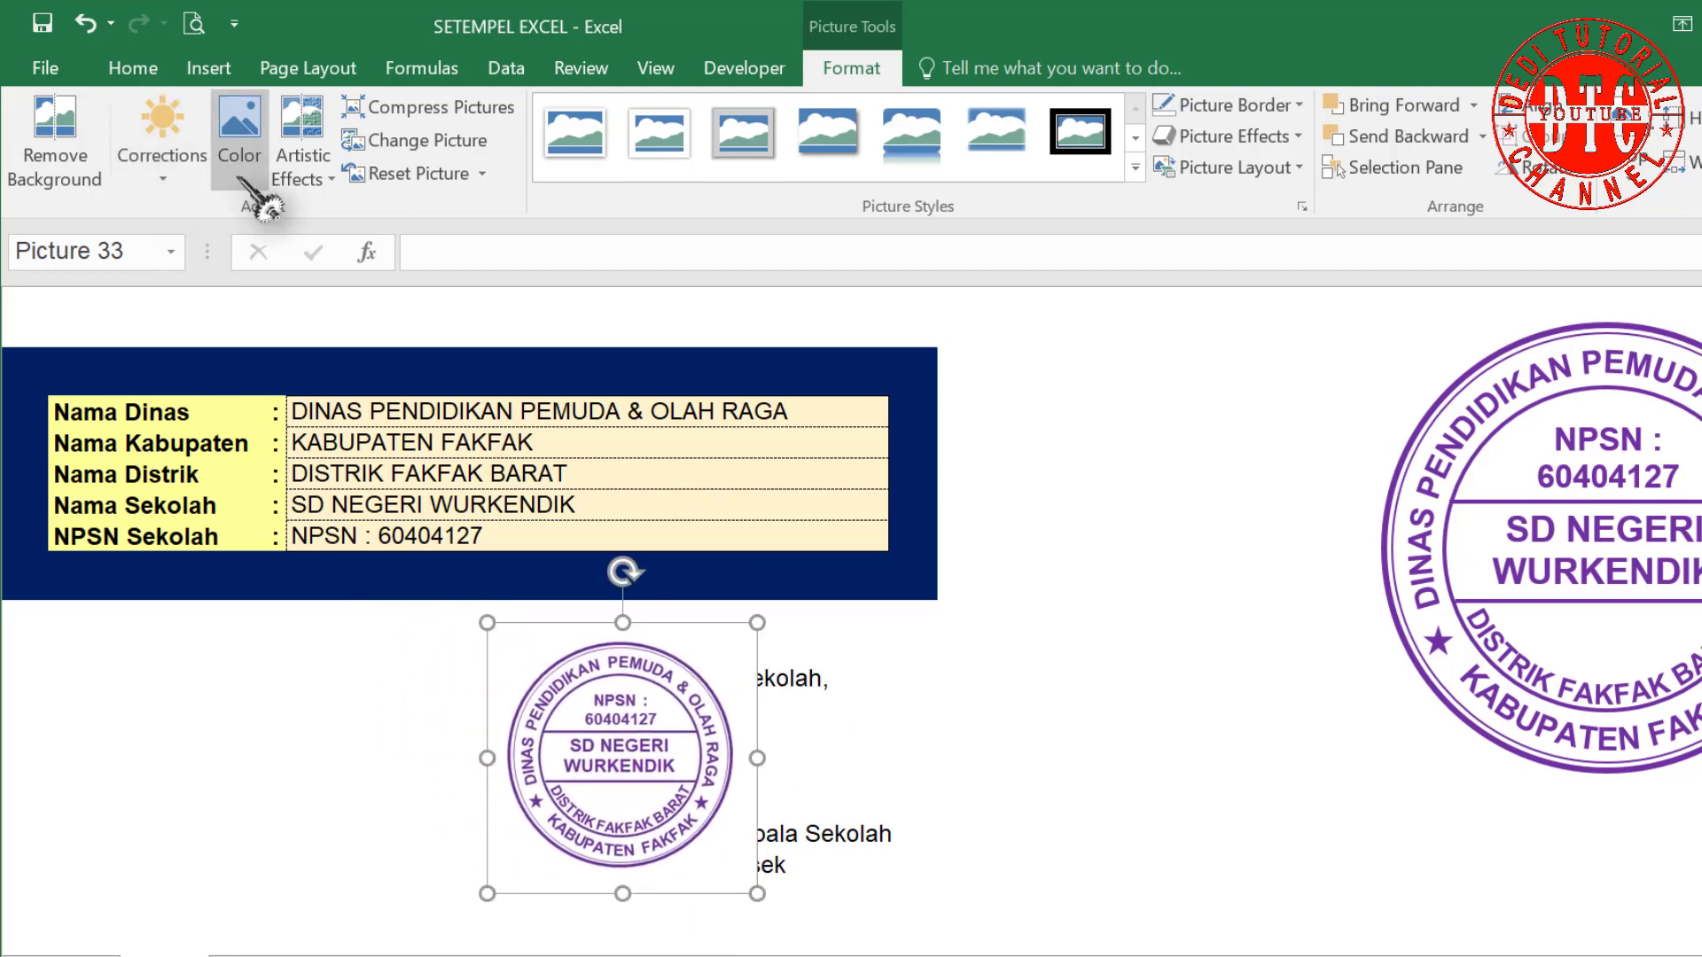
scroll(315, 753, "down", 2)
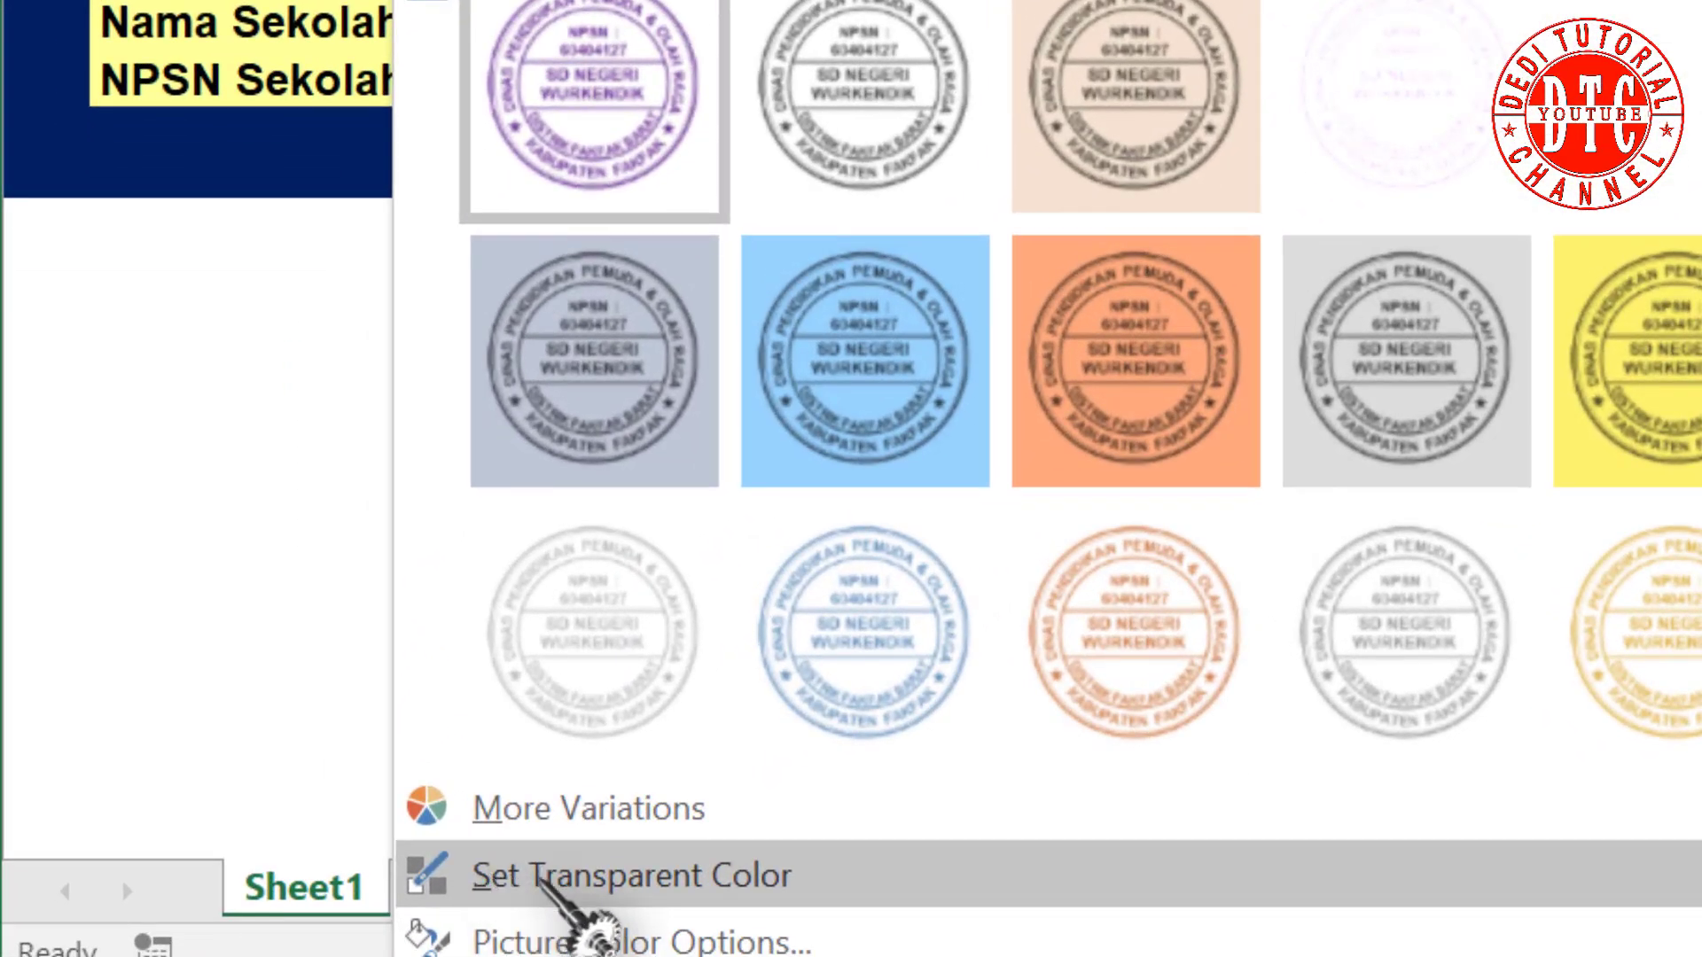
left_click(470, 879)
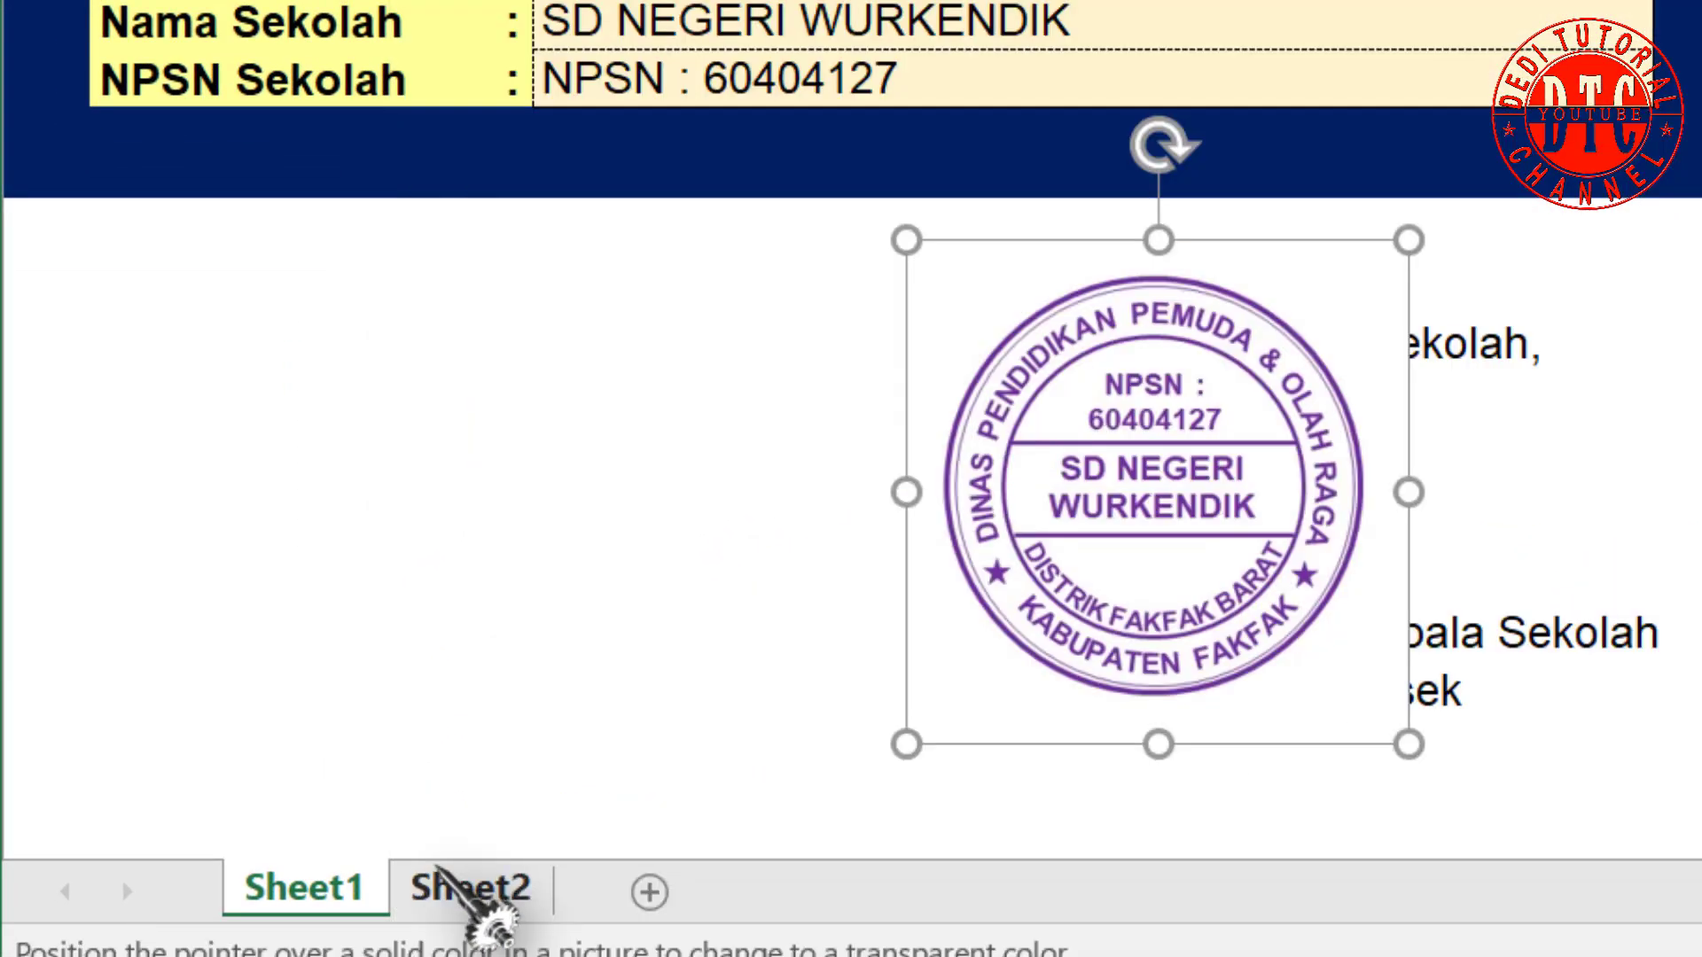
left_click(1336, 305)
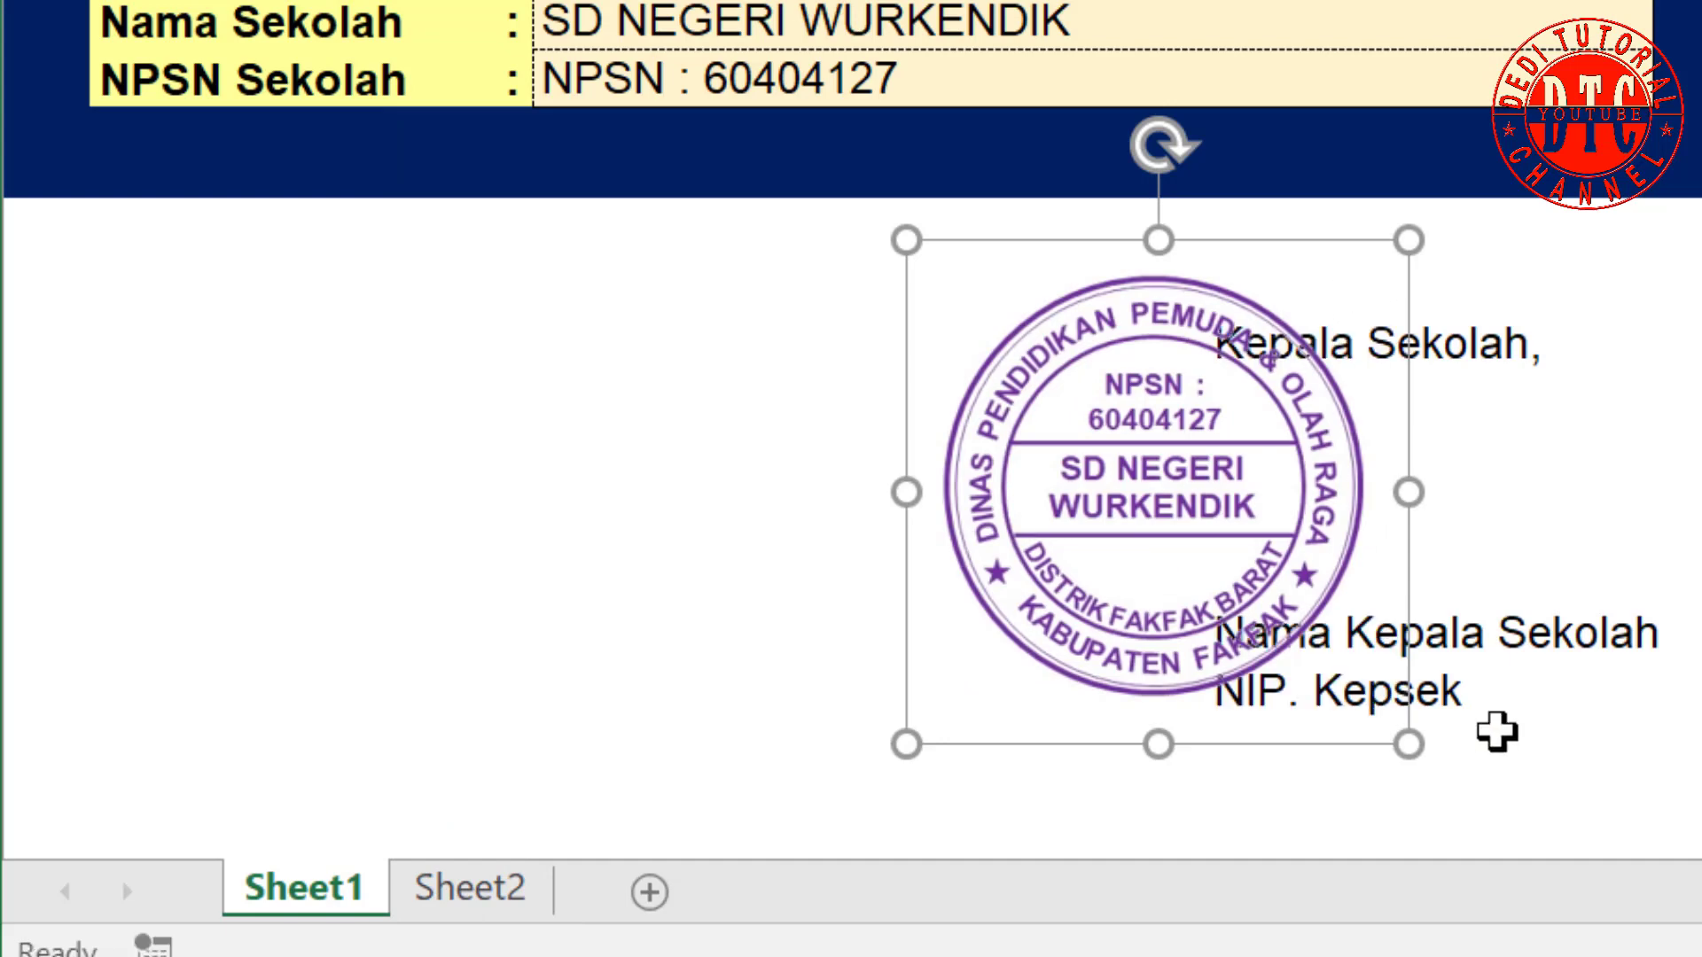
Reposition and resize the stamp beside the Kepala Sekolah heading.
left_click_drag(1425, 594, 1483, 610)
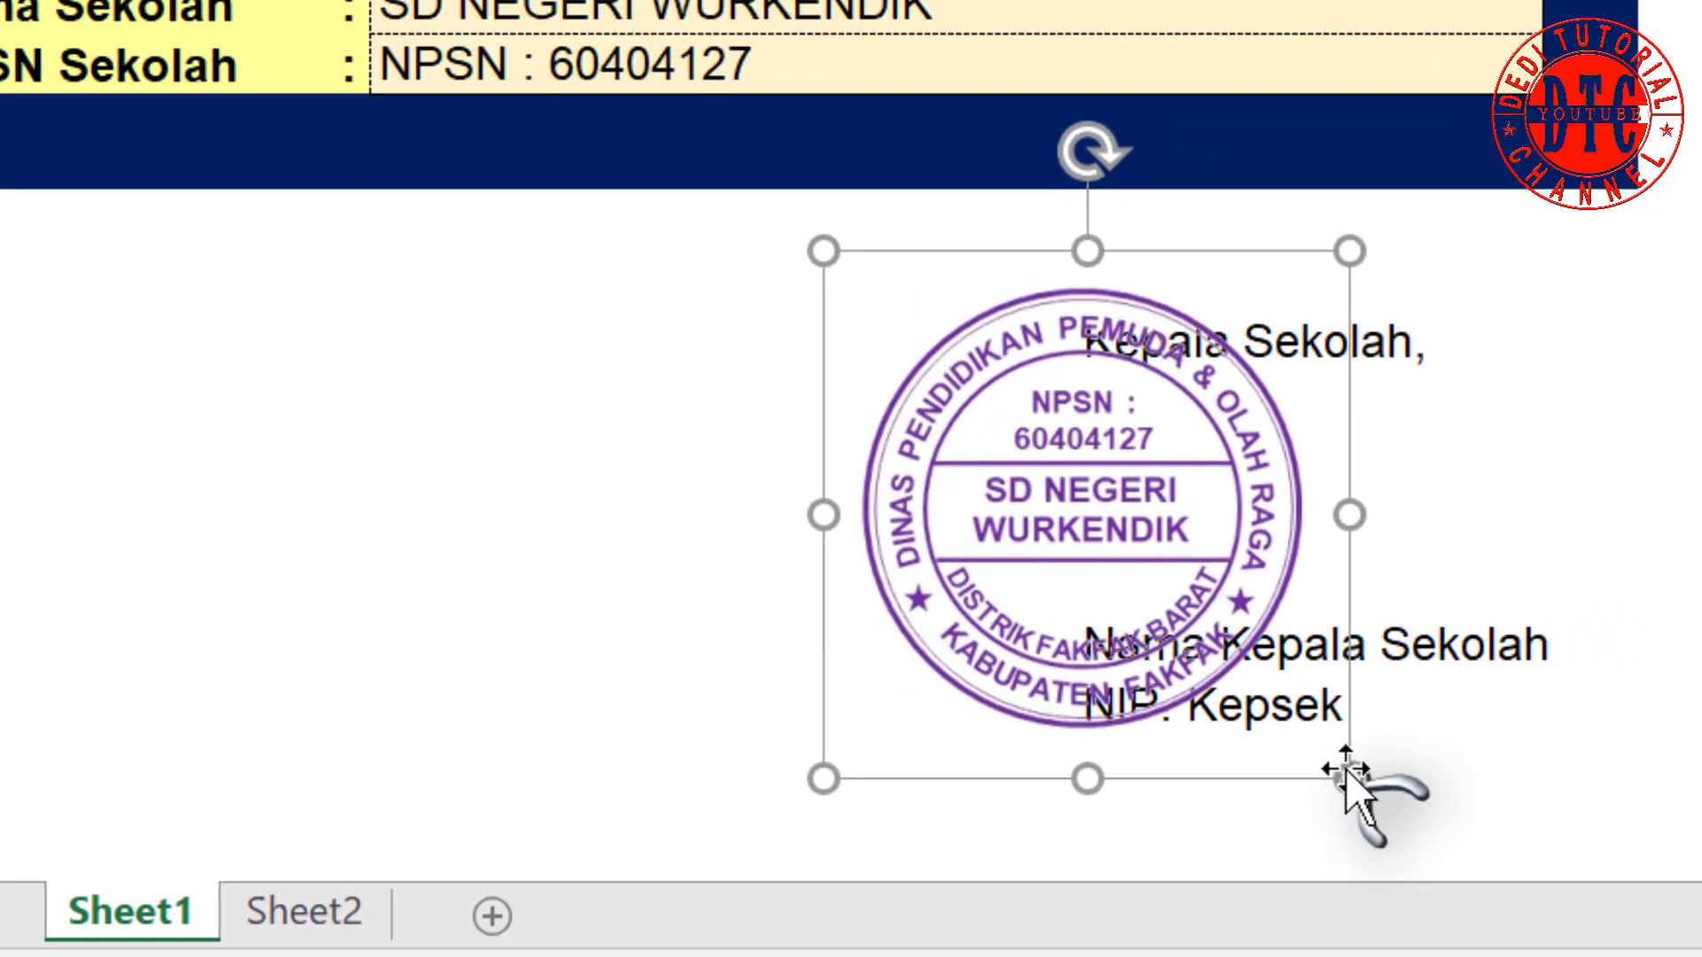
left_click_drag(1466, 755, 1398, 676)
left_click_drag(957, 736, 949, 729)
left_click_drag(952, 644, 936, 694)
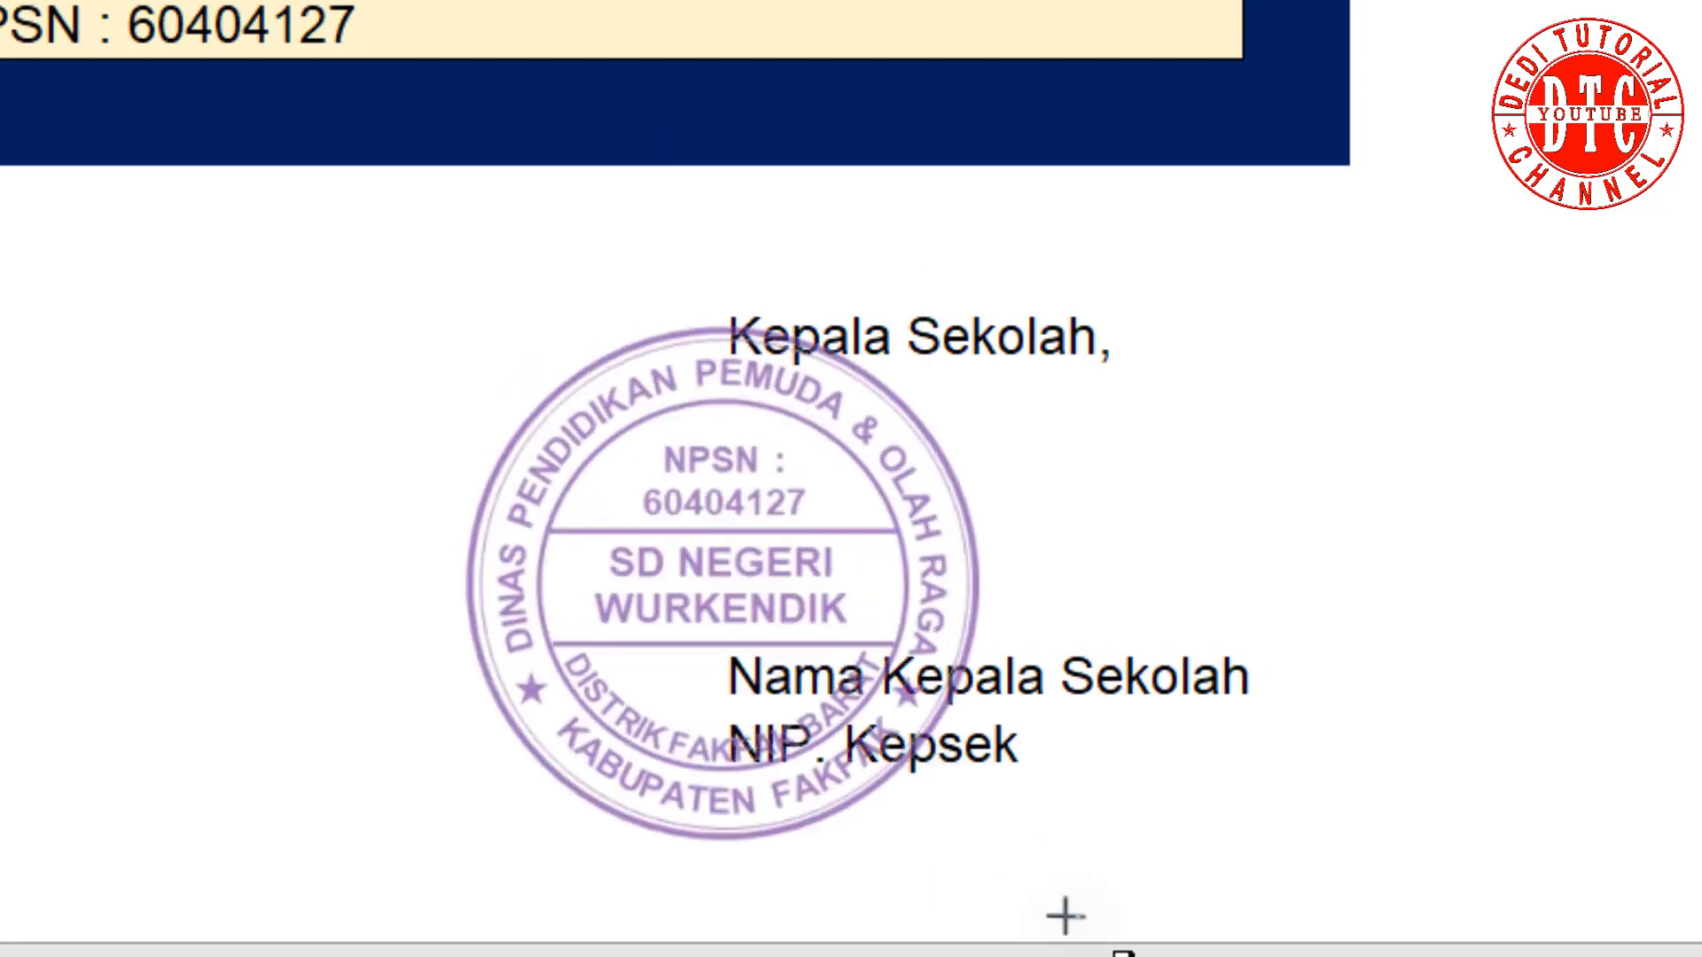
left_click_drag(906, 772, 1107, 904)
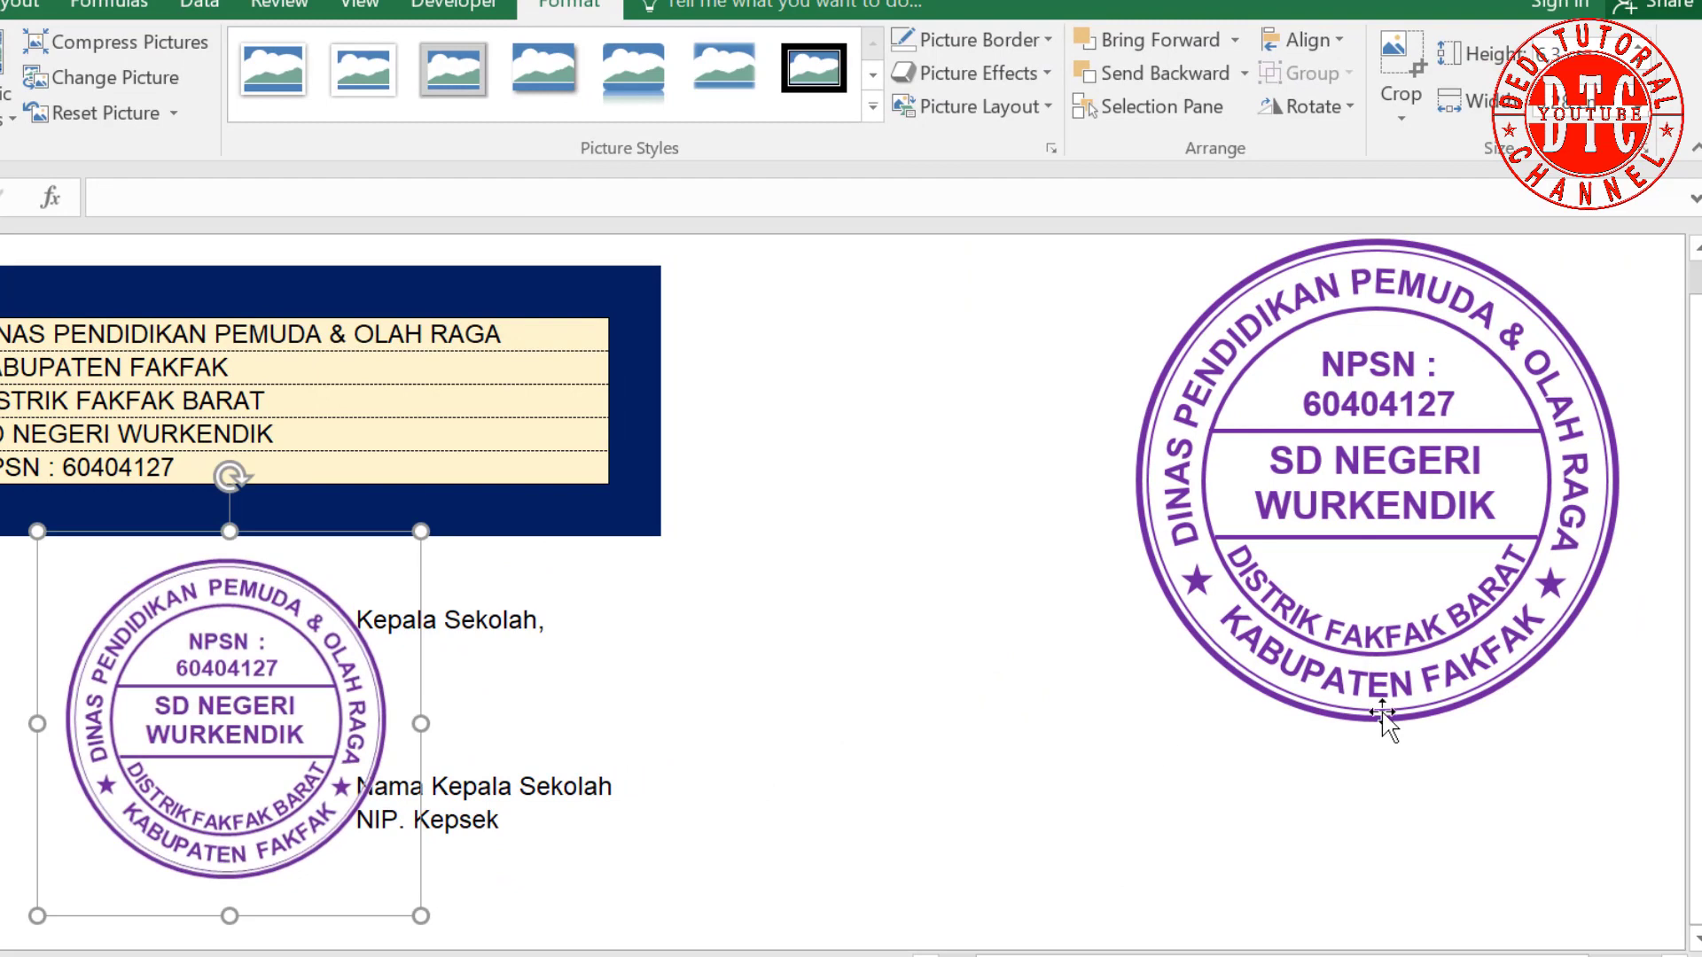
Undo an accidental resize of the large stamp and make the small stamp slightly smaller.
left_click(1371, 687)
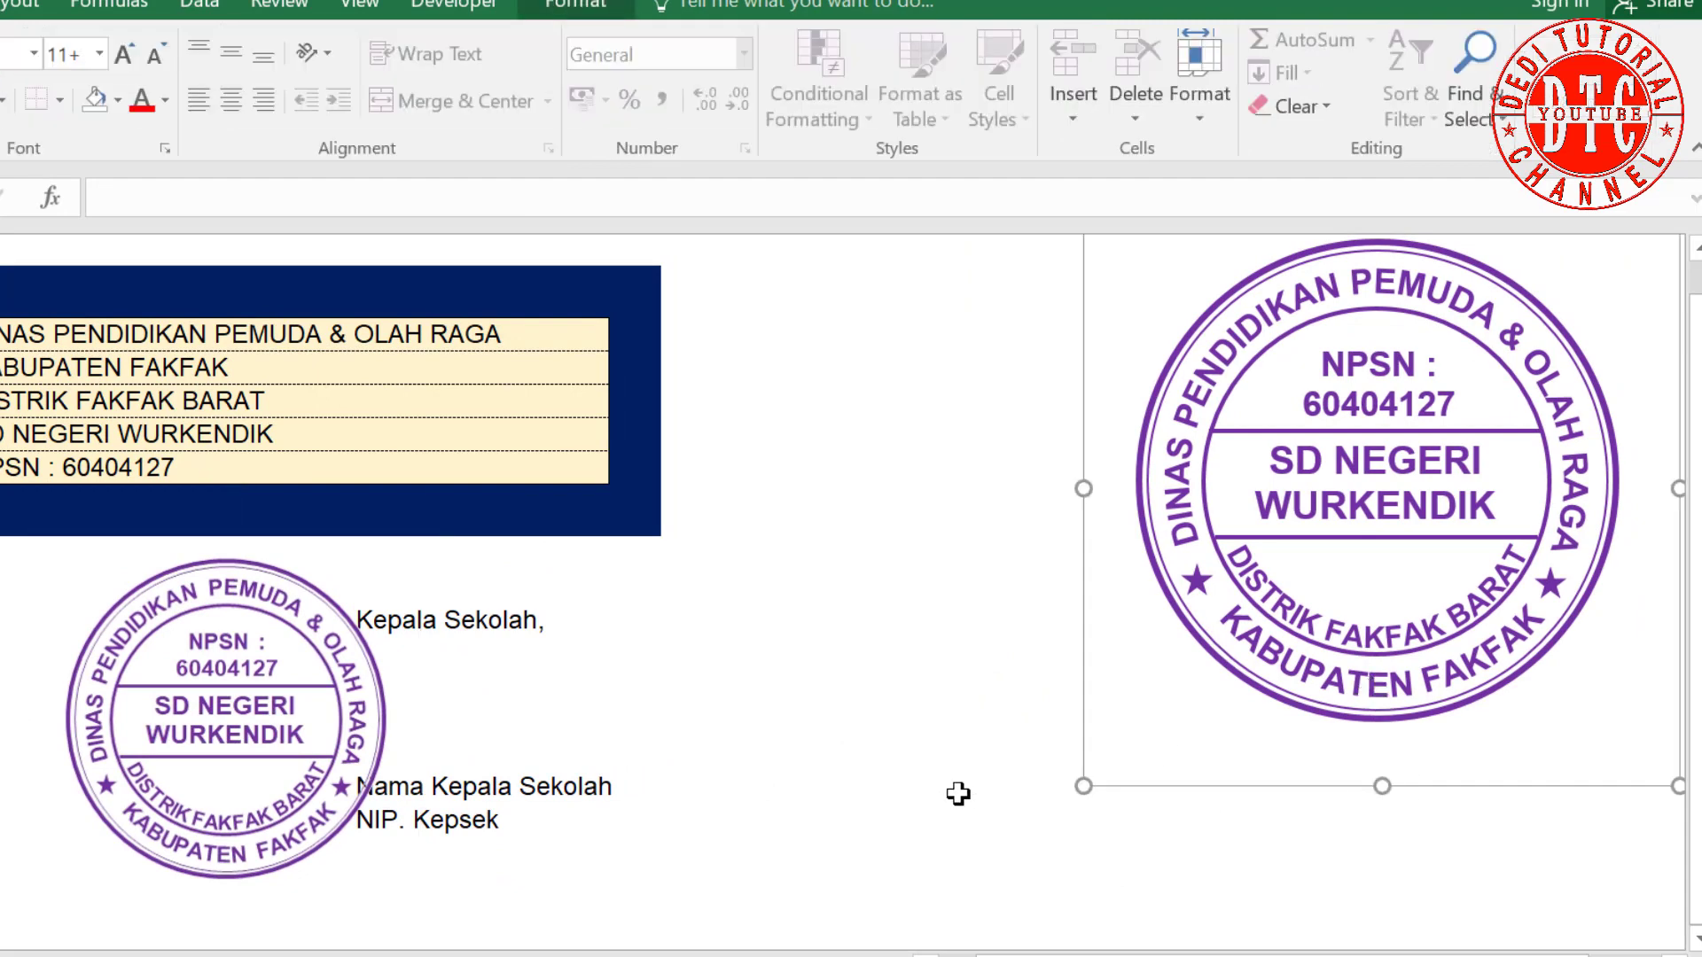
left_click_drag(1371, 687, 1114, 729)
left_click_drag(1422, 828, 1335, 768)
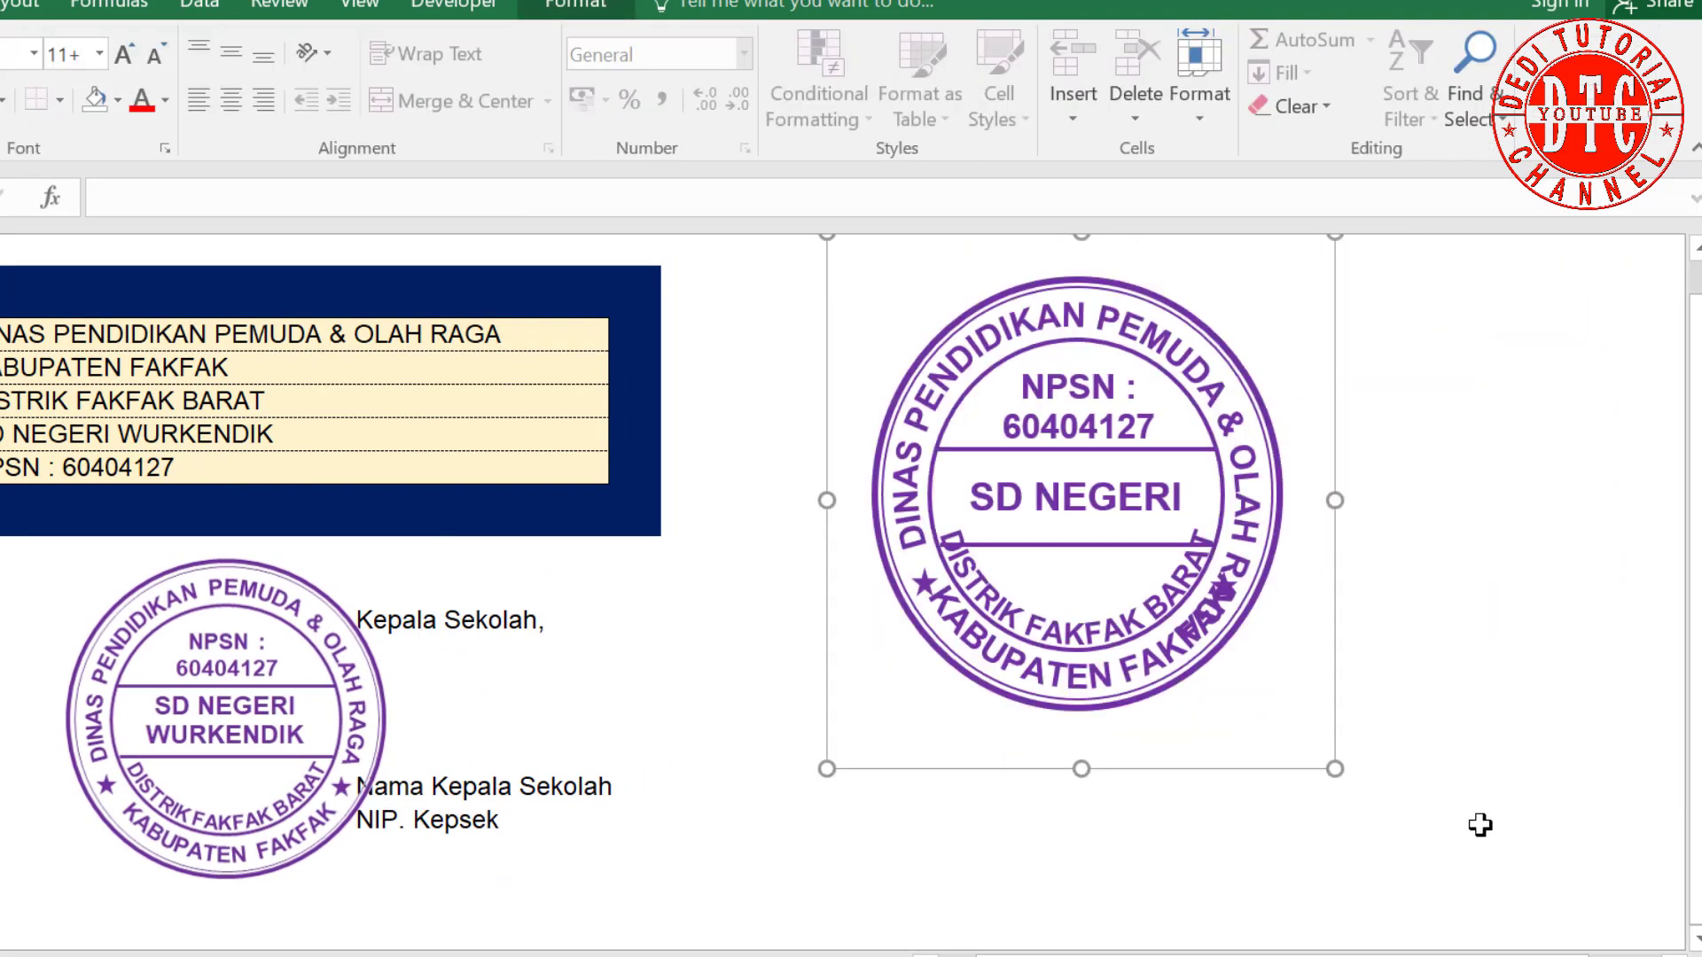
key("ctrl+z")
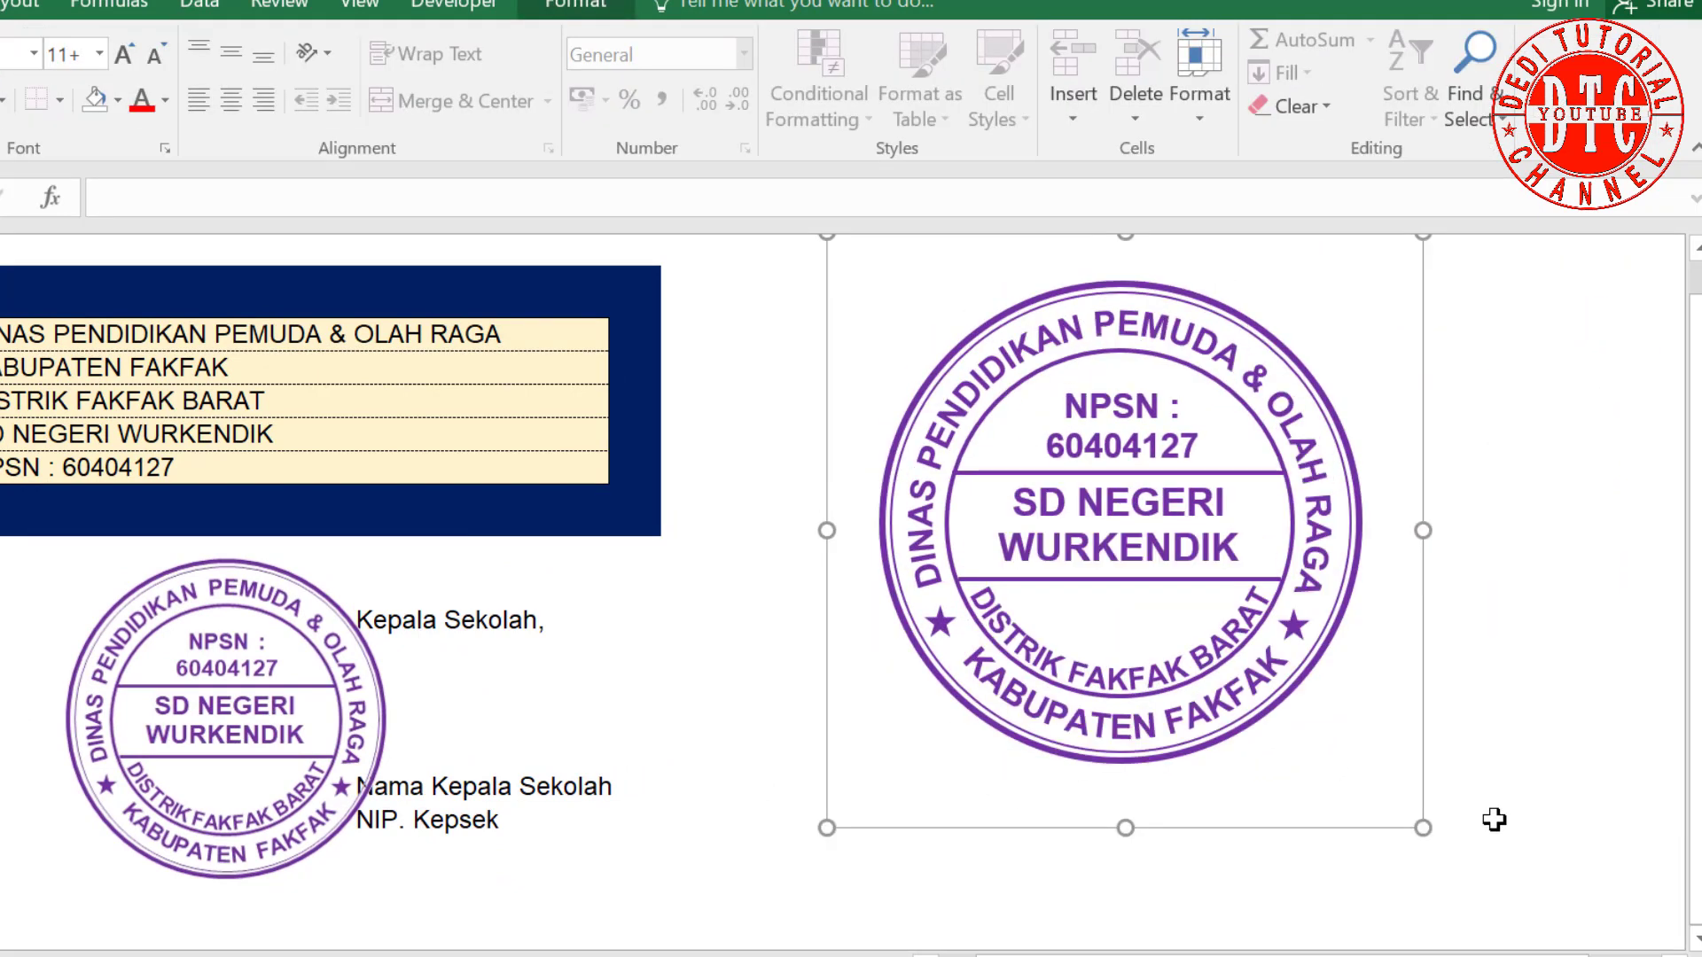
left_click(410, 896)
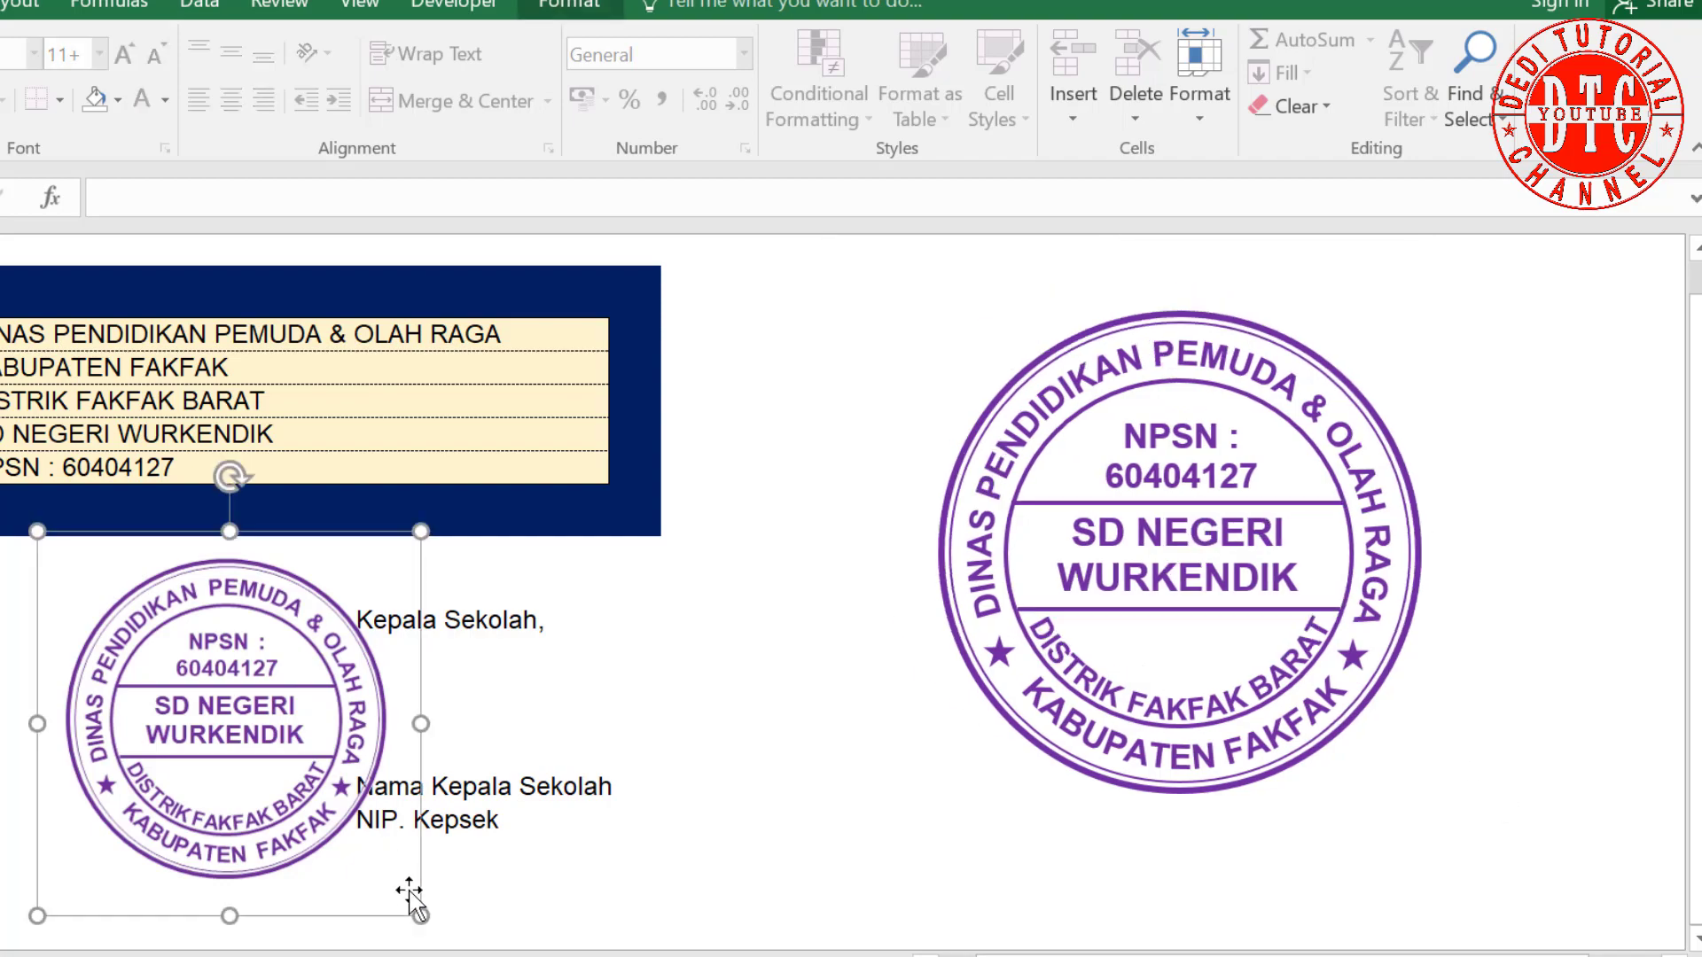
mouse_move(420, 916)
left_mouse_down()
mouse_move(354, 860)
mouse_move(427, 856)
left_mouse_up()
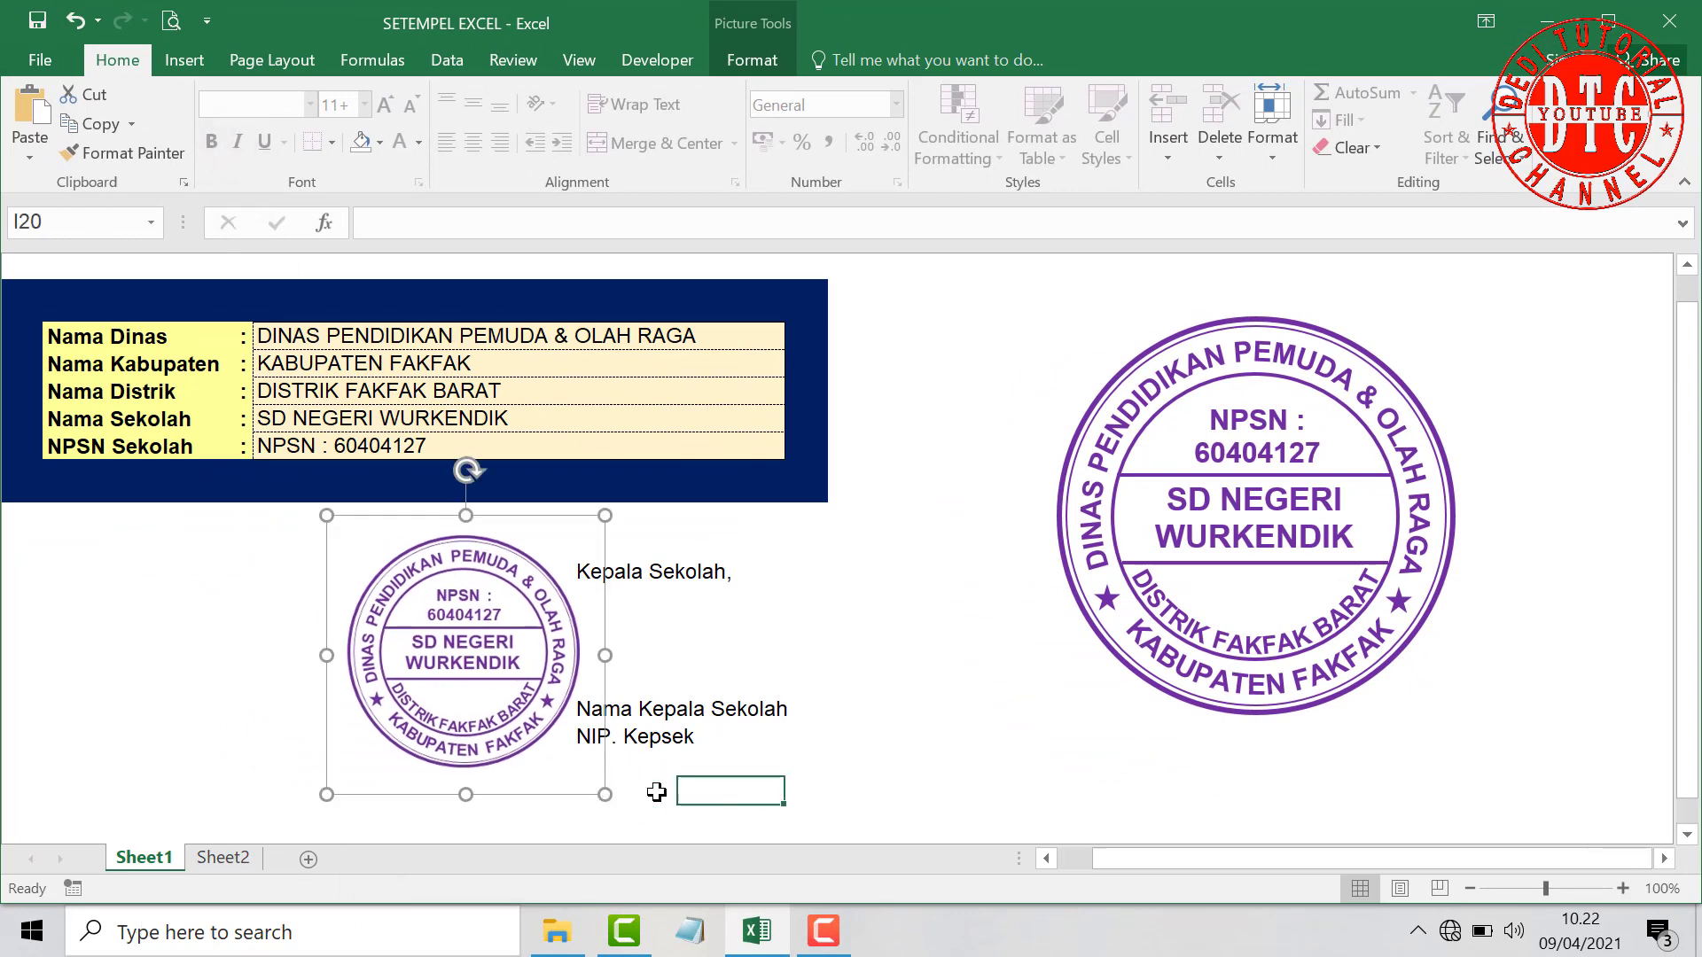
key("Escape")
Start a new Paint image with an enlarged canvas and the calligraphy brush selected.
left_click(30, 931)
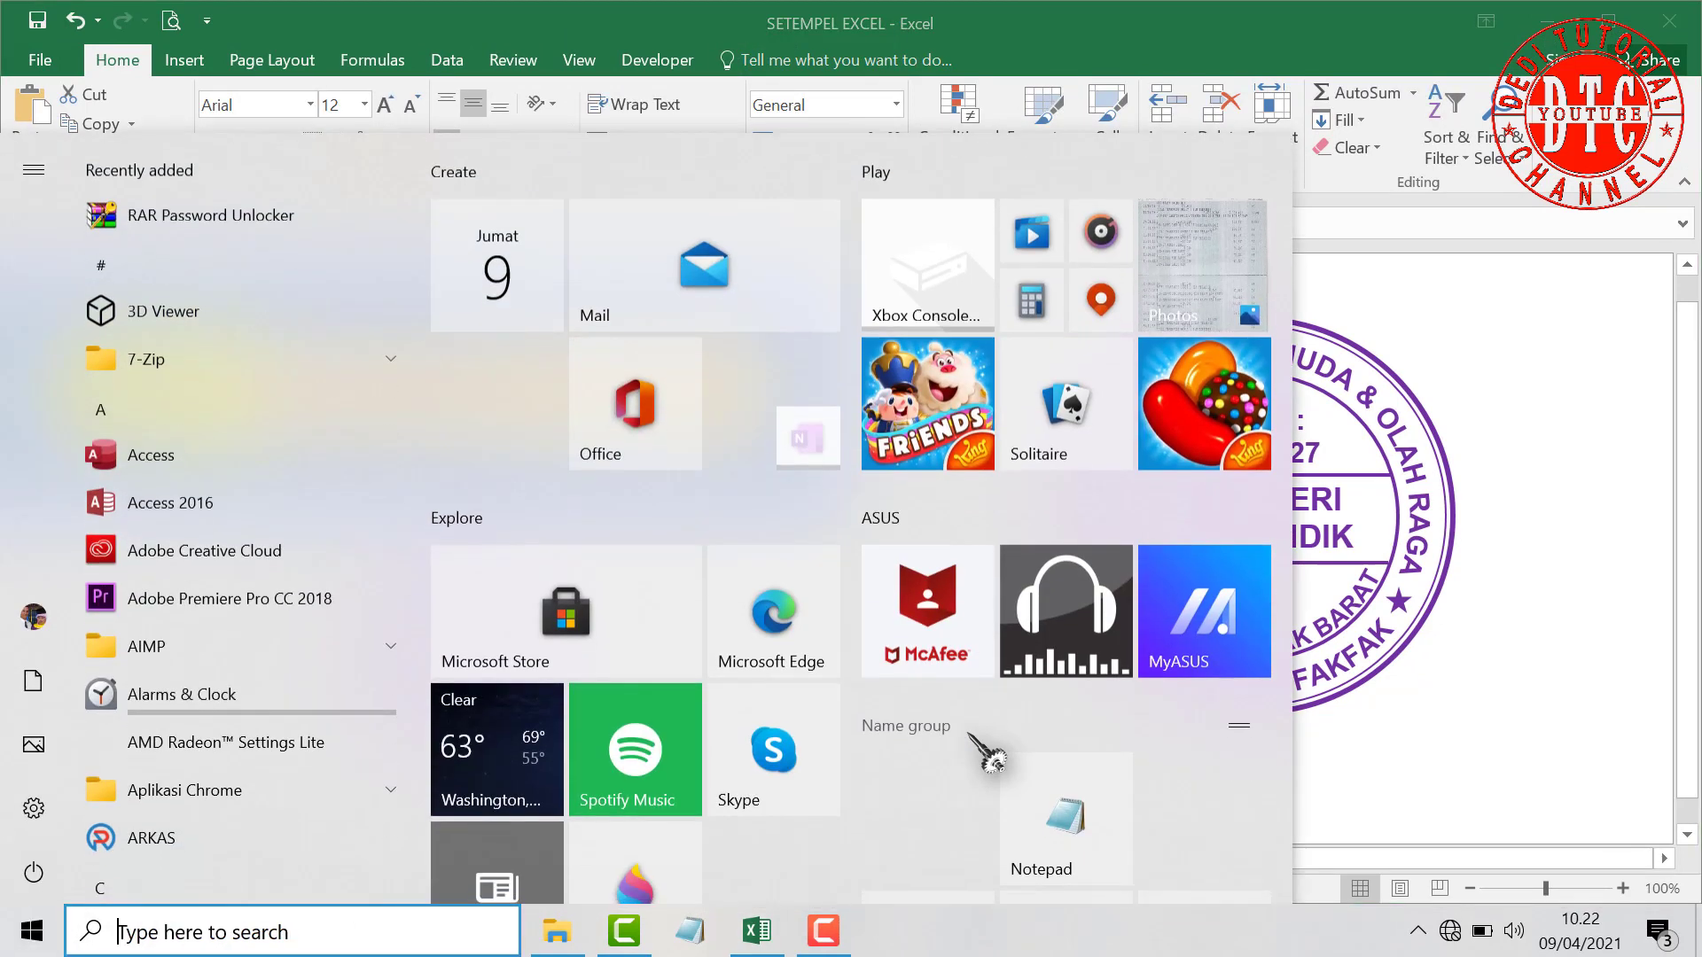
scroll(991, 753, "down", 3)
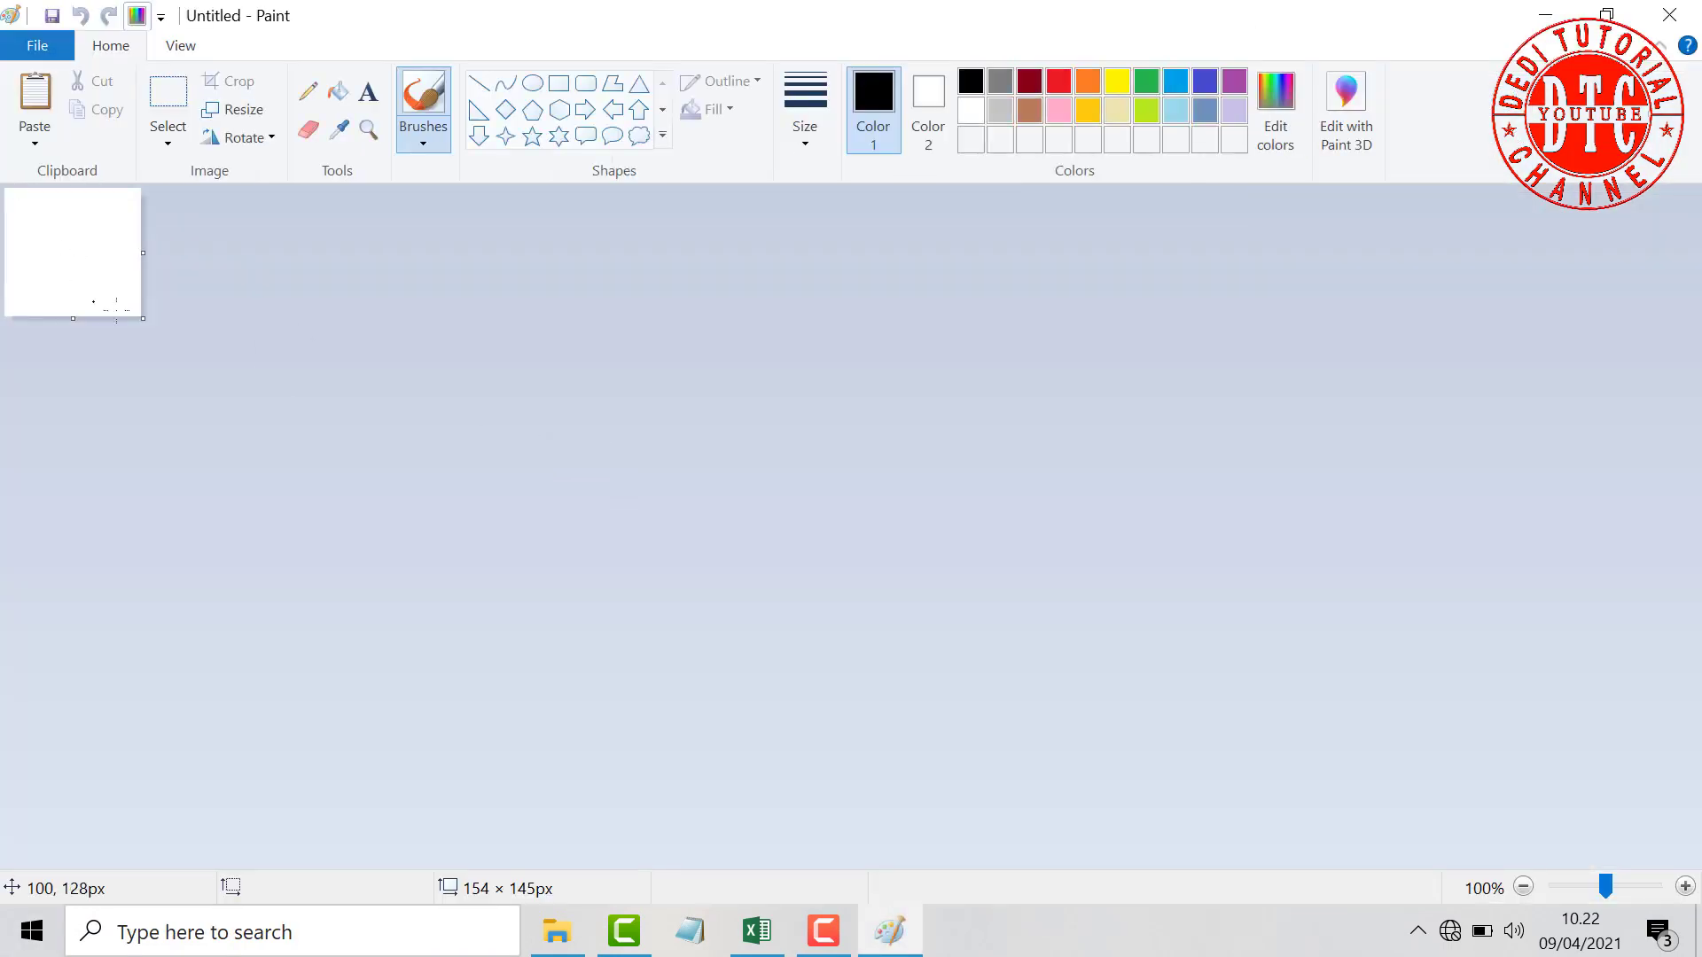
left_click_drag(141, 319, 537, 496)
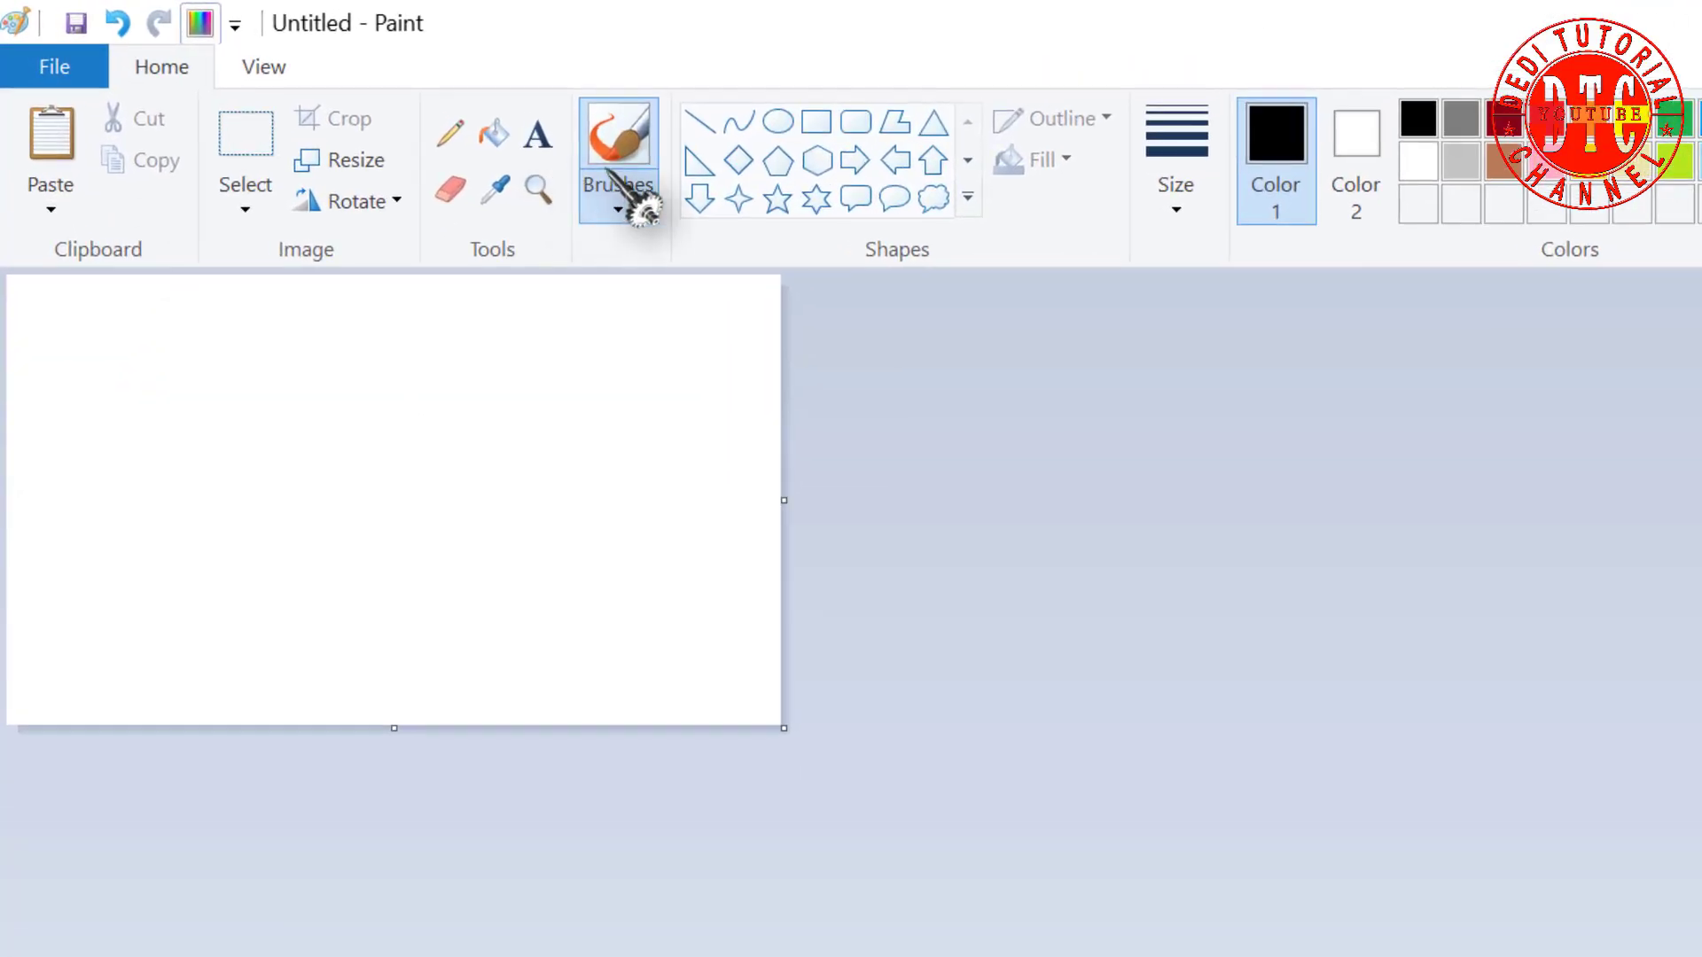
left_click(626, 211)
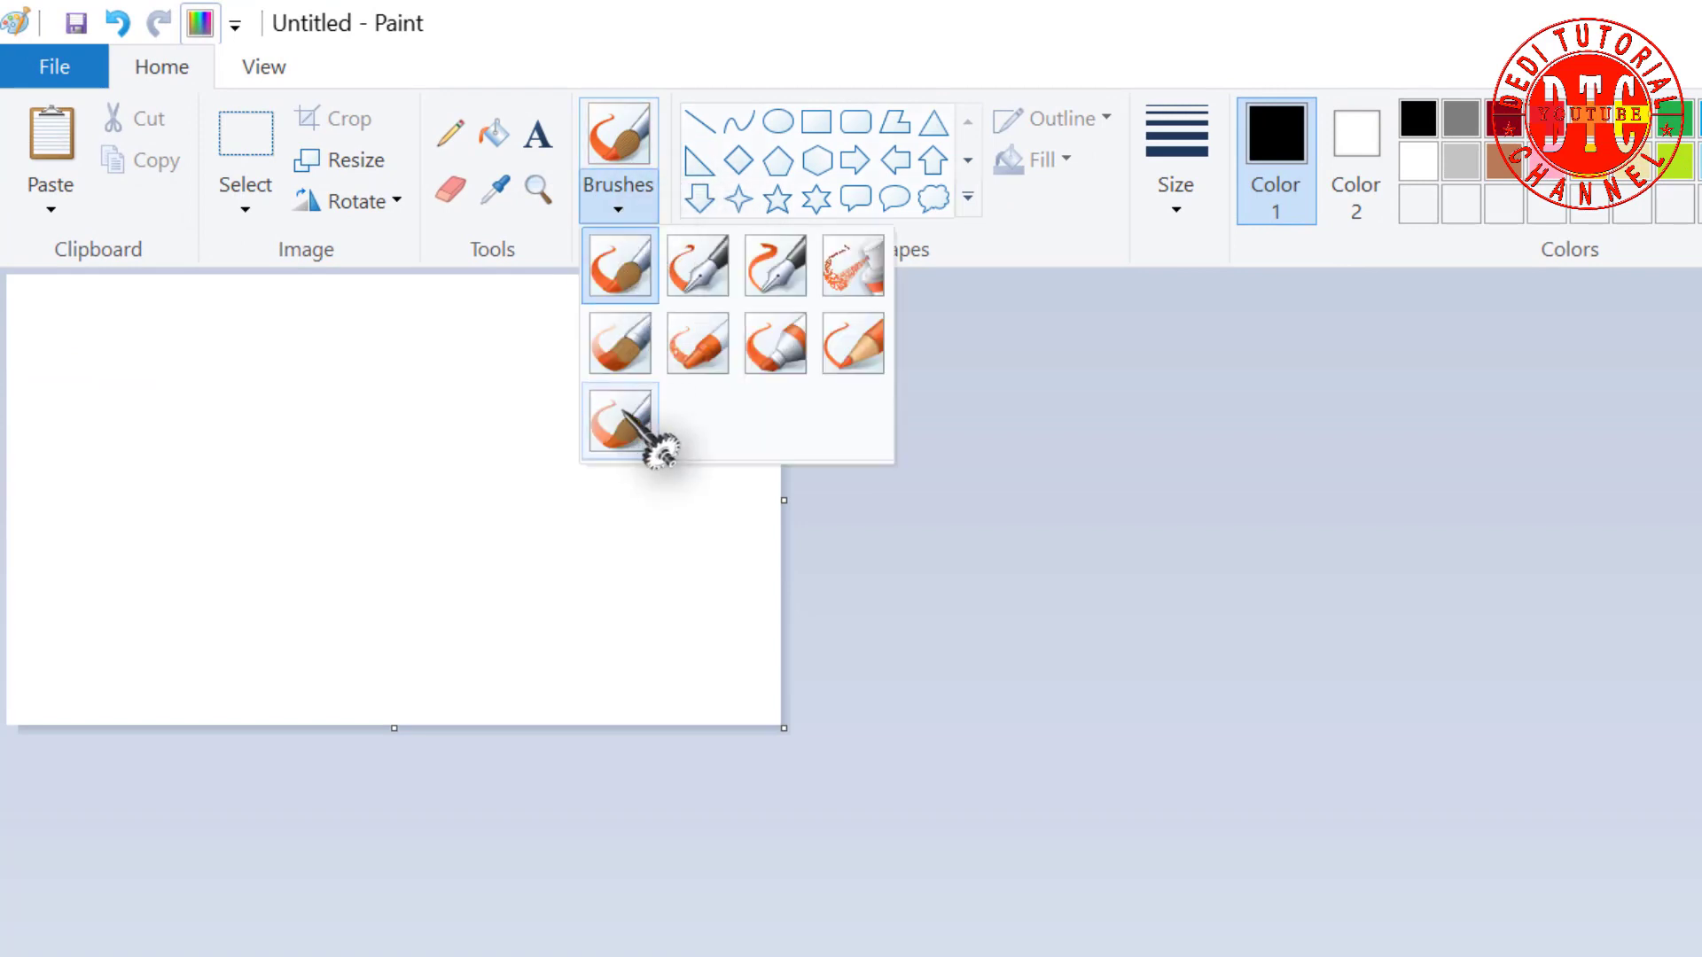
left_click(774, 271)
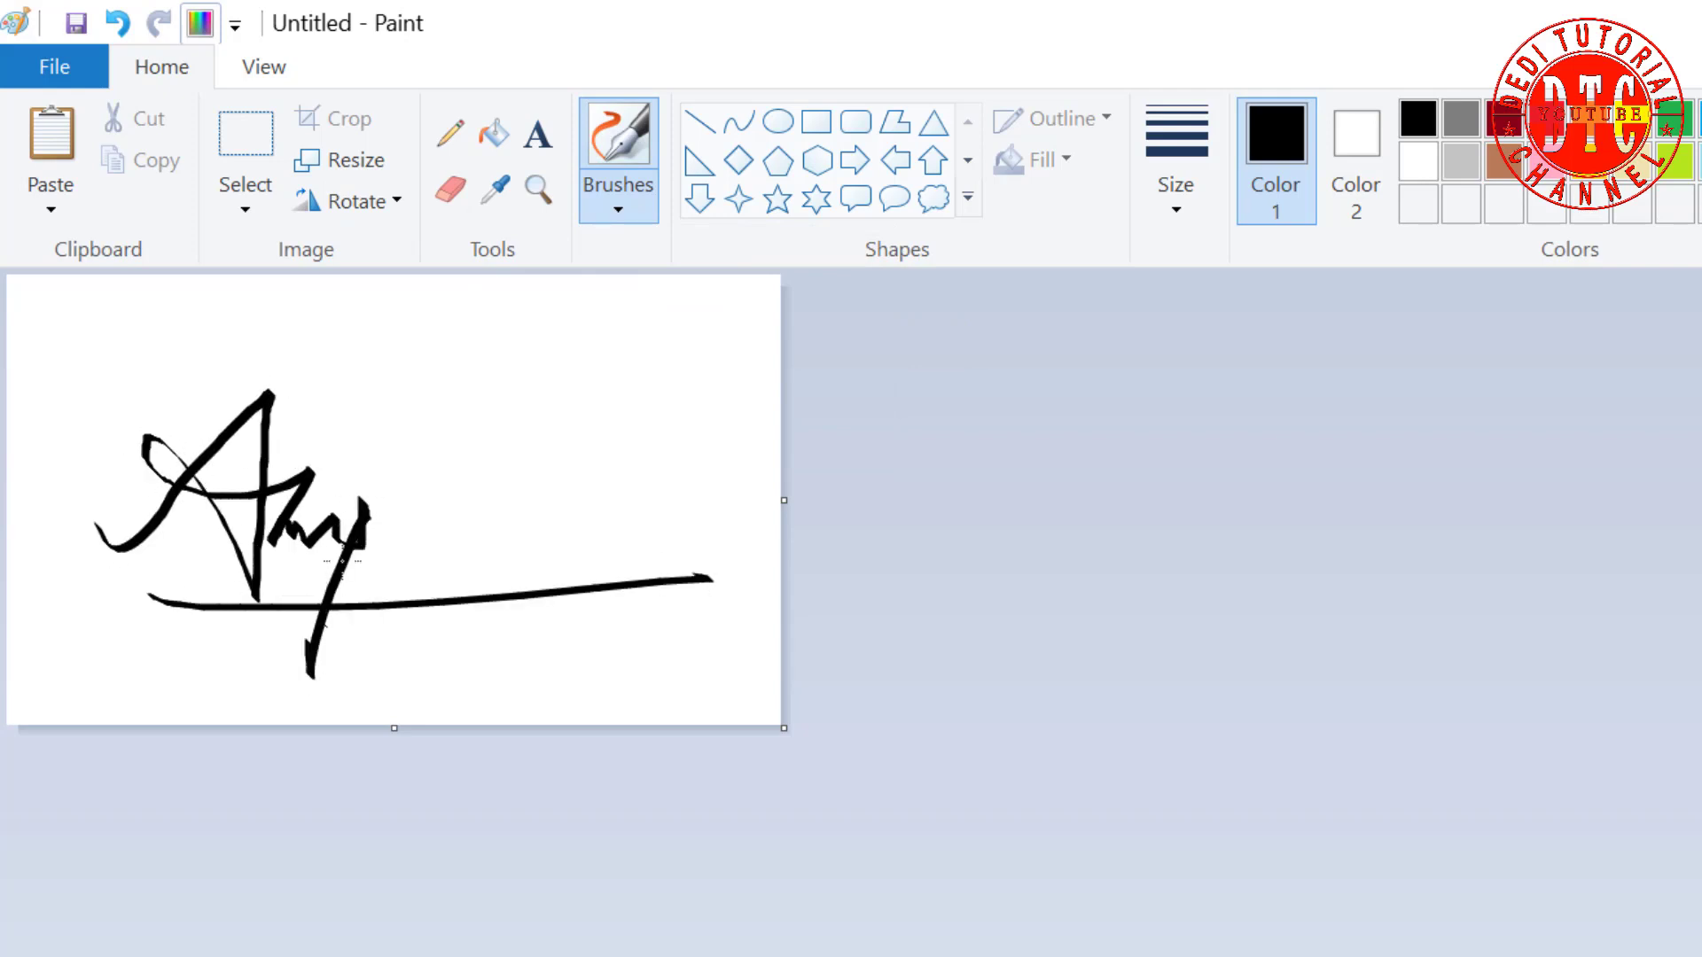
Save the signature drawing as 'tddd' in Downloads.
left_click(85, 71)
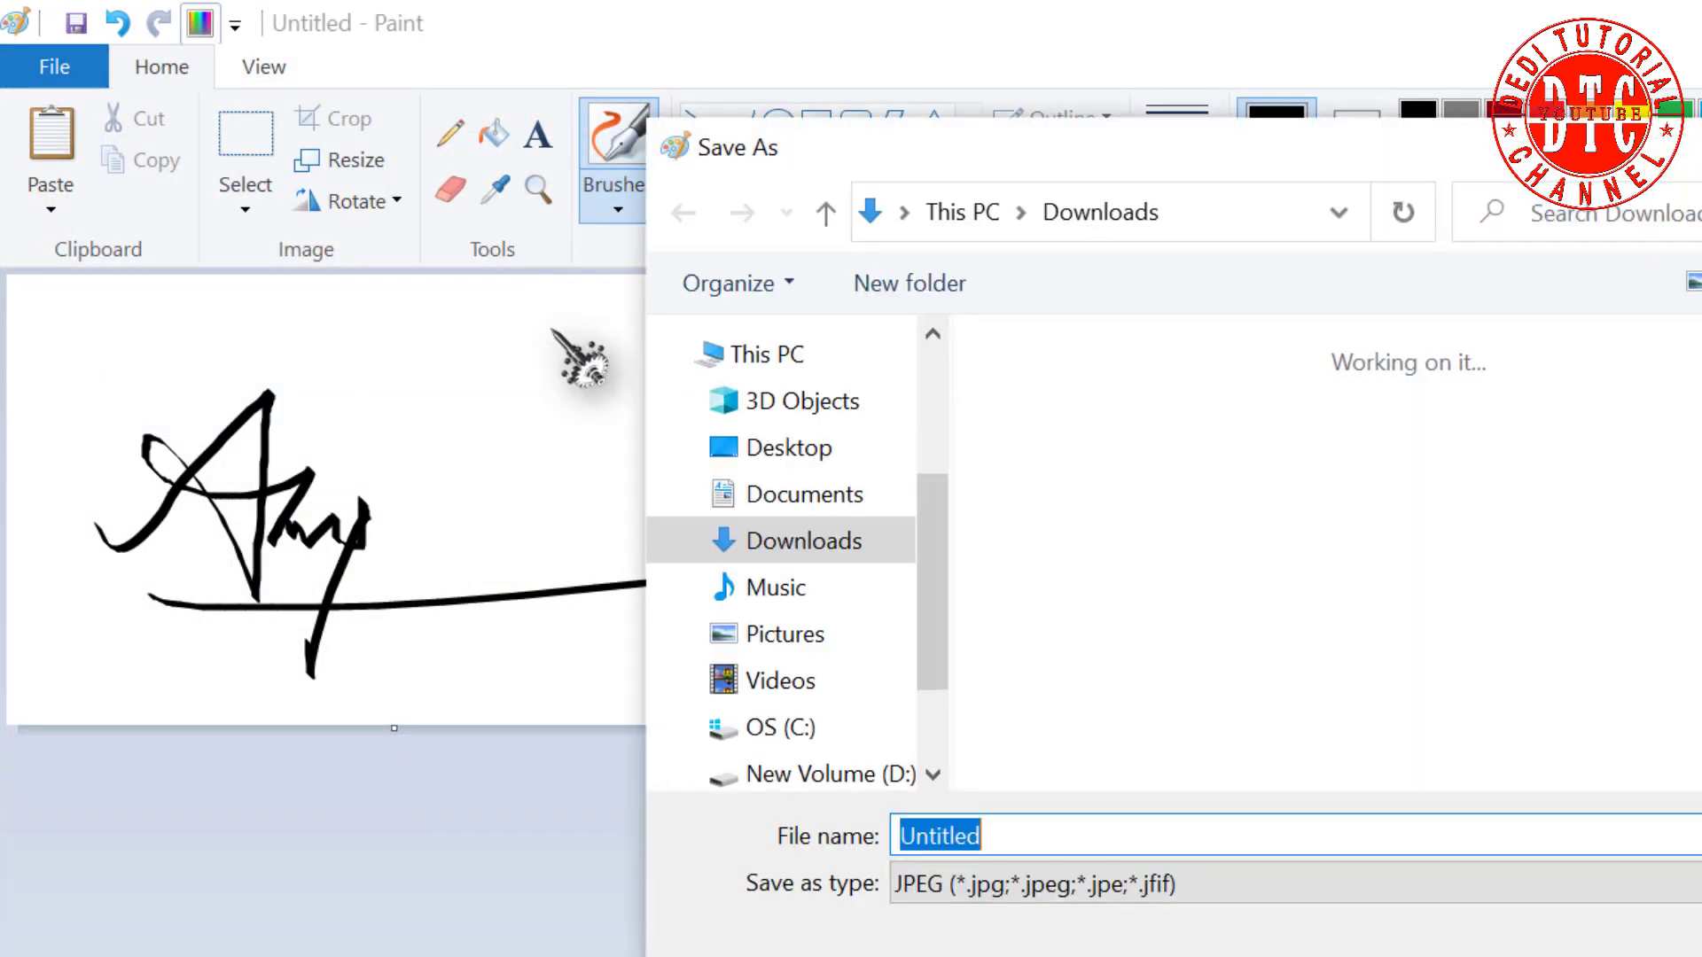
type("tt")
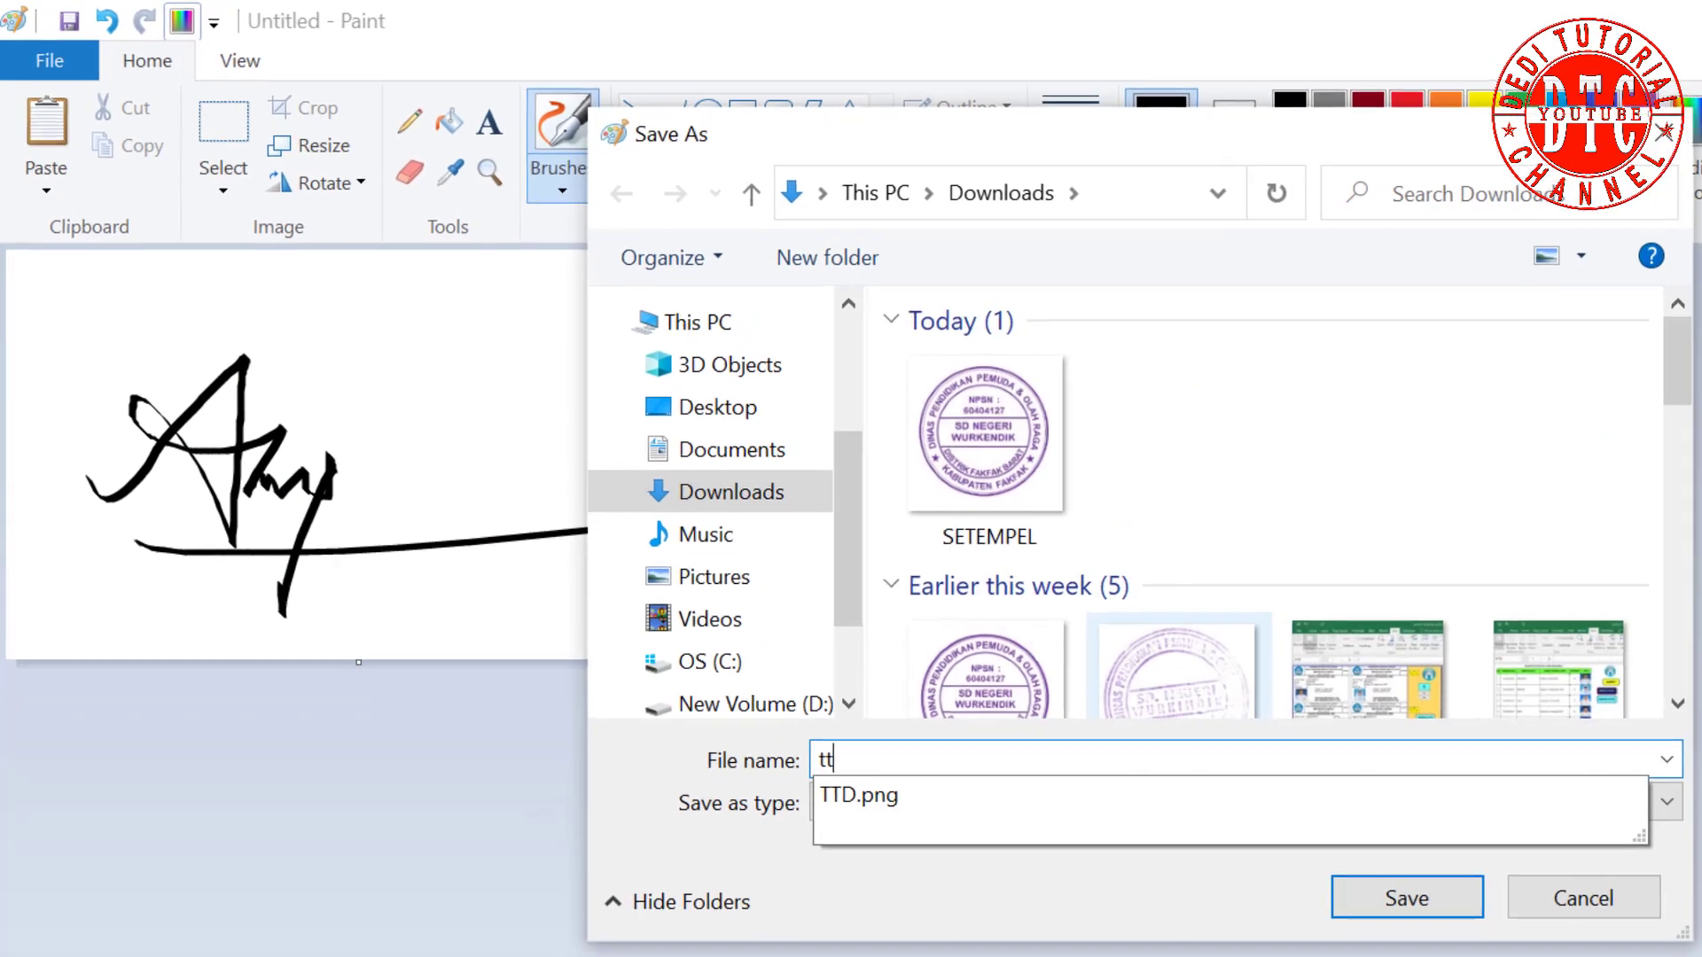
key("BackSpace")
type("ddd")
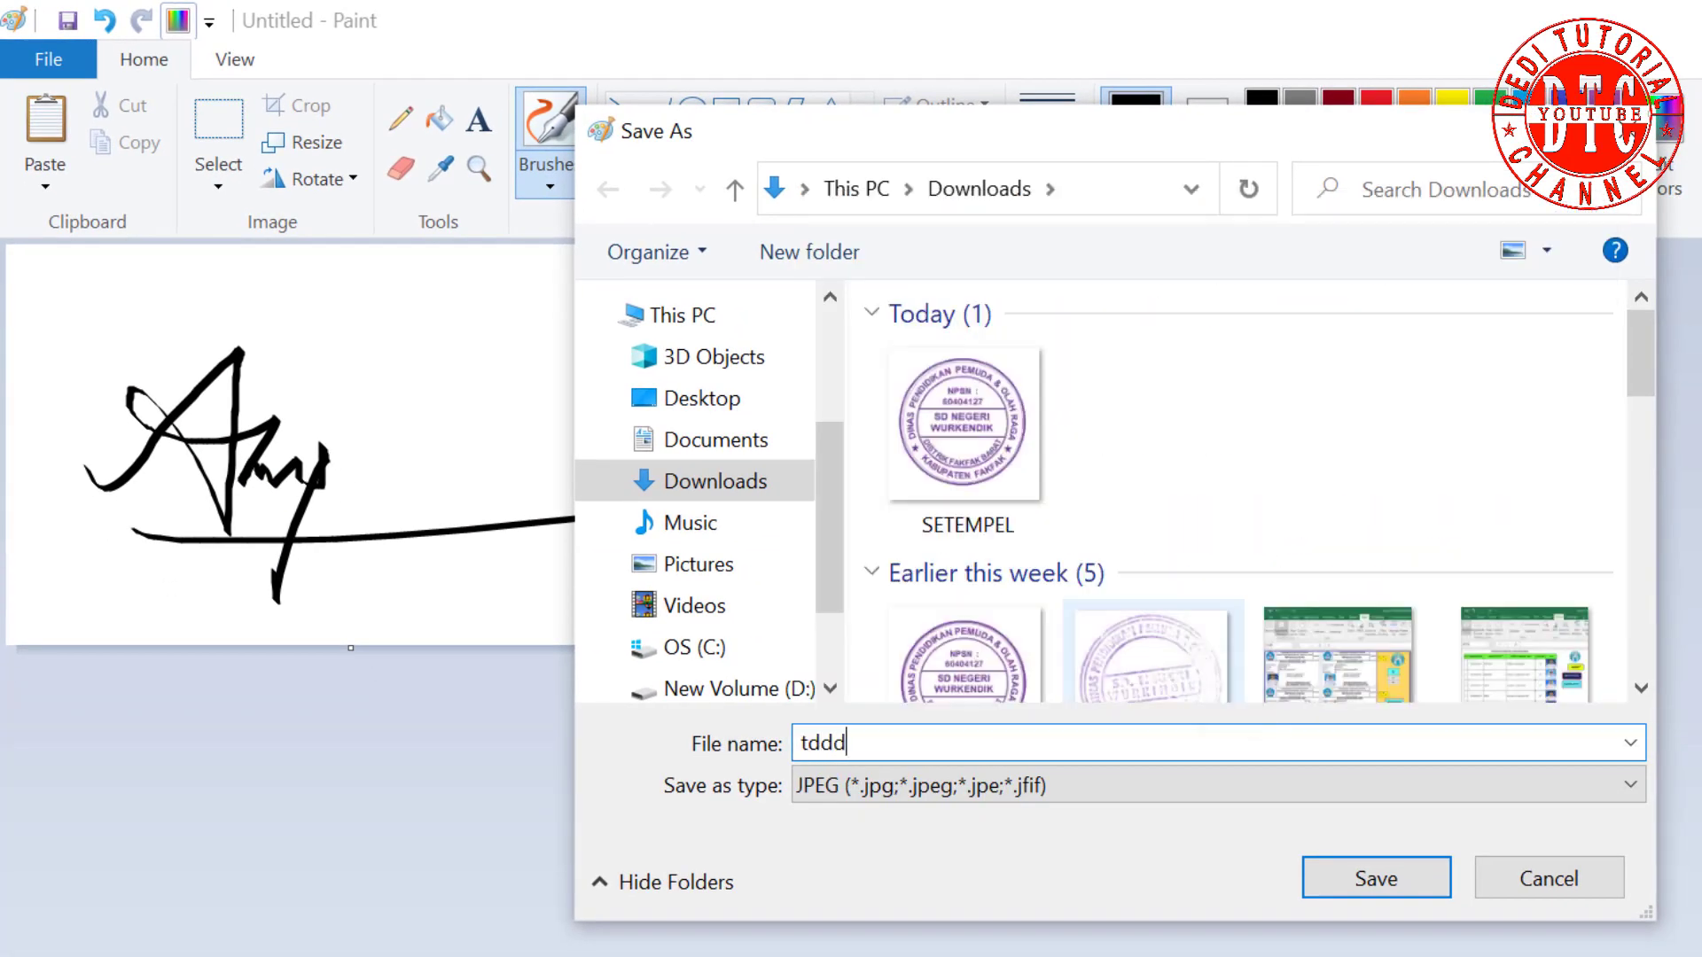
key("Return")
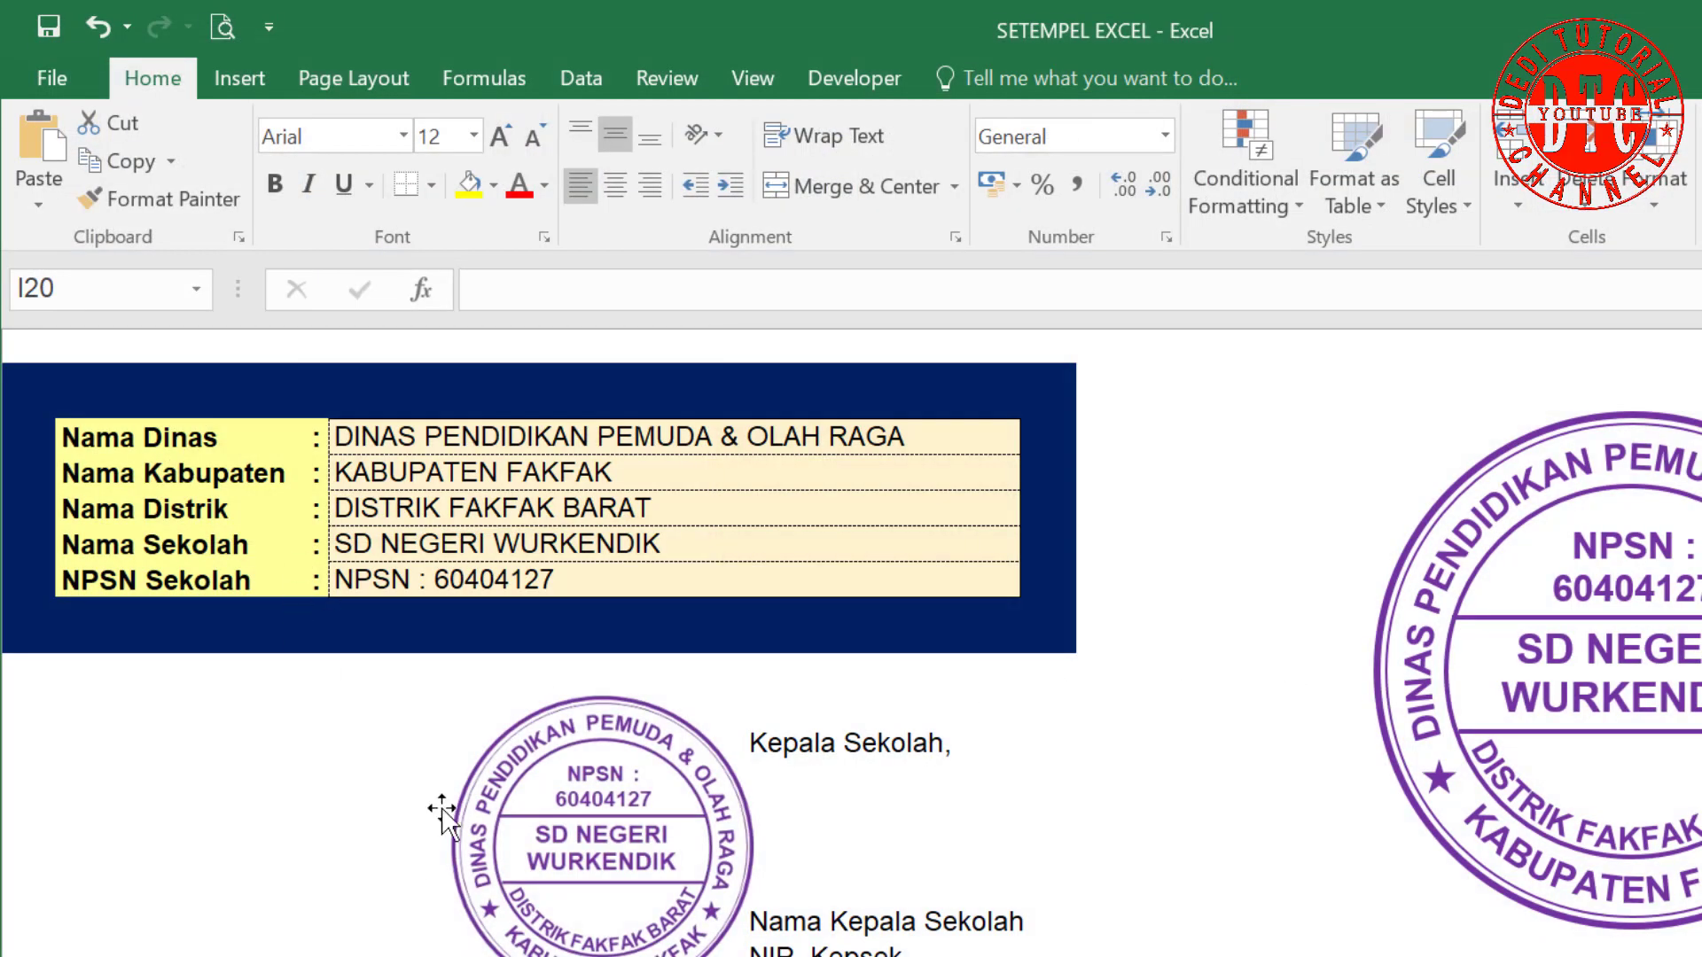
Insert the tddd signature image from Downloads and drag it near the stamp.
left_click(240, 78)
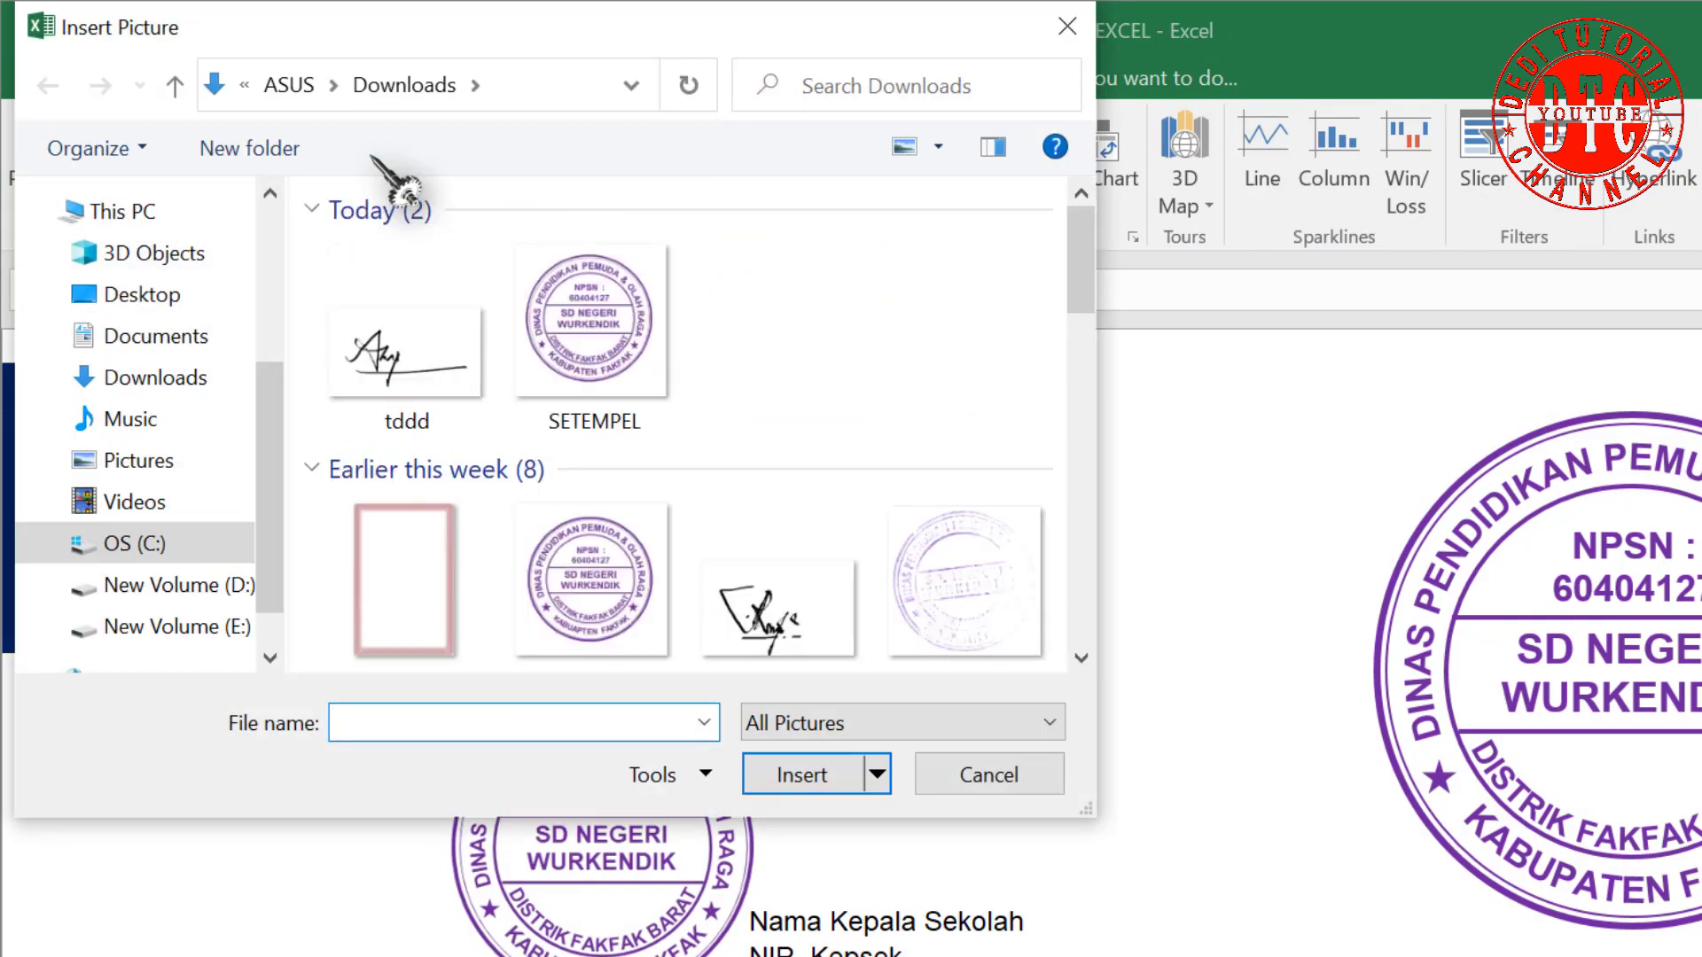
left_click(404, 346)
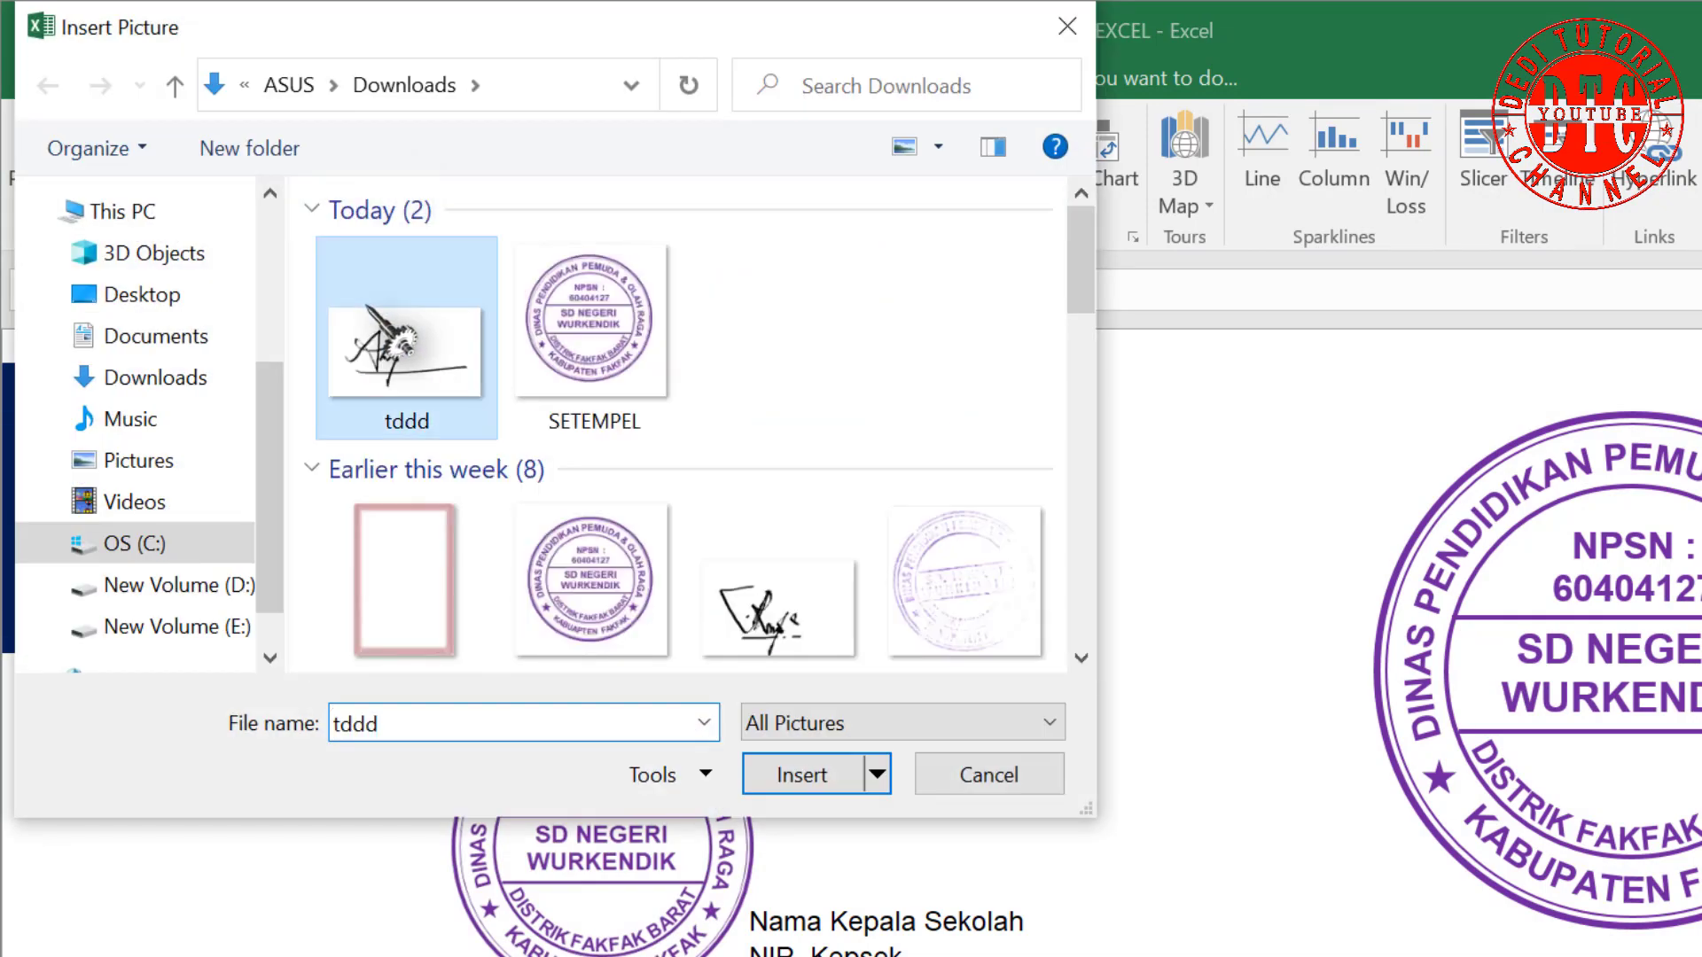
left_click(764, 784)
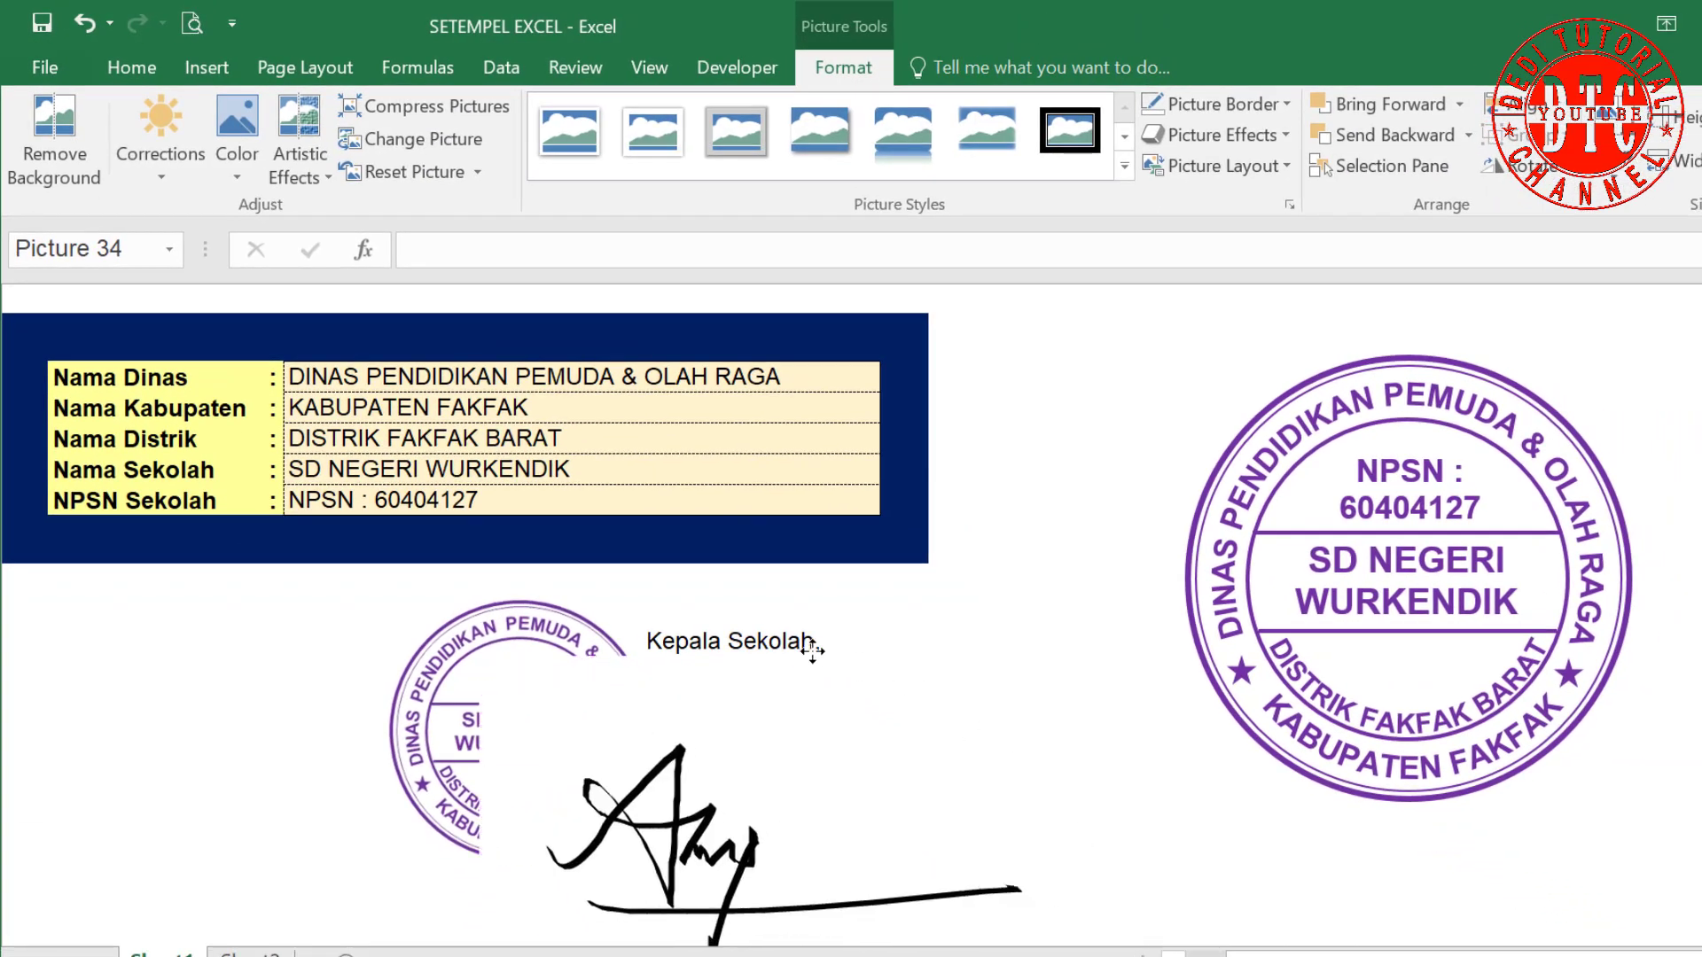
left_click_drag(812, 650, 802, 625)
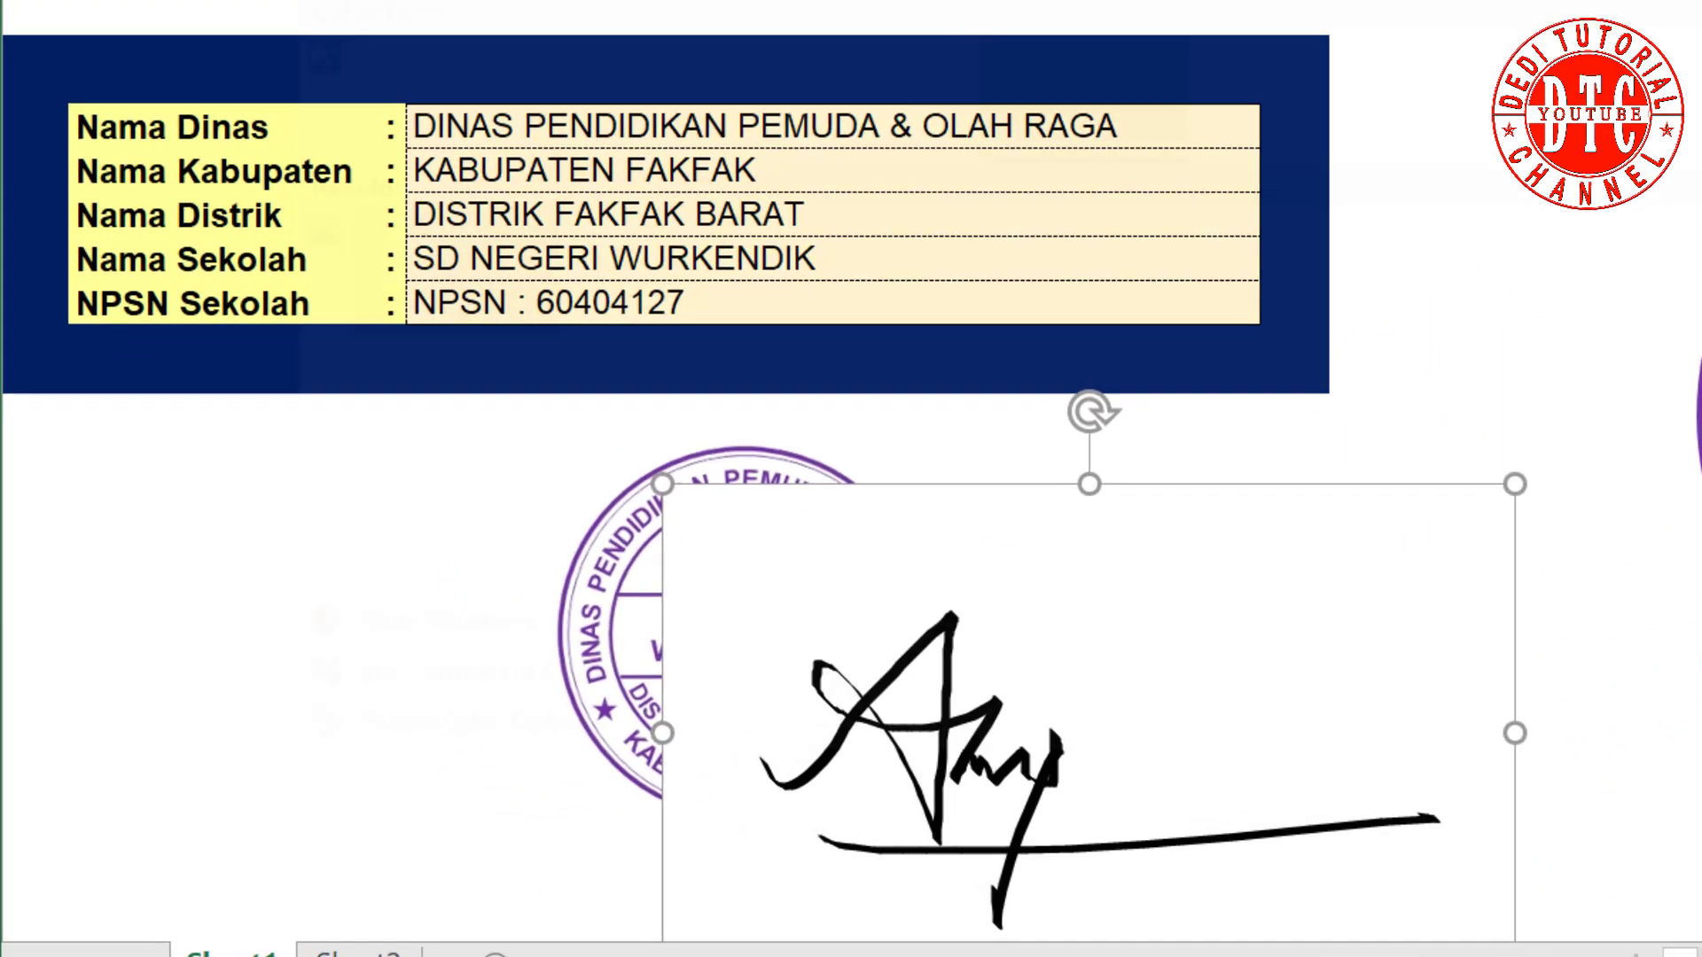
Make the signature's white background transparent and size it between Kepala Sekolah and the name line.
left_click(236, 155)
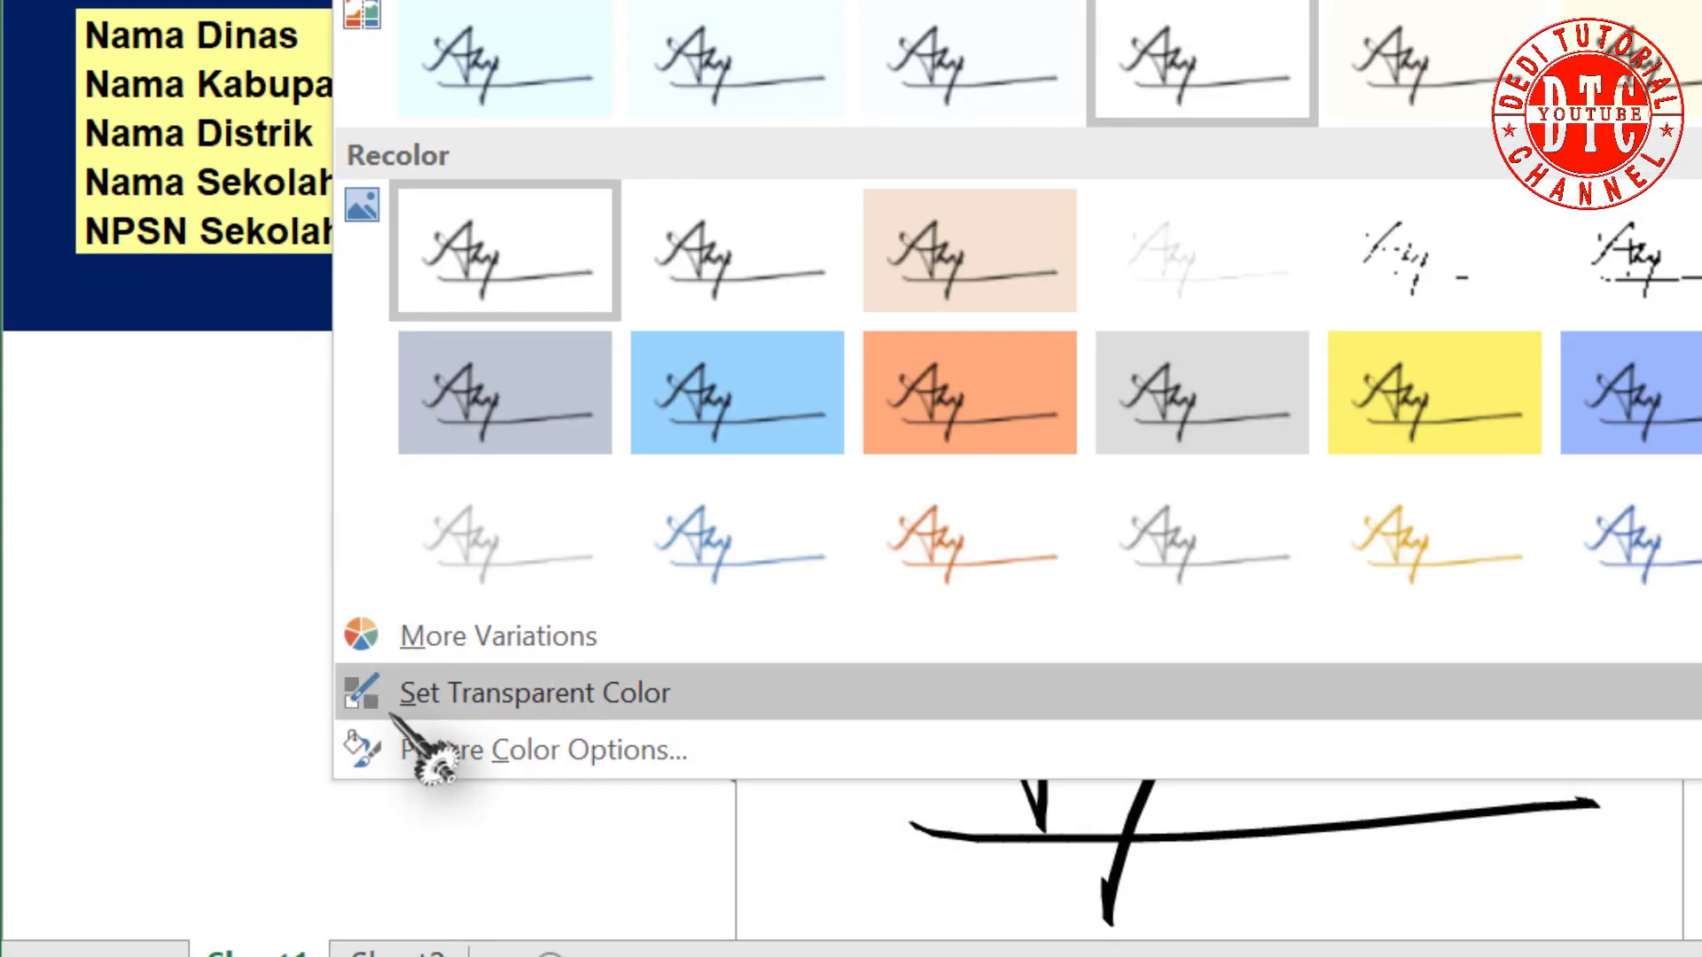
left_click(359, 696)
left_click(1522, 561)
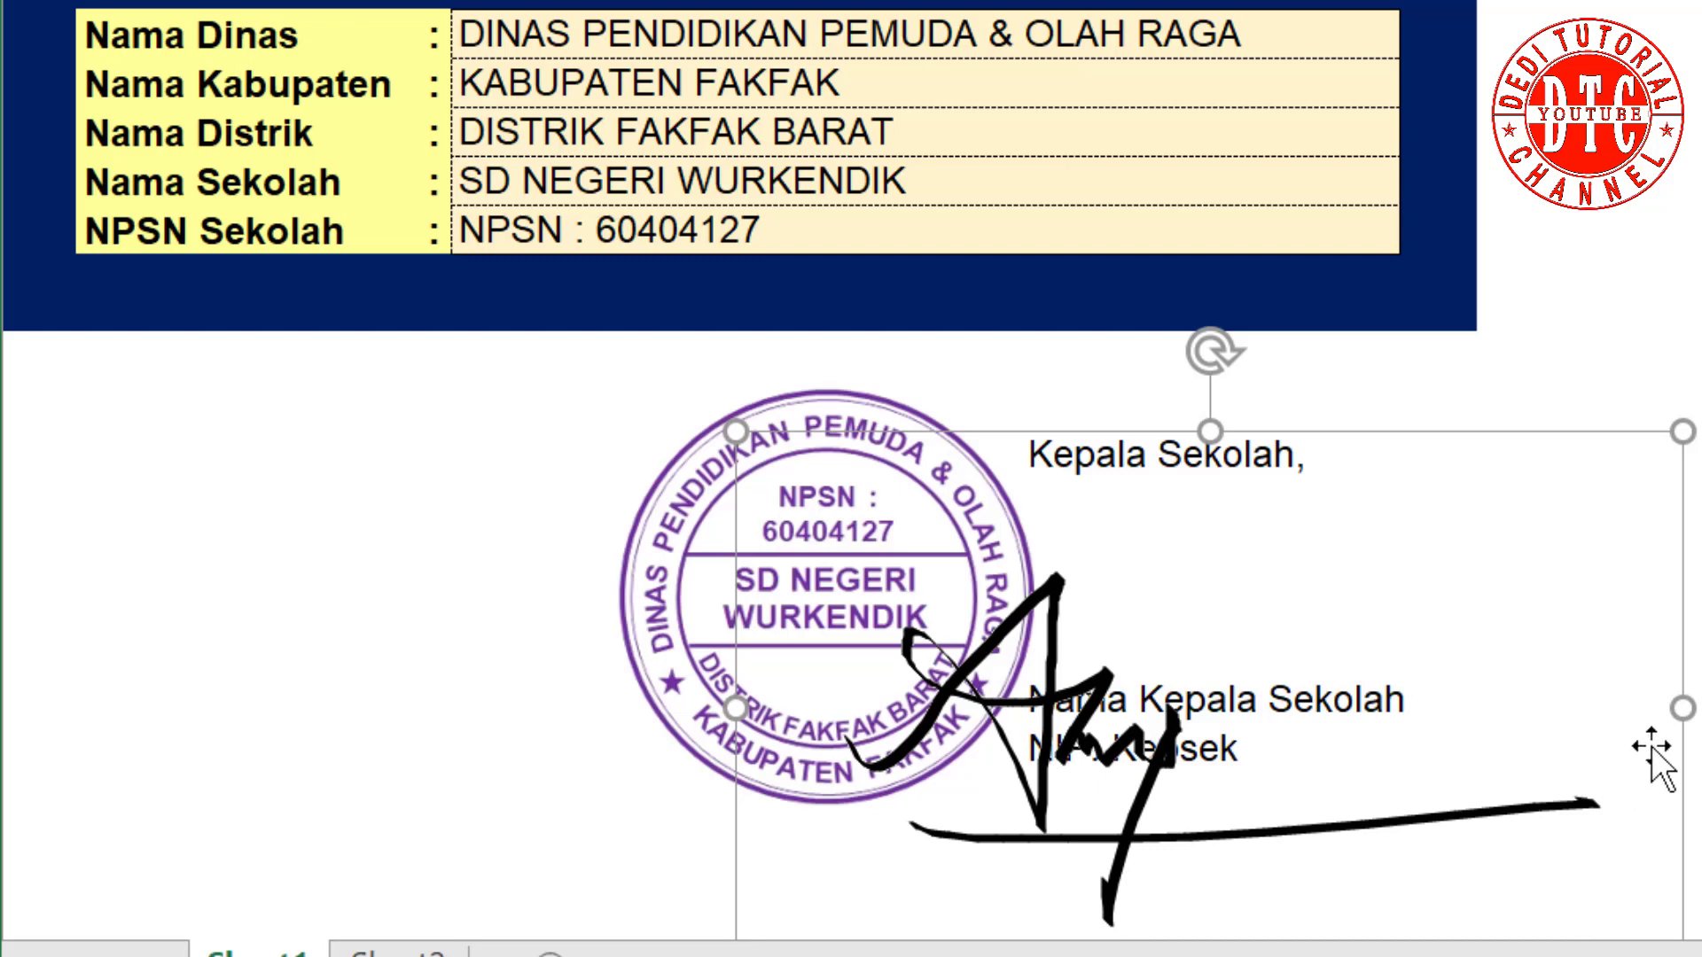
left_click_drag(1632, 601, 1640, 525)
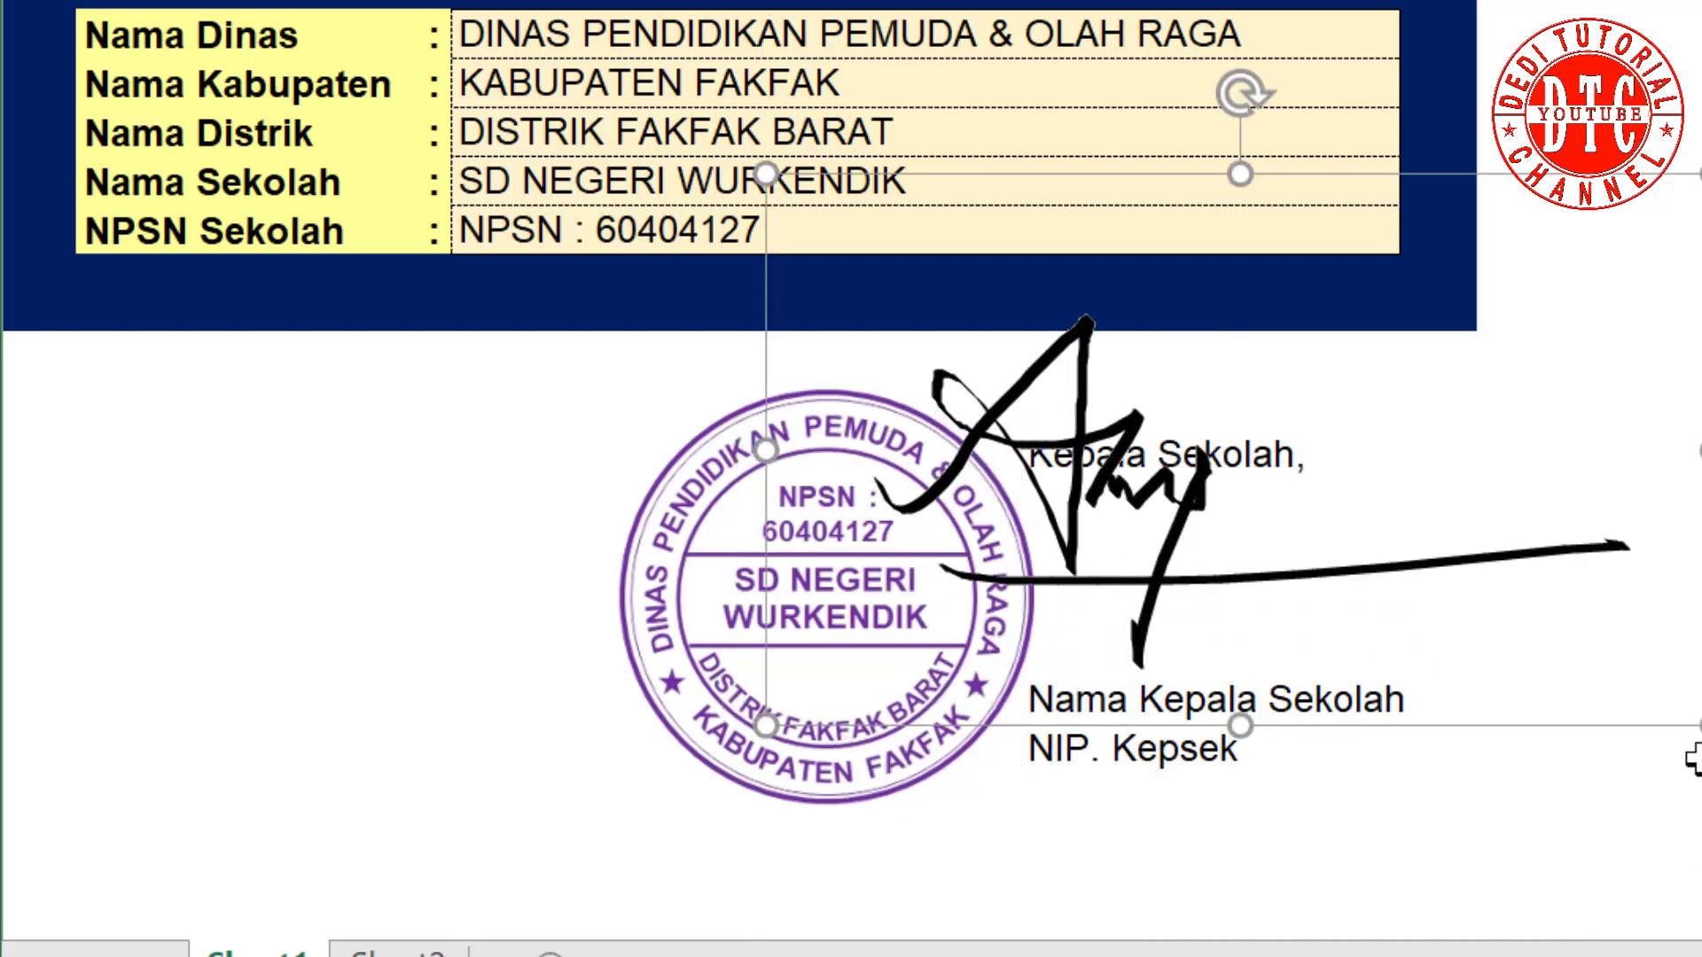
left_click_drag(1700, 726, 1292, 482)
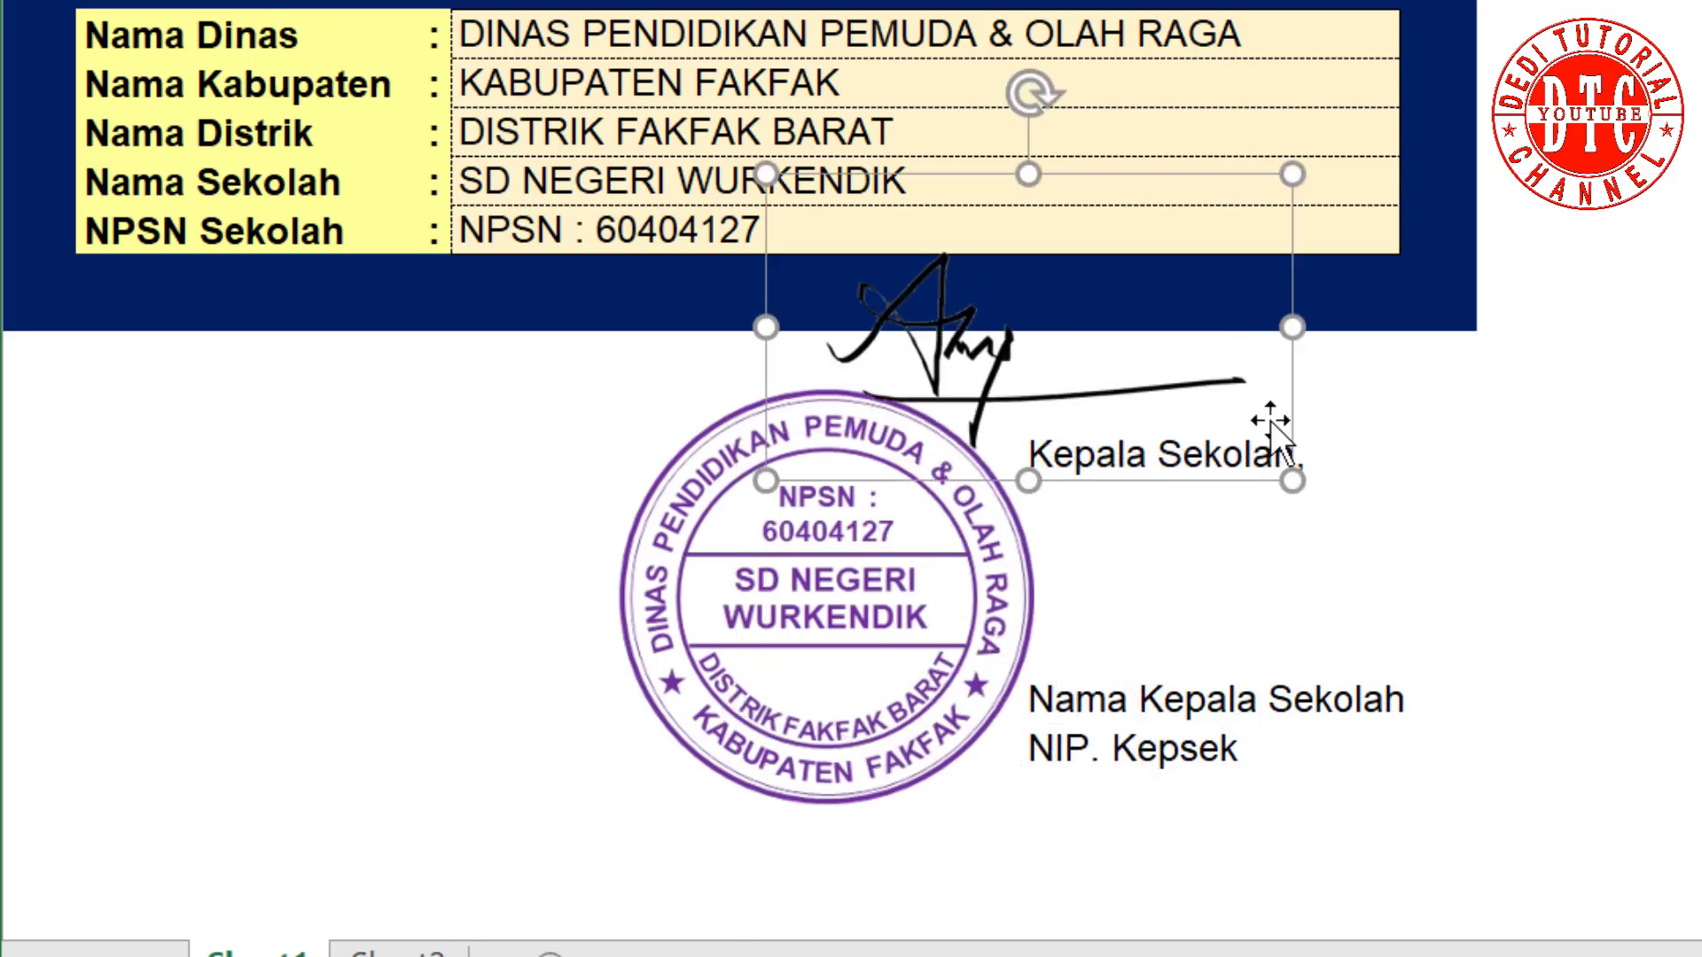
left_click_drag(1270, 421, 1413, 658)
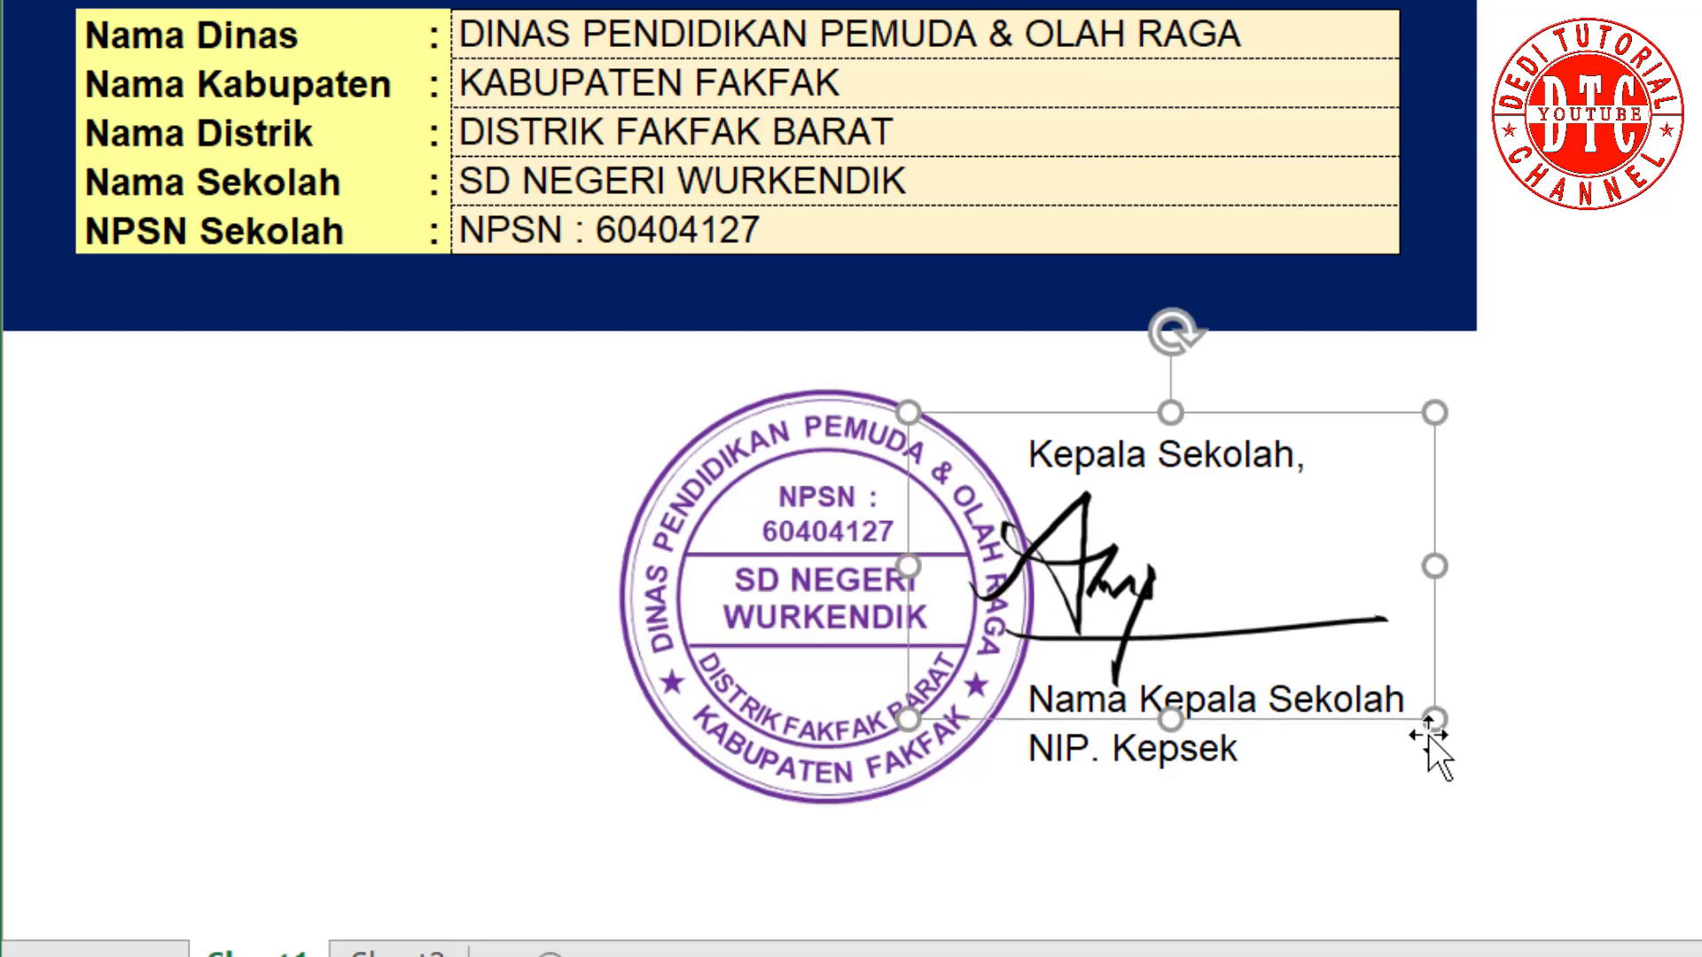
left_click_drag(1436, 720, 1536, 709)
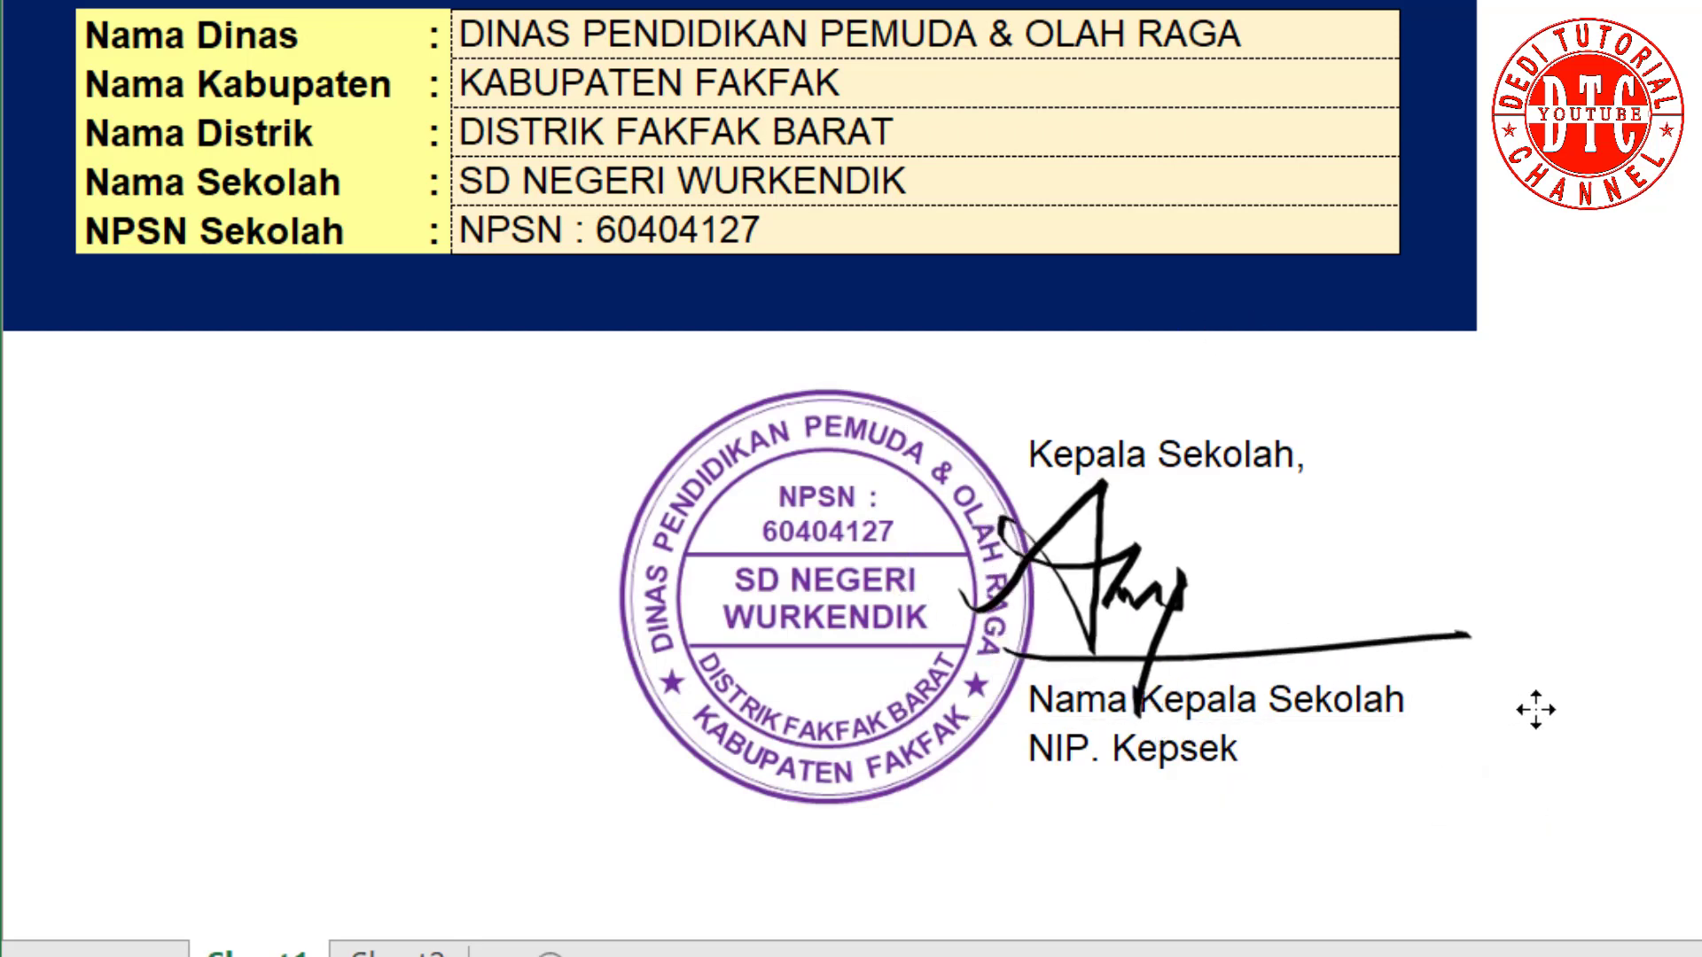
Move and shrink the stamp so it overlaps the signature.
left_click(865, 798)
left_click_drag(865, 798, 964, 780)
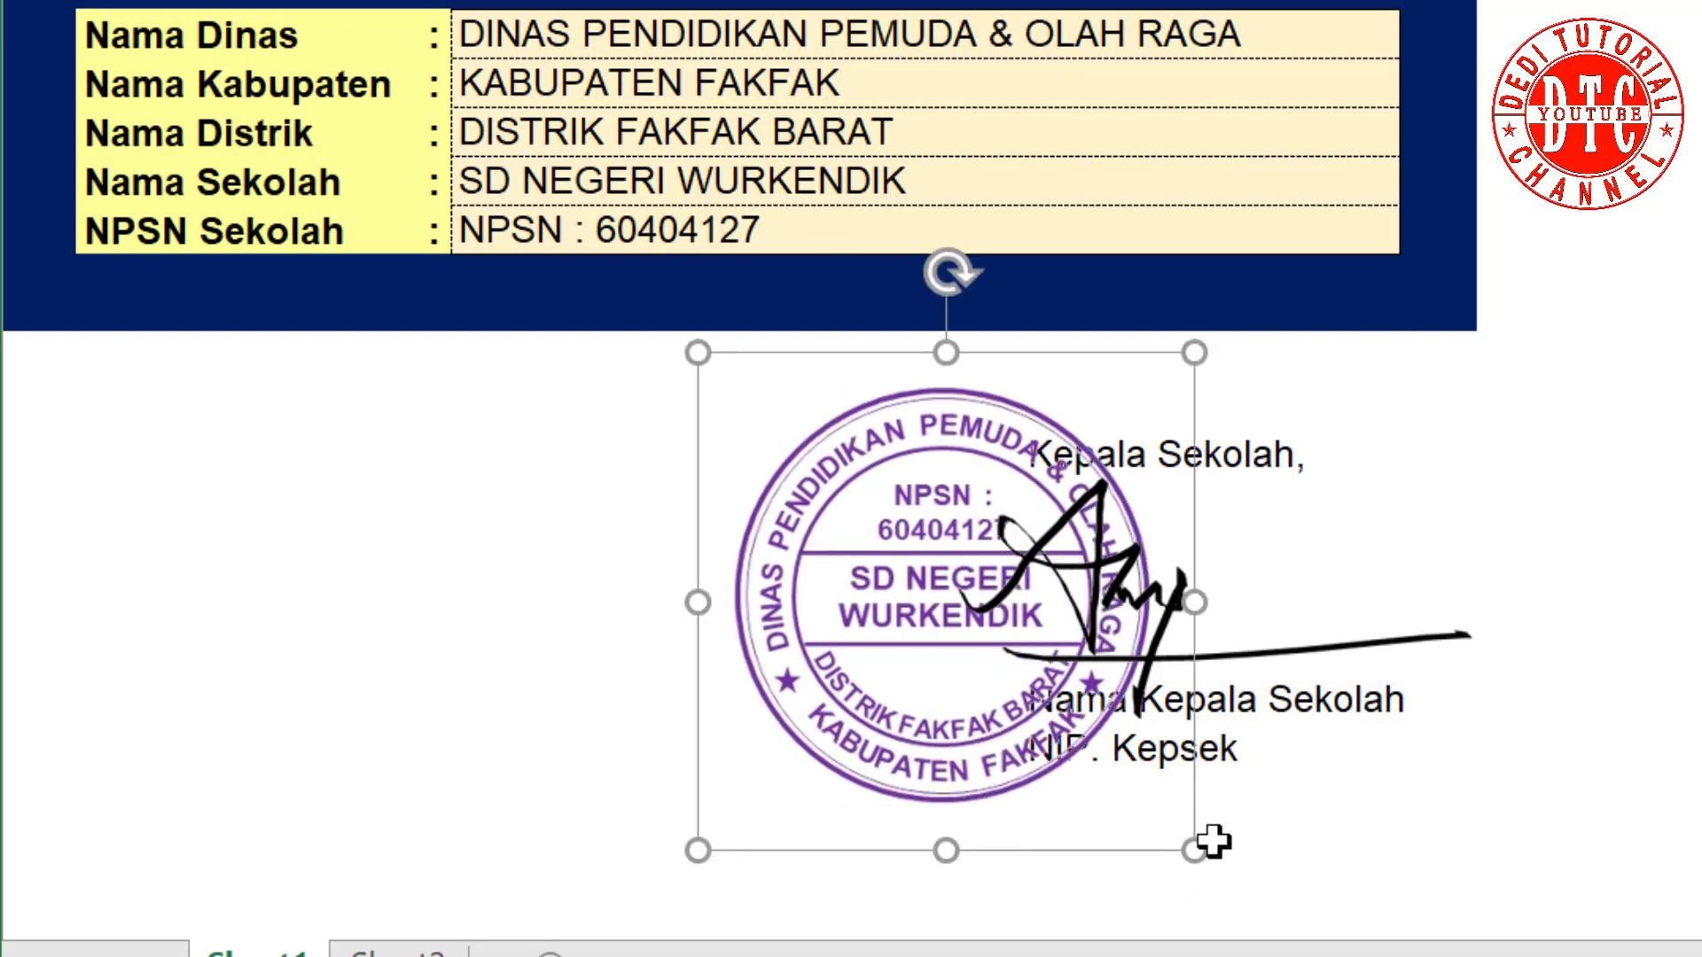
left_click(1104, 801)
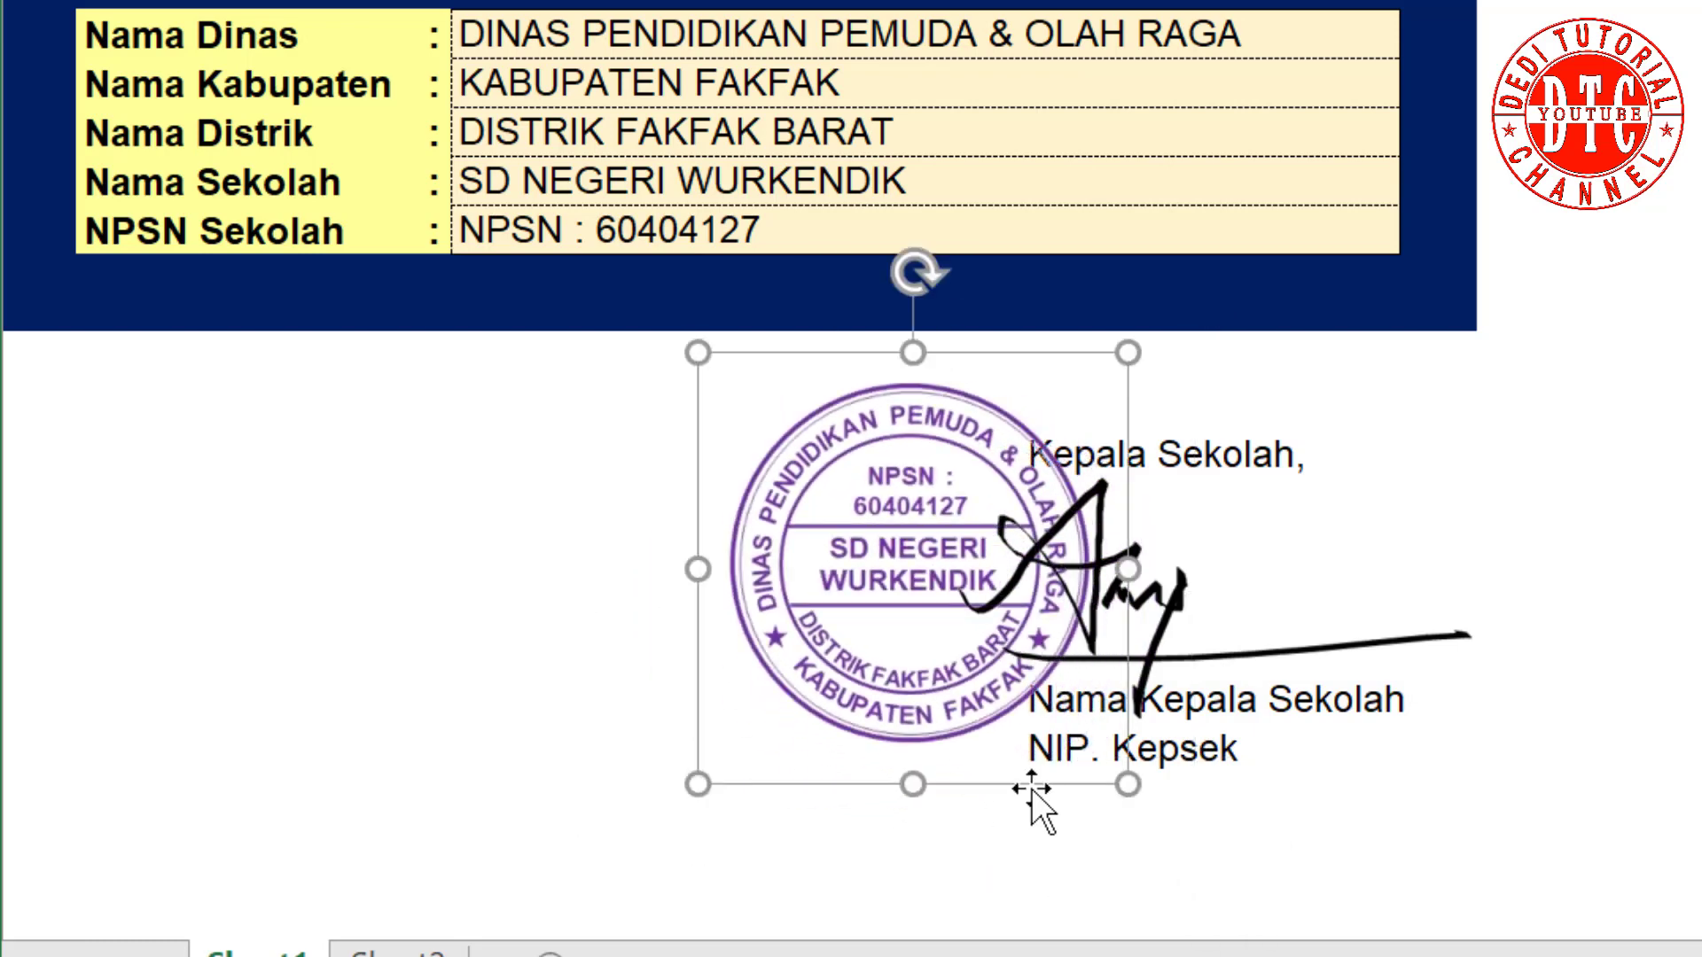
left_click_drag(1034, 805, 1224, 809)
left_click(1140, 827)
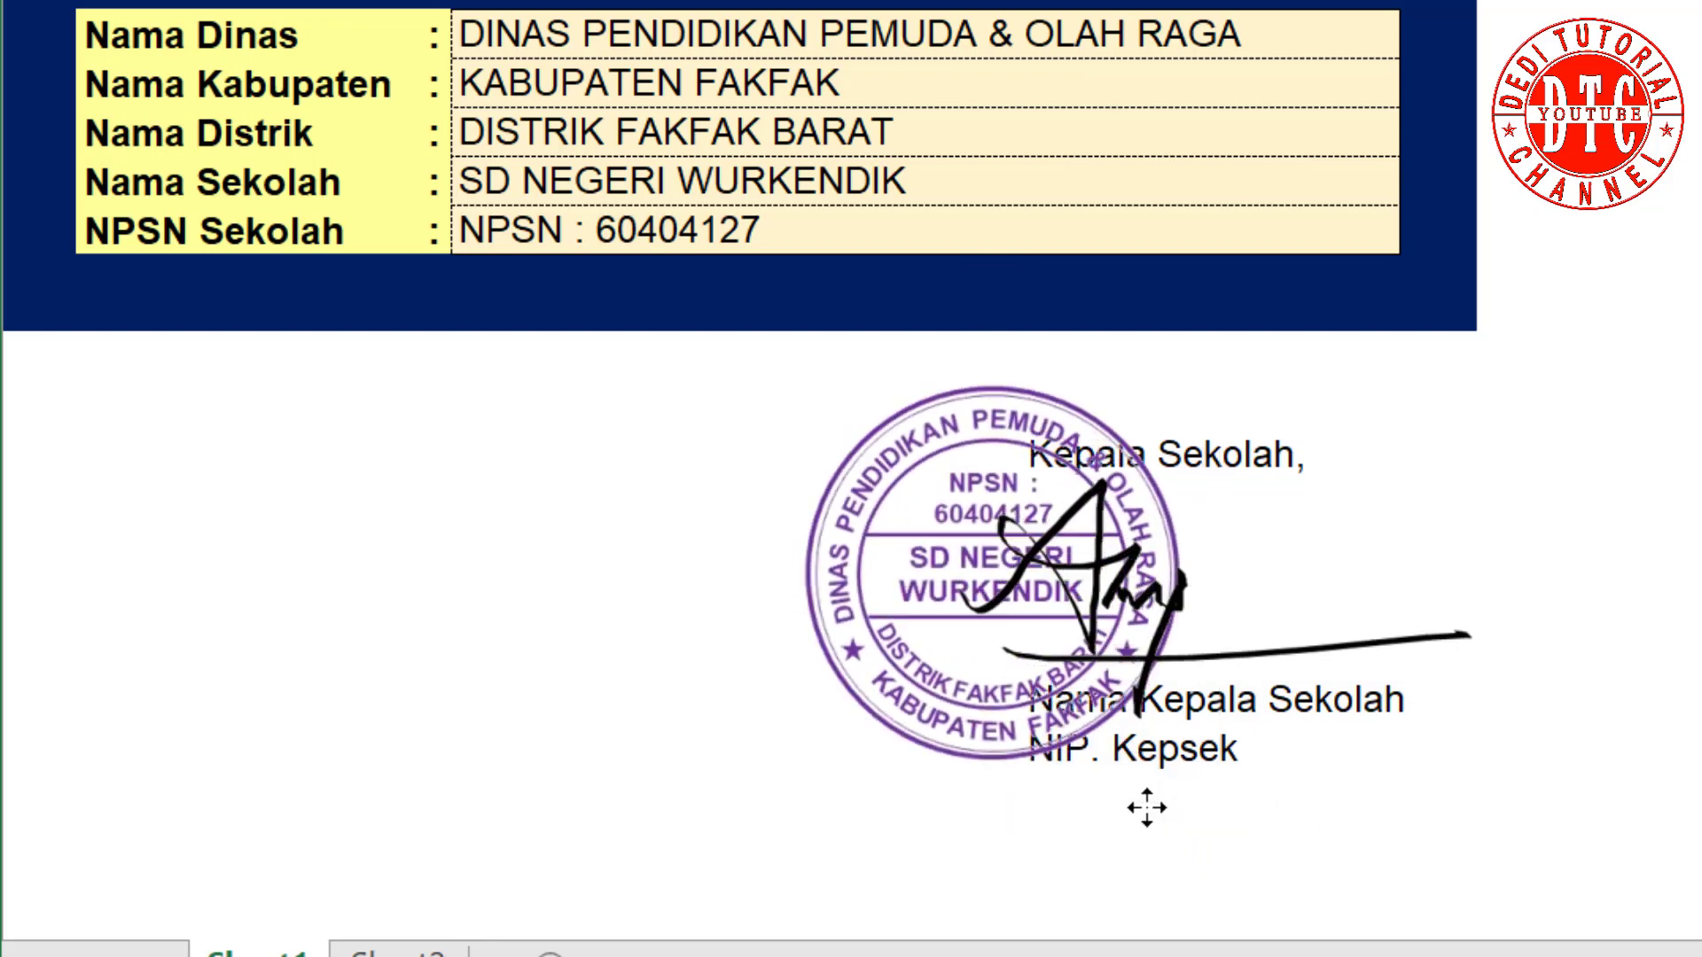
left_click(1140, 807)
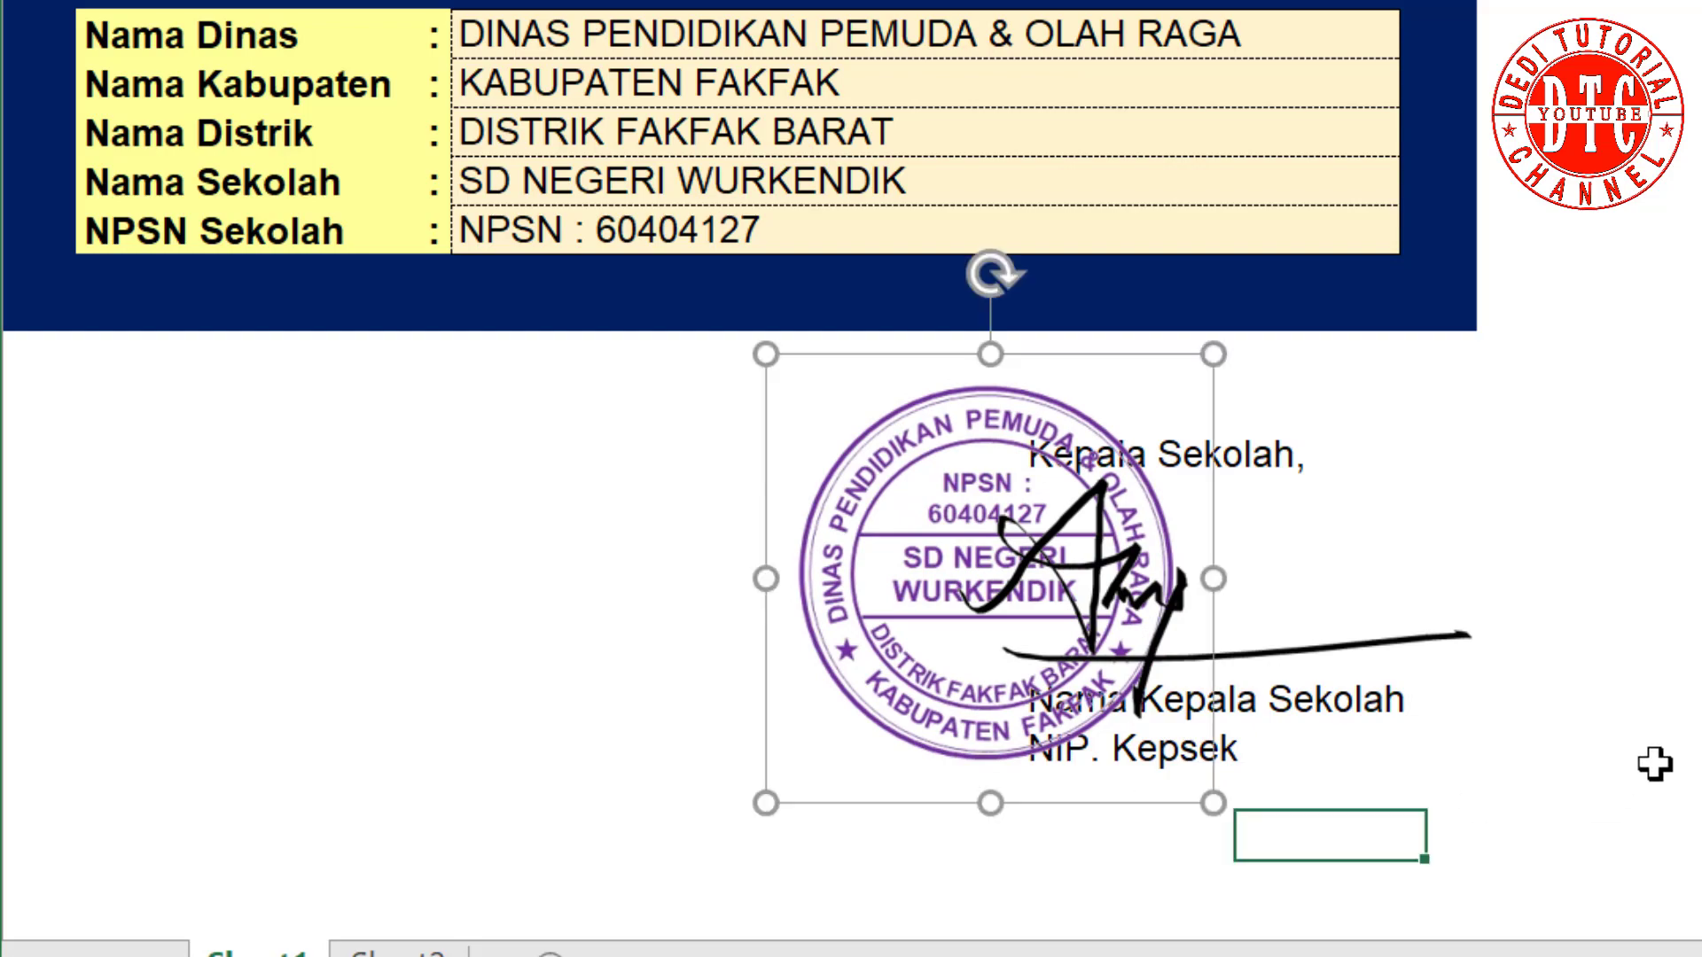
left_click(1654, 764)
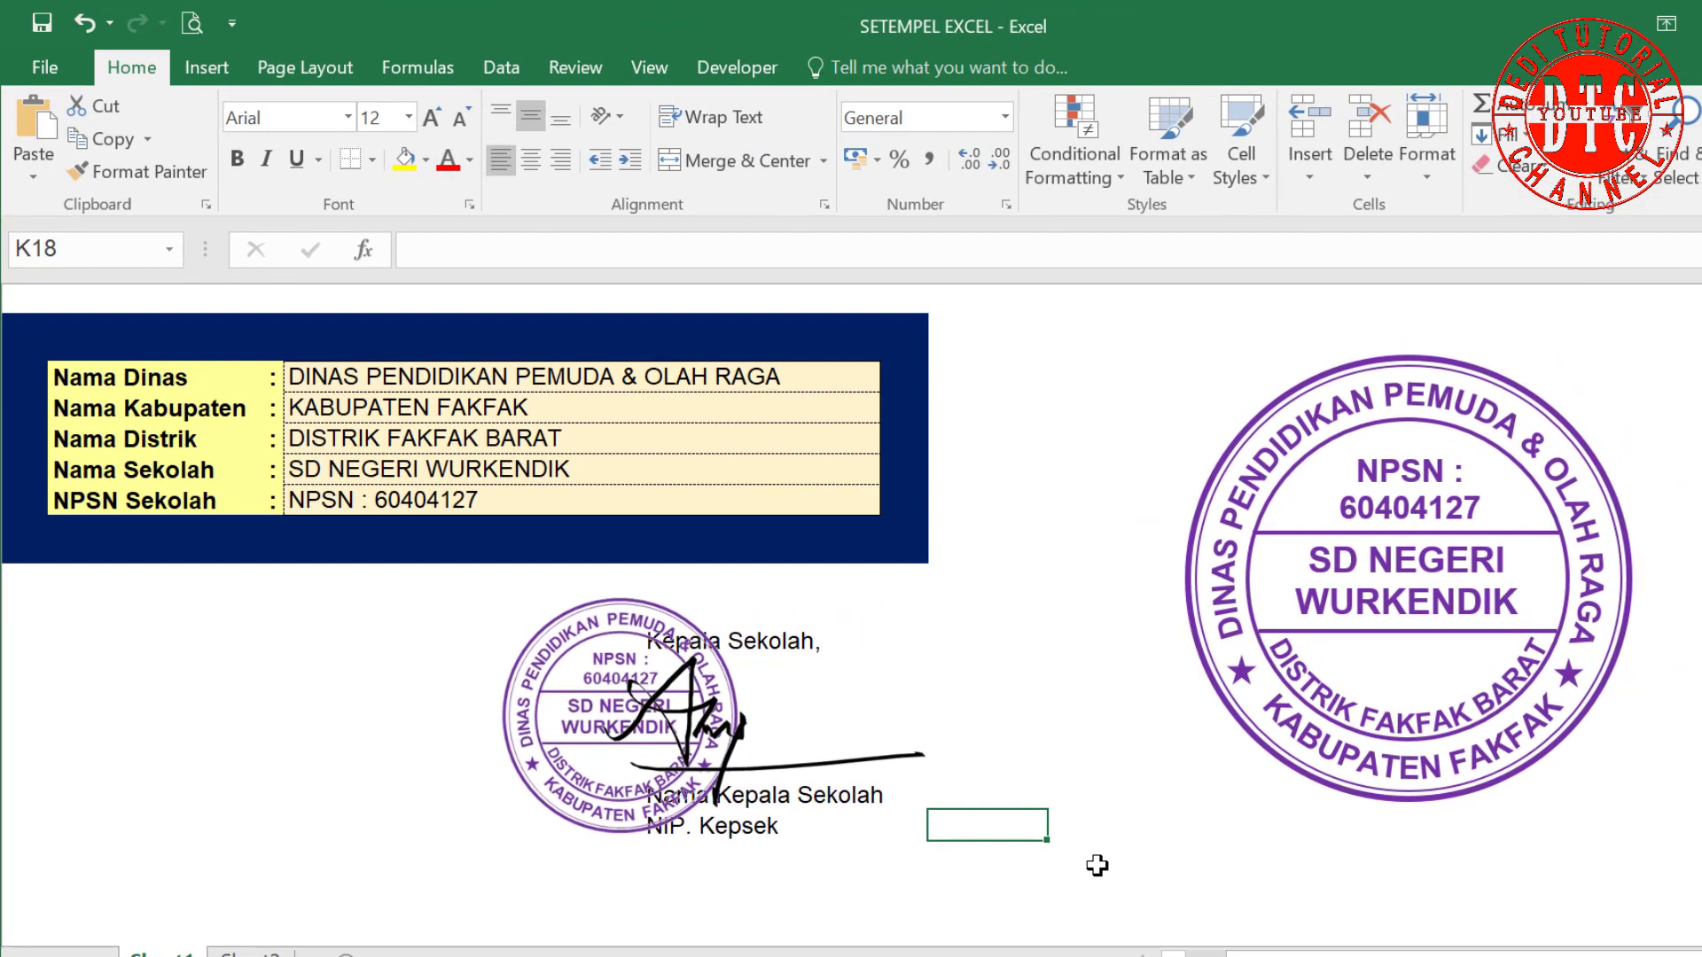